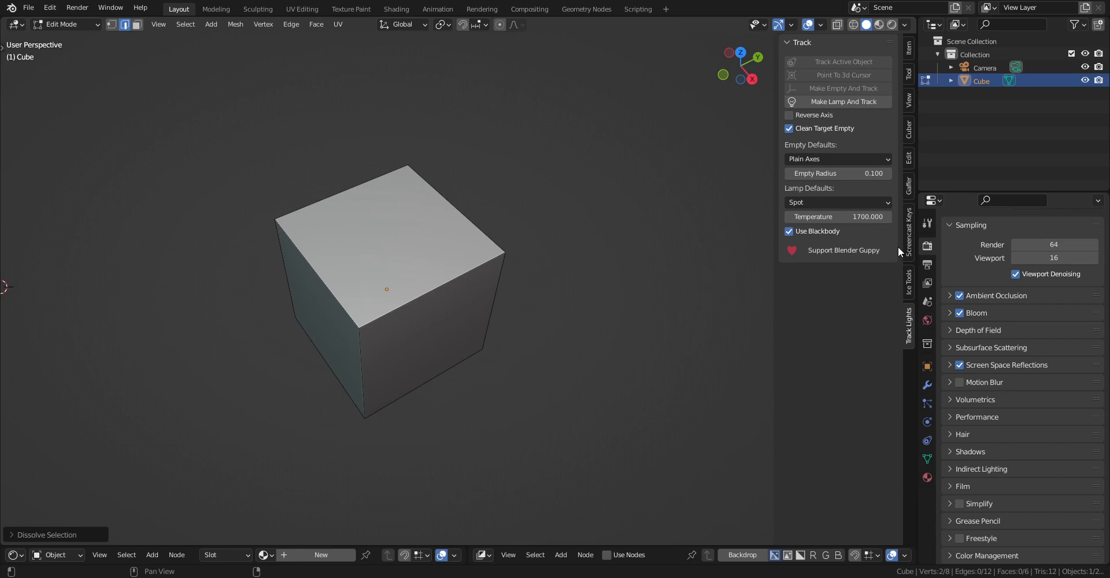
- Turn on the Screencast Keys display and maximize the 3D viewport with its sidebar hidden
left_click(907, 243)
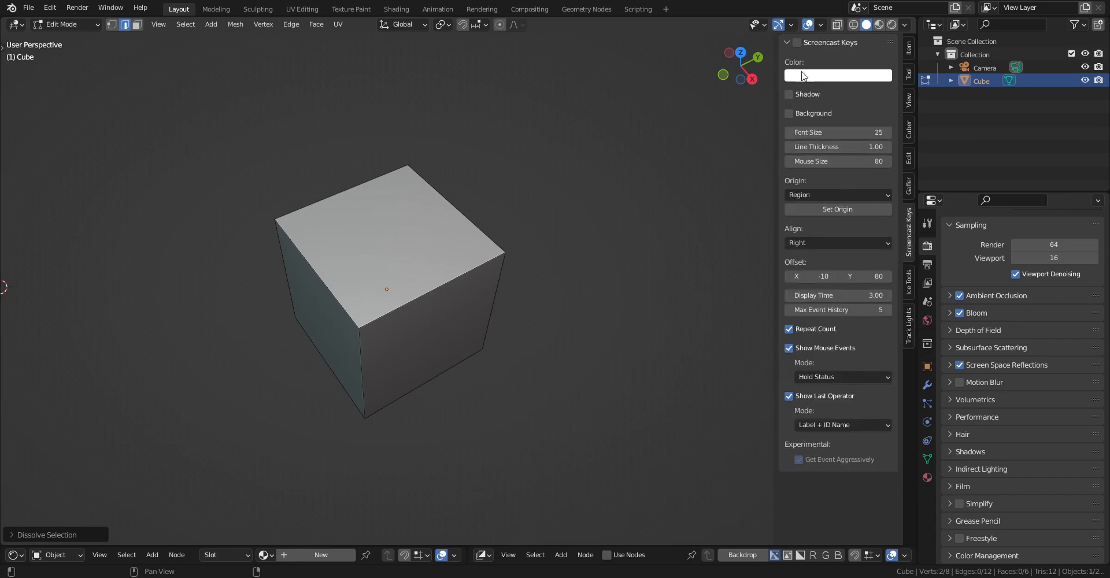
left_click(798, 43)
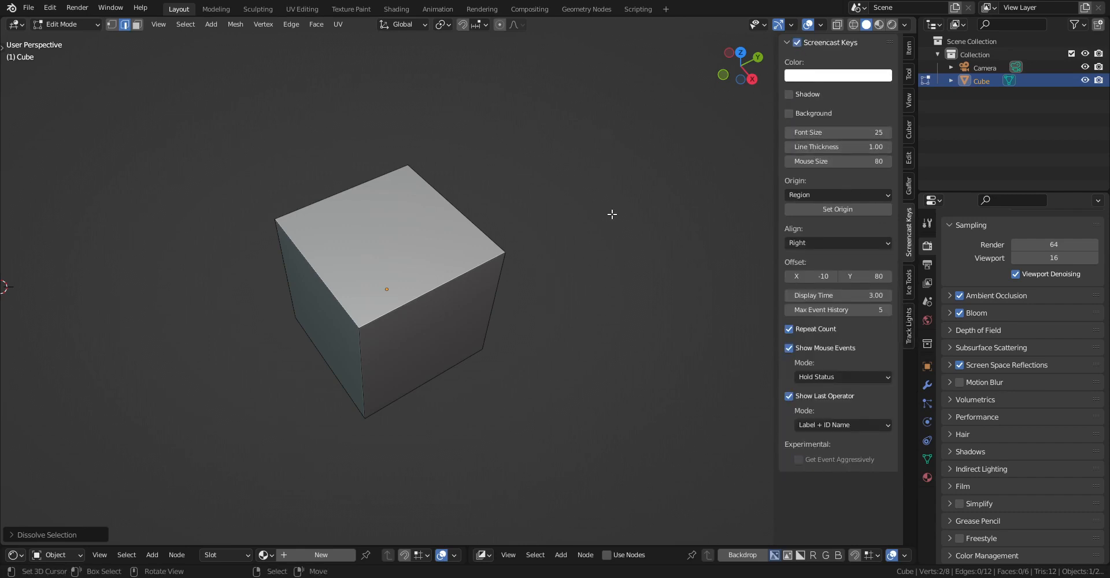
key("n")
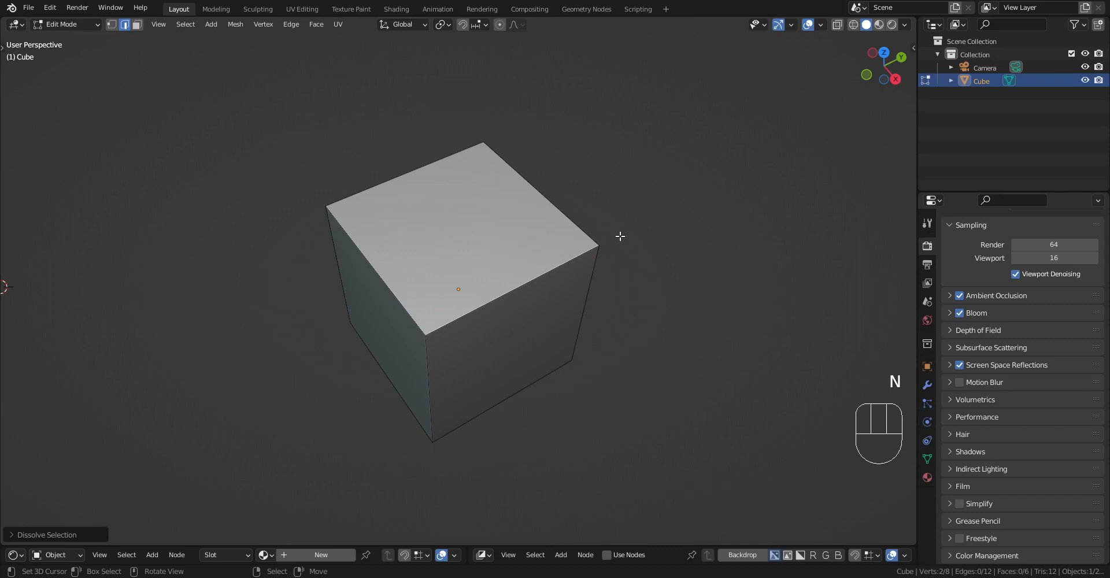
key("ctrl+space")
middle_click_drag(620, 237, 655, 285, "shift")
- Triangulate the cube's top face and dissolve the resulting diagonal edge
left_click(594, 267)
key("3")
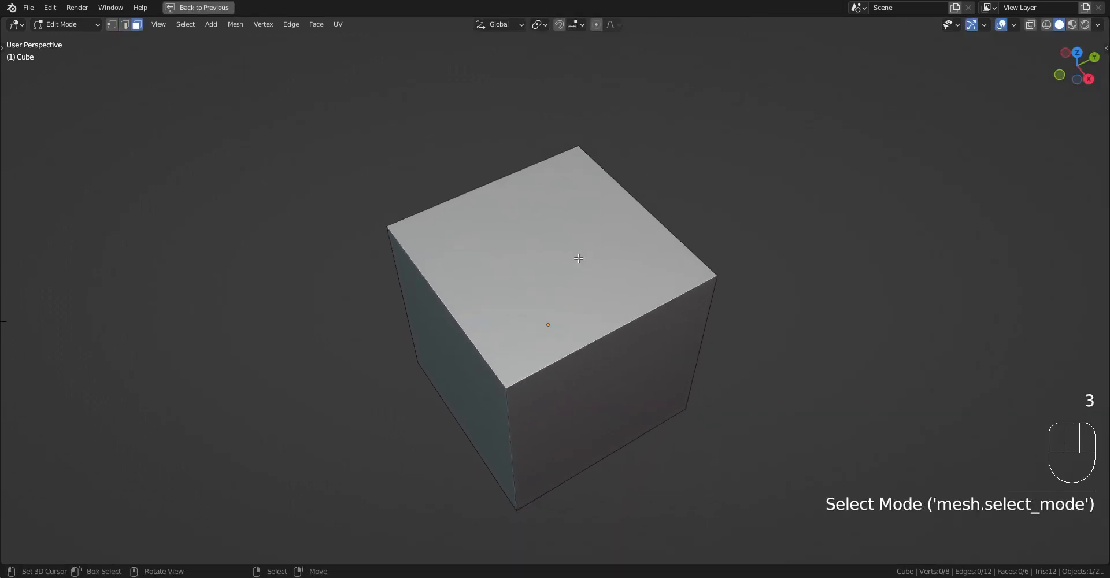
left_click(578, 258)
key("ctrl+t")
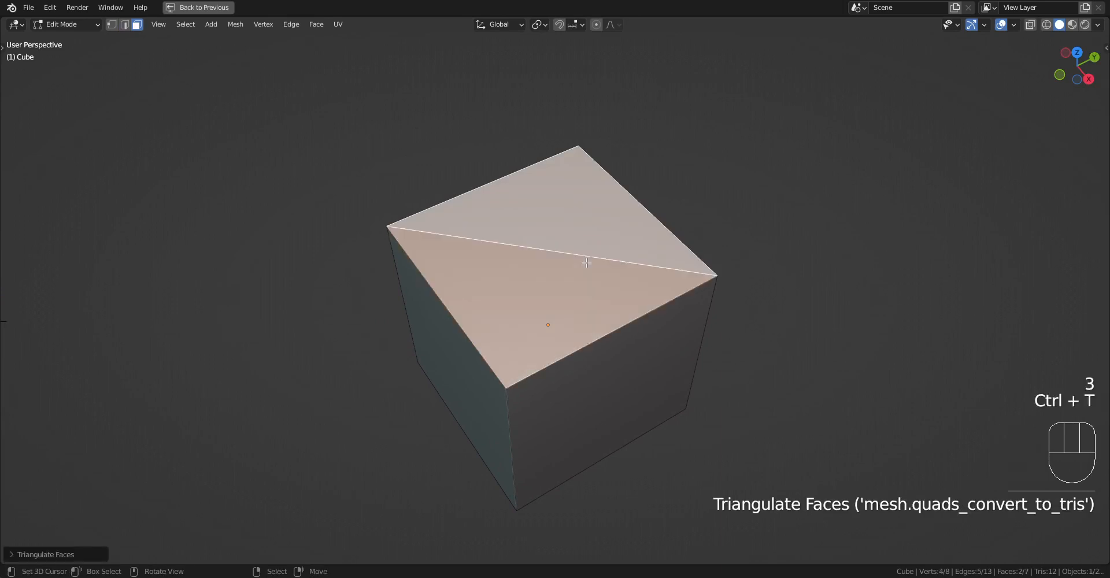
key("2")
key("ctrl+x")
- Try to run Random Loop Extrude on the cube from Object Mode
key("Tab")
key("shift+q")
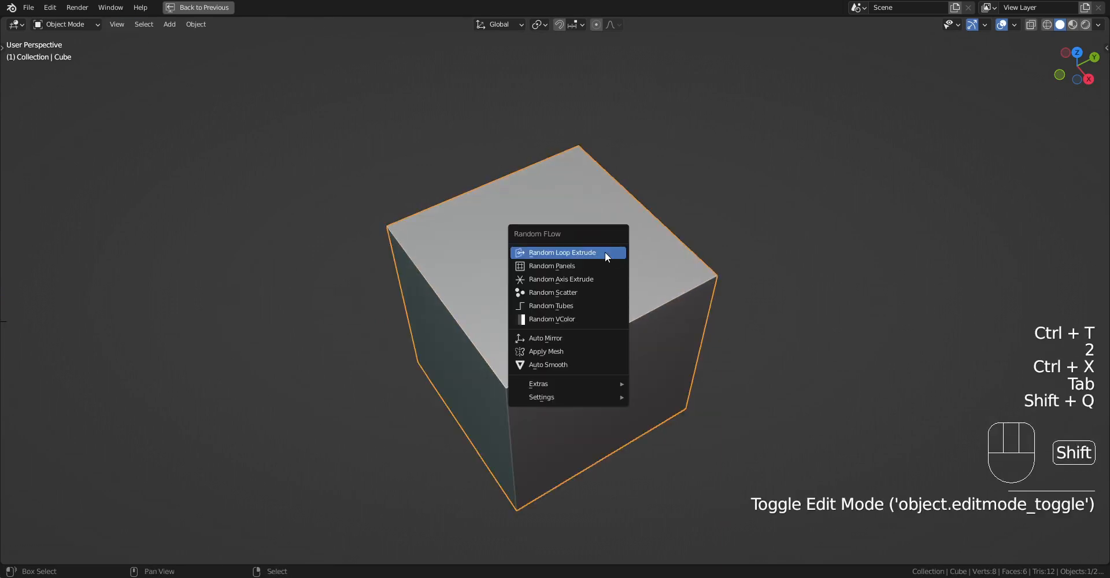
left_click(604, 253)
key("Tab")
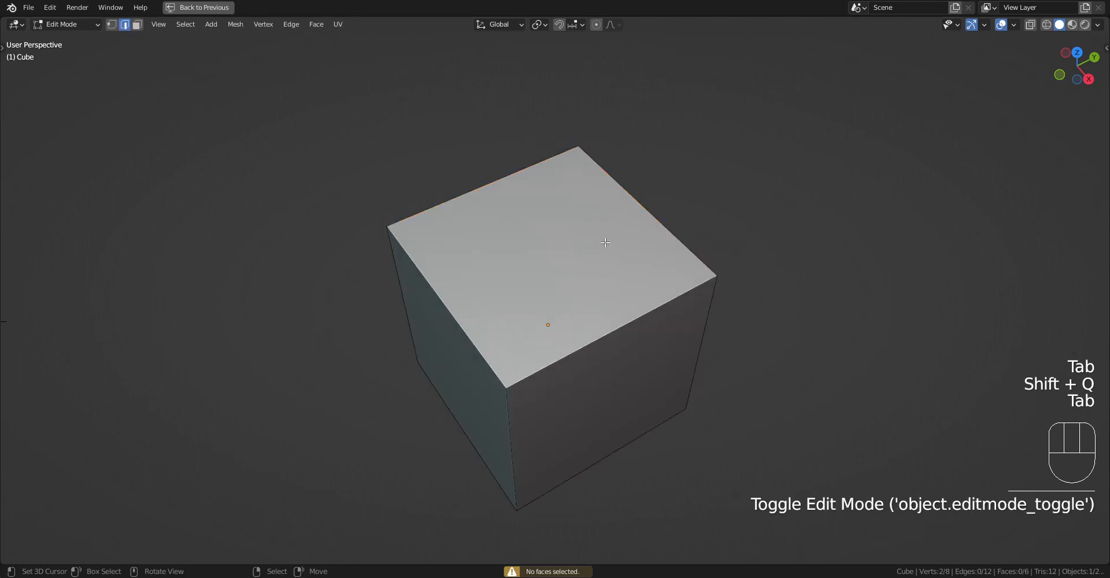
- Select the cube's top face in face mode and open the Random Loop Extrude settings from Object Mode
key("3")
left_click(605, 242)
key("Tab")
key("shift+q")
left_click(671, 231)
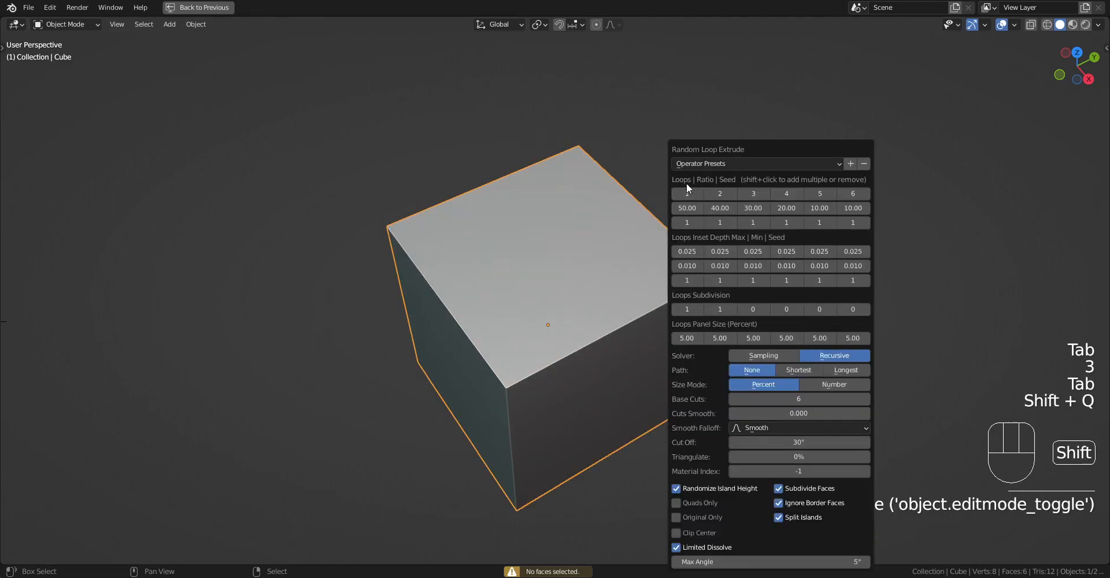
left_click_drag(698, 150, 623, 85)
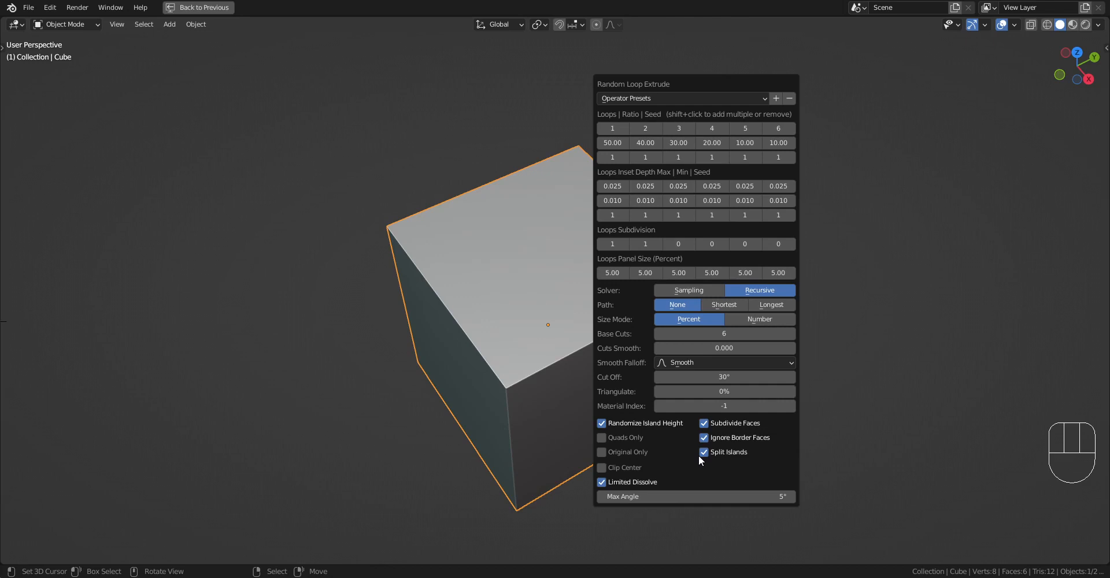
- Examine the Random Panels settings, including its bevel clamping, Clip Center and Limited Dissolve options, and dismiss them
key("shift+q")
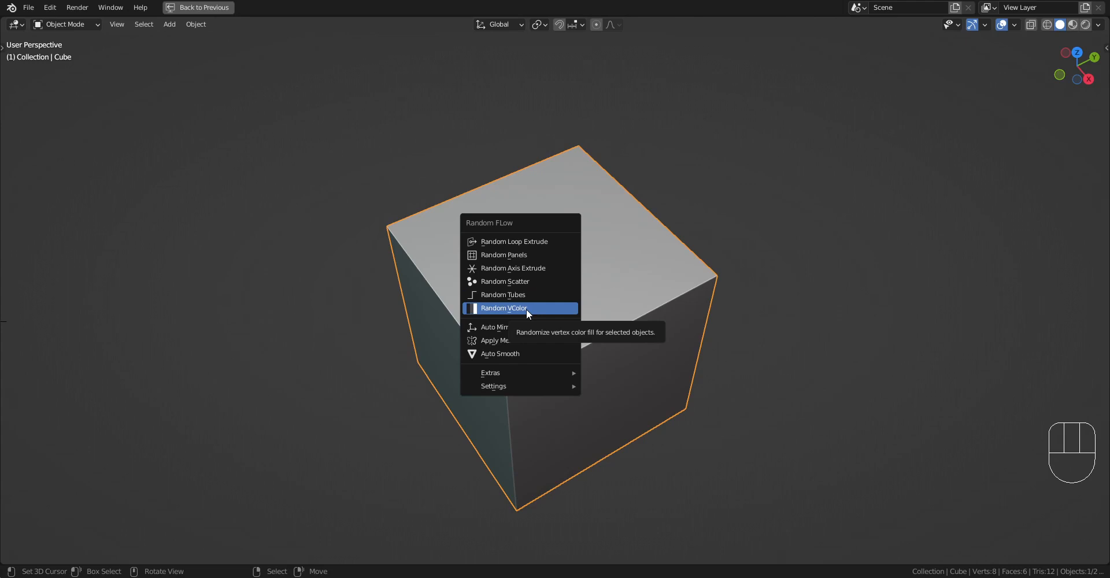
left_click(514, 254)
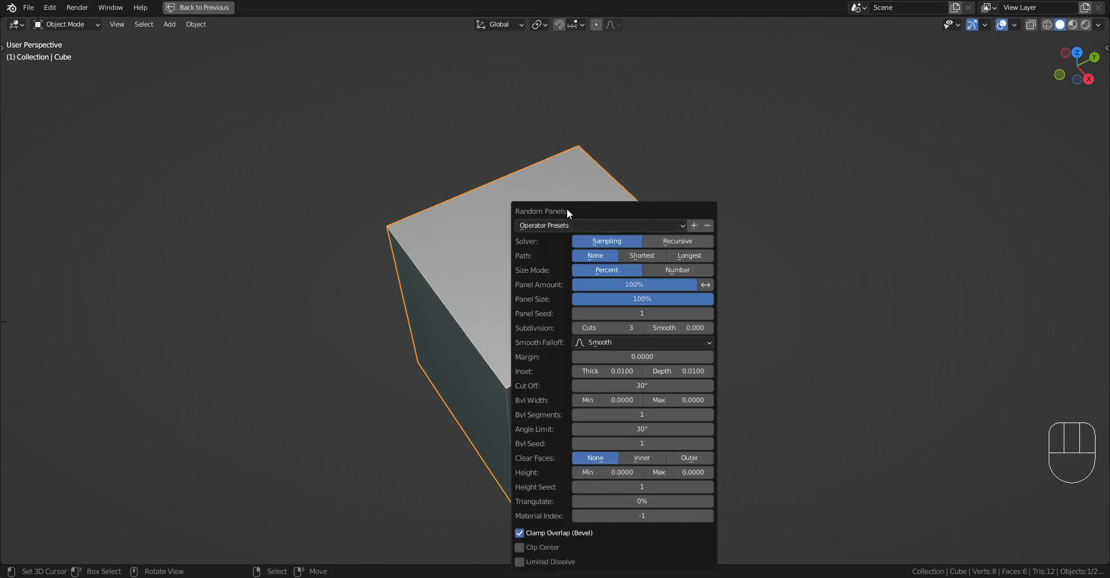
left_click_drag(568, 212, 593, 138)
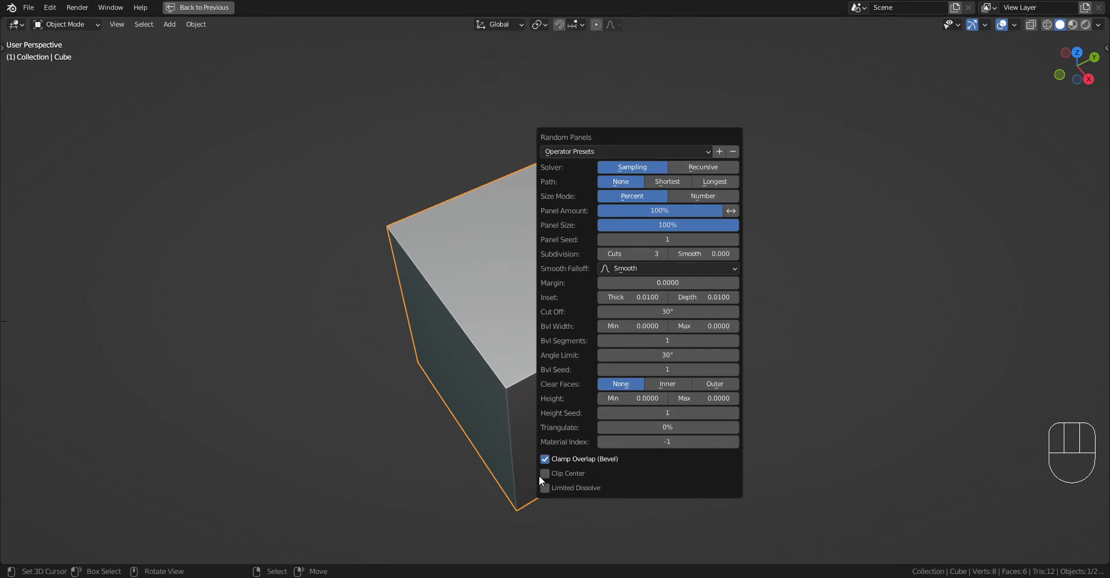
key("Escape")
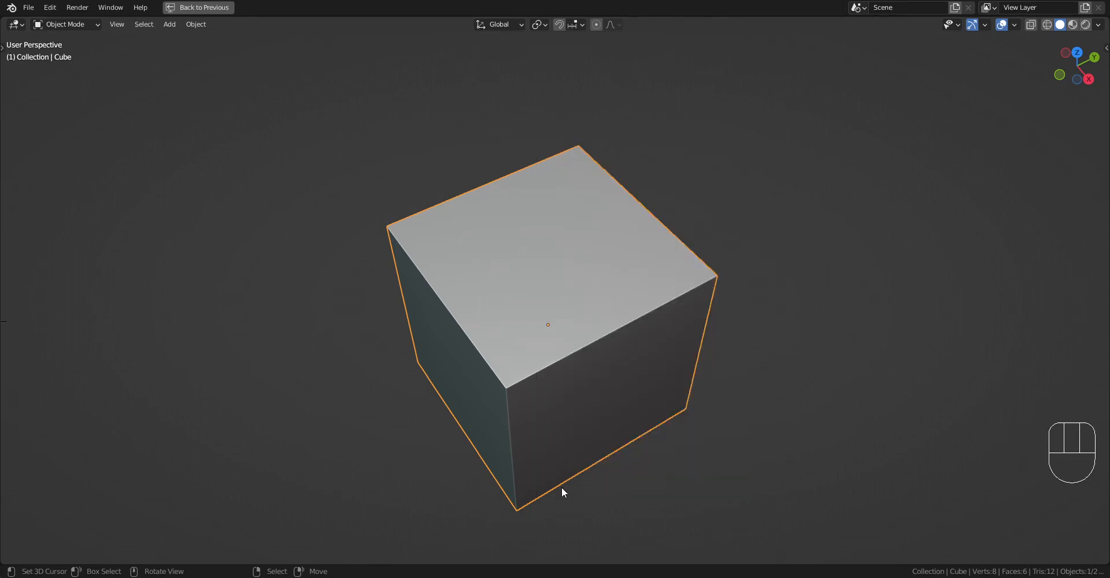
- Compare the options of Random Panels with those of Random Loop Extrude
key("shift+q")
left_click(579, 243)
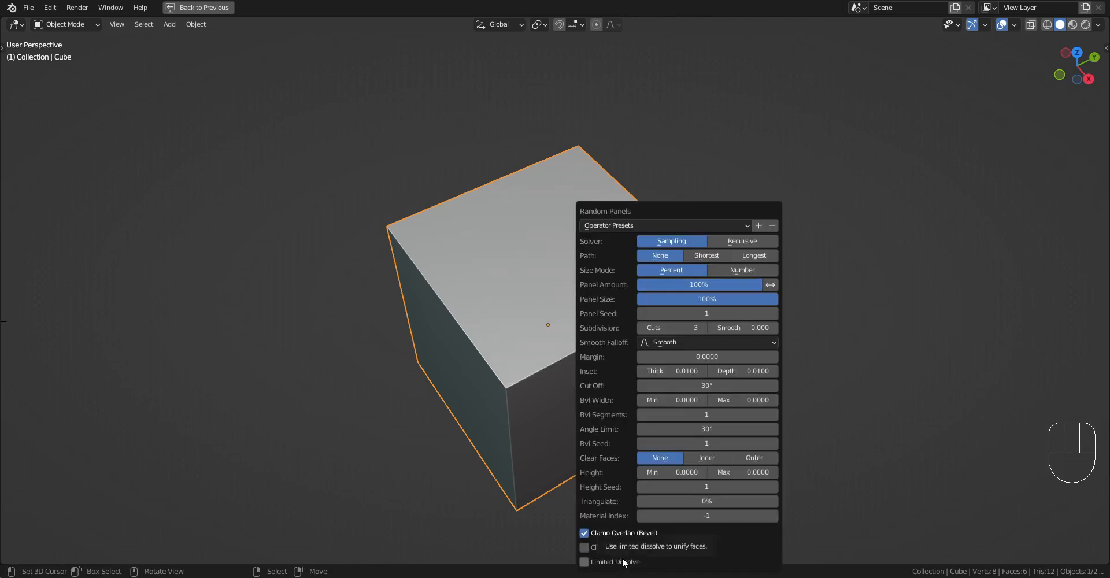
key("shift+q")
left_click(570, 198)
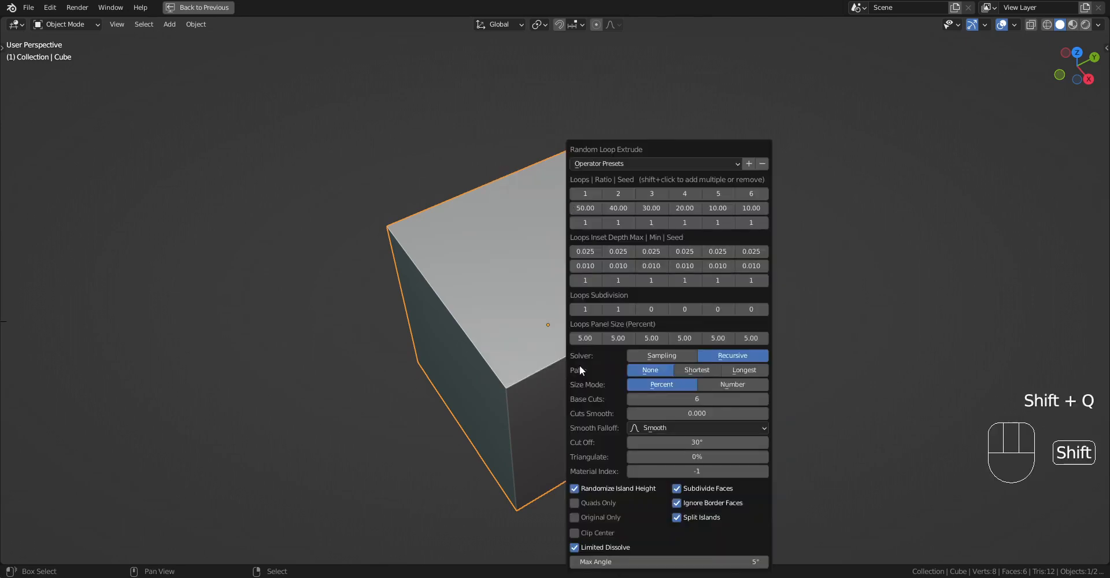
key("shift+q")
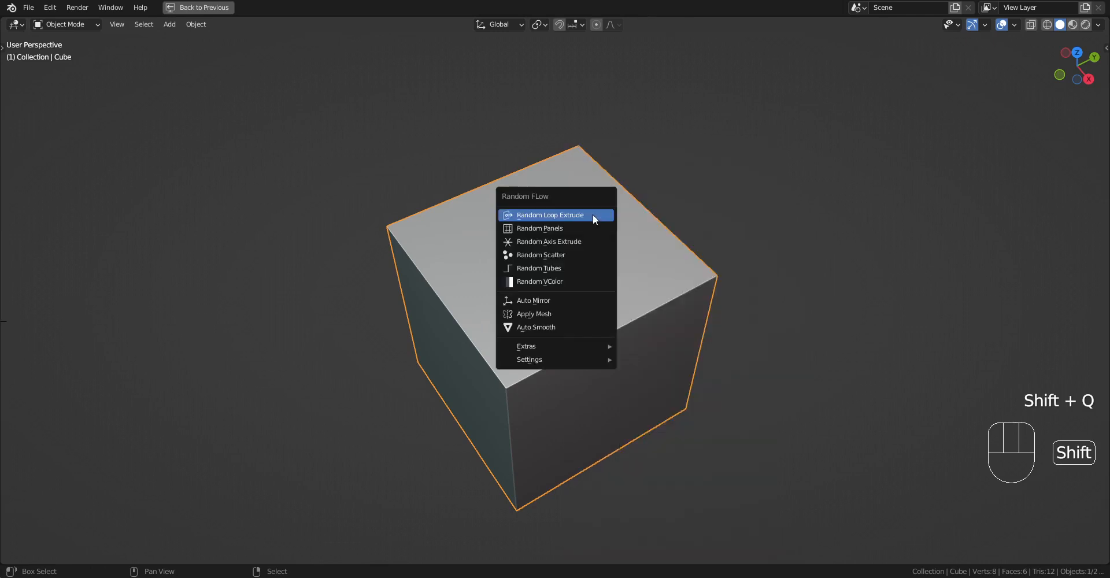
left_click(593, 215)
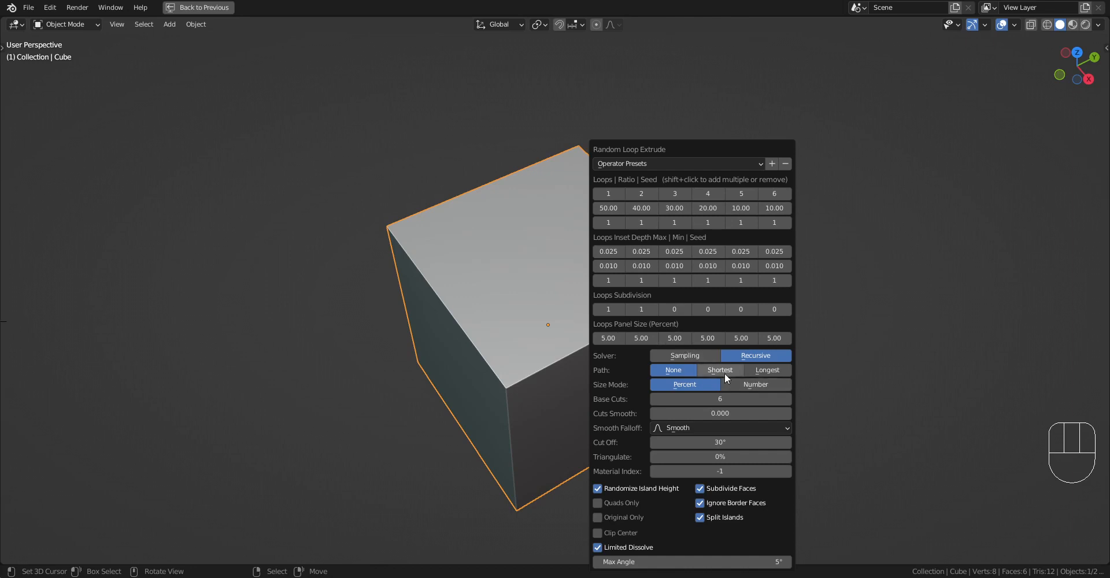
- Apply Auto Mirror to the cube on the X axis and select the top face of the remaining half
key("shift+q")
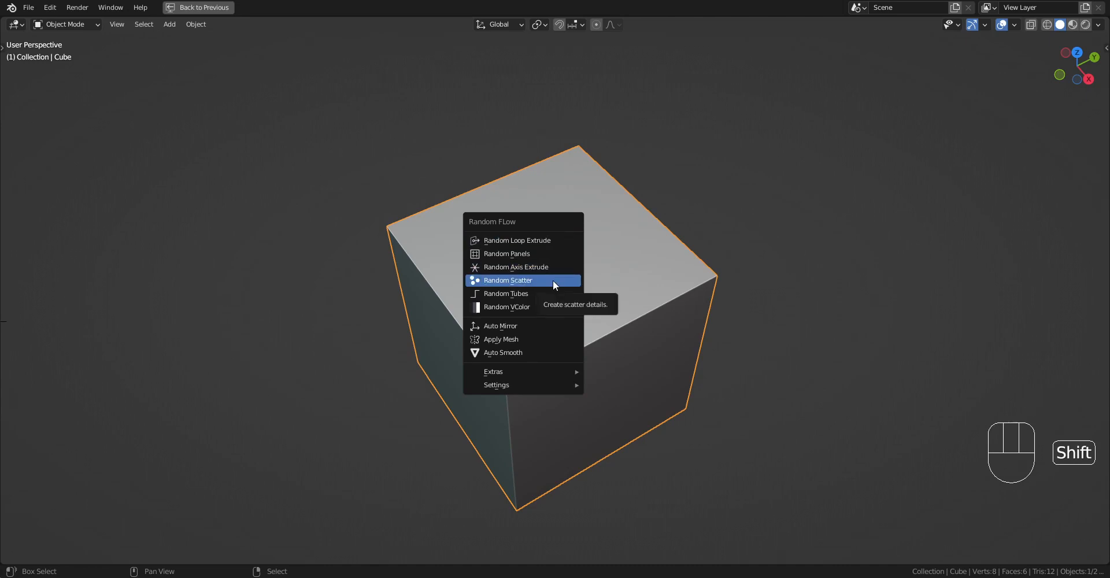
key("Tab")
key("Tab")
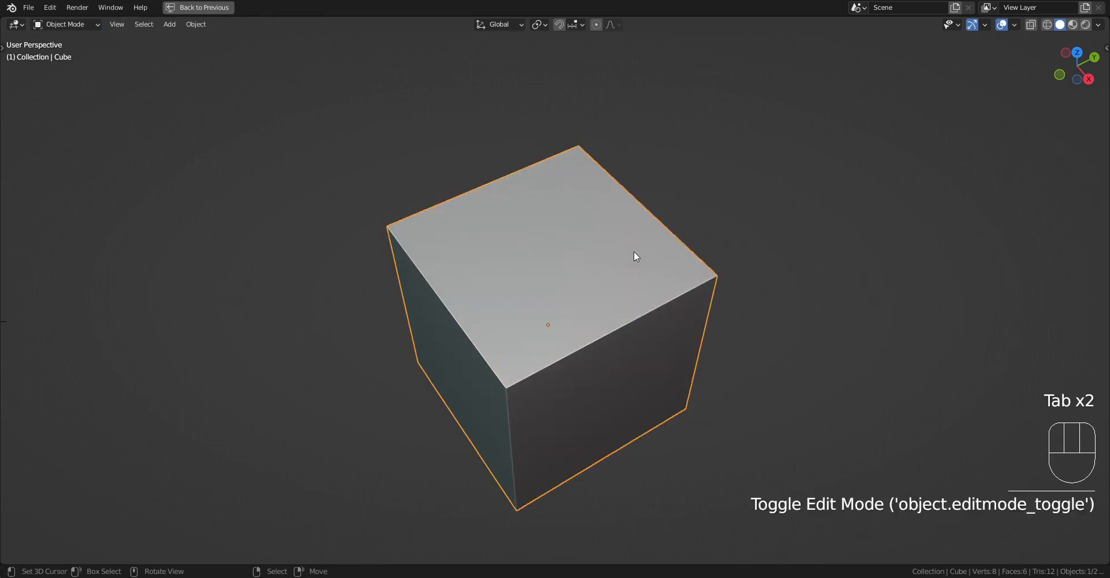
key("shift+q")
left_click(635, 337)
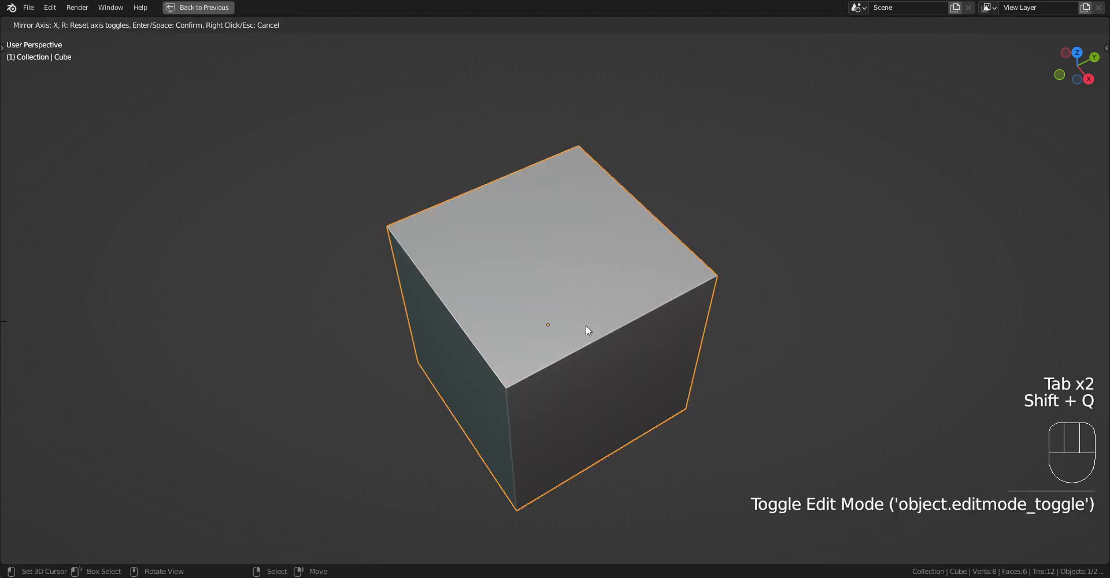
key("Tab")
left_click(584, 294)
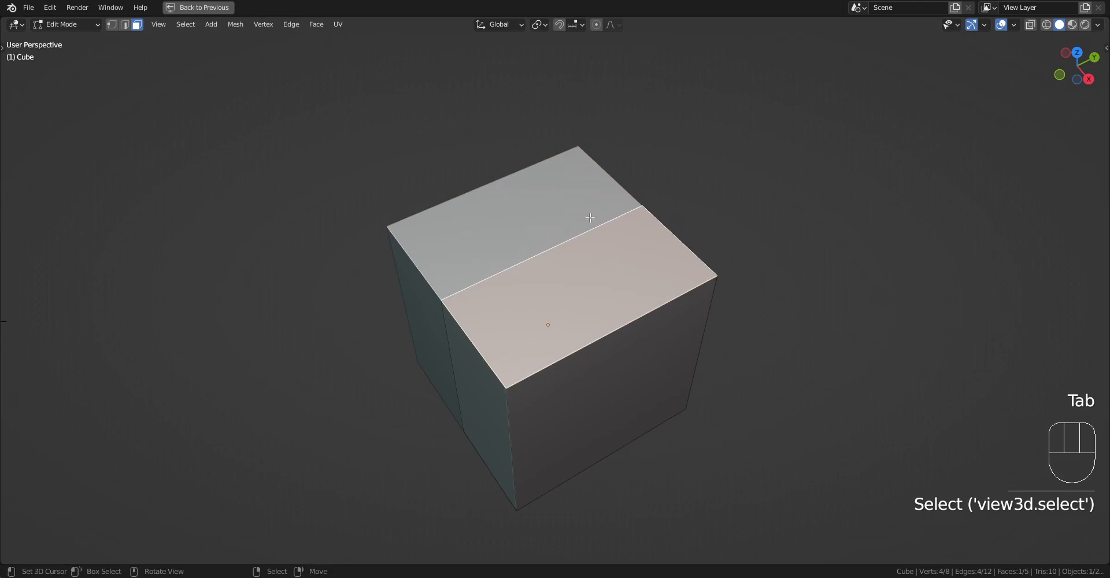
- Scatter 10 random cubes on the selected top face with Random Scatter and vary the point seed
key("Tab")
key("shift+q")
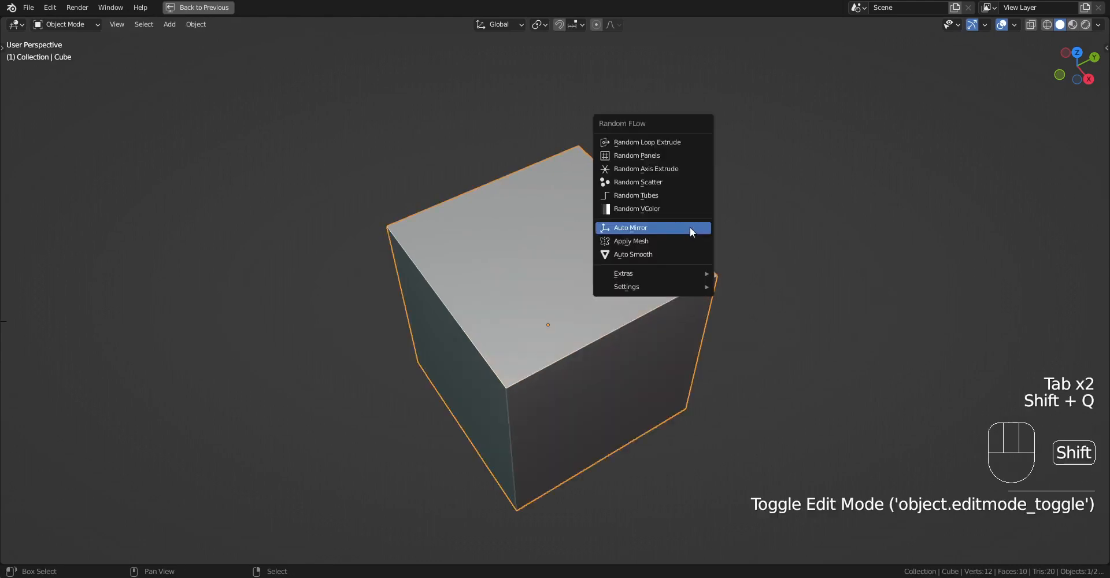
left_click(678, 182)
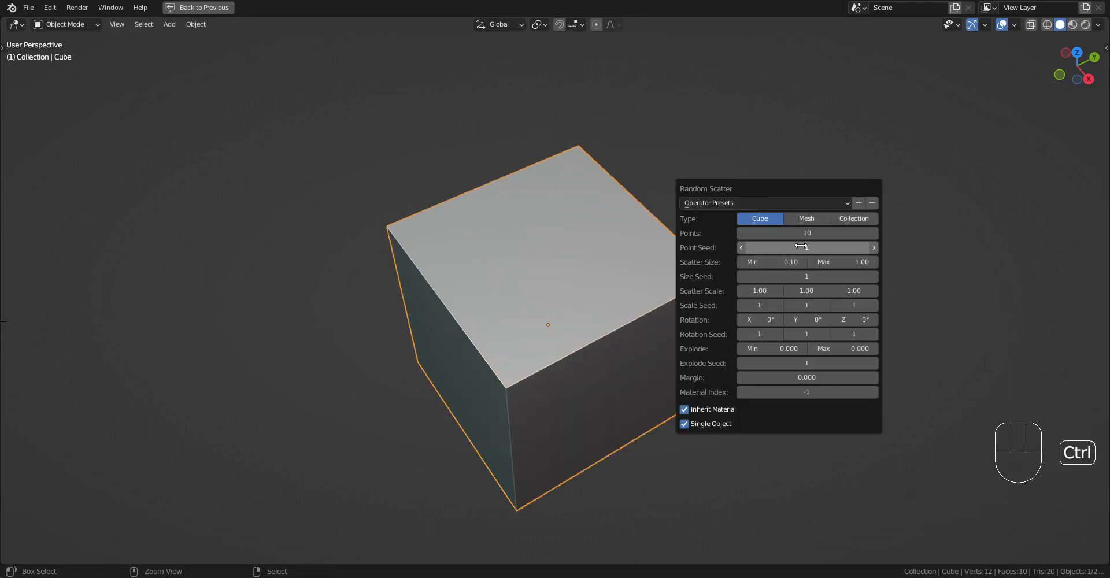
scroll(801, 247, "up", 4, "ctrl")
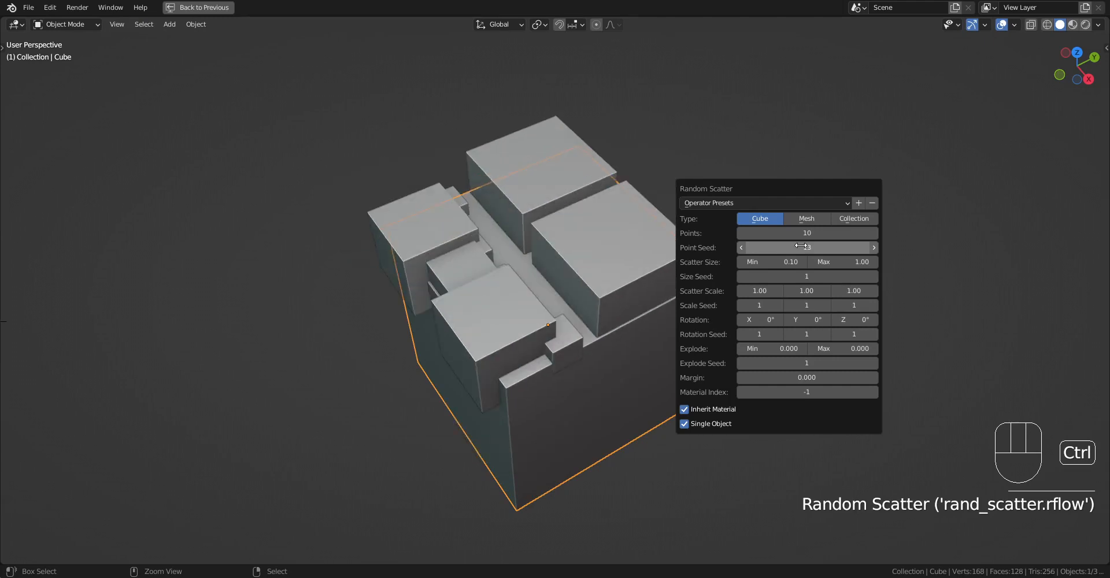
scroll(800, 247, "up", 4, "ctrl")
scroll(801, 245, "up", 3, "ctrl")
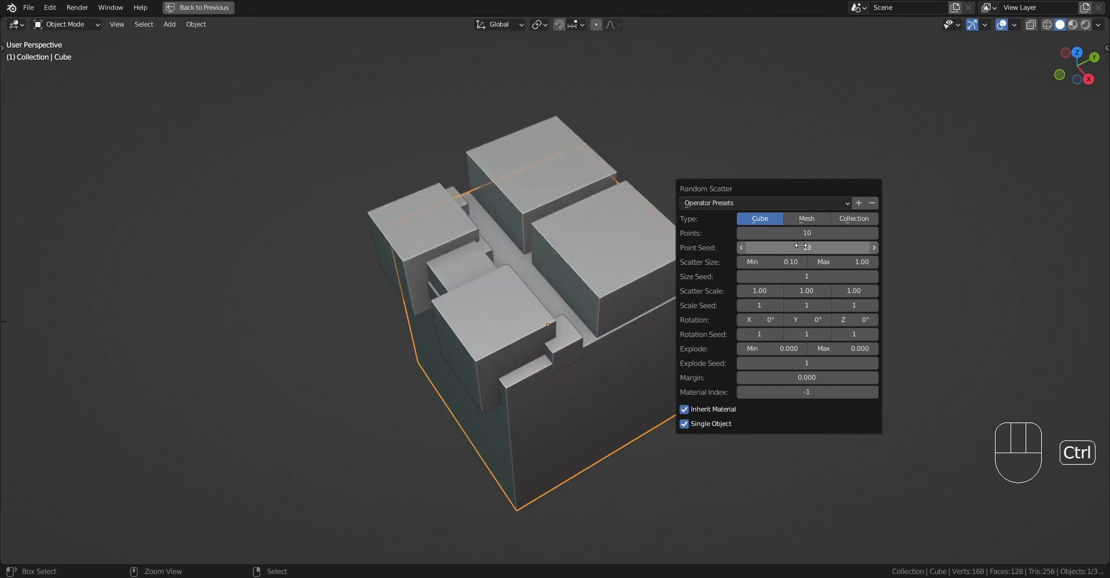
- Select the scatter object and examine its mirrored geometry in Edit Mode from another angle
middle_click_drag(595, 283, 594, 222)
right_click(550, 265)
key("Tab")
key("Tab")
key("Tab")
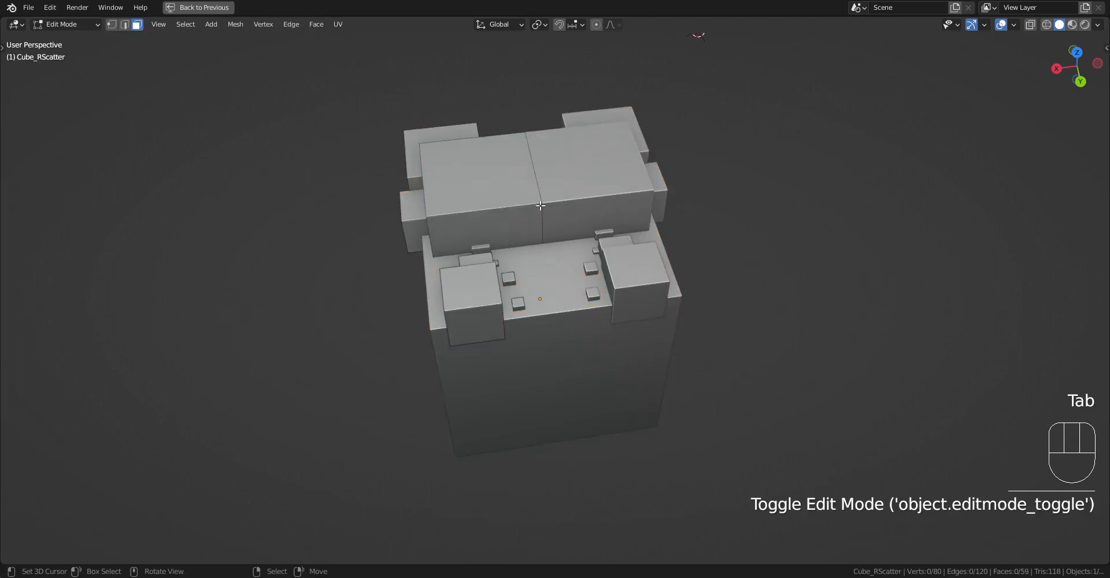
key("Tab")
- Try moving the scatter mesh's vertex on the mirror seam to check the mirror clipping
right_click(517, 188)
key("Tab")
key("1")
right_click(546, 206)
key("g")
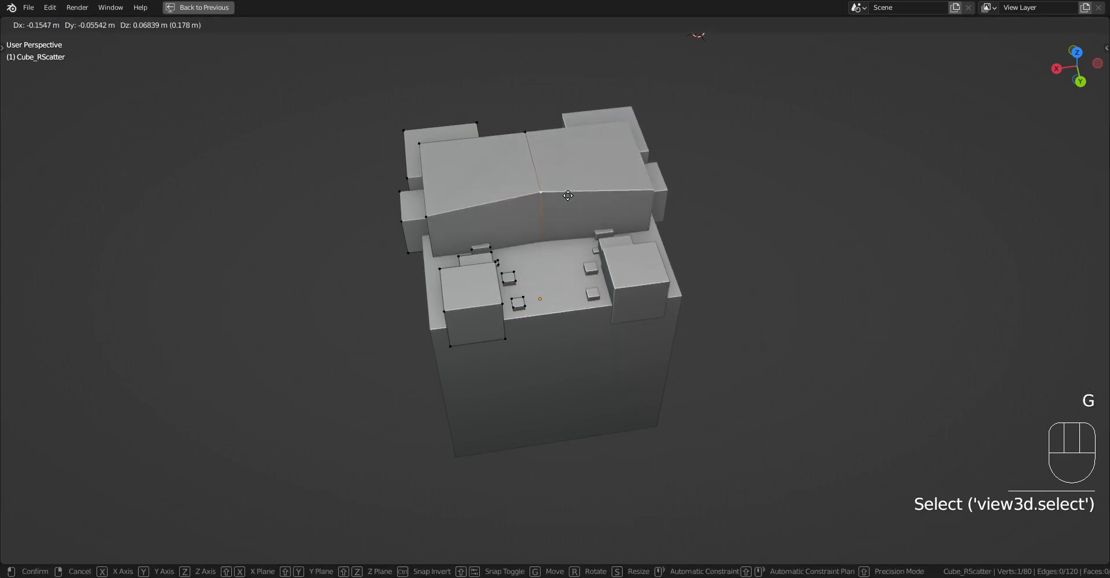
right_click(572, 214)
- Return to Object Mode and delete the scatter object
key("Tab")
scroll(538, 245, "down", 3)
middle_click_drag(534, 247, 705, 241)
key("x")
left_click(705, 242)
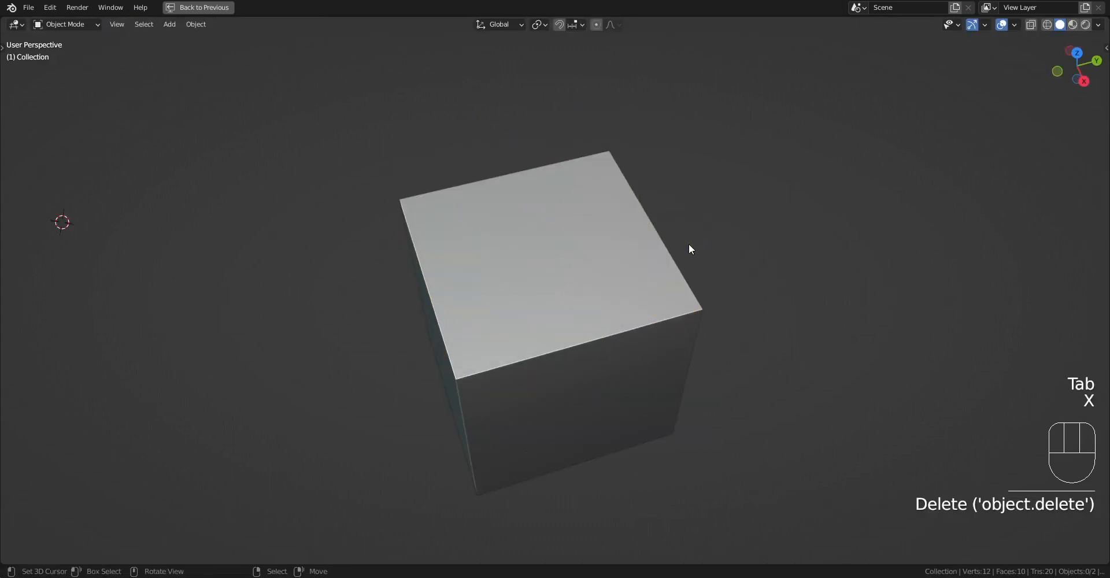
- Select the mirrored cube and check its top face selection in Edit Mode
right_click(608, 262)
key("shift+q")
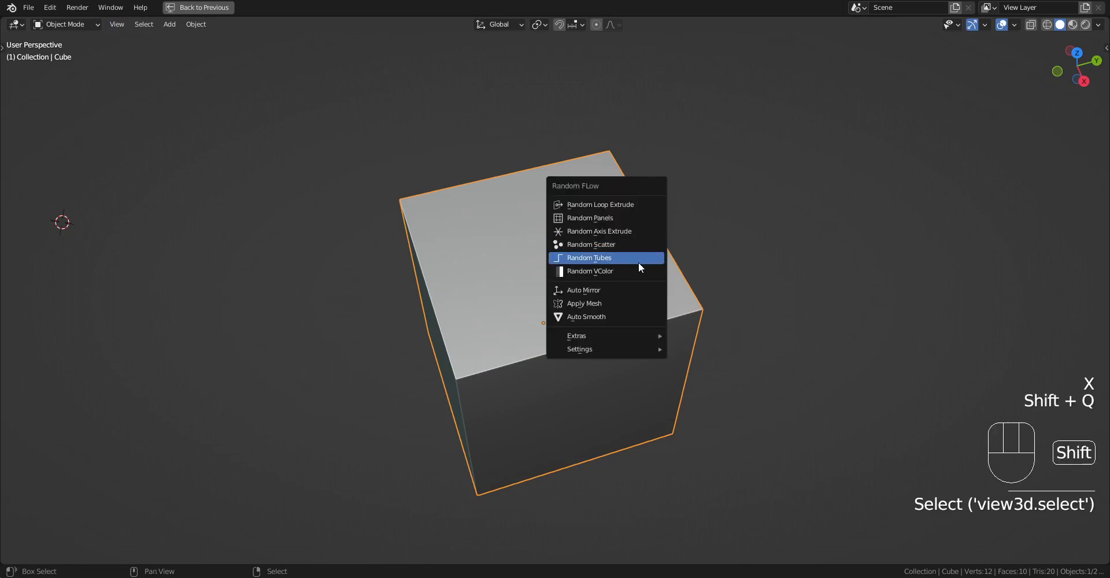
key("Tab")
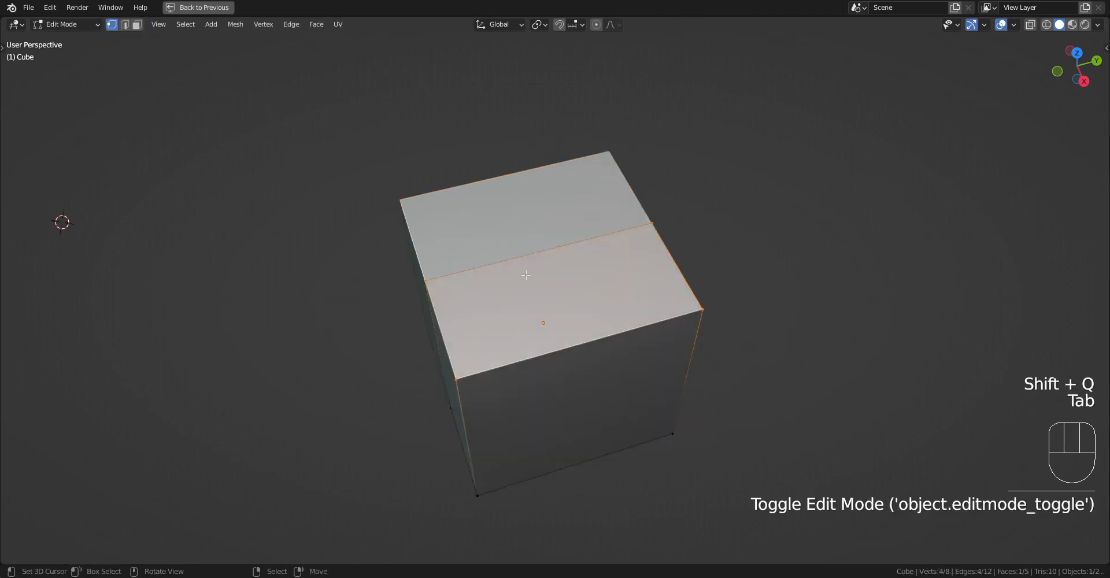
key("Tab")
middle_click_drag(648, 269, 604, 262)
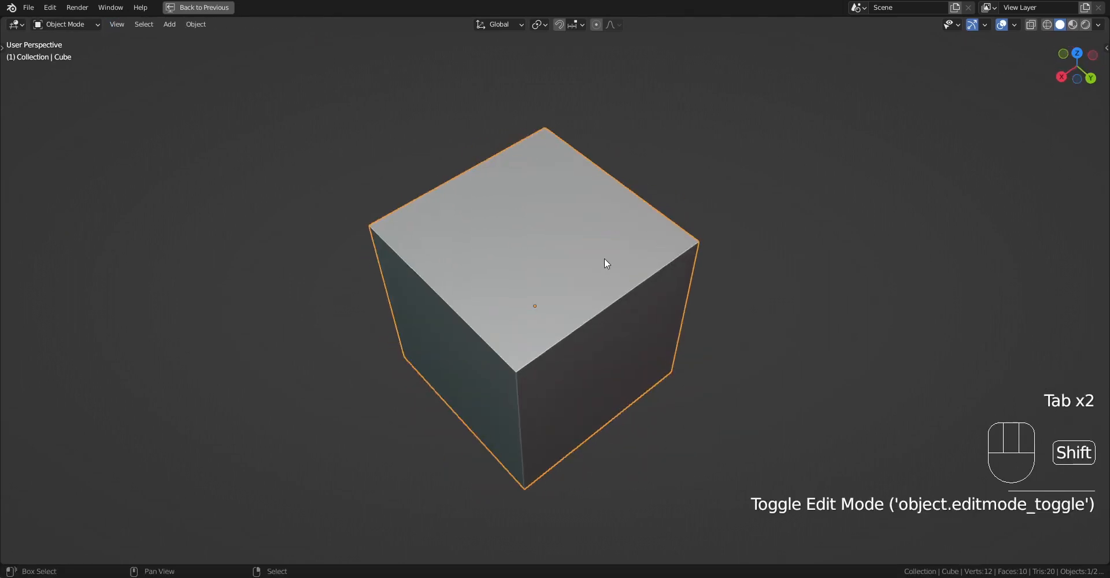
- Generate Random Tubes on the cube's top face with a length of 6 and 4 subdivision cuts
key("shift+q")
left_click(606, 257)
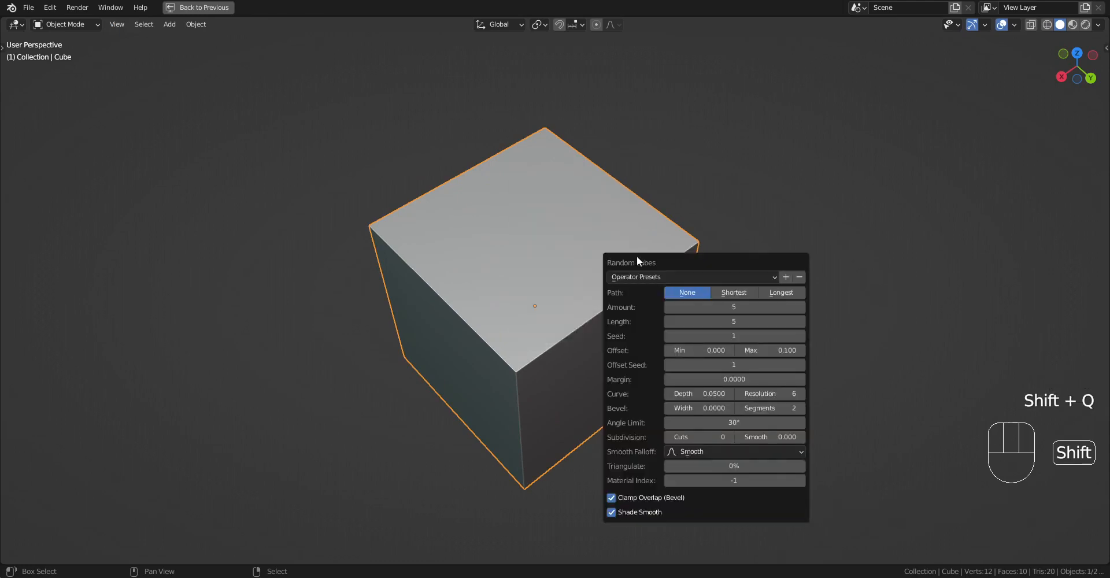
left_click_drag(647, 255, 662, 139)
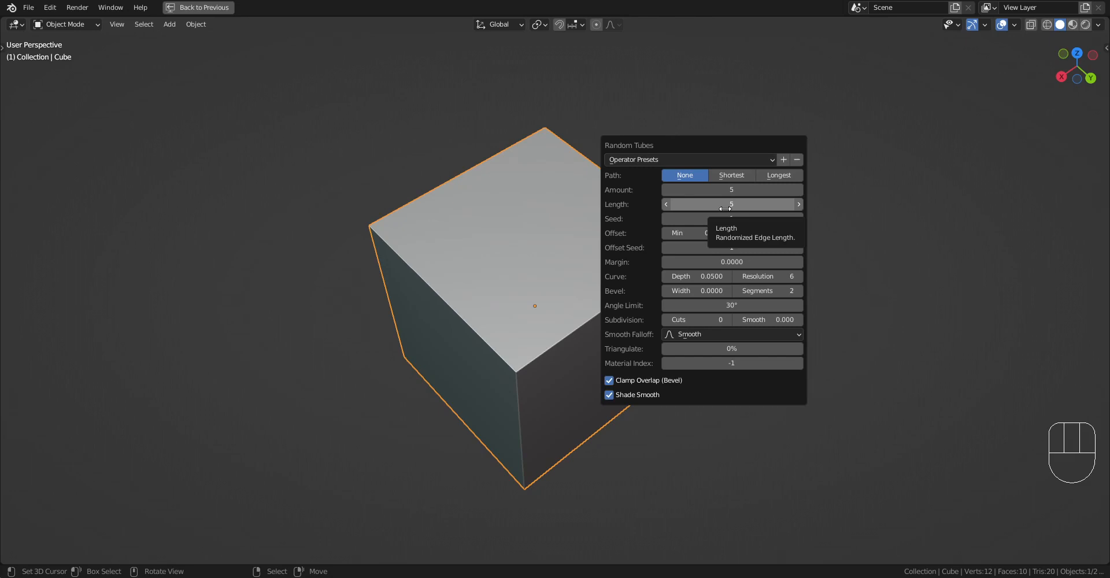
scroll(724, 206, "up", 1, "ctrl")
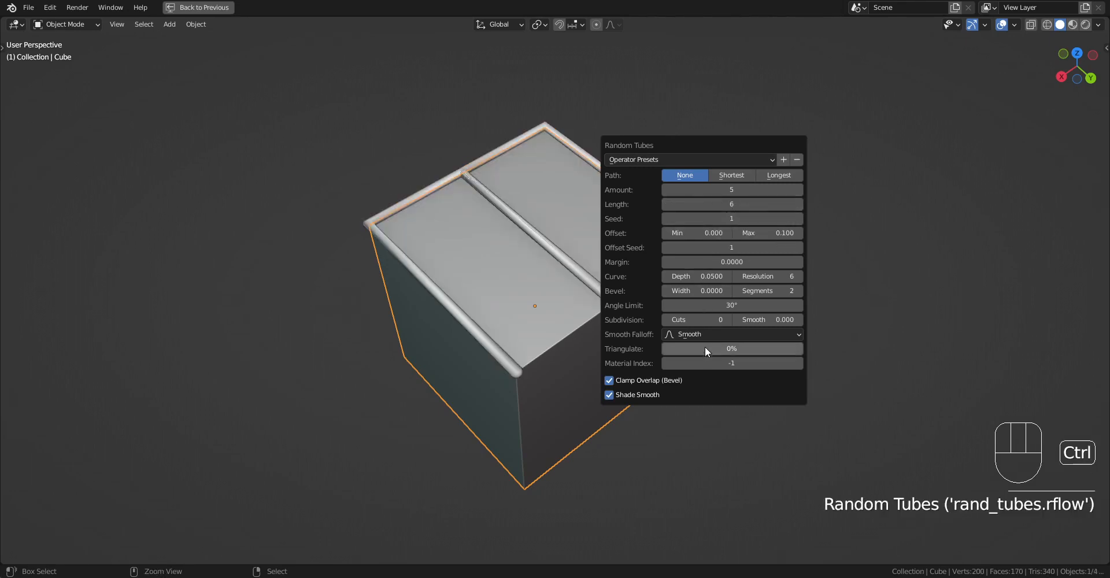
scroll(708, 319, "up", 4, "ctrl")
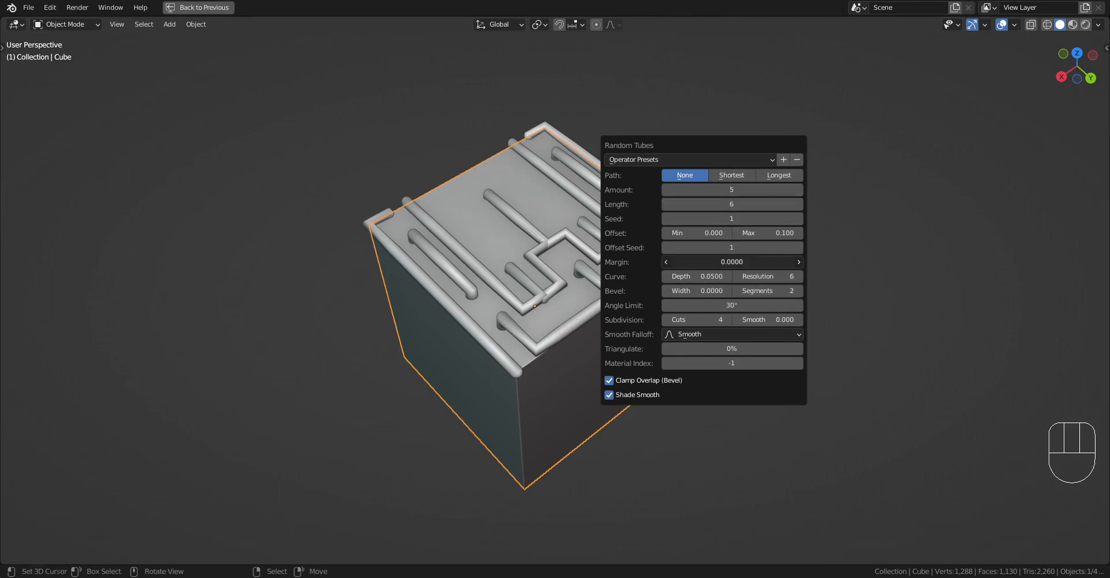
- Set the random tubes' margin to 0.079 and reduce their length to 1
left_click_drag(709, 262, 754, 262)
scroll(709, 205, "down", 4, "ctrl")
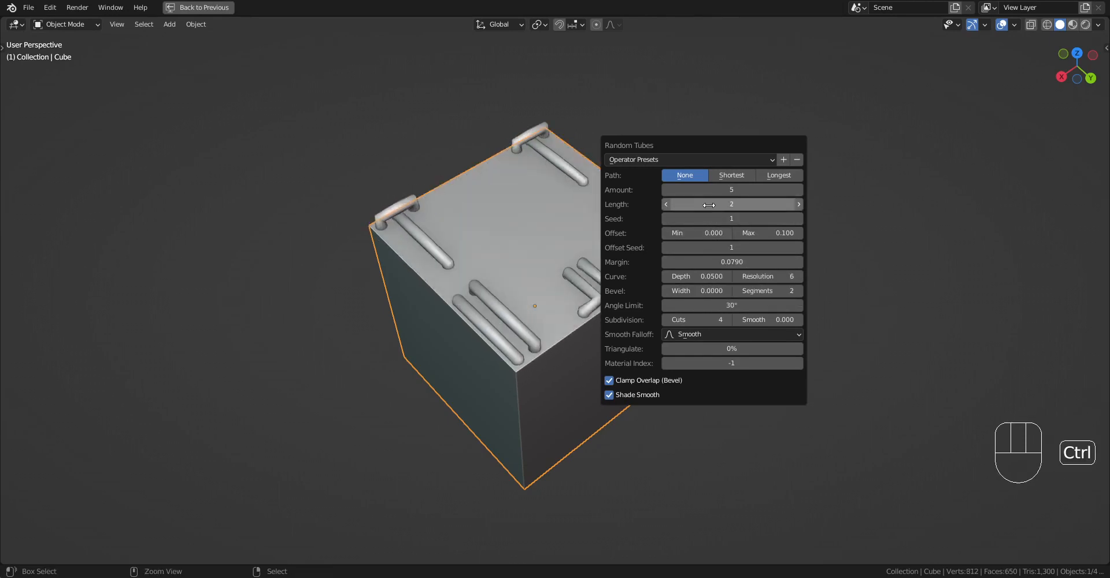
scroll(708, 205, "down", 1, "ctrl")
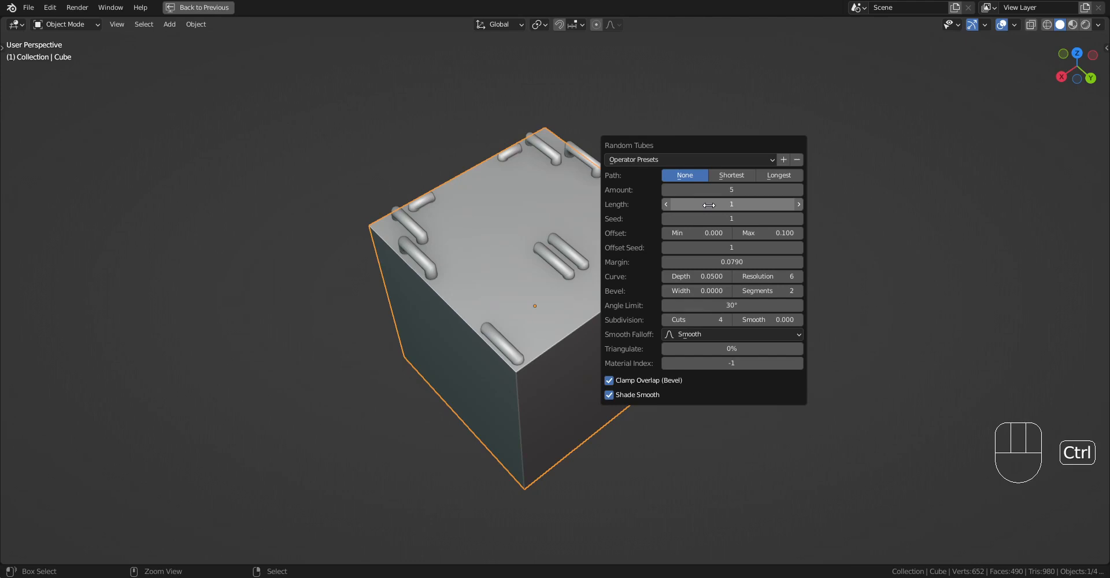
- Undo the random tubes on the cube and turn on its wireframe display
key("ctrl+z")
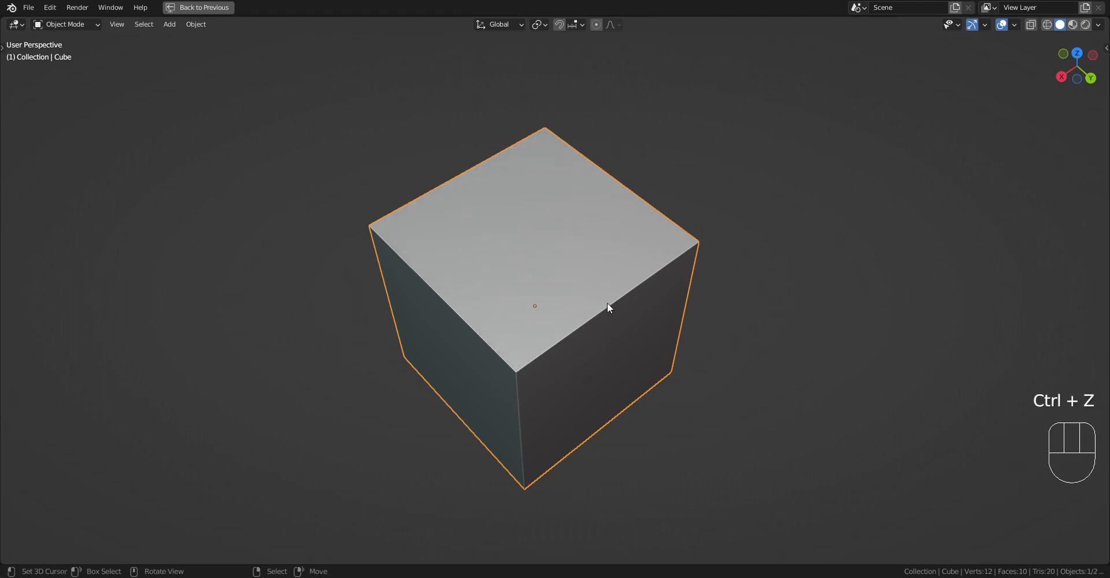
key("shift+ctrl+x")
left_click(571, 390)
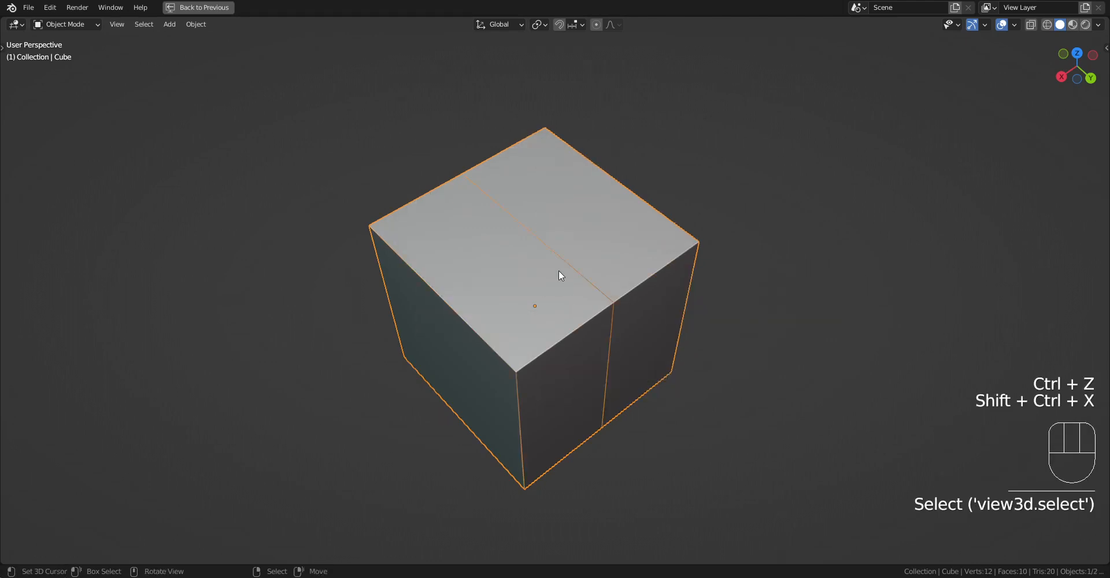
- Subdivide the selected half of the cube's top face into an 8 by 8 grid and return to Object Mode
key("Tab")
key("Tab")
key("Tab")
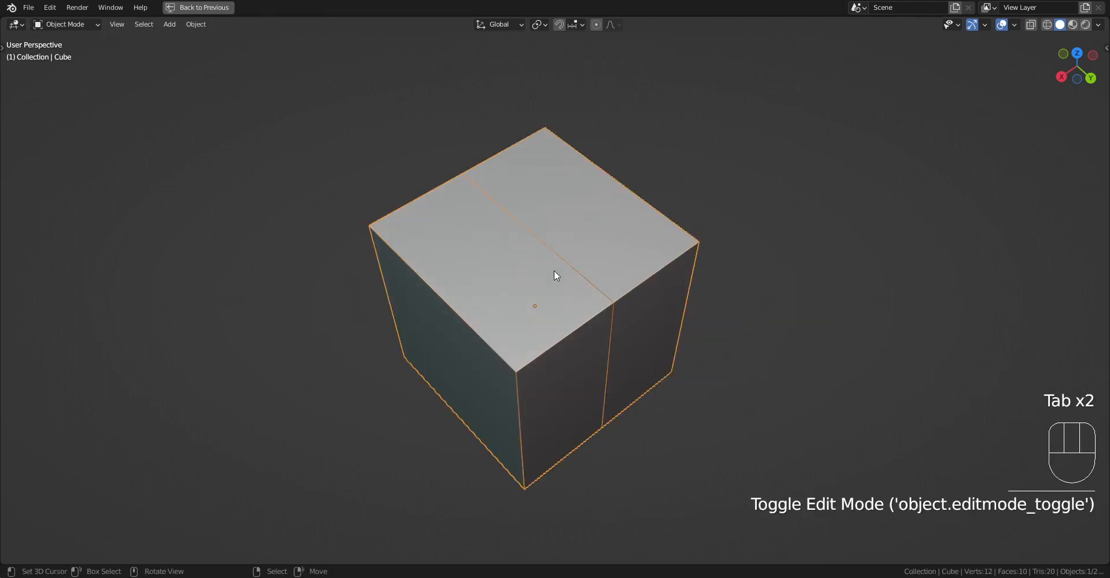
key("w")
key("w")
key("w")
key("w")
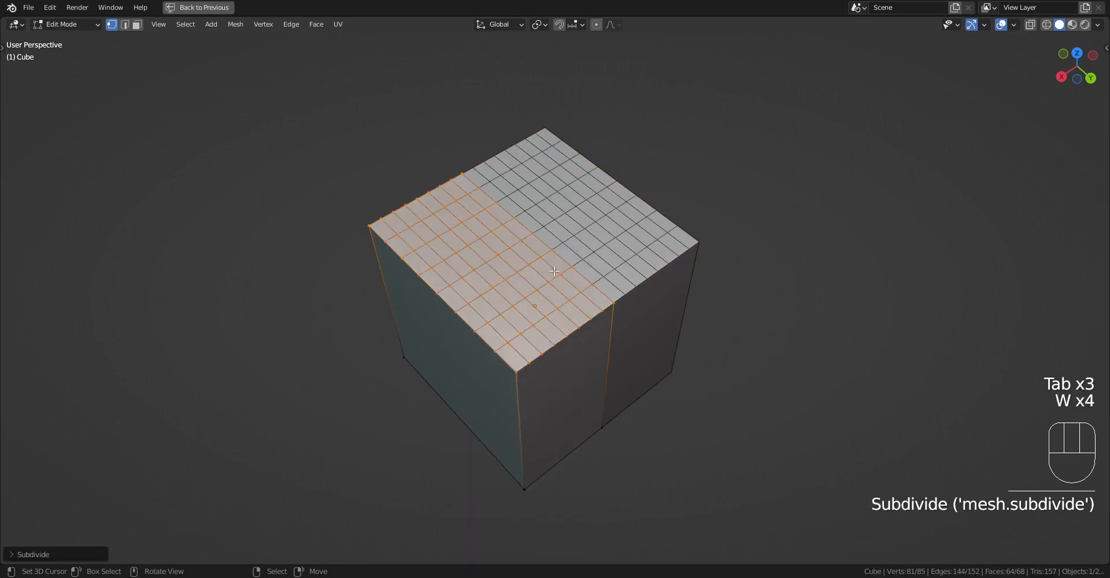
key("Tab")
- Generate Random Tubes on the subdivided top face with a length of 1 and 0 subdivision cuts
key("shift+q")
left_click(639, 244)
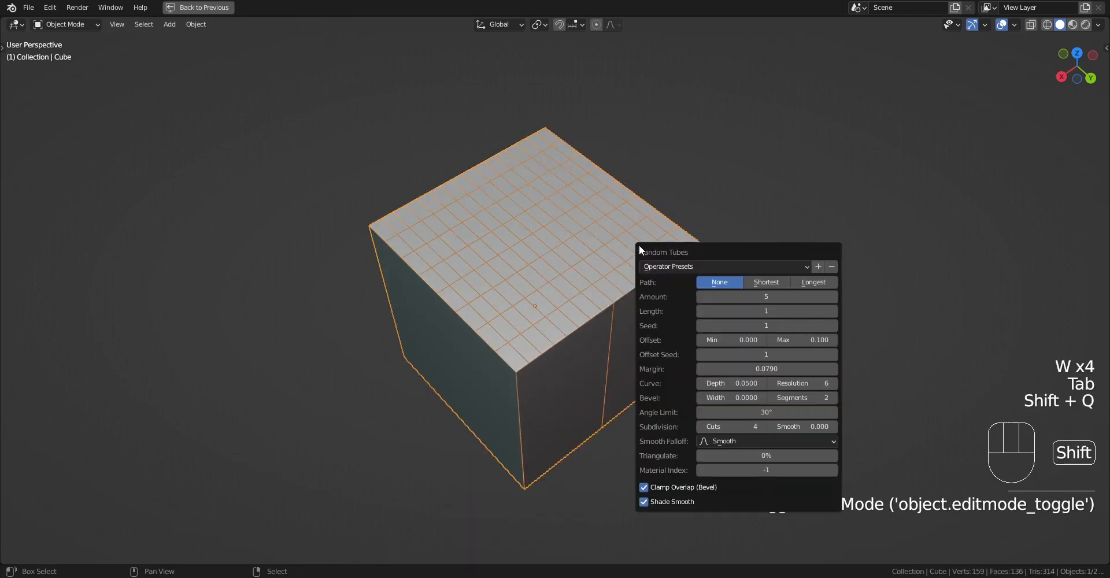
left_click(741, 421)
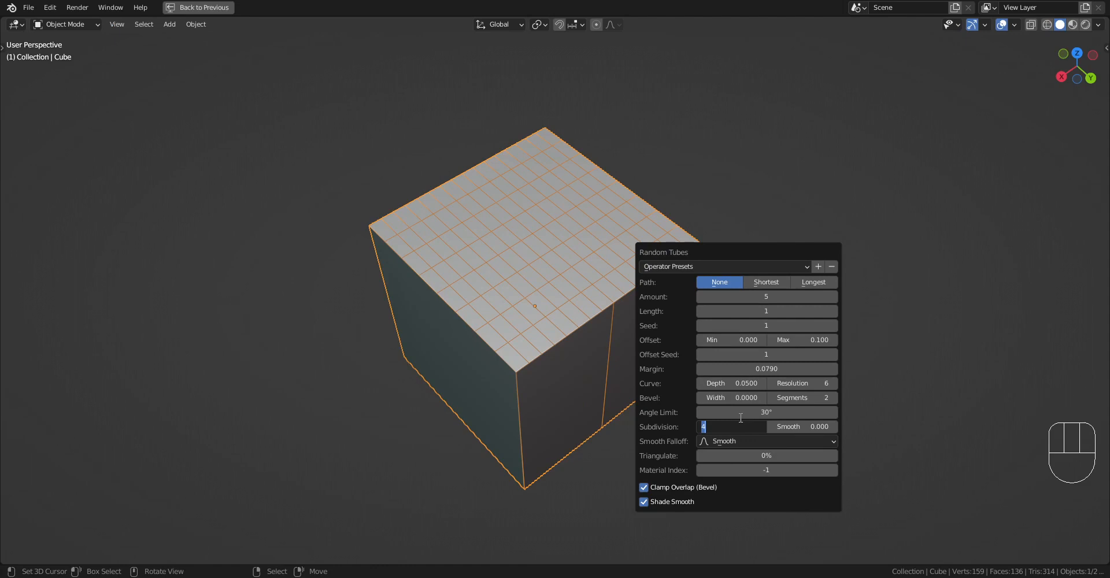
type("0")
key("Return")
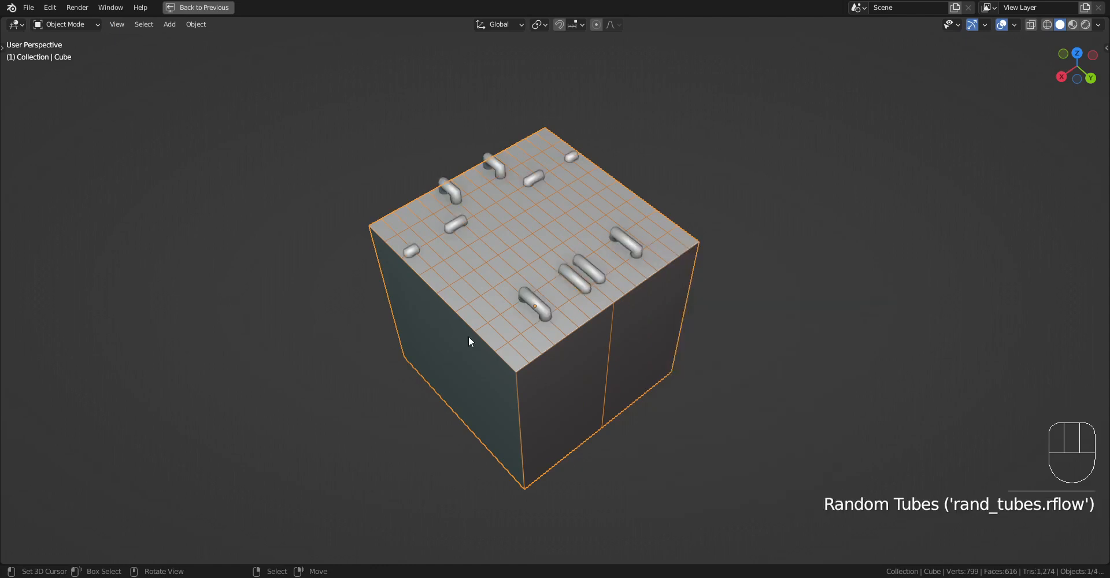
- Try different lengths for the random tubes, ending at 13, and inspect their layout on the top face
scroll(601, 398, "up", 5)
key("F9")
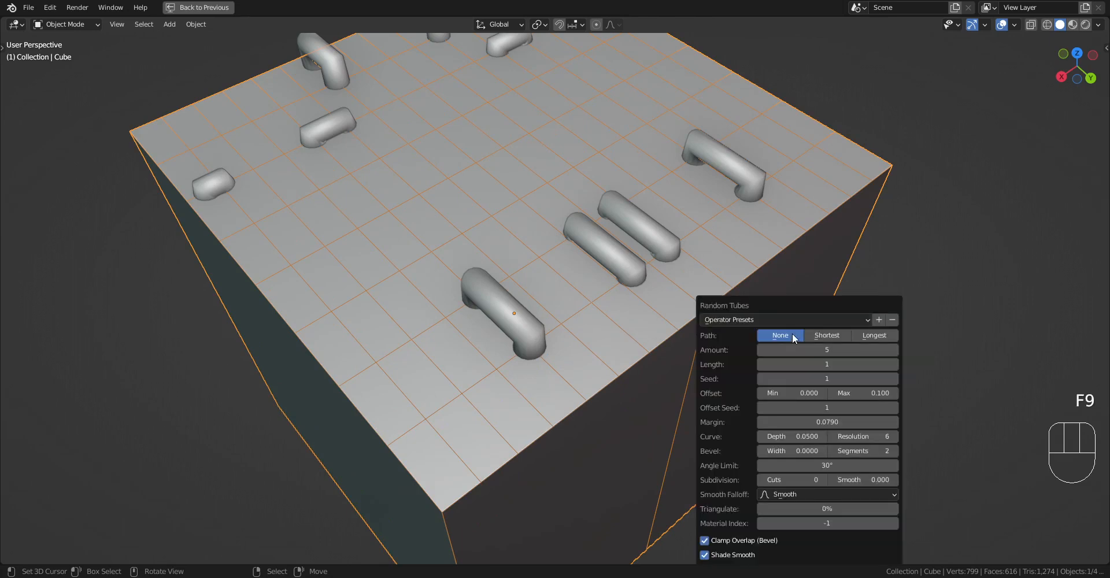
scroll(810, 362, "up", 1, "ctrl")
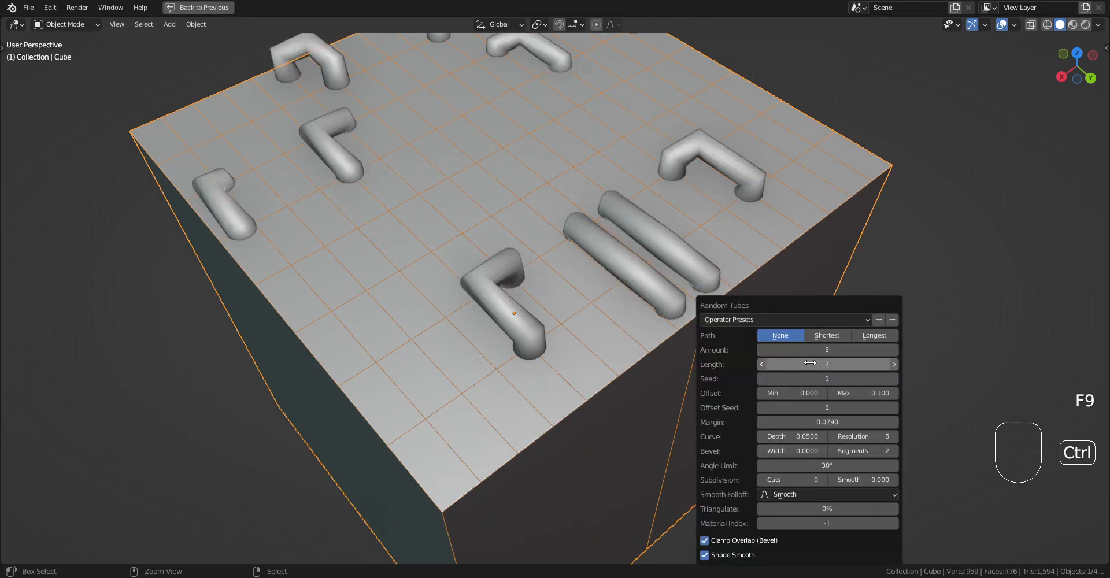
scroll(810, 363, "down", 1, "ctrl")
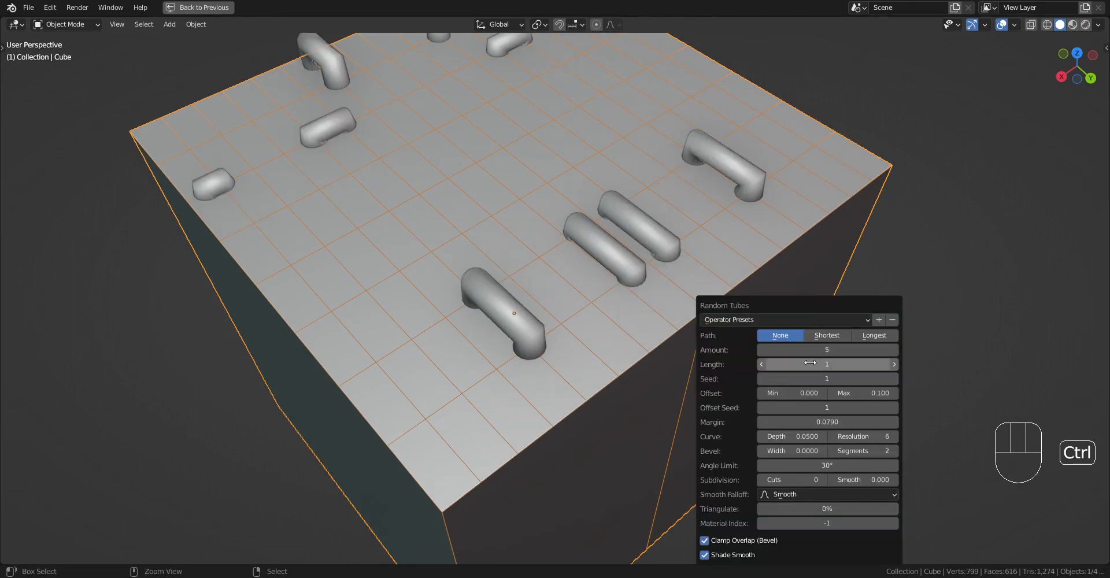
scroll(810, 363, "up", 1, "ctrl")
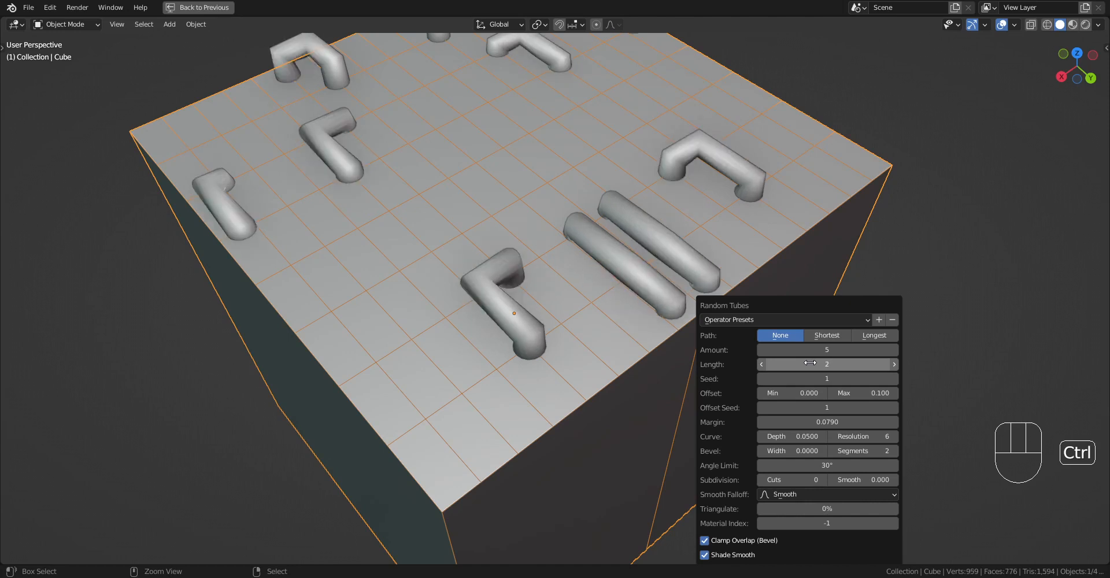
scroll(810, 362, "up", 1, "ctrl")
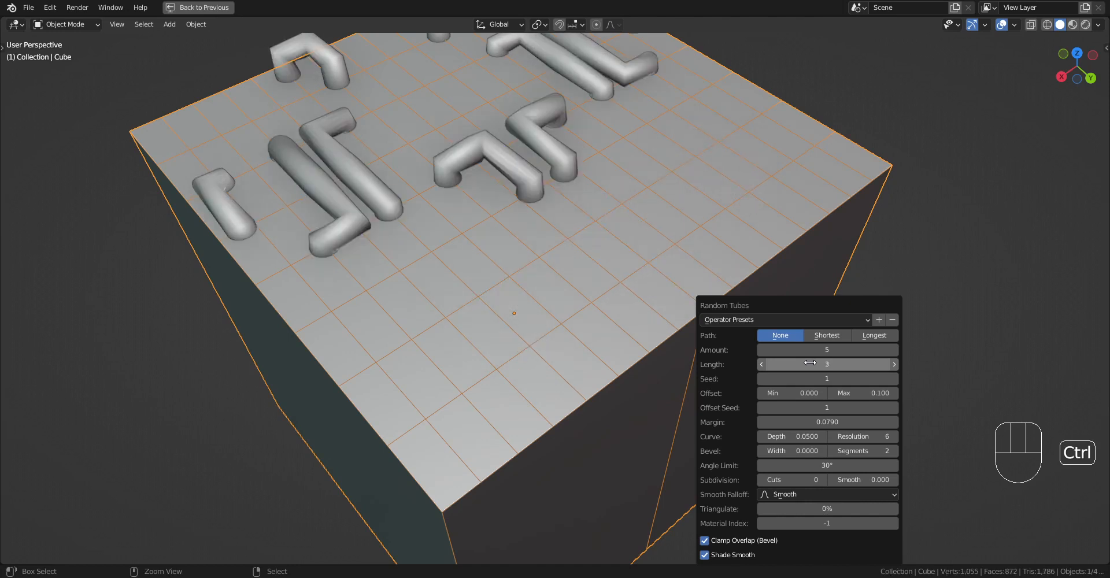
scroll(810, 362, "up", 1, "ctrl")
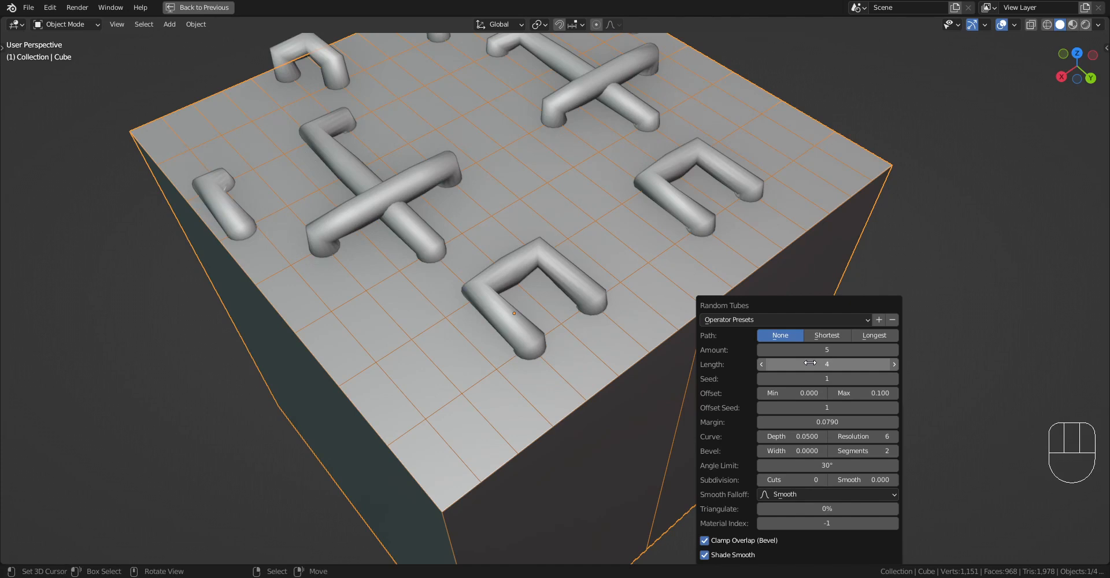
scroll(809, 362, "up", 2, "ctrl")
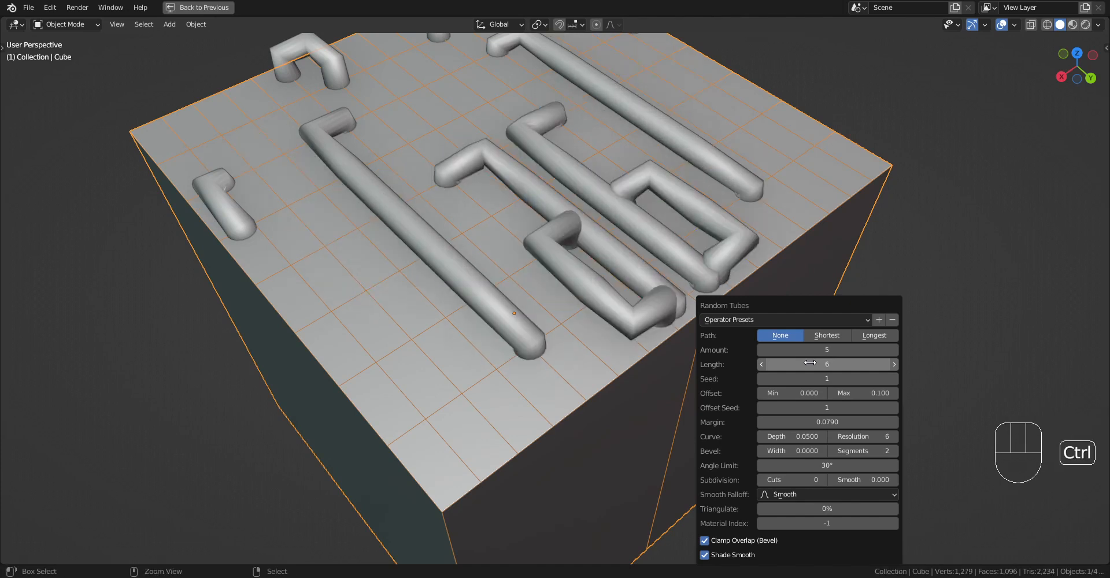
scroll(809, 362, "up", 8, "ctrl")
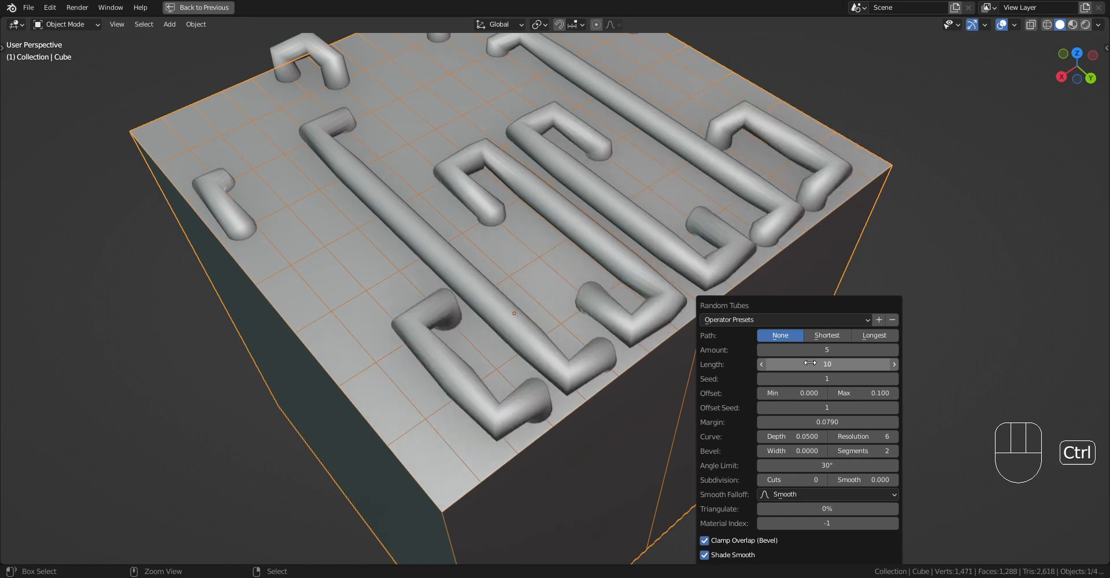
scroll(810, 362, "down", 4, "ctrl")
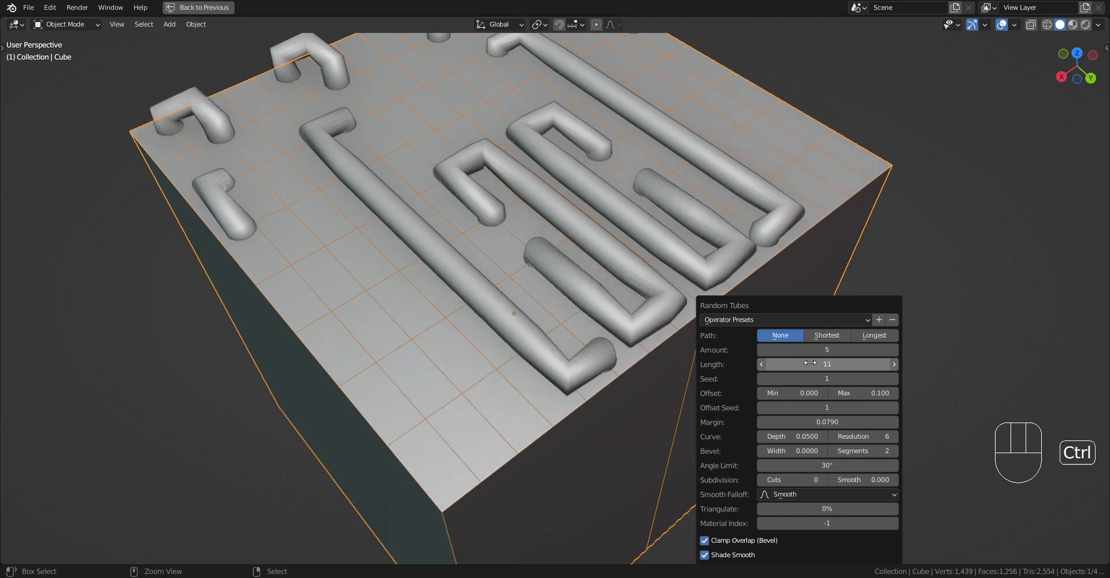
scroll(810, 362, "up", 3, "ctrl")
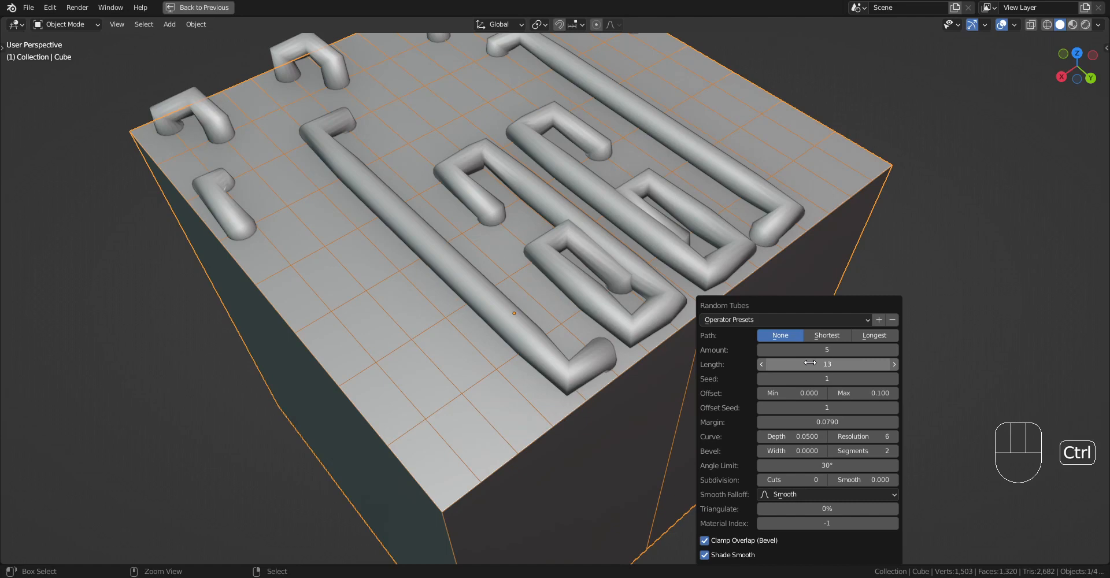
middle_click_drag(508, 344, 271, 270)
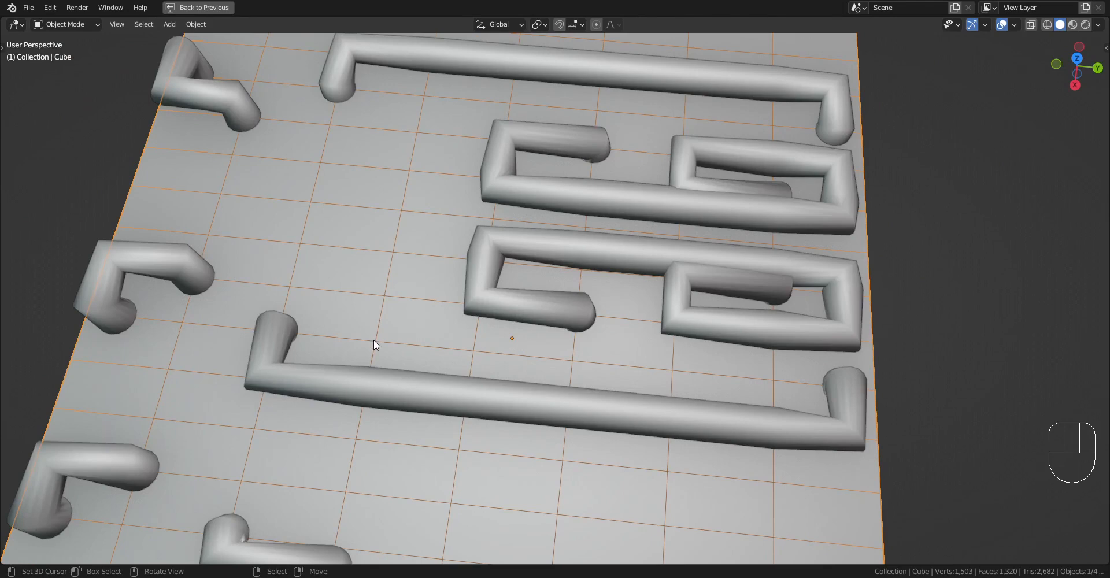
scroll(373, 349, "down", 3)
middle_click_drag(373, 359, 414, 323, "shift")
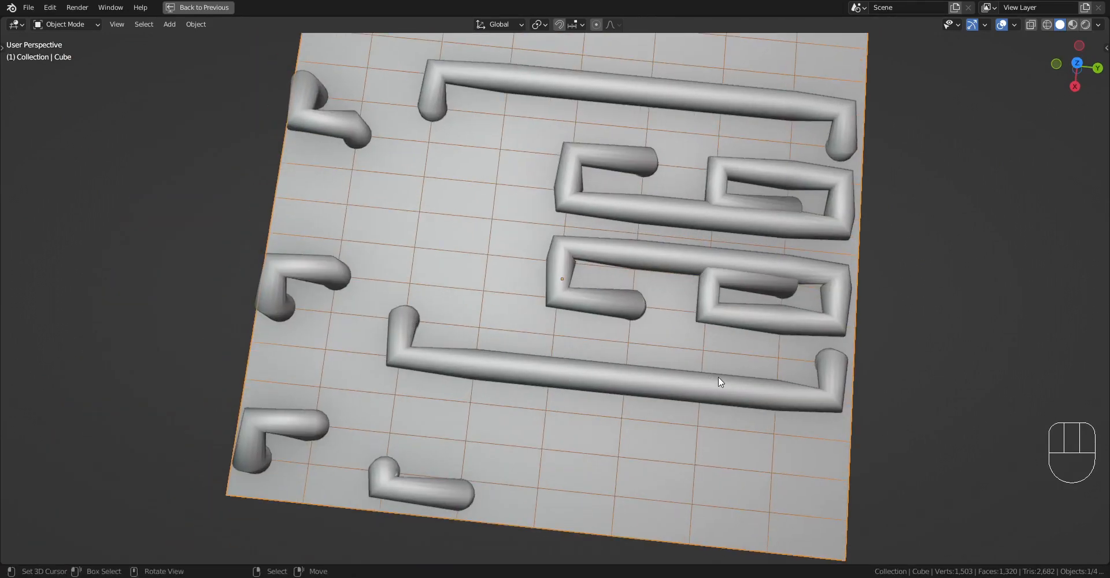
scroll(810, 392, "down", 4)
middle_click_drag(811, 391, 688, 318)
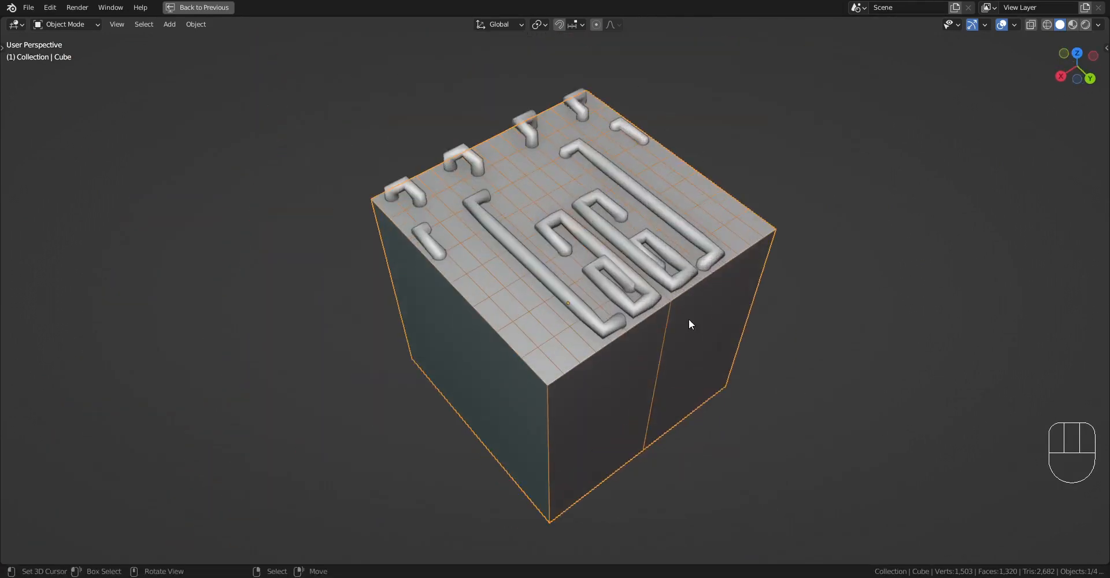
- Select and delete the random tubes object on the cube's top face
scroll(688, 318, "up", 1)
right_click(665, 288)
key("x")
left_click(666, 287)
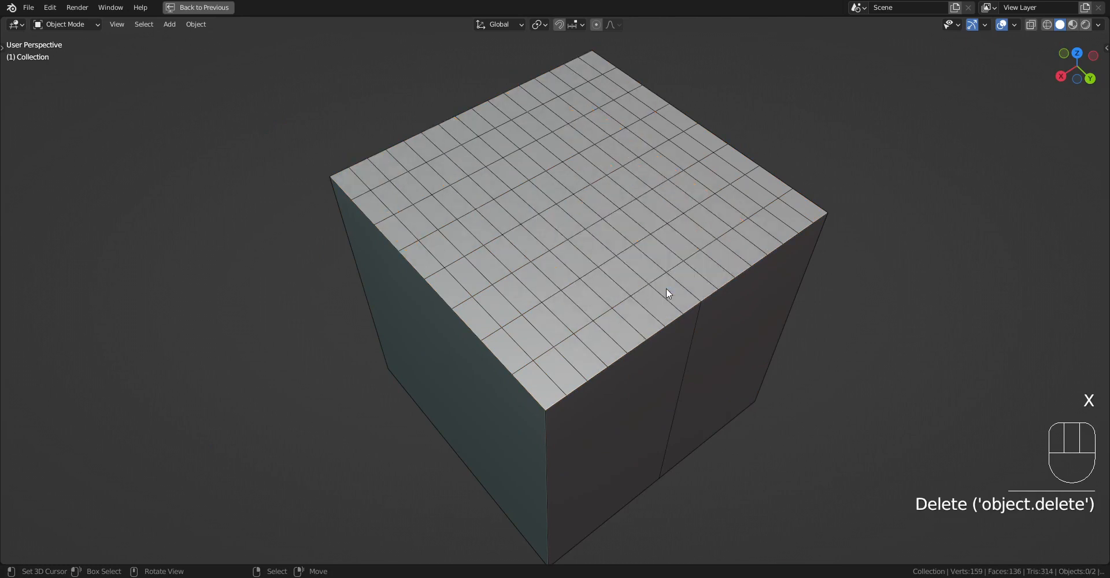
- Undo back to the cube's plain top face, before it was subdivided and given tubes
key("ctrl+z")
key("ctrl+z")
key("ctrl+z")
key("ctrl+z")
key("ctrl+z")
key("ctrl+z")
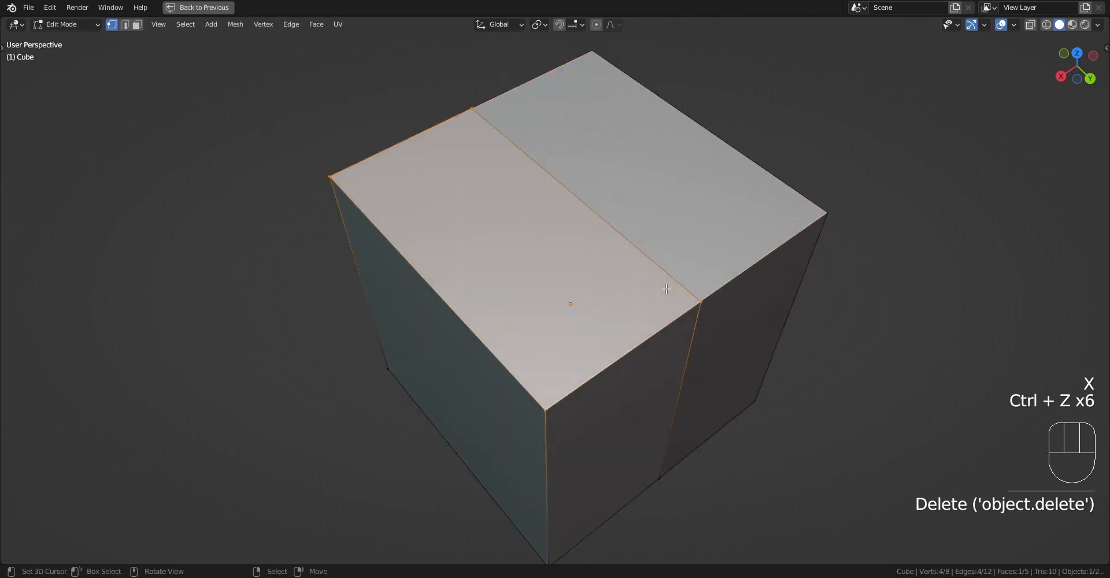
- Return to Object Mode and look over the remaining Random Flow tools, including Apply Mesh, Auto Smooth and Extras
key("Tab")
key("shift+q")
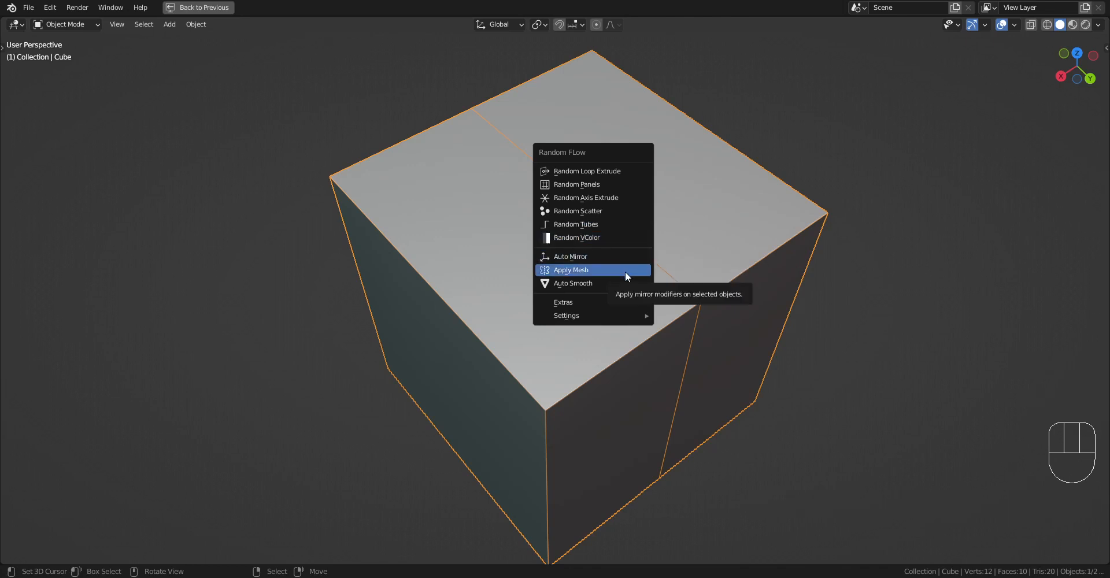
mouse_move(624, 300)
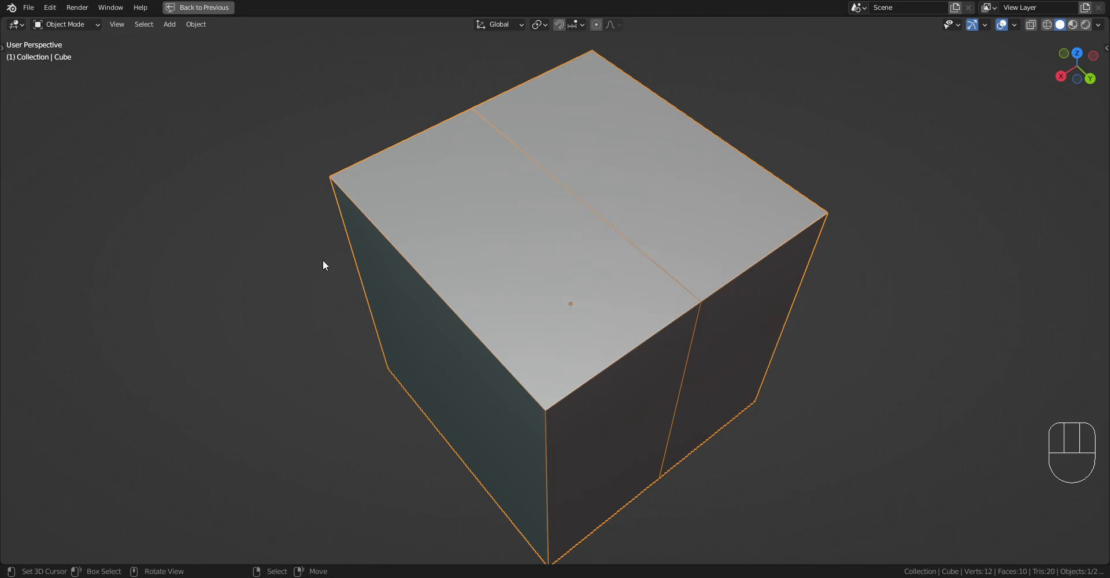
- Enter Edit Mode on the cube with edge selection active and deselect all of its edges
scroll(416, 272, "down", 1)
middle_click_drag(432, 274, 597, 268)
key("Tab")
scroll(598, 271, "down", 1)
key("2")
left_click(506, 478, "shift")
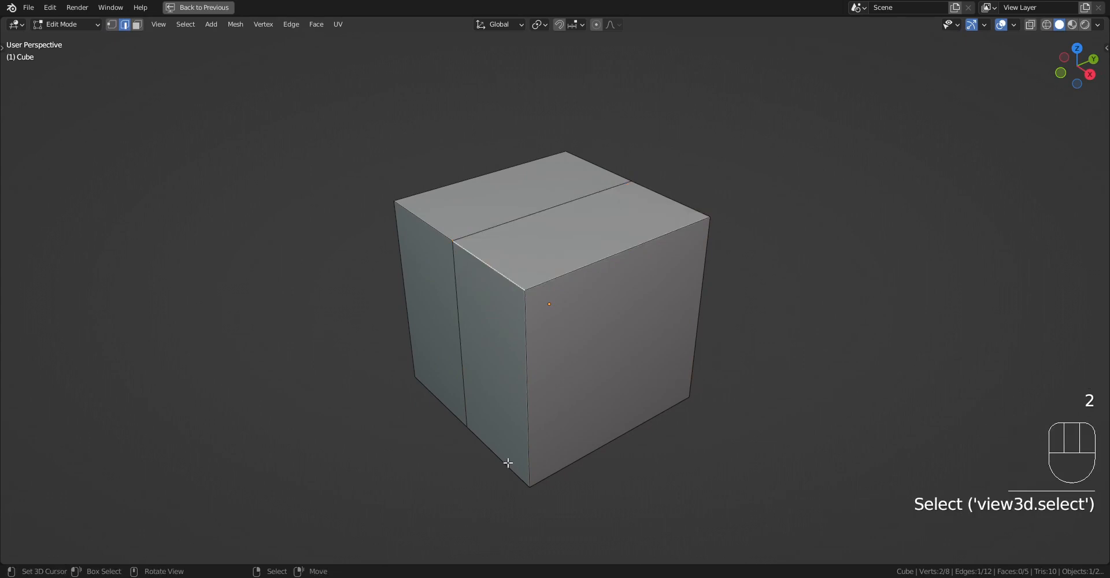
key("alt+a")
left_click(498, 284, "ctrl")
key("alt+a")
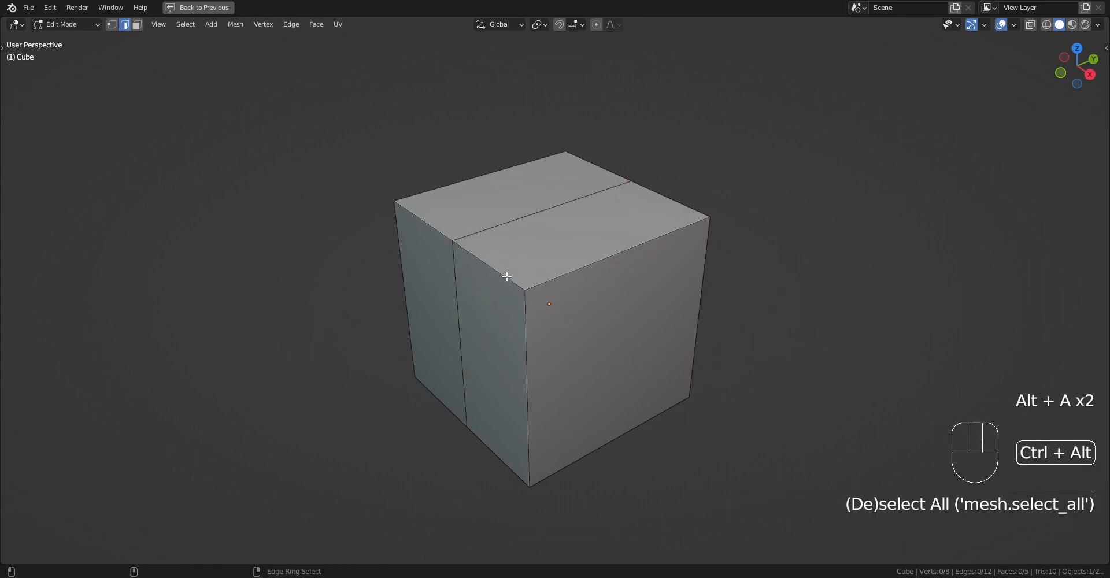
- Bevel the ring of four edges crossing the cube's mirror seam and return to Object Mode
left_click(590, 314, "ctrl+alt")
key("ctrl+b")
left_click(614, 306)
key("Tab")
key("shift+q")
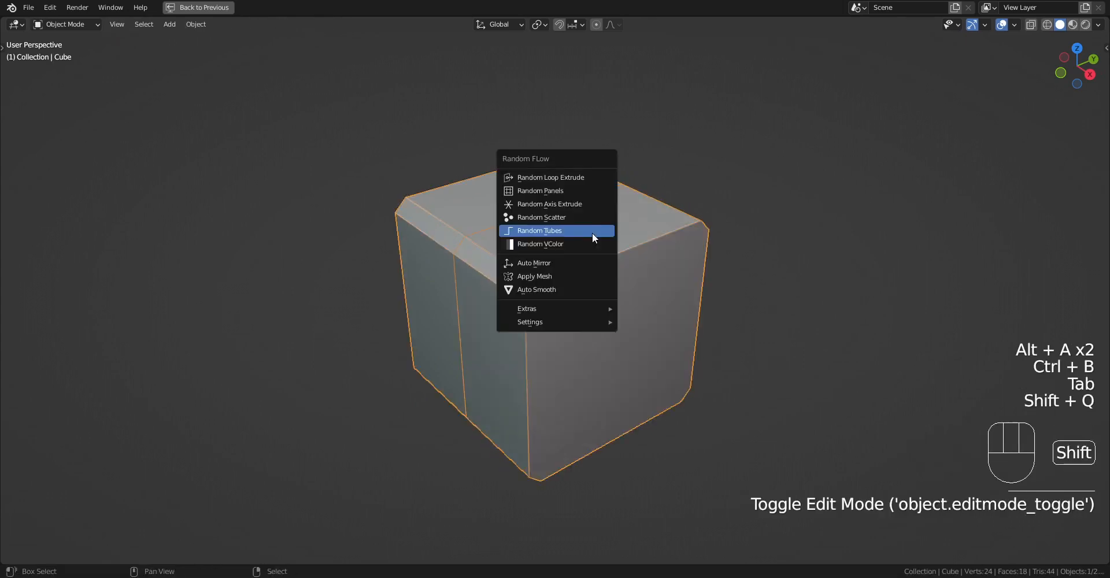
left_click(569, 175)
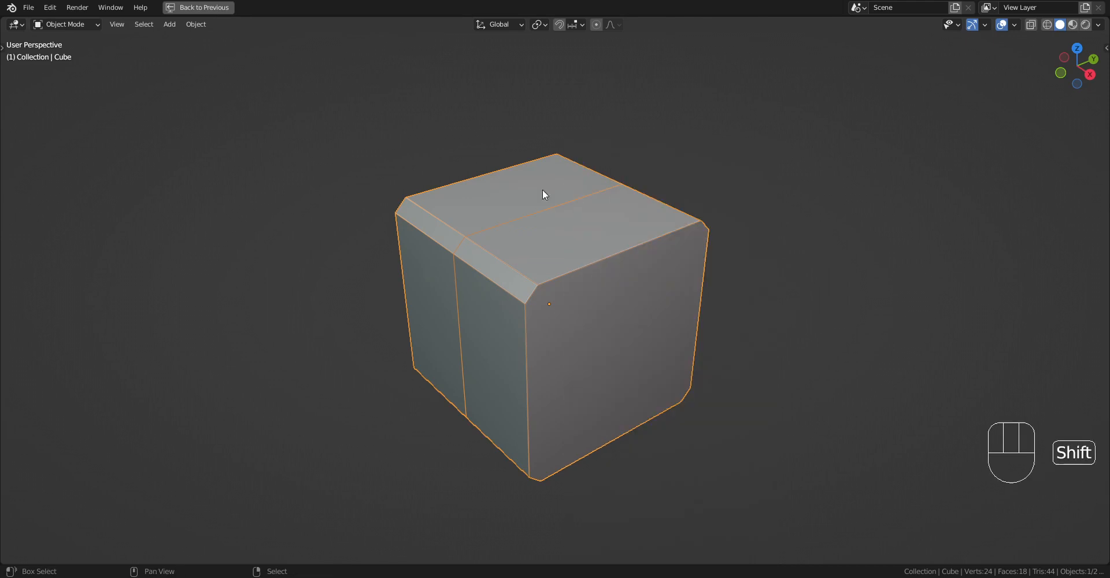
key("shift+q")
left_click(538, 205)
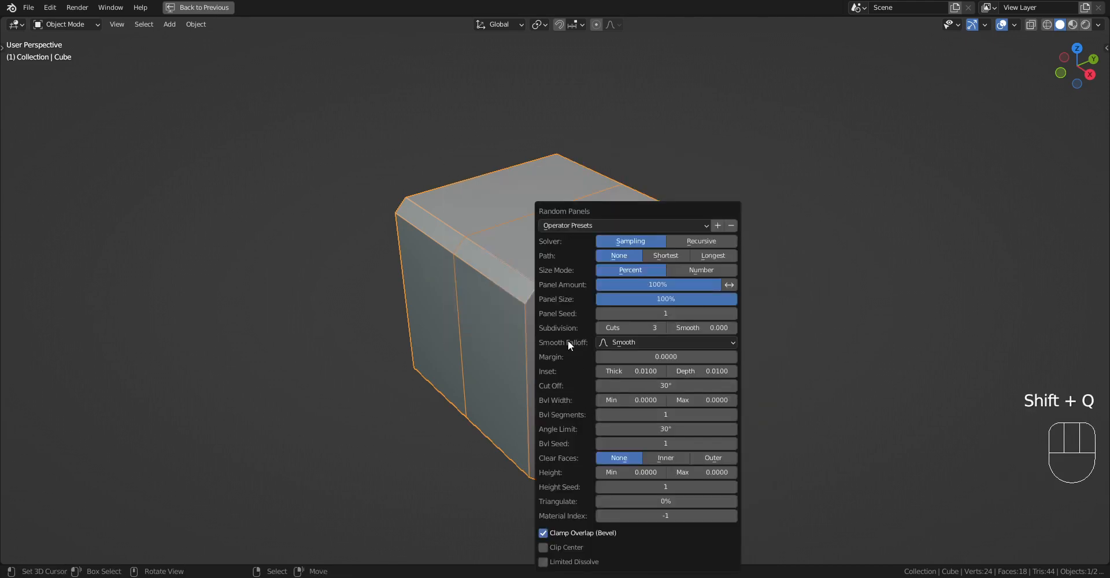
left_click(589, 224)
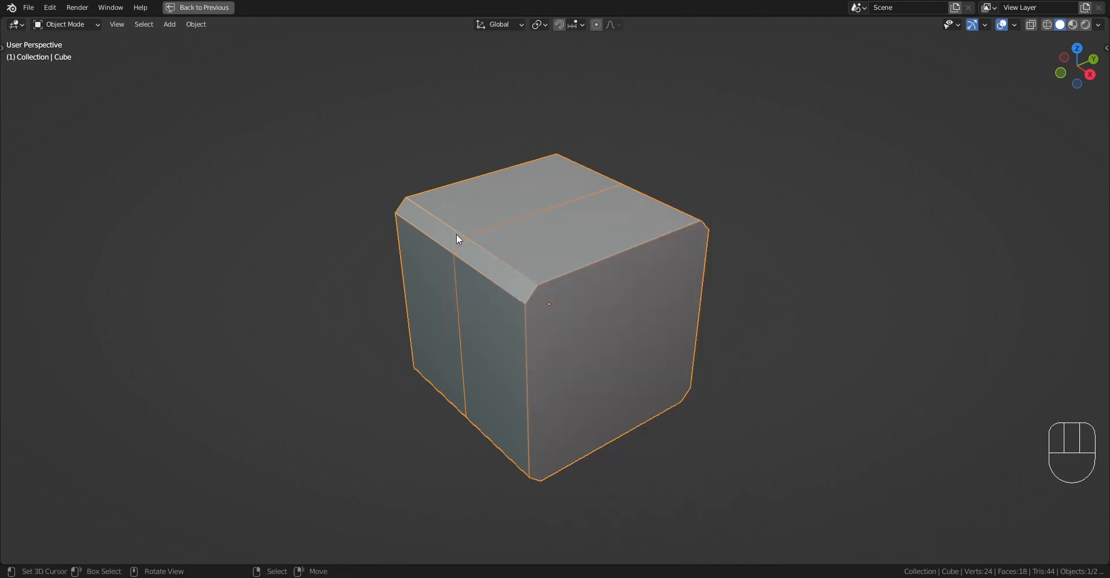
- Select the face loop running around the cube through its top and beveled faces, and return to Object Mode
key("Tab")
key("alt+a")
key("3")
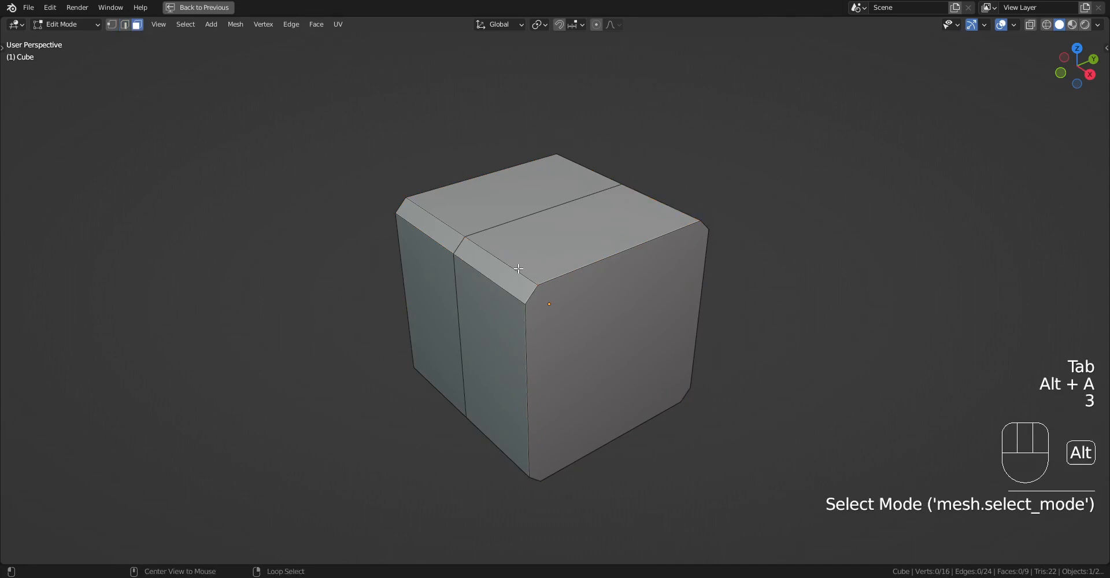
left_click(626, 197, "alt")
key("Tab")
- Generate a Random Loop Extrude on the selected face loop with loops 1 and 2 enabled and 2 base cuts
key("shift+q")
left_click(654, 151)
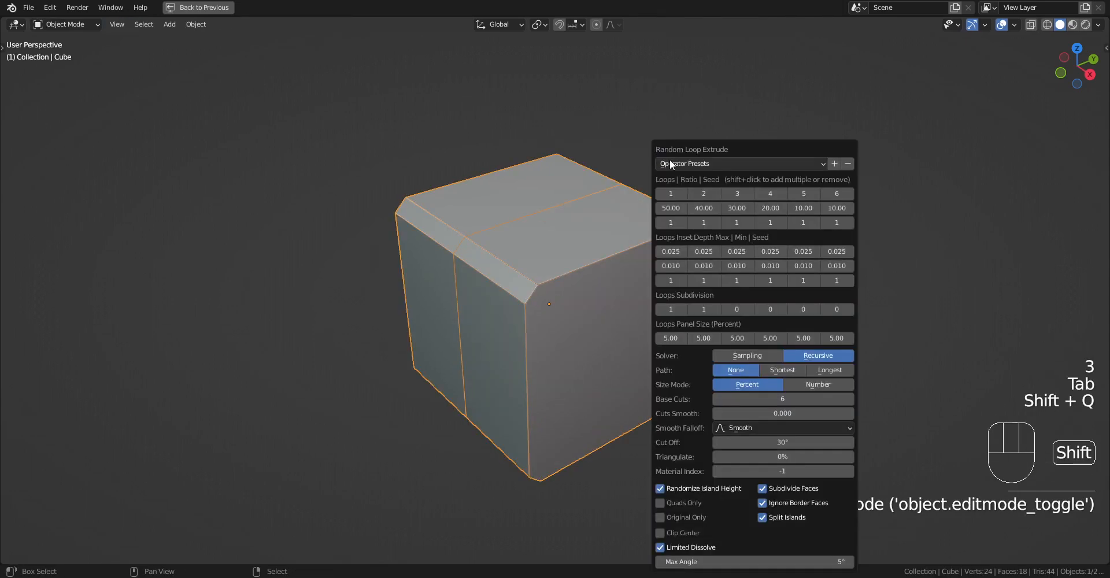
left_click(669, 163)
left_click(682, 179)
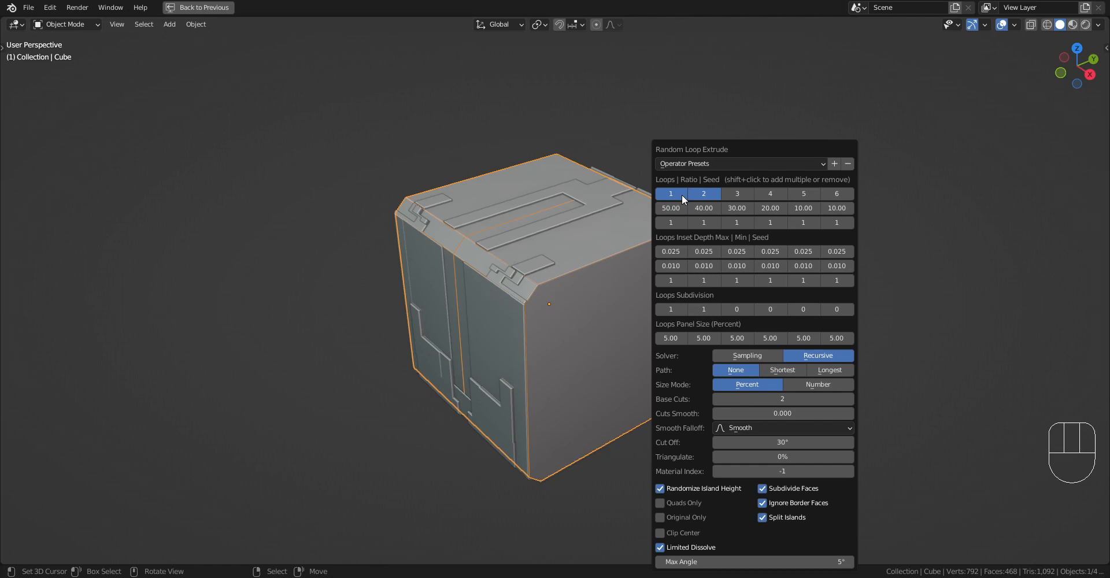
- Apply operator preset 001 to the cube's loop extrude, select the generated panels, and undo back to the plain beveled cube
left_click(717, 166)
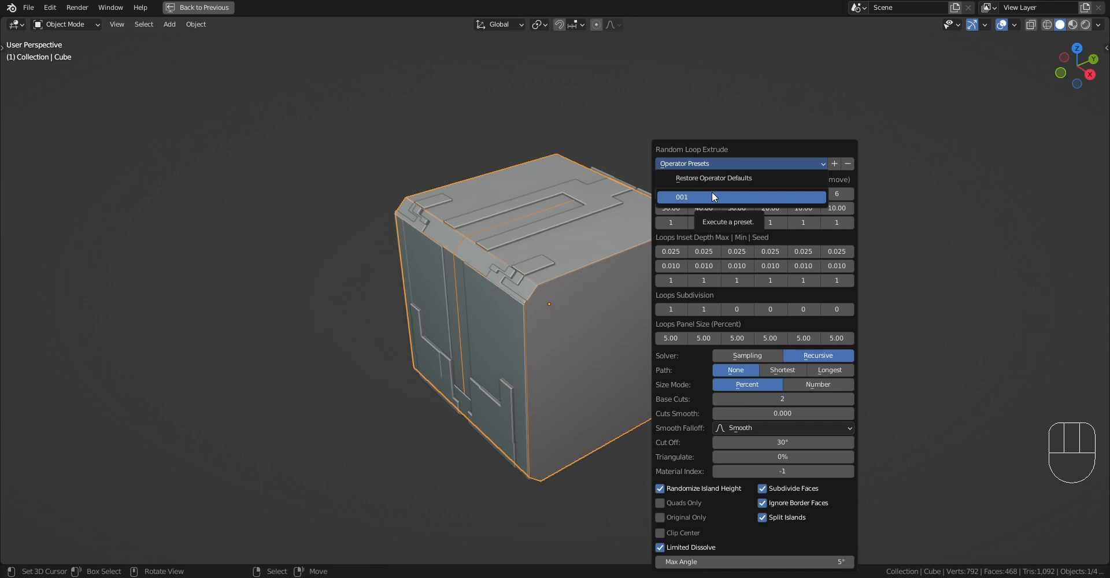
left_click(712, 193)
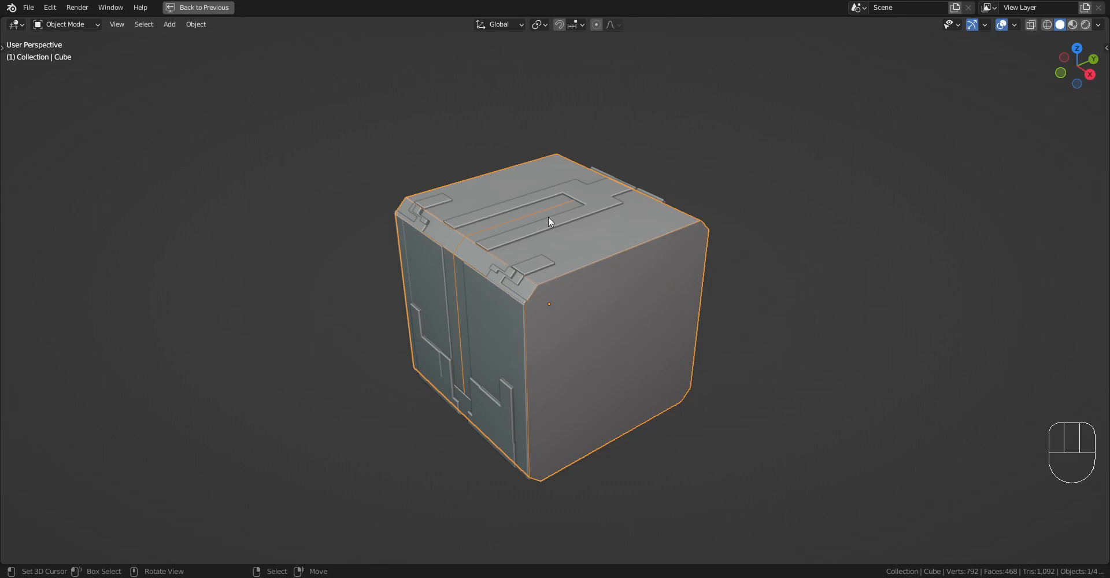
right_click(551, 223)
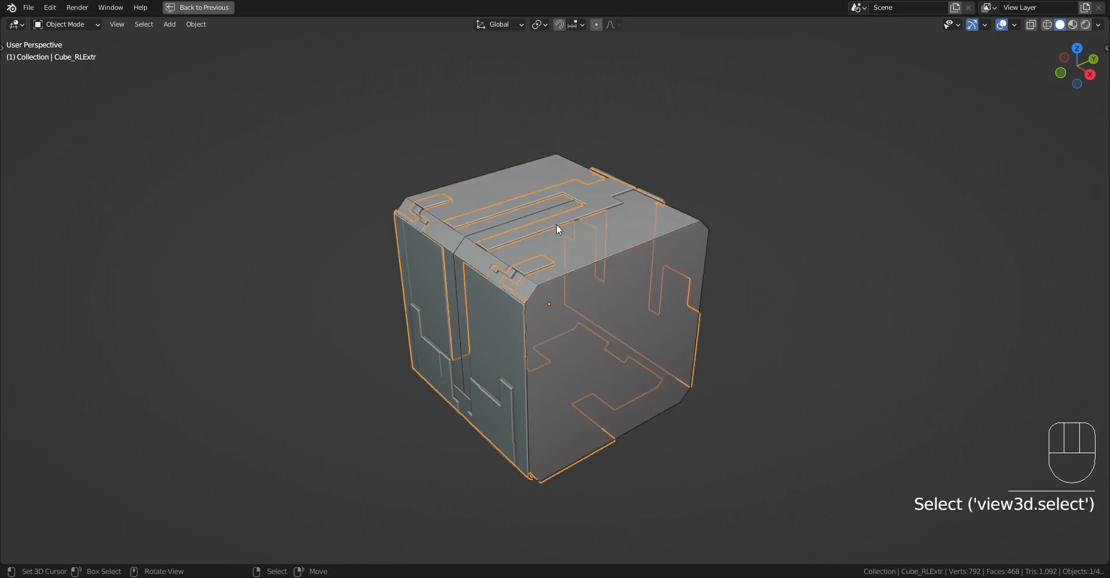
middle_click_drag(556, 223, 619, 261)
key("ctrl+z")
key("ctrl+z")
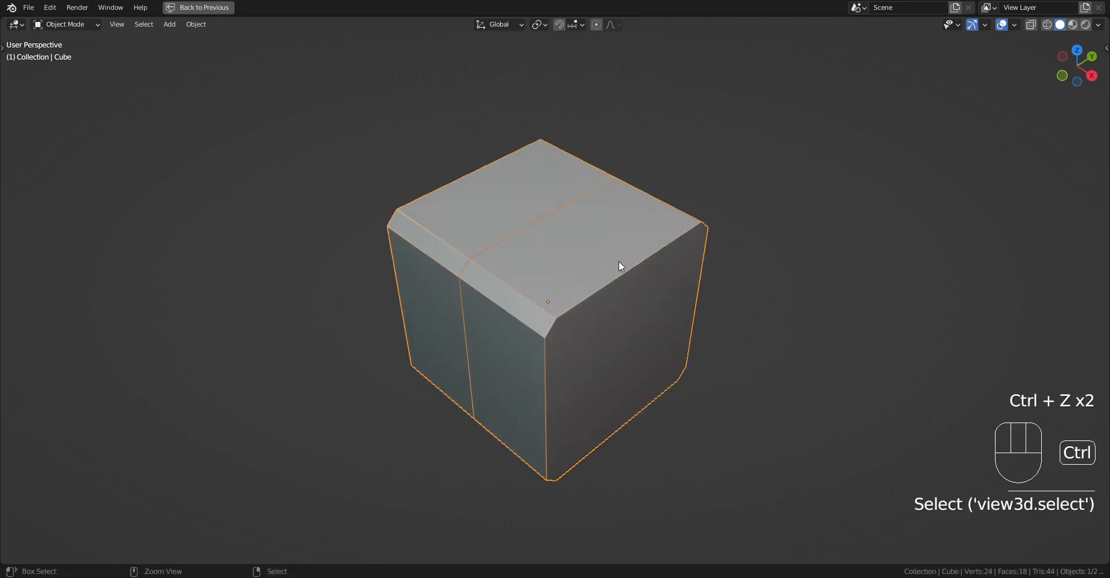
- Run Random Loop Extrude again on the cube's selected face loop using operator preset 001
key("shift+q")
left_click(700, 164)
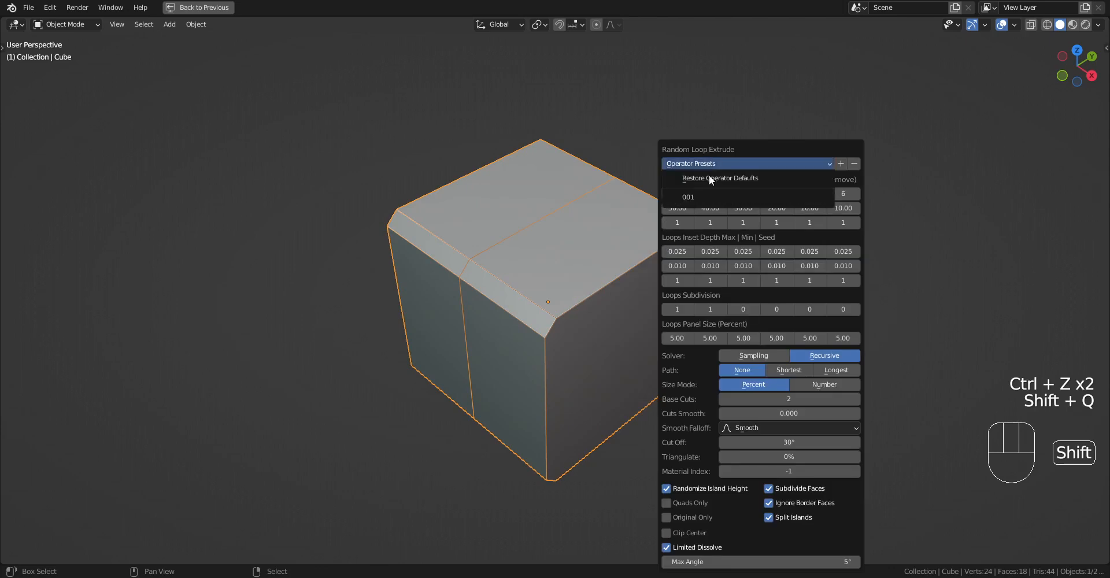
left_click(709, 196)
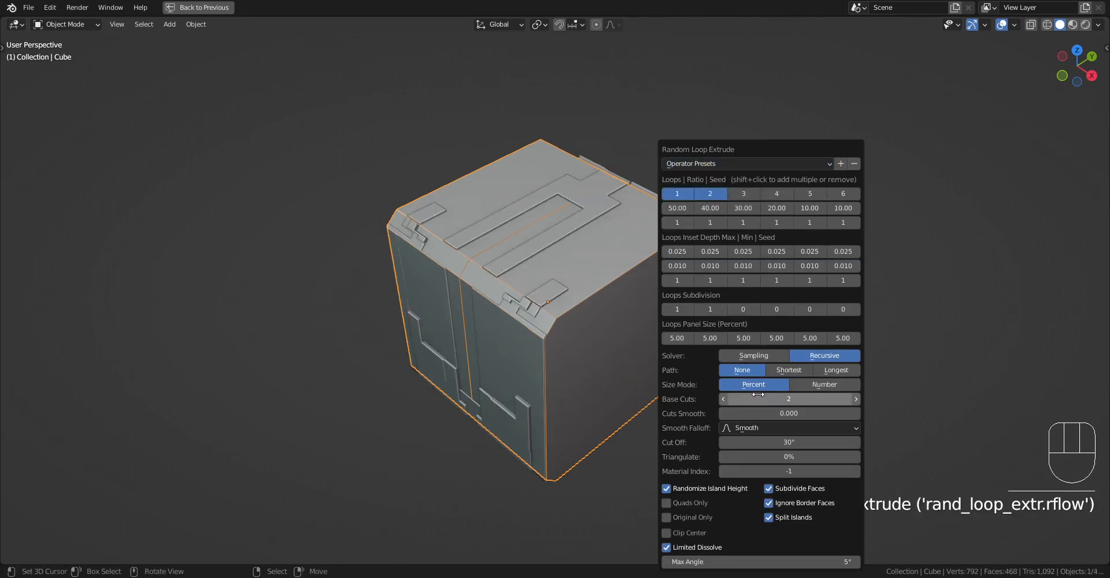
- Try panel sizes of 50, 80 and 10 percent for loop 1, and undo the loop extrude
left_click(676, 338)
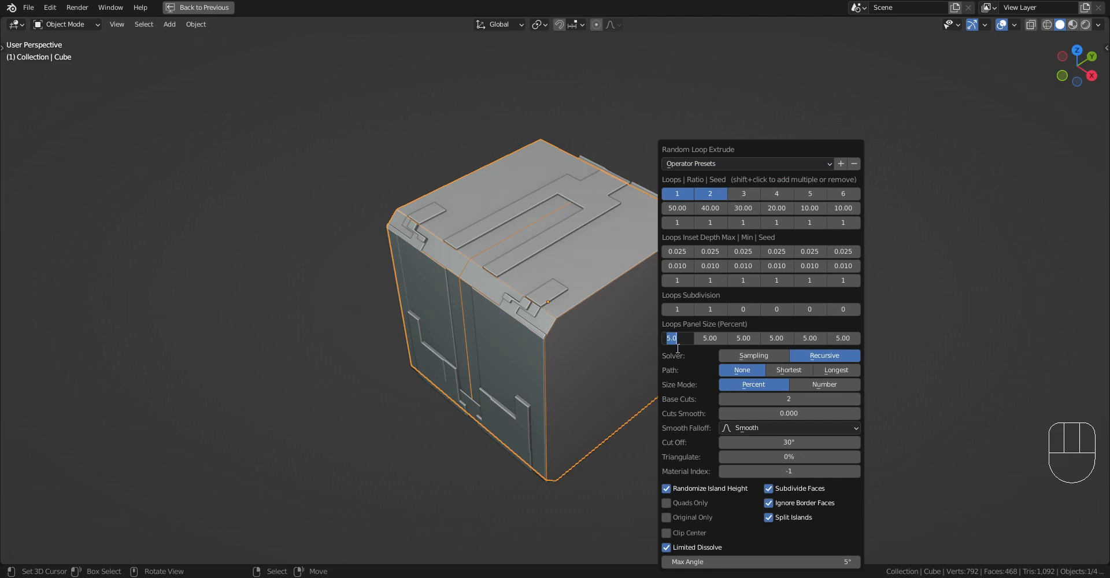
type("50")
key("Return")
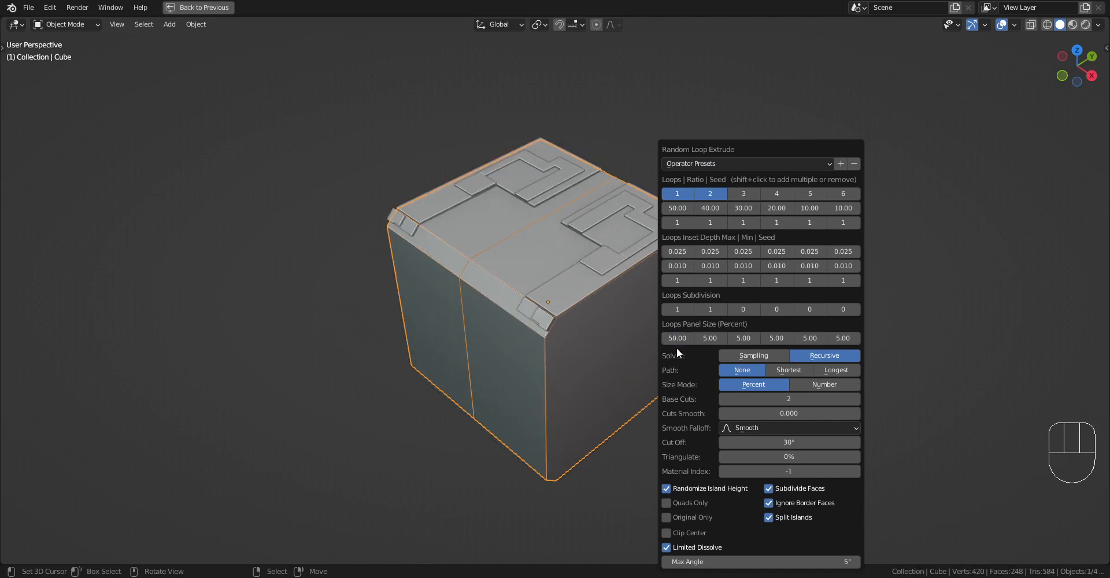
left_click(673, 343)
type("80")
key("Return")
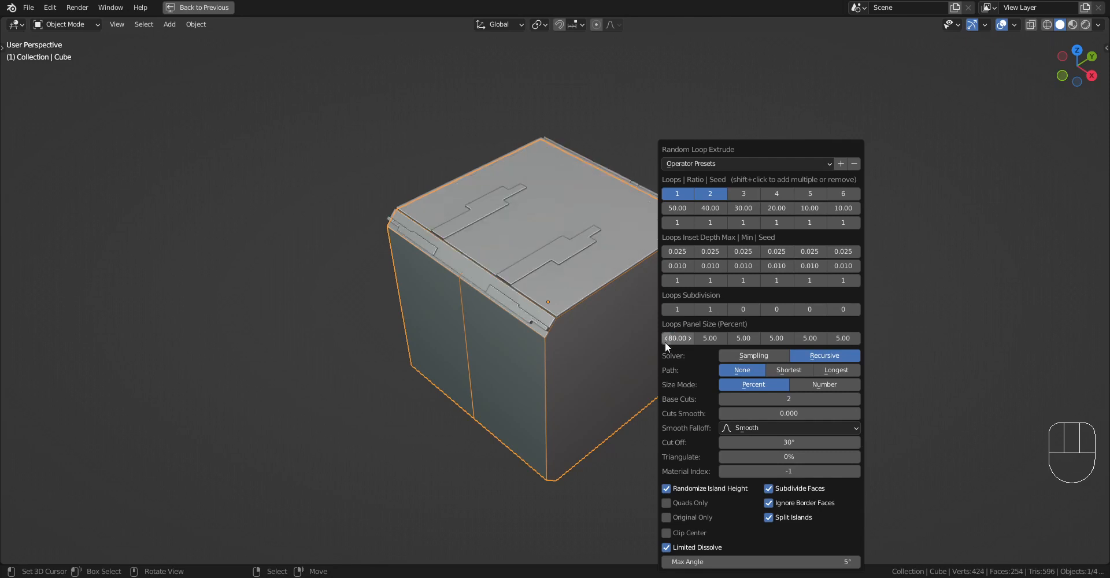
left_click(675, 338)
type("10")
key("Return")
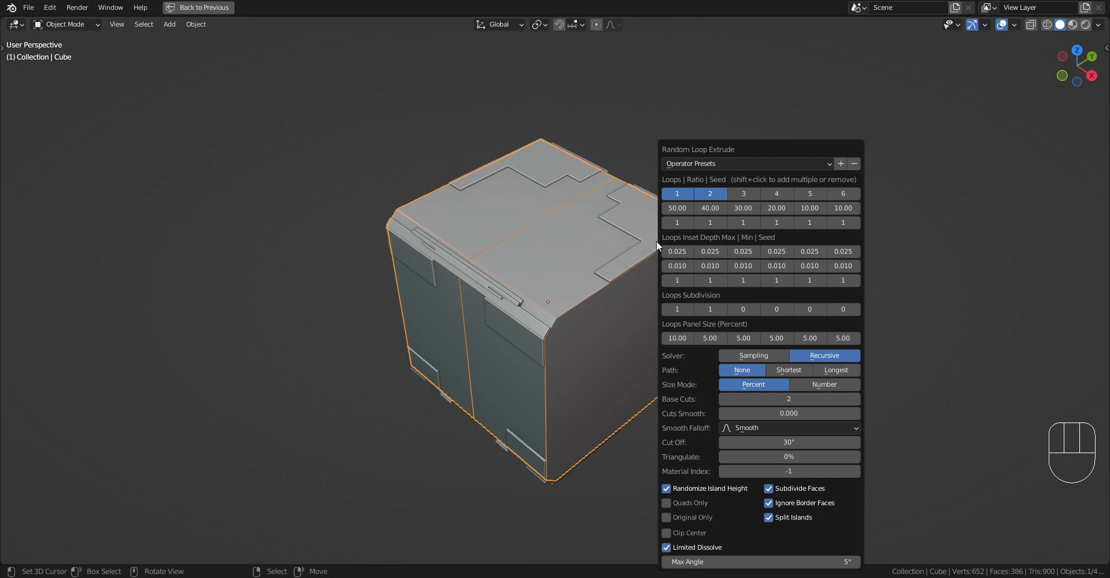
left_click(680, 208)
key("ctrl+z")
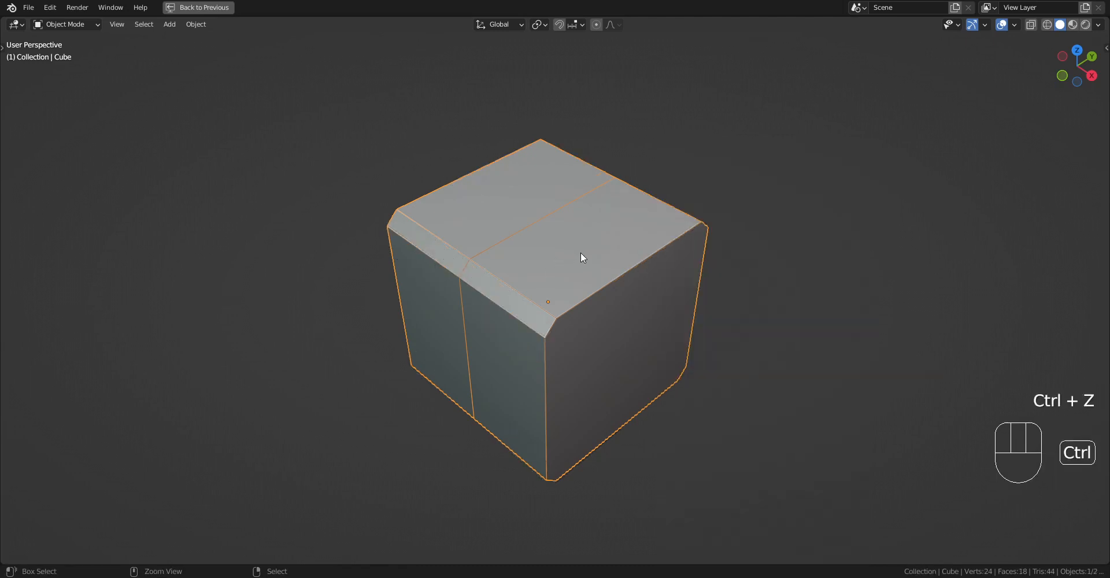
- Select only the cube's top face in Edit Mode and return to Object Mode
key("Tab")
left_click(580, 252)
key("Tab")
- Run Random Loop Extrude on the top face with loop 1 enabled
key("shift+q")
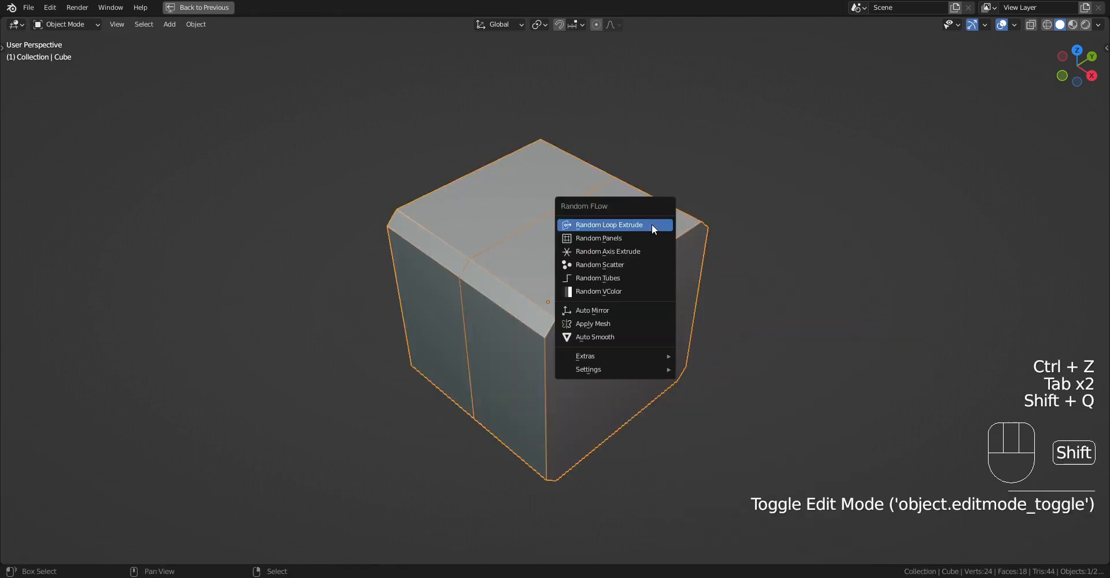
left_click(651, 225)
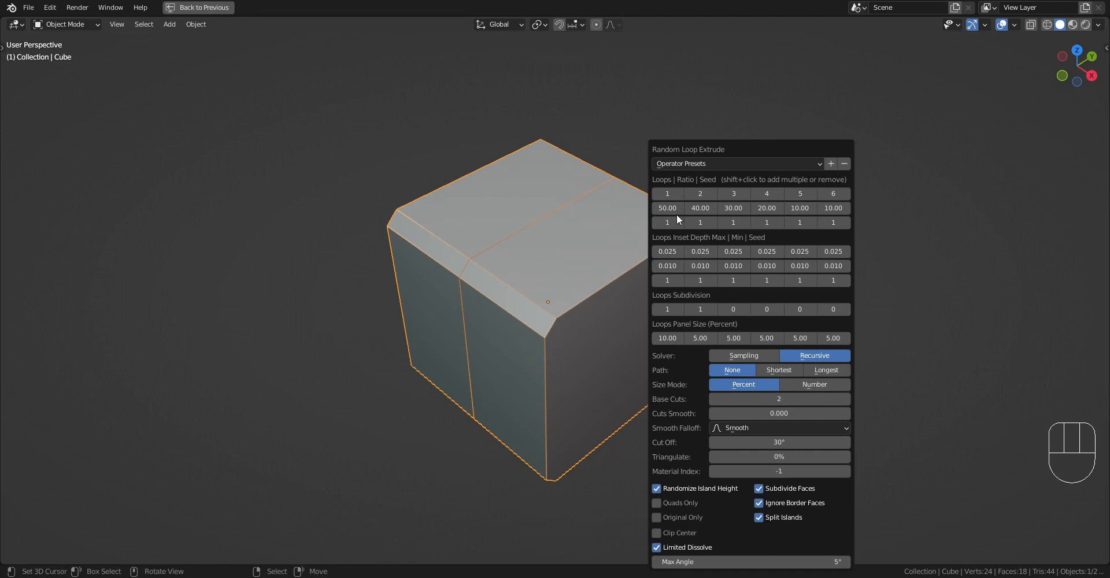
left_click(668, 194, "shift")
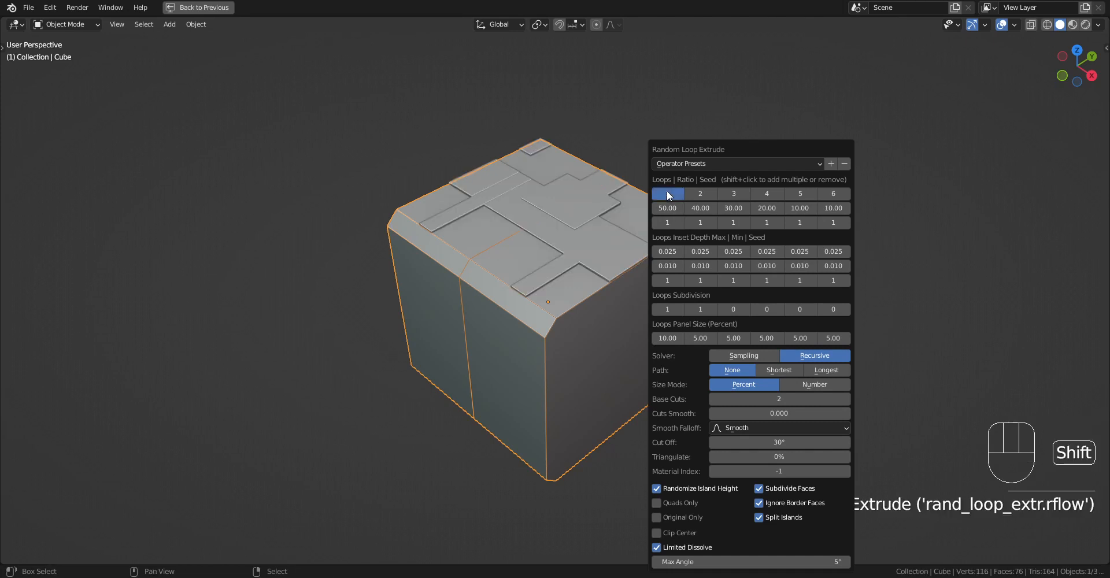
- Set loop 1's panel size to 0 percent and its ratio to 100
left_click(665, 338)
type("5")
key("Return")
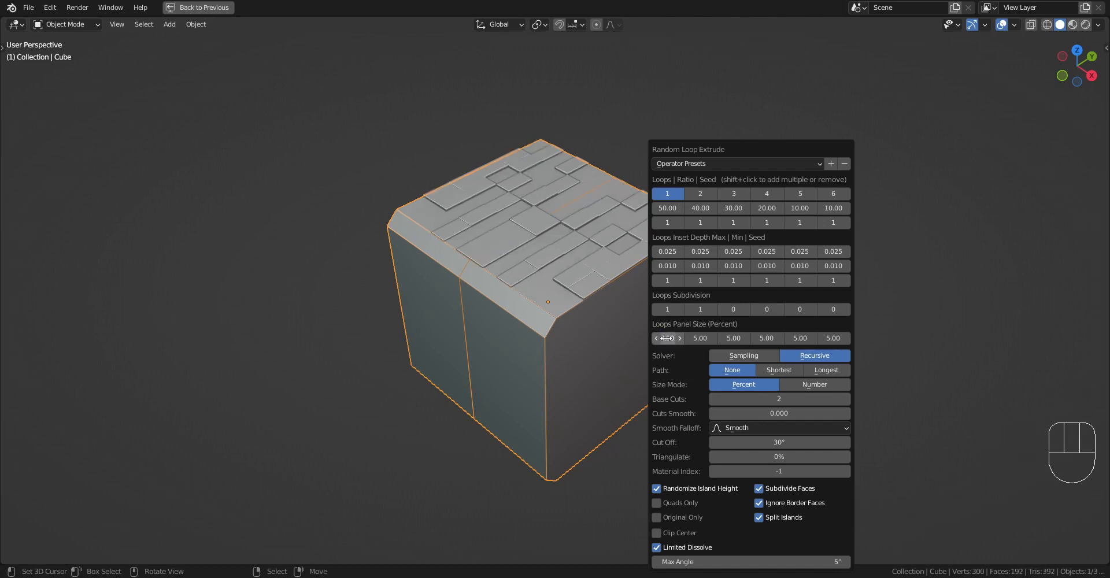
key("BackSpace")
left_click(668, 210)
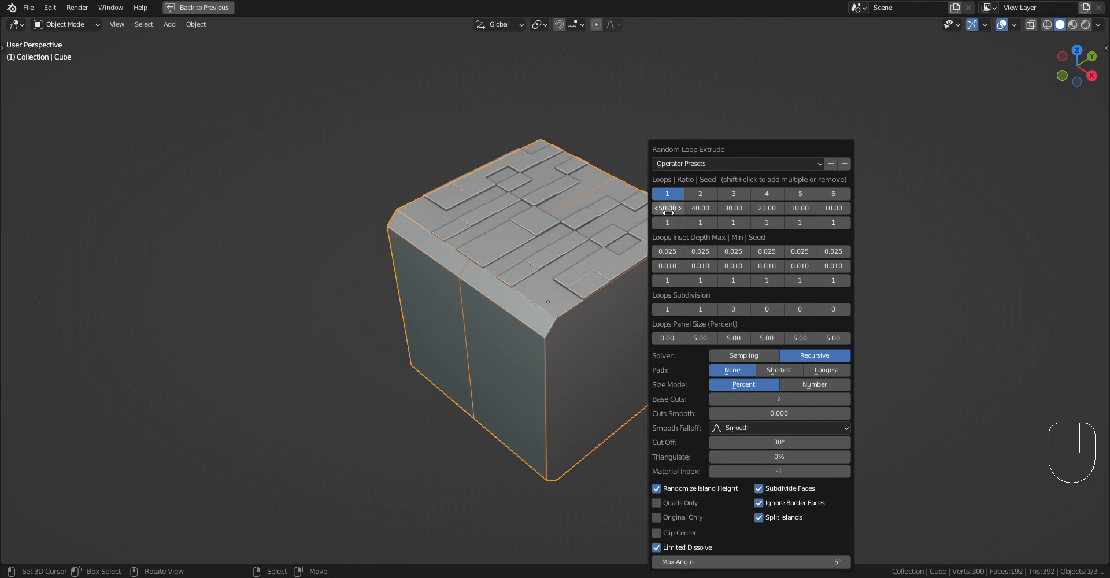
type("100")
key("Return")
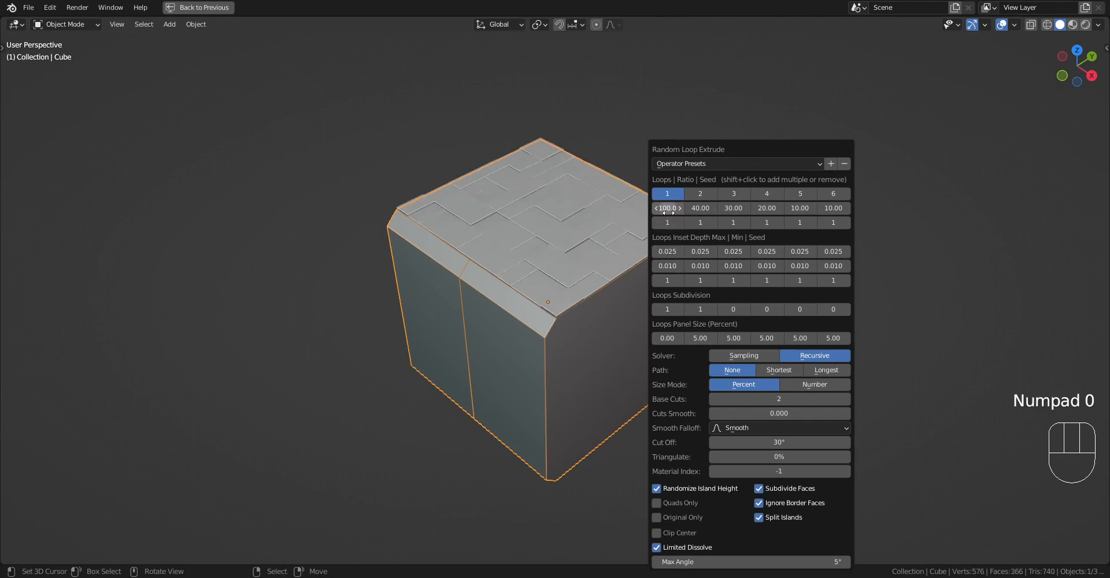
- Set loop 1's maximum inset depth to 0.135 and its subdivision to 2, with 5 base cuts
left_click_drag(669, 253, 733, 253)
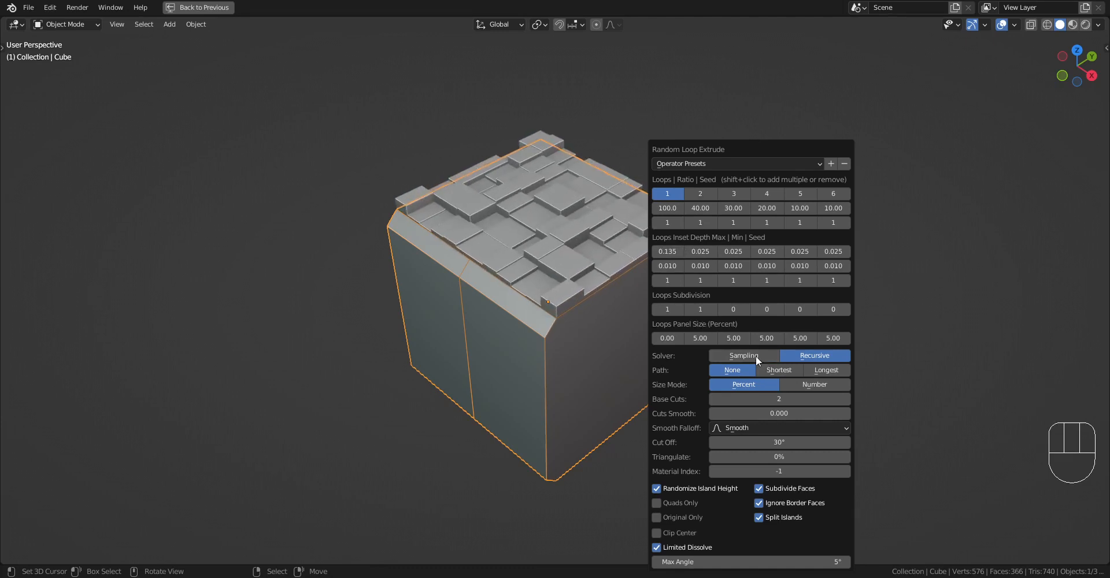
scroll(776, 395, "up", 3, "ctrl")
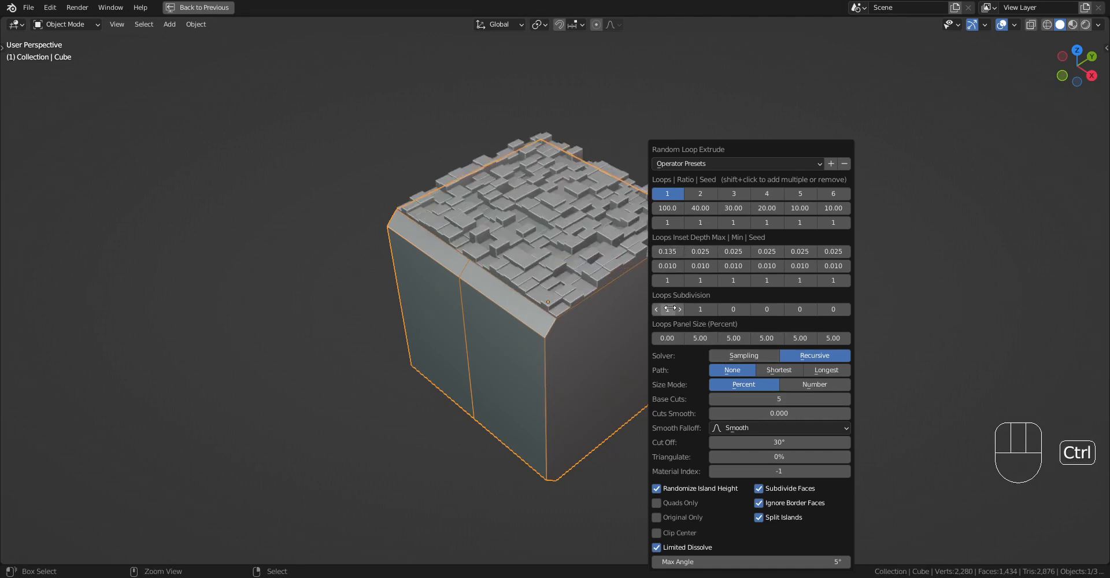
scroll(669, 309, "up", 2, "ctrl")
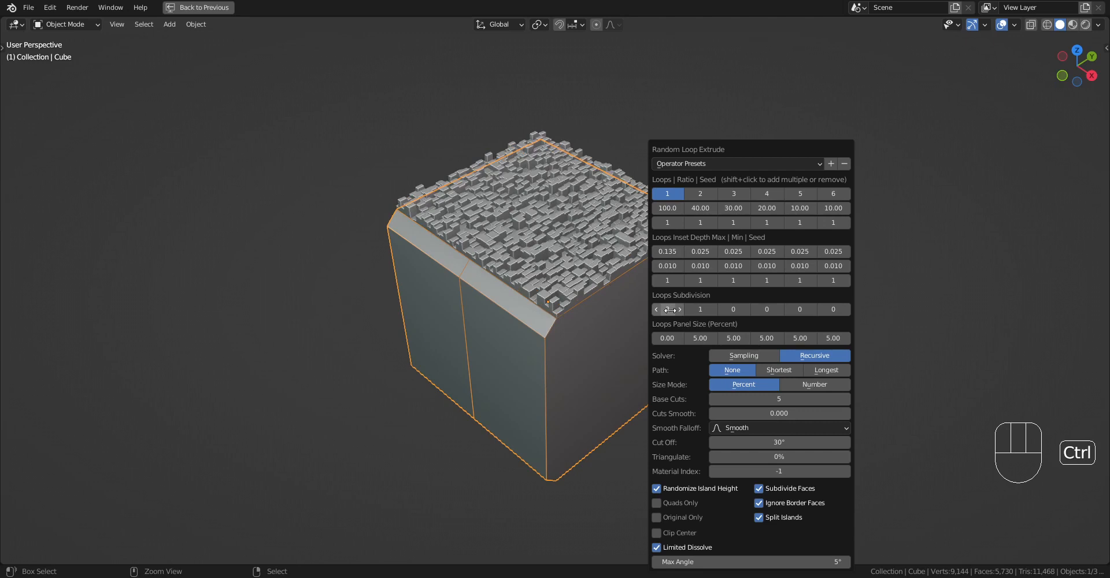
scroll(669, 310, "down", 2, "ctrl")
- Try panel sizes of 20, 100 and 50 percent for loop 1 on the top face
double_click(666, 339)
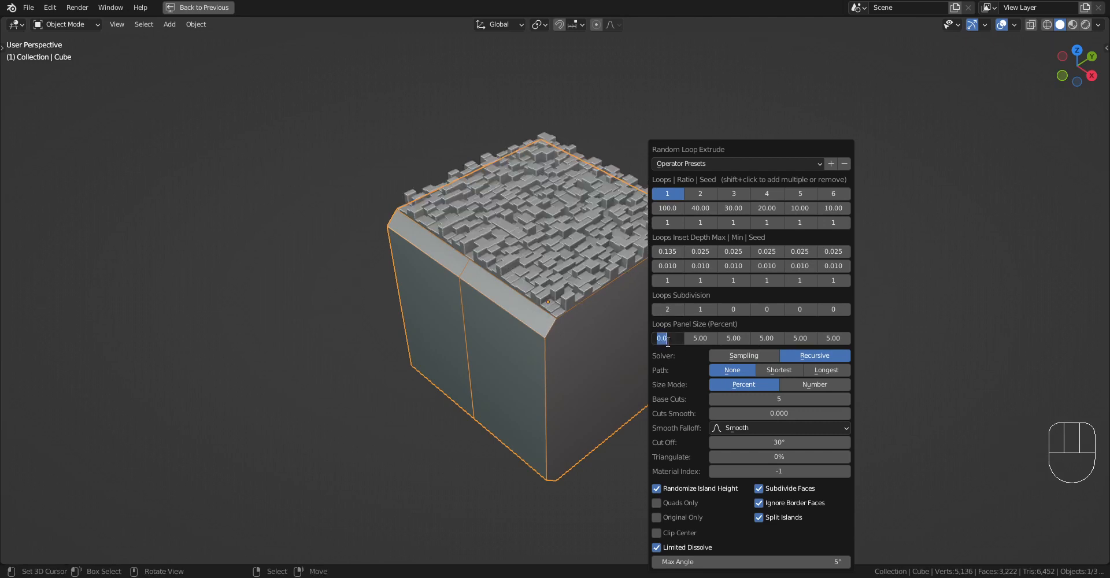
type("20")
key("Return")
double_click(666, 339)
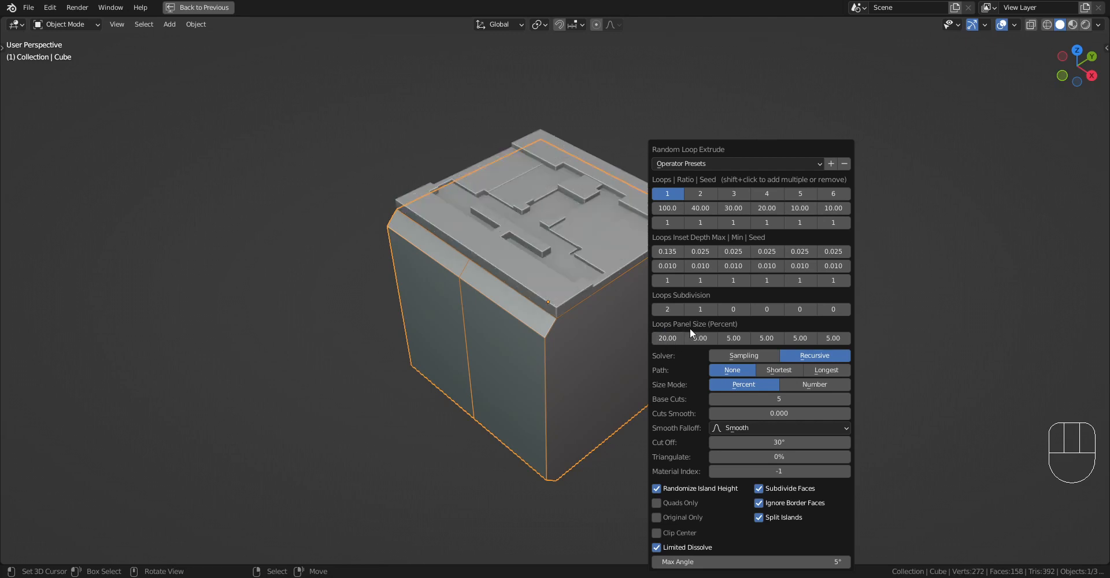
type("100")
key("Return")
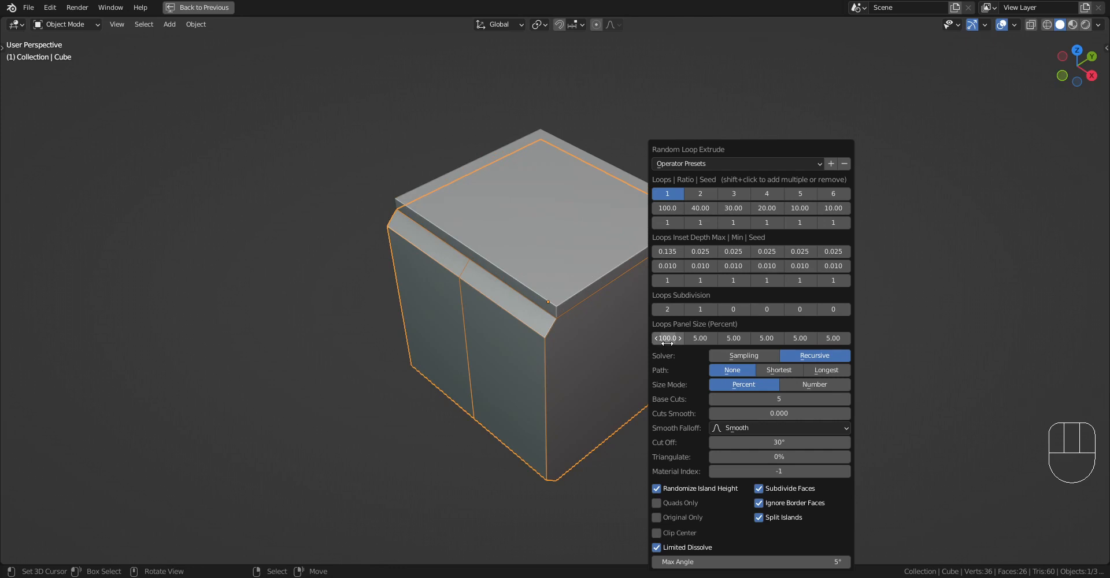
double_click(670, 344)
type("50")
key("Return")
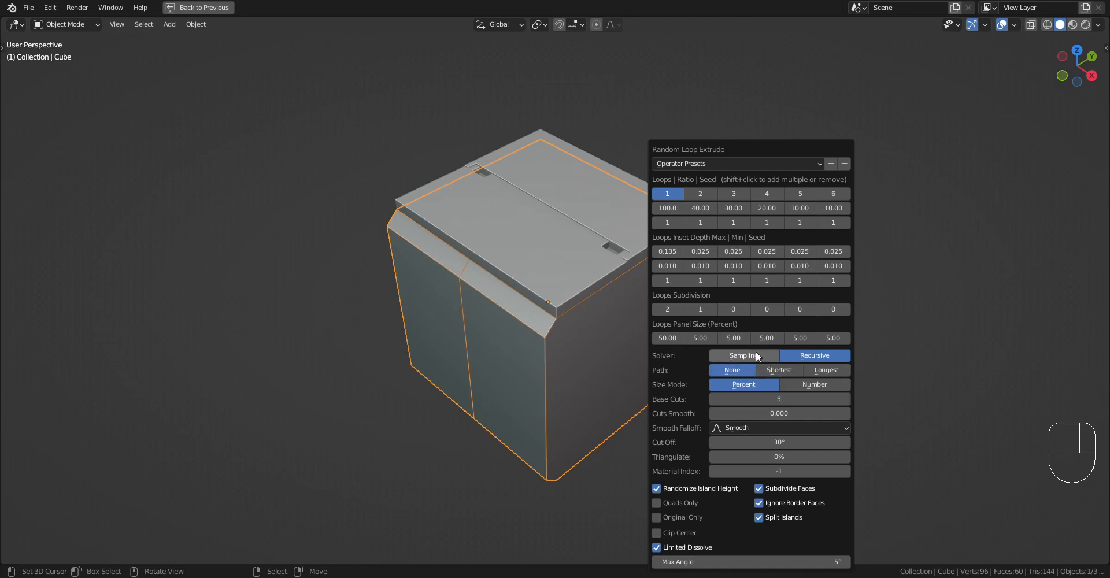
- Compare the Sampling and Recursive solvers on the top-face panels, ending on Recursive
left_click(770, 356)
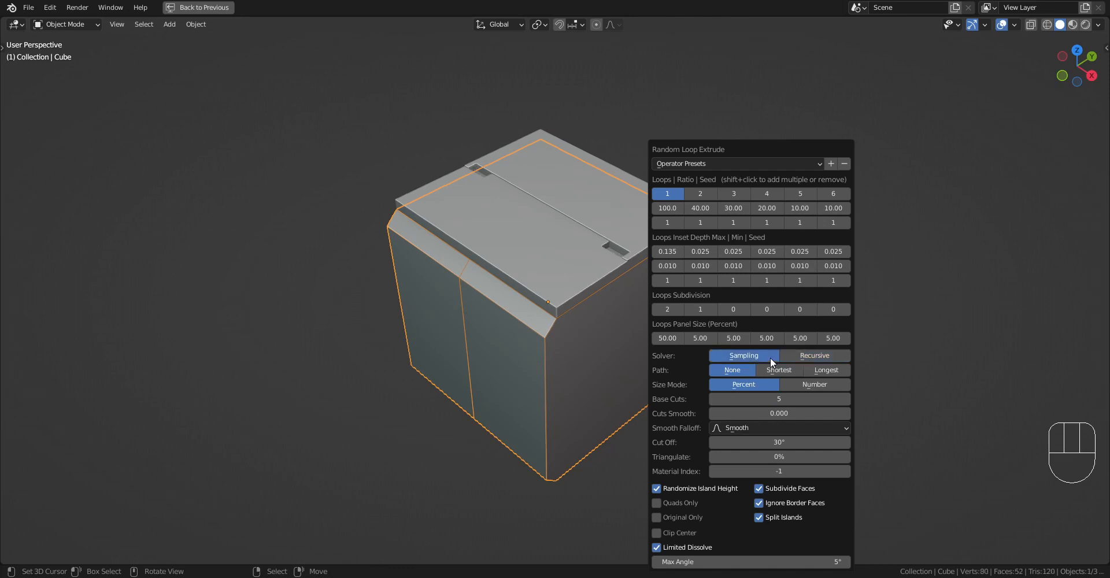
left_click(792, 356)
left_click(768, 350)
left_click(801, 356)
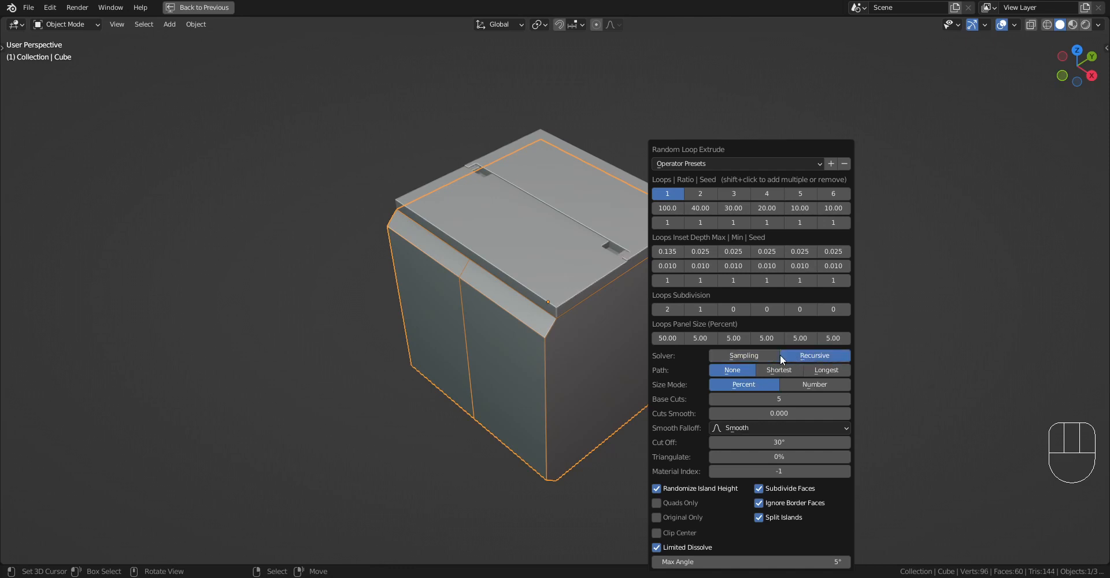
- Try loop 1 panel sizes of 20 and 50 percent, and set the size to 2 percent
left_click(674, 337)
type("20")
key("Return")
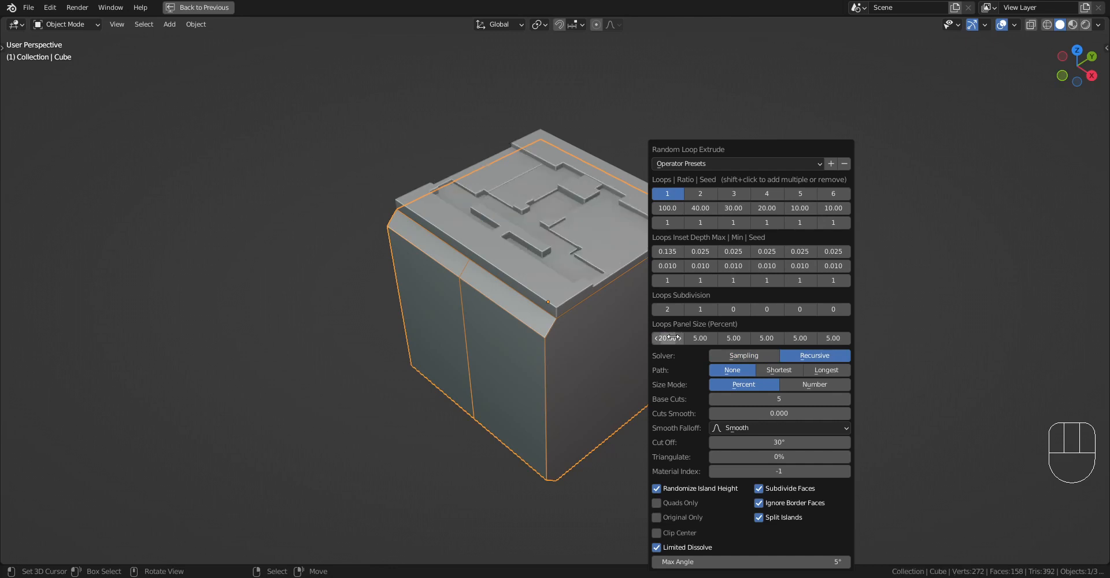
left_click(672, 338)
type("50")
key("Return")
left_click(672, 337)
type("2")
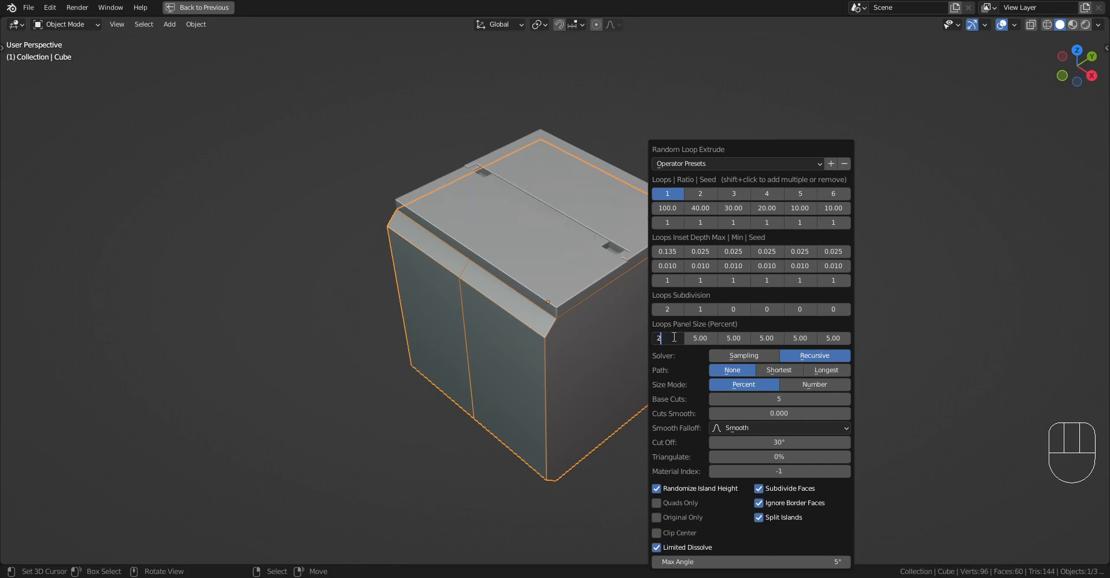
key("Return")
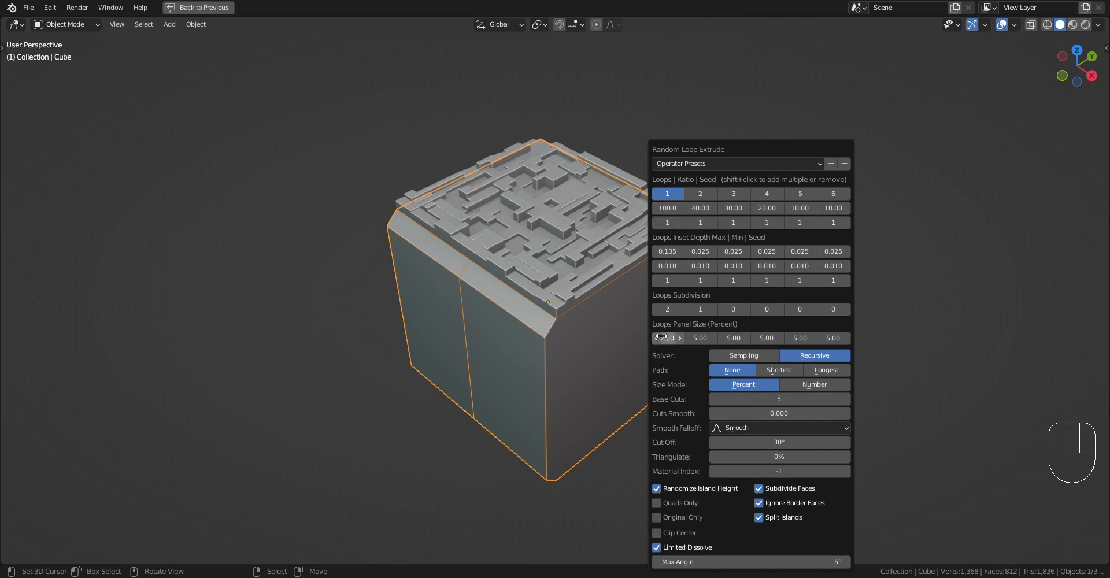
- Reopen the loop extrude settings and try loop 1 ratios of 50, 5, 1 and 0
key("F9")
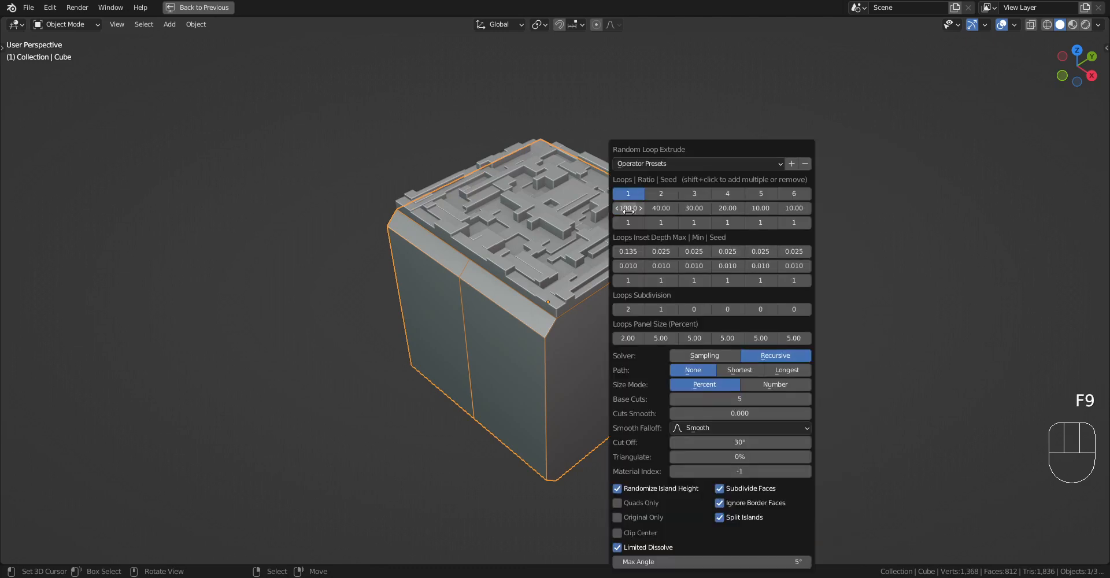
double_click(632, 209)
type("50")
key("Return")
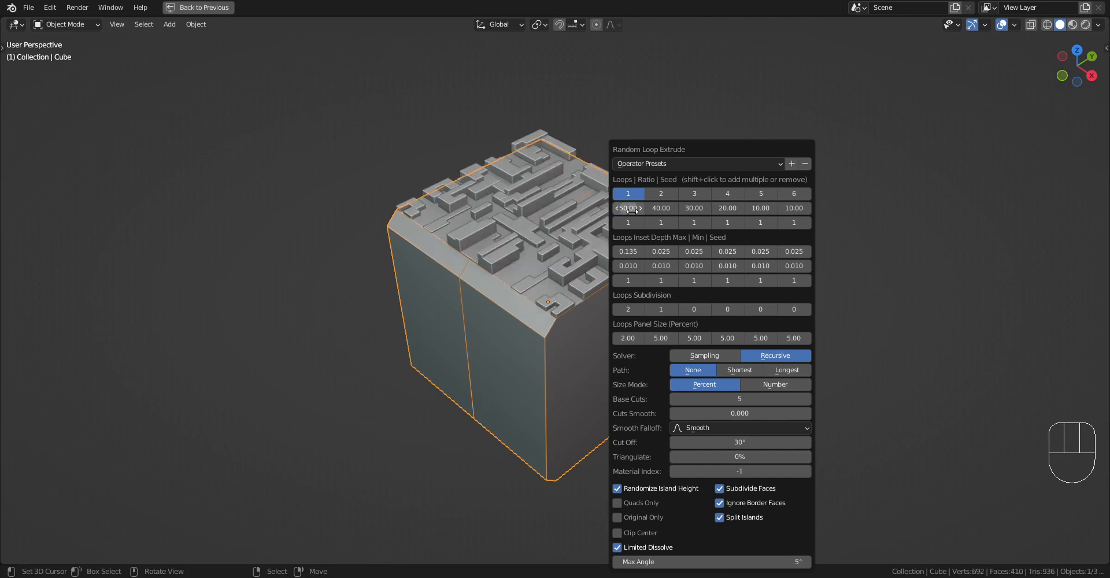
double_click(633, 209)
type("5")
key("Return")
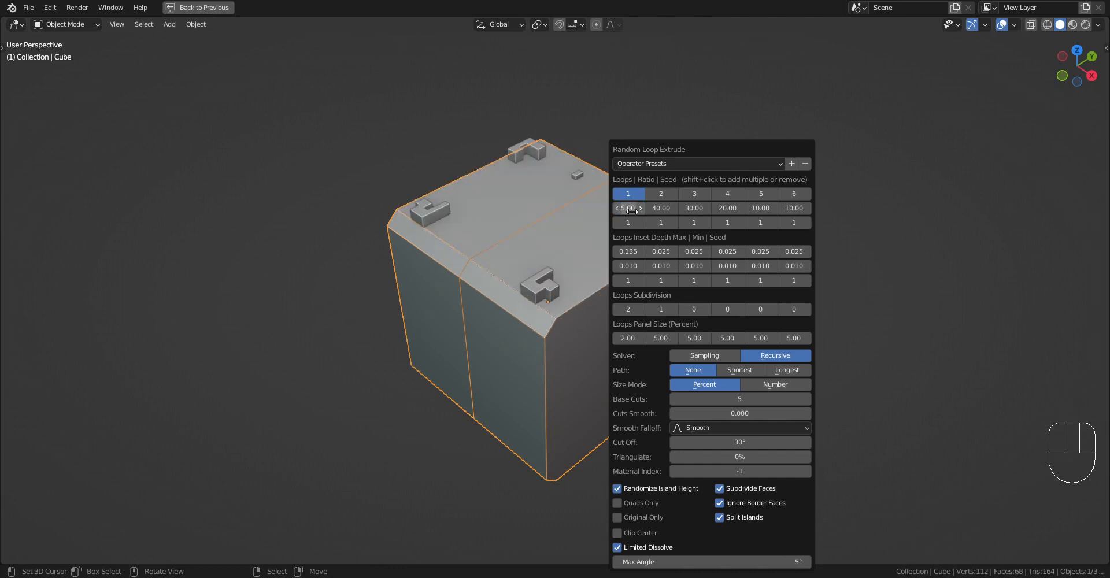
double_click(632, 209)
type("1")
key("Return")
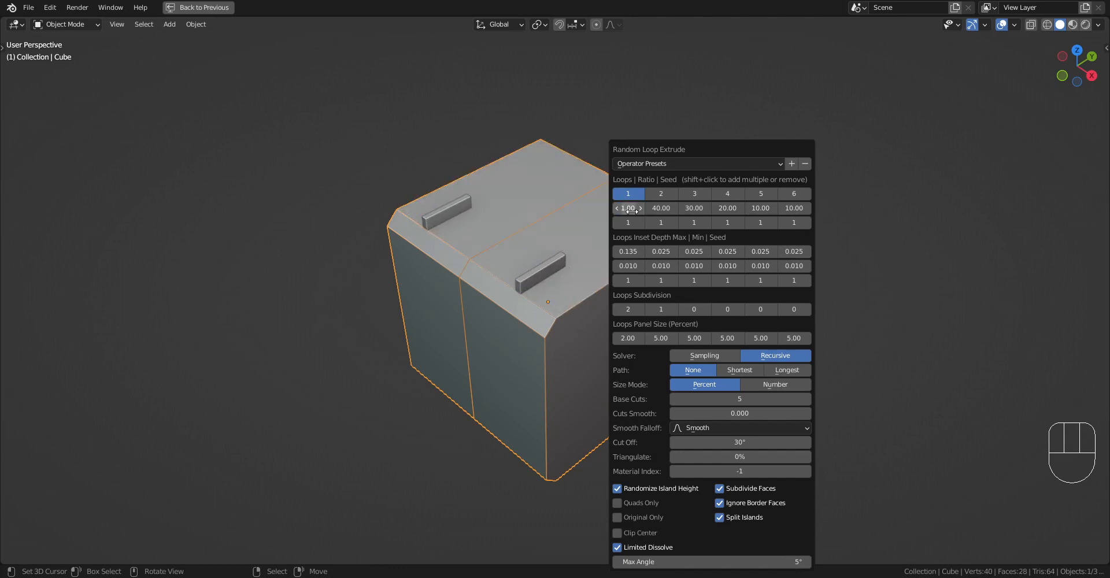
double_click(632, 209)
type("0")
key("Return")
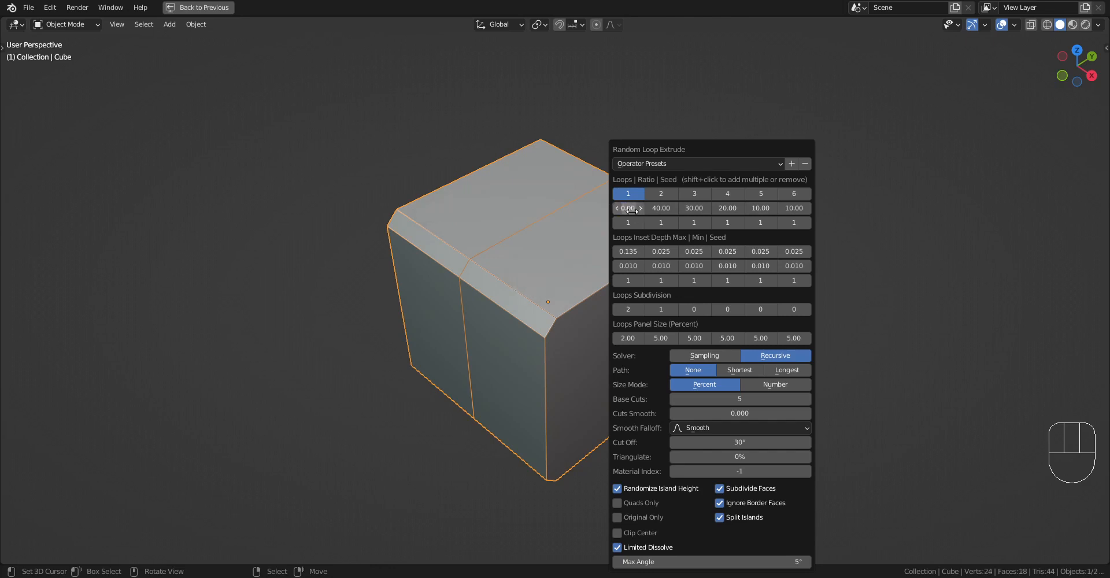
- Set loop 1's ratio to 50 for the top-face extrusion
double_click(629, 209)
type("50")
key("Return")
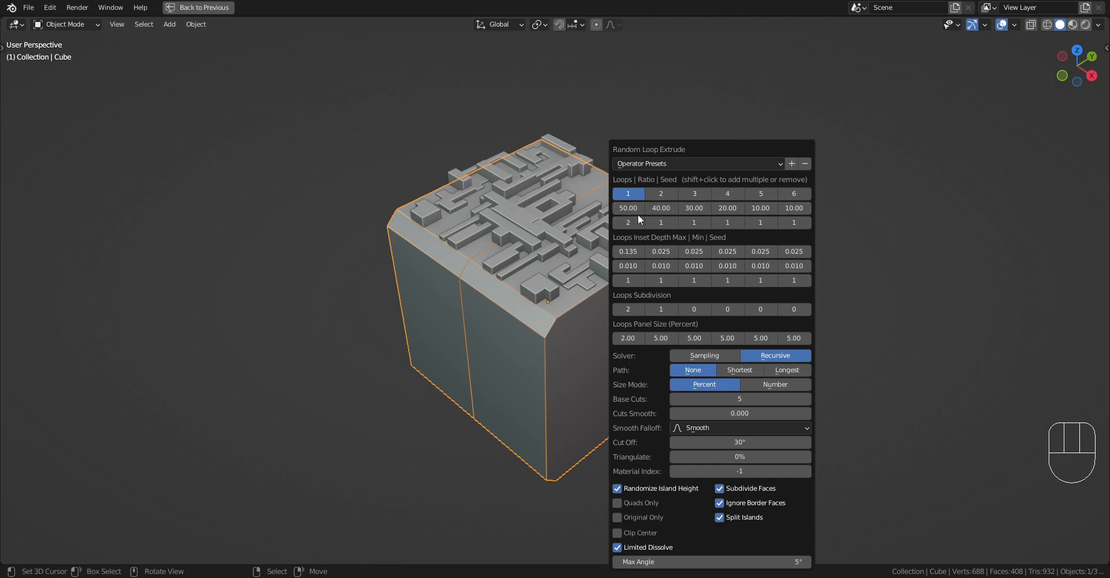
- Undo the top-face loop extrusion and return to editing the plain mirrored cube
middle_click_drag(468, 344, 564, 310)
key("Tab")
key("ctrl+z")
key("ctrl+z")
key("Tab")
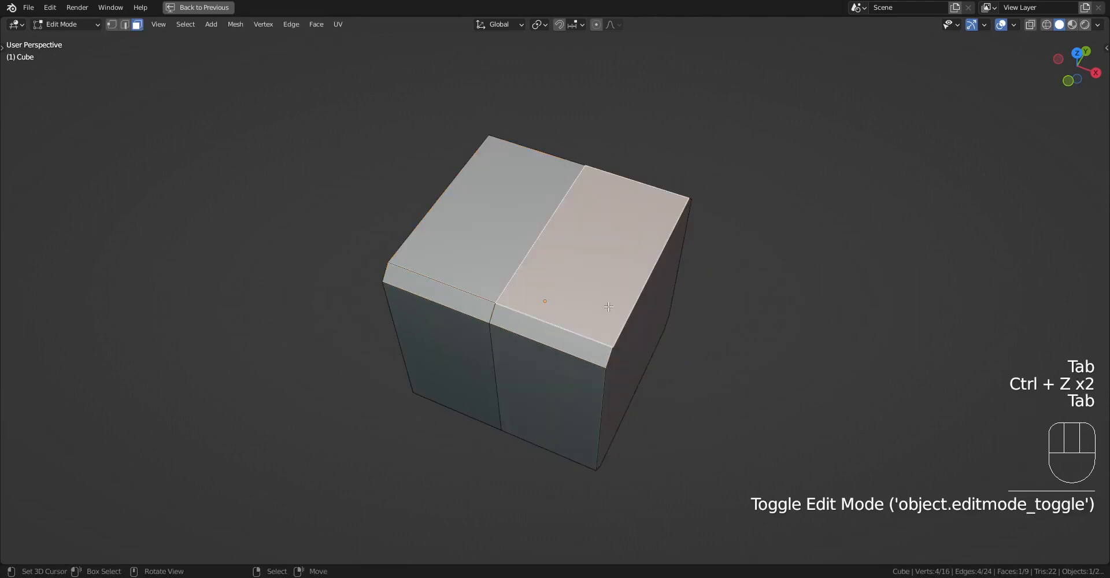
- Add a mirrored loop cut near the cube's outer edge, clear the selection and use face selection
key("ctrl+r")
left_click(595, 416)
key("alt+a")
key("3")
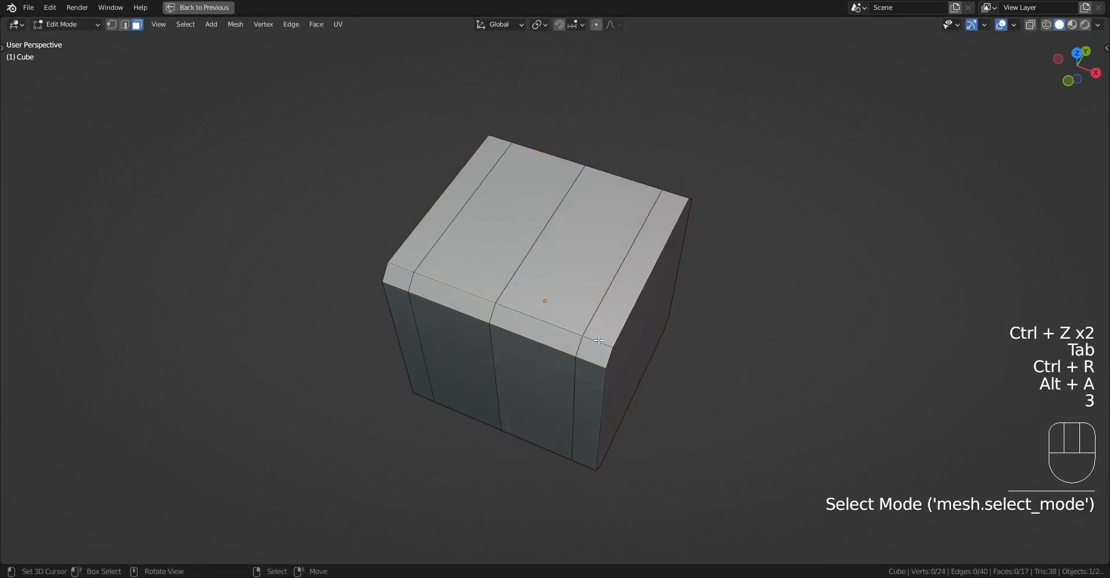
left_click(598, 340, "alt+shift")
middle_click_drag(599, 340, 722, 211)
key("Tab")
key("shift+q")
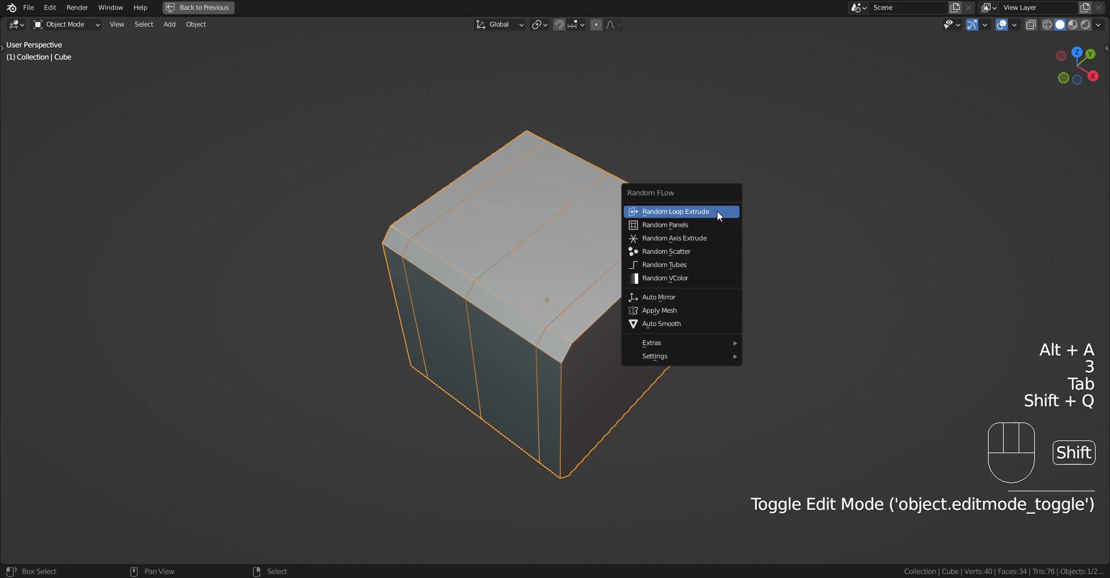
key("Tab")
middle_click_drag(451, 302, 605, 282)
key("Tab")
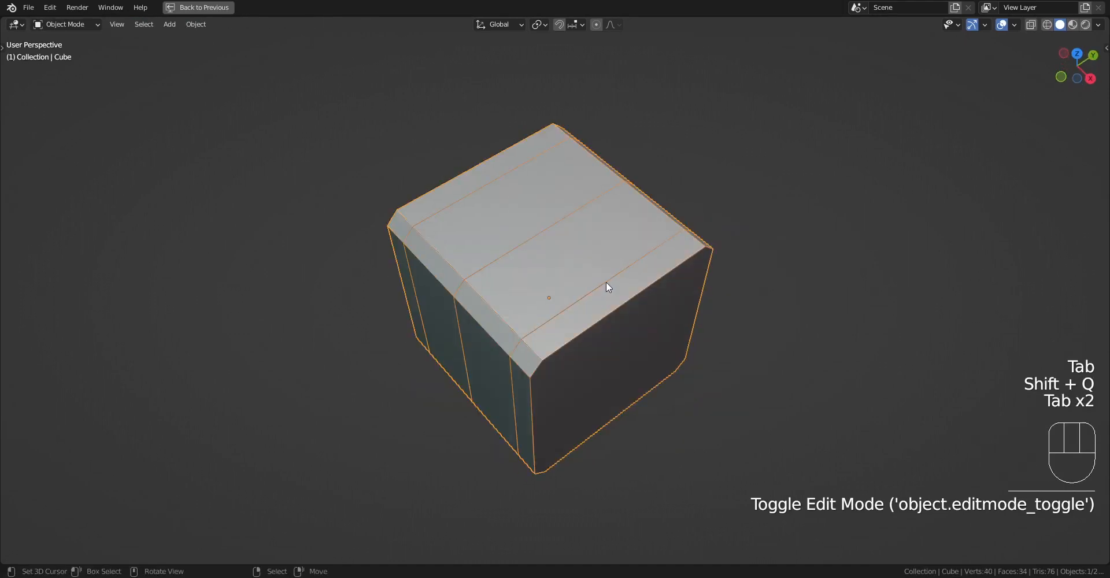
- Use Auto Mirror to mirror the cube along additional axes
key("shift+q")
left_click(546, 368)
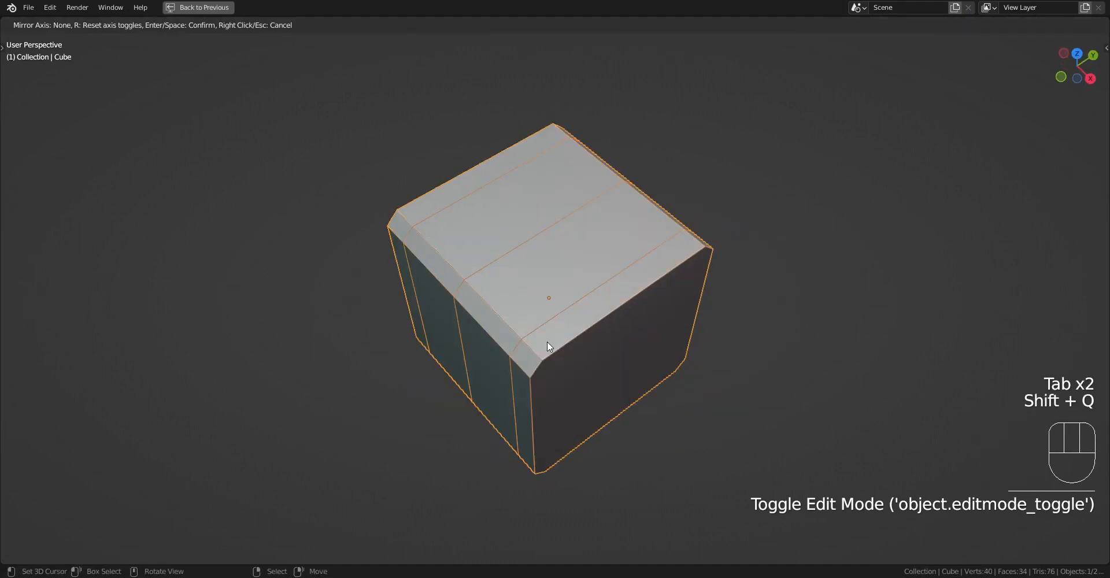
key("space")
- Select the narrow strip of faces beside the edge cut, running over the top, bevel and front, and return to Object Mode
key("Tab")
middle_click_drag(547, 342, 578, 310)
key("alt+a")
right_click(609, 263)
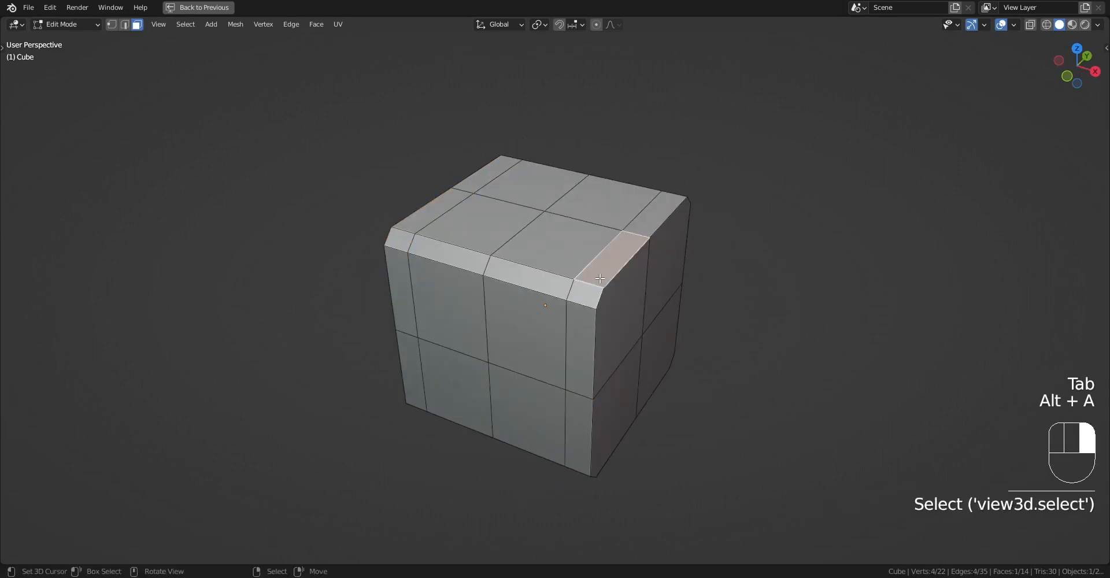
right_click(588, 294, "shift")
middle_click_drag(575, 352, 669, 285)
key("Tab")
- Start Random Loop Extrude on the selected strip with 2 base cuts and enable loops 1 and 2
scroll(636, 266, "up", 3)
key("shift+q")
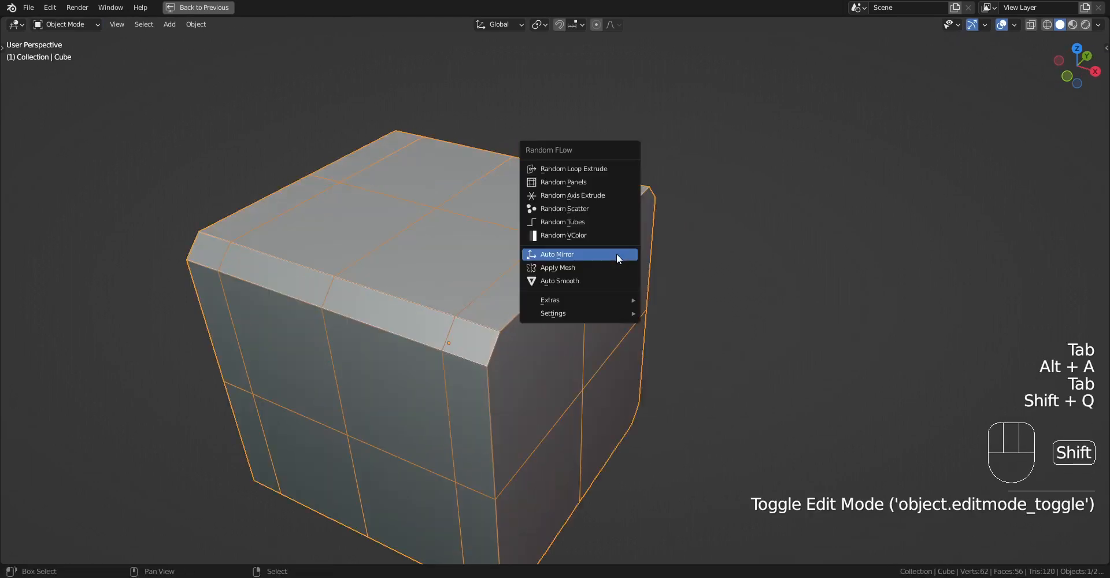
left_click(597, 173)
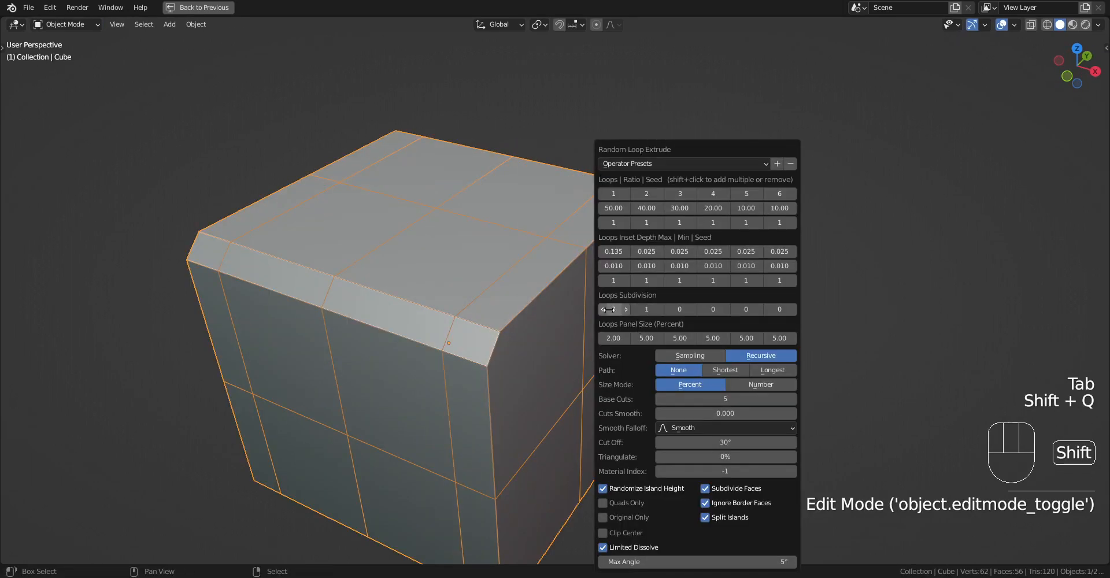
left_click(718, 399)
type("2")
key("Return")
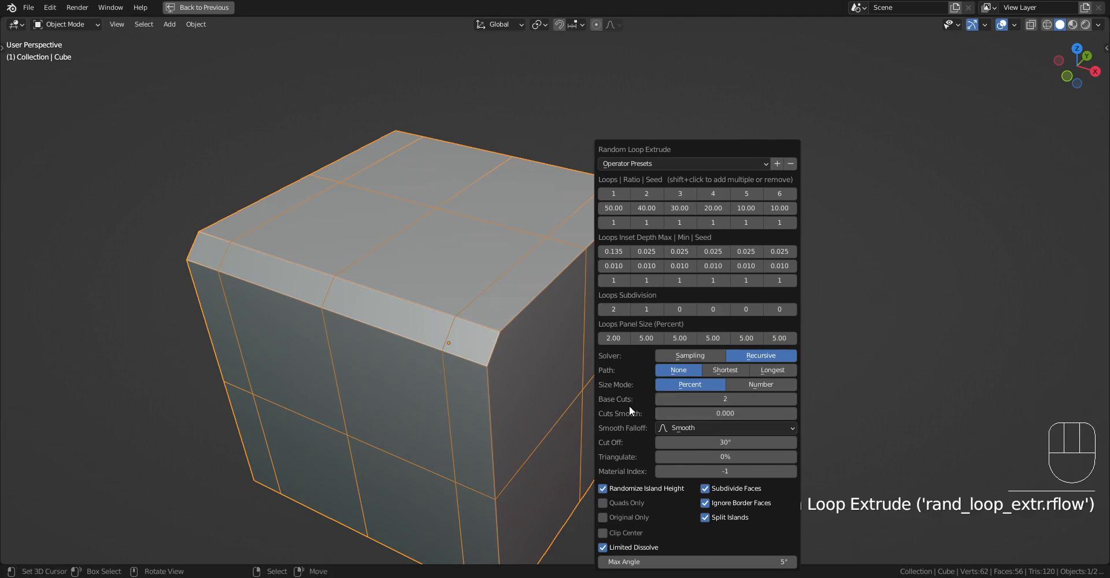
left_click(611, 192, "shift")
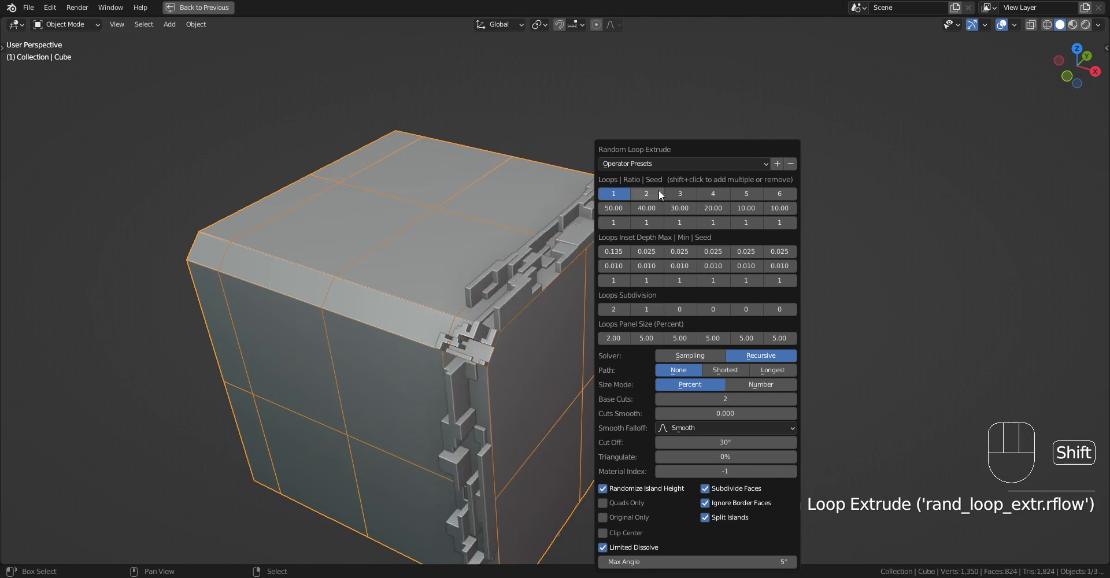
left_click(658, 193, "shift")
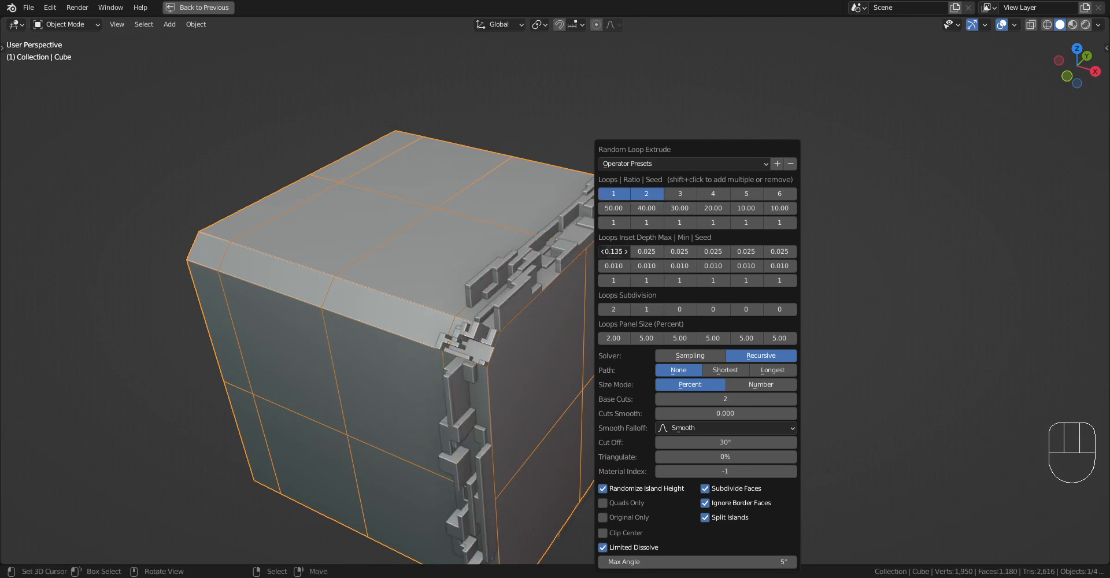
- Set loop 1's maximum inset depth to 0.025 and its panel size to 10 percent
scroll(614, 251, "down", 1, "ctrl")
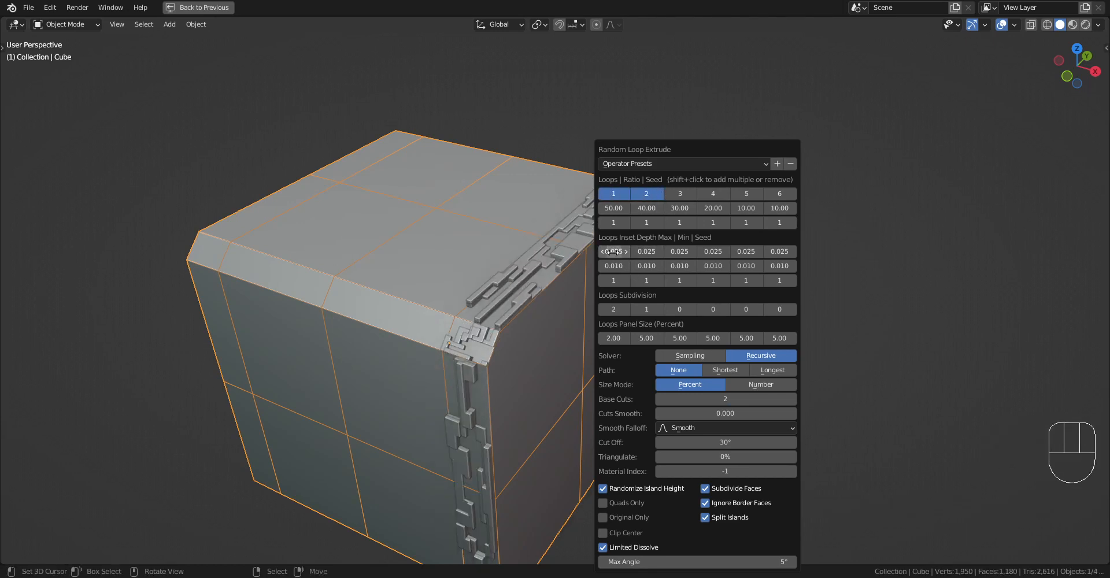
left_click(613, 339)
type("10")
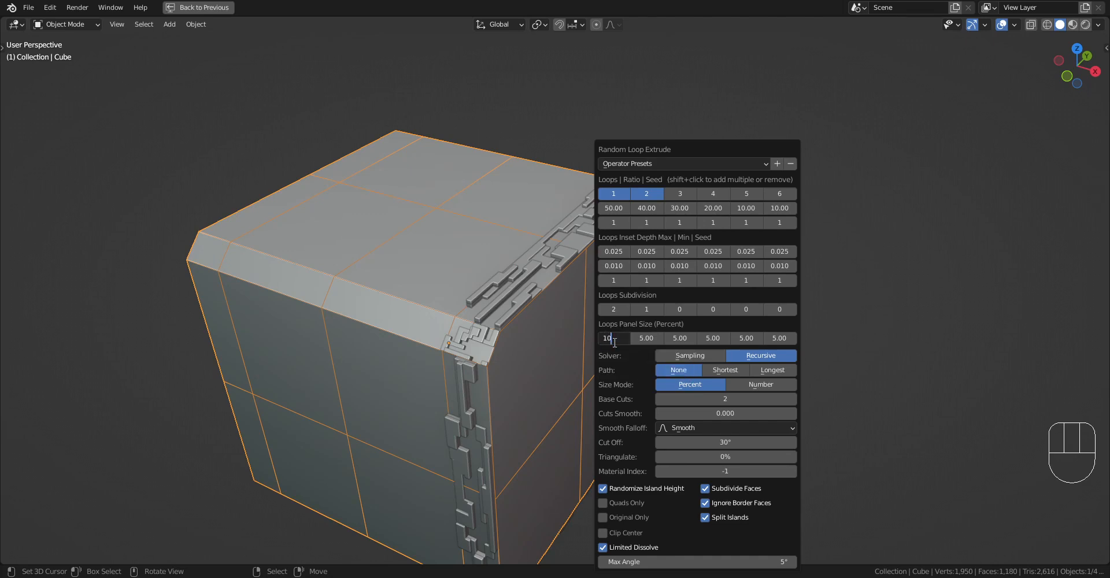
key("Return")
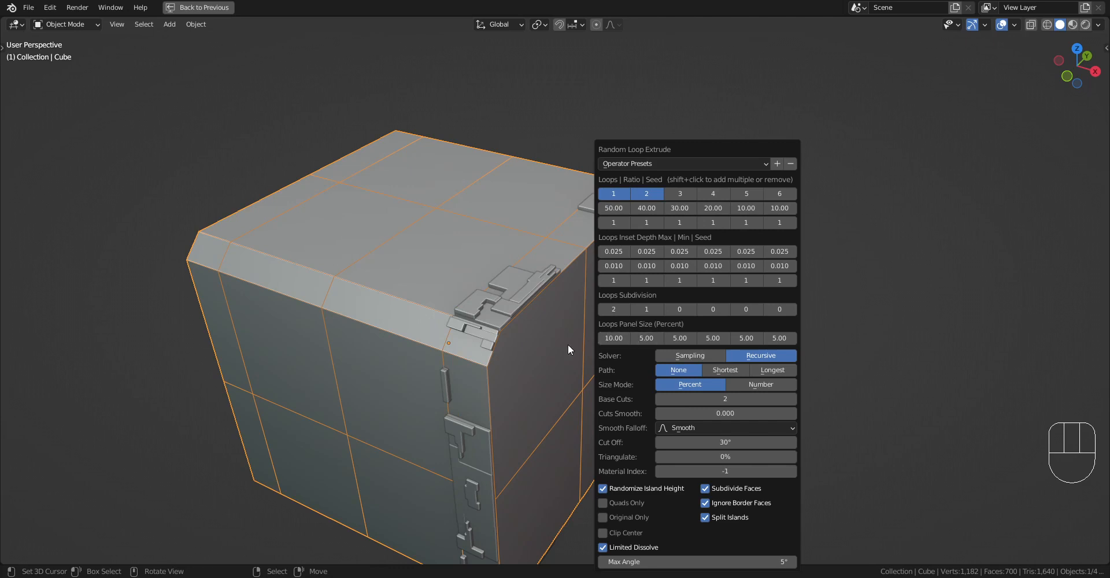
middle_click_drag(501, 369, 654, 340)
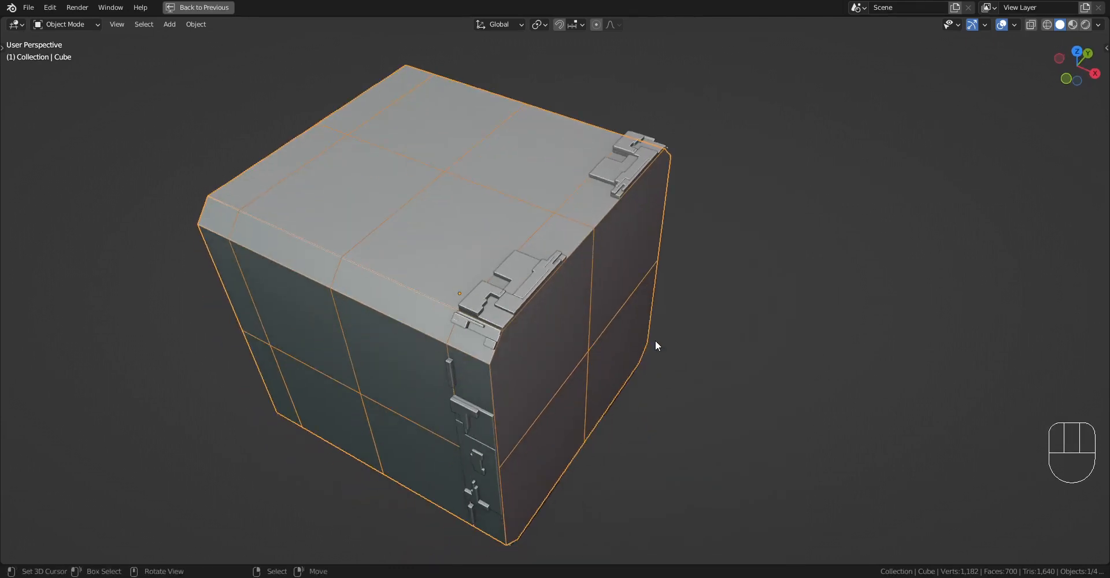
- Reopen the loop extrude settings and set loop 1's seed to 19 and ratio to 80
key("F9")
scroll(691, 221, "up", 2, "ctrl")
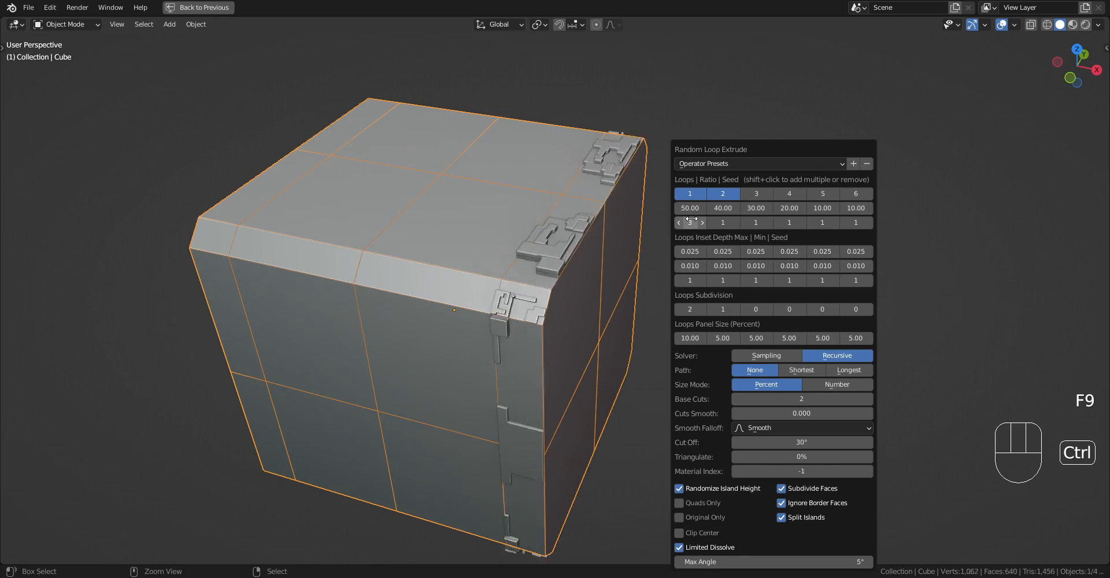
scroll(691, 221, "up", 16, "ctrl")
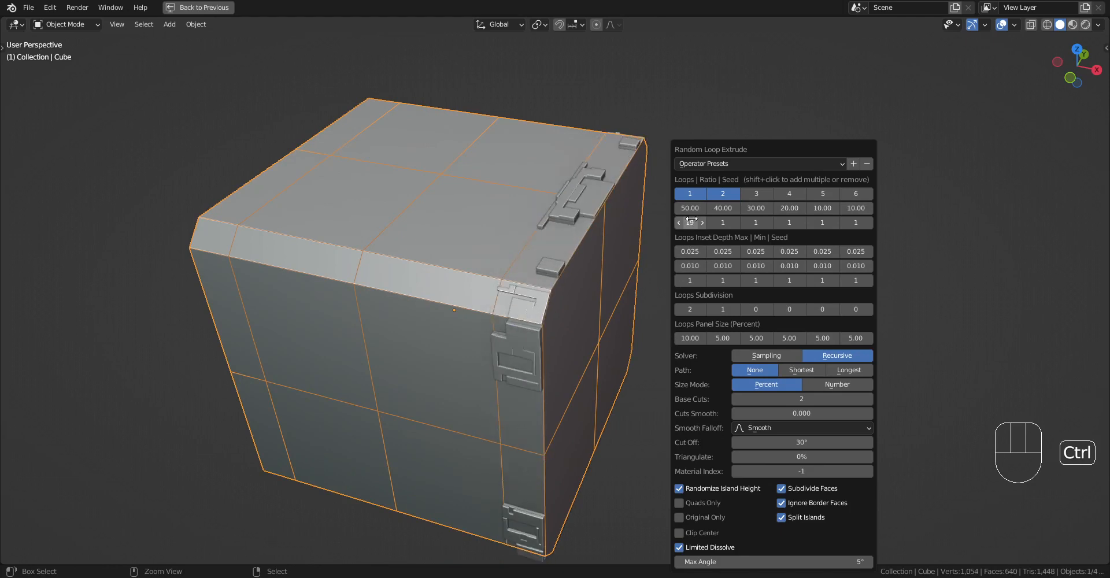
left_click(689, 207)
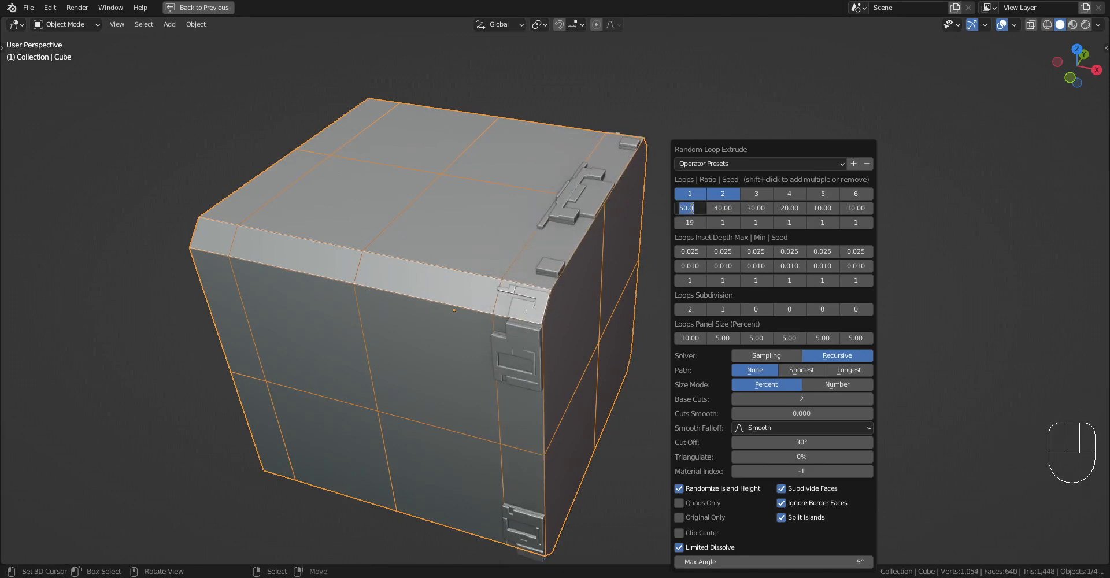
type("80")
key("Return")
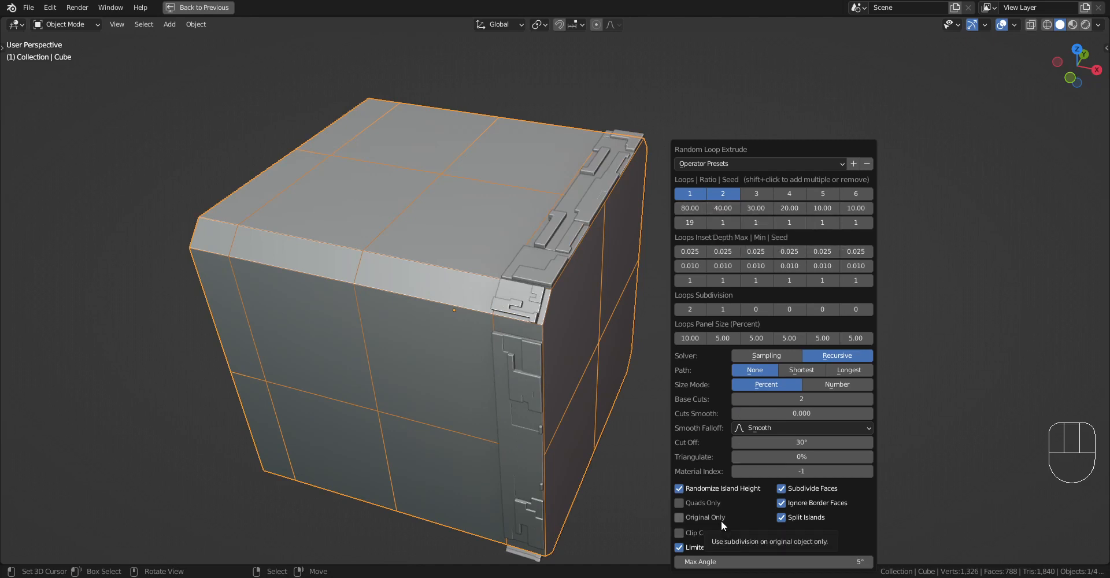
- Toggle loop 2 off and on to compare the strip's panels with and without it, ending with it off
left_click(726, 193, "shift")
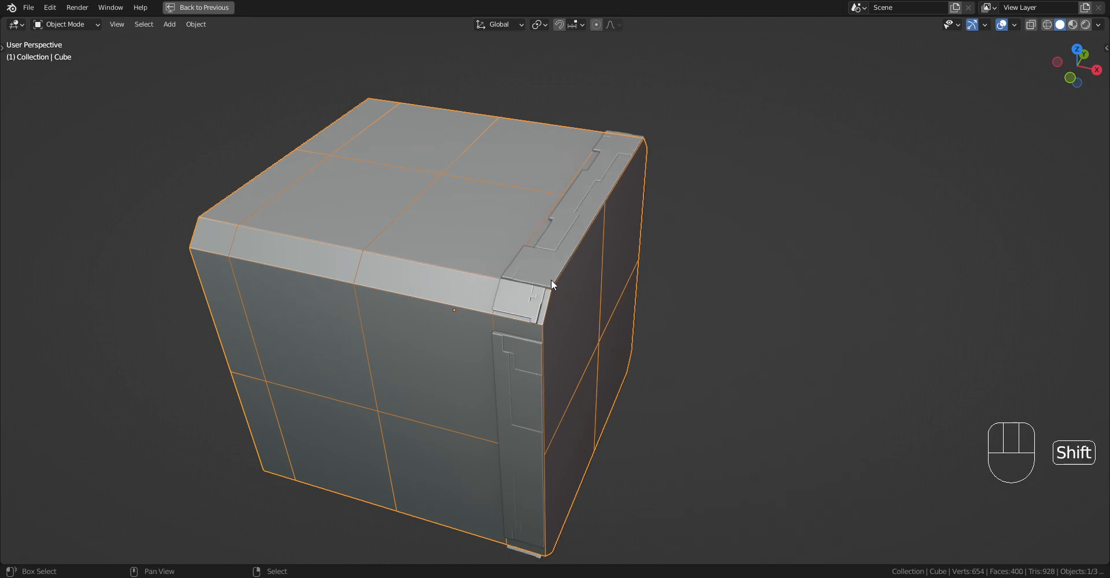
key("F9")
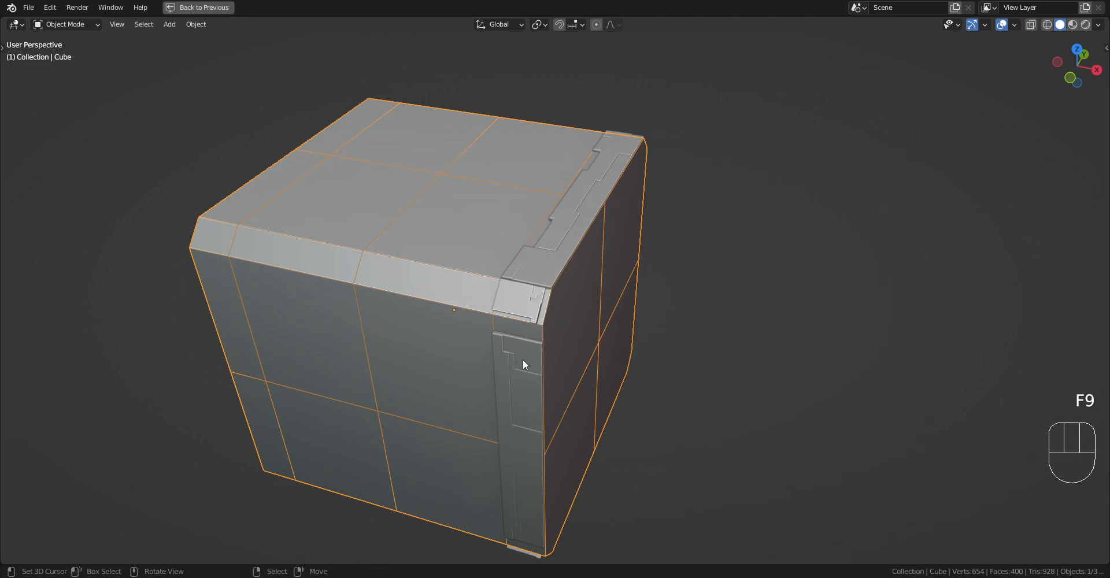
key("F9")
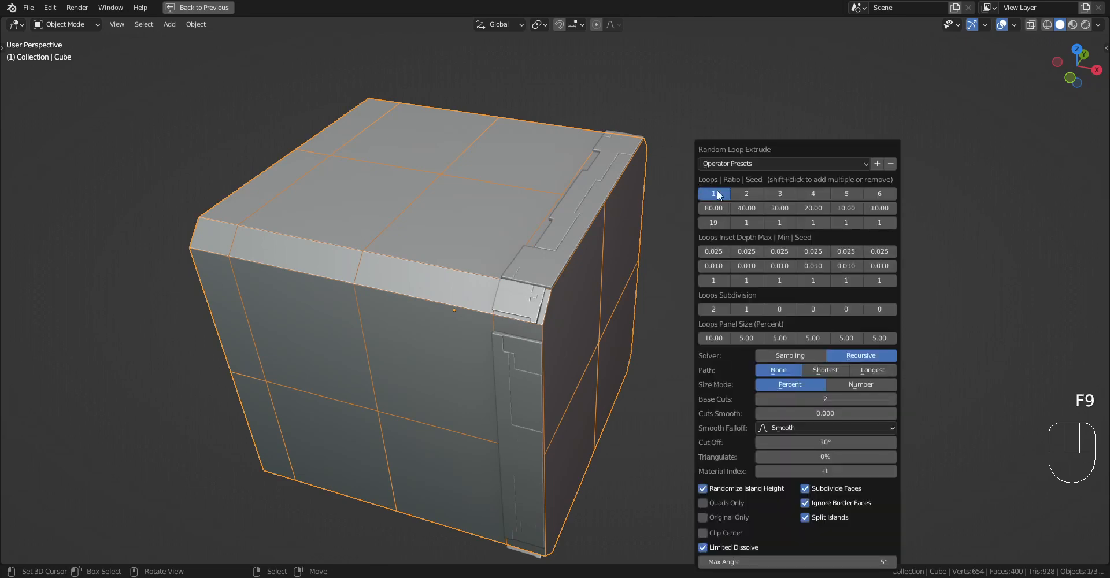
left_click(753, 195, "shift")
left_click(753, 195, "shift")
left_click(753, 193, "shift")
left_click(753, 193, "shift")
- Enable Original Only, turn loop 2 back on and inspect the strip's corner
left_click(737, 518)
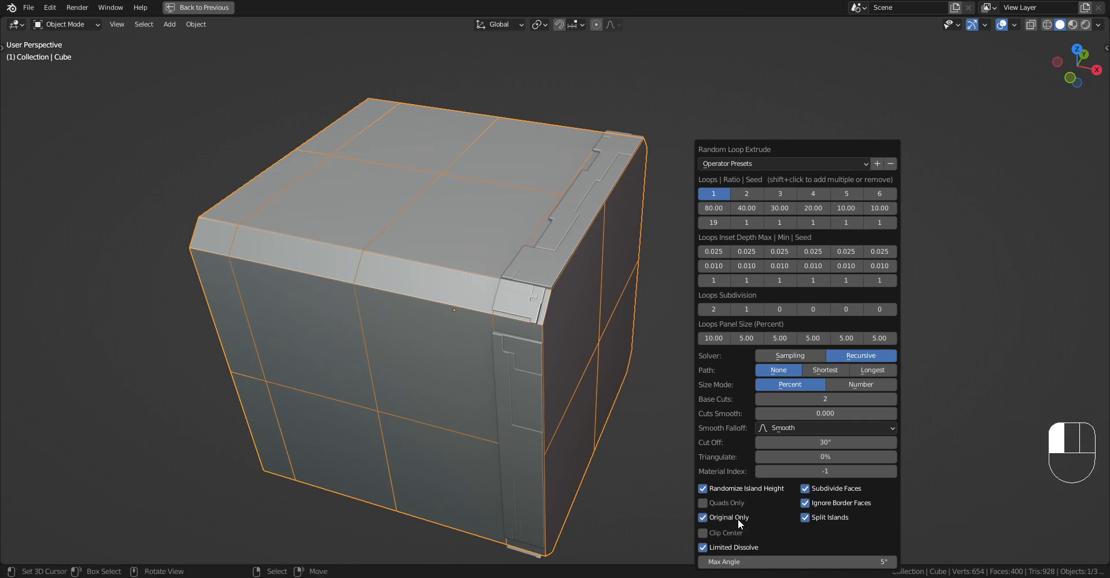
left_click(753, 193, "shift")
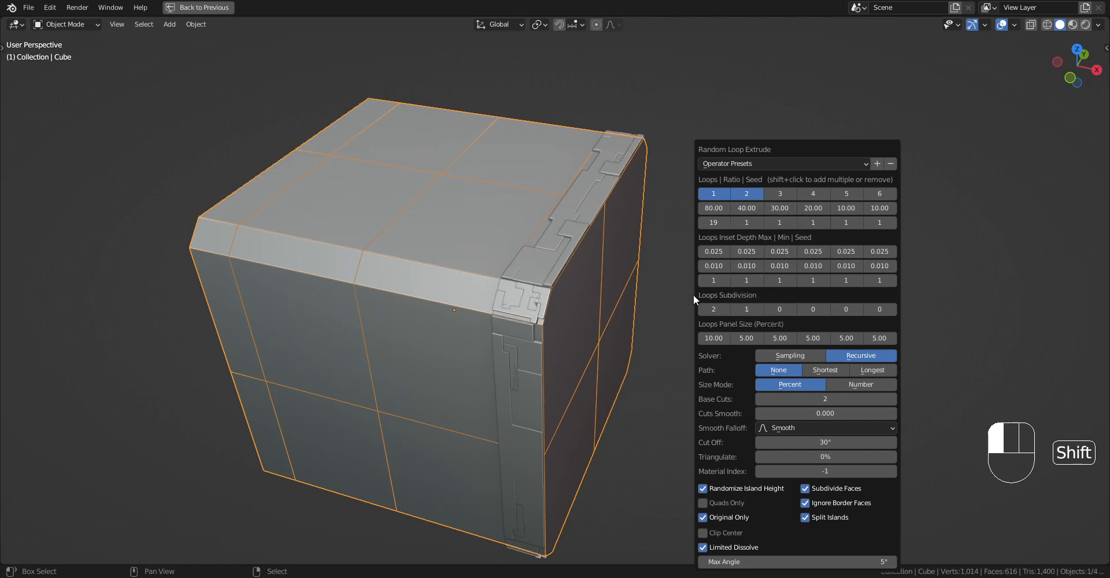
scroll(629, 255, "up", 2)
middle_click_drag(629, 254, 612, 302)
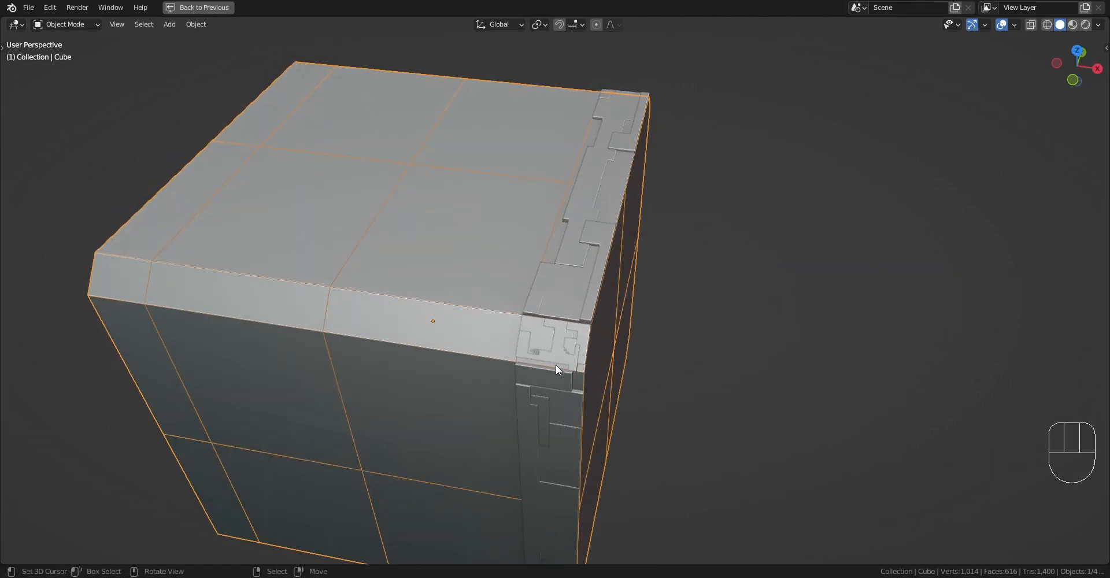
- Reopen the loop extrude settings and set loop 2's maximum inset depth to 0.040 and depth seed to 9
key("F9")
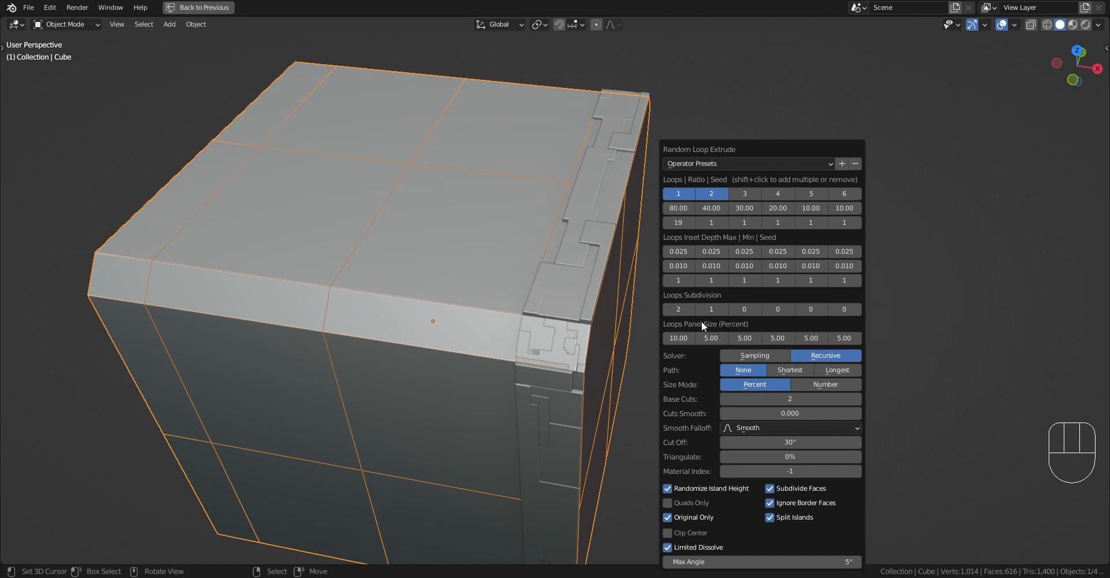
left_click_drag(711, 251, 726, 251)
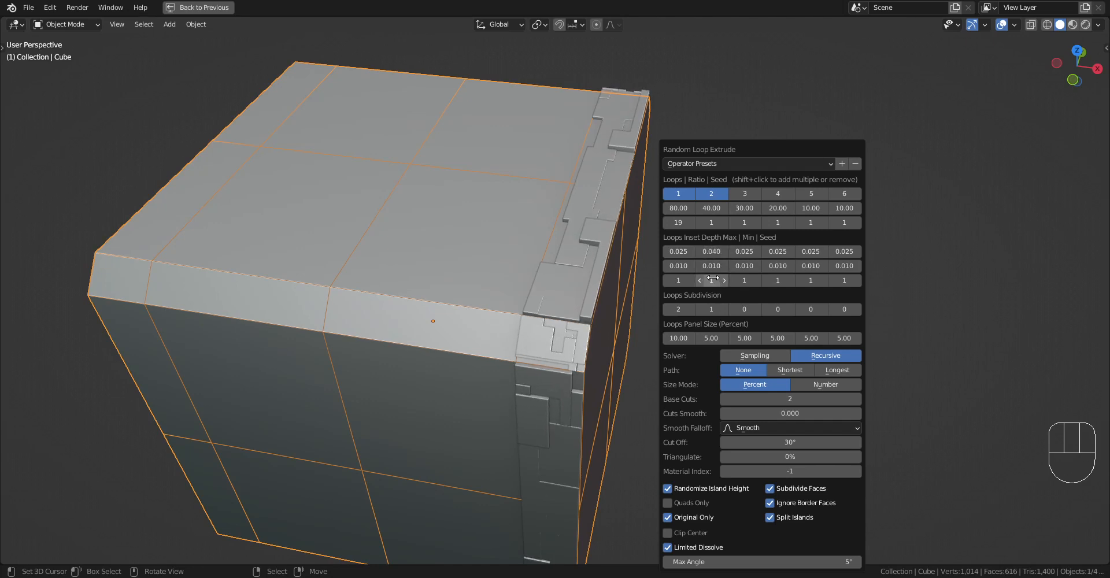
scroll(711, 279, "up", 5, "ctrl")
scroll(712, 279, "up", 4, "ctrl")
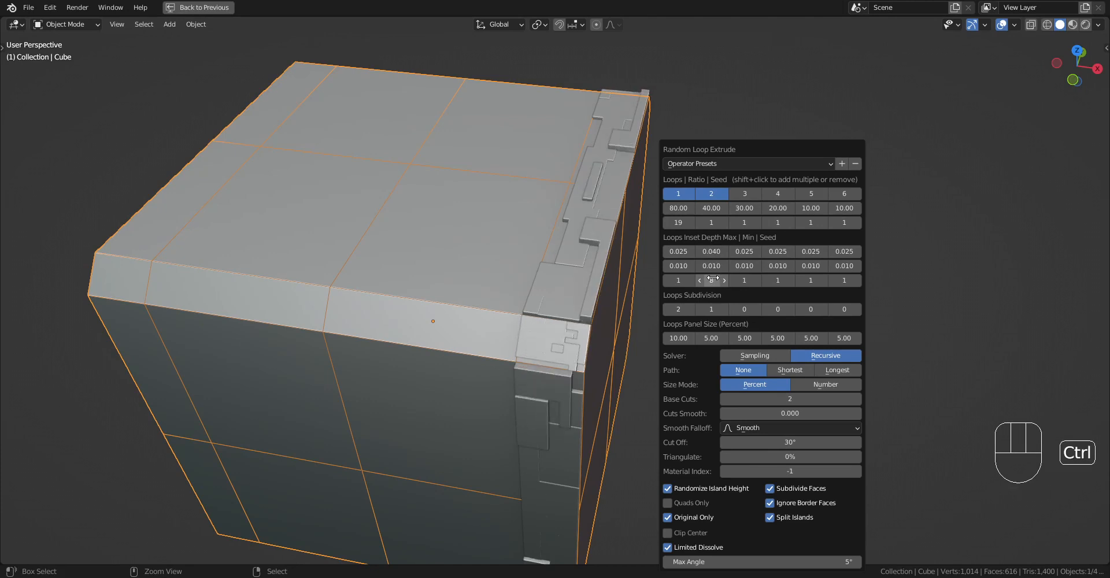
scroll(713, 278, "up", 4, "ctrl")
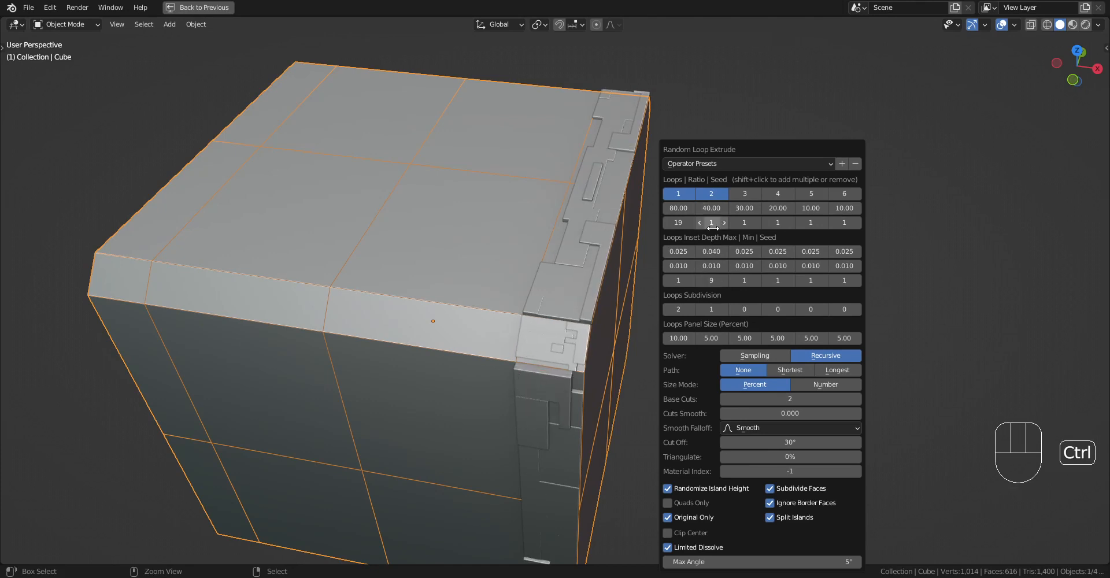
- Set loop 2's seed to 5, subdivision to 3 and ratio to 80
scroll(713, 223, "up", 4, "ctrl")
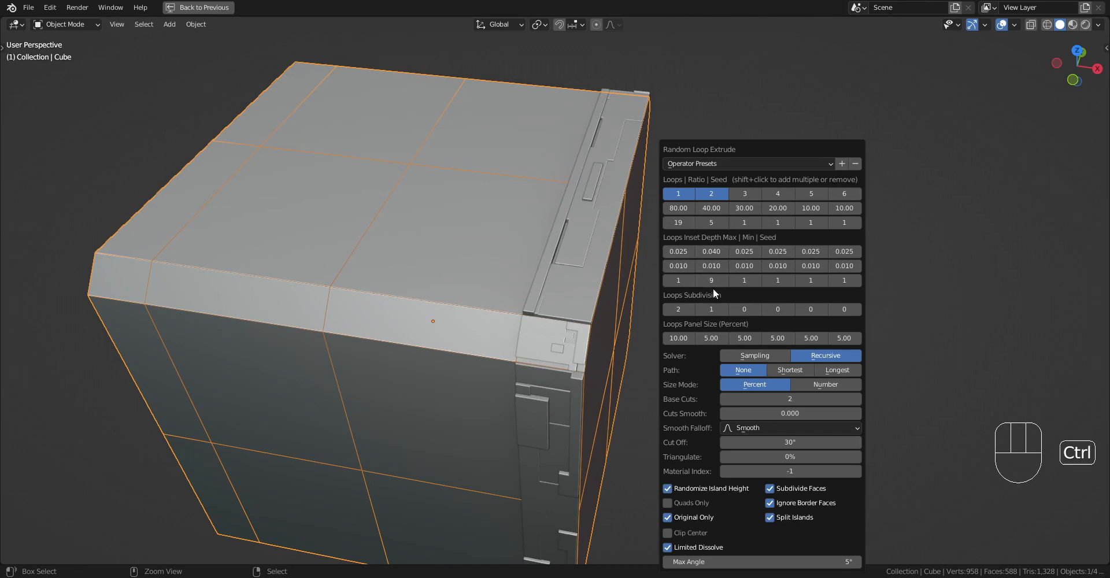
scroll(712, 306, "up", 2, "ctrl")
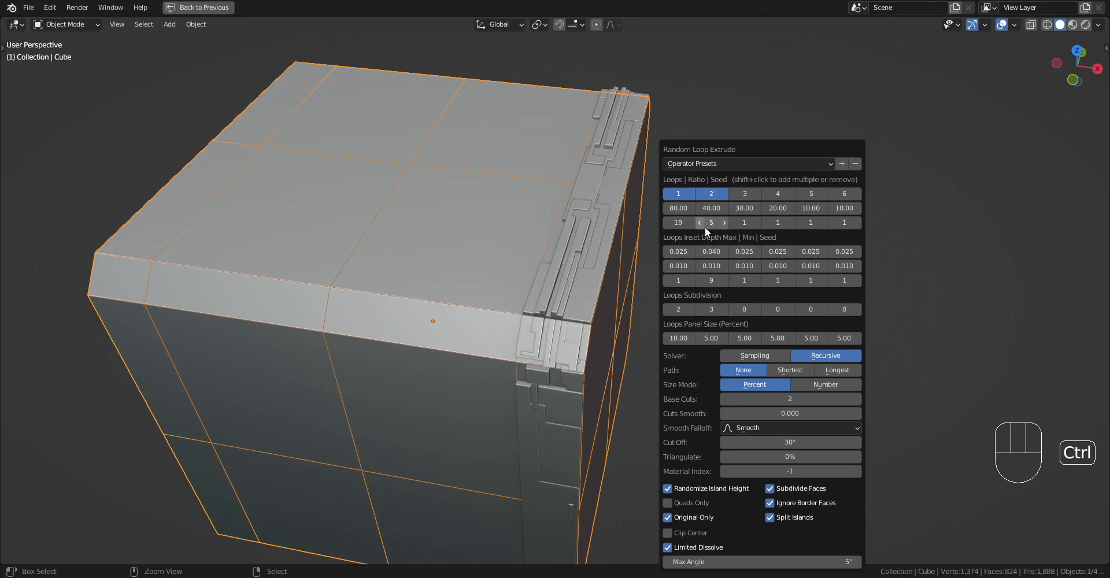
left_click(706, 209)
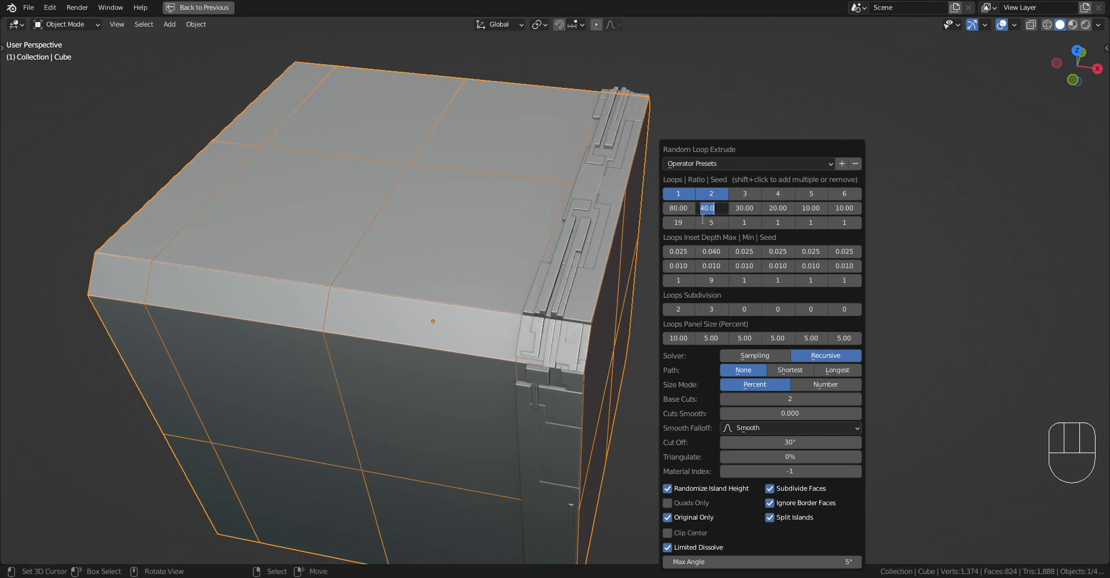
type("80")
key("Return")
- Set loop 2's panel size to 2 percent
left_click(714, 335)
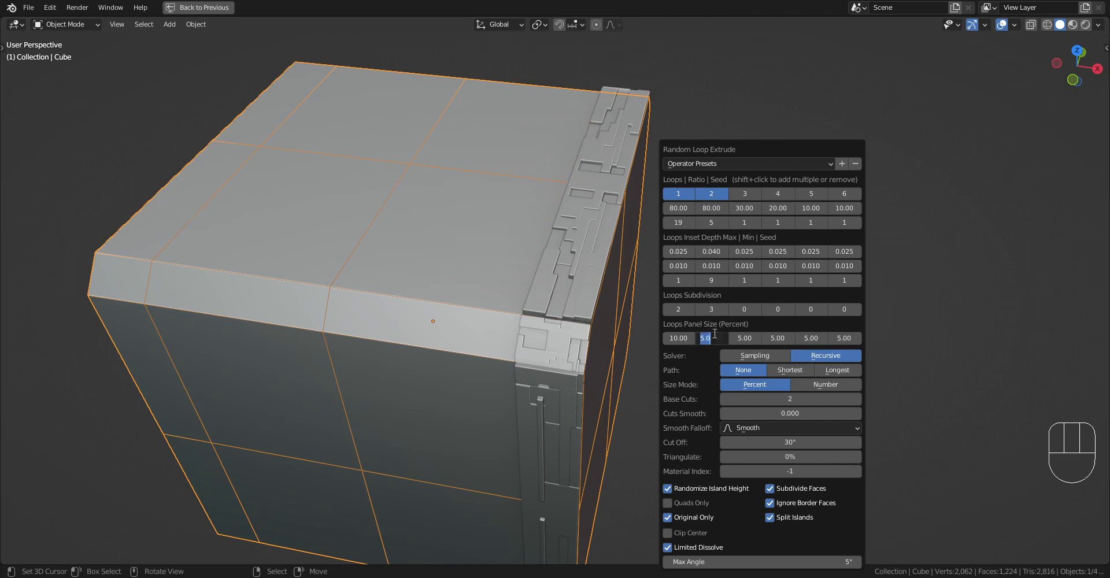
type("2")
key("Return")
scroll(601, 301, "down", 1)
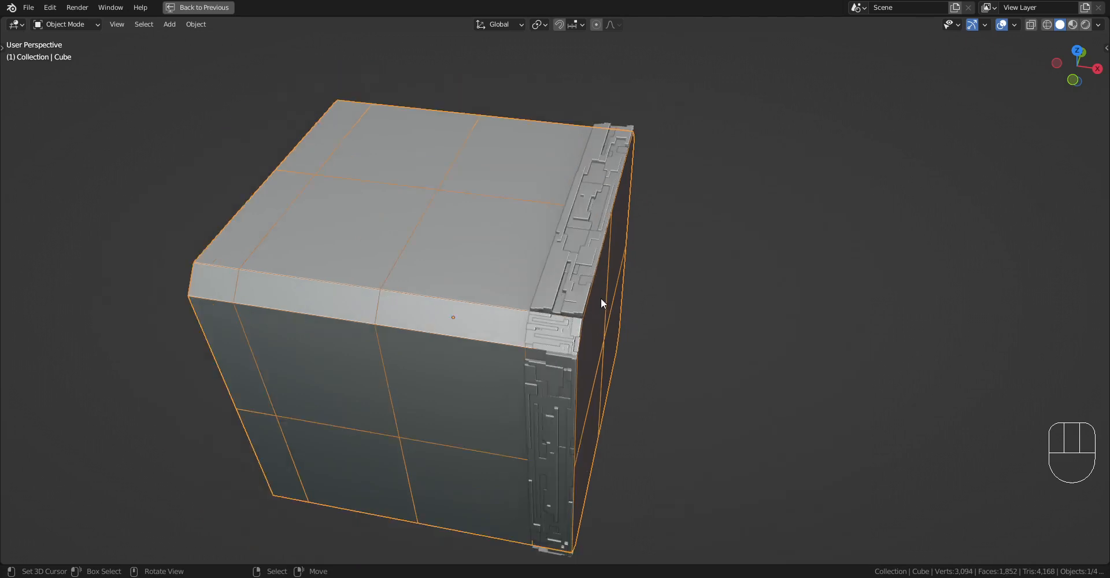
- Hide the viewport overlays to inspect the panelled strip, and reopen the loop extrude settings
middle_click_drag(601, 301, 602, 253)
key("shift+alt+z")
middle_click_drag(659, 210, 629, 267)
key("F9")
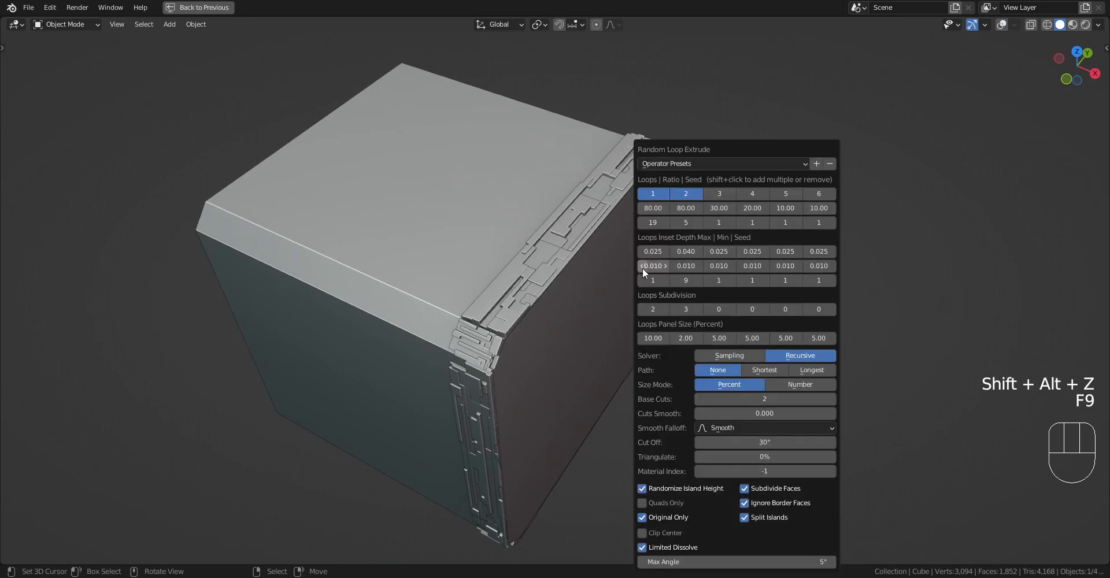
- Add loop 3 to the random extrusion, set its maximum inset depth to 0.068, and inspect the panelled strip
left_click(726, 192, "shift")
left_click_drag(715, 248, 740, 248)
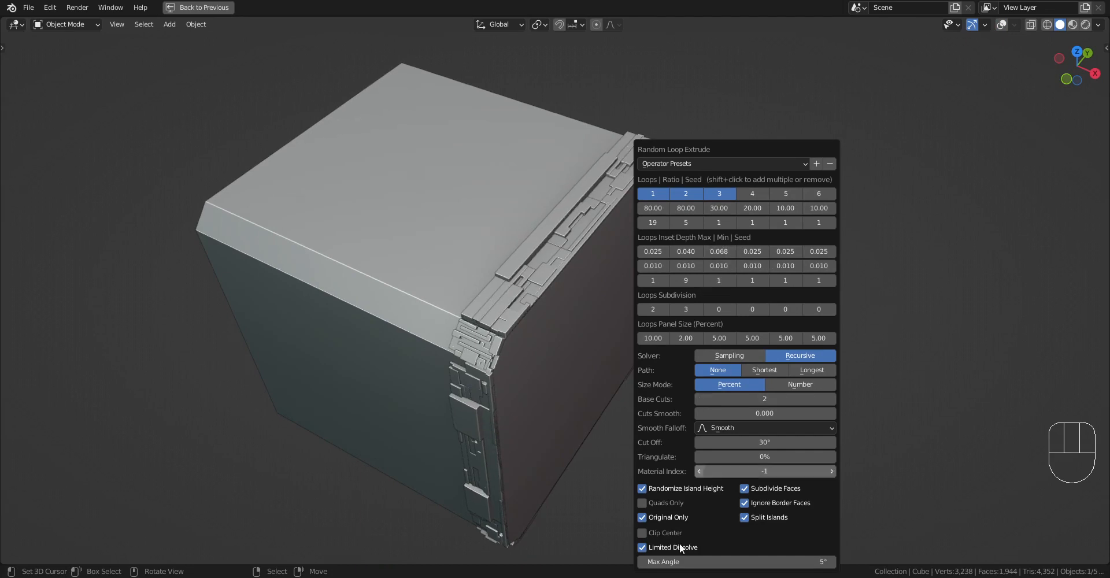
scroll(637, 379, "up", 1)
middle_click_drag(636, 376, 648, 363)
- Set the subdivision to 1 for loop 1 and 2 for loop 2, and turn off Original Only
key("F9")
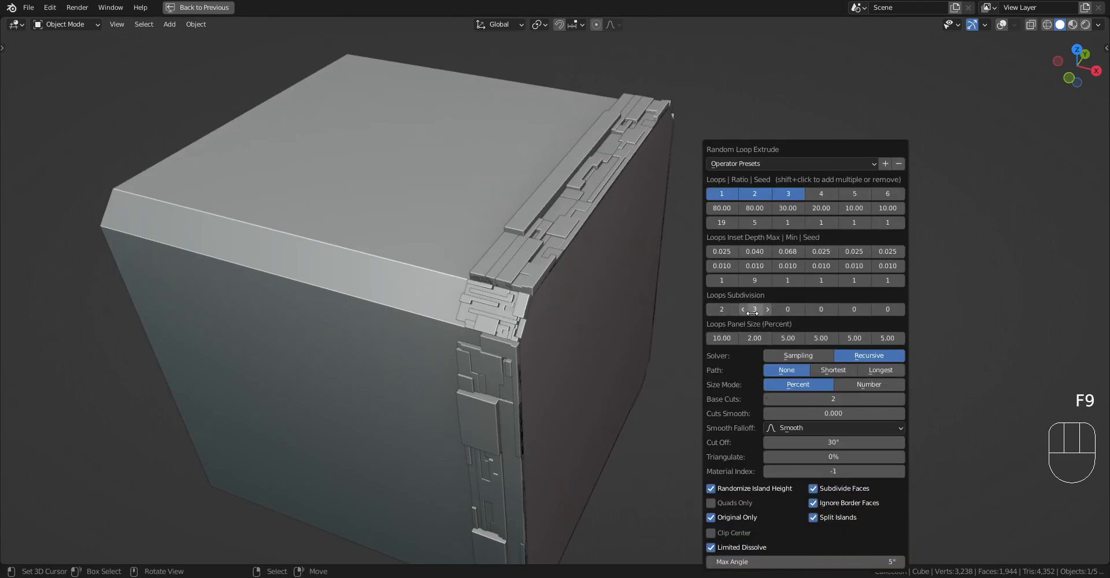
scroll(745, 312, "down", 1, "ctrl")
scroll(727, 309, "down", 1, "ctrl")
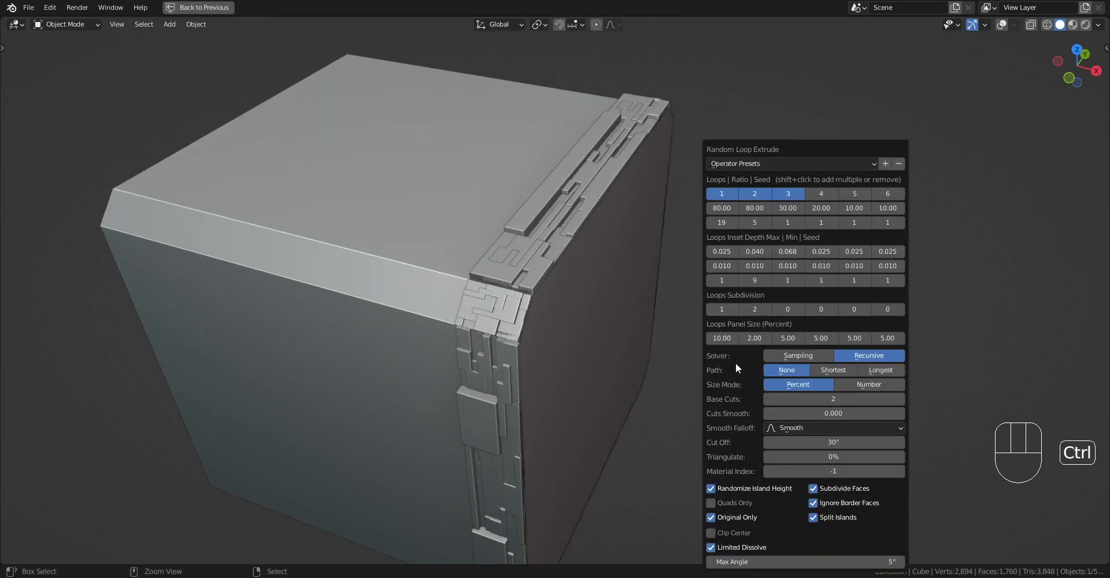
left_click(741, 515)
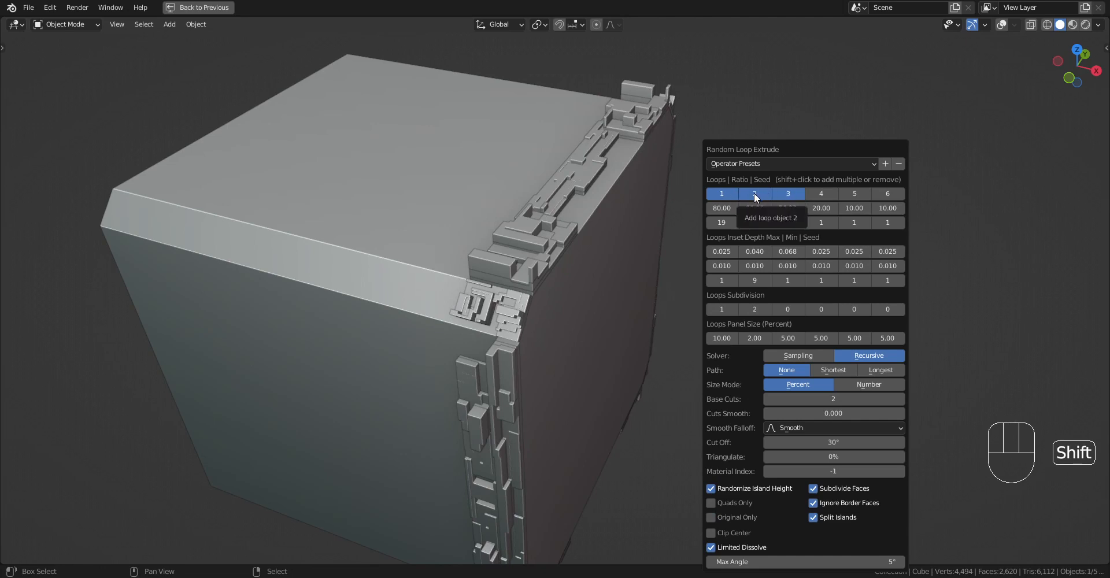
- Remove loops 2 and 1 so that only loop 3 is extruded, and inspect its pieces from the side
middle_click_drag(602, 252, 605, 277)
scroll(604, 276, "up", 2)
key("F9")
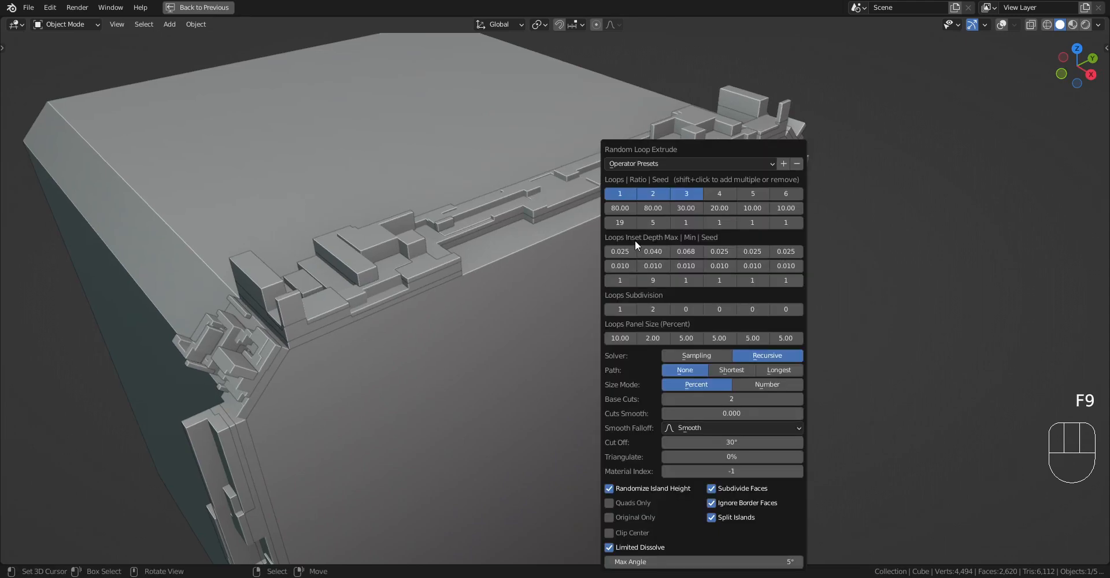
left_click(648, 194, "shift")
left_click(627, 192, "shift")
middle_click_drag(626, 193, 615, 318)
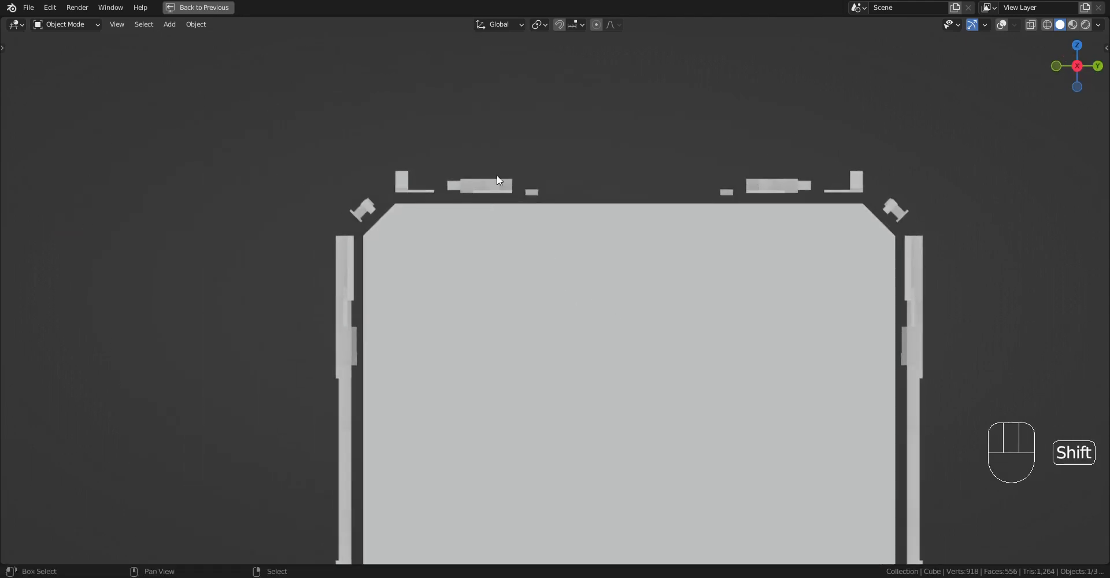
middle_click_drag(497, 184, 620, 231)
- Turn on Original Only to inspect how loop 3 extrudes from the original faces, and turn it off again
key("F9")
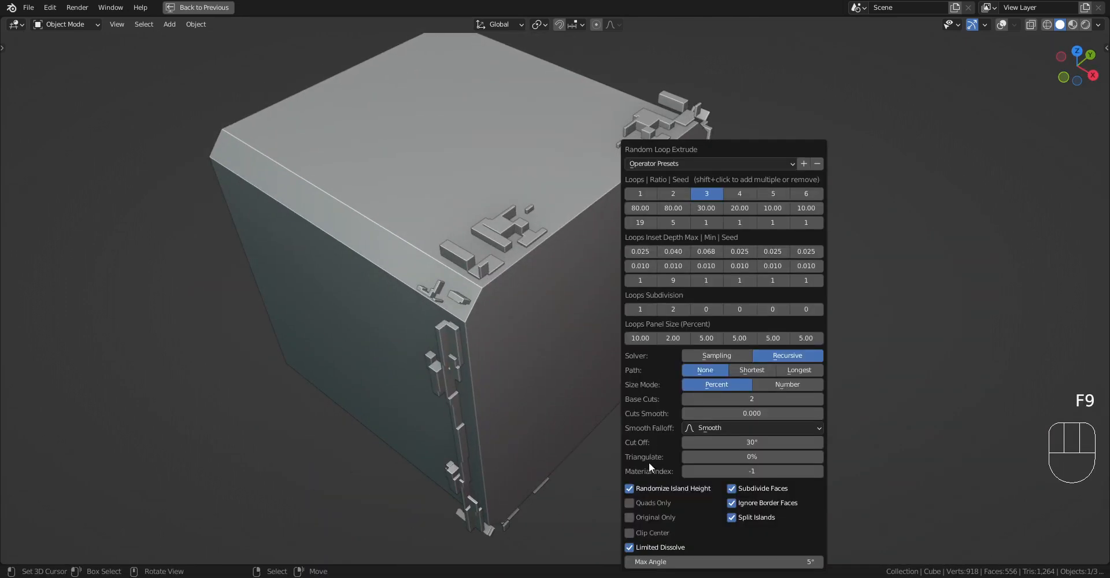
left_click(662, 518)
middle_click_drag(601, 427, 500, 293)
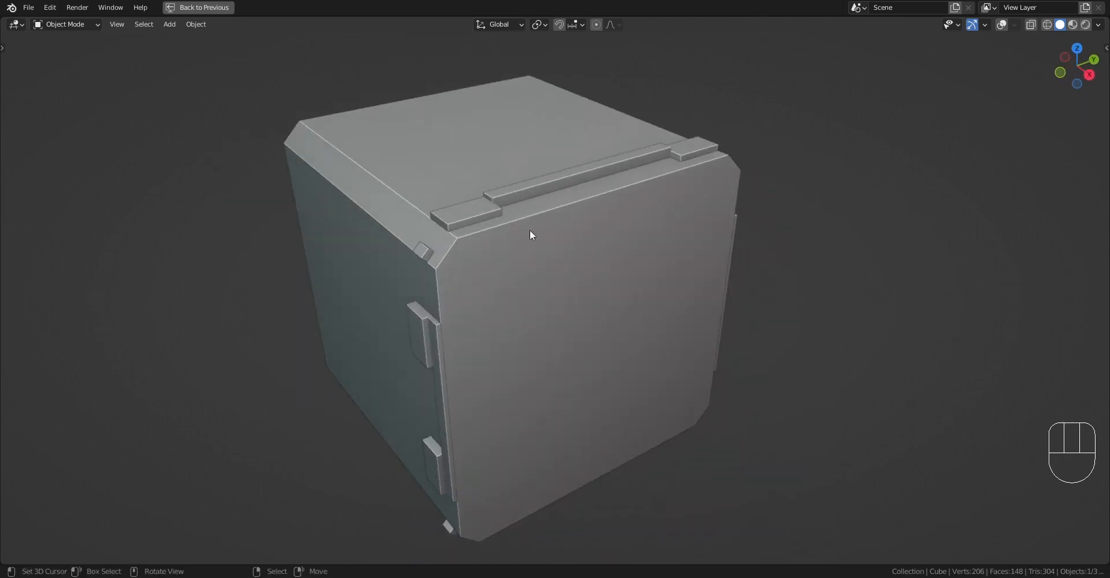
middle_click_drag(530, 231, 722, 252)
key("F9")
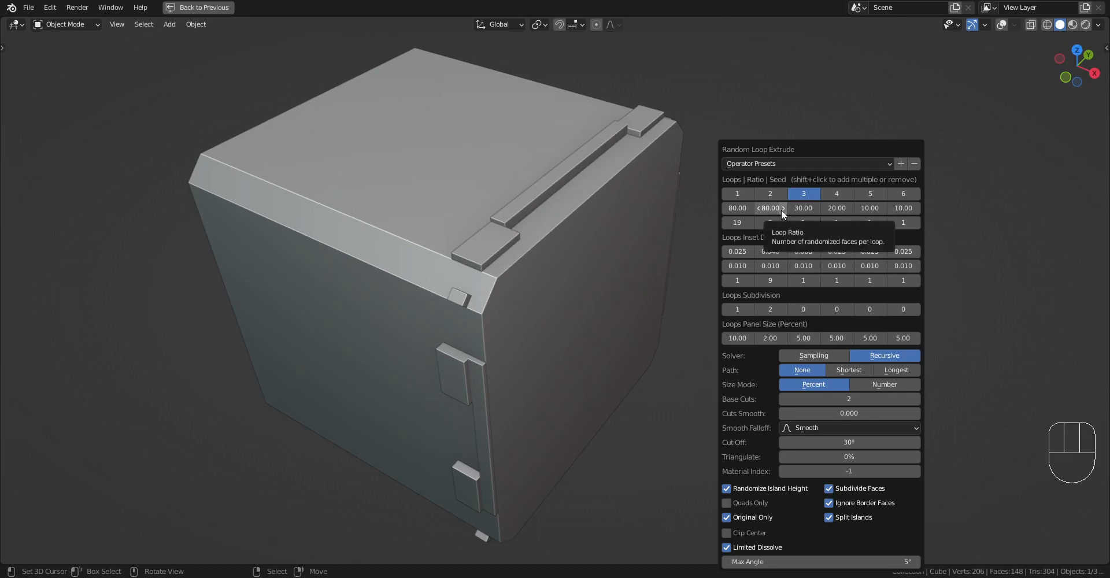
left_click(763, 516)
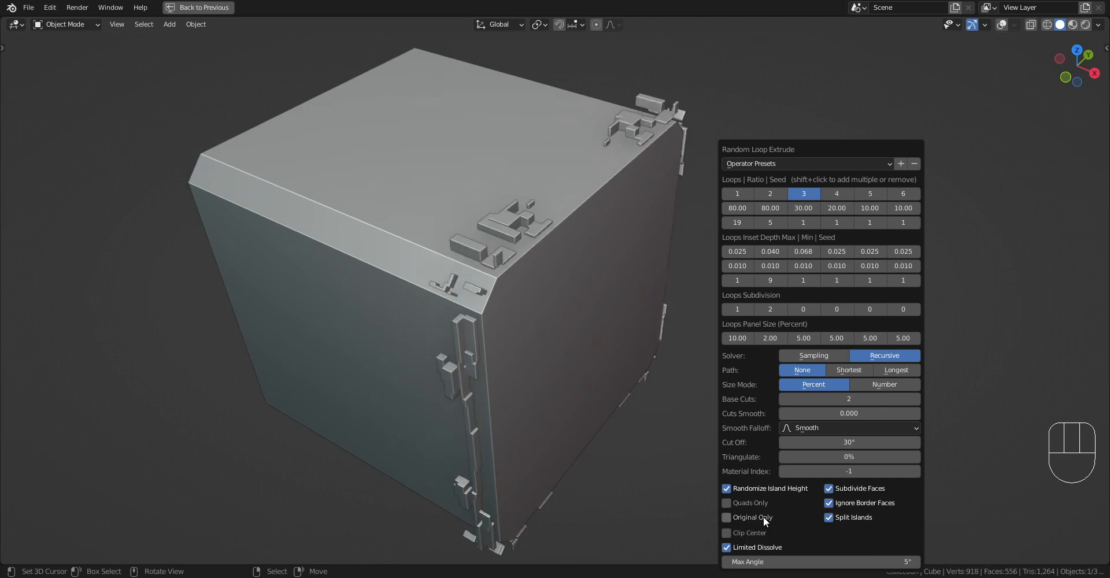
- Add loops 2 and 1 back to the extrusion and set loop 1's subdivision to 4
left_click(771, 191, "shift")
left_click(738, 192, "shift")
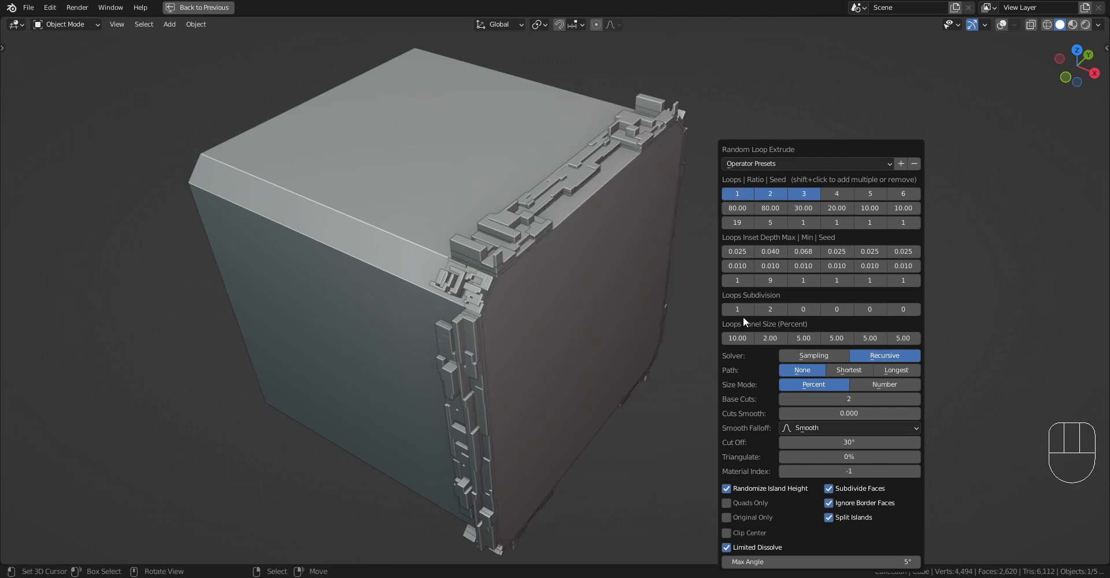
scroll(742, 313, "up", 2, "ctrl")
scroll(742, 312, "up", 1, "ctrl")
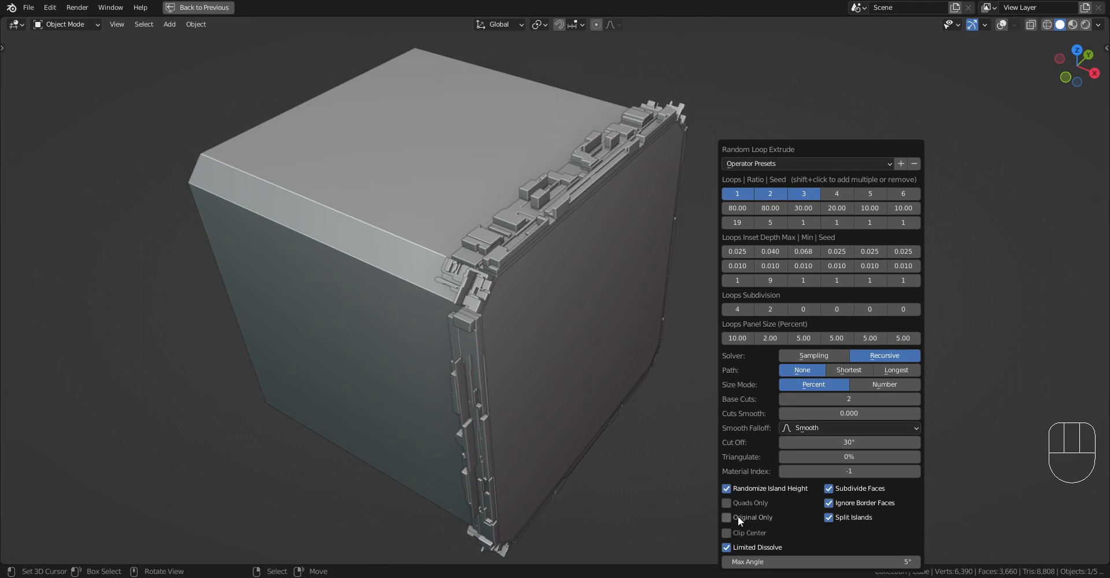
- Turn off Subdivide Faces and try different base cuts, ending at 6
left_click(827, 489)
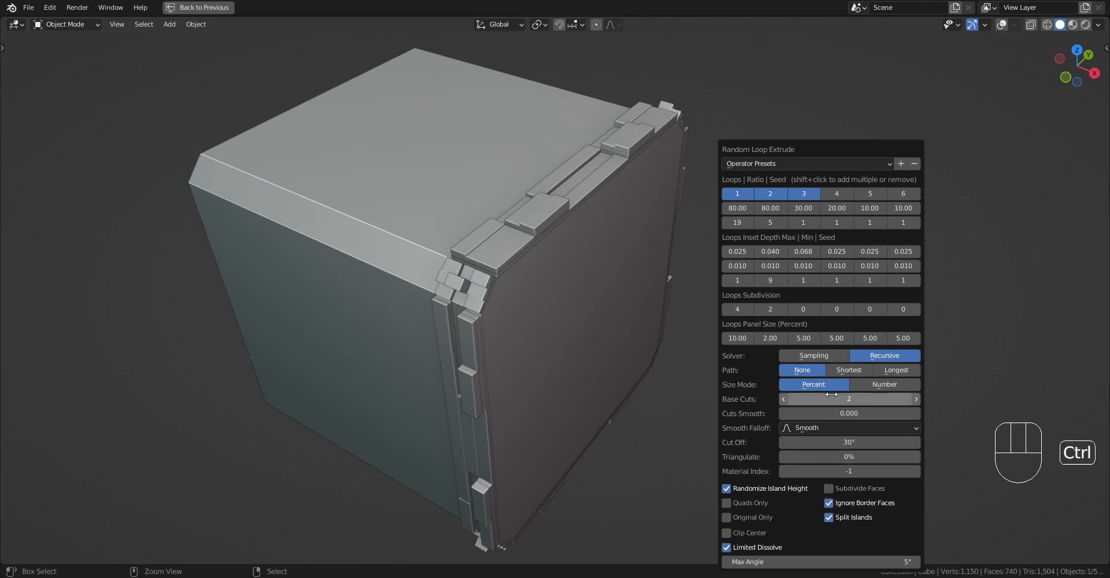
scroll(831, 398, "up", 4, "ctrl")
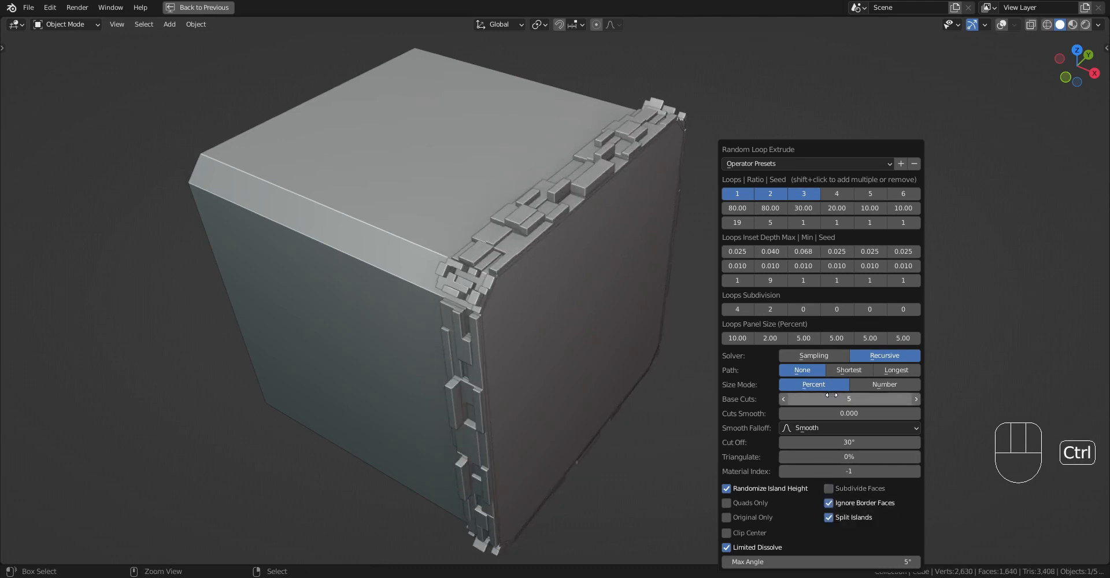
scroll(831, 397, "down", 3, "ctrl")
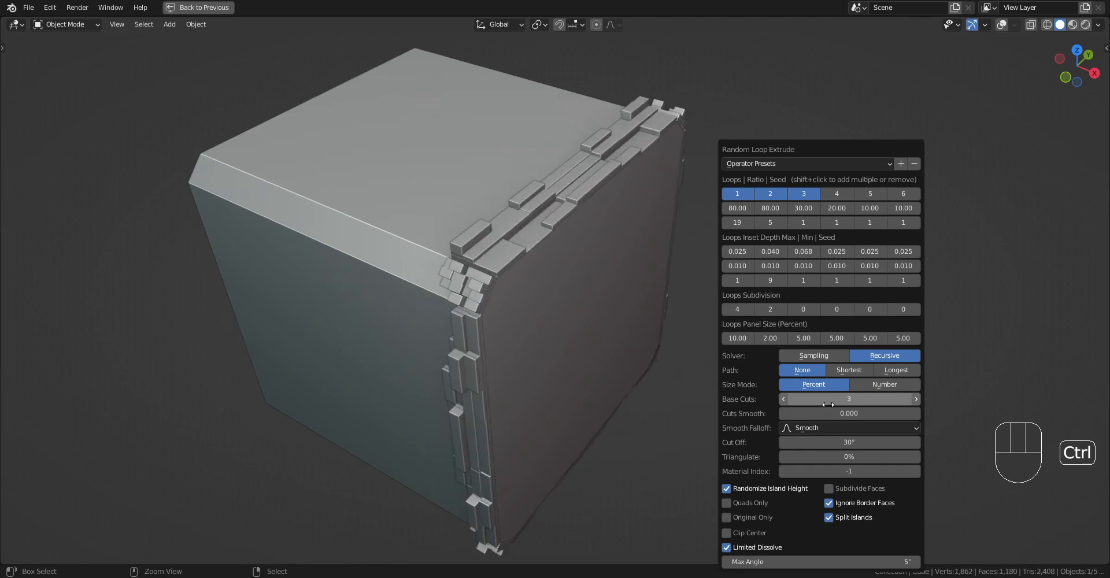
scroll(827, 405, "up", 3, "ctrl")
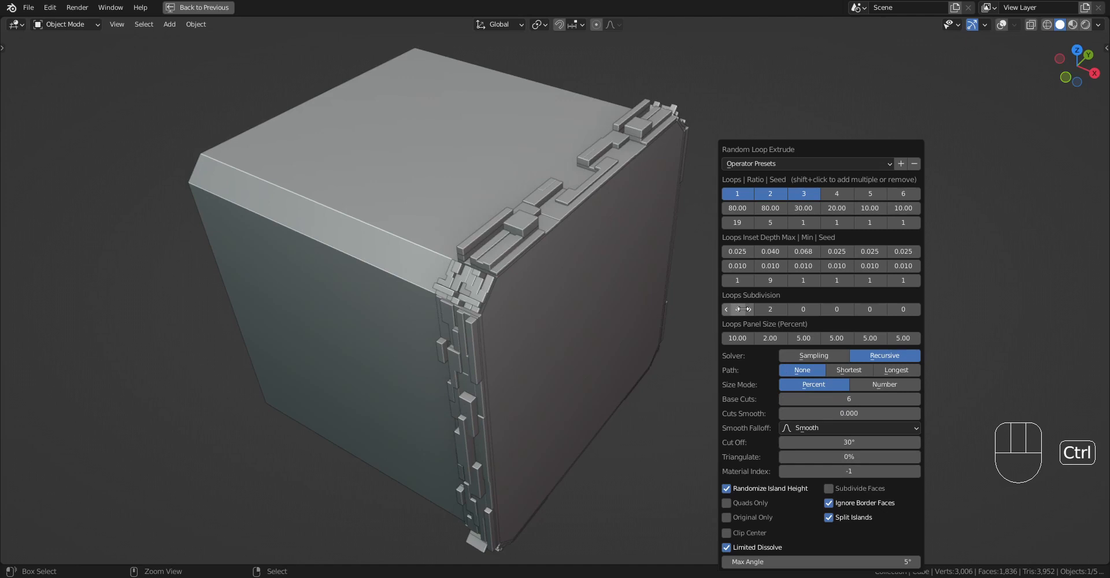
- Try different subdivision levels for loops 1 and 2, ending at 3 for both
scroll(743, 309, "up", 4, "ctrl")
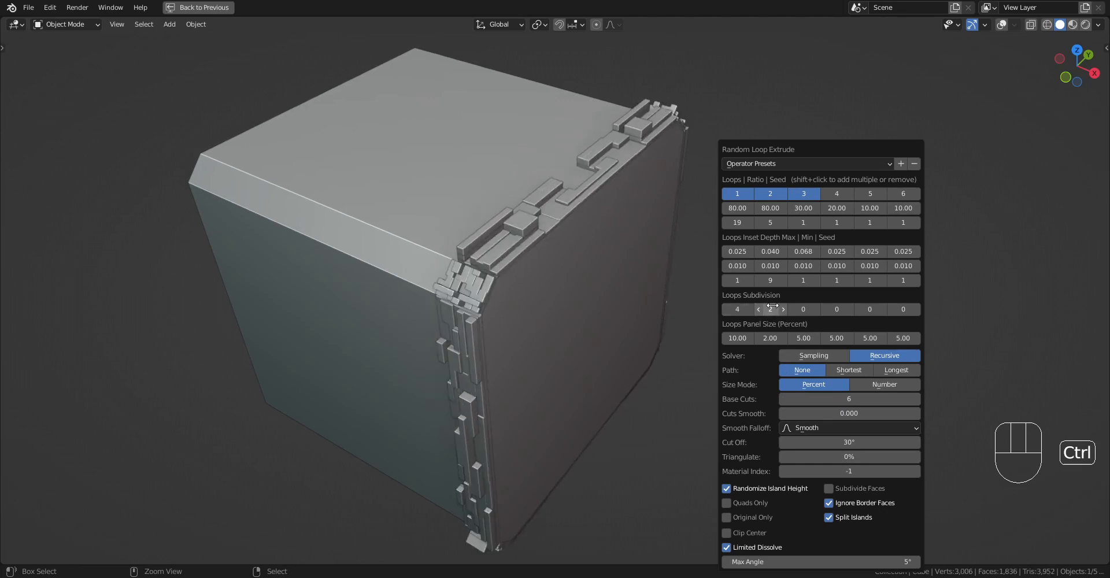
scroll(773, 309, "up", 1, "ctrl")
scroll(772, 307, "up", 1, "ctrl")
scroll(772, 307, "down", 1, "ctrl")
scroll(738, 310, "down", 1, "ctrl")
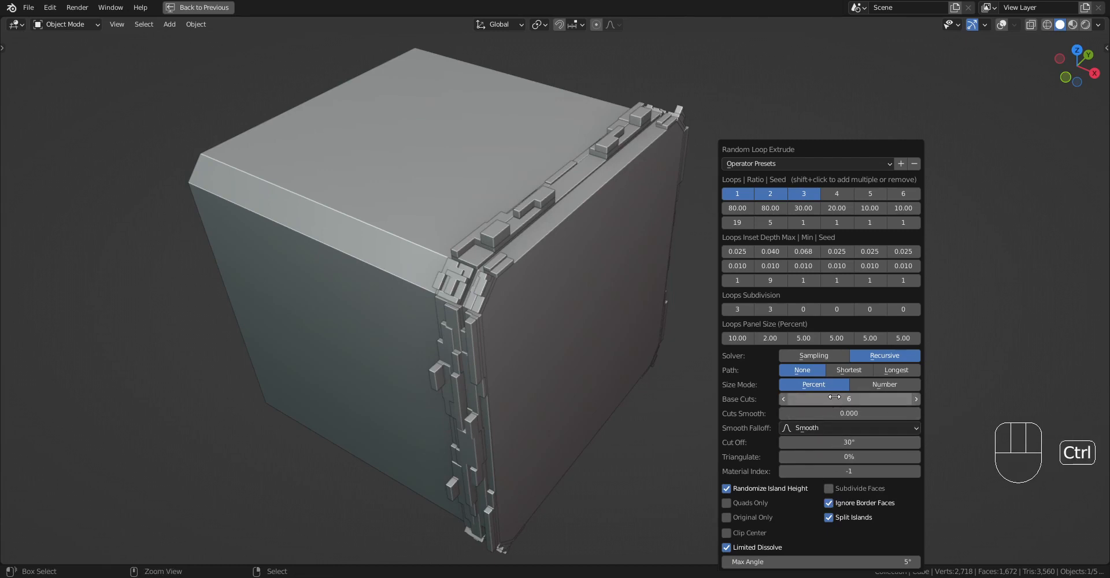
- Set the base cuts to 2 and the subdivision of loops 1 and 2 to 1
scroll(833, 397, "down", 3, "ctrl")
scroll(834, 398, "down", 1, "ctrl")
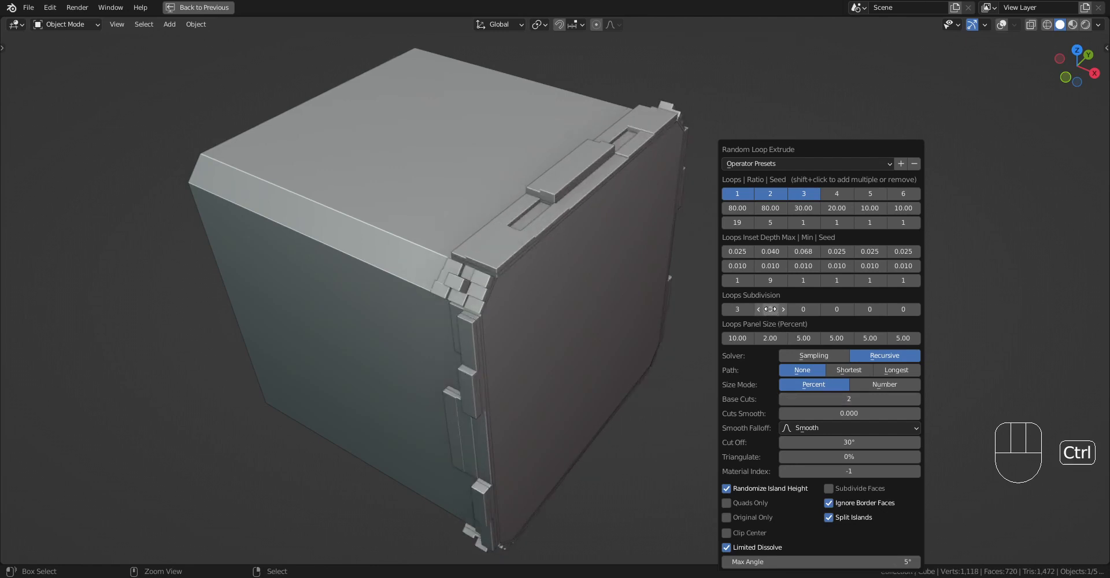
scroll(750, 309, "down", 2, "ctrl")
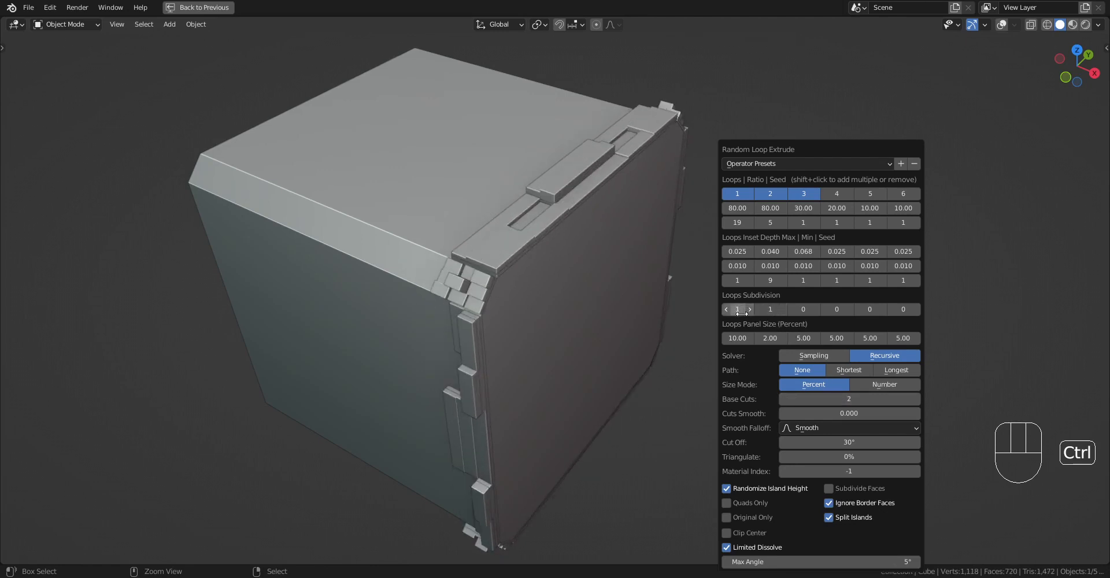
- Turn Subdivide Faces back on and inspect the panelled strip more closely
left_click(830, 494)
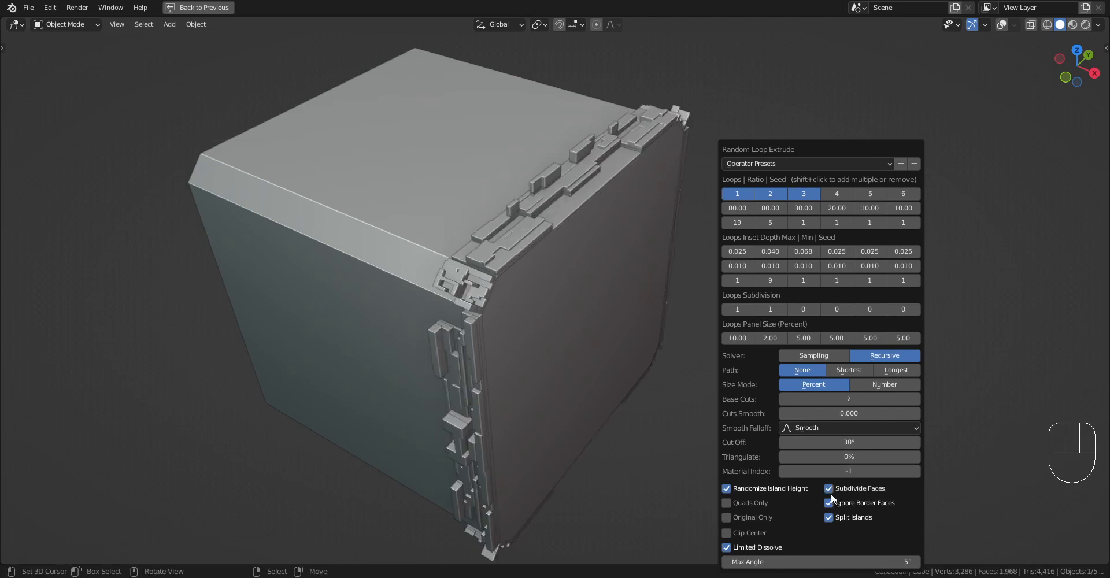
mouse_move(595, 393)
middle_mouse_down()
mouse_move(692, 327)
mouse_move(597, 392)
middle_mouse_up()
scroll(597, 392, "up", 2)
- Reopen the loop extrude settings and try 3 base cuts and a loop 1 subdivision of 2, restoring 2 and 1
key("F9")
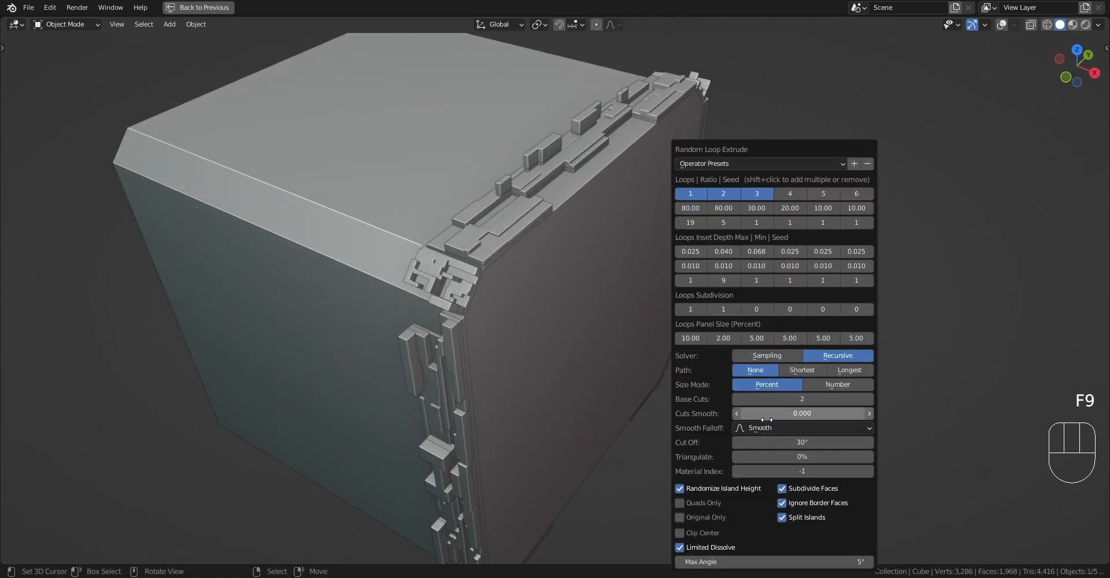
scroll(789, 400, "up", 1, "ctrl")
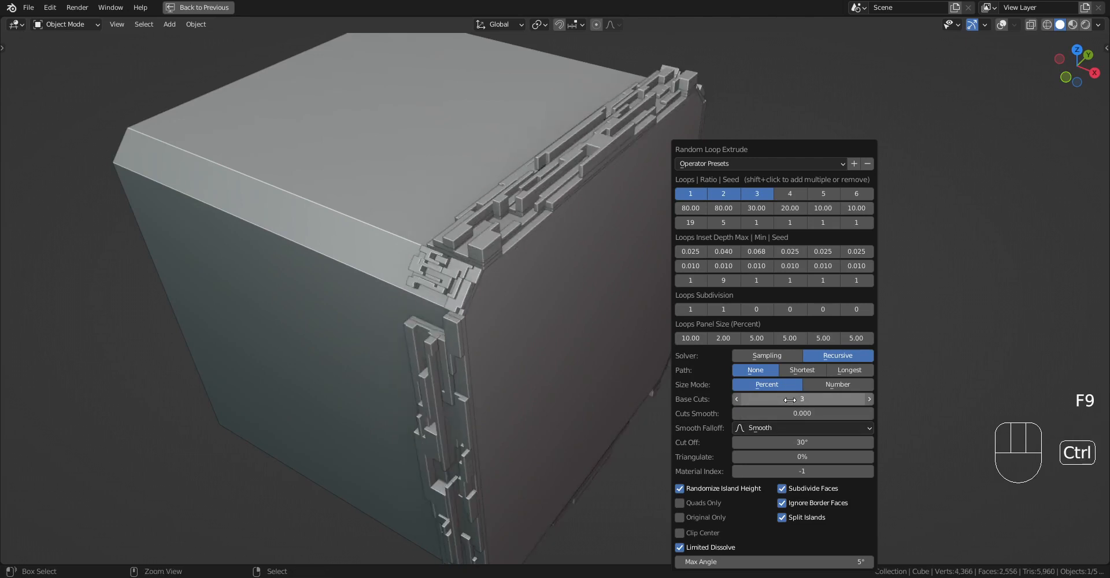
scroll(789, 399, "down", 1, "ctrl")
scroll(691, 309, "up", 1, "ctrl")
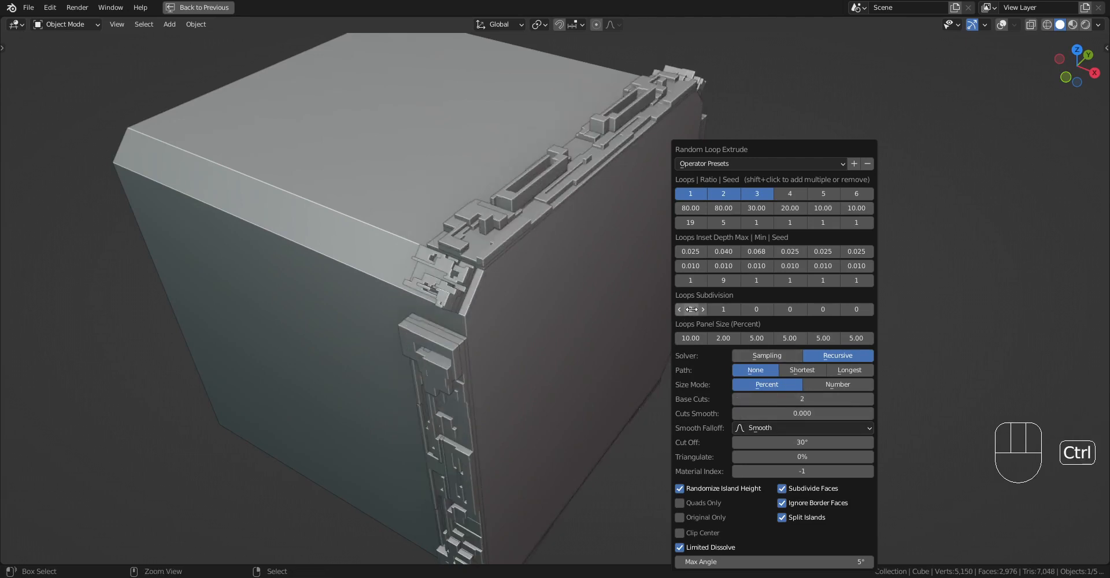
scroll(692, 310, "down", 1, "ctrl")
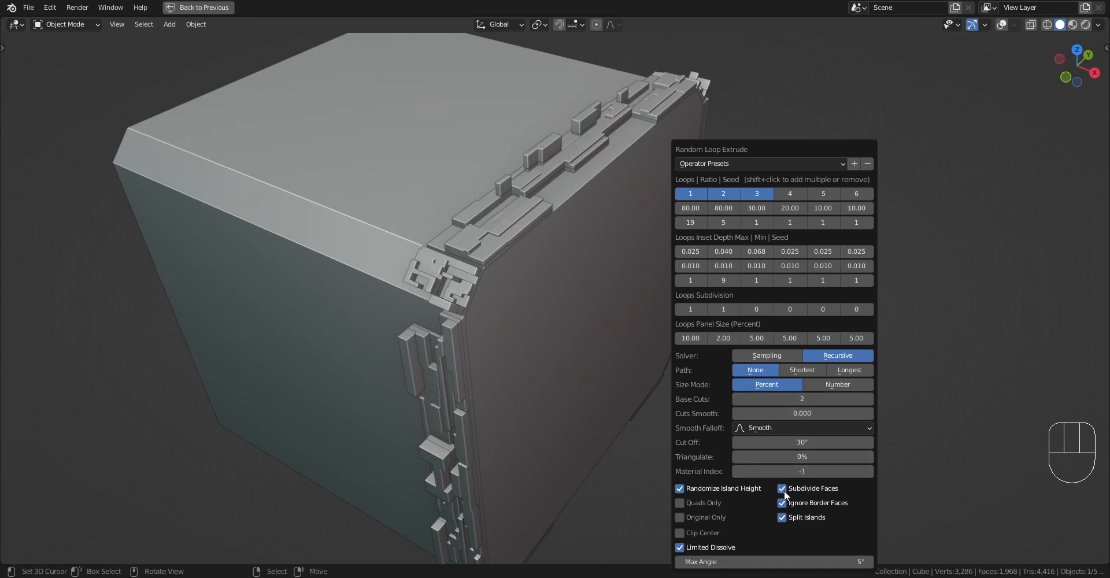
- Switch loop 2's subdivision between 2 and 1 to compare the panelling, ending at 1
scroll(722, 309, "up", 1, "ctrl")
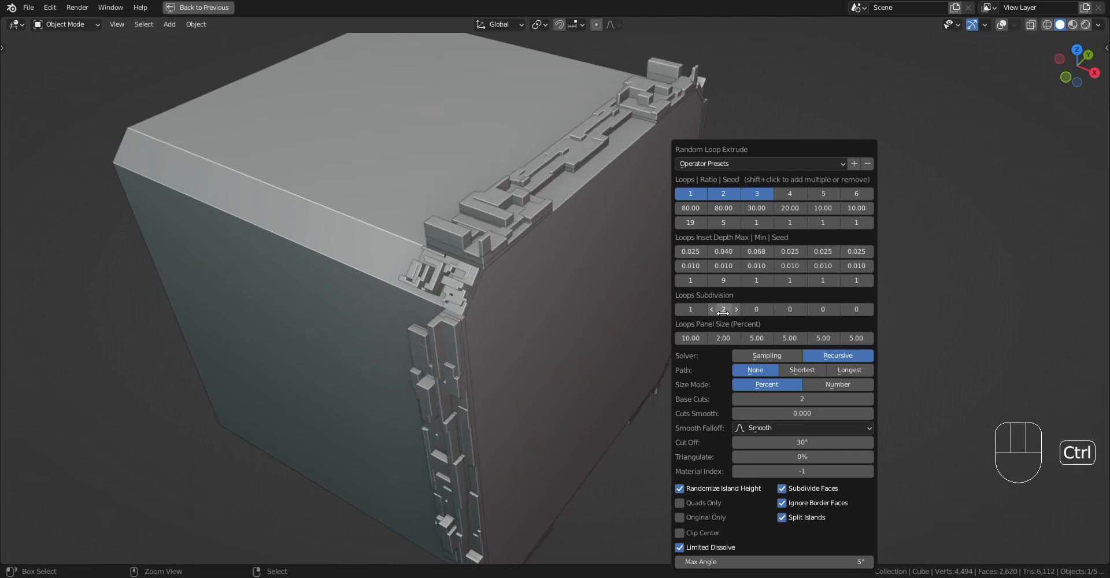
scroll(722, 313, "down", 1, "ctrl")
scroll(722, 313, "up", 1, "ctrl")
scroll(722, 313, "down", 1, "ctrl")
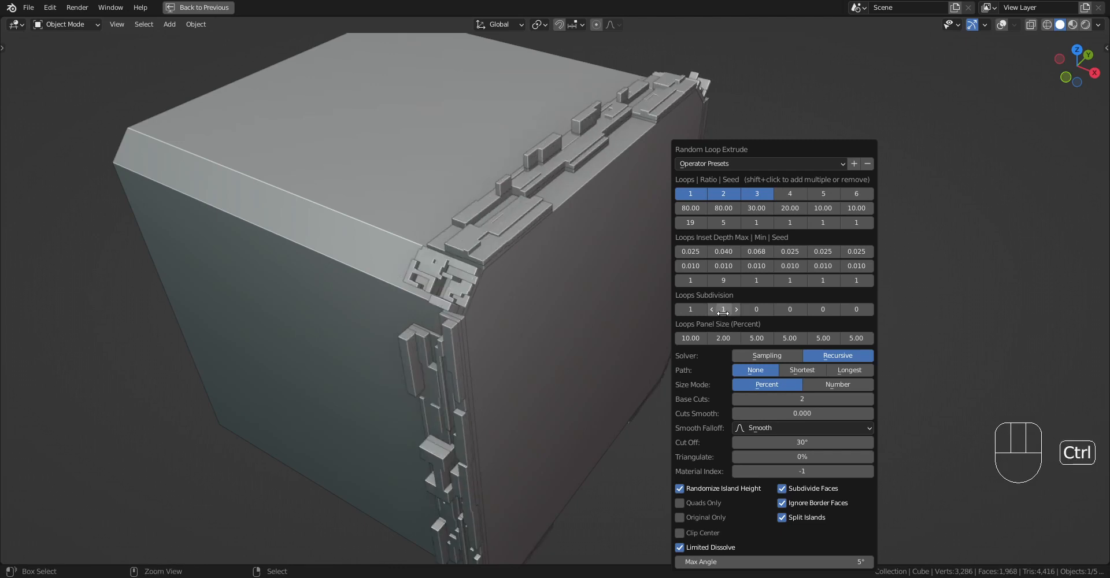
- Load the saved operator preset 001, and undo the whole loop extrude on the cube
left_click(741, 163)
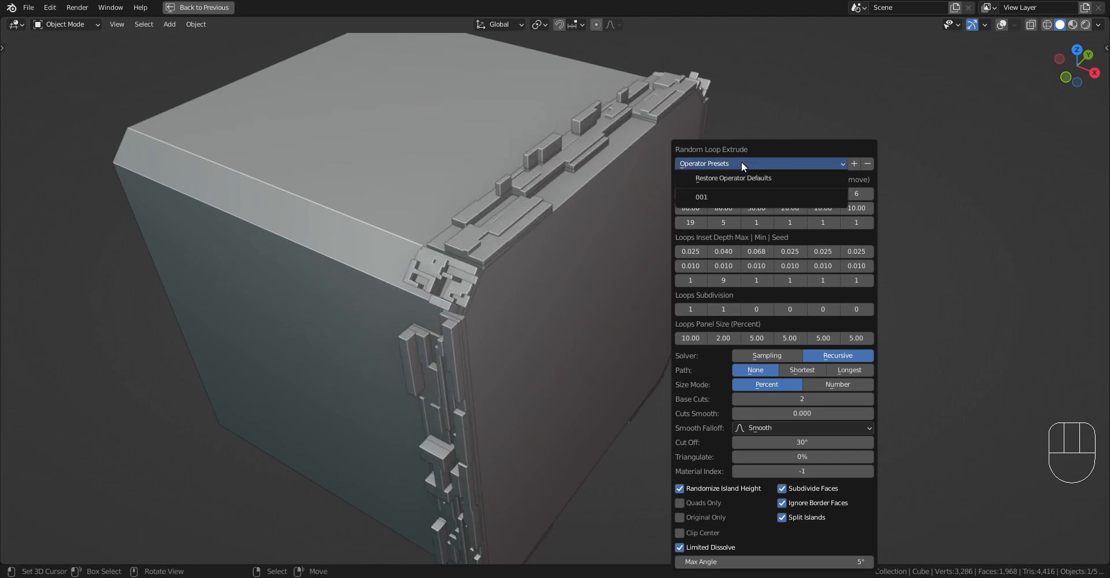
left_click(740, 192)
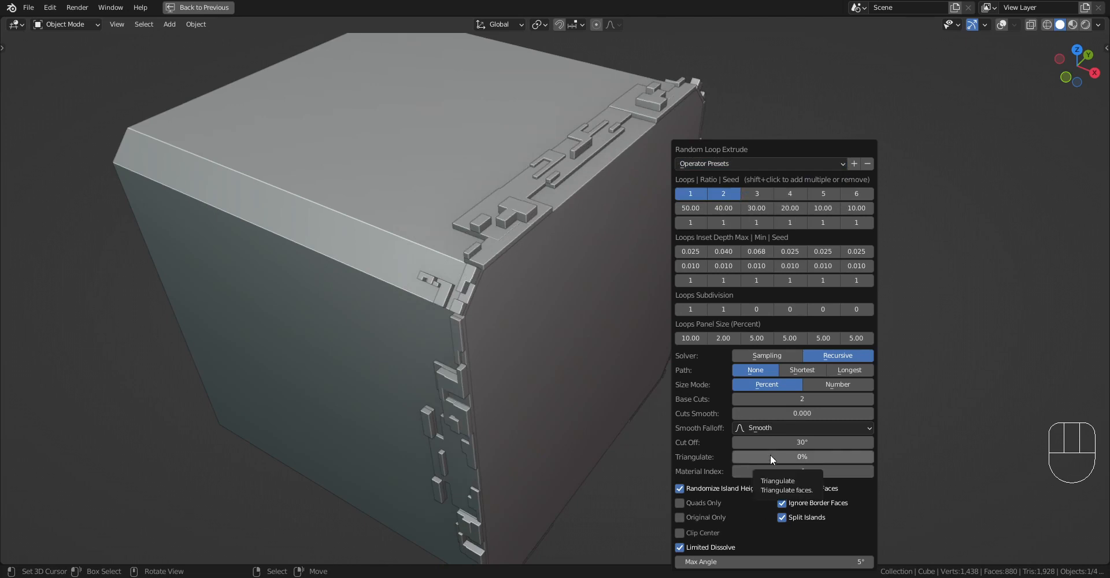
key("ctrl+z")
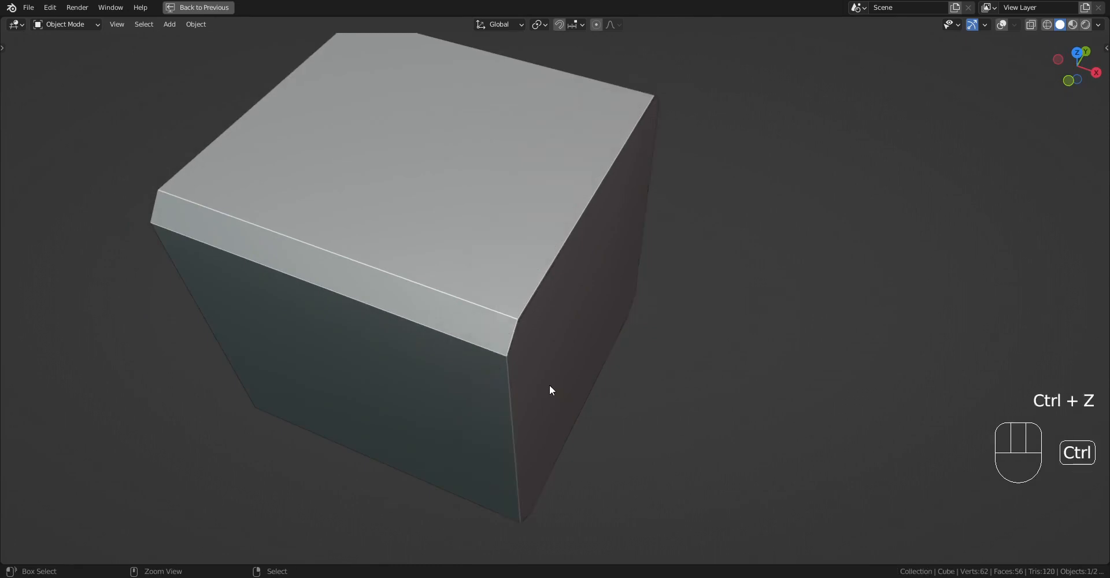
- Enter Edit Mode with overlays shown, and cut an edge loop across the top strip close to the bevelled corner
key("Tab")
key("shift+alt+z")
middle_click_drag(531, 327, 523, 322)
key("ctrl+r")
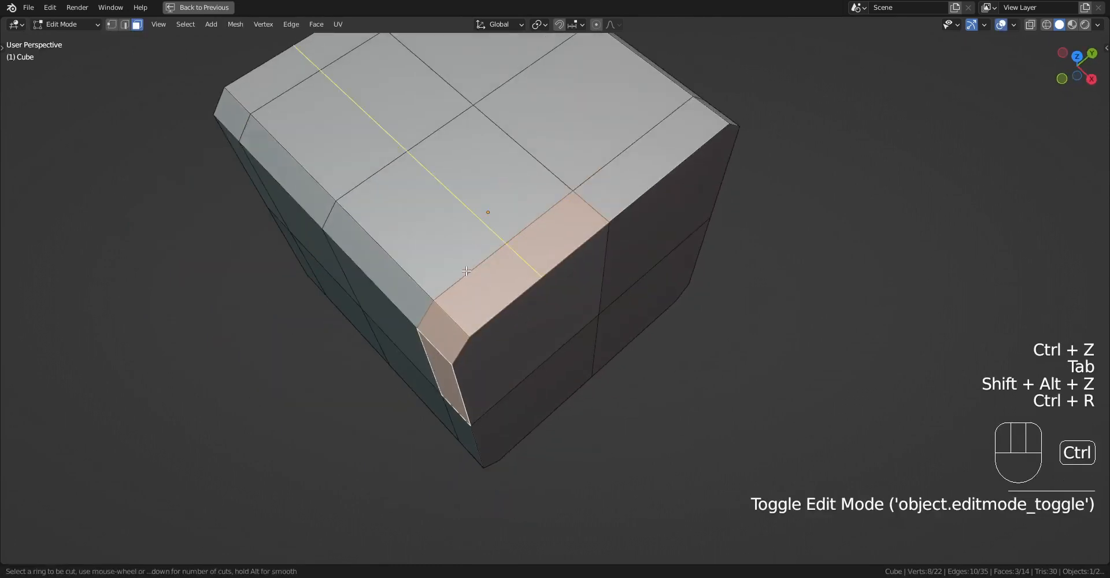
left_click(440, 297)
left_click(431, 311)
- Triangulate the small top face next to the bevelled corner
key("3")
left_click(466, 306, "ctrl")
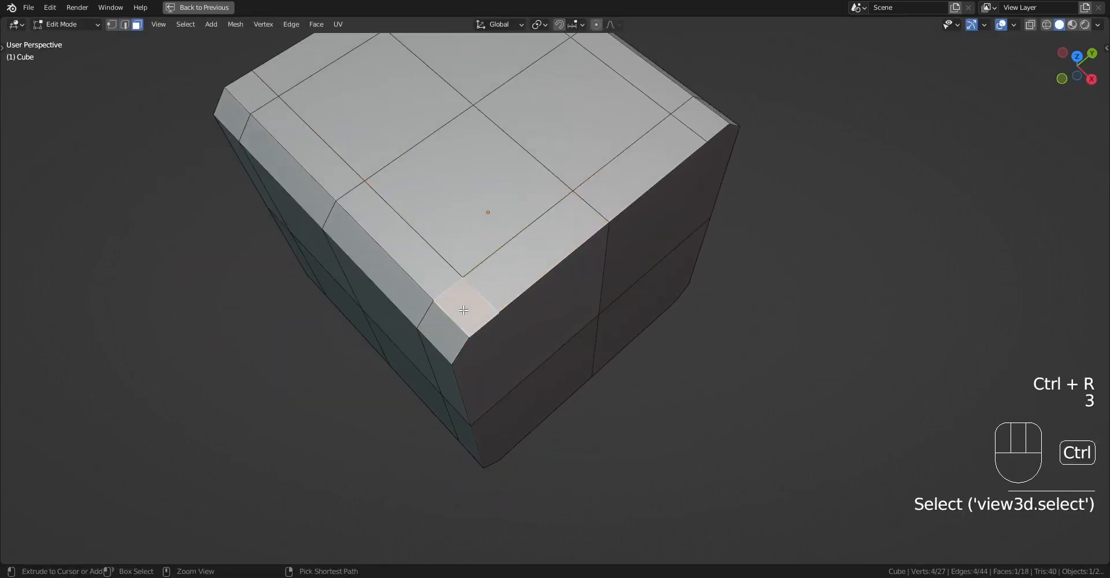
key("ctrl+t")
- Clear the selection and select the long top strip face, both corner triangles, the bevel face and the side strip face
key("alt+a")
right_click(502, 276)
right_click(480, 305, "shift")
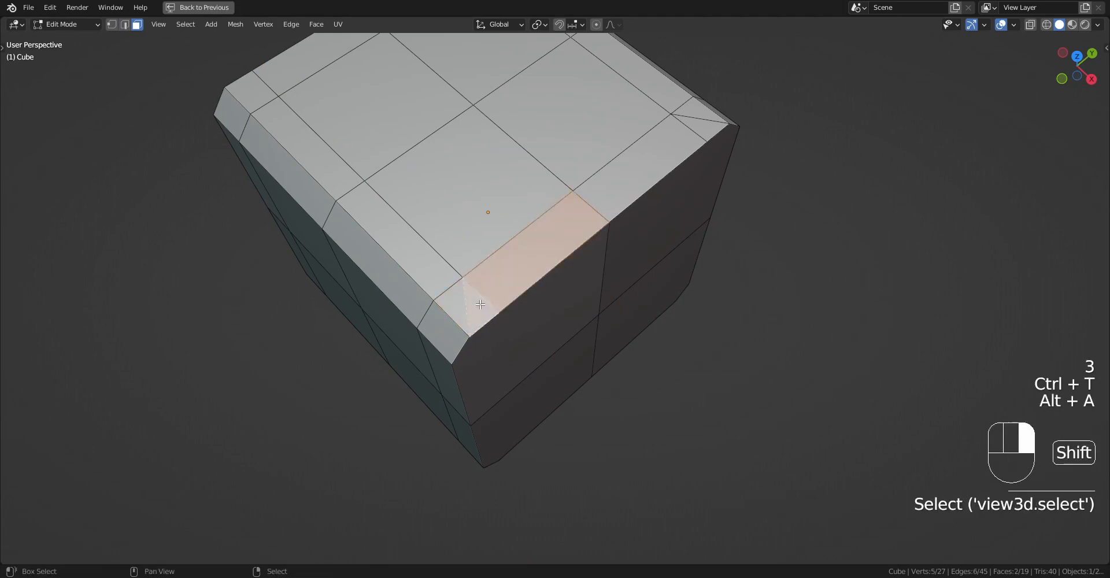
right_click(454, 303, "shift")
right_click(456, 327, "shift")
middle_click_drag(456, 328, 460, 290)
right_click(464, 345, "shift")
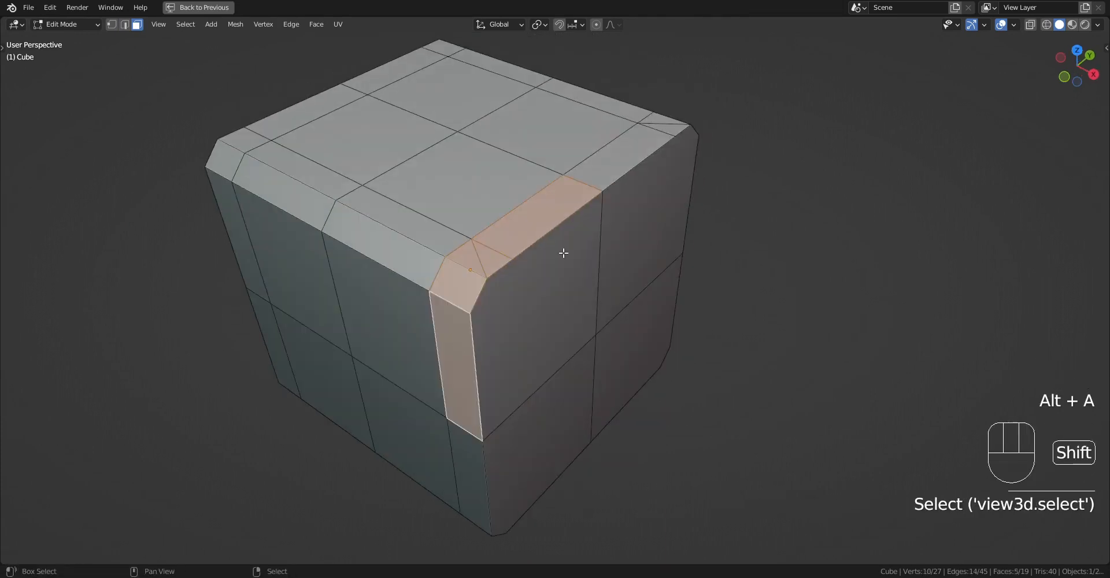
- Run Random Panels on the cube's selected faces from Object Mode with 7 subdivision cuts and a 100% panel size
middle_click_drag(563, 250, 570, 289)
key("Tab")
key("shift+q")
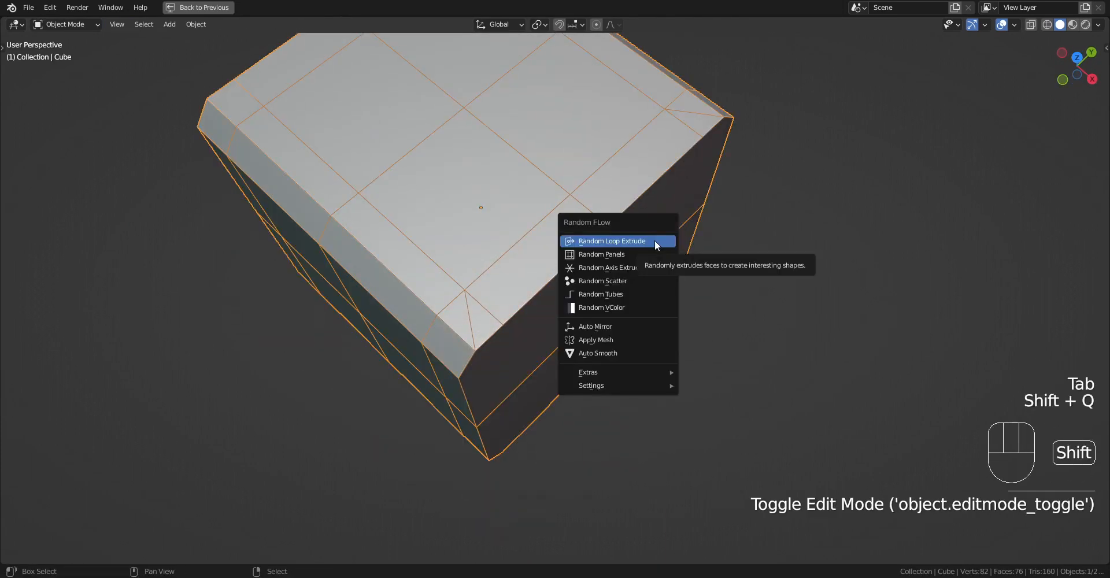
left_click(654, 253)
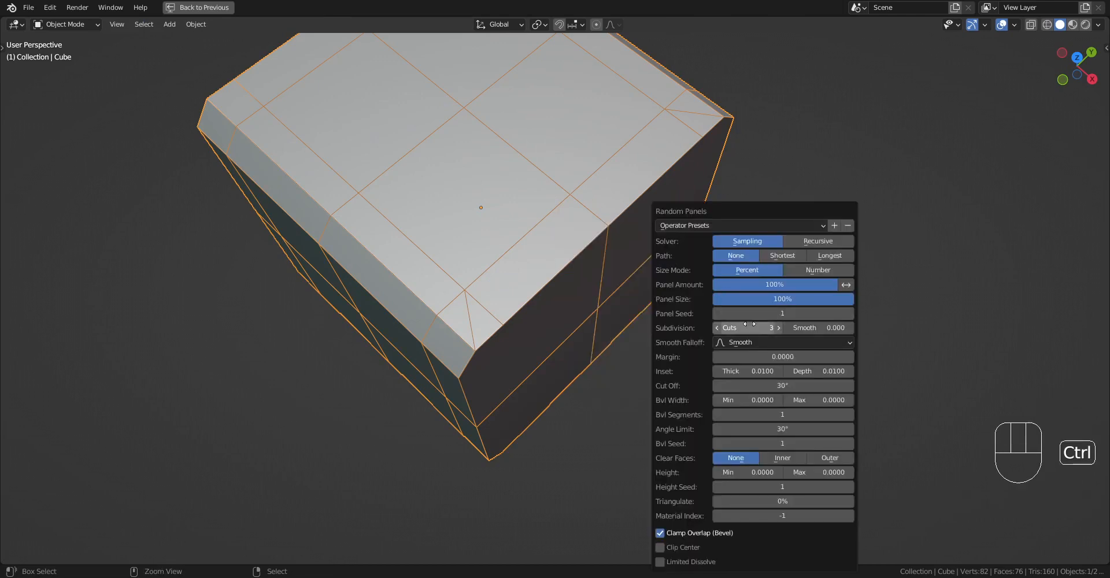
scroll(749, 323, "up", 4, "ctrl")
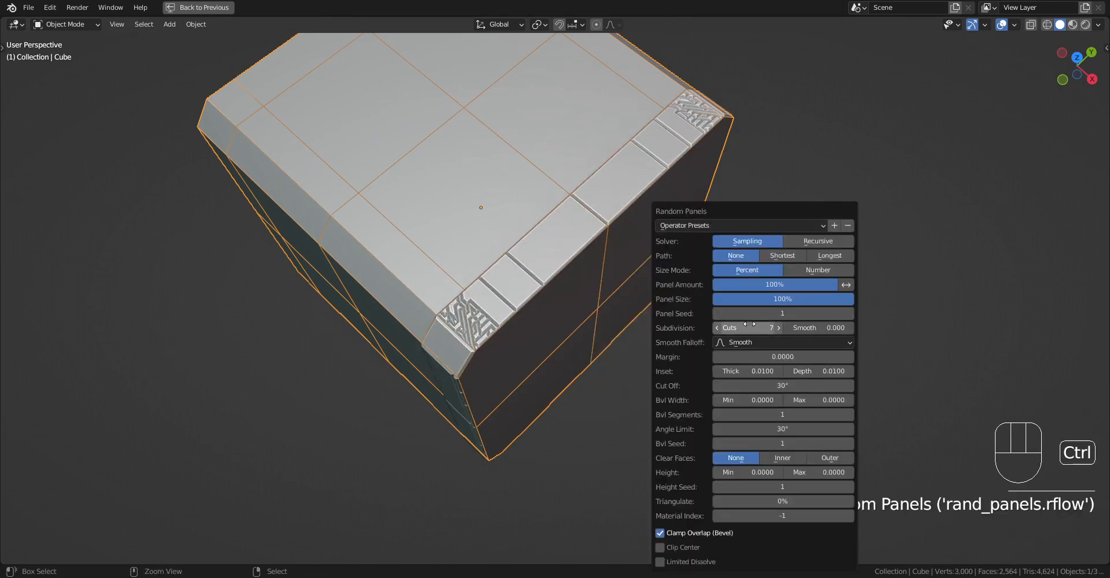
left_click_drag(750, 299, 667, 298)
left_click_drag(713, 299, 853, 299)
- Reopen the Random Panels settings and set 4 subdivision cuts and an inset thickness of 0.0041
scroll(538, 294, "up", 3)
middle_click_drag(510, 303, 630, 293, "shift")
key("F9")
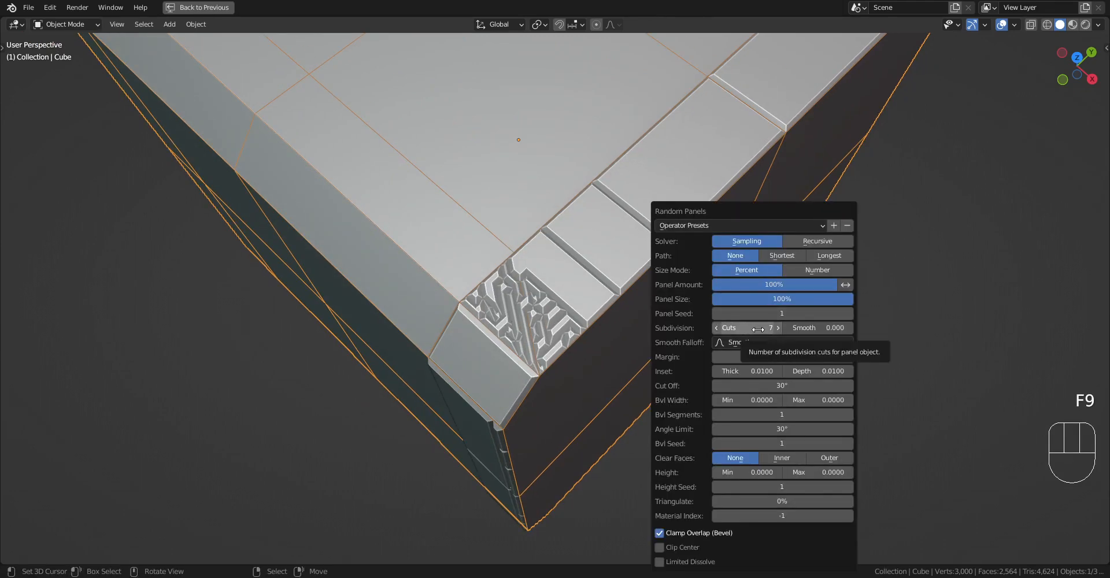
scroll(758, 329, "down", 6, "ctrl")
scroll(758, 329, "up", 3, "ctrl")
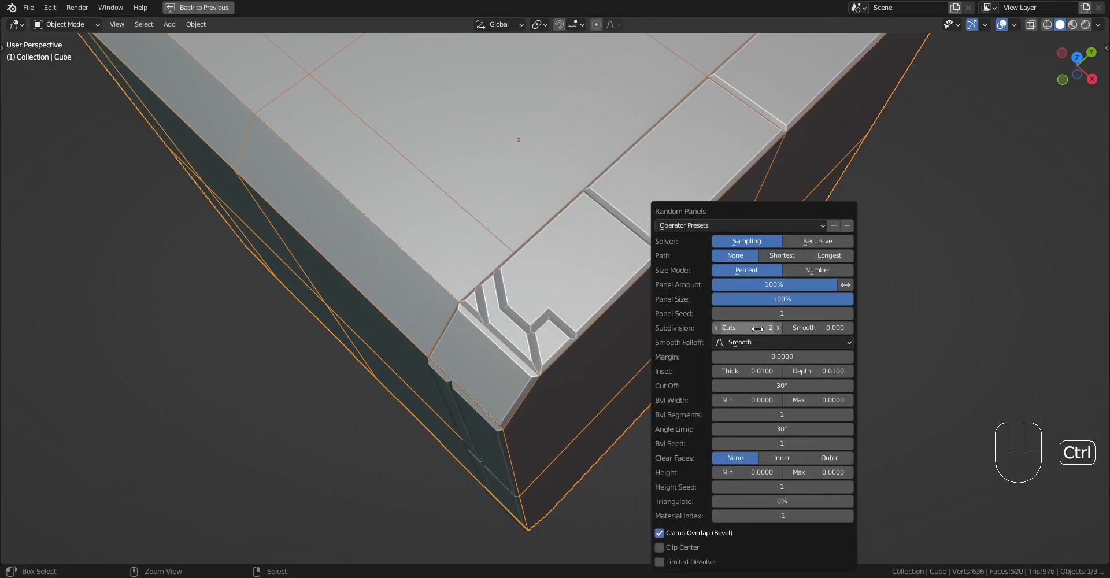
left_click_drag(764, 371, 746, 371, "shift")
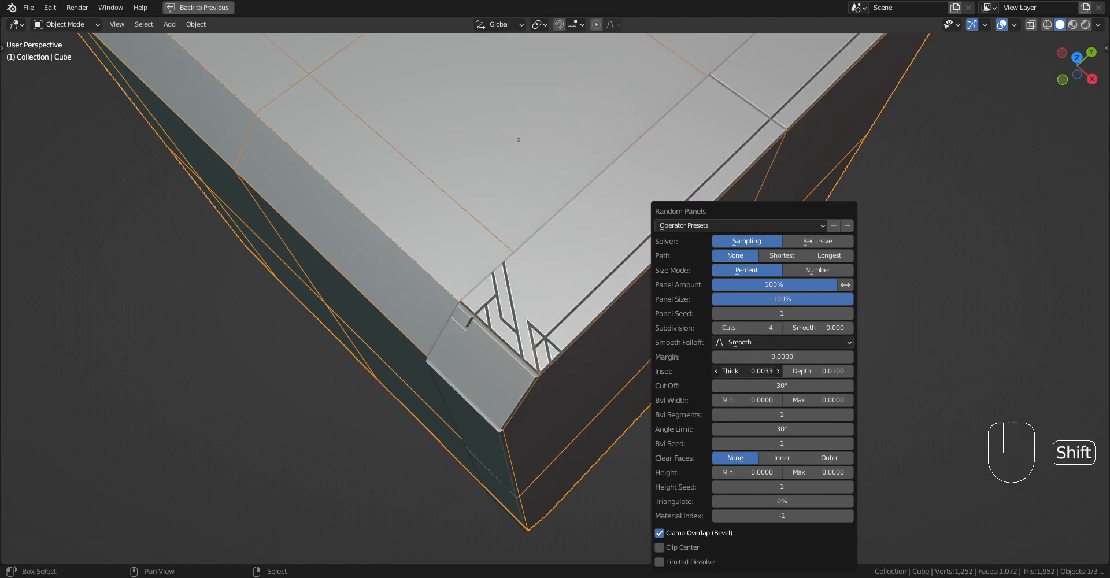
- Switch the panel solver to Recursive at 100% panel size and set the panel seed to 8
left_click(812, 241)
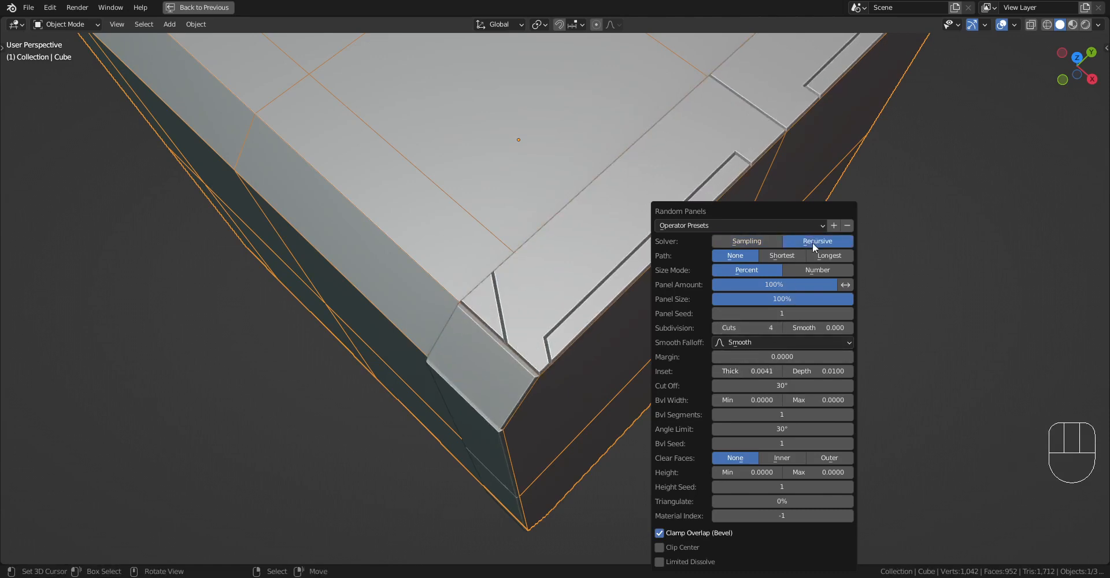
mouse_move(842, 299)
left_mouse_down()
mouse_move(713, 299)
mouse_move(851, 299)
left_mouse_up()
scroll(796, 312, "up", 8, "ctrl")
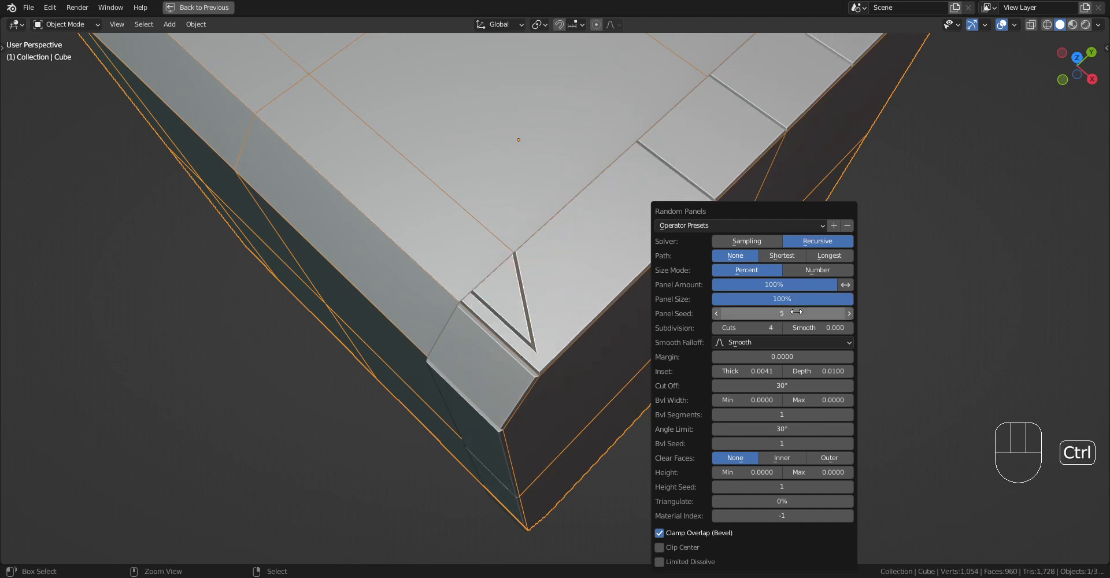
scroll(795, 312, "up", 1, "ctrl")
- Restore the Random Panels defaults and set panel size 9%, panel seed 3, 4 subdivision cuts and inset thickness 0.0055
left_click(760, 226)
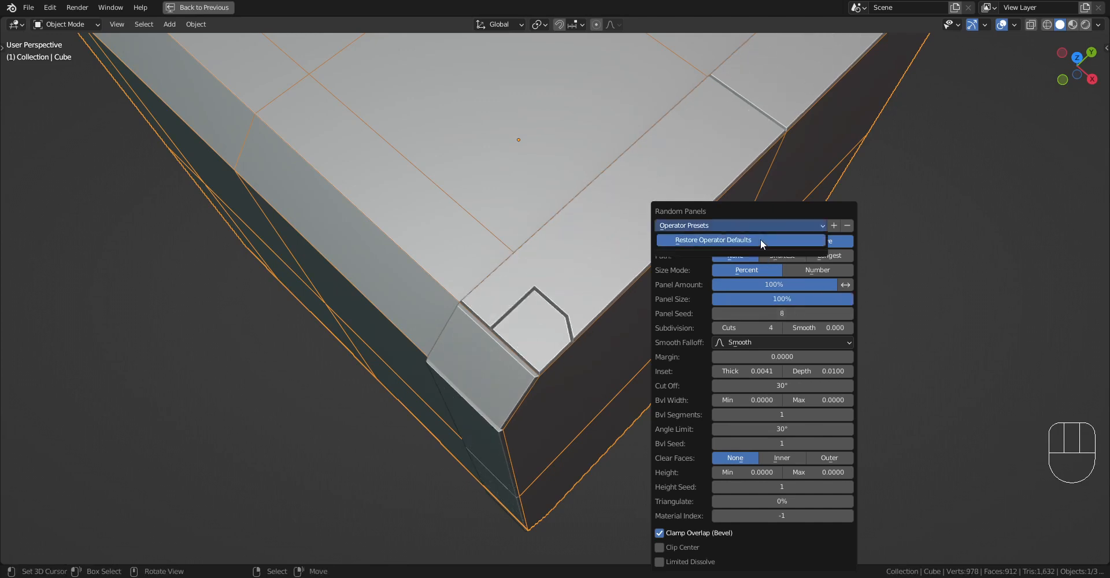
left_click(761, 239)
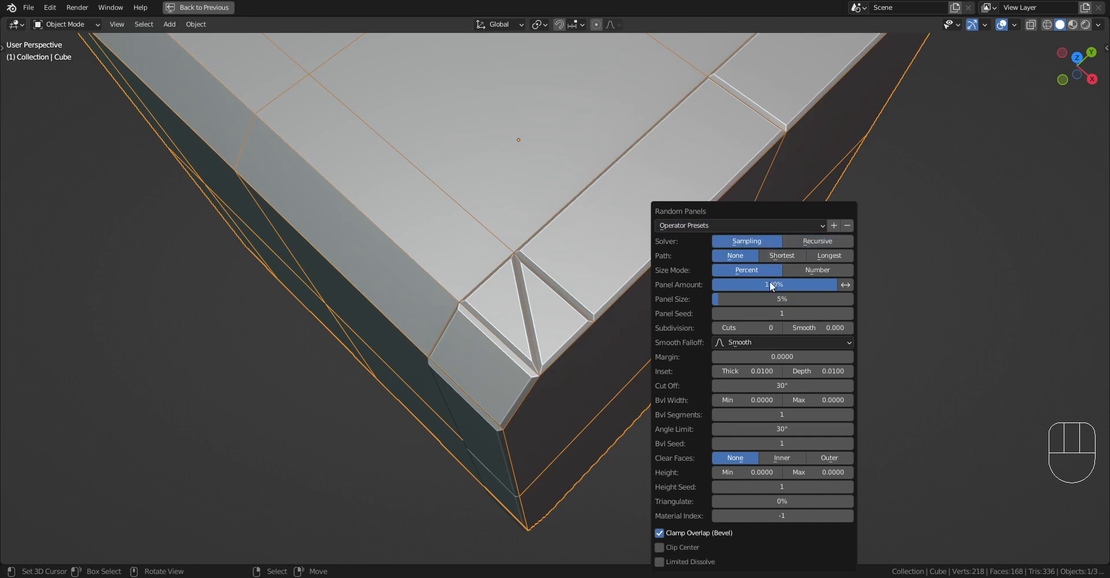
left_click_drag(773, 299, 724, 298)
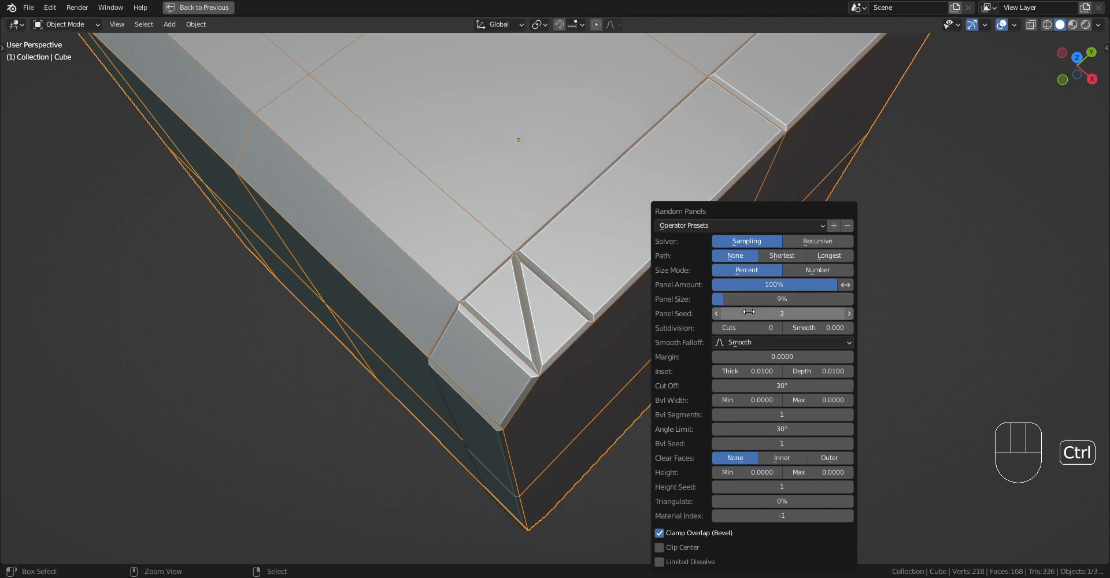
scroll(749, 323, "up", 5, "ctrl")
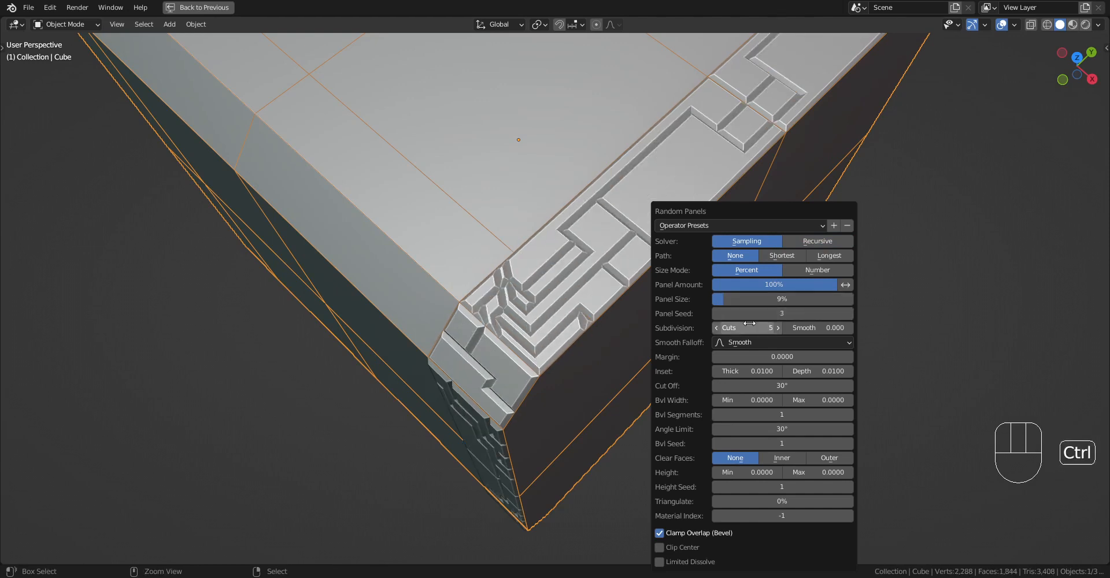
scroll(749, 323, "down", 1, "ctrl")
scroll(749, 323, "up", 1, "ctrl")
scroll(749, 323, "down", 1, "ctrl")
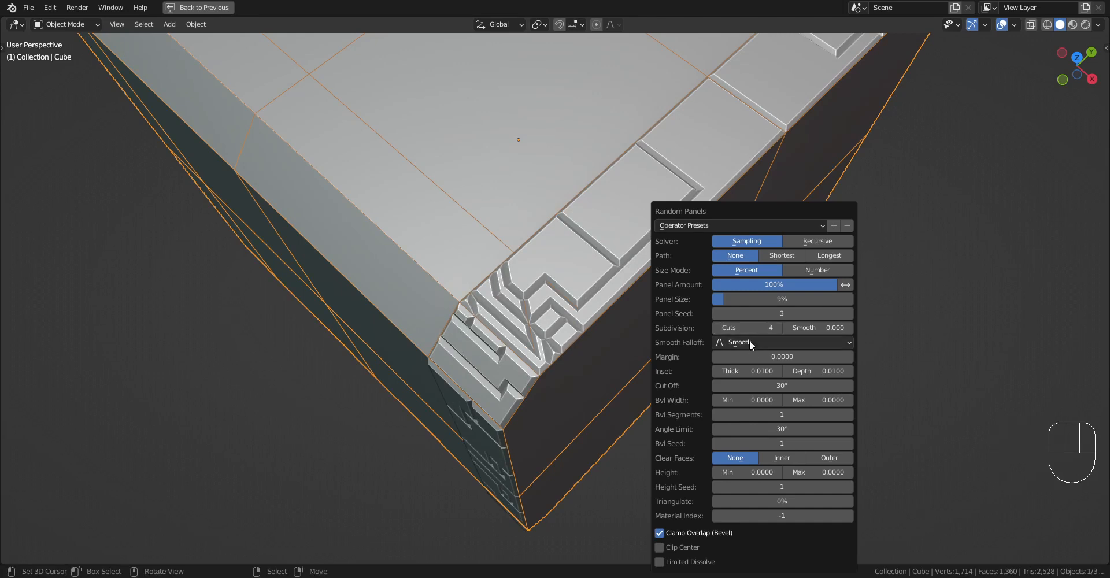
left_click_drag(750, 371, 724, 372, "shift")
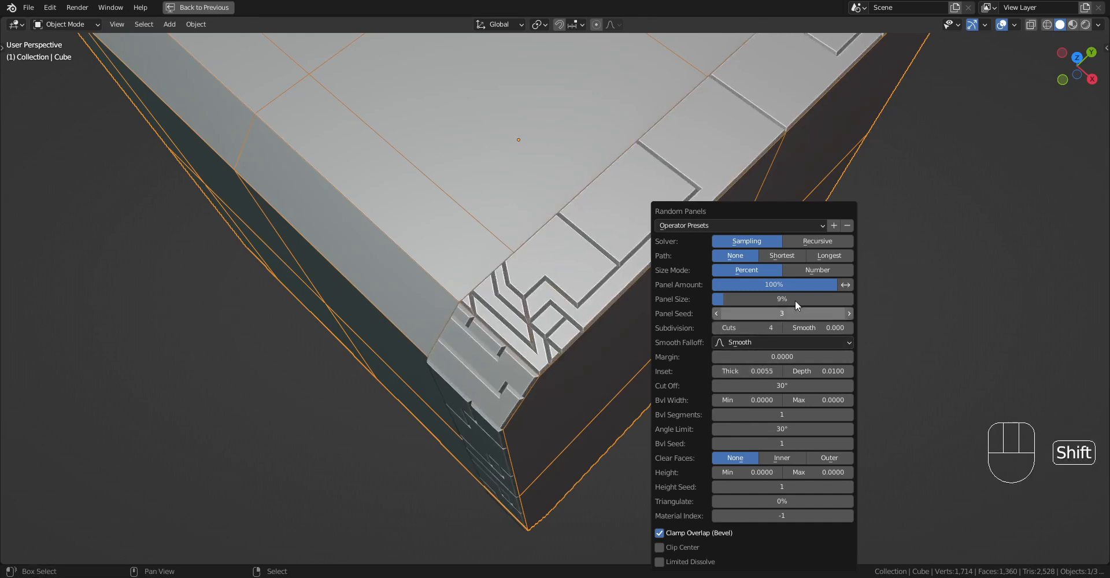
- Compare the Recursive and Sampling solvers at 9% and 25% panel size, ending on Sampling
left_click(805, 241)
left_click(765, 237)
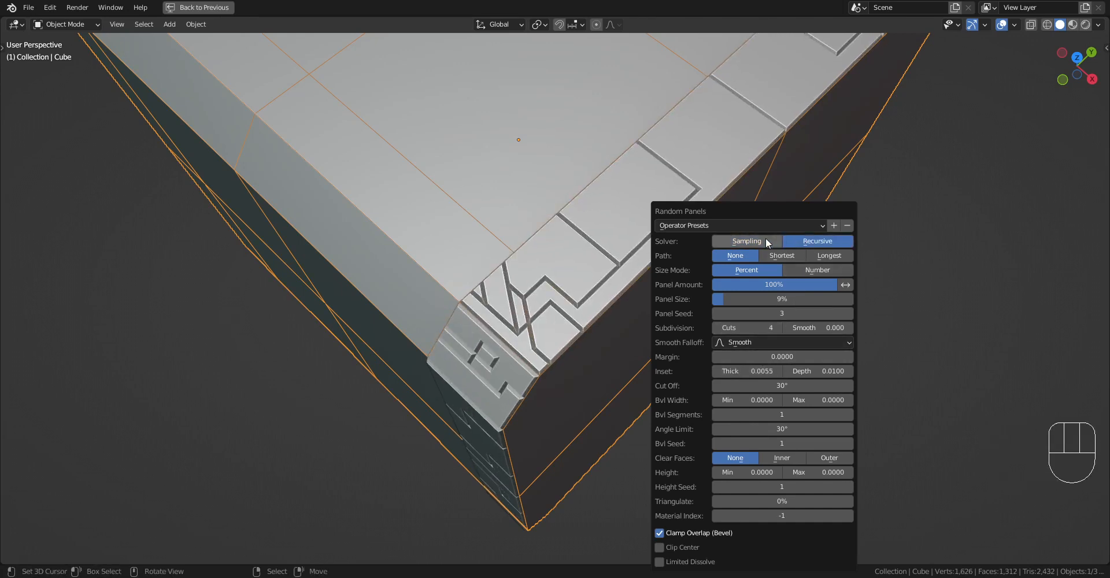
left_click(794, 241)
mouse_move(769, 298)
left_mouse_down()
mouse_move(809, 298)
mouse_move(747, 299)
left_mouse_up()
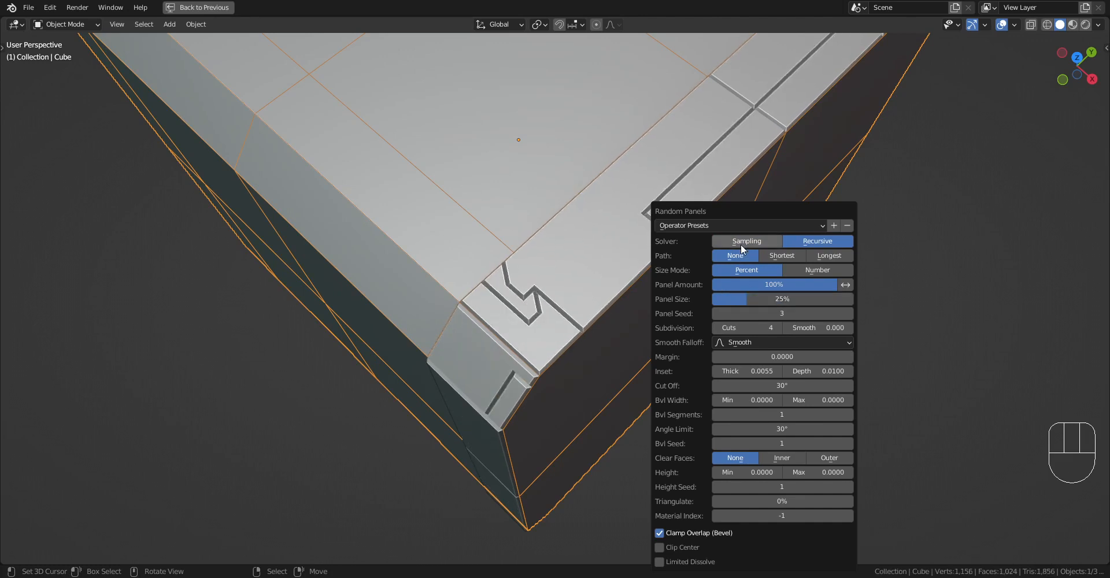
left_click(741, 244)
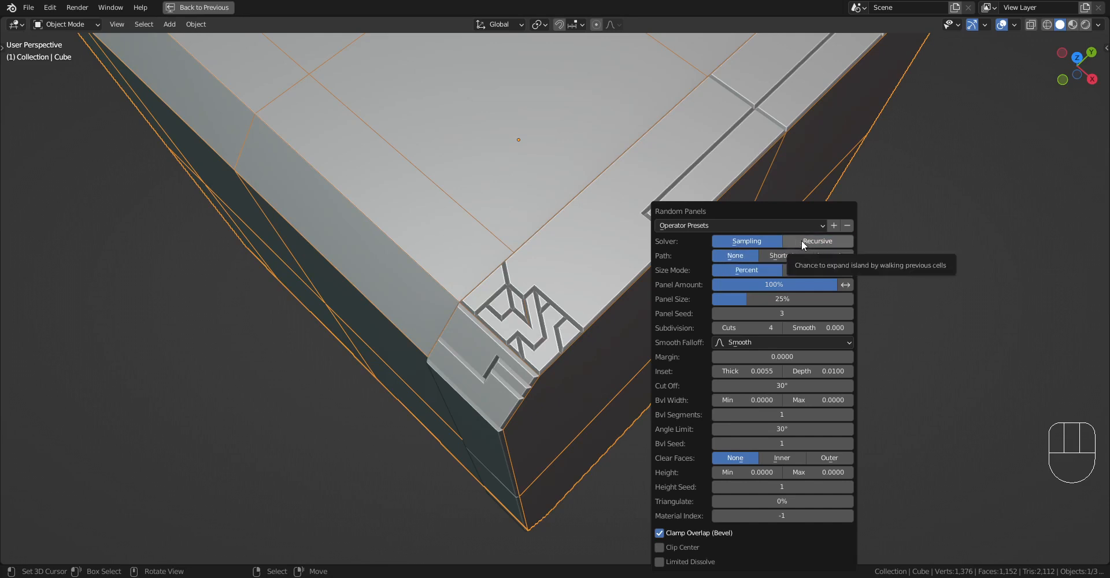
- Open the Random Loop Extrude settings to examine the solver options
key("shift+q")
left_click(659, 146)
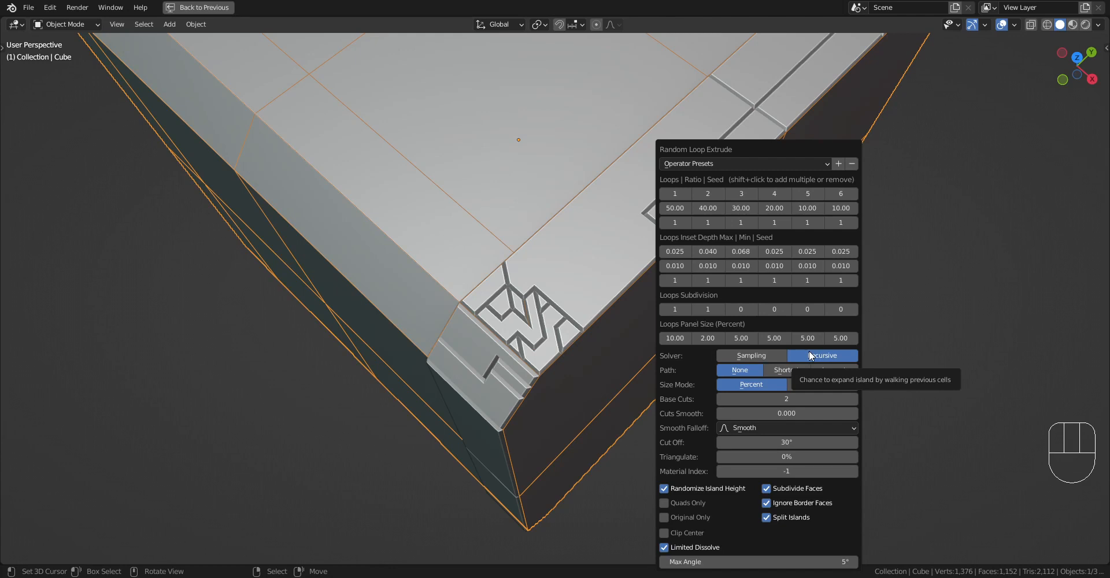
- Delete the generated panel object and select the base cube
left_click(627, 238)
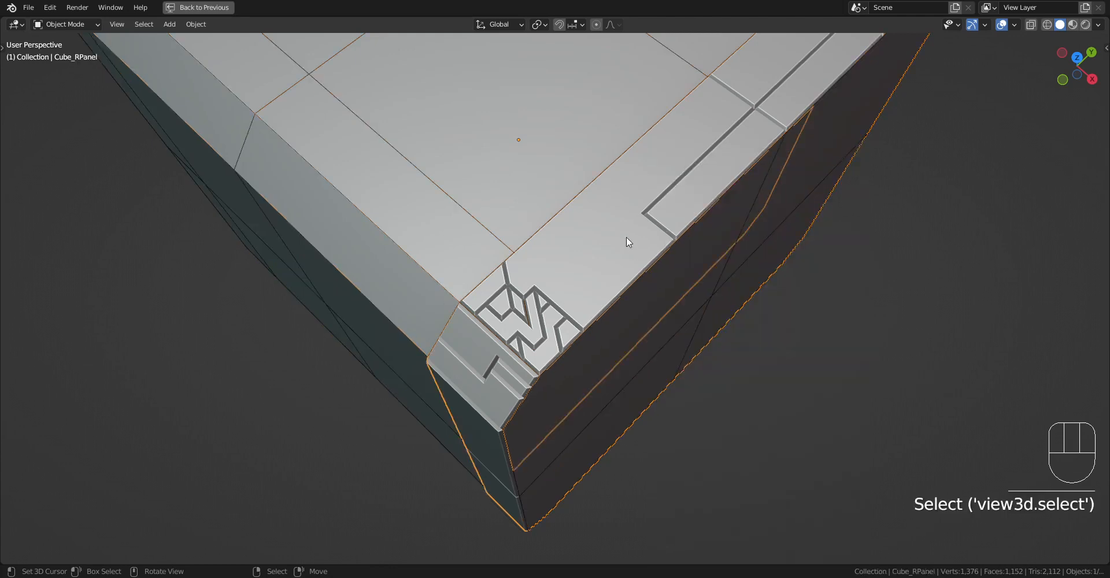
key("x")
left_click(626, 237)
left_click(626, 237)
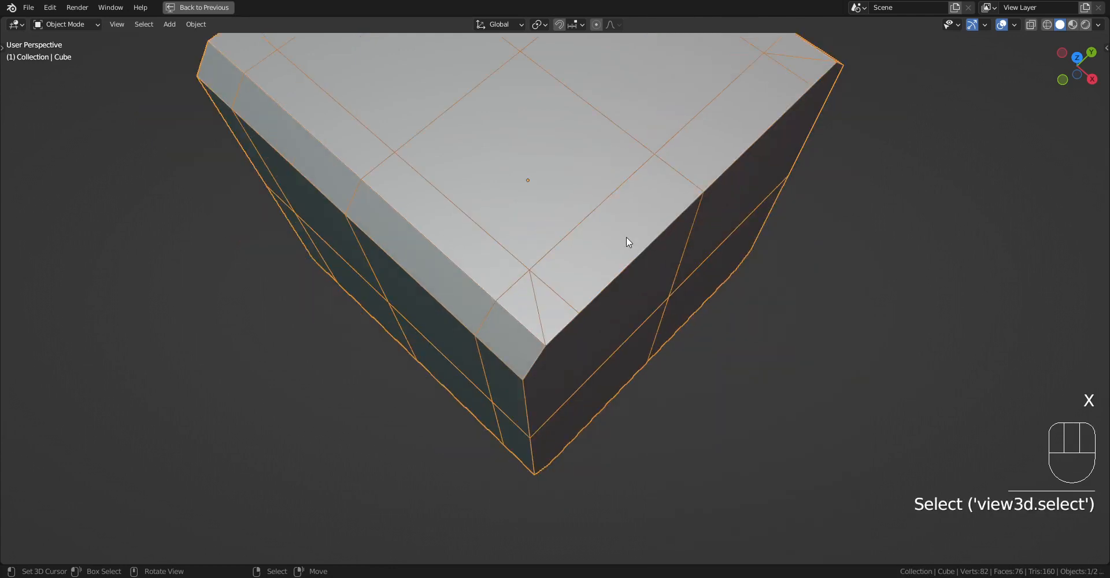
- In Edit Mode, select the cube's top strip face, both corner triangles, the adjoining bevel face and the side strip face
key("Tab")
right_click(614, 242)
right_click(549, 298, "shift")
right_click(521, 306, "shift")
right_click(502, 344, "shift")
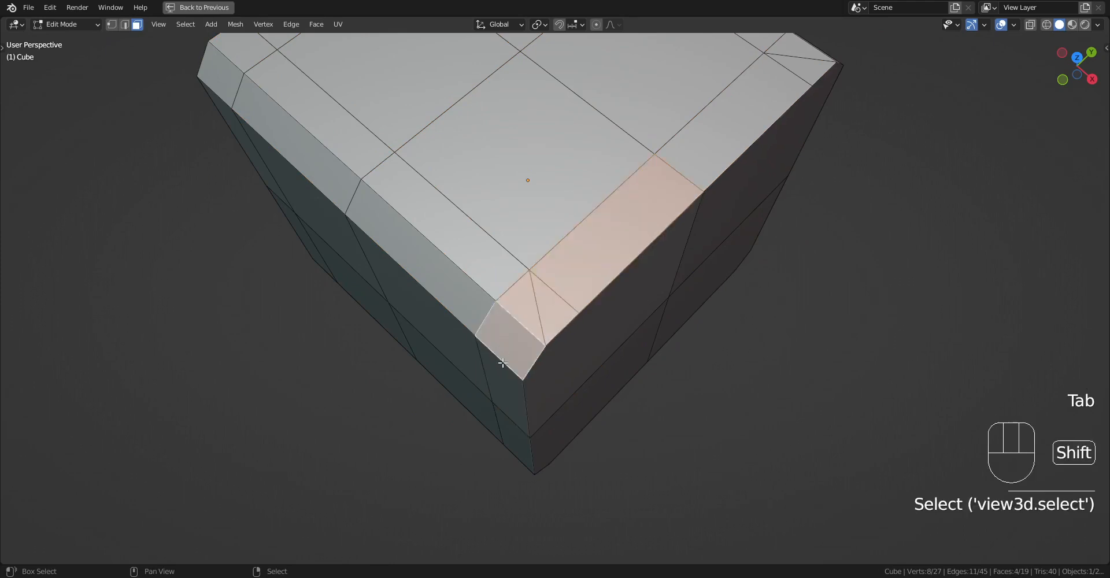
right_click(502, 362, "shift")
- Return to Object Mode and open the Random Loop Extrude settings on the cube to examine its options
key("Tab")
key("shift+q")
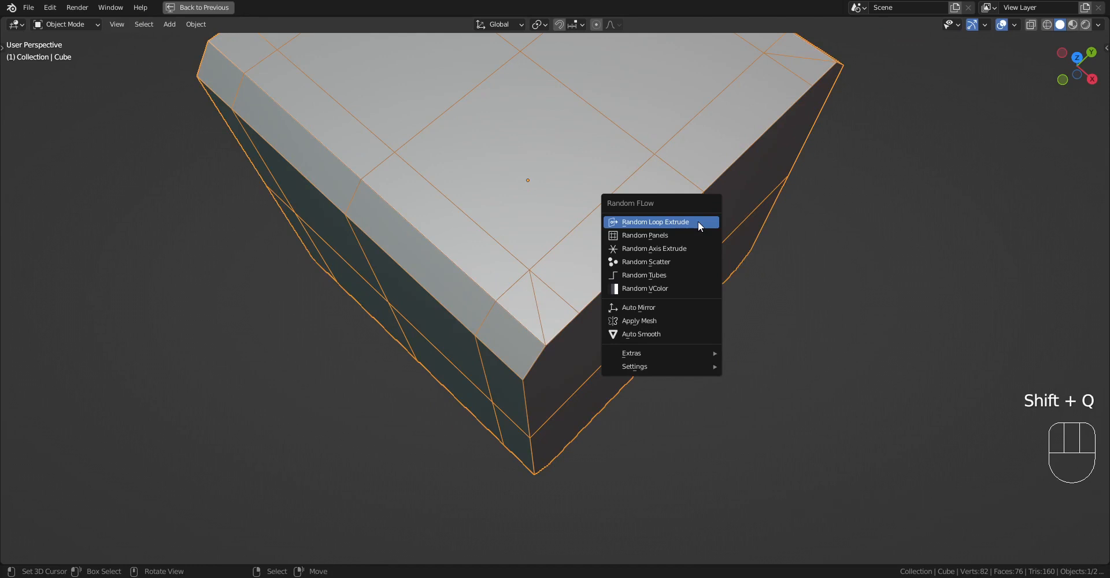
left_click(698, 222)
left_click_drag(728, 150, 733, 134)
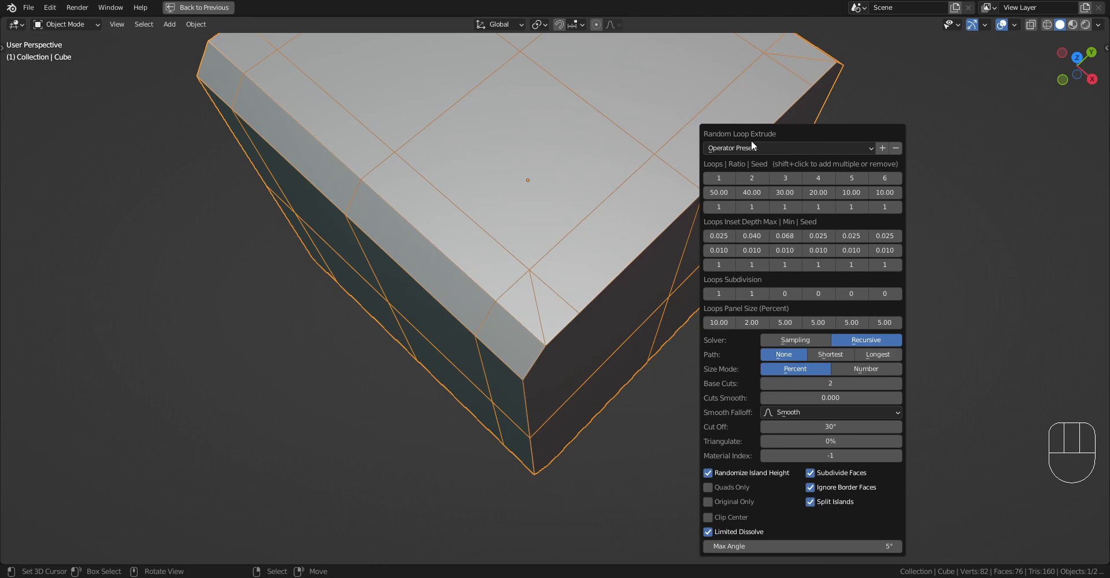
key("shift+q")
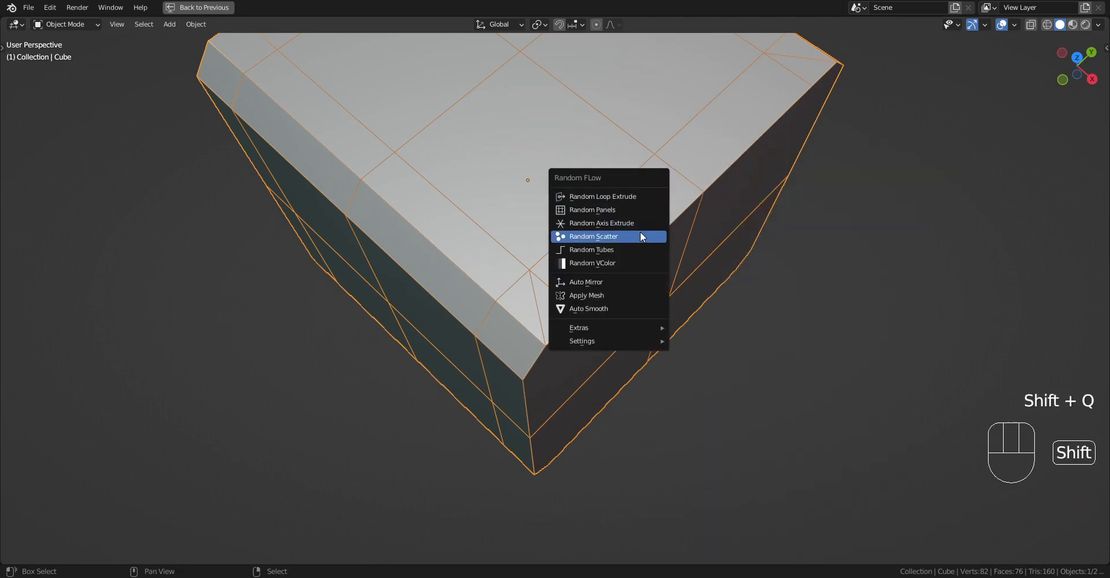
- Turn off the wireframe display on the cube in Object Mode
key("Tab")
scroll(520, 301, "down", 2)
middle_click_drag(607, 289, 634, 258)
key("Tab")
key("shift+ctrl+x")
key("shift+ctrl+x")
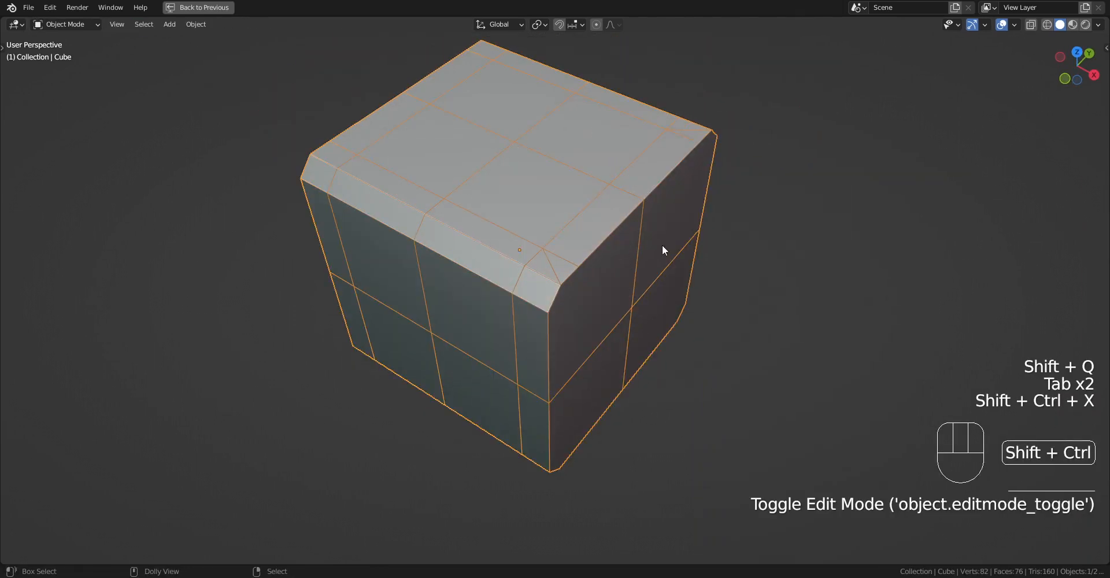
left_click(615, 308)
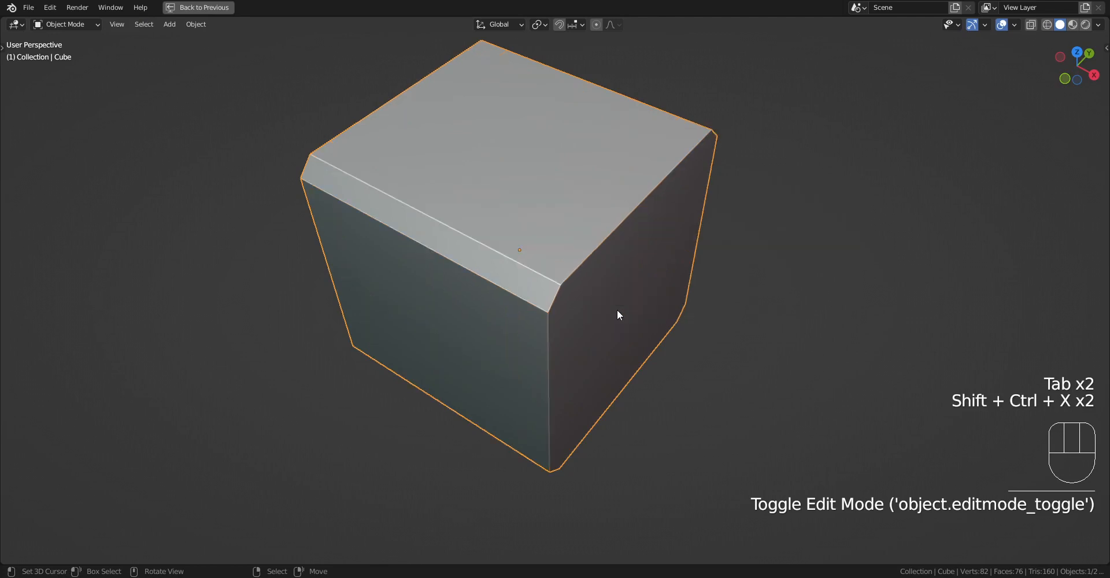
- In Edit Mode, dissolve the diagonal edge between the two corner triangles on the top face
key("Tab")
key("alt+a")
scroll(612, 306, "up", 3)
key("2")
left_click(546, 251, "alt+shift")
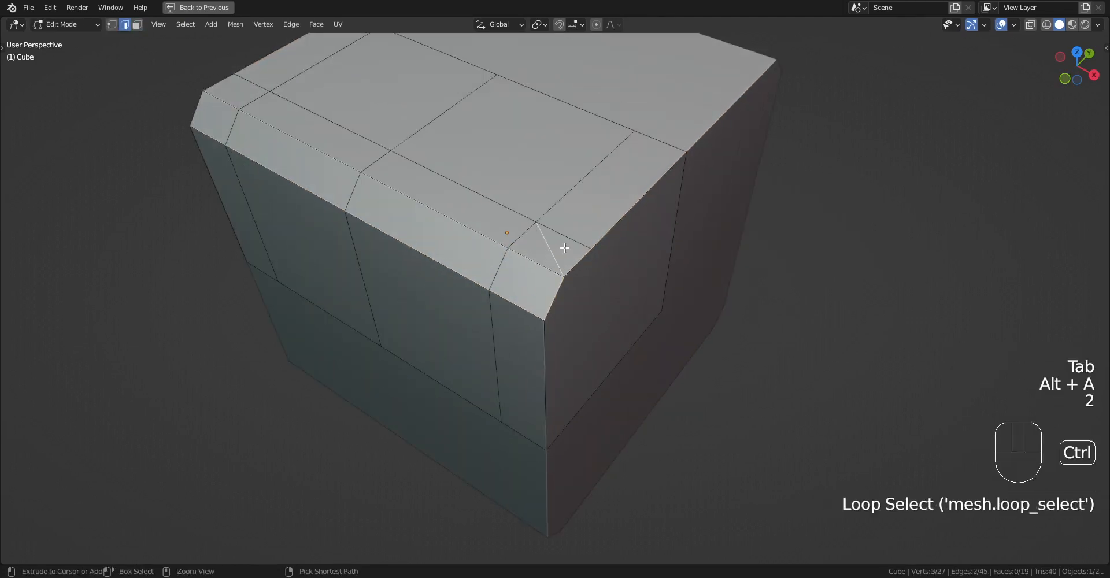
key("ctrl+x")
key("ctrl+z")
left_click(554, 250)
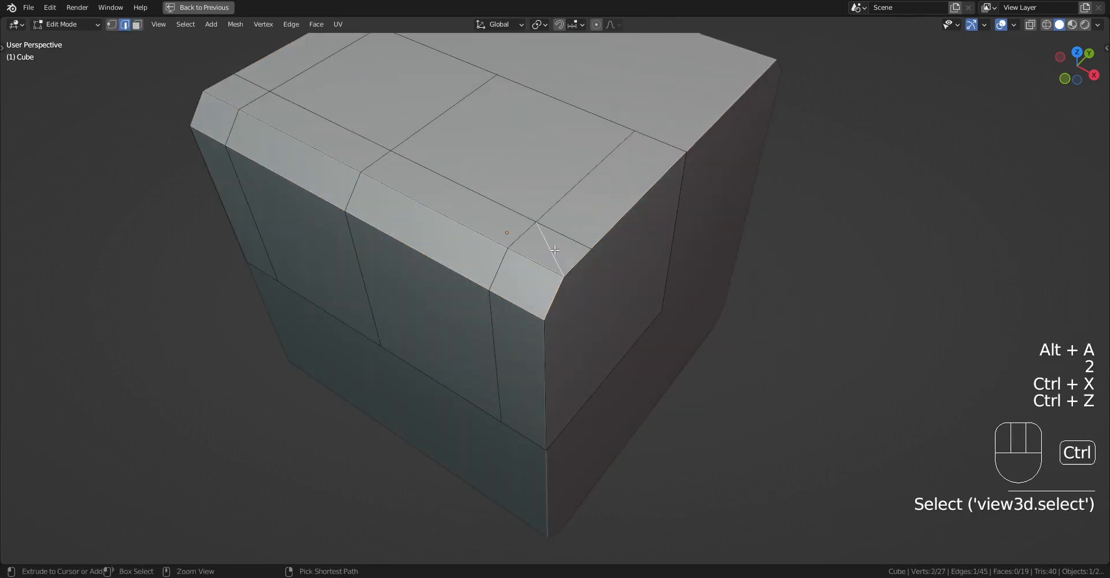
key("ctrl+x")
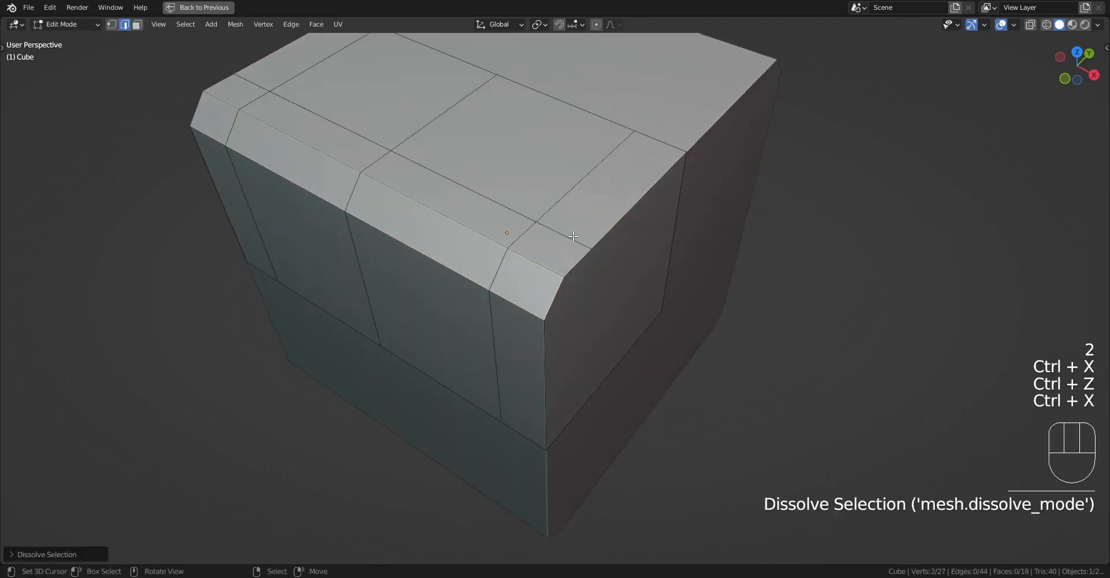
- Cut an edge loop along the edge strip running over the bevel, and select the narrow inner face loop beside it
key("ctrl+r")
left_click(564, 233)
key("3")
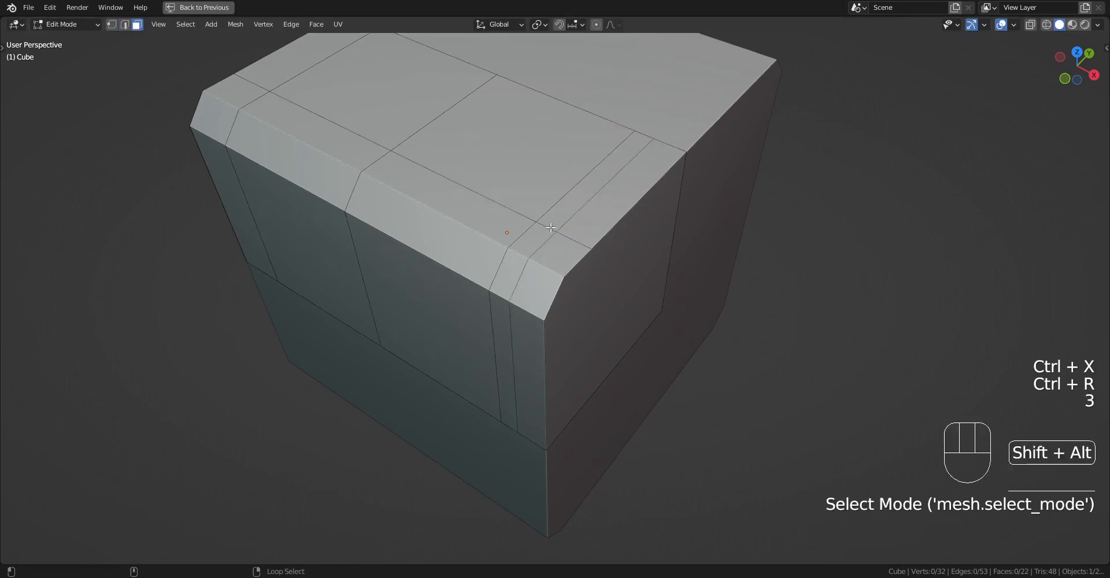
left_click(557, 239, "alt+shift")
middle_click_drag(622, 262, 641, 262)
- Try sinking the selected strip about 0.046 m using Inset Faces with Boundary on, and undo the inset
key("i")
key("ctrl")
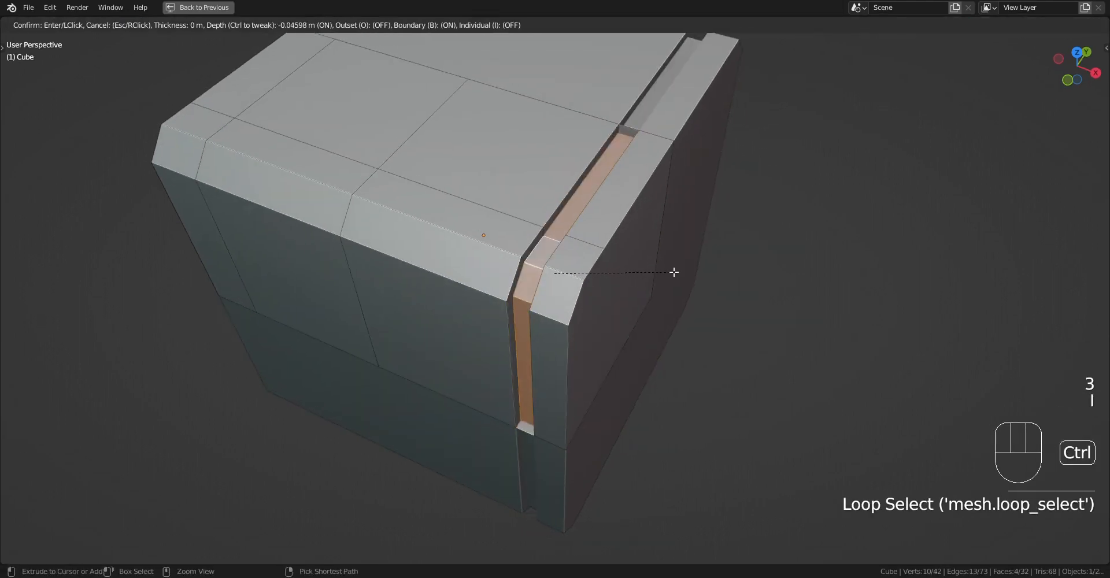
left_click(677, 272)
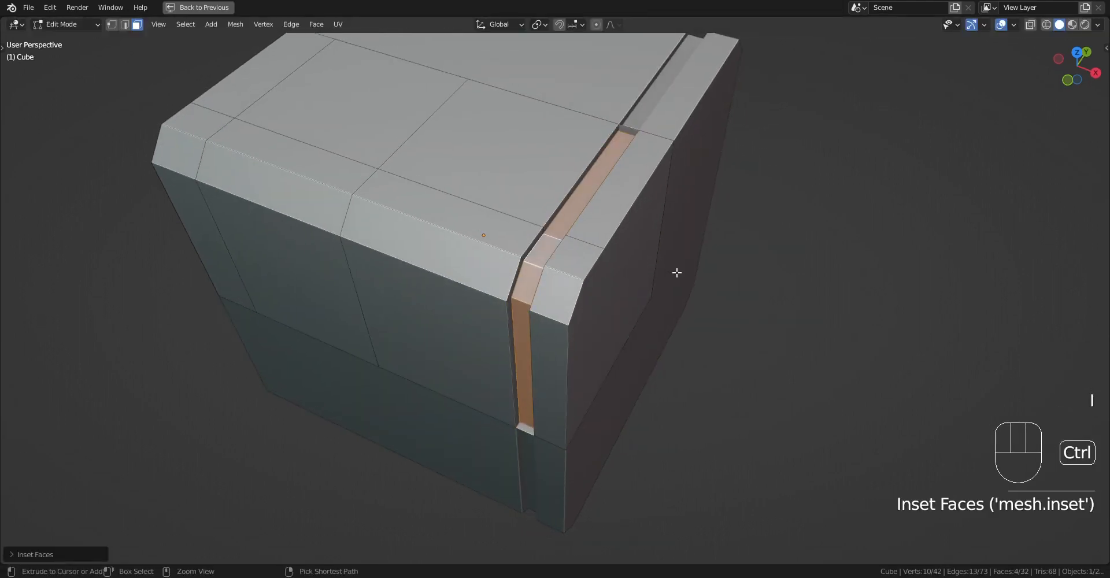
key("b")
left_click_drag(712, 278, 626, 234)
scroll(628, 233, "up", 1)
mouse_move(686, 241)
middle_mouse_down()
mouse_move(599, 171)
mouse_move(703, 248)
middle_mouse_up()
scroll(669, 228, "down", 2)
key("ctrl+z")
key("ctrl+z")
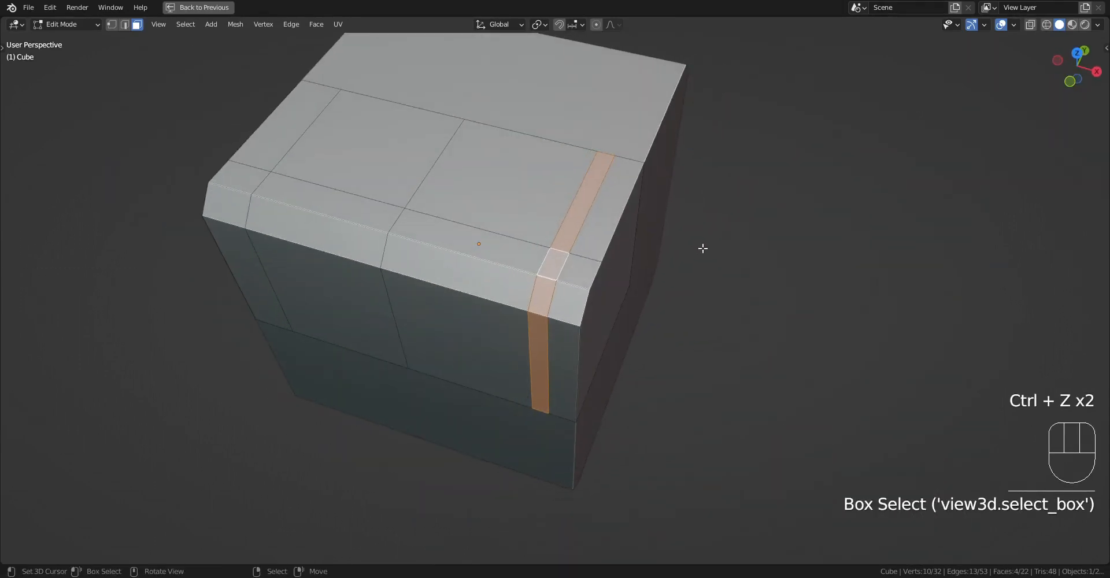
- Sink the selected strip about 0.028 m using Inset Faces with zero thickness and Boundary off, and return to Object Mode
key("i")
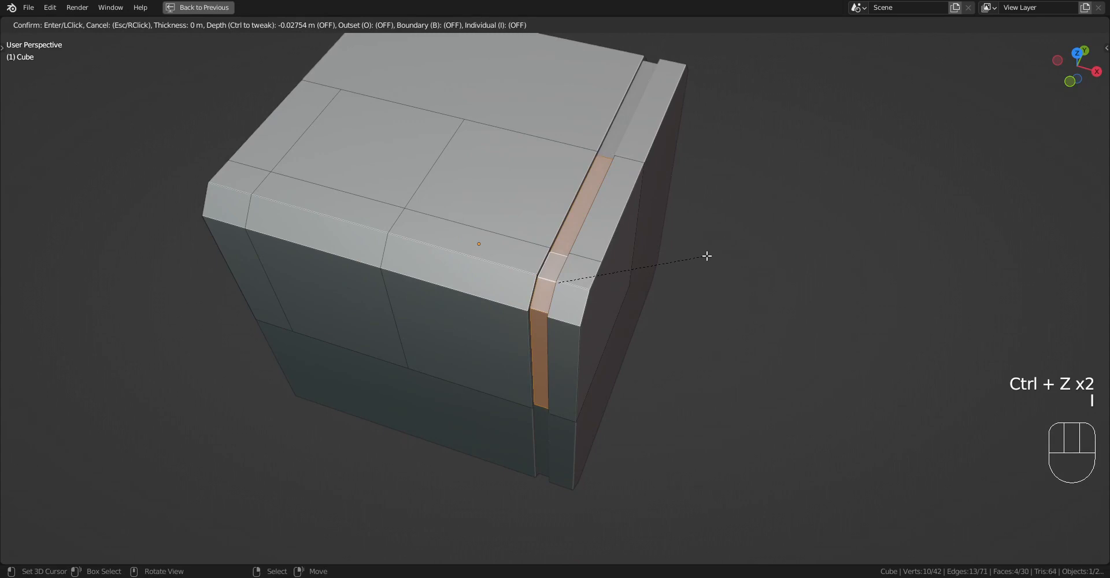
left_click(706, 257)
key("Tab")
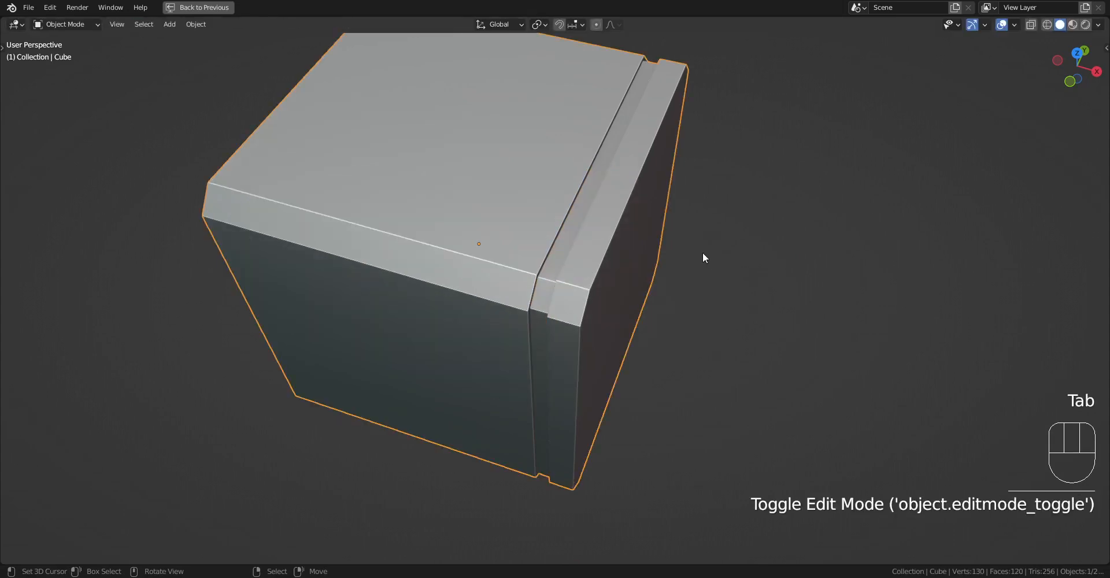
- Clear the face selection in Edit Mode, and mirror the cube across the X, Y and Z axes with Auto Mirror
key("Tab")
key("alt+a")
key("Tab")
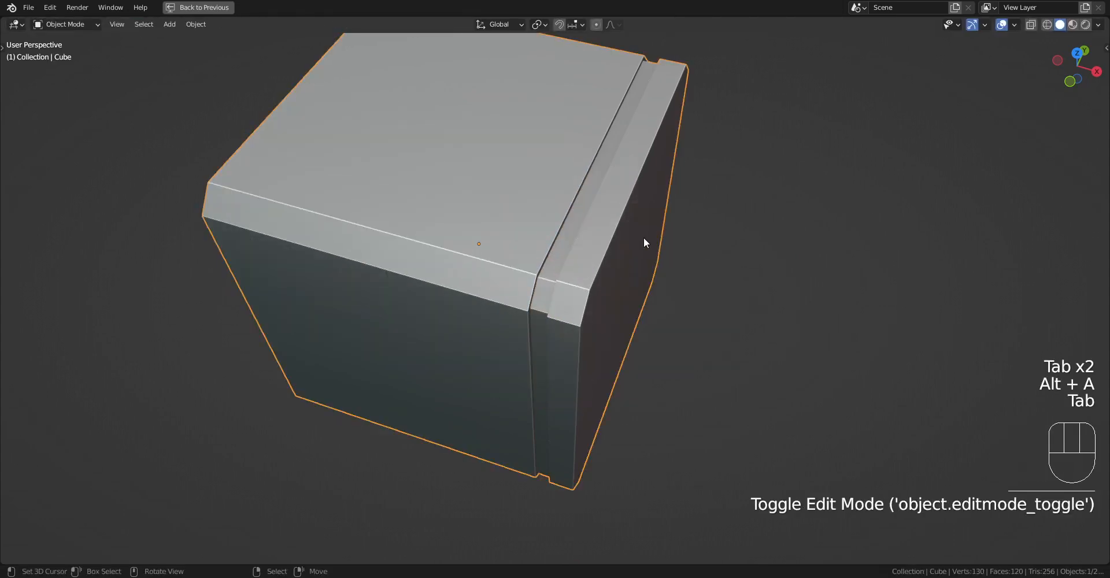
key("shift+q")
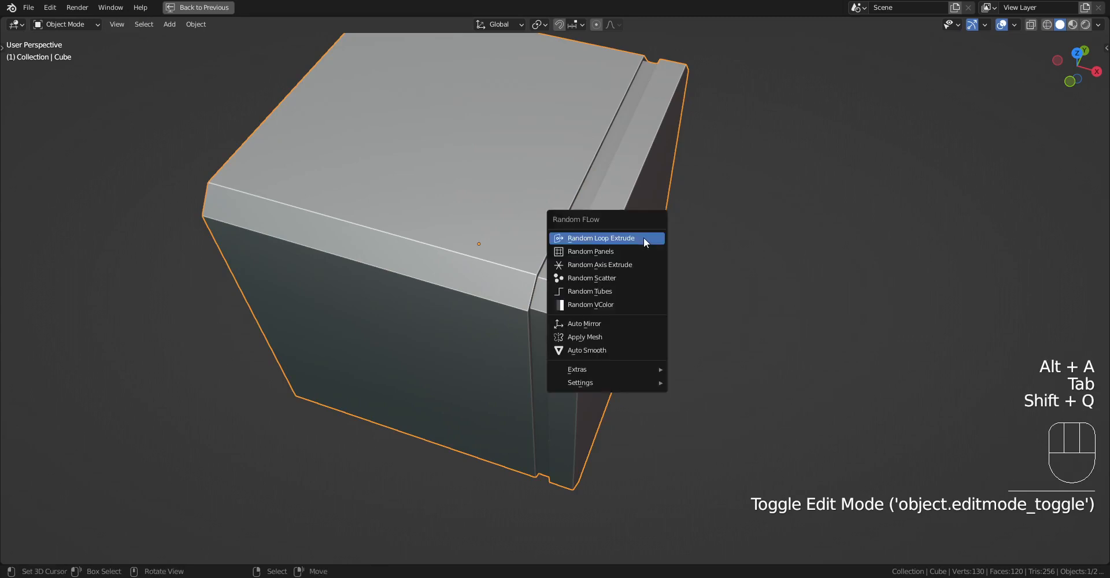
left_click(638, 332)
left_click(567, 294)
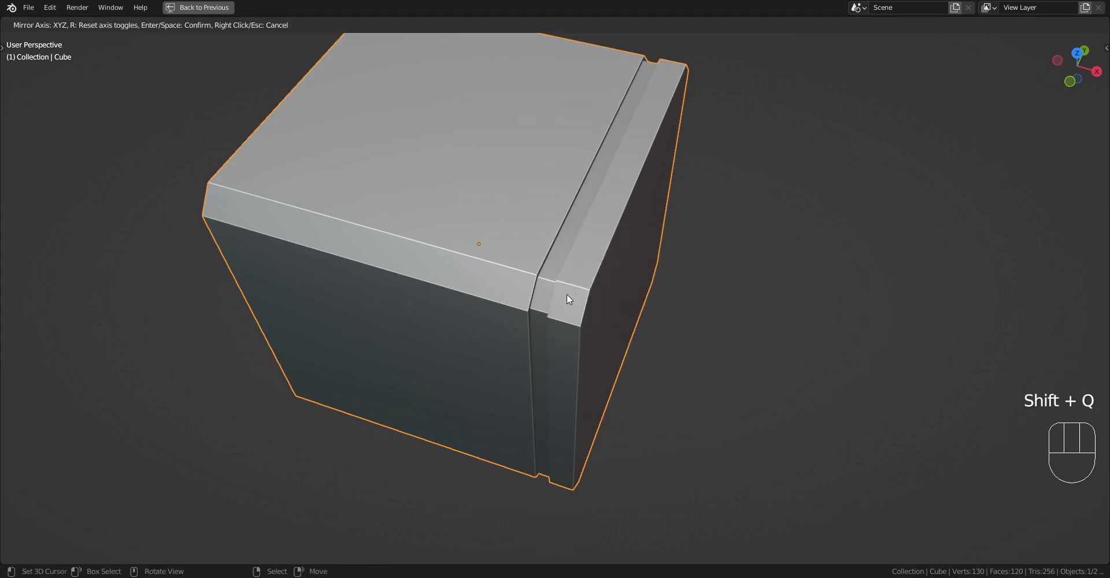
- In Edit Mode, select the wide and outer face loops on either side of the groove, and return to Object Mode
key("Tab")
mouse_move(617, 286)
middle_mouse_down()
mouse_move(600, 262)
mouse_move(585, 294)
mouse_move(607, 284)
middle_mouse_up()
middle_click(653, 243)
scroll(642, 246, "up", 1)
key("3")
left_click(508, 223, "alt+shift")
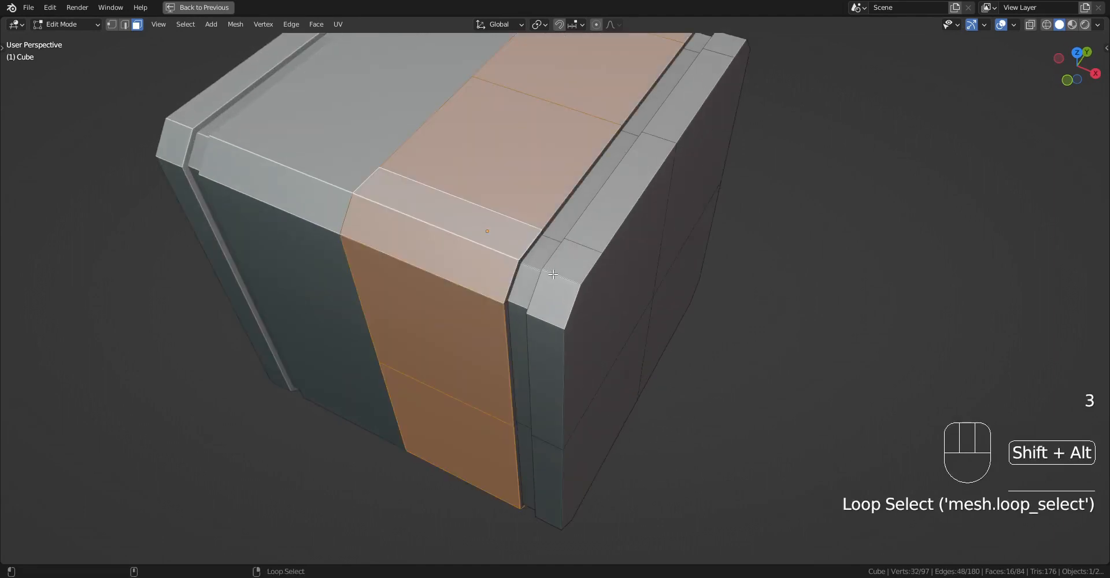
key("Tab")
- Apply Random Panels to the selected loops with the Sampling solver and Panel Seed 8
key("shift+q")
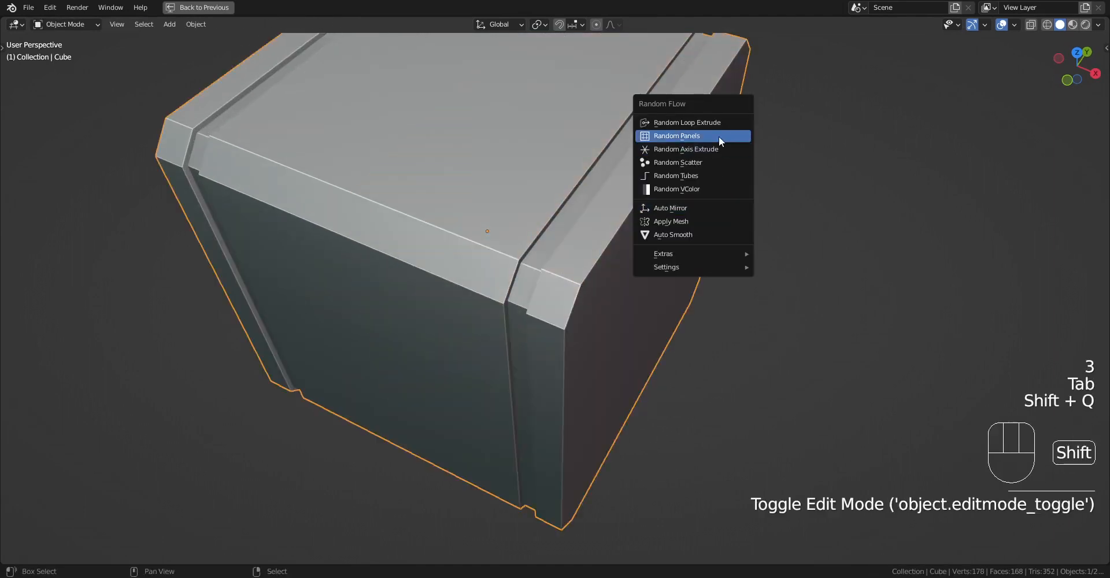
left_click(719, 140)
scroll(832, 247, "up", 6, "ctrl")
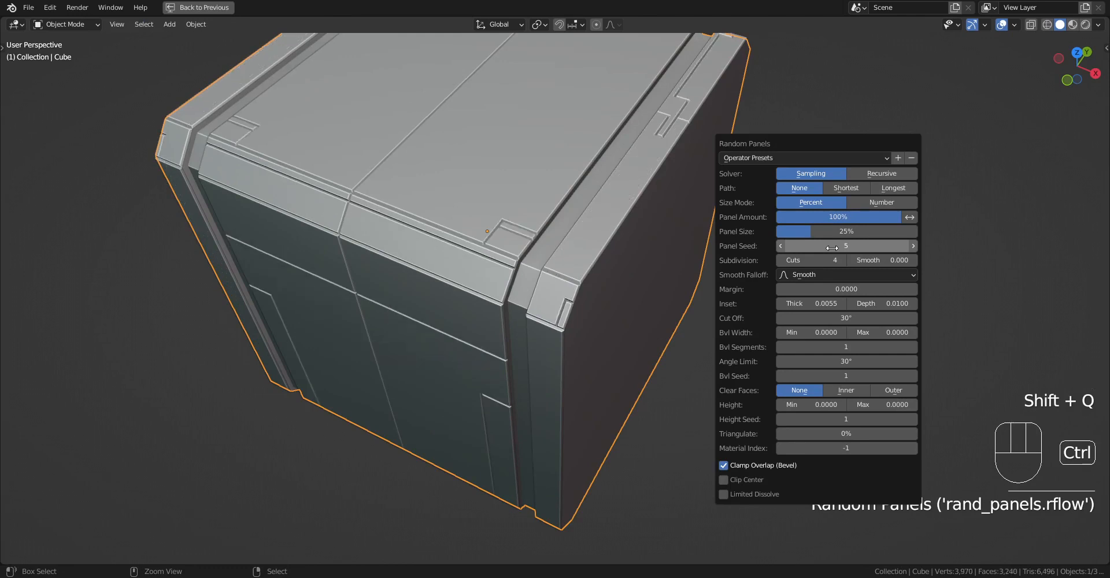
scroll(831, 247, "up", 1, "ctrl")
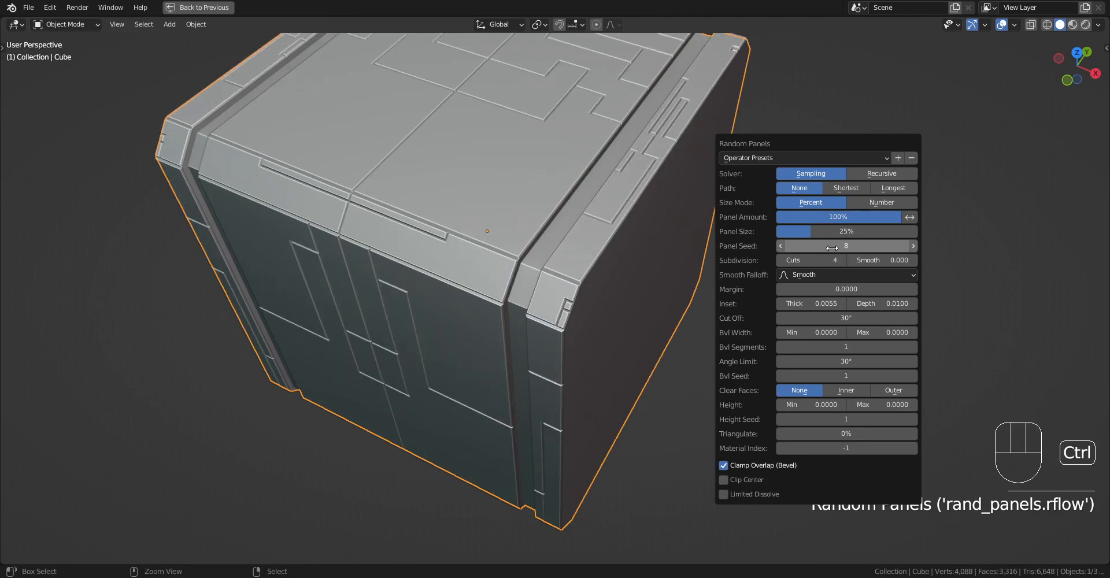
- Enable Clip Center for the random panels, set Clip Distance to 0.0085, and inspect the corner by the groove
left_click(754, 479)
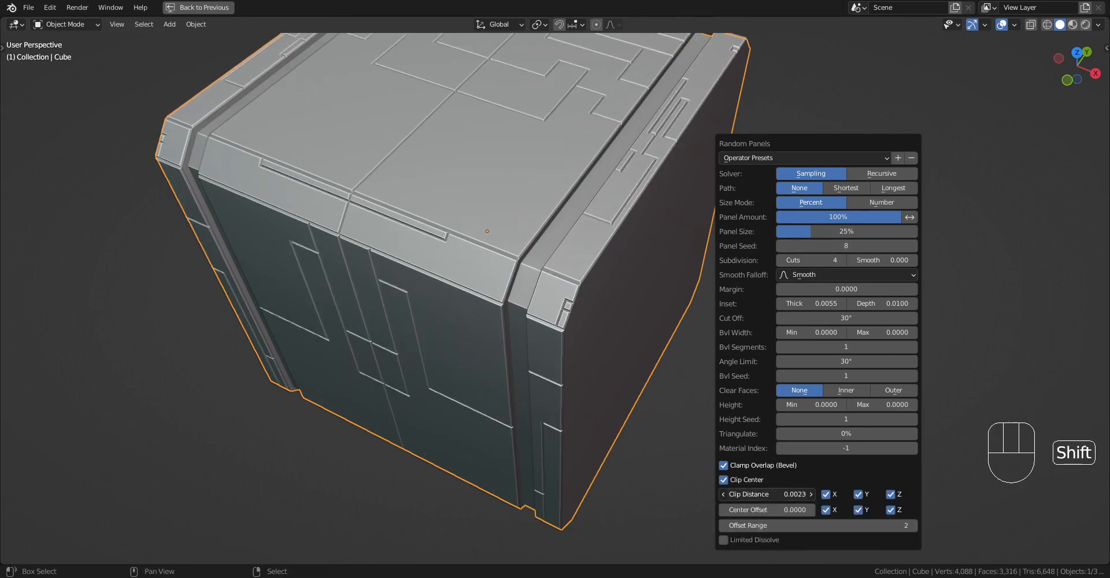
left_click_drag(765, 494, 780, 494, "shift")
scroll(460, 266, "up", 3)
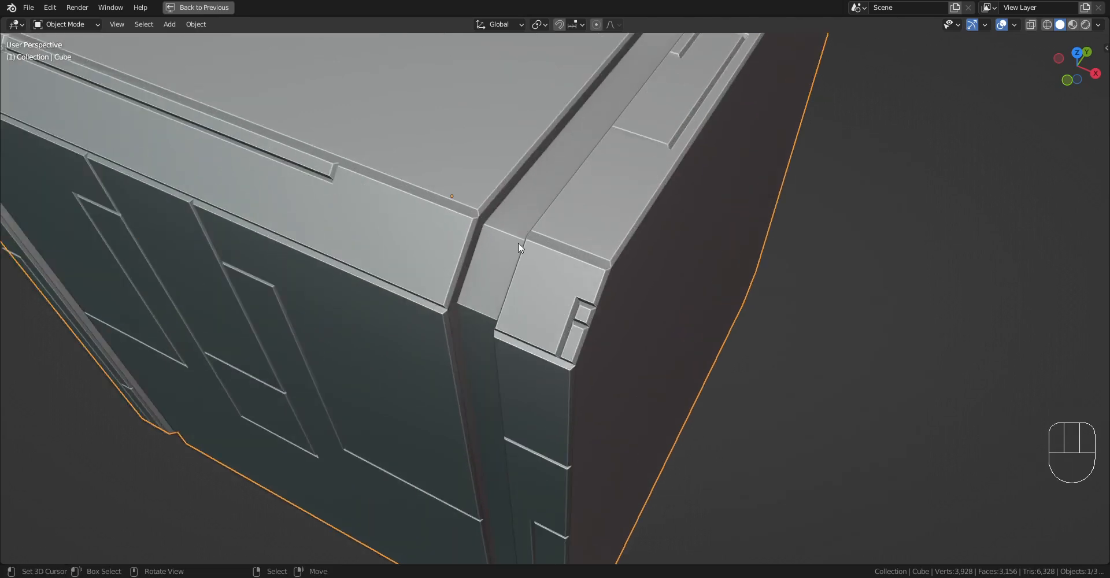
middle_click_drag(544, 331, 643, 247)
middle_click_drag(762, 227, 531, 238)
middle_click_drag(484, 264, 544, 232)
- Try a Random Panels Cut Off angle of 45°, and set it back to 30°
key("F9")
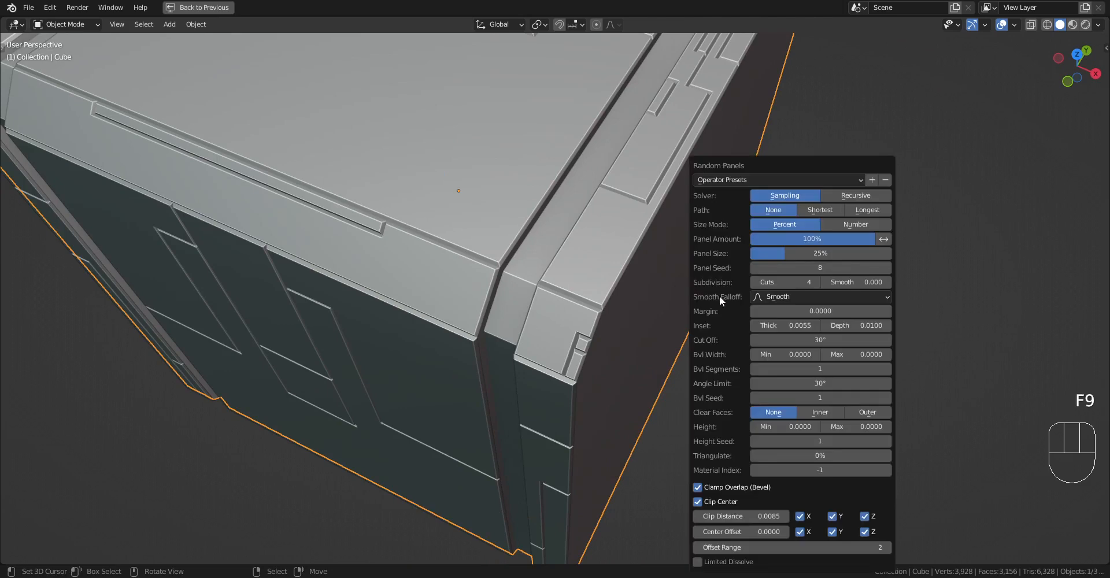
left_click(803, 339)
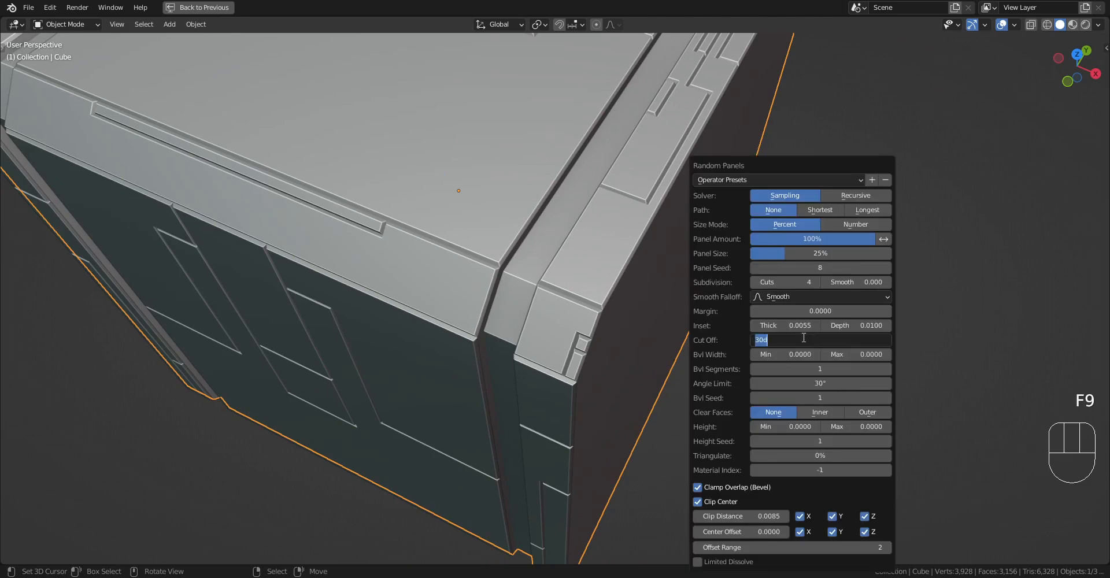
type("45")
key("Return")
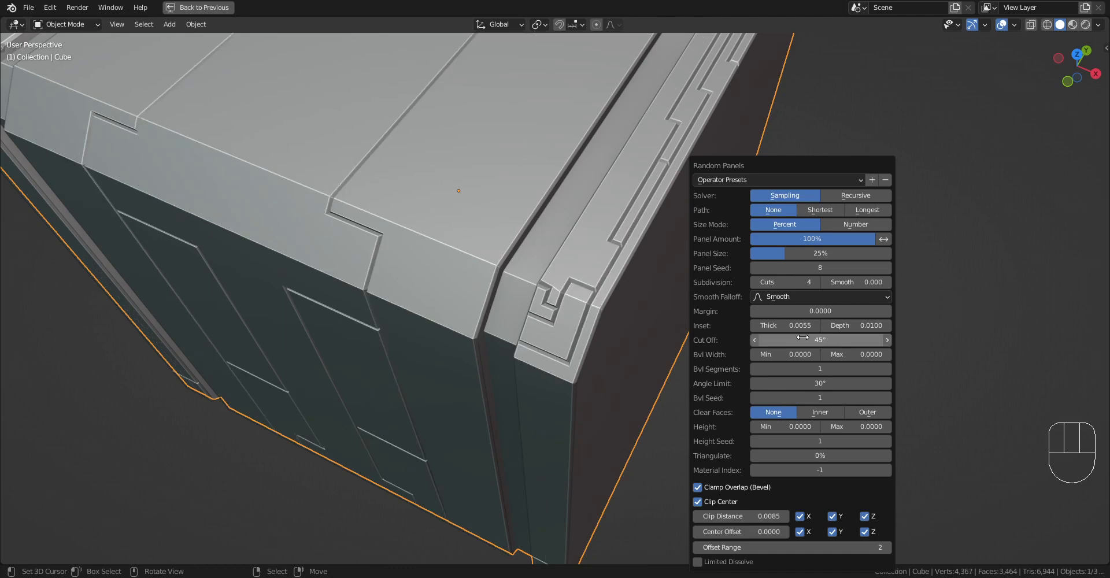
left_click(802, 338)
type("30")
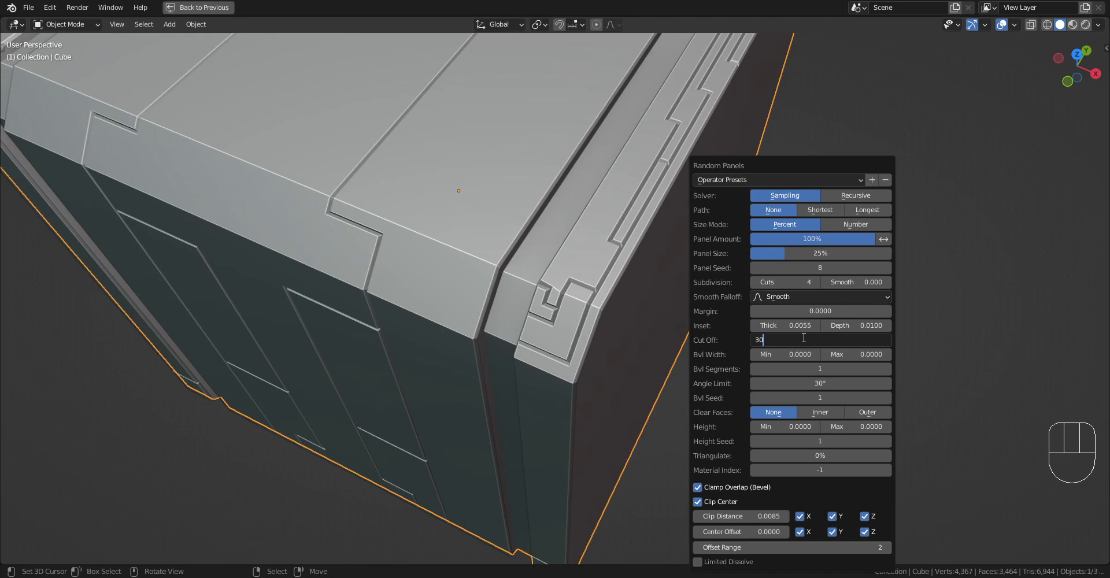
key("Return")
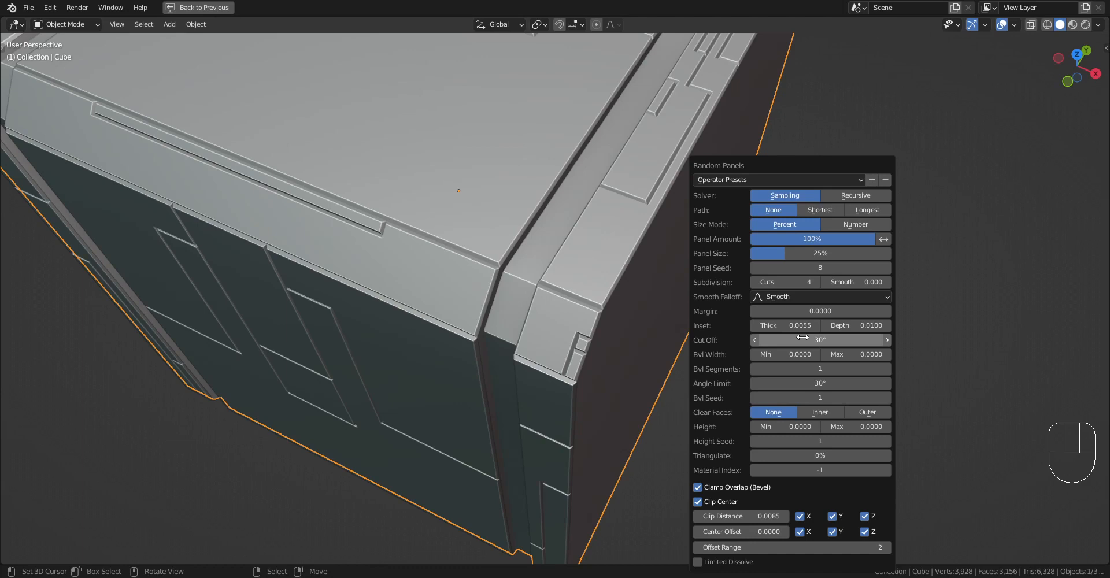
- Set the Random Panels Cut Off angle to 45°, and inspect the panels wrapping over the bevelled corner
key("F9")
left_click(769, 339)
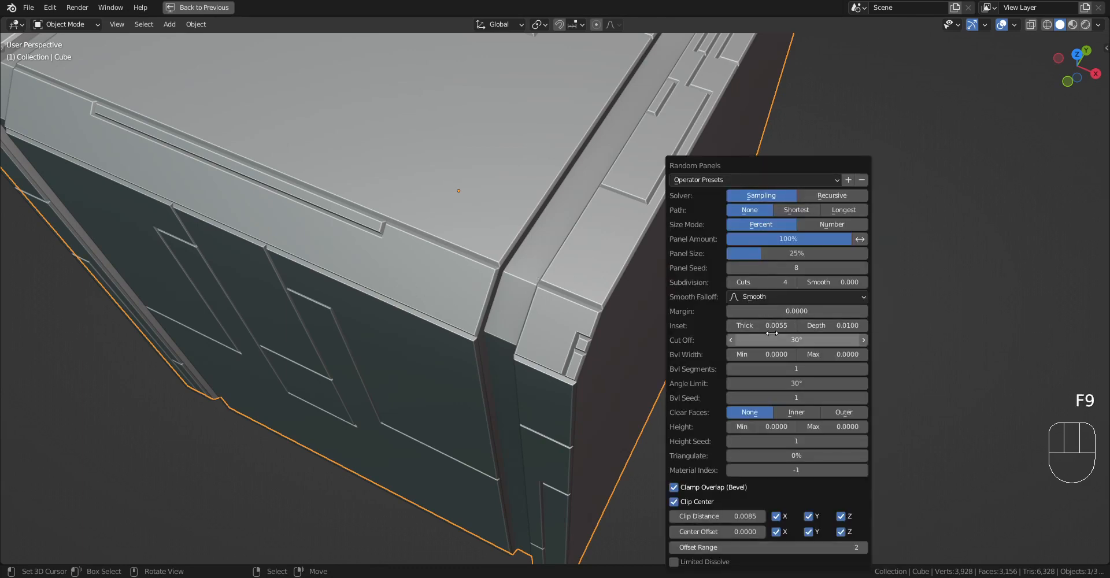
type("45")
key("Return")
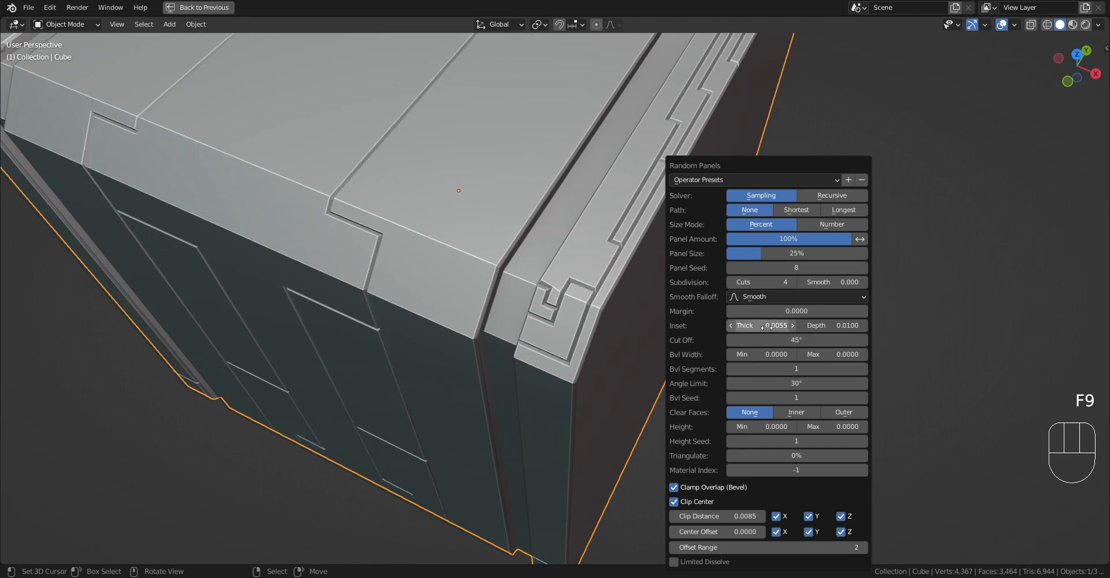
middle_click_drag(462, 265, 485, 252)
middle_click_drag(658, 253, 395, 181)
scroll(406, 168, "down", 7)
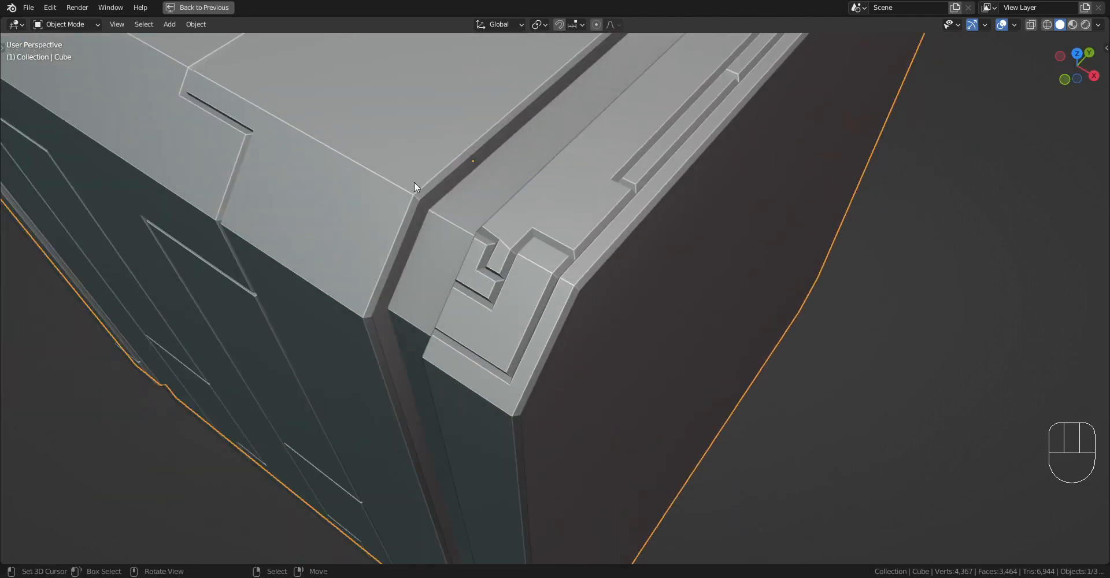
middle_click_drag(526, 250, 565, 282)
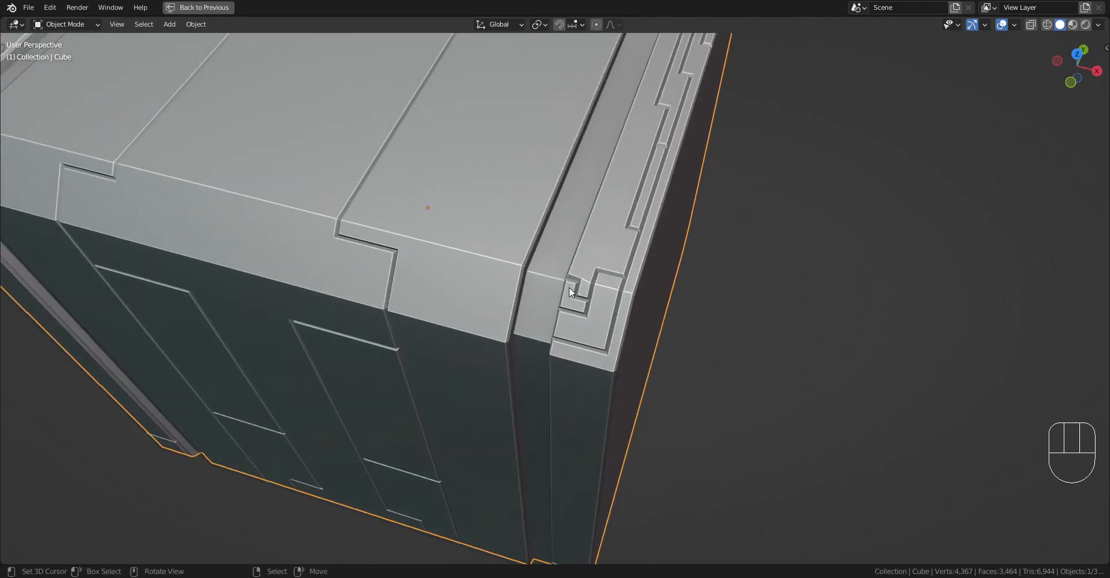
- Set Panel Size to 40%, switch the solver to Recursive, and reduce Panel Size to 30%
key("F9")
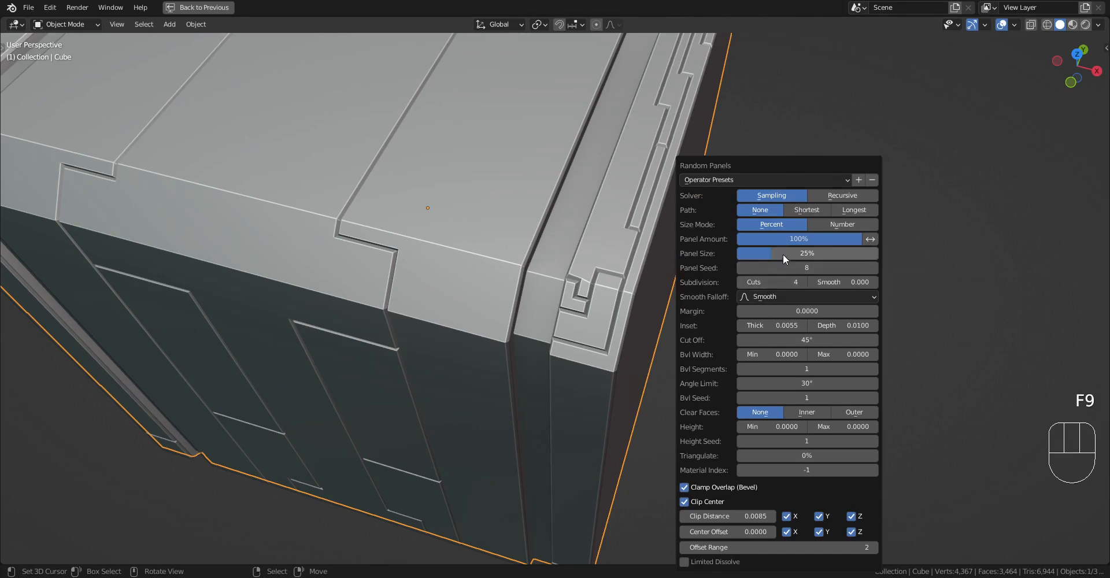
left_click_drag(787, 254, 792, 253)
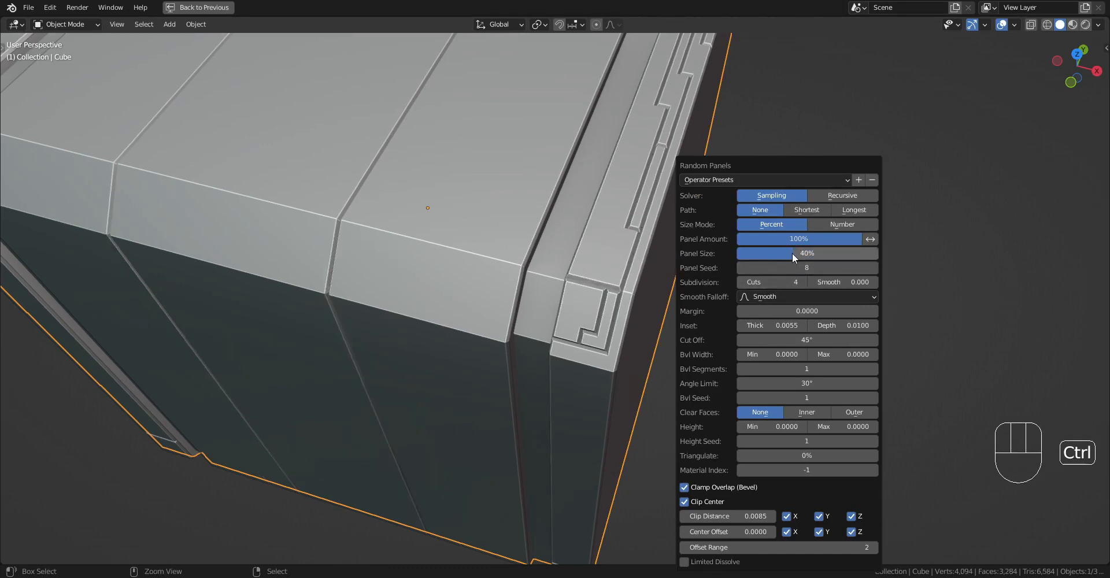
left_click(838, 196)
scroll(557, 251, "down", 5)
key("F9")
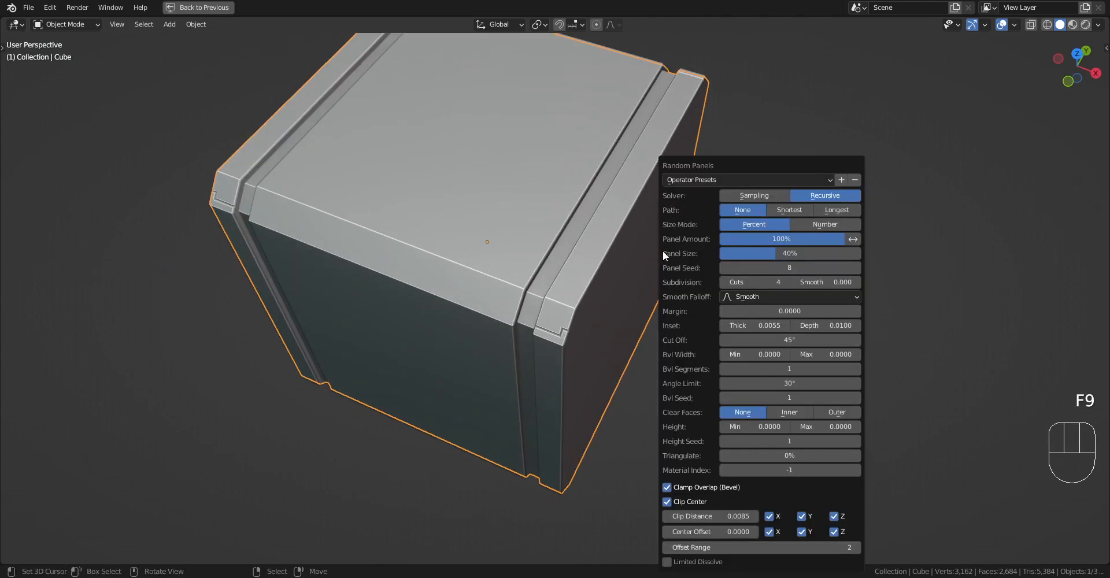
left_click_drag(803, 255, 788, 255)
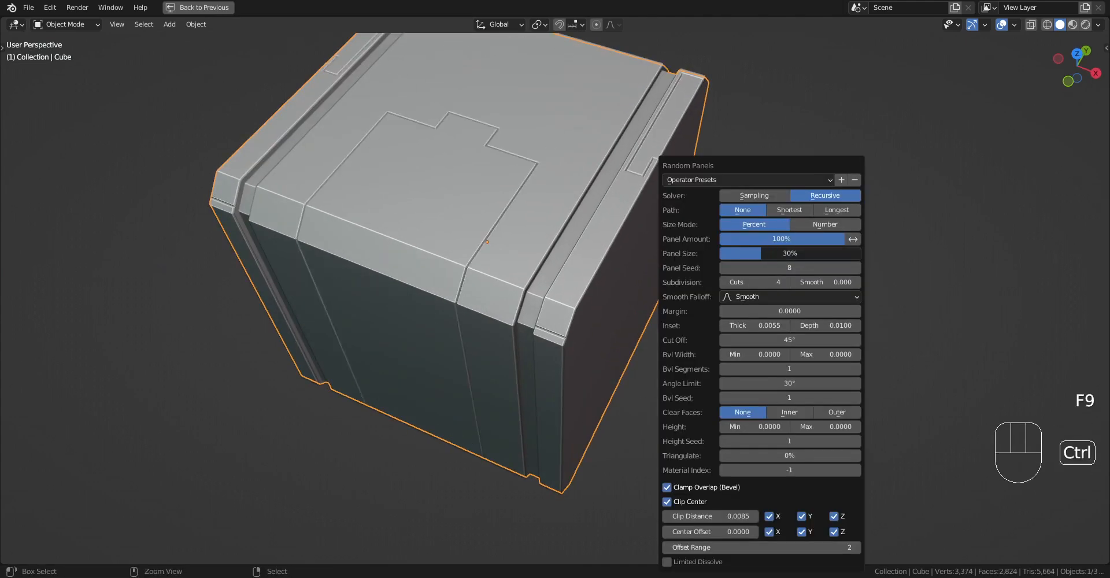
middle_click_drag(646, 268, 625, 271)
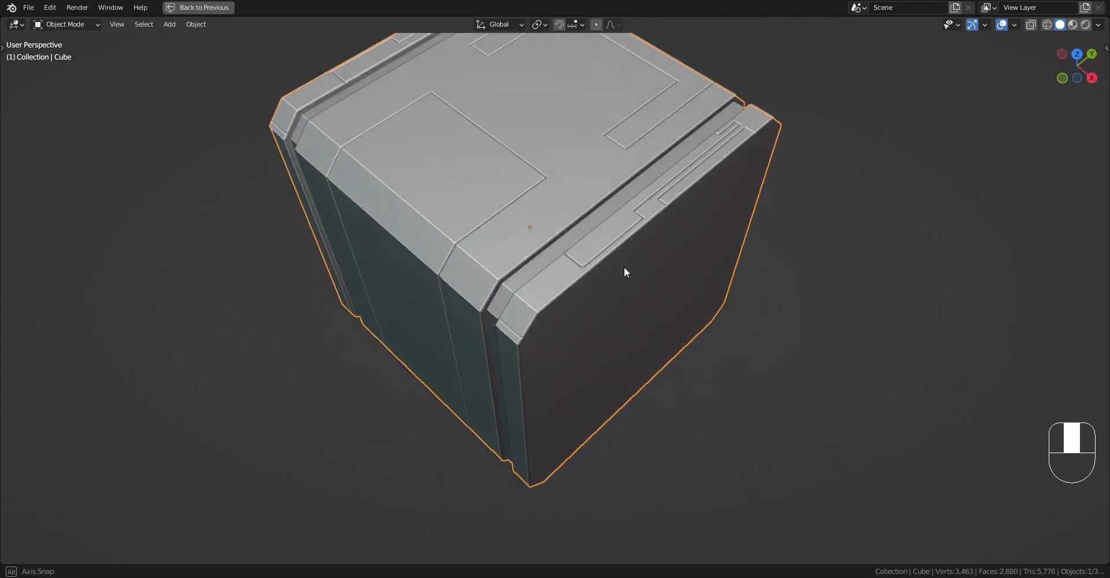
- Undo the random panels, and mirror the cube across X, Y and Z again with Auto Mirror
key("ctrl+z")
key("Tab")
key("Tab")
key("shift+q")
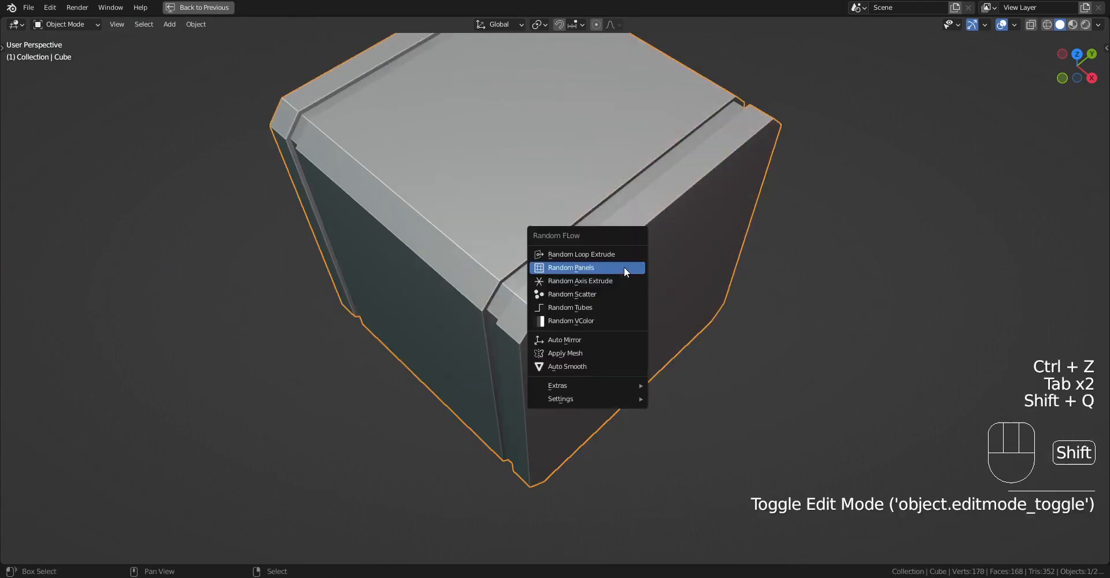
left_click(589, 340)
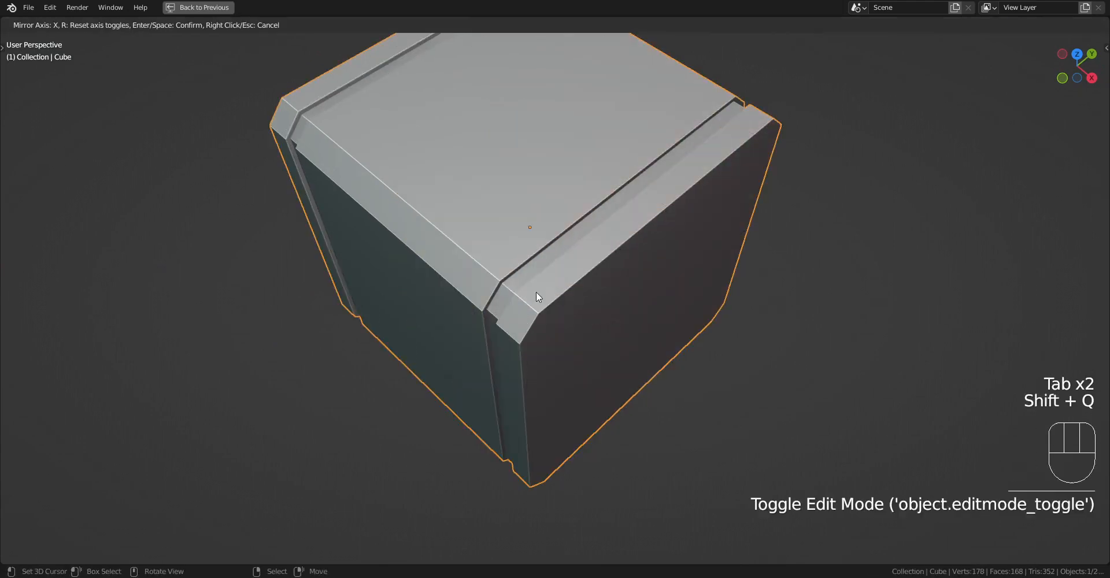
key("y")
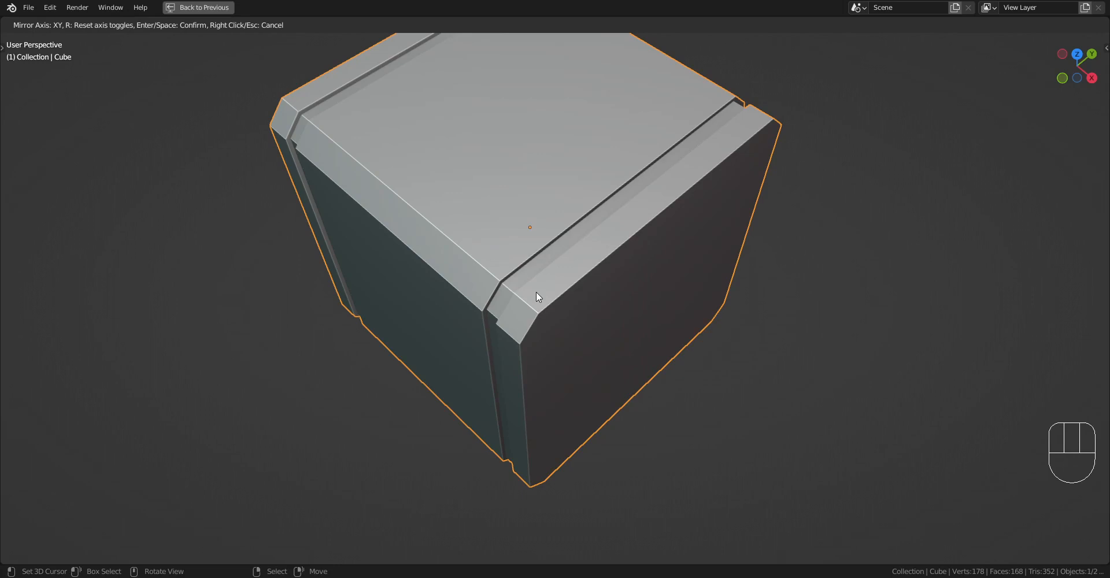
key("z")
- In Edit Mode, replace the selection with the face loops beside the groove, and return to Object Mode
key("Tab")
middle_click_drag(564, 285, 580, 259)
key("alt+a")
left_click(580, 259, "alt+shift")
key("Tab")
- Apply Random Panels to the cube, stepping Panel Seed to 4 and setting Panel Size to 30%
key("shift+q")
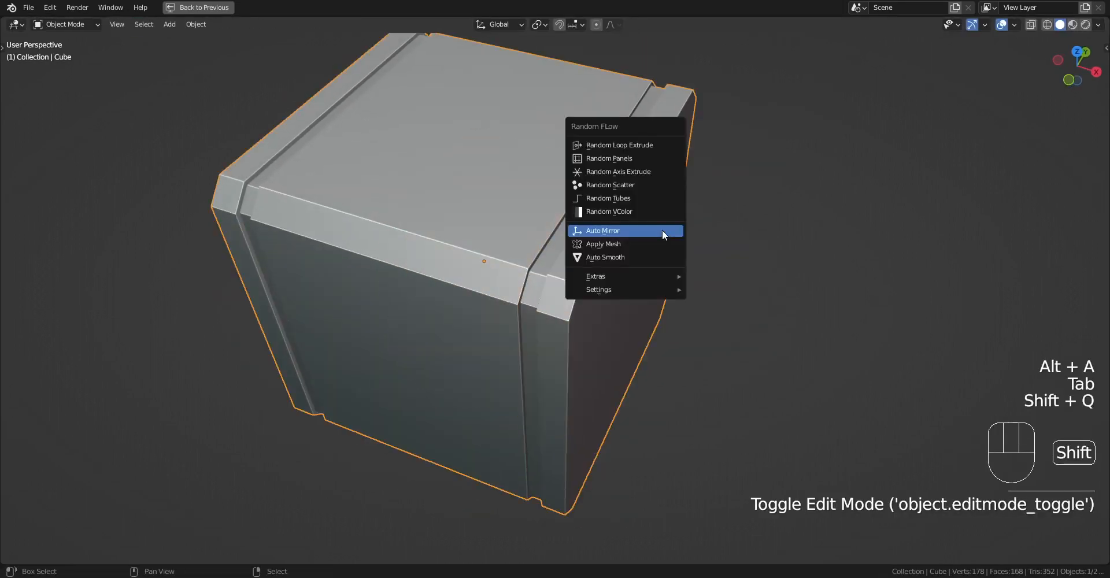
left_click(624, 158)
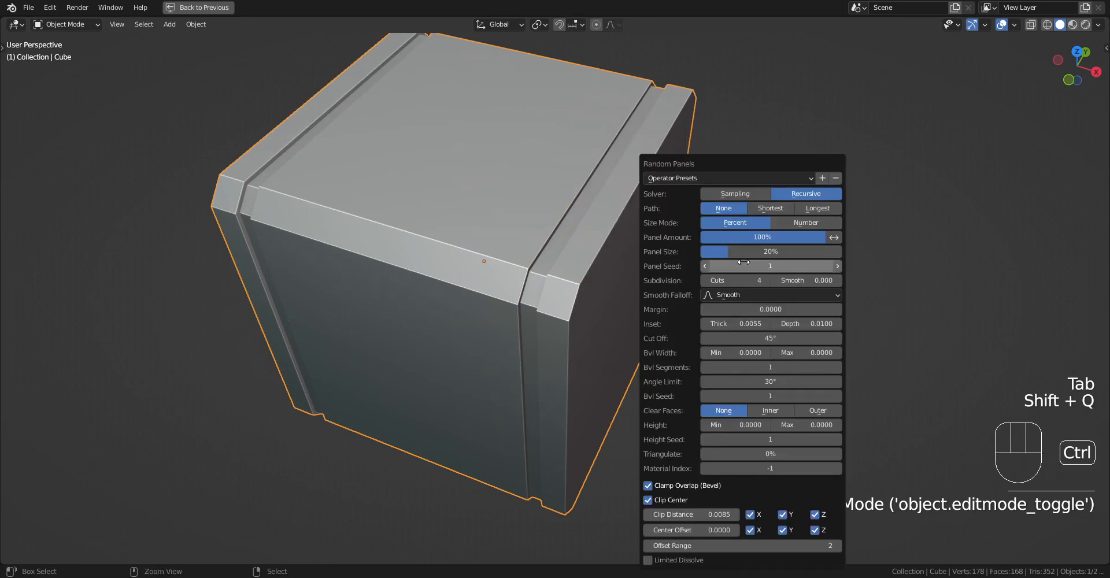
scroll(743, 261, "up", 1, "ctrl")
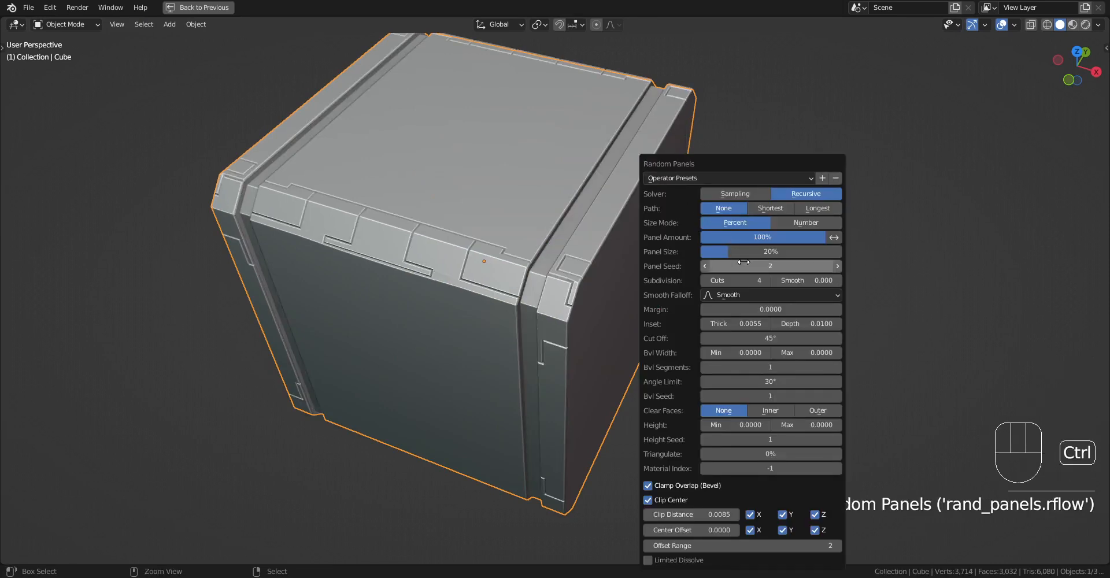
scroll(743, 262, "up", 1, "ctrl")
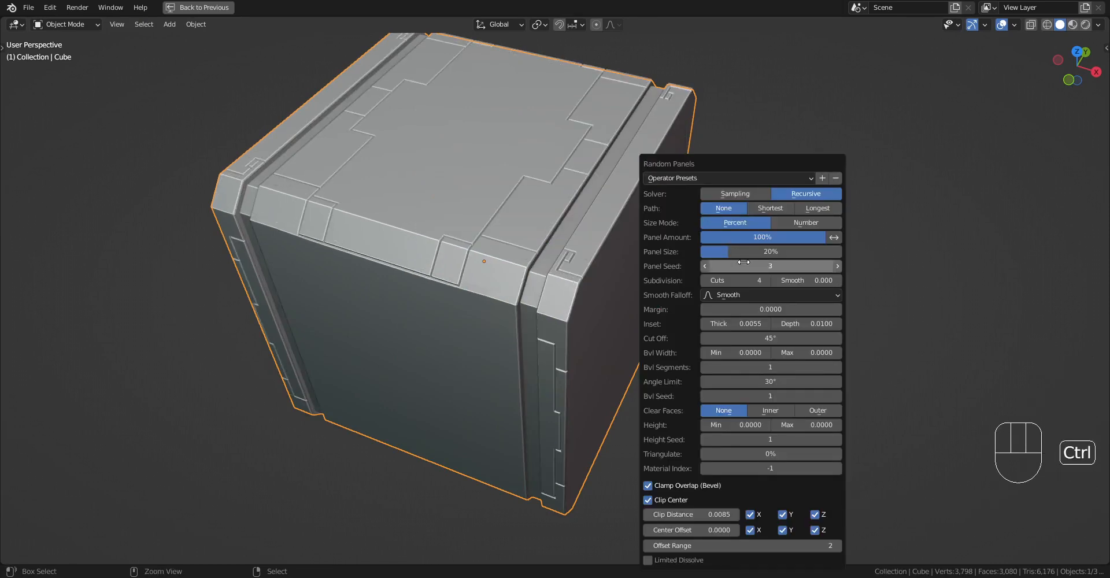
scroll(743, 262, "up", 1, "ctrl")
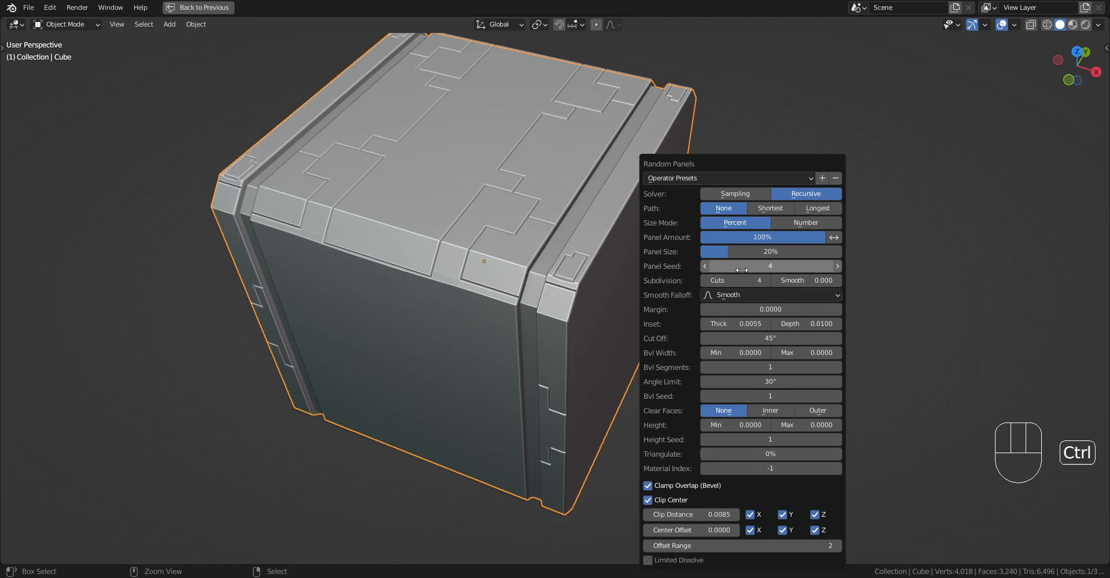
scroll(746, 252, "up", 1, "ctrl")
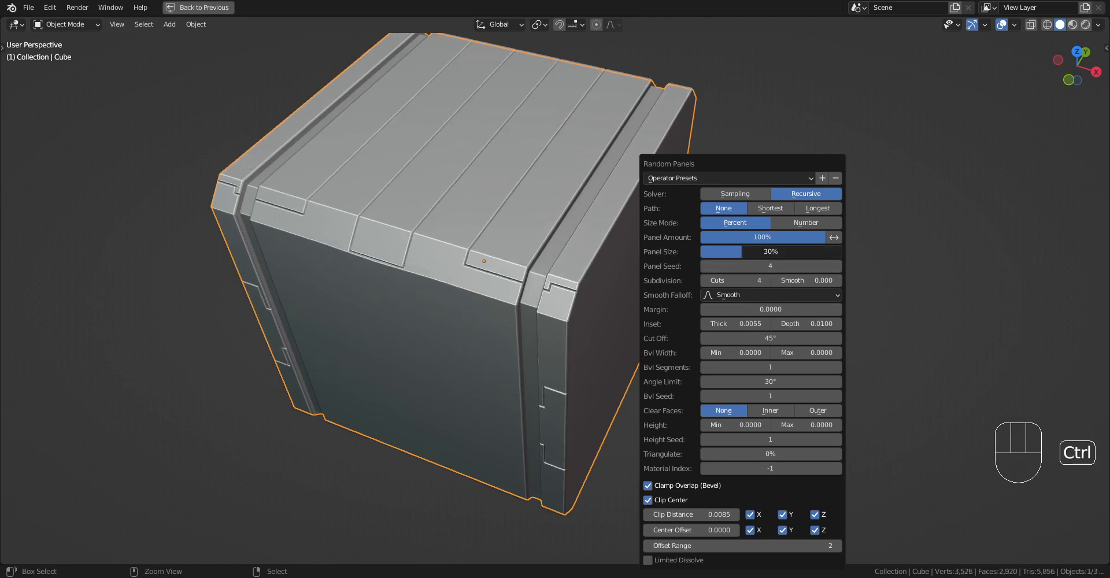
- Cycle the Panel Seed through further panel layouts up to 15
scroll(747, 267, "up", 1, "ctrl")
scroll(747, 269, "up", 2, "ctrl")
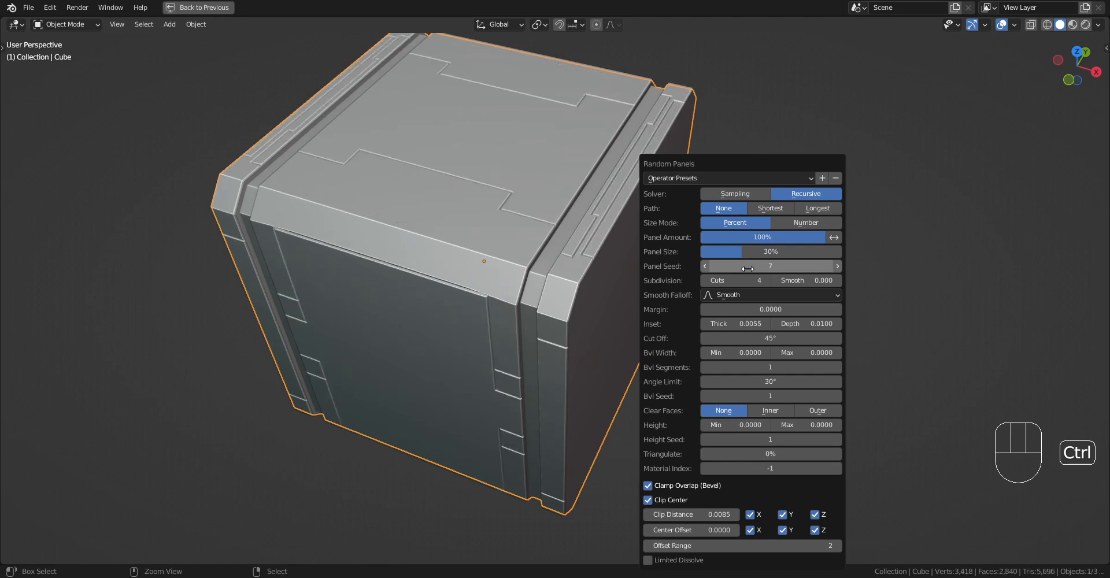
scroll(747, 269, "up", 1, "ctrl")
scroll(747, 268, "up", 4, "ctrl")
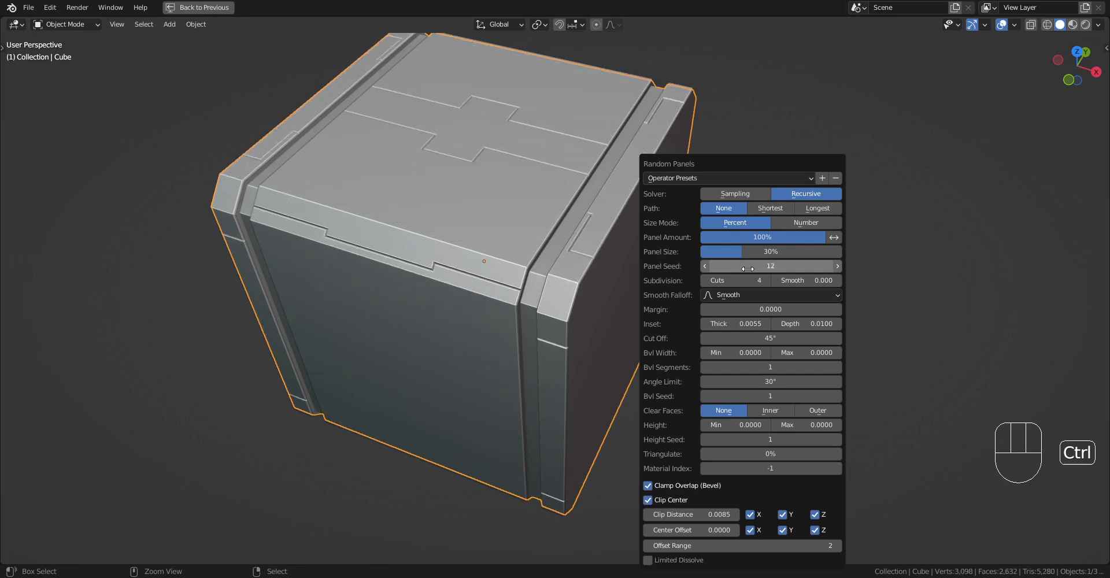
scroll(747, 268, "up", 3, "ctrl")
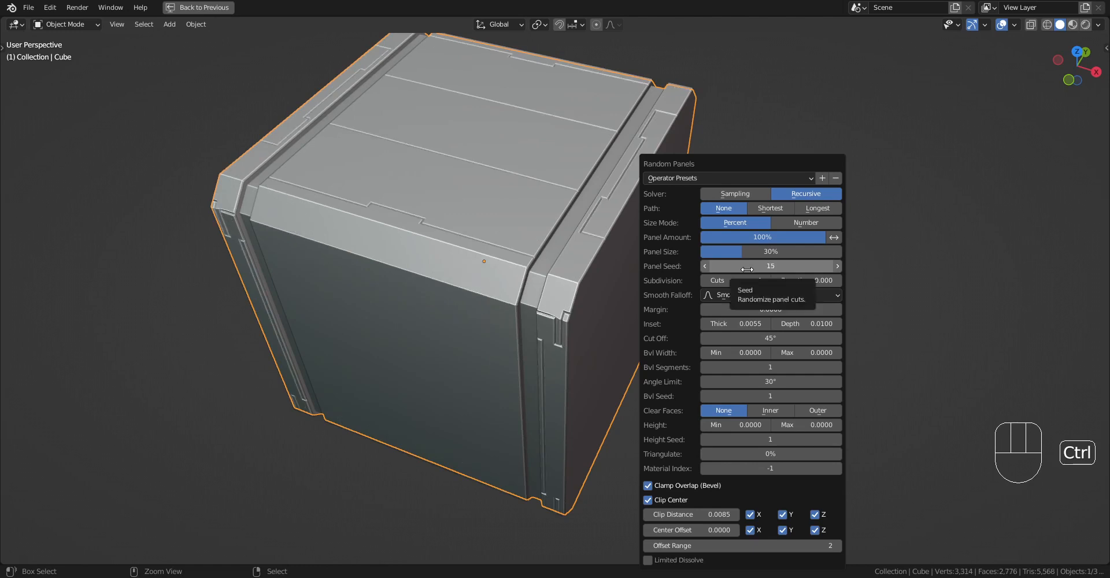
- Step the Panel Seed up to 24 and set the Random Panels subdivision cuts to 6
scroll(747, 269, "up", 4, "ctrl")
scroll(747, 270, "up", 2, "ctrl")
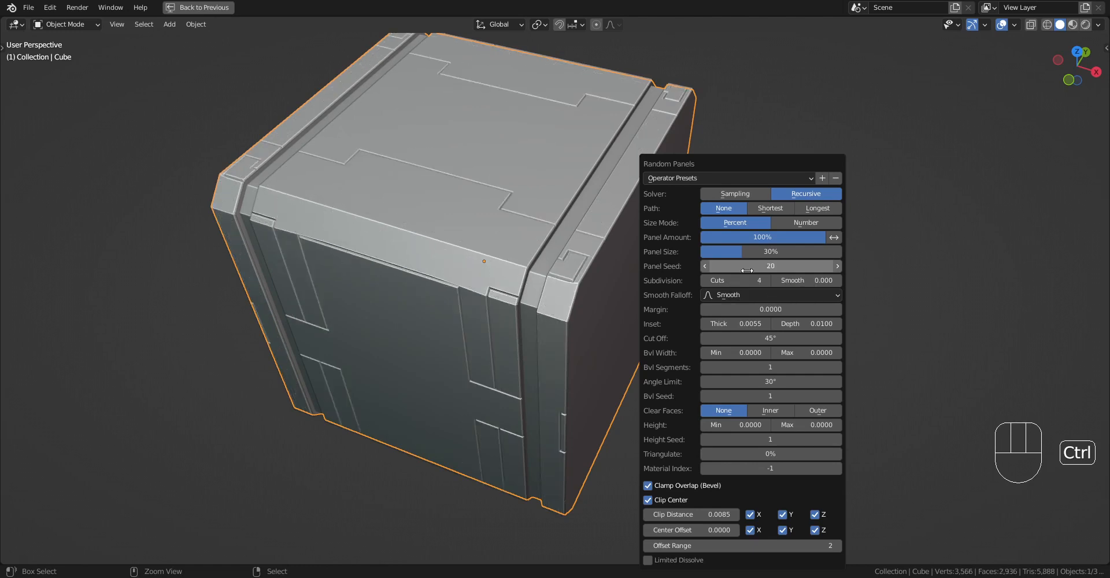
scroll(747, 270, "up", 2, "ctrl")
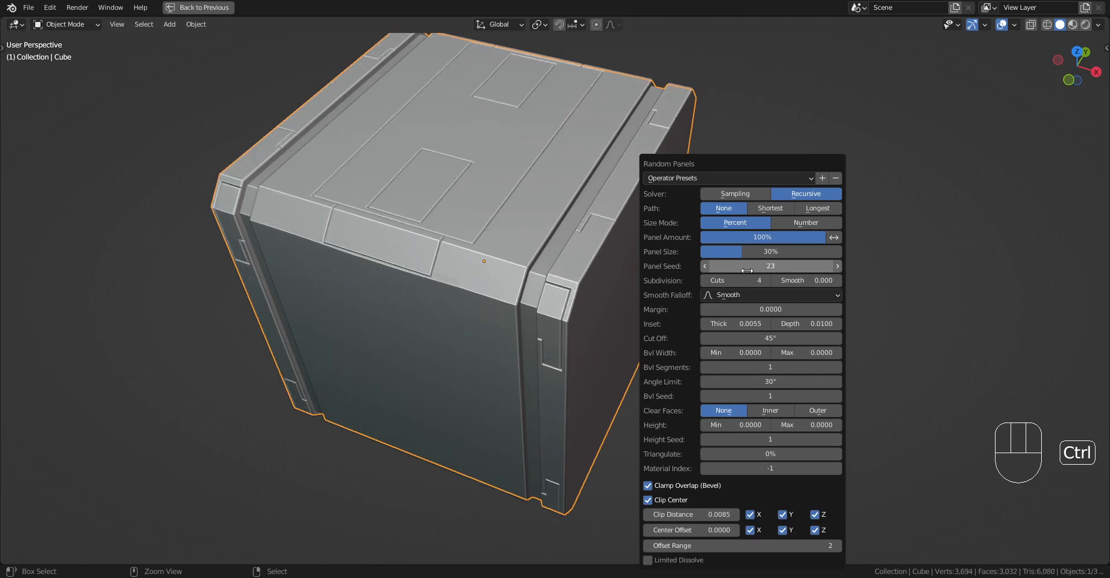
scroll(747, 271, "up", 1, "ctrl")
scroll(747, 276, "down", 1, "ctrl")
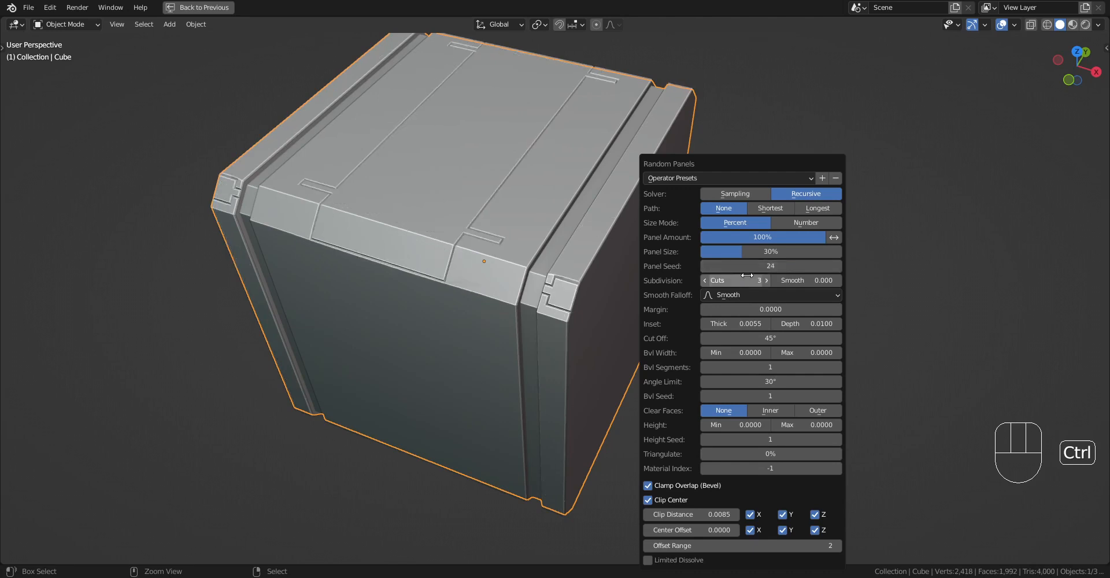
scroll(748, 275, "up", 3, "ctrl")
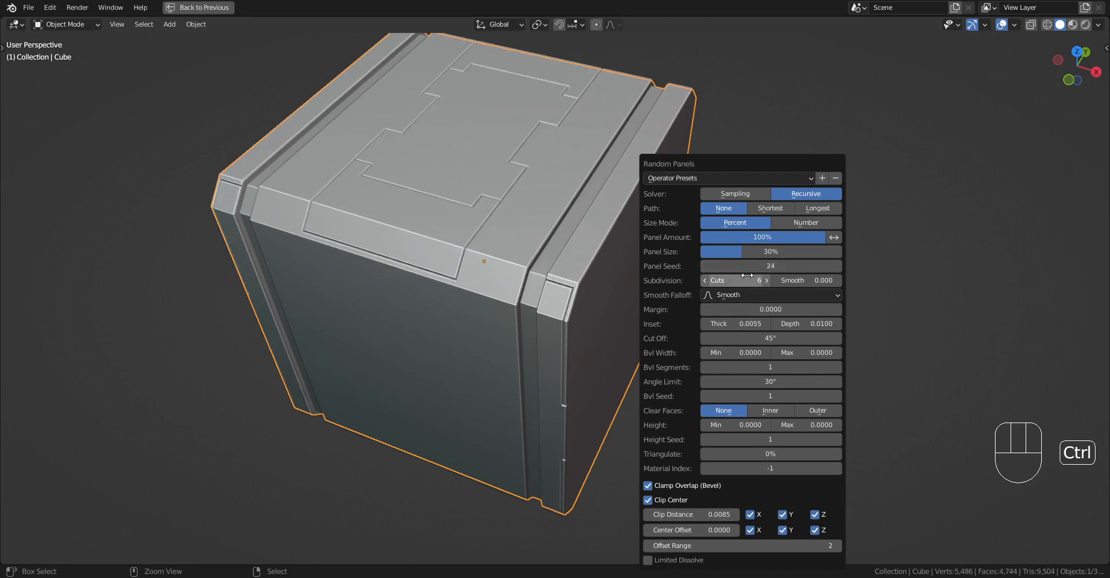
- Cycle the Panel Seed through further layouts up to 32, settling on 31
scroll(751, 265, "up", 2, "ctrl")
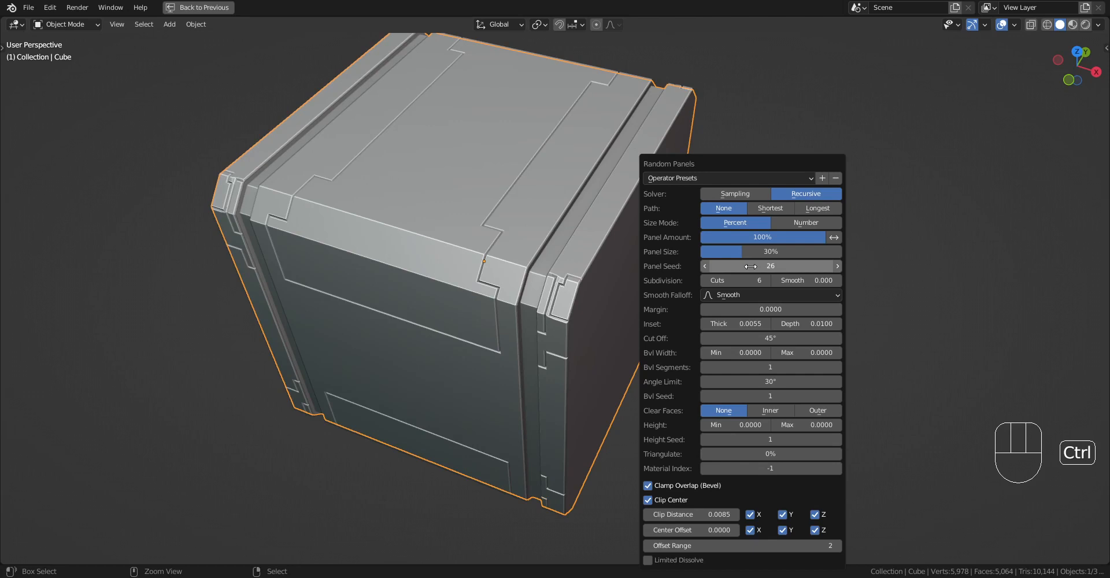
scroll(751, 265, "down", 1, "ctrl")
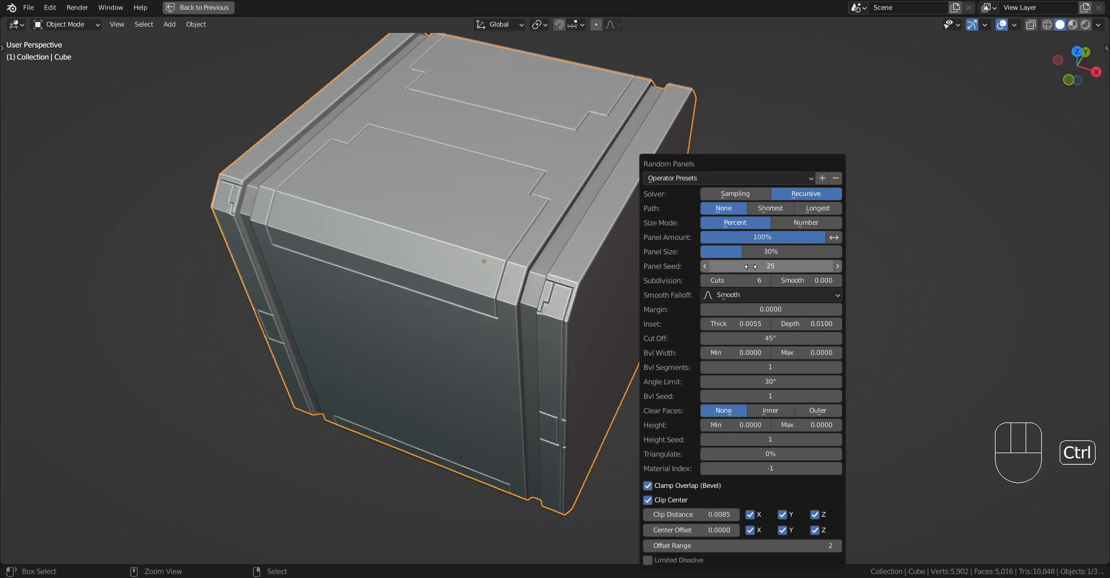
scroll(750, 266, "up", 6, "ctrl")
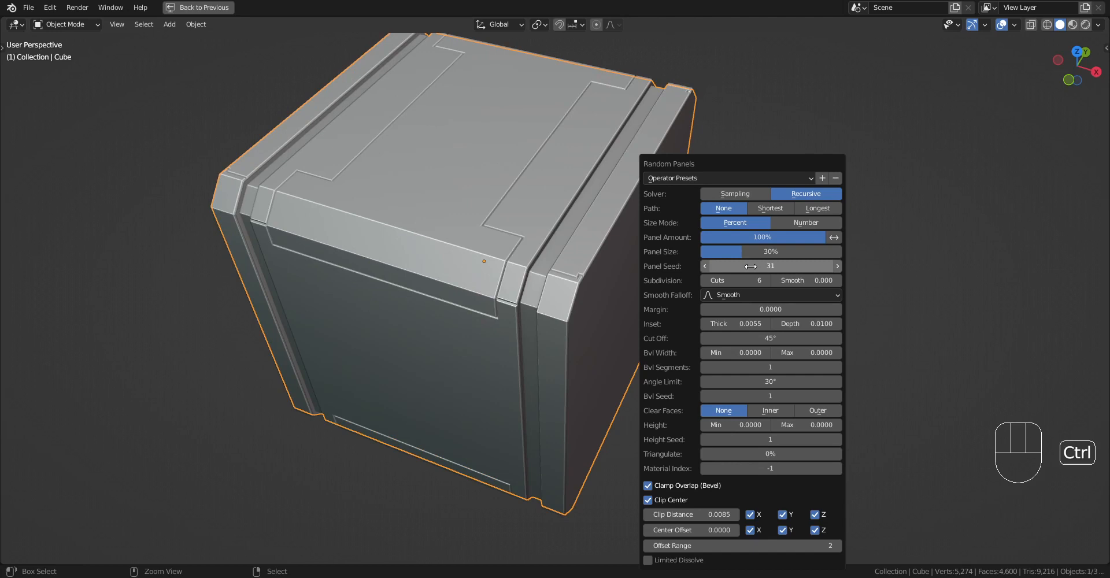
scroll(750, 266, "up", 1, "ctrl")
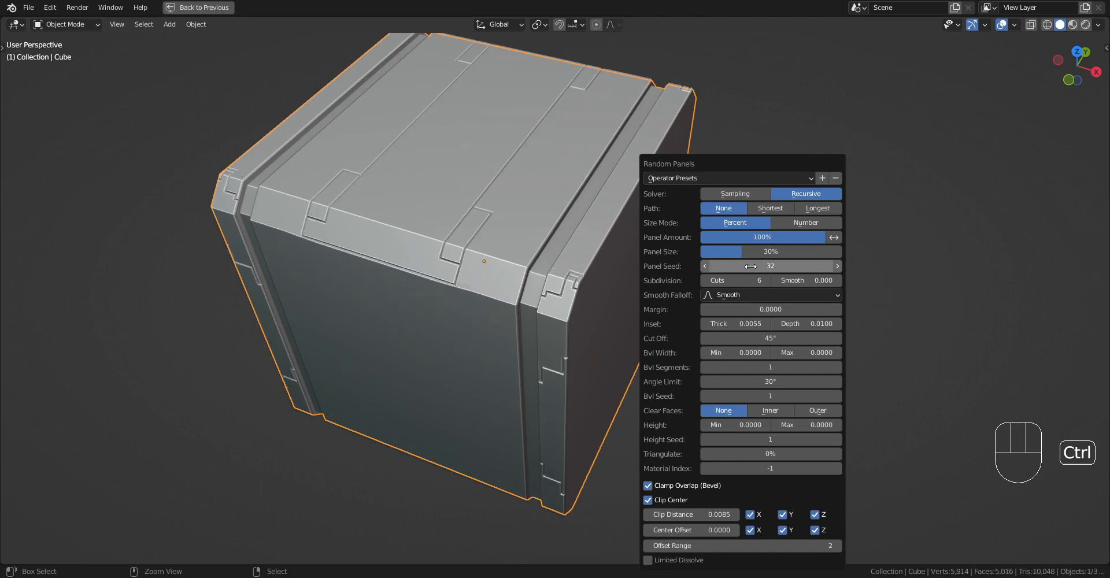
scroll(751, 266, "down", 1, "ctrl")
- Enter Edit Mode on the generated panel object and select one face on each panel around the near corner
middle_click_drag(624, 263, 491, 330)
left_click(461, 227)
key("Tab")
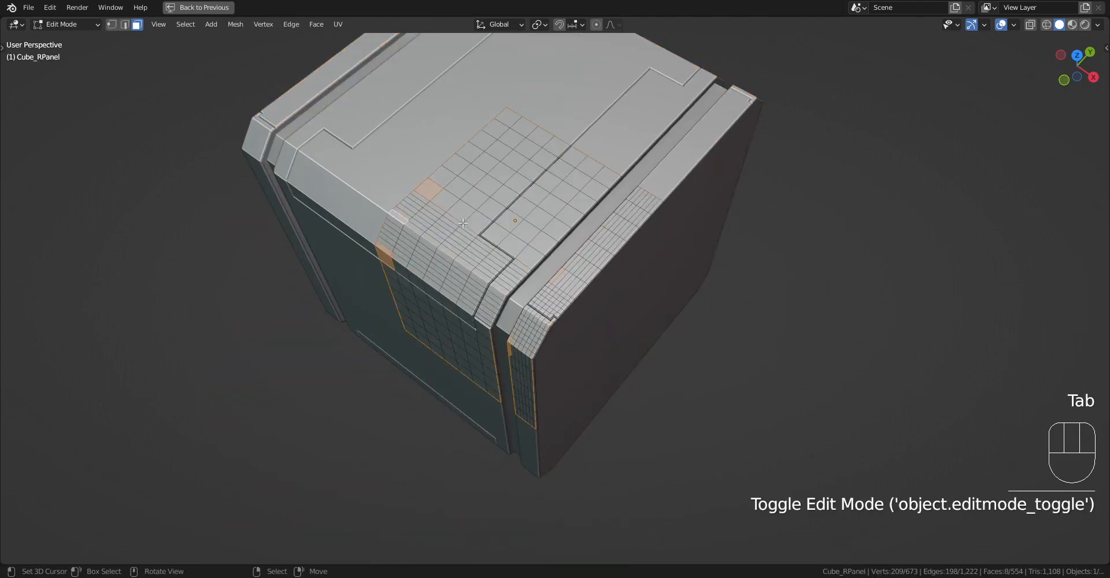
scroll(458, 218, "up", 2)
left_click(440, 187)
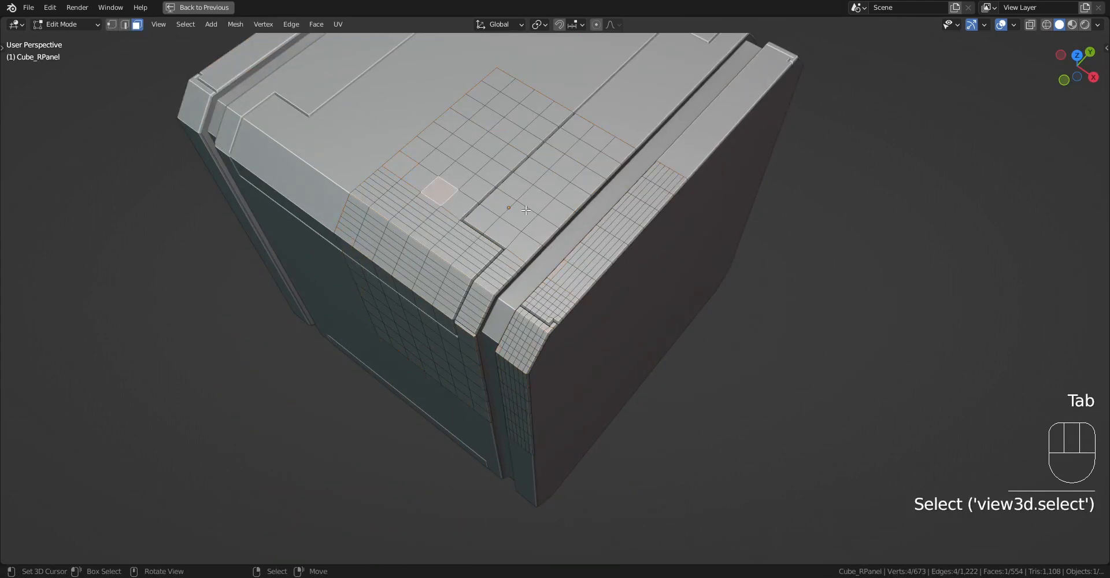
left_click(527, 212, "shift")
middle_click_drag(573, 273, 549, 304)
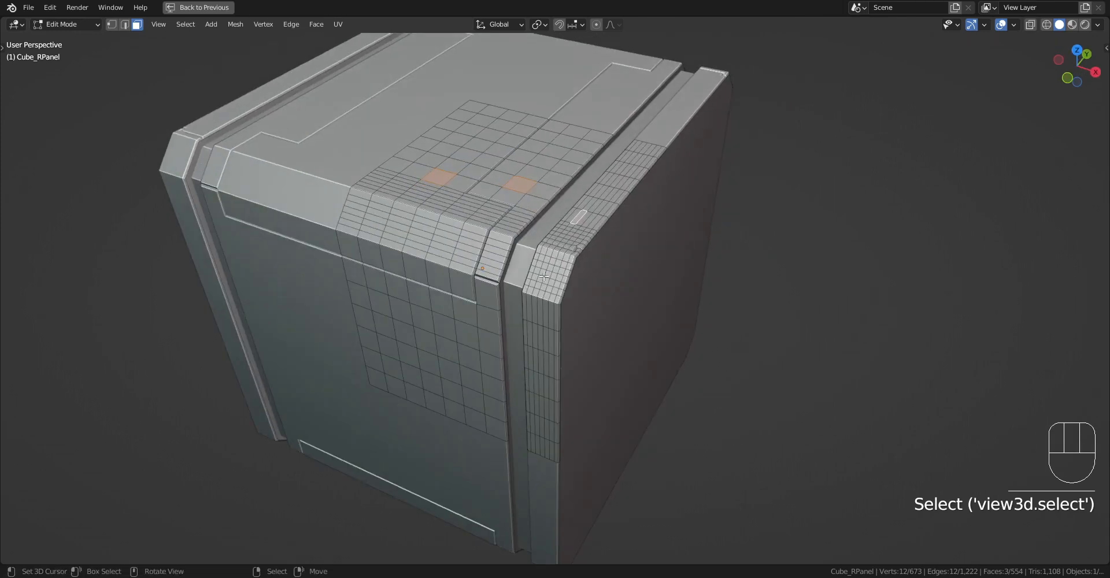
left_click(546, 306, "shift")
left_click(496, 312, "shift")
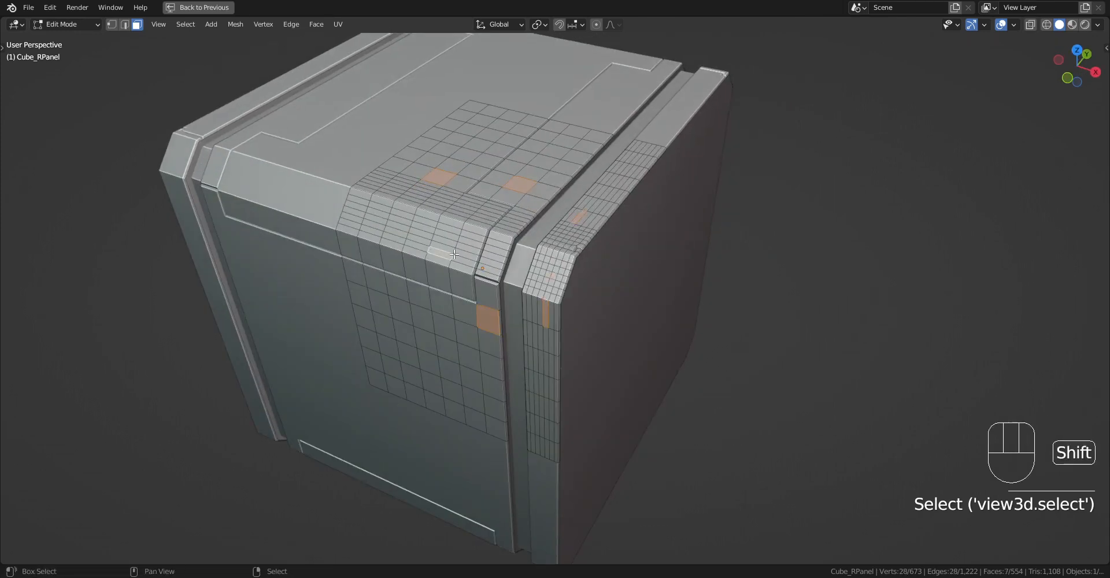
- Extend the selection with Select Linked Flat Faces, also adding the missed front strip and the small piece on the outer side band
key("q")
left_click(641, 239)
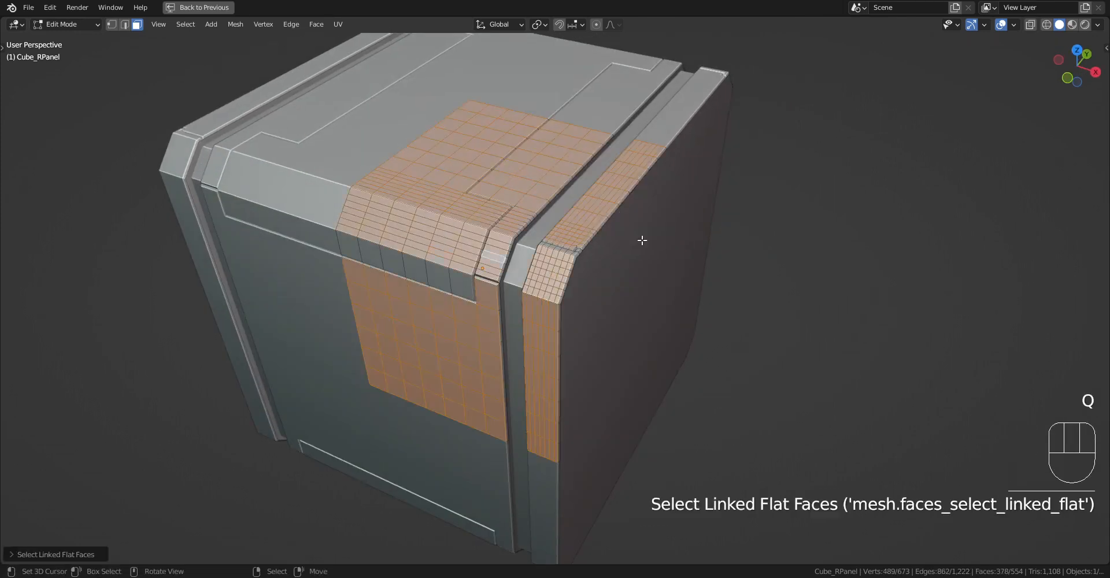
left_click(461, 286, "shift")
key("q")
left_click(636, 257)
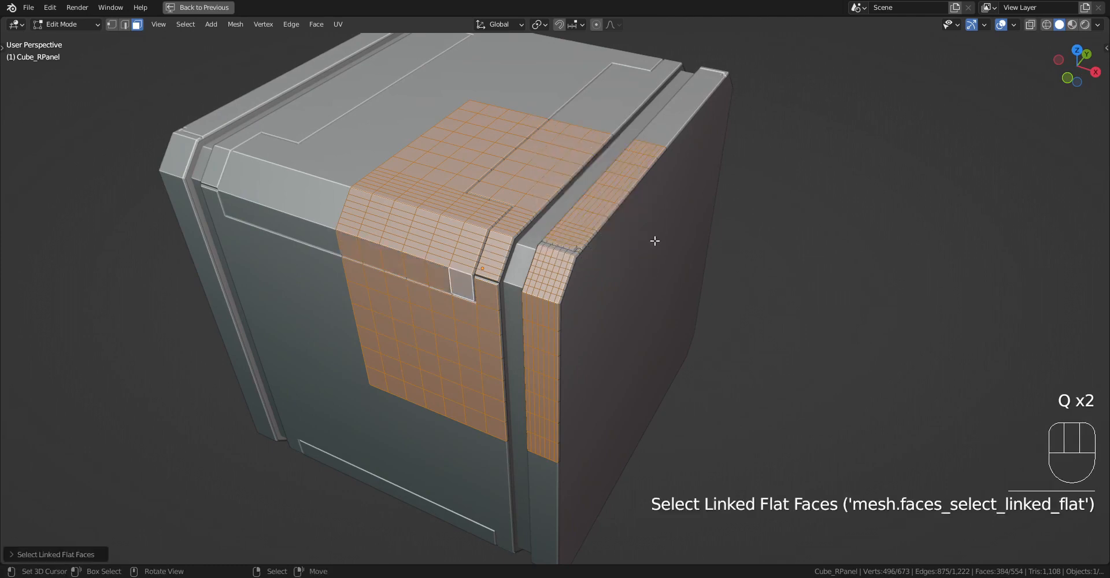
middle_click_drag(654, 241, 636, 265)
scroll(636, 266, "up", 4)
left_click(555, 313, "shift")
key("q")
left_click(696, 295)
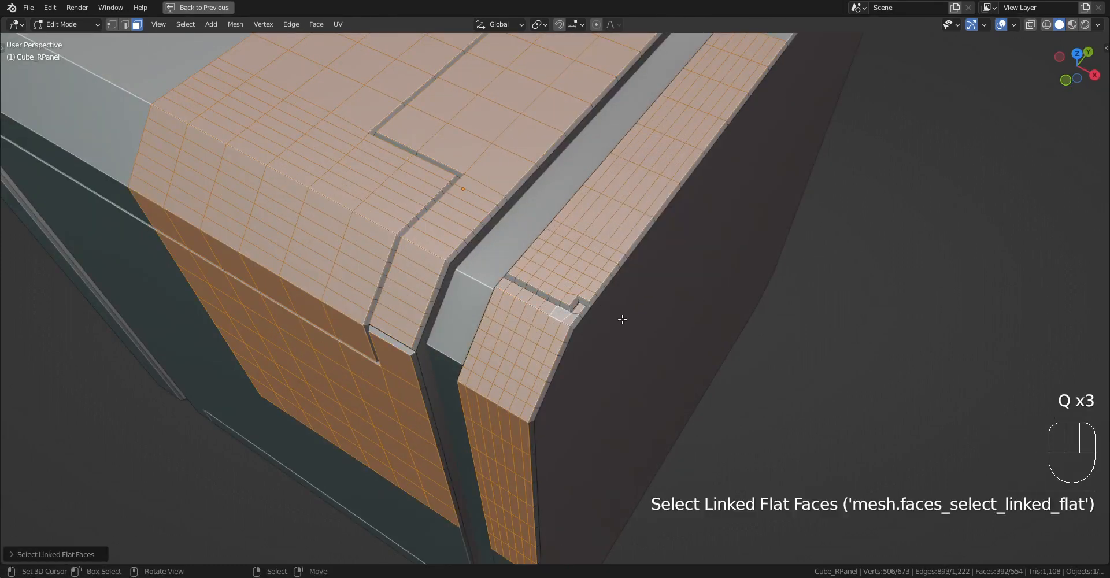
- Return to Object Mode and apply Random Panels to the selected panel faces with 0 subdivision cuts
scroll(641, 303, "down", 5)
key("Tab")
key("shift+q")
left_click(722, 231)
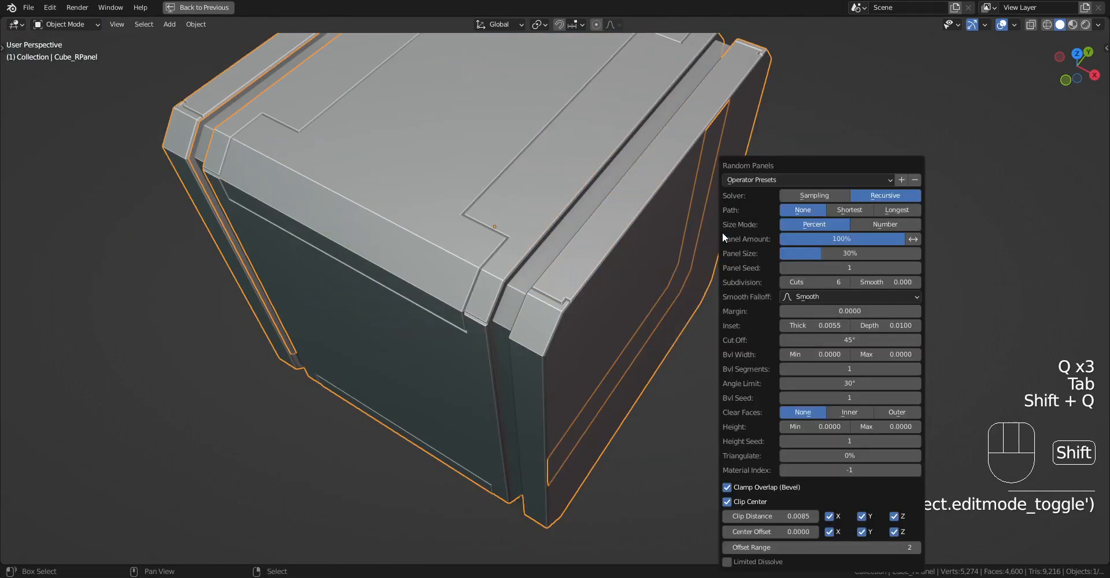
left_click(804, 280)
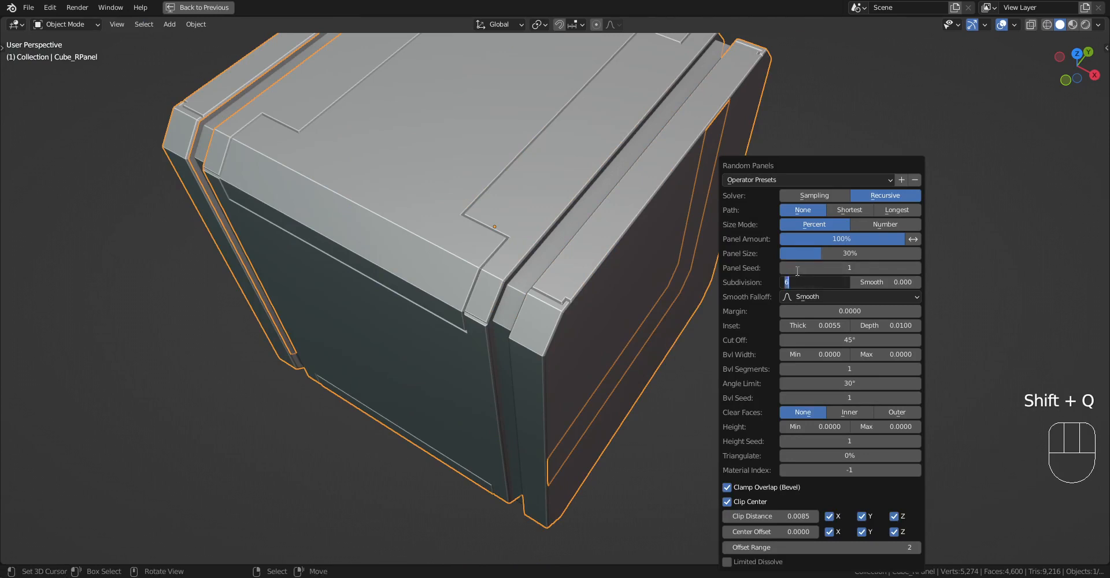
type("0")
key("Return")
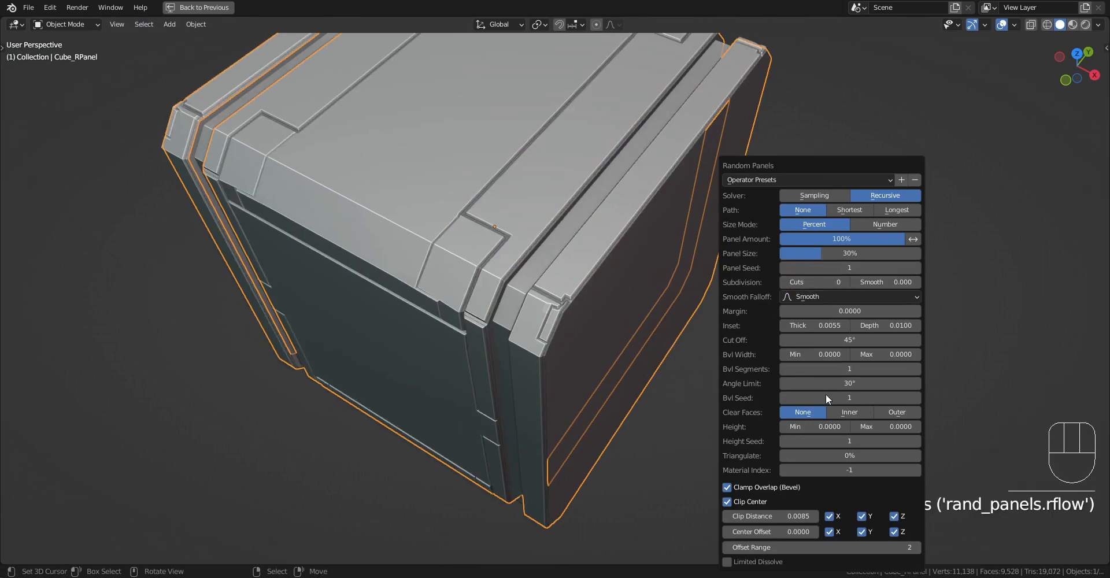
- Set Clear Faces to Inner, with 1 subdivision cut, Panel Seed 3 and Panel Size 15%
left_click(849, 412)
middle_click_drag(659, 332, 712, 314)
key("F9")
scroll(812, 281, "up", 1, "ctrl")
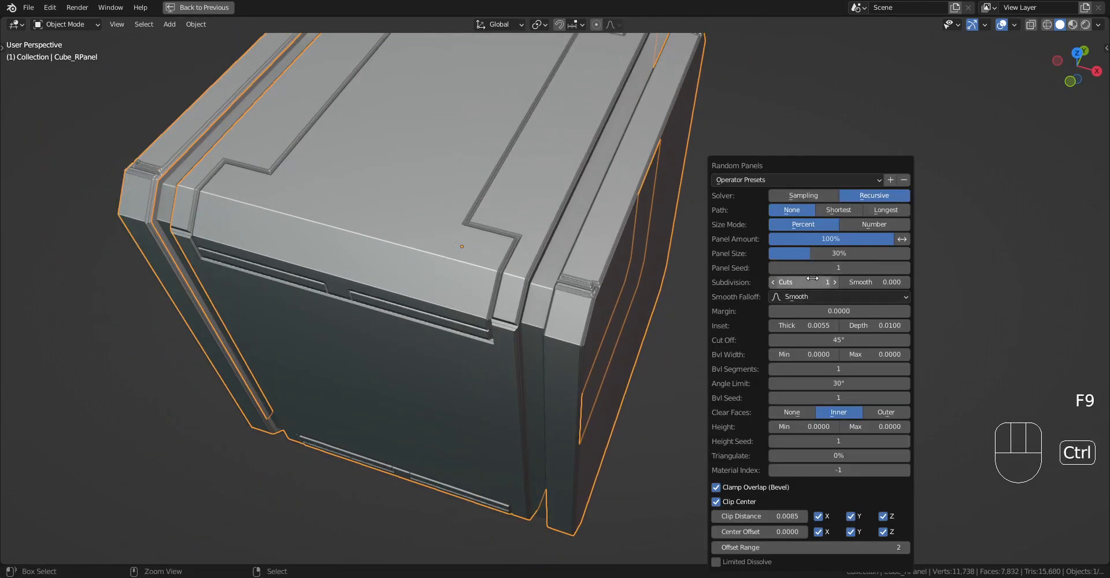
scroll(821, 264, "up", 2, "ctrl")
left_click_drag(821, 254, 800, 254)
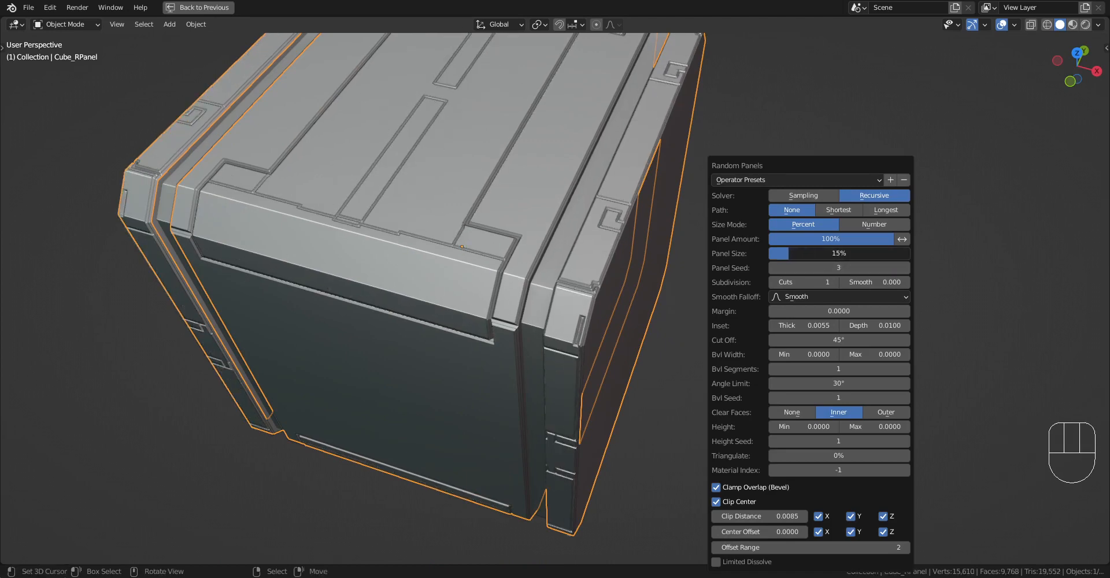
- Reduce the panel inset thickness to 0.0033 and lower the inset depth
middle_click_drag(461, 248, 552, 307, "shift")
middle_click_drag(553, 306, 598, 275)
scroll(606, 272, "up", 2)
key("F9")
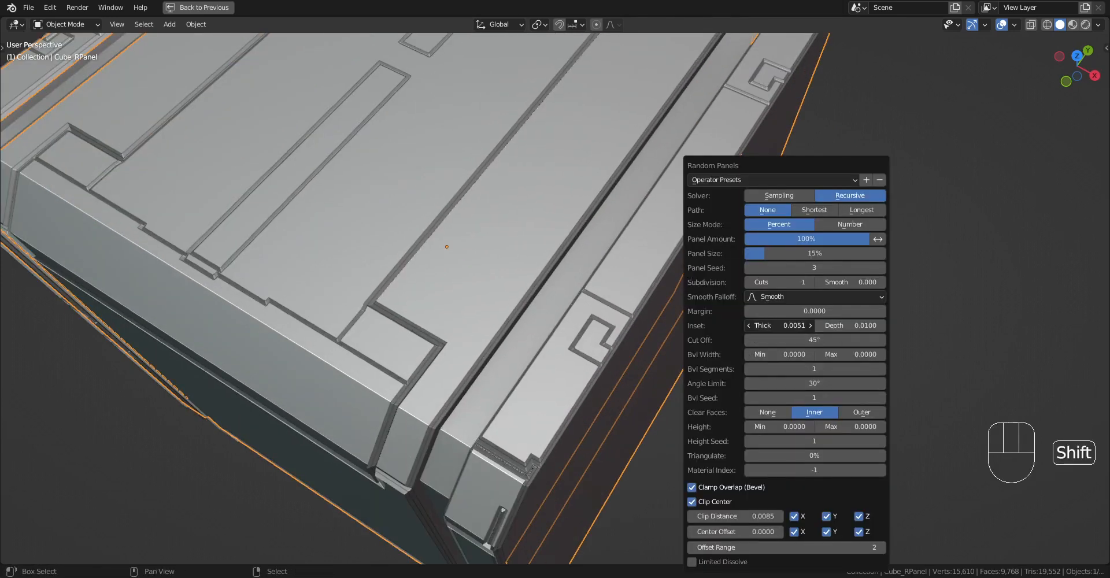
left_click_drag(781, 325, 766, 326, "shift")
left_click_drag(848, 326, 824, 326, "shift")
- Inspect the panel grooves up close and refine the inset to 0.0009 thickness and 0.0027 depth
middle_click_drag(456, 310, 448, 255)
middle_click_drag(449, 255, 671, 292, "shift")
scroll(651, 304, "up", 5)
middle_click_drag(672, 291, 634, 297, "shift")
scroll(634, 298, "up", 2)
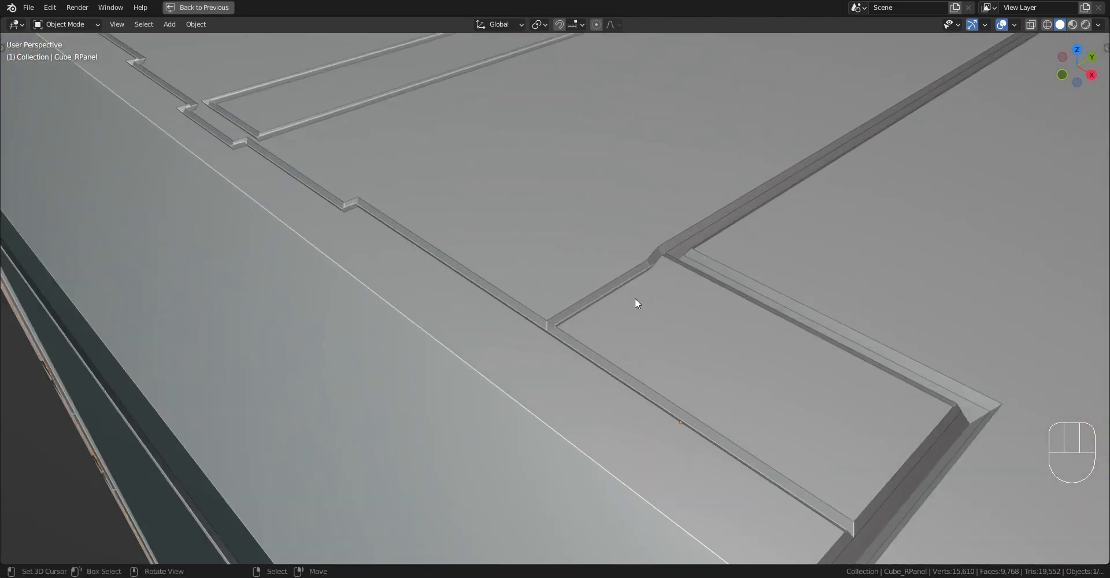
key("F9")
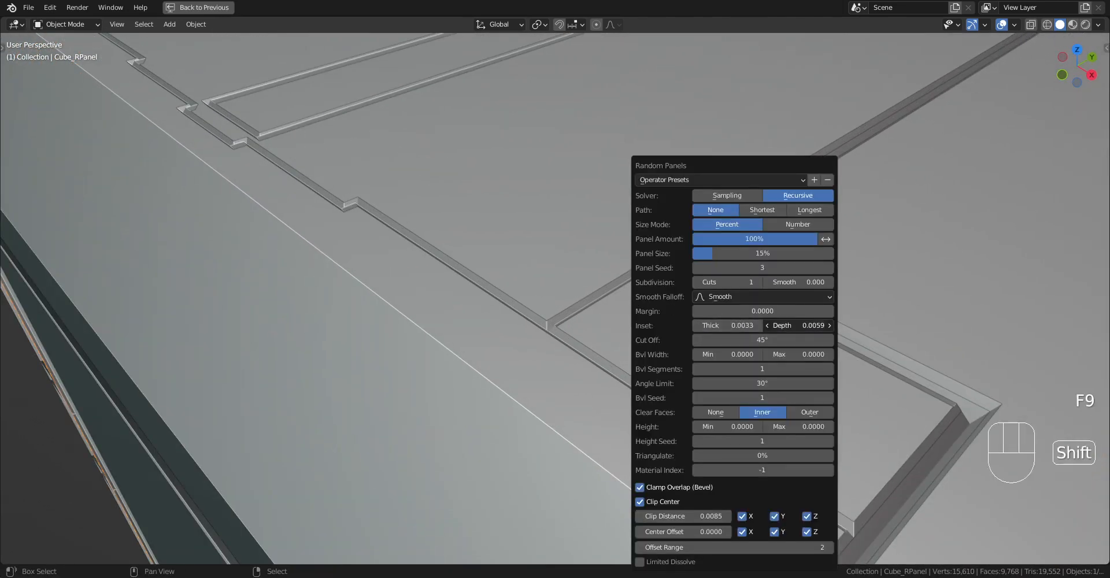
left_click_drag(809, 325, 716, 325, "shift")
left_click_drag(798, 326, 781, 325, "shift")
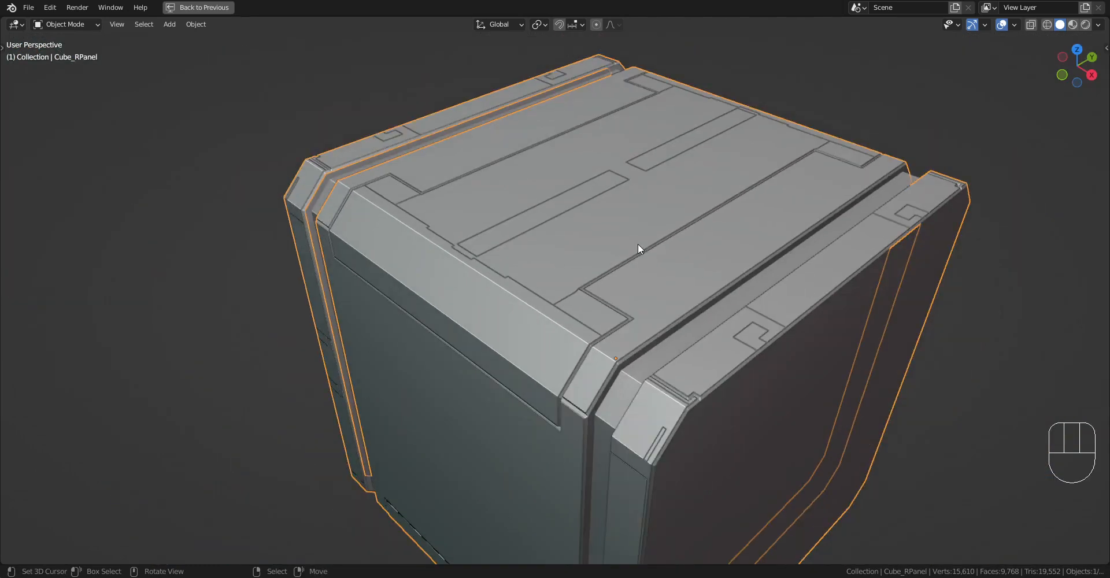
- Hide the viewport overlays to view the whole paneled cube without outlines
middle_click_drag(637, 244, 657, 283)
scroll(658, 283, "down", 4)
middle_click_drag(728, 315, 713, 275)
key("shift+alt+z")
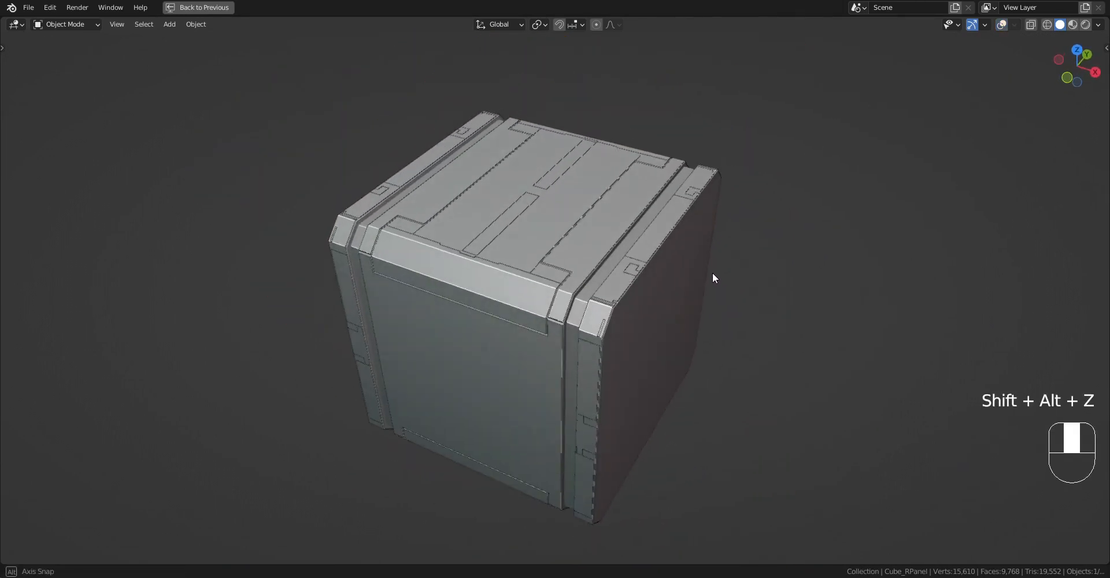
- Cycle the Panel Seed of the nested panels up to 15
key("F9")
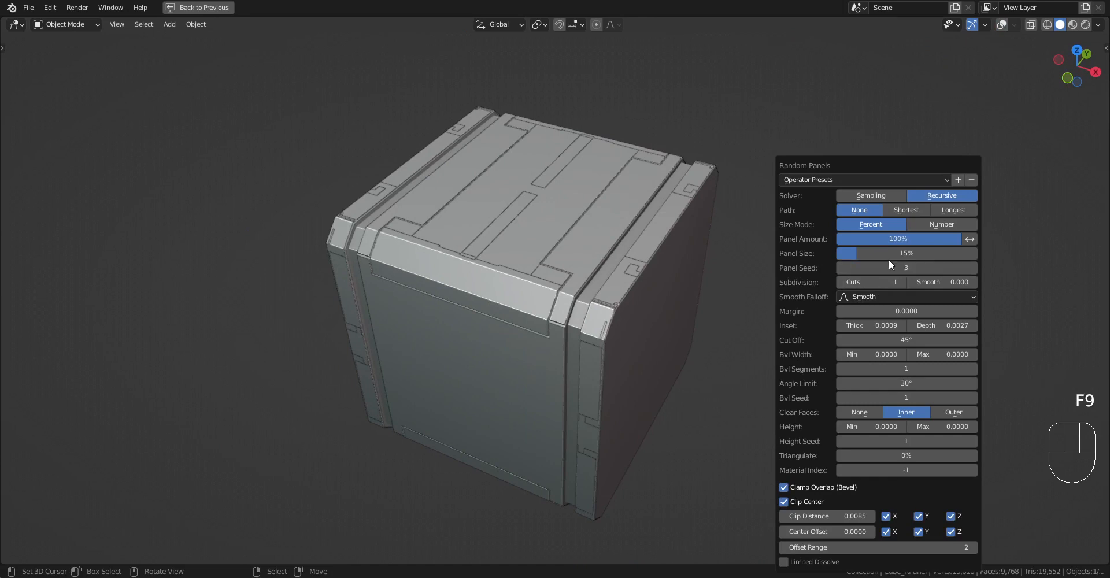
scroll(892, 268, "up", 3, "ctrl")
scroll(893, 267, "up", 3, "ctrl")
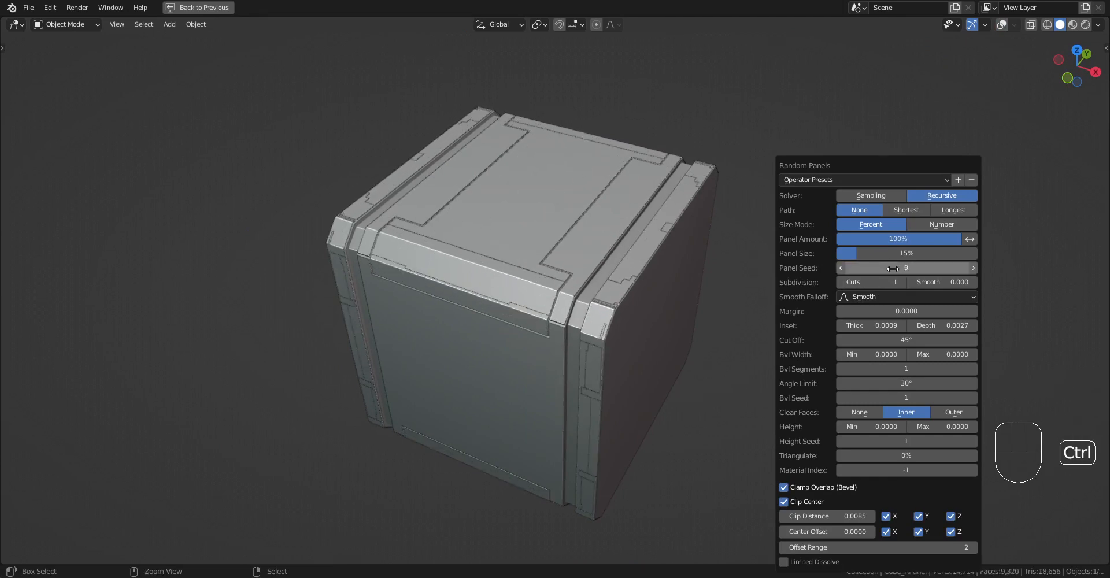
scroll(893, 268, "up", 2, "ctrl")
scroll(892, 269, "up", 1, "ctrl")
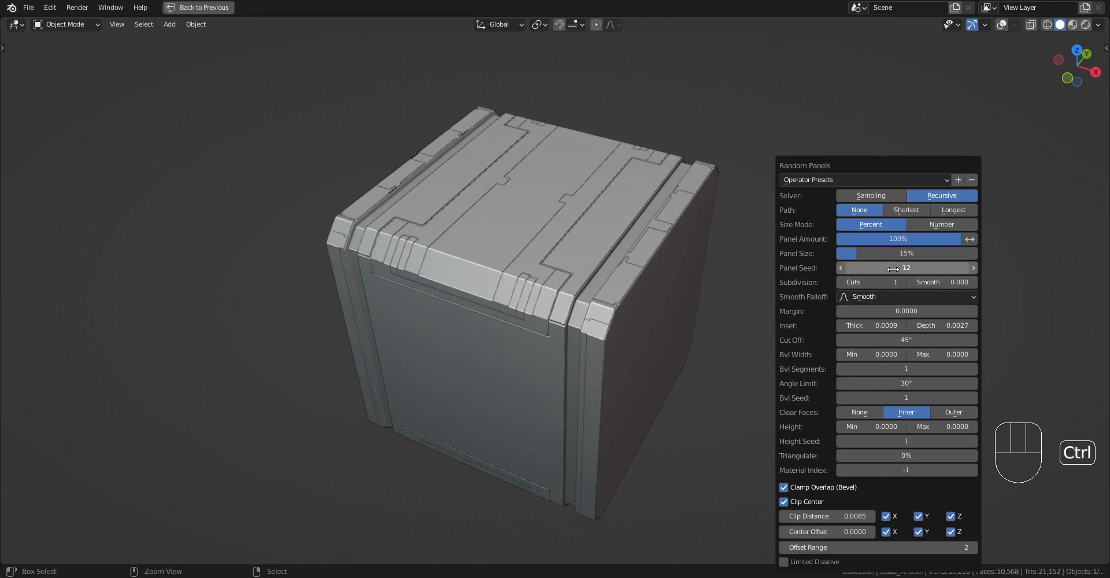
scroll(893, 269, "up", 3, "ctrl")
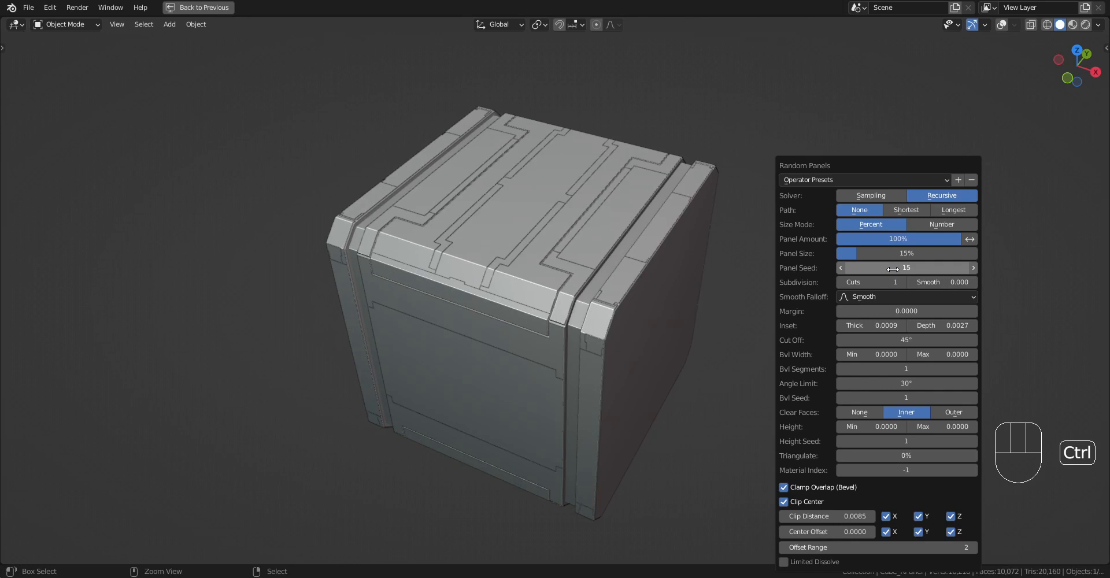
- View the cube from another angle and advance the Panel Seed to 22
middle_click_drag(679, 331, 721, 320)
key("F9")
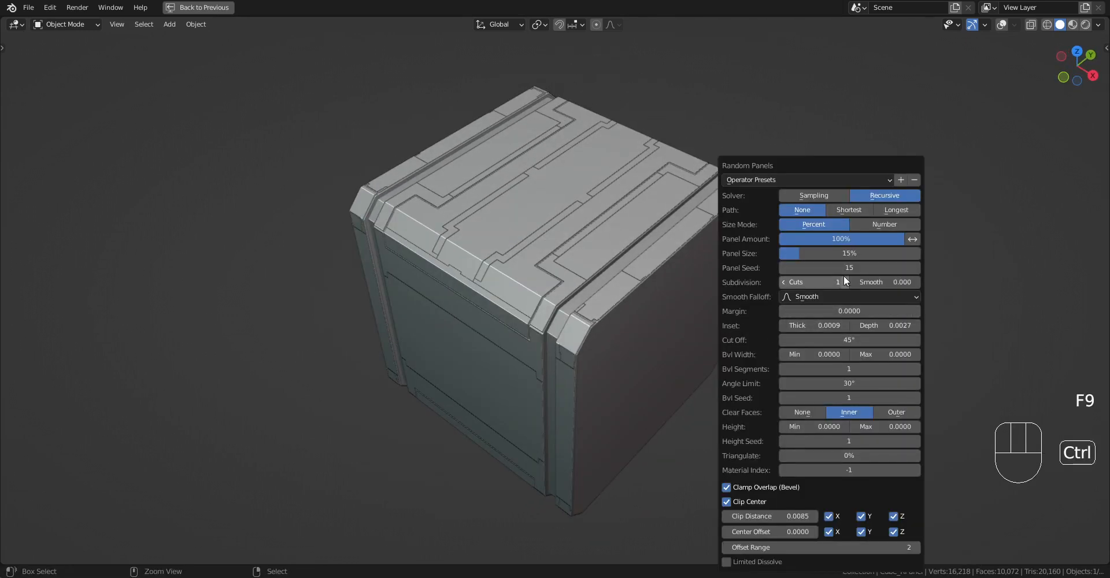
scroll(841, 269, "up", 4, "ctrl")
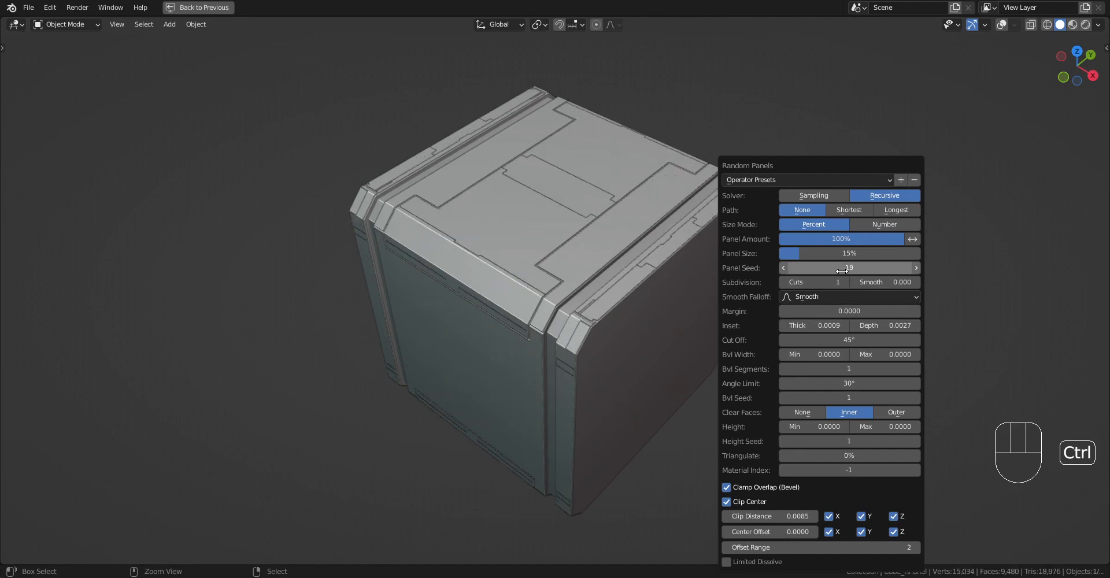
scroll(842, 270, "up", 2, "ctrl")
scroll(842, 271, "up", 1, "ctrl")
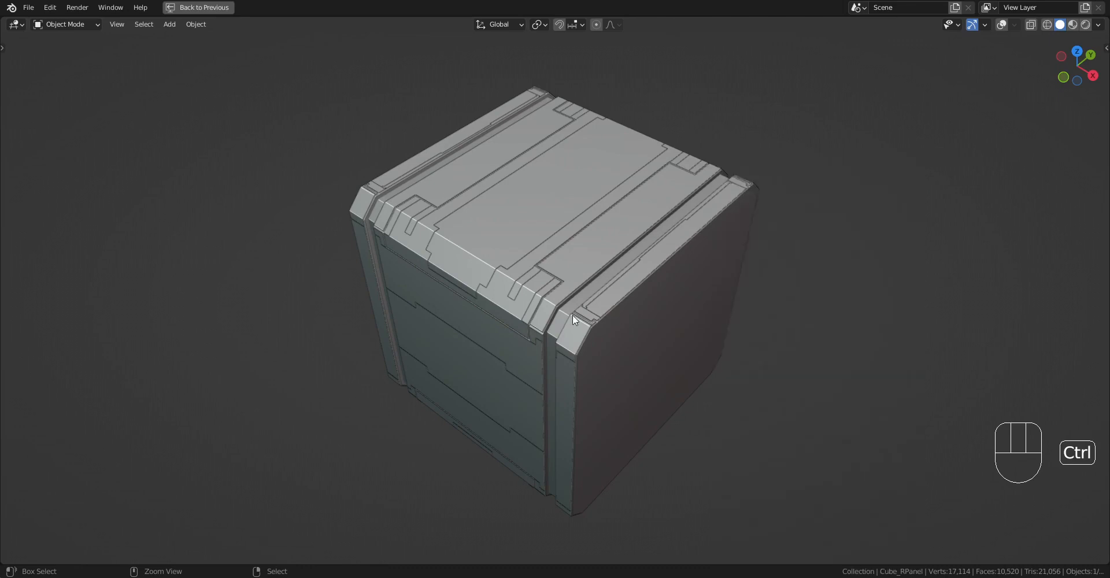
- Try 2 subdivision cuts, restore 1 cut, and advance the Panel Seed to 25
middle_click_drag(572, 315, 698, 296)
key("F9")
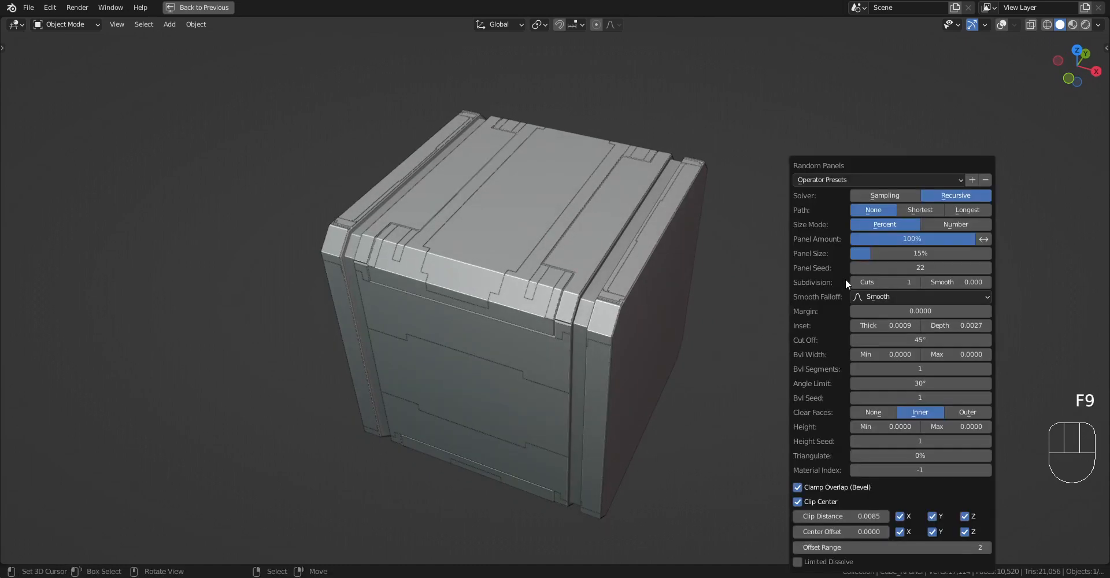
scroll(887, 282, "up", 1, "ctrl")
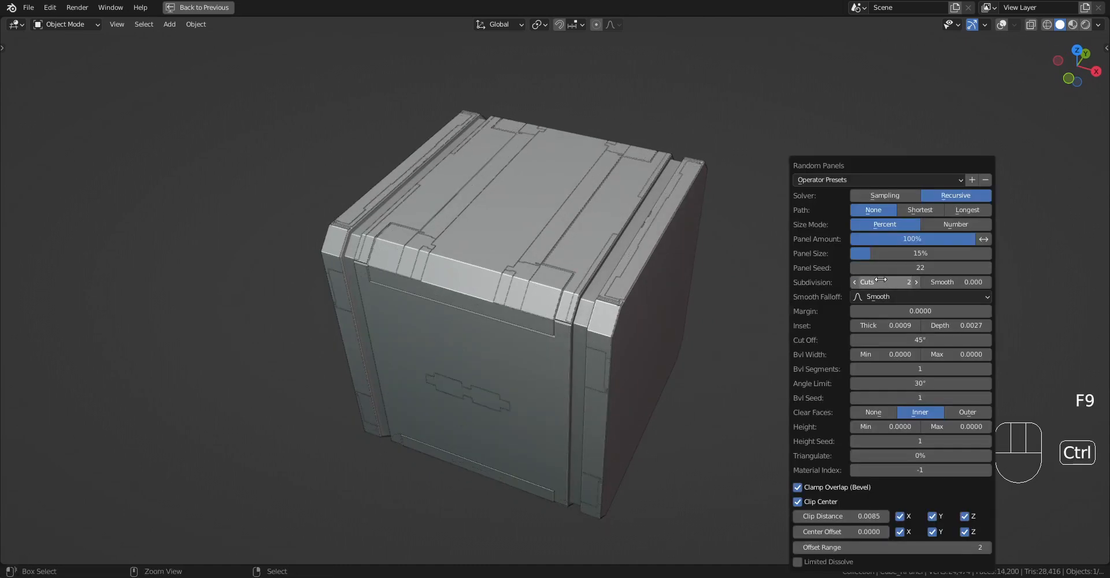
scroll(887, 281, "down", 1, "ctrl")
scroll(889, 268, "up", 1, "ctrl")
scroll(889, 267, "up", 2, "ctrl")
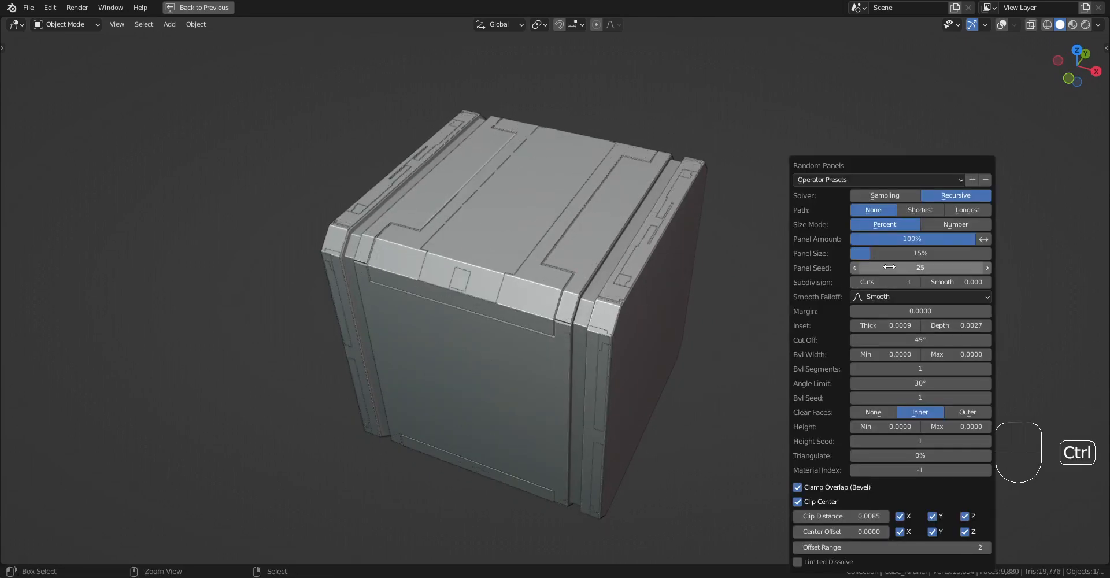
- Advance the Panel Seed of the nested panels to 32 and set the Panel Size to 10%
scroll(888, 266, "up", 2, "ctrl")
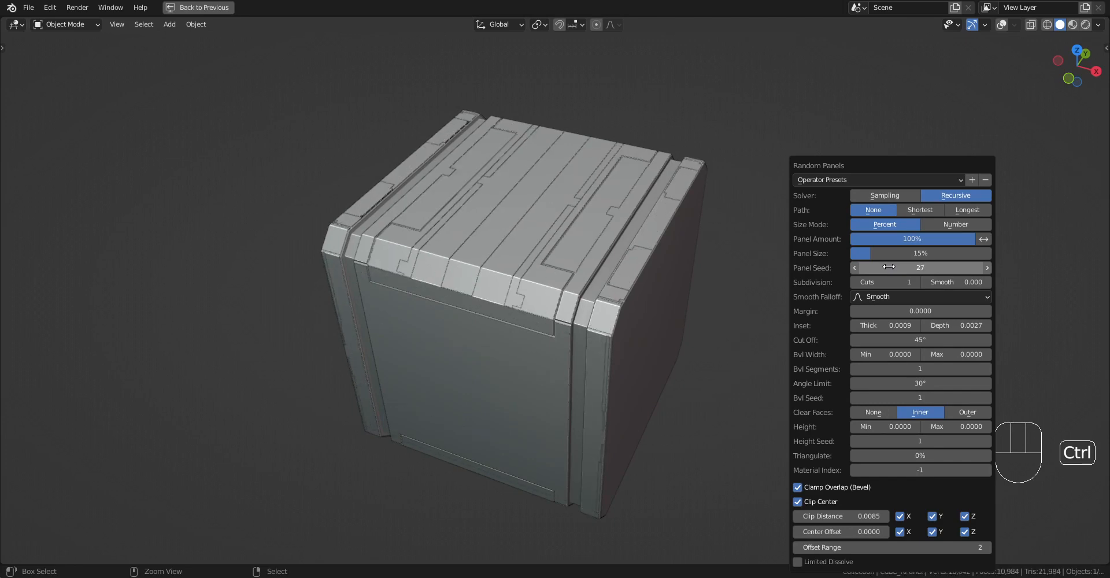
scroll(888, 266, "up", 5, "ctrl")
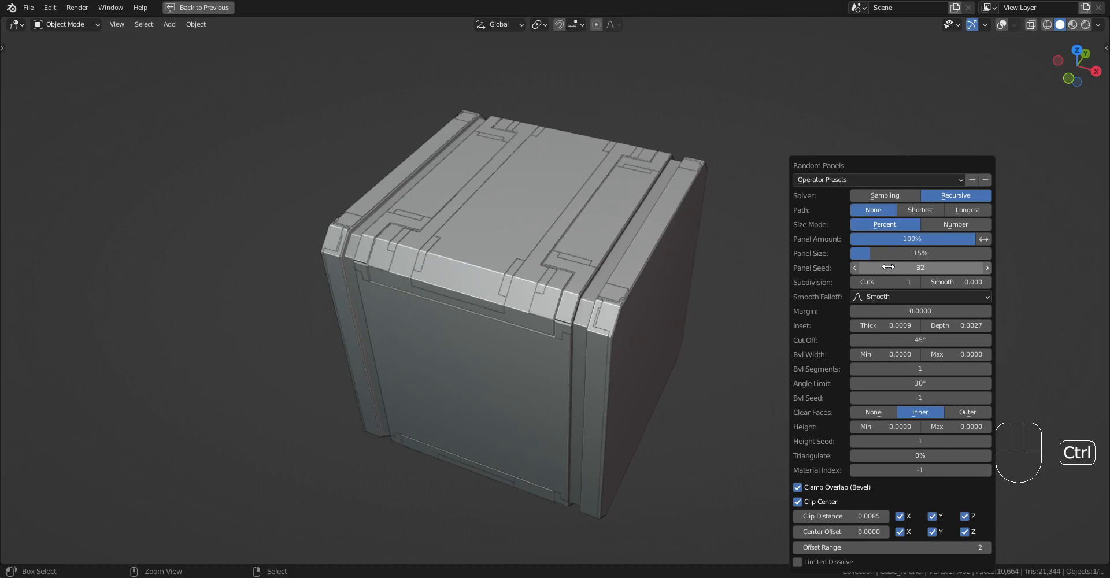
double_click(854, 253)
type("10")
key("Return")
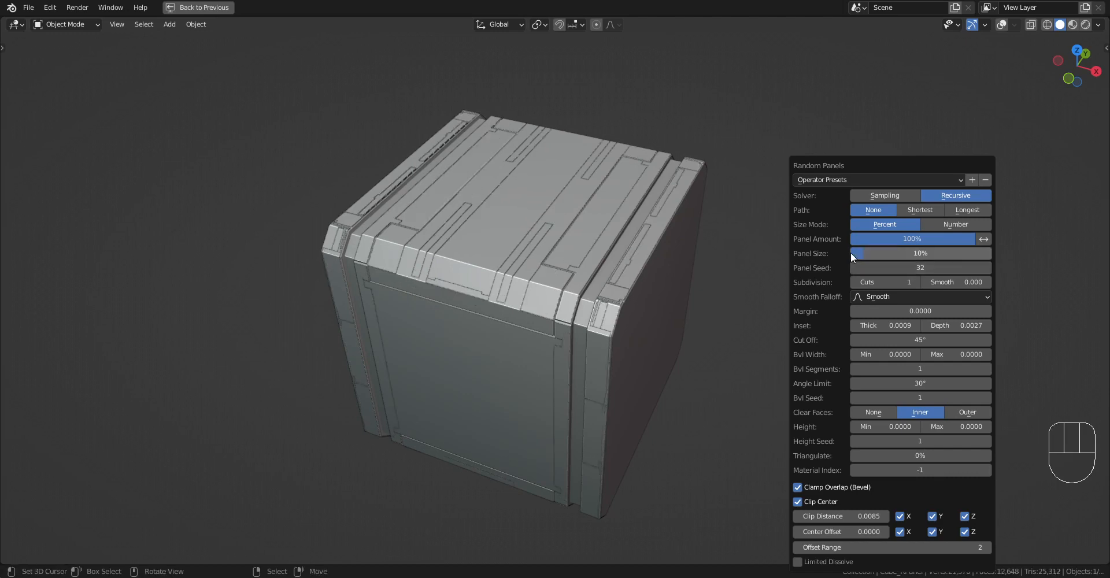
- Advance the Panel Seed to 35 and inspect the panel lines along the cube's upper front edge
scroll(905, 265, "up", 1, "ctrl")
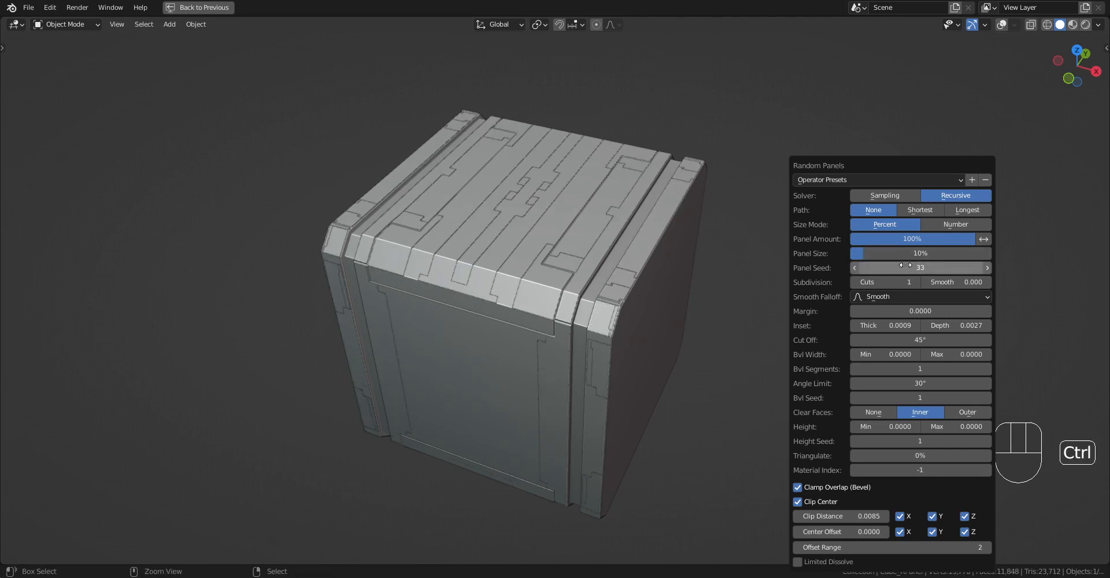
scroll(905, 264, "up", 2, "ctrl")
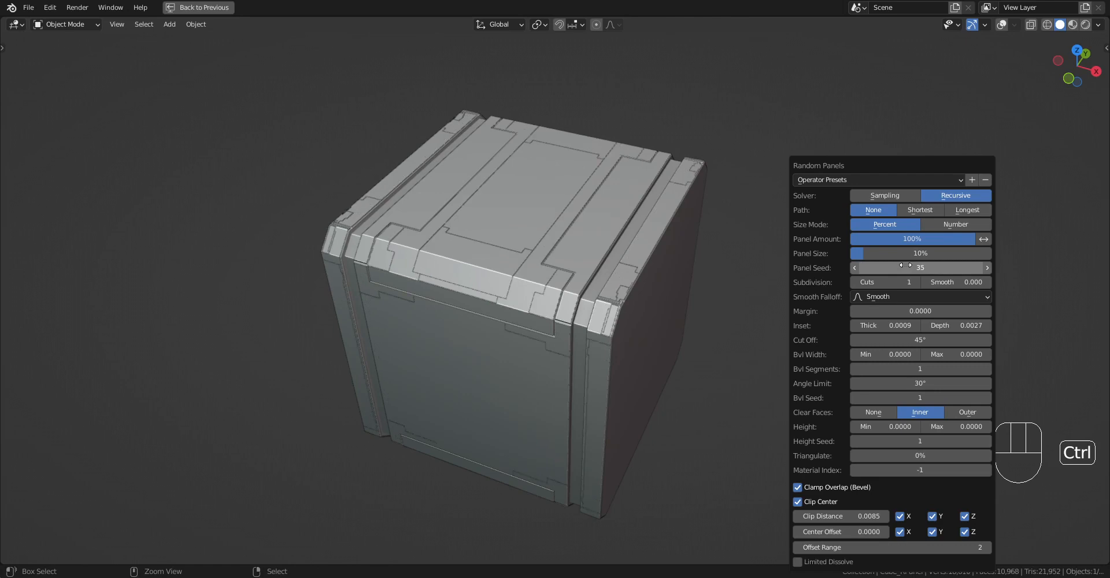
middle_click_drag(553, 316, 536, 347)
scroll(536, 347, "up", 4)
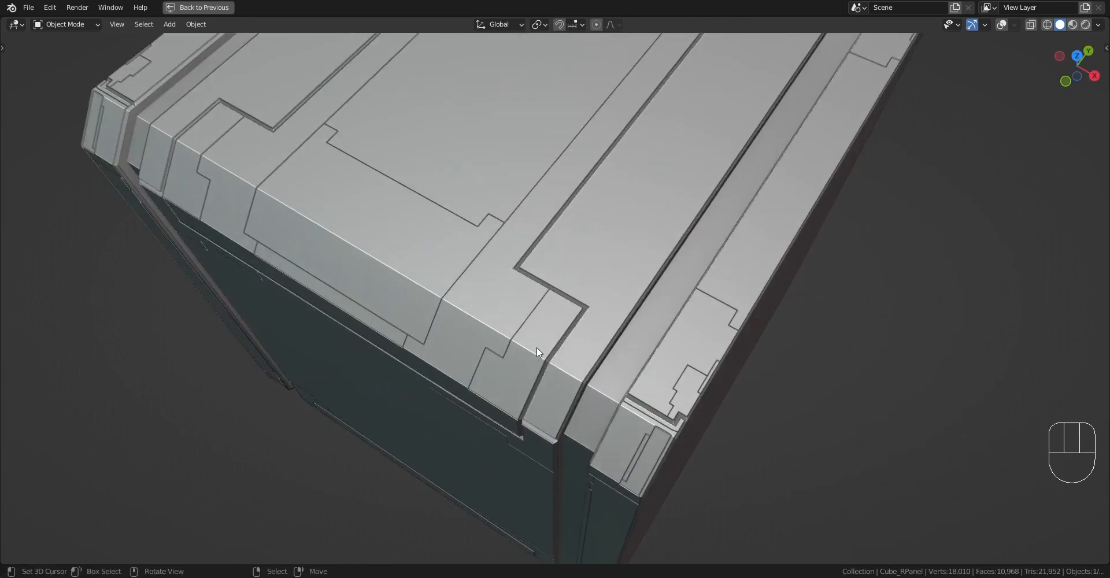
scroll(536, 347, "down", 5)
scroll(632, 329, "up", 1)
- Advance the Panel Seed to 36 and inspect the new layout around the cube's upper corner
key("F9")
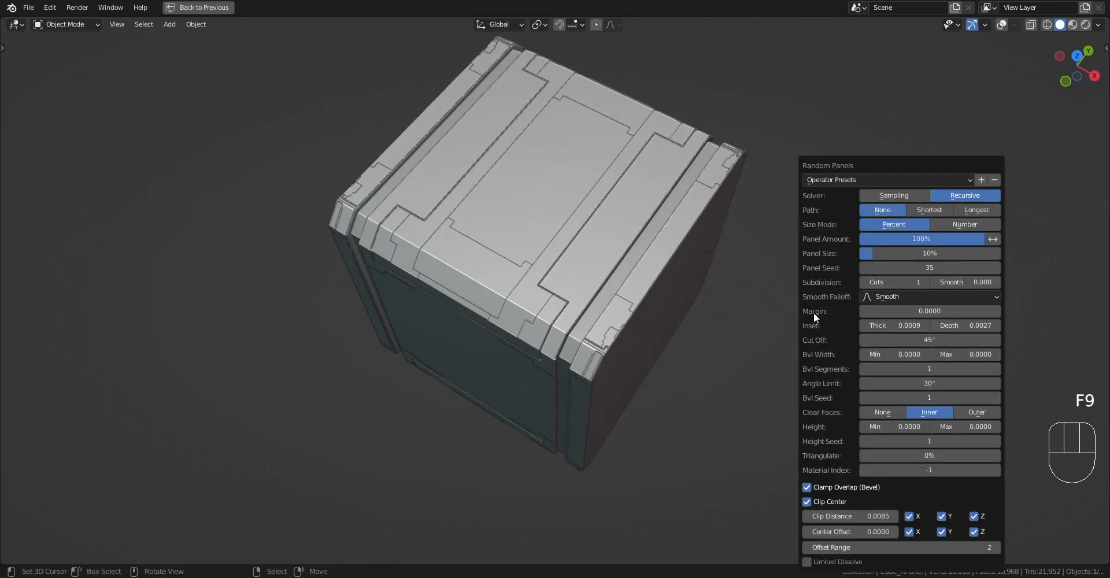
scroll(903, 267, "up", 1, "ctrl")
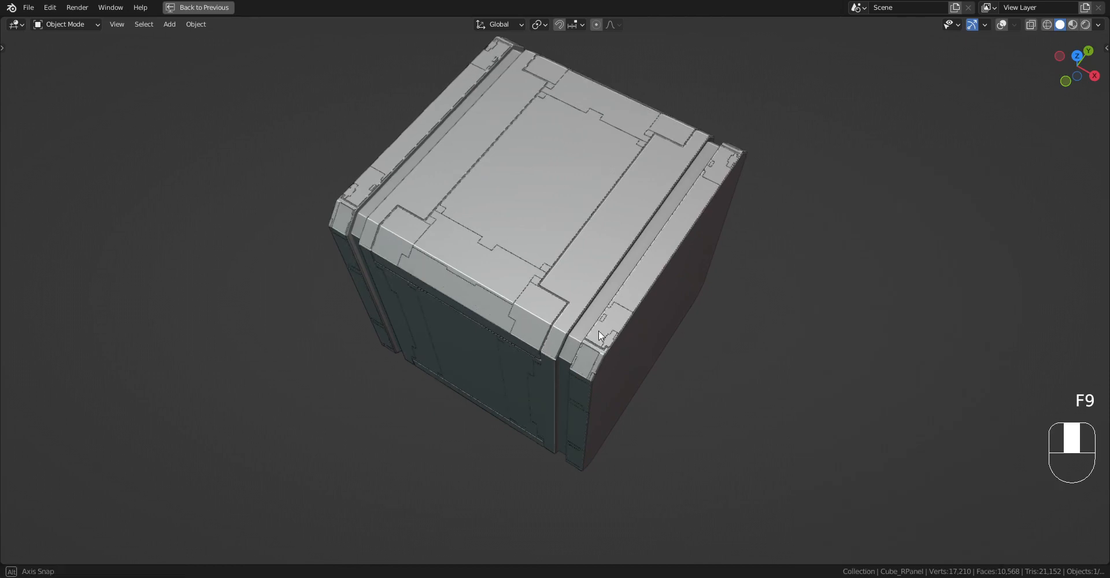
mouse_move(598, 330)
middle_mouse_down()
mouse_move(652, 268)
mouse_move(622, 240)
mouse_move(654, 231)
mouse_move(639, 250)
mouse_move(644, 300)
mouse_move(607, 344)
middle_mouse_up()
scroll(606, 342, "up", 2)
scroll(607, 346, "up", 1)
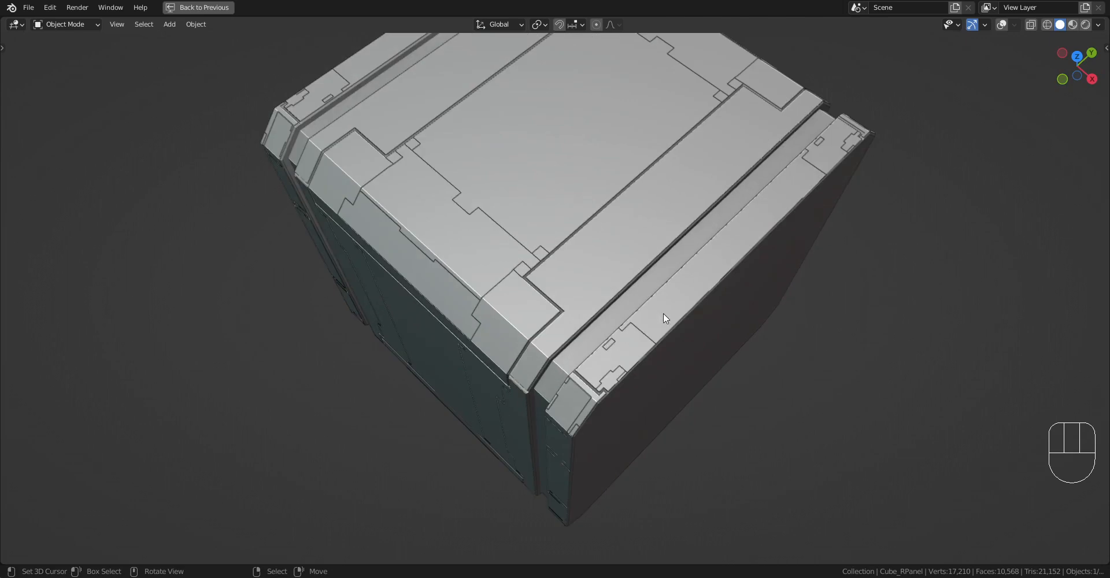
scroll(670, 279, "down", 3)
middle_click_drag(670, 279, 693, 275)
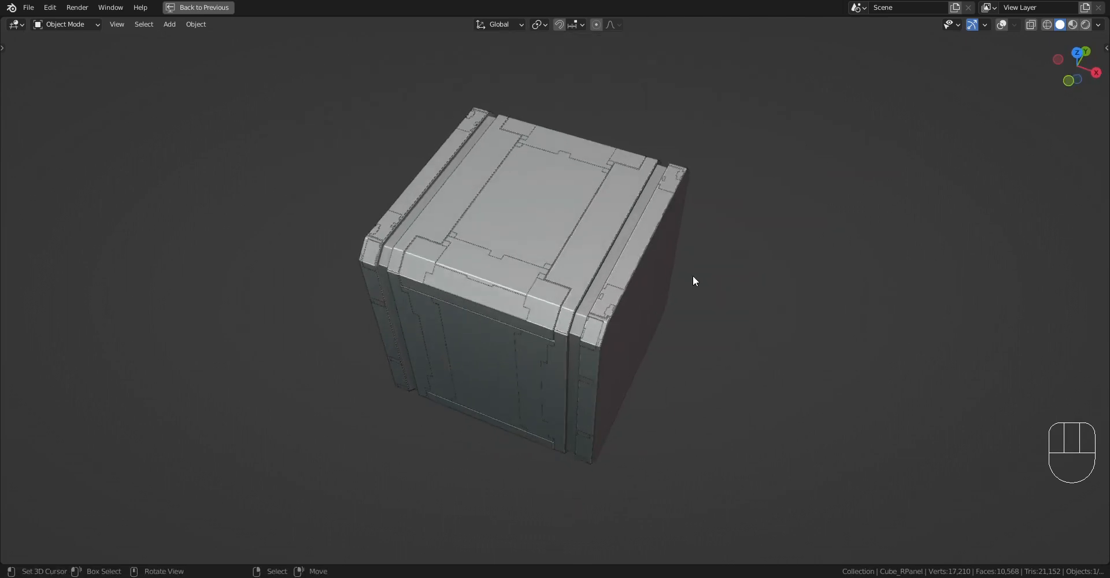
- Advance the Panel Seed of the nested panels to 37 and check the result up close
scroll(692, 276, "up", 1)
key("F9")
scroll(826, 270, "up", 1, "ctrl")
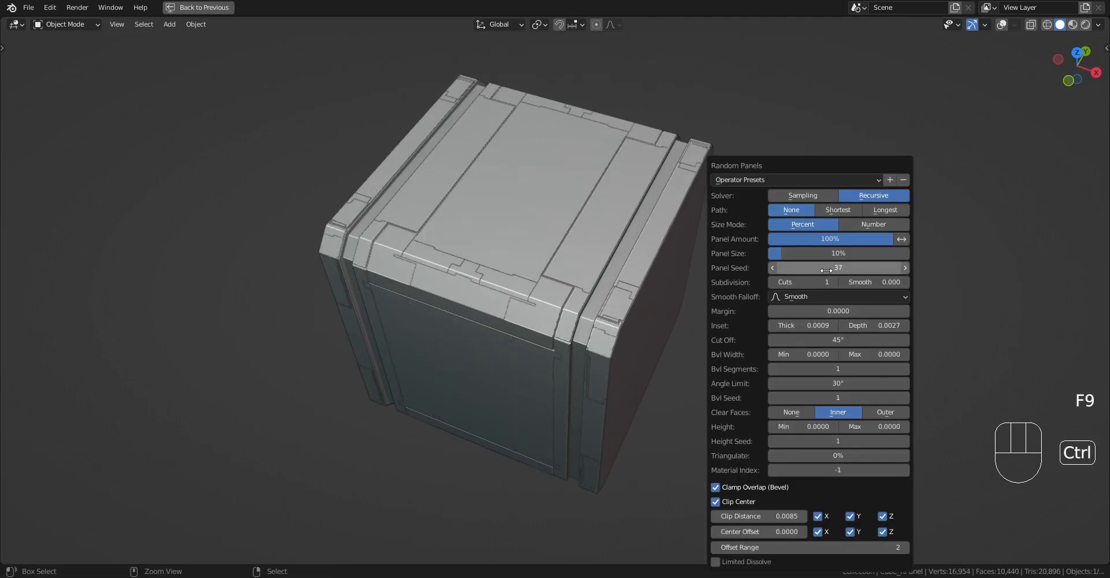
middle_click_drag(688, 273, 624, 359)
scroll(692, 300, "up", 2)
scroll(645, 287, "up", 2)
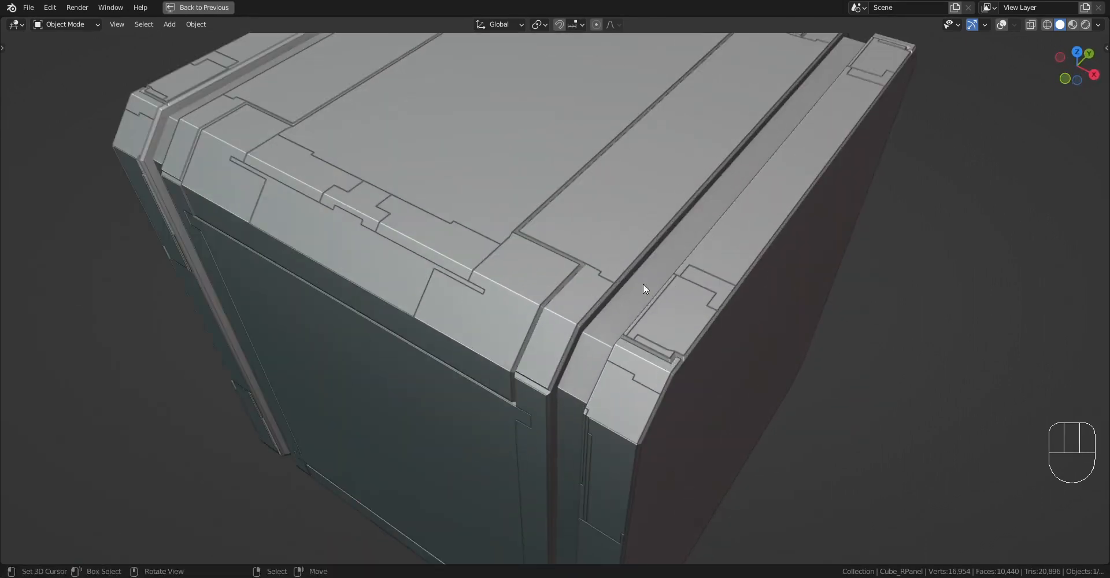
- Select the nested panel object on the cube and try moving it away from the underlying panels, cancelling each move
key("F9")
left_click(807, 384)
left_click(608, 278)
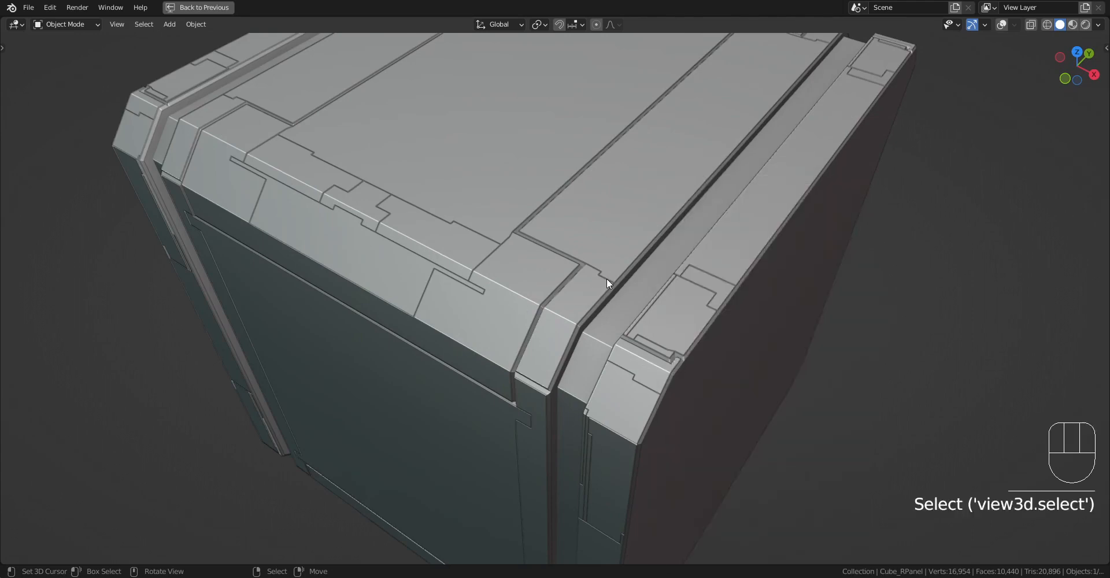
key("g")
right_click(601, 253)
left_click(592, 276)
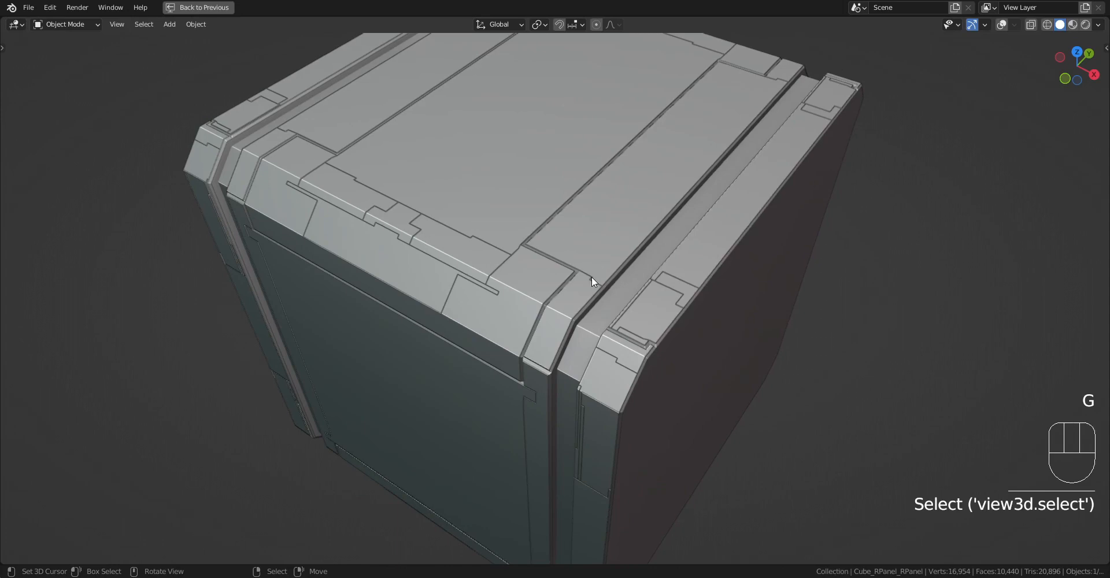
key("g")
right_click(664, 258)
scroll(577, 306, "down", 5)
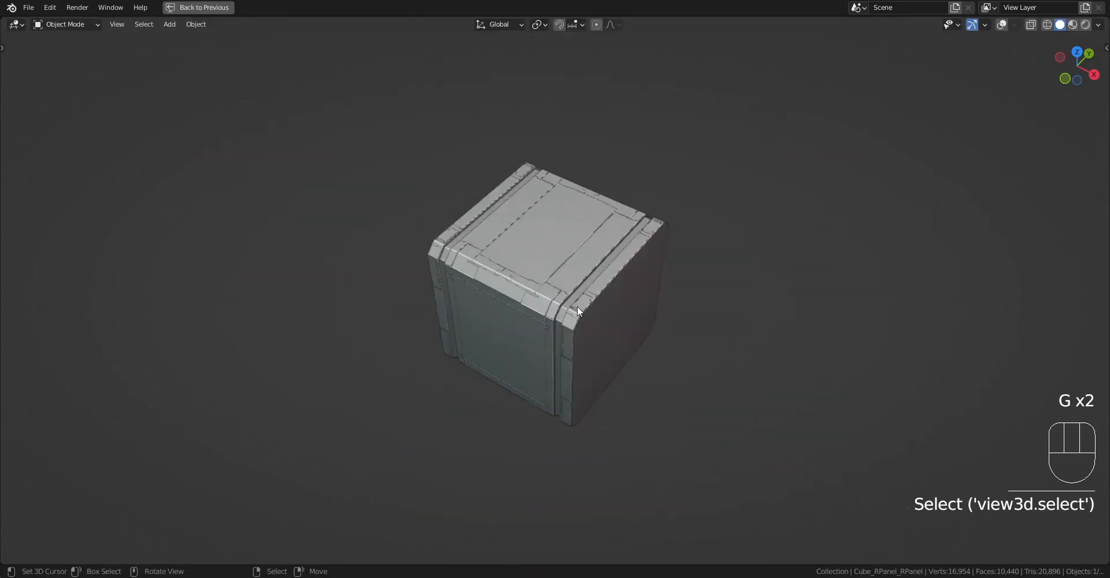
key("g")
right_click(599, 293)
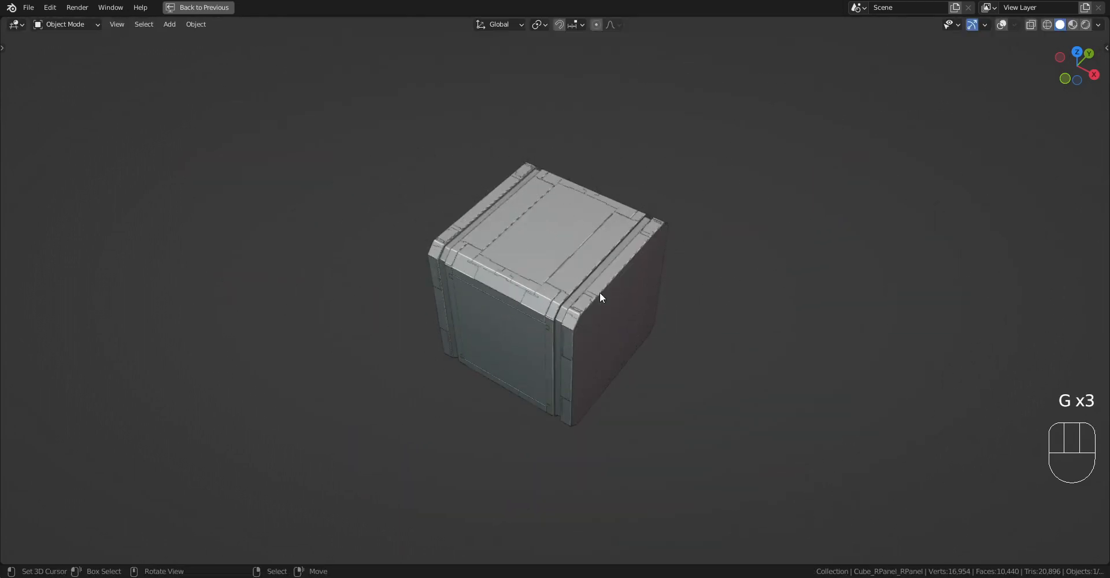
- Select the nested panels near the cube's upper corner and try moving them again, cancelling the moves
scroll(597, 292, "up", 10)
middle_click_drag(575, 291, 453, 297)
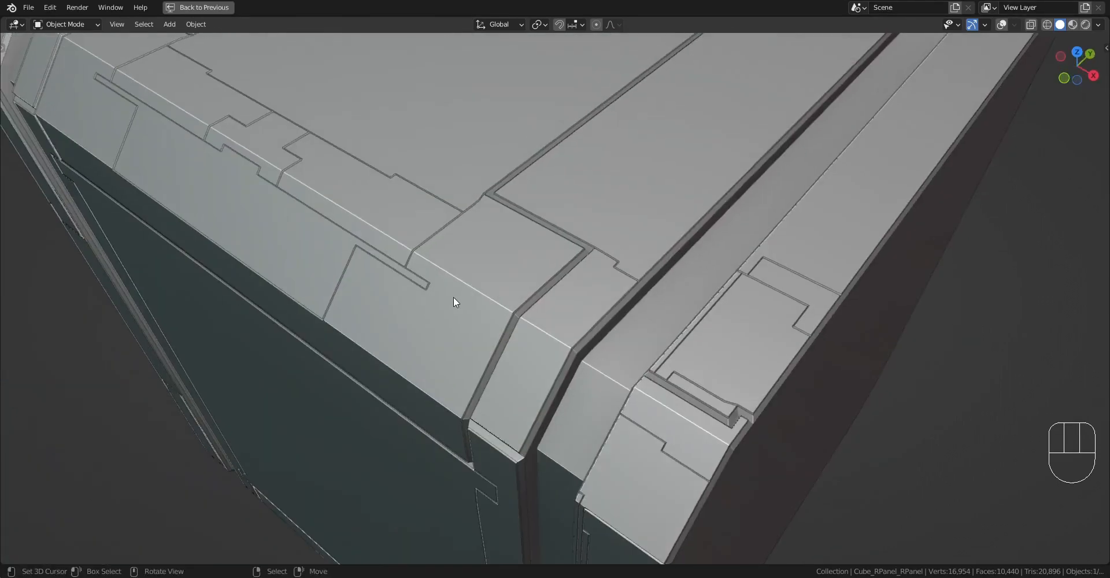
scroll(453, 297, "down", 1)
left_click(648, 219)
scroll(648, 221, "down", 5)
key("g")
right_click(607, 248)
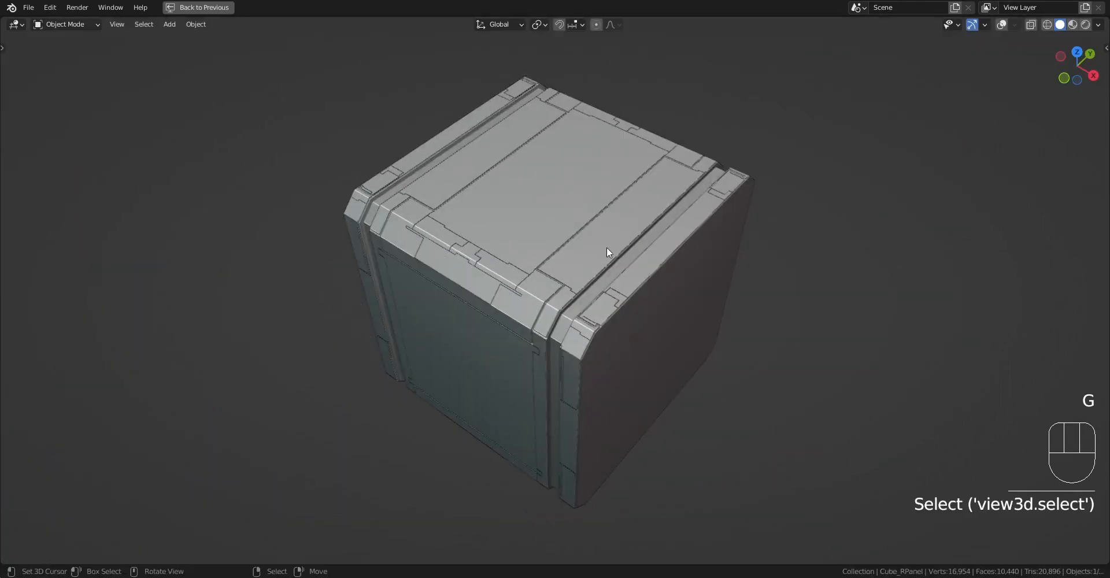
scroll(556, 269, "up", 6)
key("g")
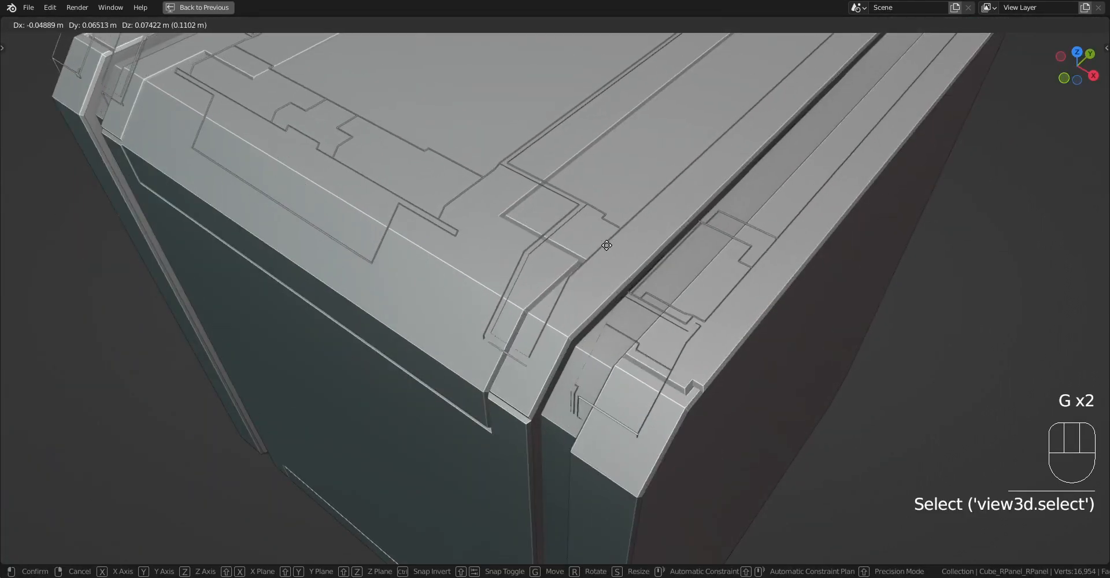
right_click(580, 248)
scroll(581, 248, "down", 6)
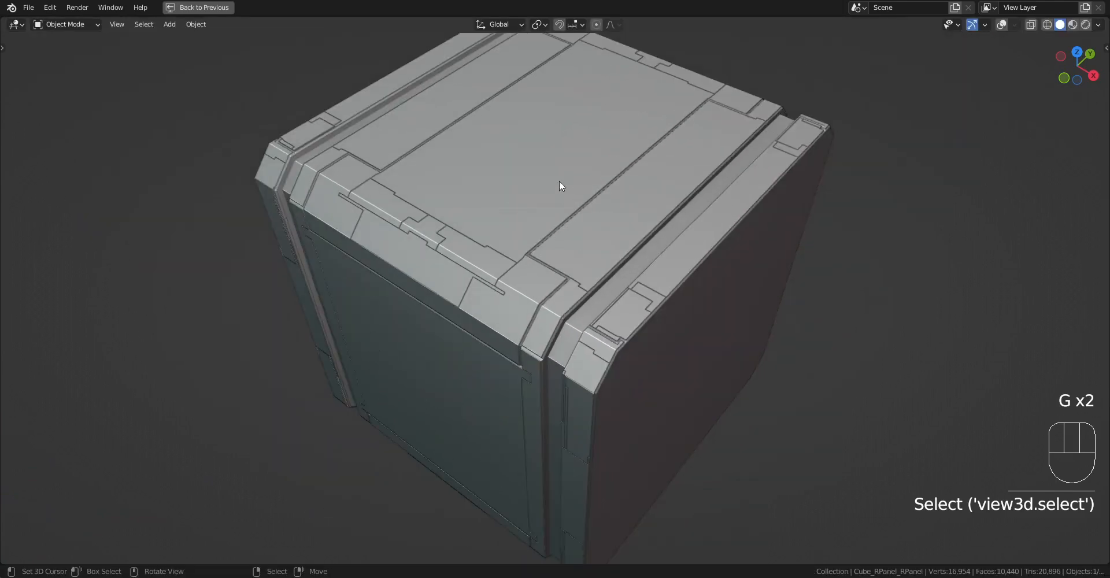
- Examine the layered panel cuts along the cube's top, corner and side strip from several angles and distances
mouse_move(526, 231)
middle_mouse_down()
mouse_move(600, 166)
mouse_move(564, 240)
mouse_move(536, 245)
middle_mouse_up()
scroll(536, 242, "up", 5)
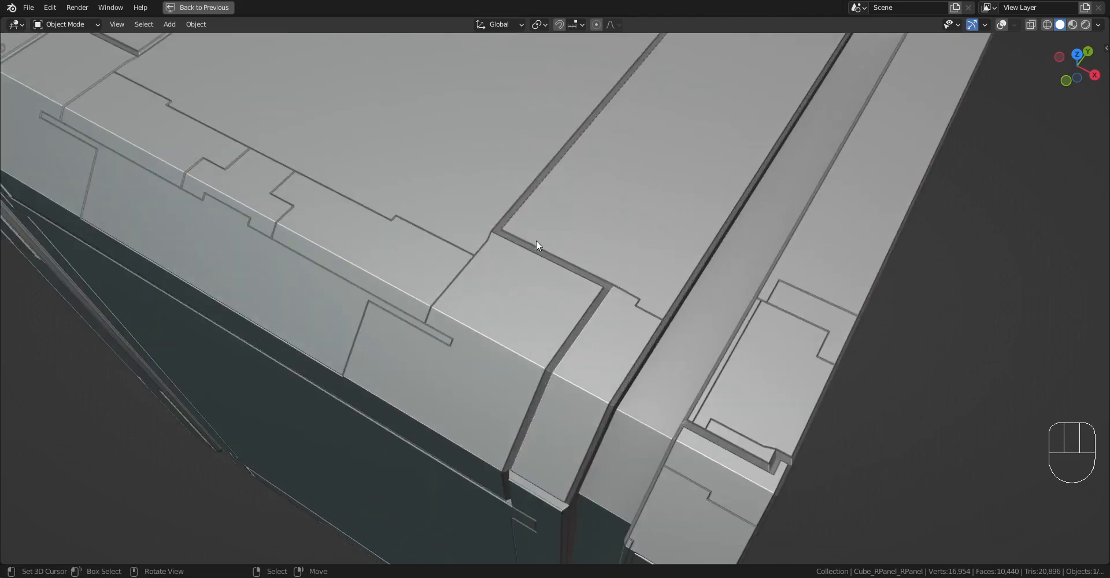
scroll(554, 243, "down", 2)
middle_click_drag(710, 279, 650, 300)
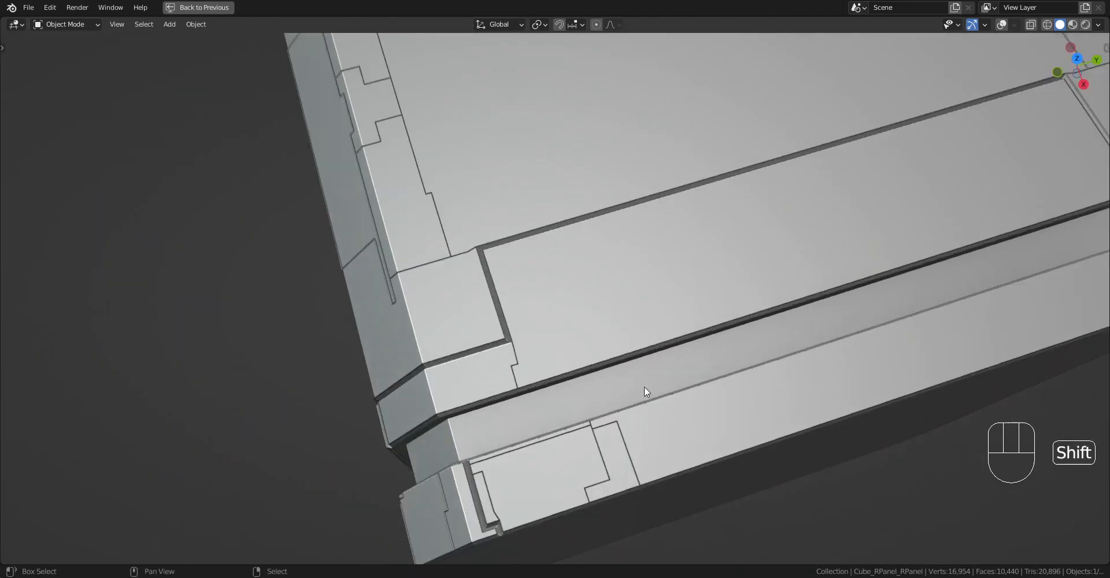
scroll(608, 267, "up", 6)
middle_click_drag(644, 386, 681, 274, "shift")
scroll(608, 267, "down", 8)
scroll(654, 254, "up", 5)
scroll(642, 269, "down", 3)
scroll(516, 251, "up", 3)
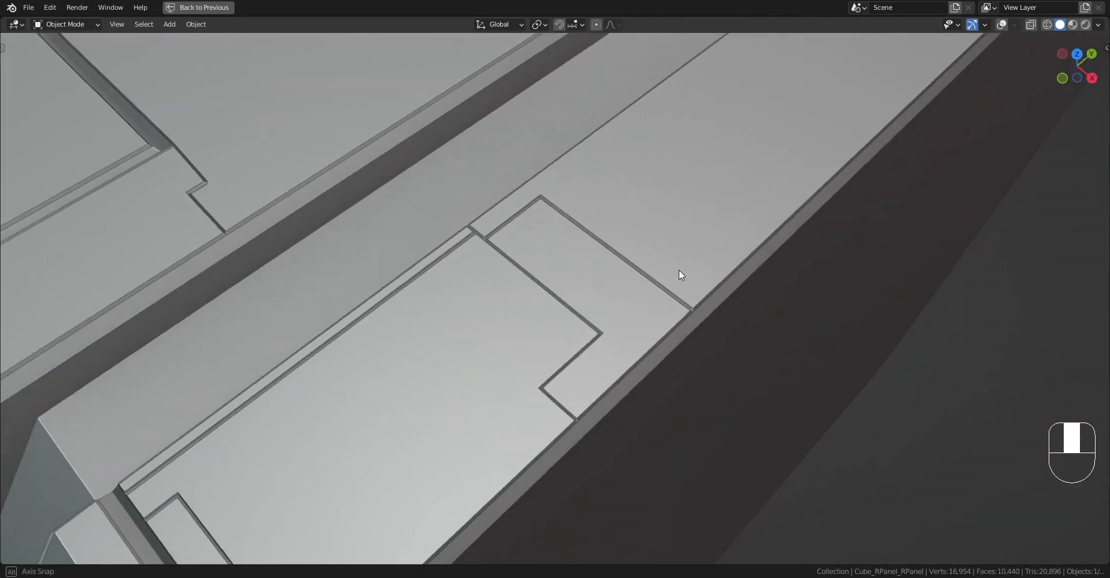
scroll(678, 270, "down", 8)
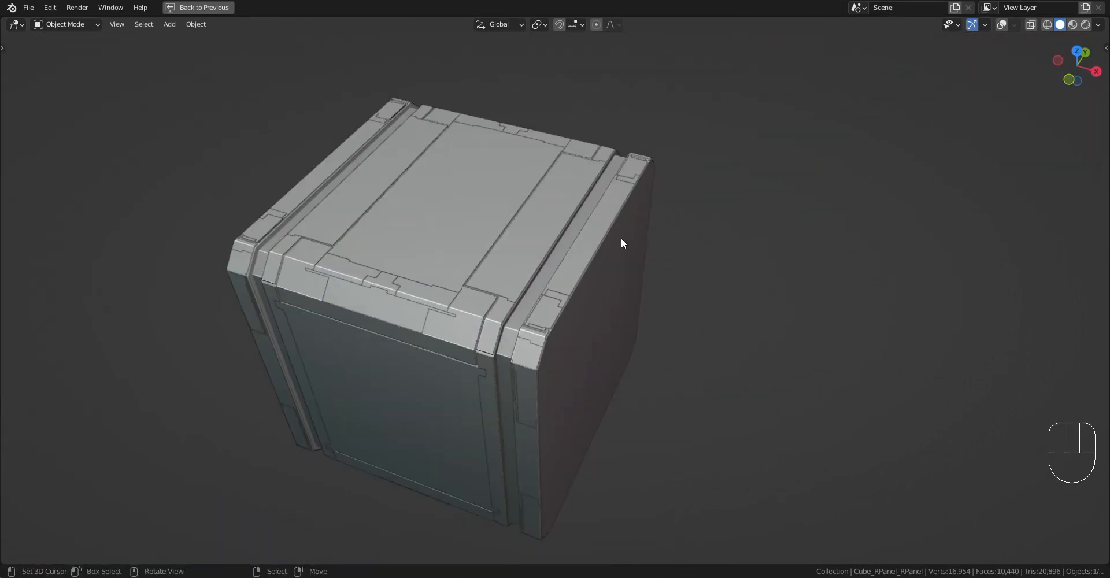
middle_click_drag(622, 243, 748, 240)
scroll(727, 249, "up", 3)
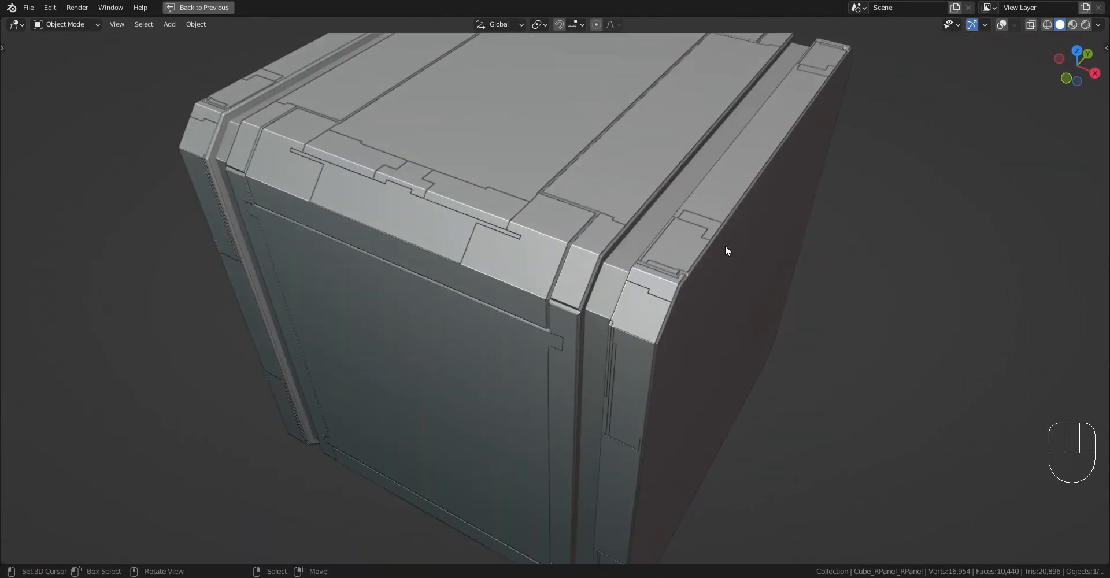
- Show the overlays again and, in the base cube's Edit Mode, select only the face loop inside the side groove
right_click(611, 272)
key("Tab")
key("shift+alt+z")
middle_click_drag(612, 273, 676, 267)
key("alt+a")
right_click(616, 252, "alt+shift")
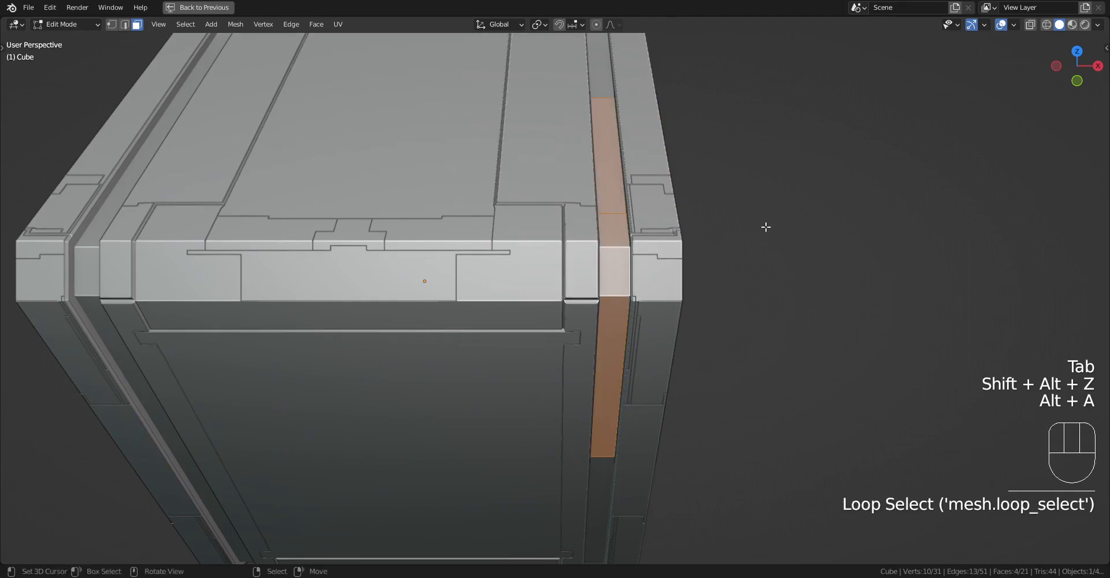
middle_click_drag(766, 226, 718, 226)
key("Tab")
- Run Random Loop Extrude on the cube's selected groove faces with loops 1 and 2 enabled
middle_click_drag(752, 186, 701, 230, "shift")
key("shift+q")
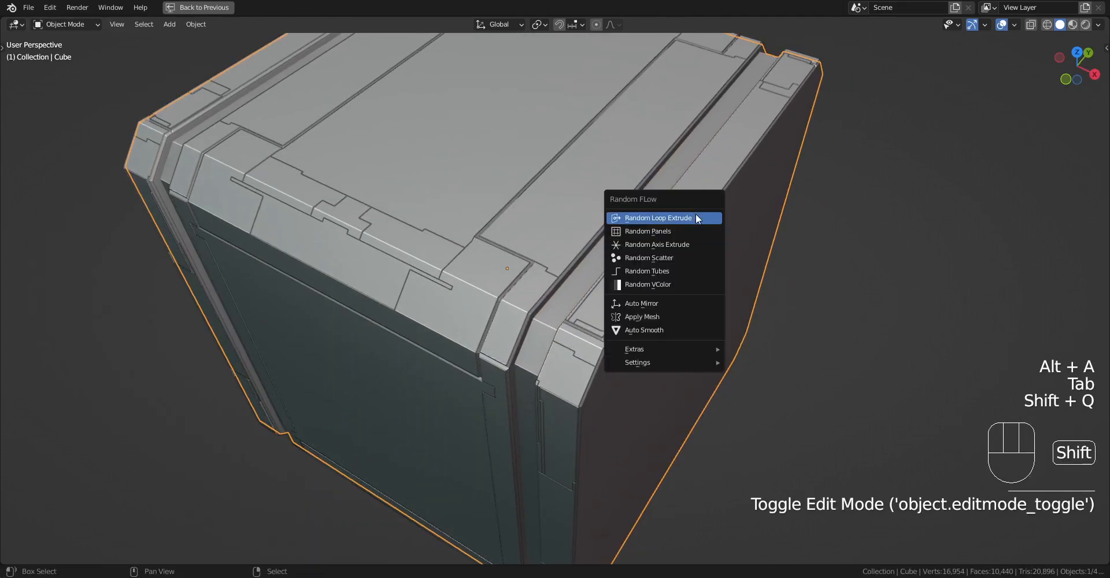
left_click(694, 217)
left_click(727, 163)
left_click(735, 198)
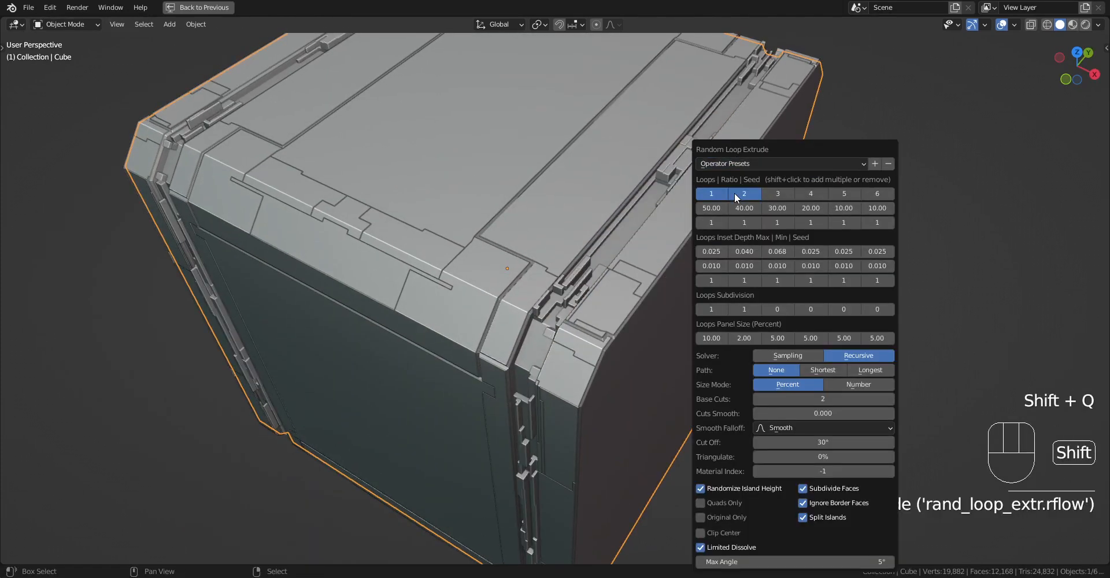
- Set the first loop's ratio to 70 and reduce the Base Cuts to 1
left_click_drag(714, 213, 711, 210)
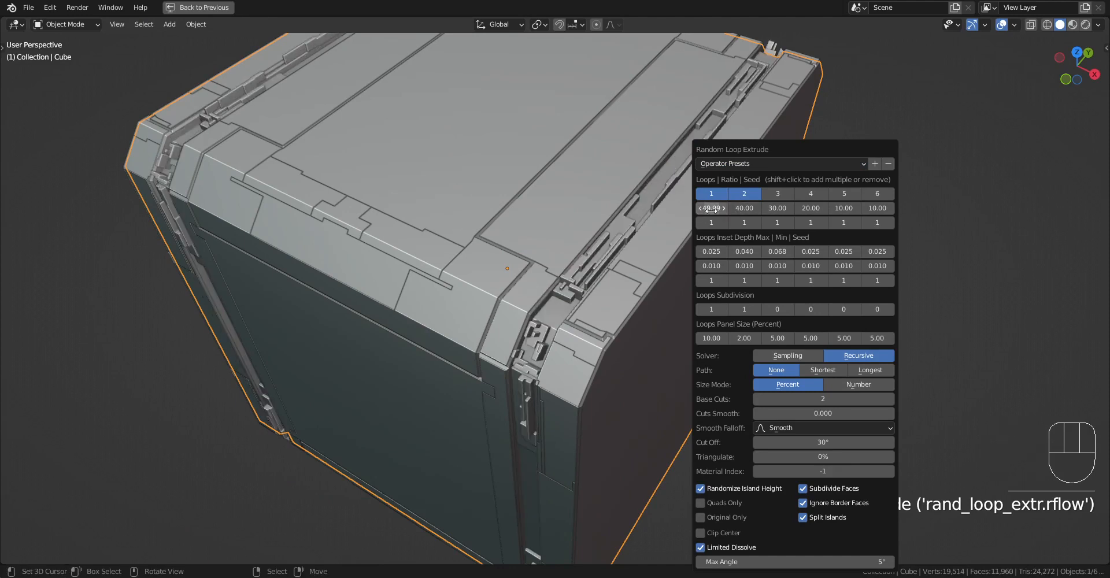
type("70")
key("Return")
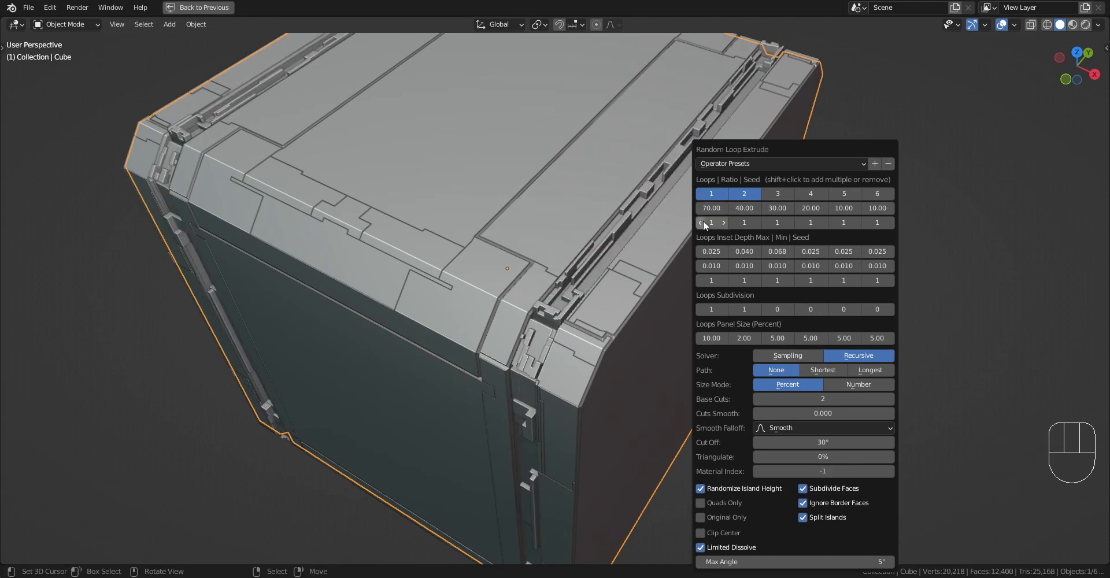
scroll(797, 401, "down", 1, "ctrl")
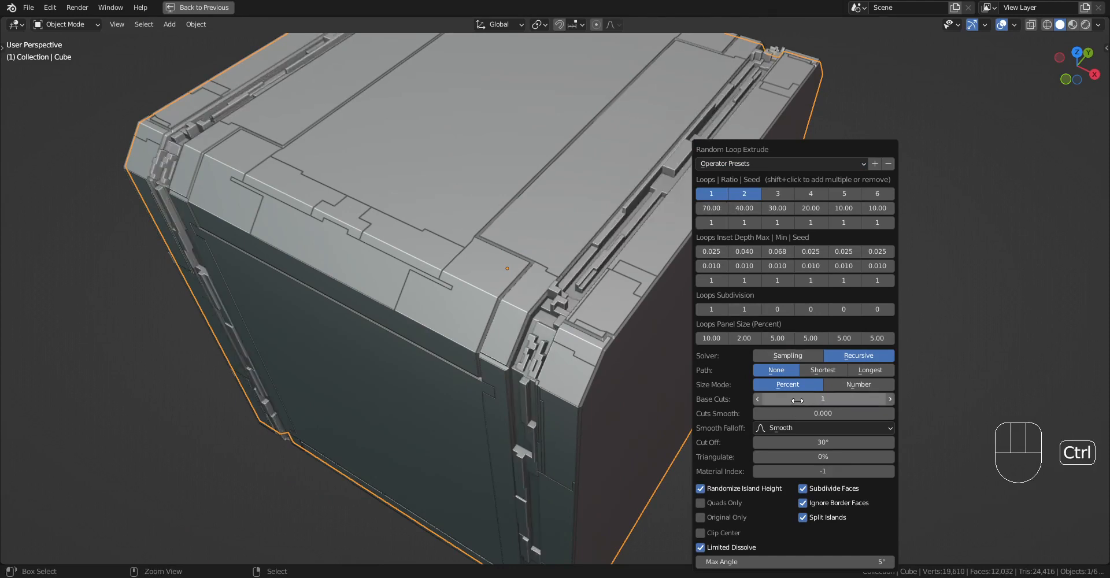
- Set the Random Loop Extrude base cuts to 2 and the maximum inset depth of the second and third loops to 0.025
scroll(797, 400, "up", 1, "ctrl")
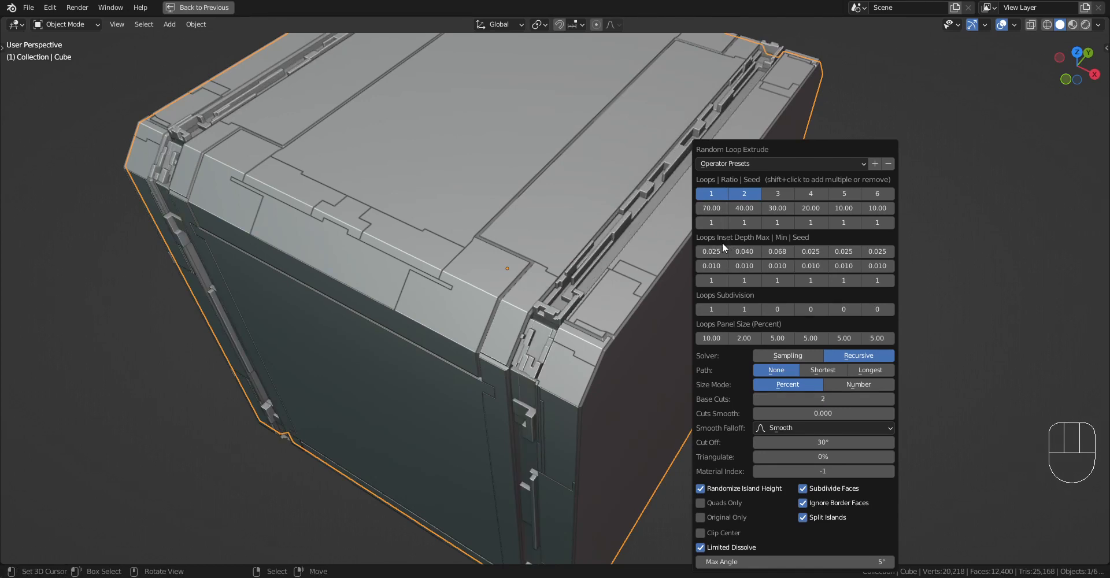
left_click_drag(724, 248, 710, 247, "shift")
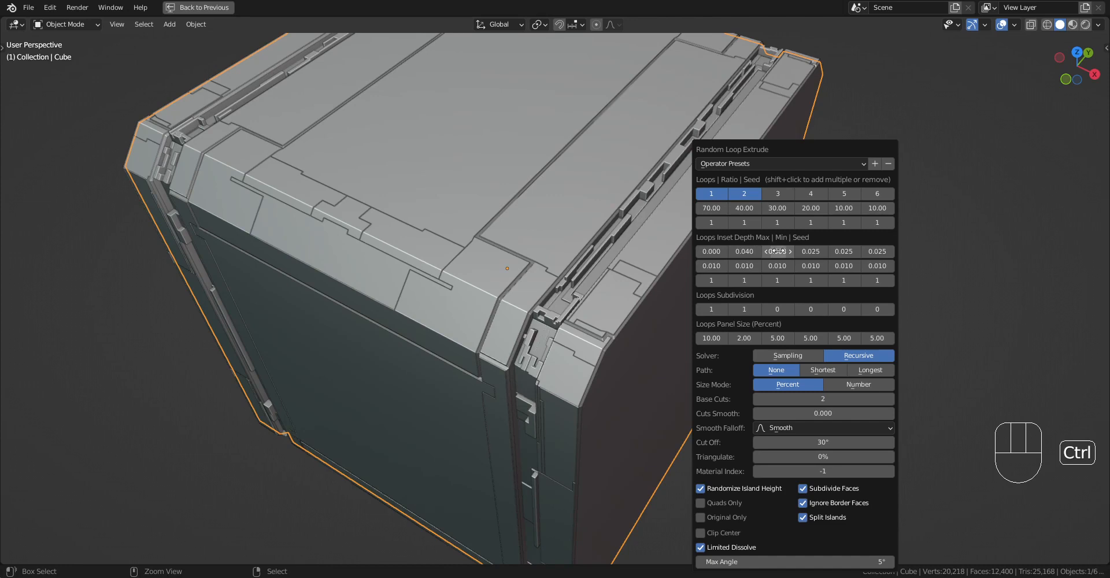
type("0.025")
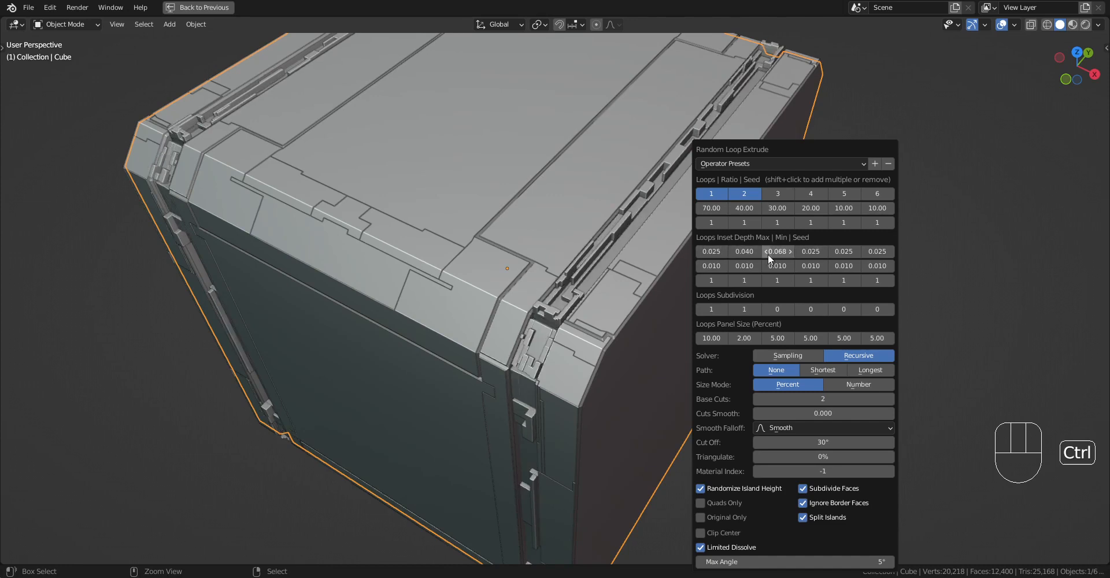
type("0.025")
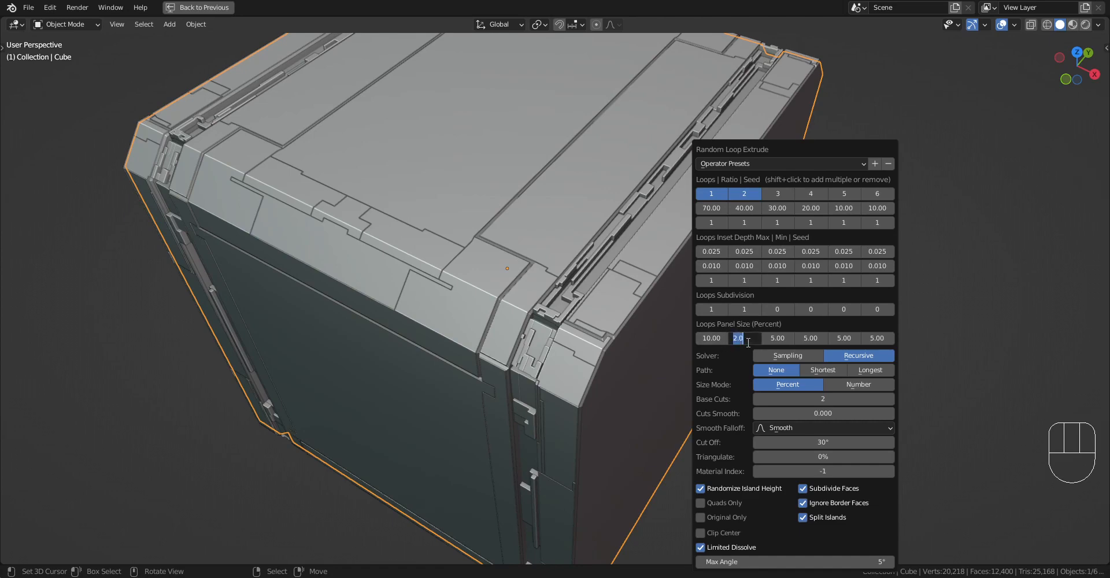
- Set the second loop's panel size to 5 percent
type("5")
key("Return")
scroll(518, 272, "down", 2)
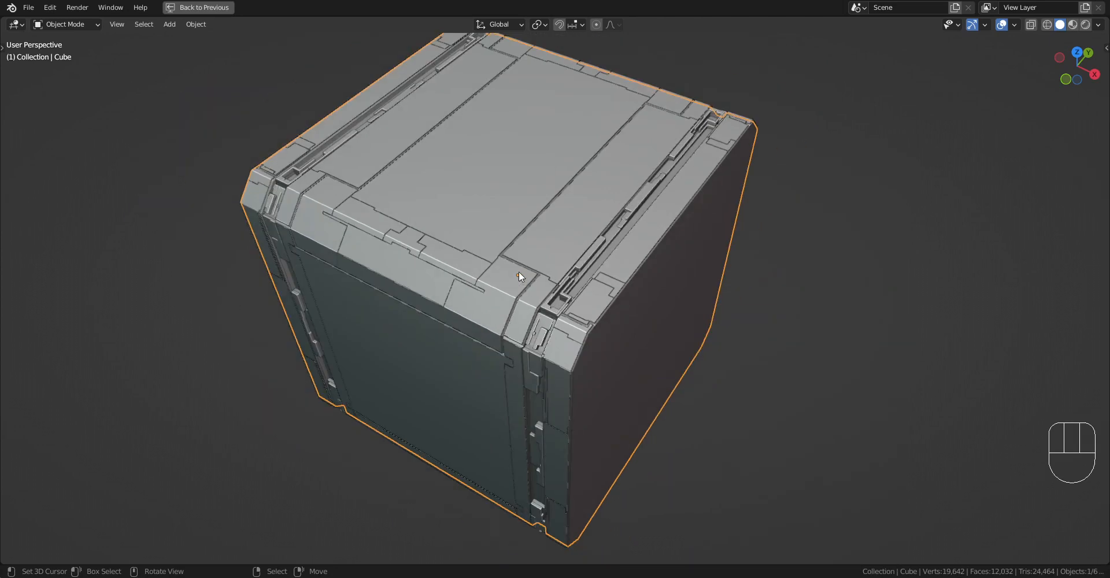
middle_click_drag(578, 279, 601, 275)
scroll(636, 272, "up", 3)
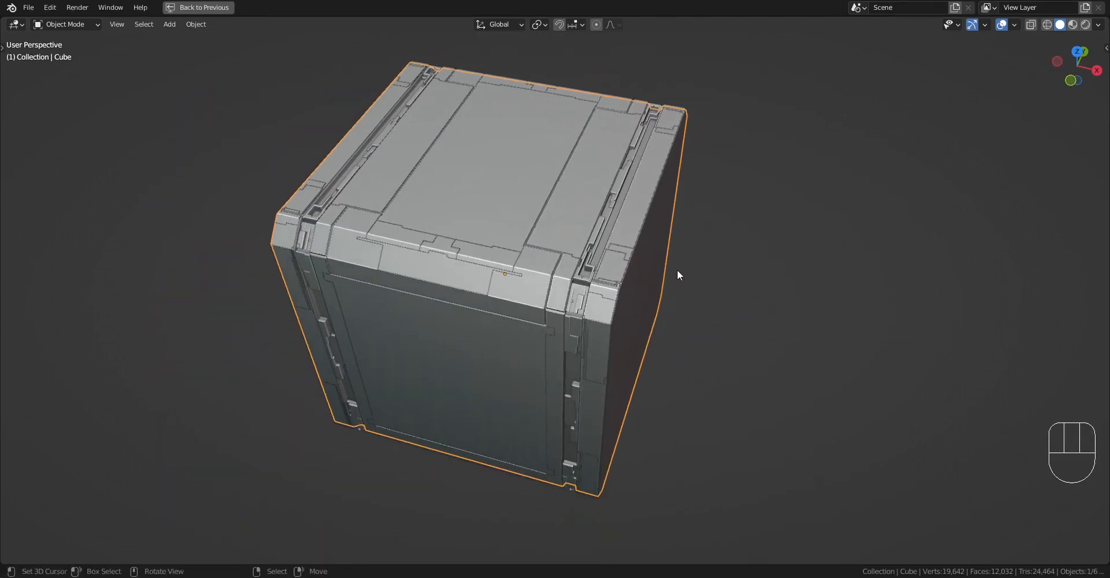
- Set the Random Loop Extrude ratios to 80 for the first loop and 60 for the second loop
key("F9")
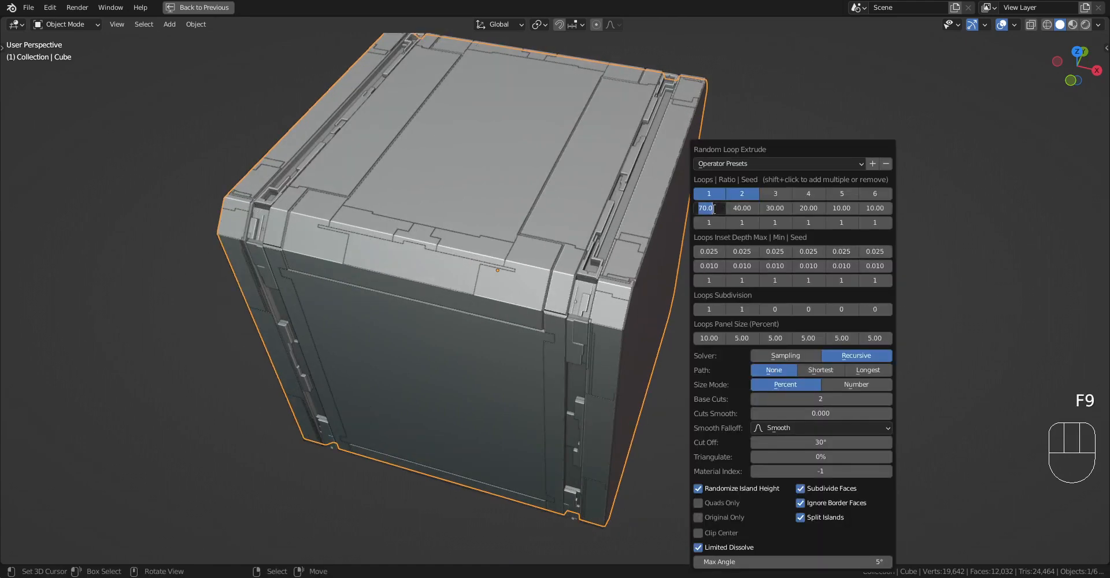
type("0")
key("Return")
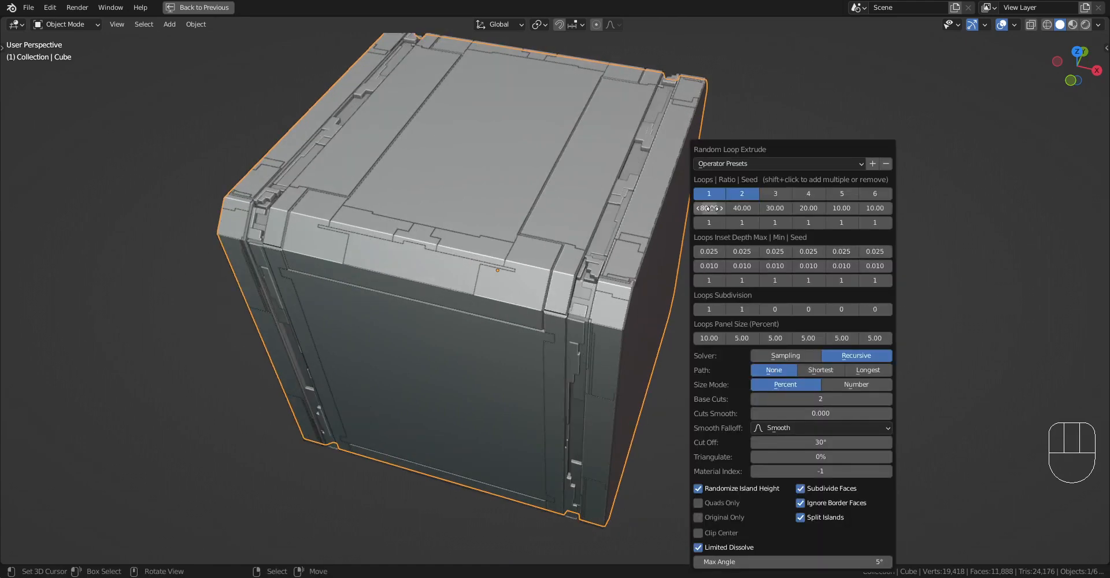
left_click(743, 210)
type("60")
key("Return")
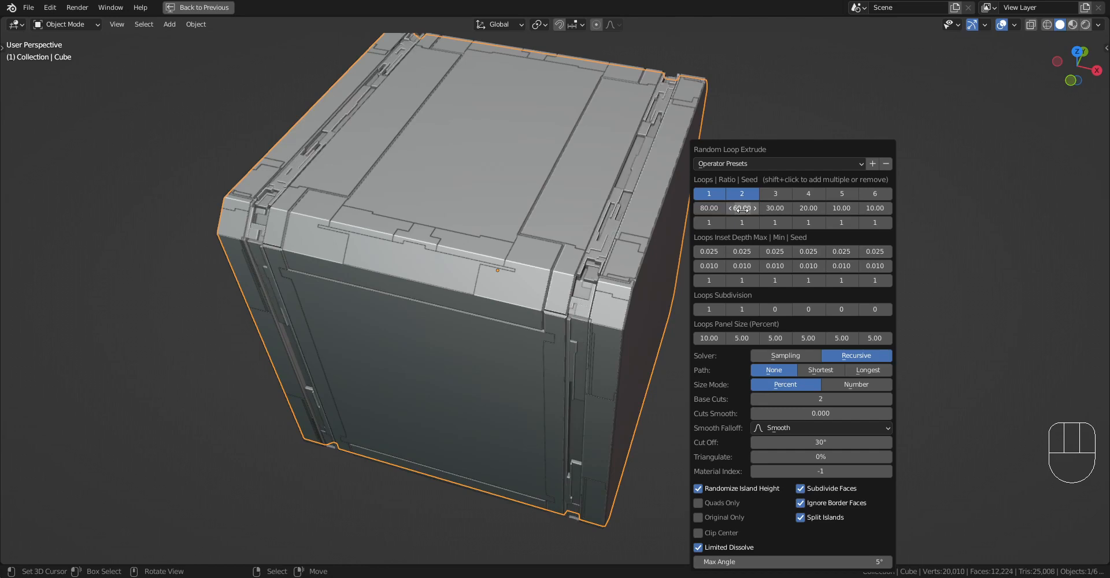
- Generate Random Panels from the cube with 3 subdivision cuts and Clear Faces set to None
middle_click_drag(606, 269, 614, 230)
scroll(615, 230, "up", 4)
scroll(615, 232, "down", 1)
middle_click_drag(613, 317, 585, 288)
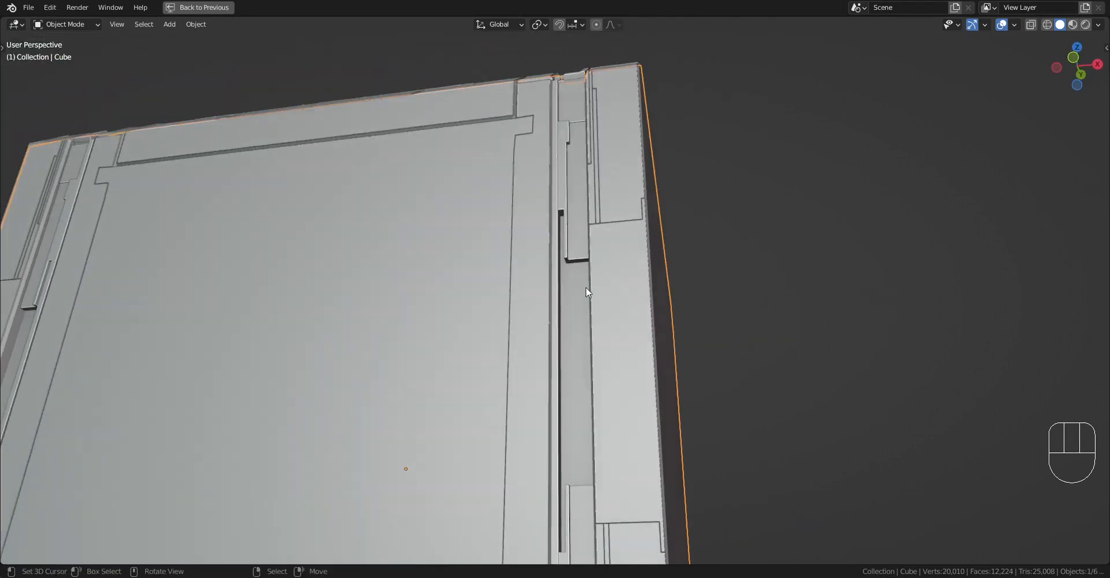
scroll(574, 299, "down", 4)
middle_click_drag(632, 248, 583, 319)
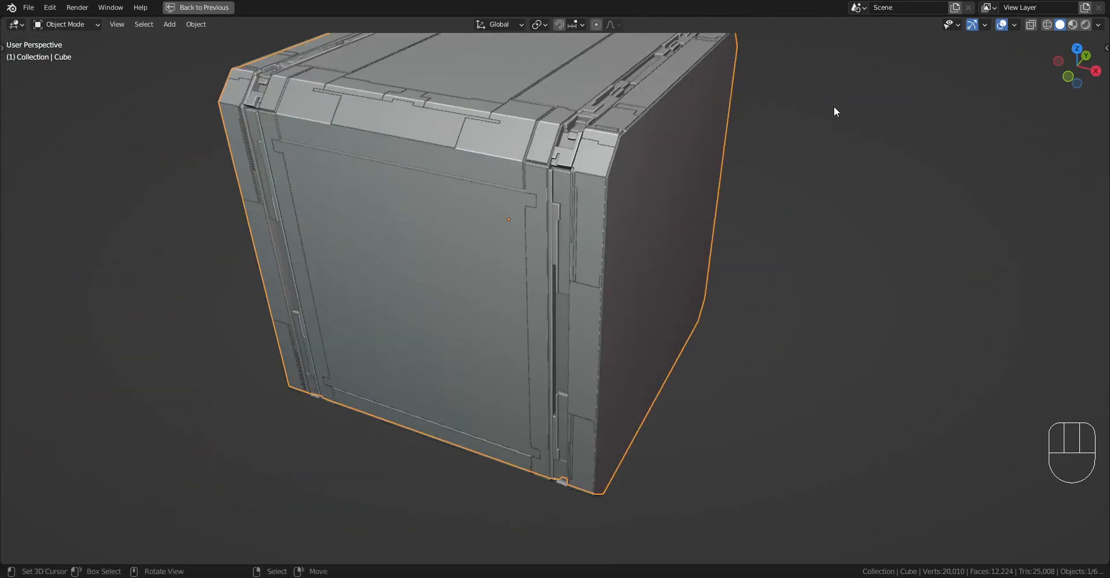
middle_click_drag(835, 109, 681, 211)
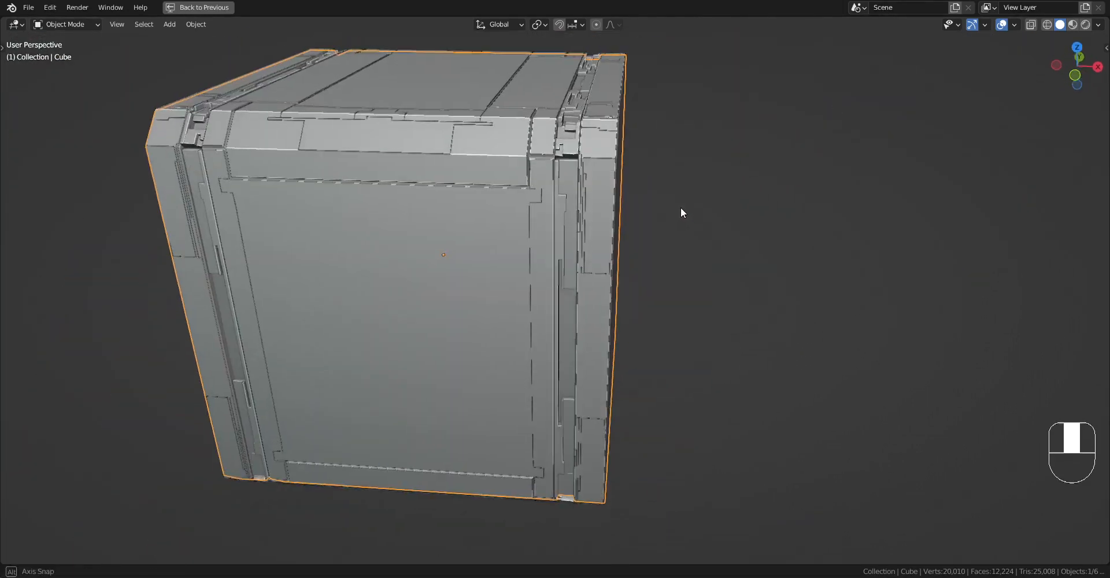
scroll(681, 211, "up", 2)
key("shift+q")
left_click(732, 193)
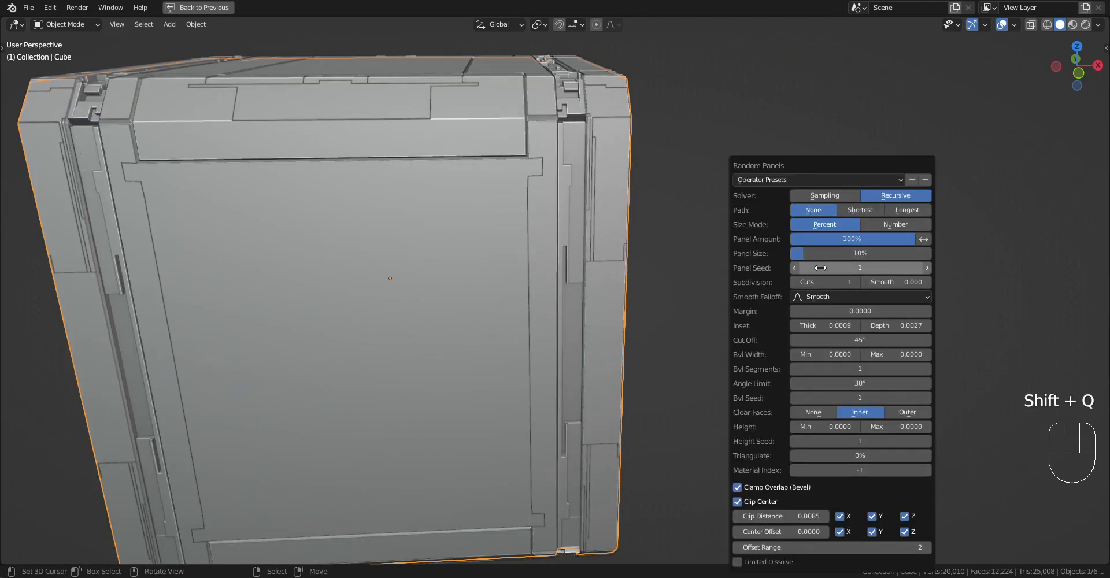
scroll(820, 280, "up", 2, "ctrl")
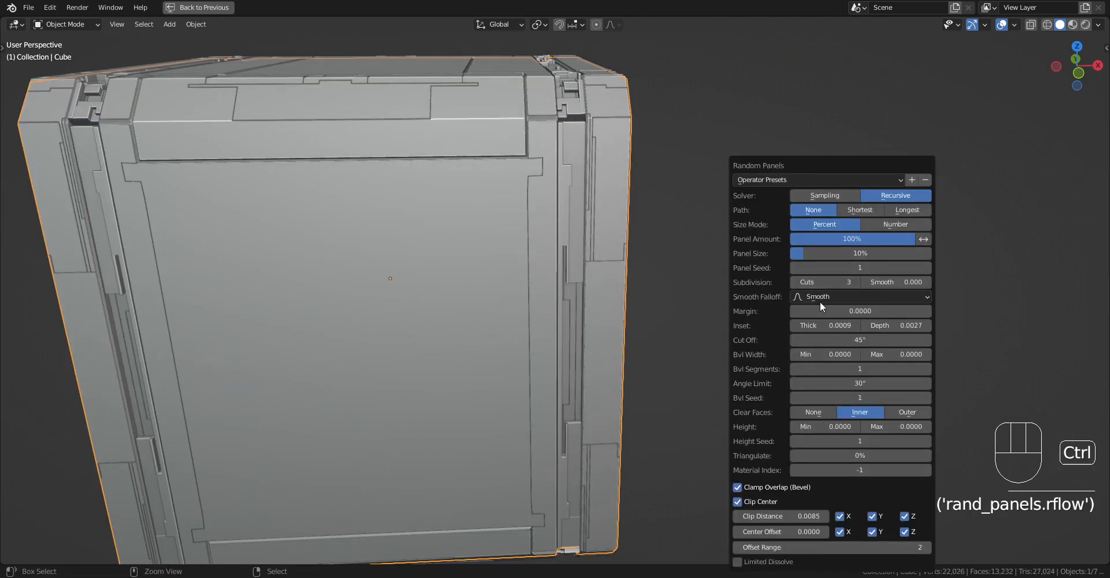
left_click(829, 412)
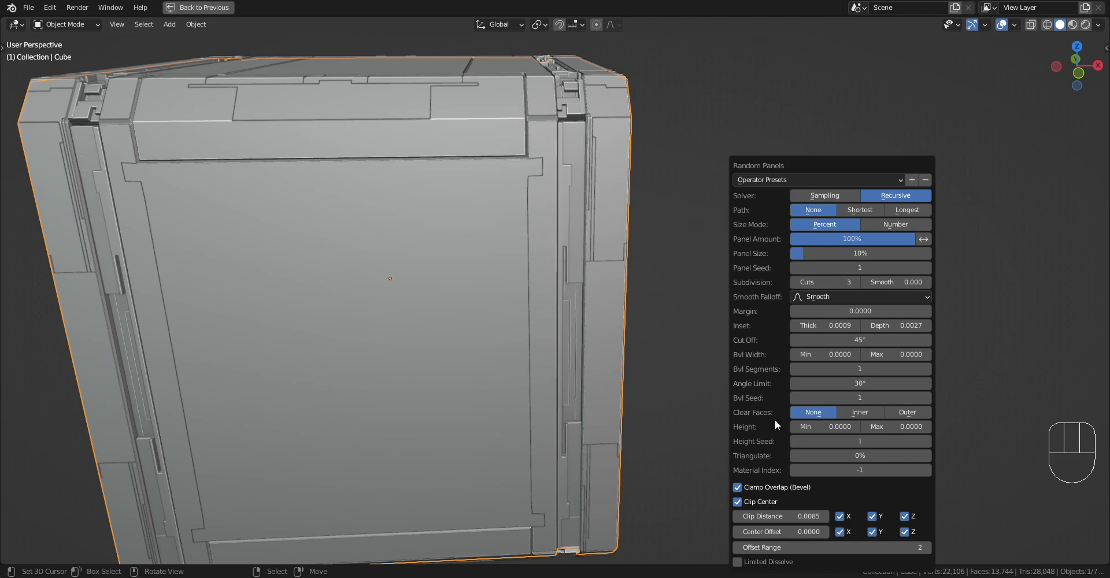
- Set the random panels' inset thickness to 0.0037 and inset depth to 0.0045
middle_click_drag(490, 386, 668, 218)
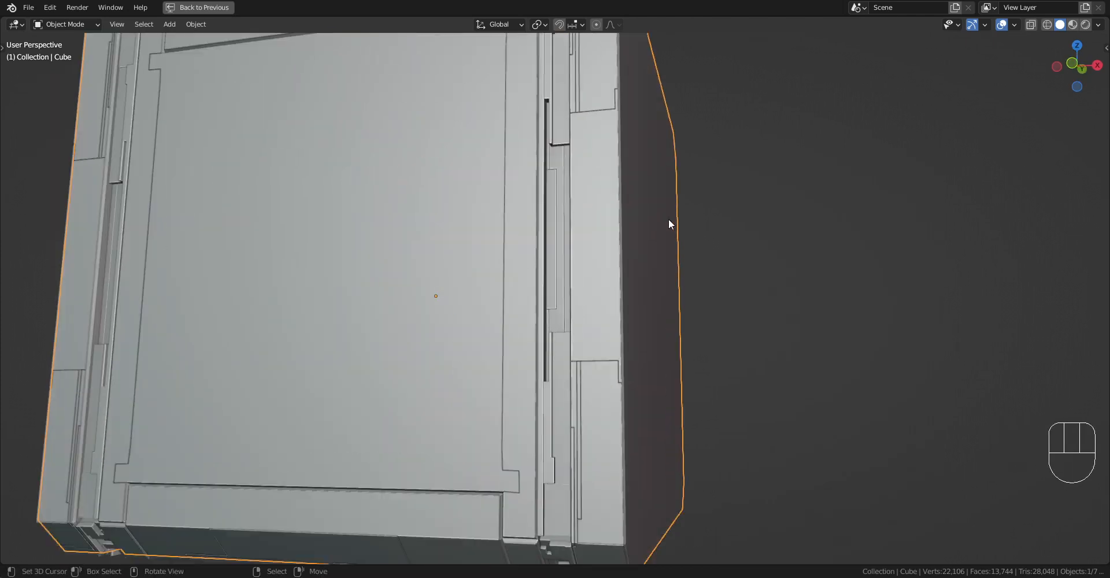
key("F9")
left_click_drag(783, 325, 868, 325, "shift")
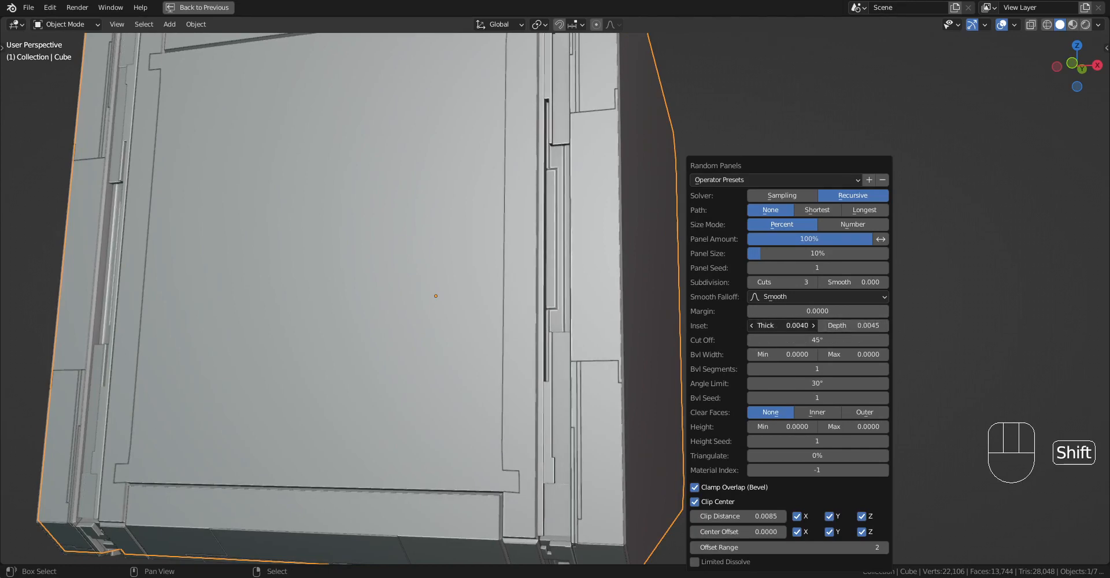
left_click_drag(792, 326, 788, 325, "shift")
- Change the panel seed to 3 for a different panel layout in the recessed strips
scroll(520, 249, "down", 2)
middle_click_drag(640, 132, 602, 205)
middle_click_drag(761, 40, 698, 200, "shift")
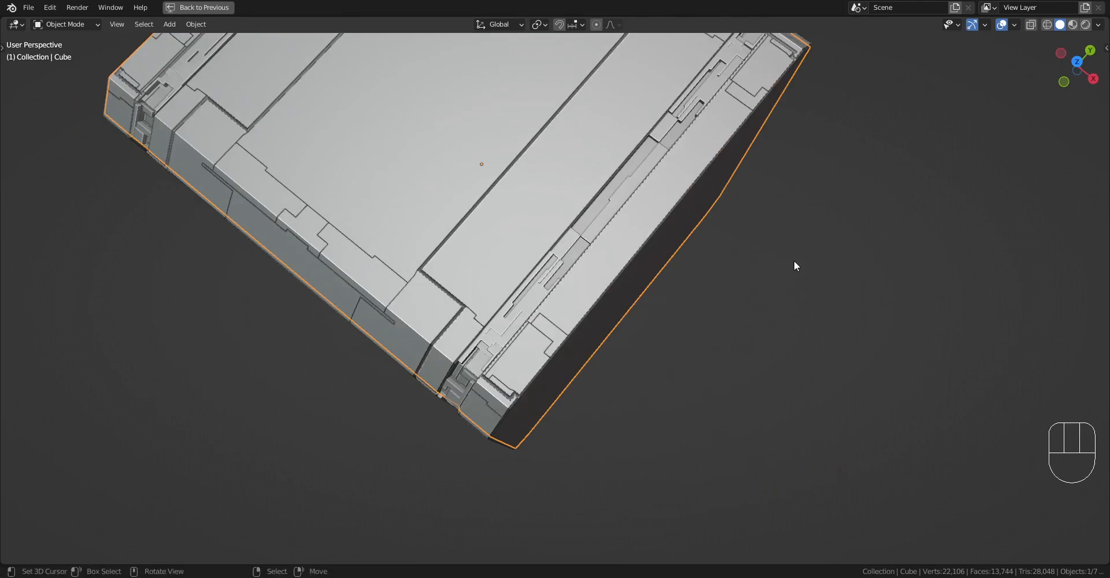
key("F9")
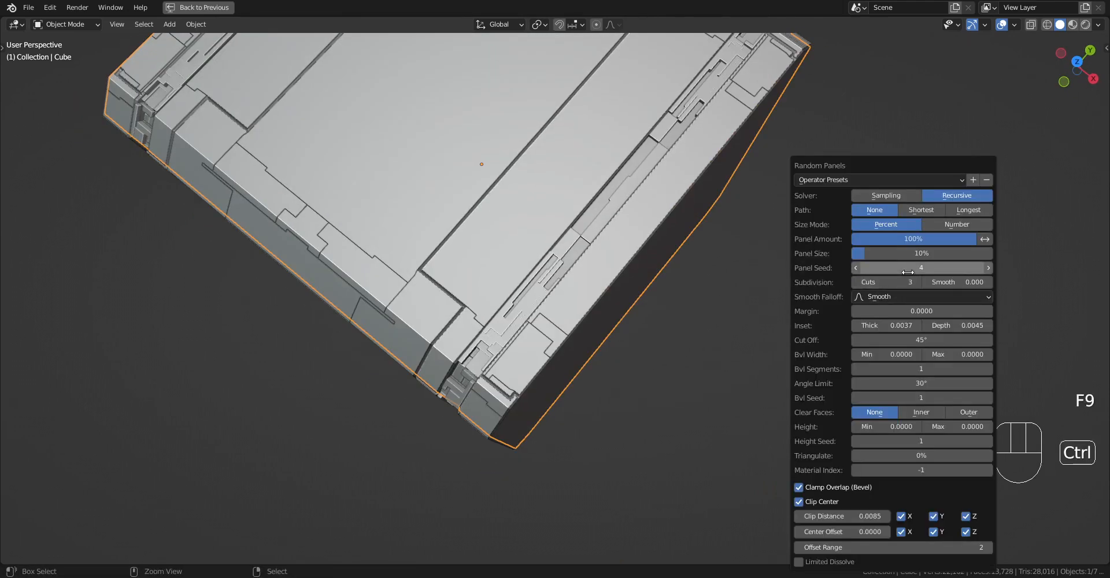
middle_click_drag(445, 373, 506, 261)
middle_click_drag(715, 341, 744, 299)
key("F9")
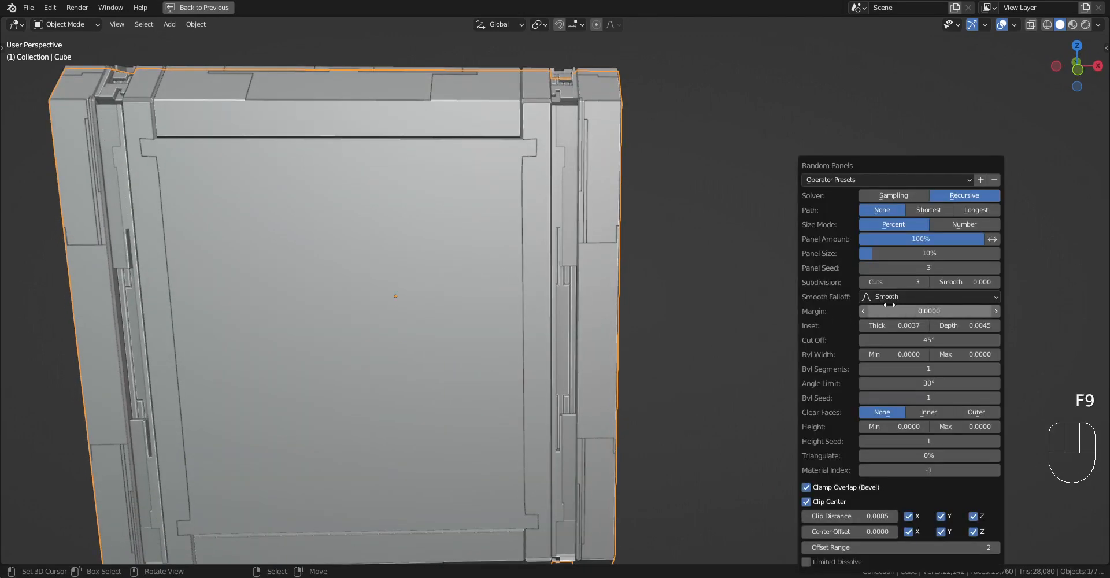
- Inset the large face on the cube's plain side by about 0.04 m in Edit Mode
middle_click_drag(768, 254, 601, 270)
left_click(639, 290)
scroll(642, 290, "up", 3)
key("Tab")
key("Tab")
right_click(647, 293)
key("Tab")
right_click(577, 222)
key("i")
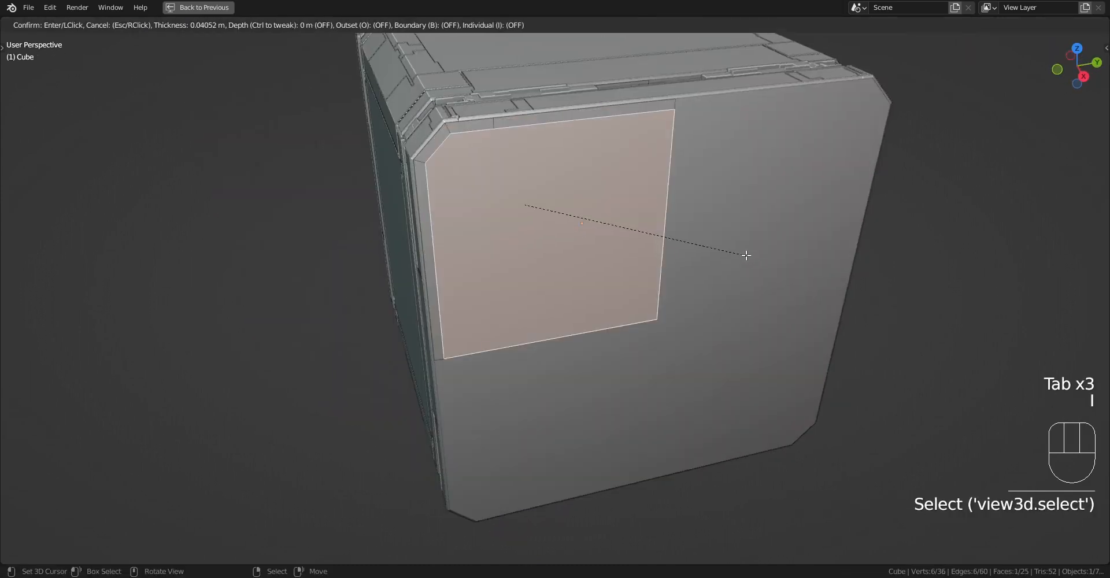
left_click(746, 252)
- Apply Quad Slice to the inset face on the plain side
key("shift+q")
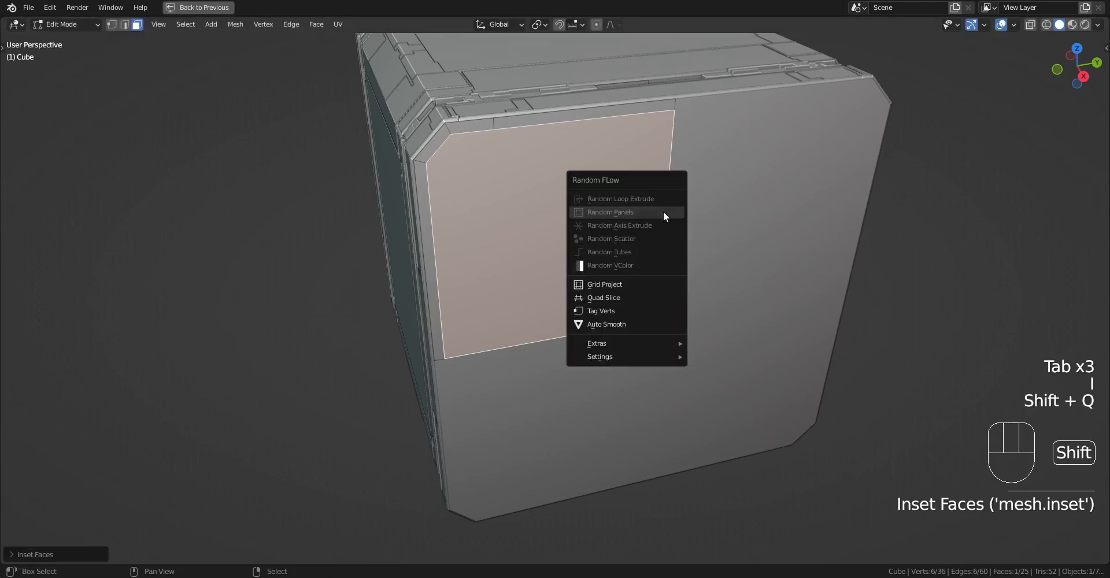
left_click(653, 295)
left_click(762, 314)
- Select all the linked flat faces on the sliced plain side of the cube
scroll(638, 253, "down", 2)
middle_click_drag(638, 253, 583, 232)
right_click(584, 232)
key("q")
left_click(781, 213)
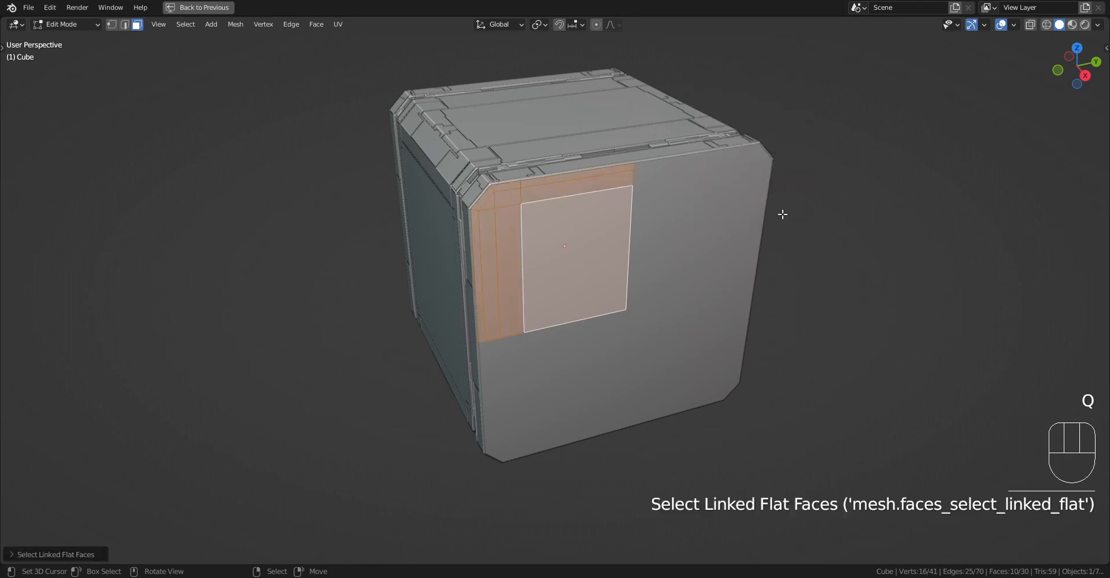
- Generate Random Panels on the selected side faces with a panel size of 50%
key("Tab")
key("shift+q")
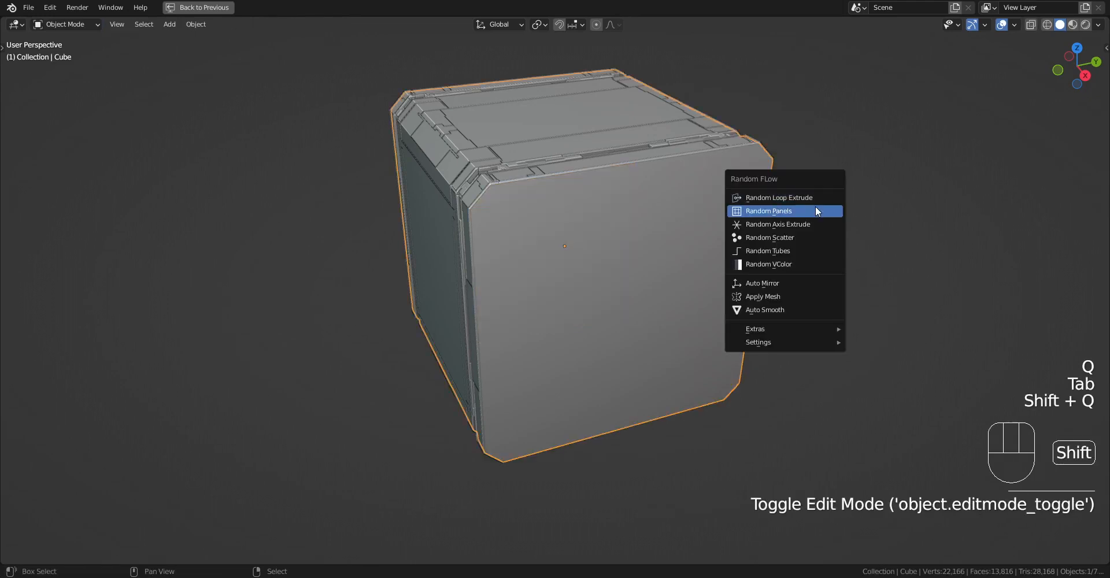
left_click(814, 211)
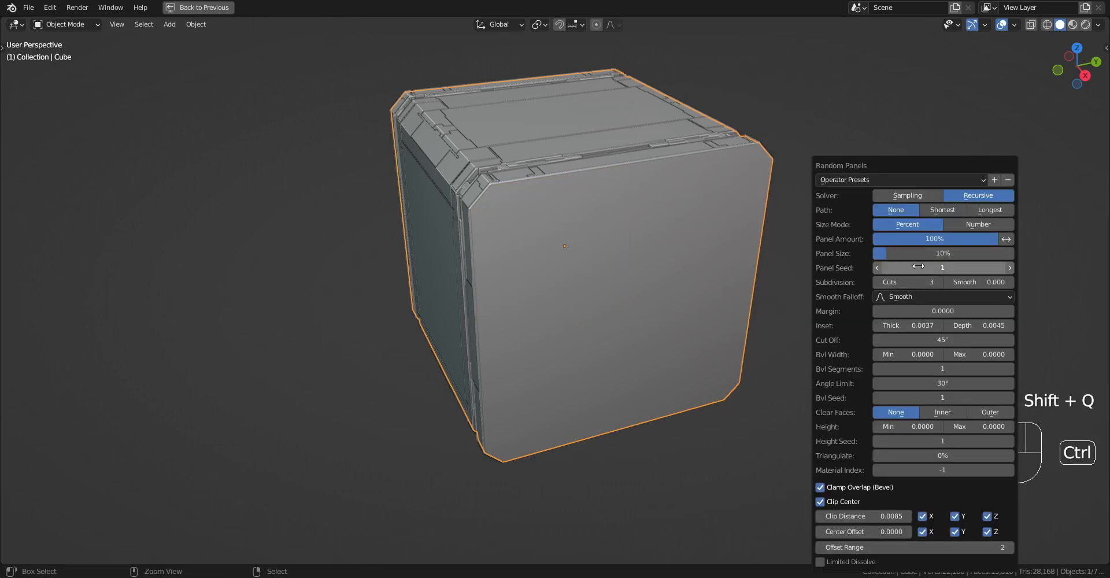
scroll(918, 266, "up", 1, "ctrl")
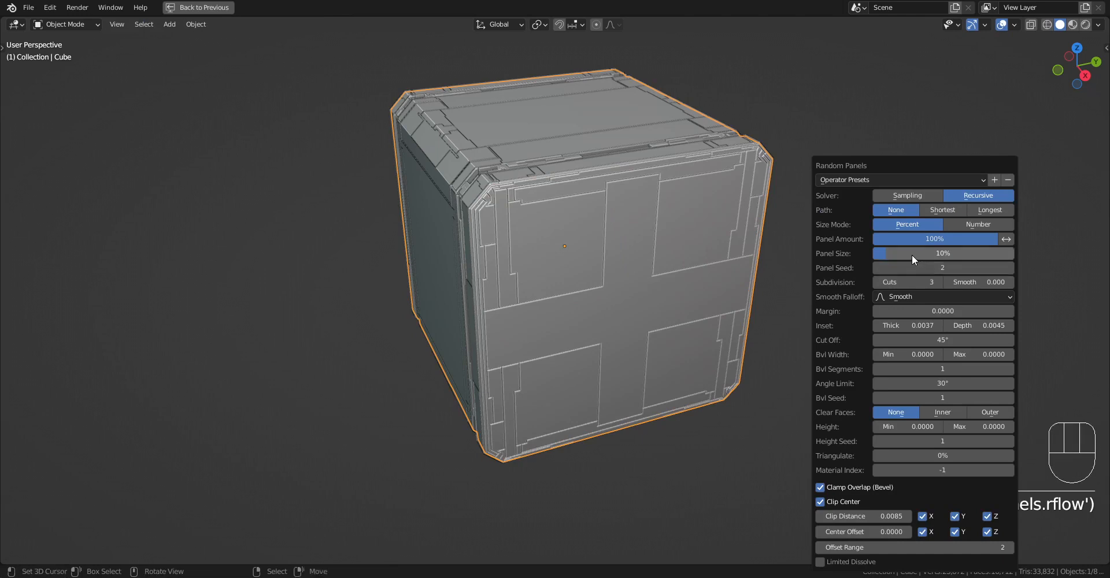
left_click_drag(918, 254, 942, 253)
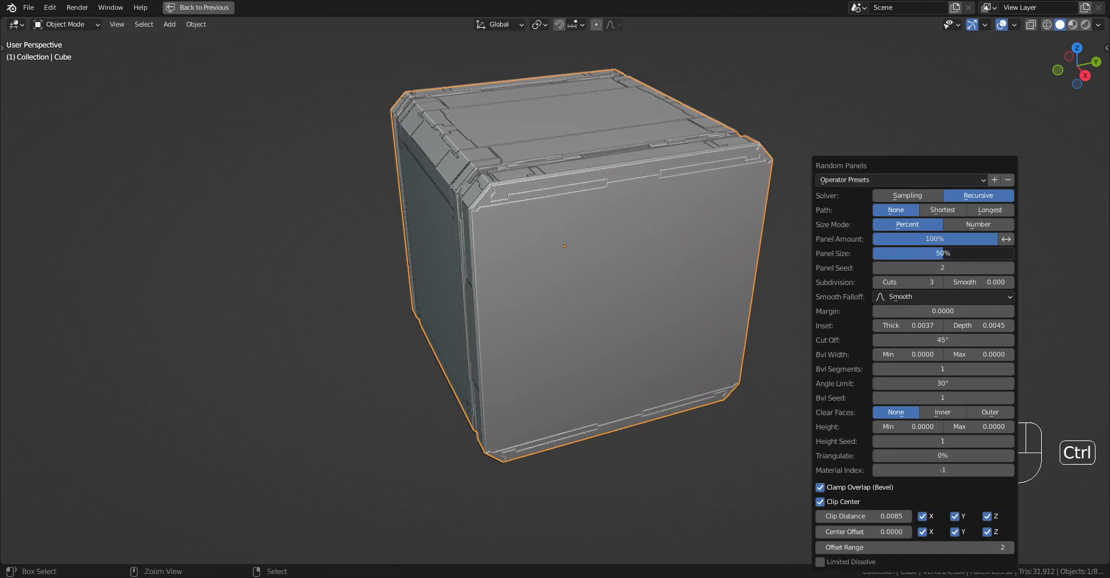
- Raise the panel seed until the panels form a border around the side, and enter Edit Mode on the new panel object
scroll(938, 269, "up", 2, "ctrl")
scroll(937, 269, "up", 1, "ctrl")
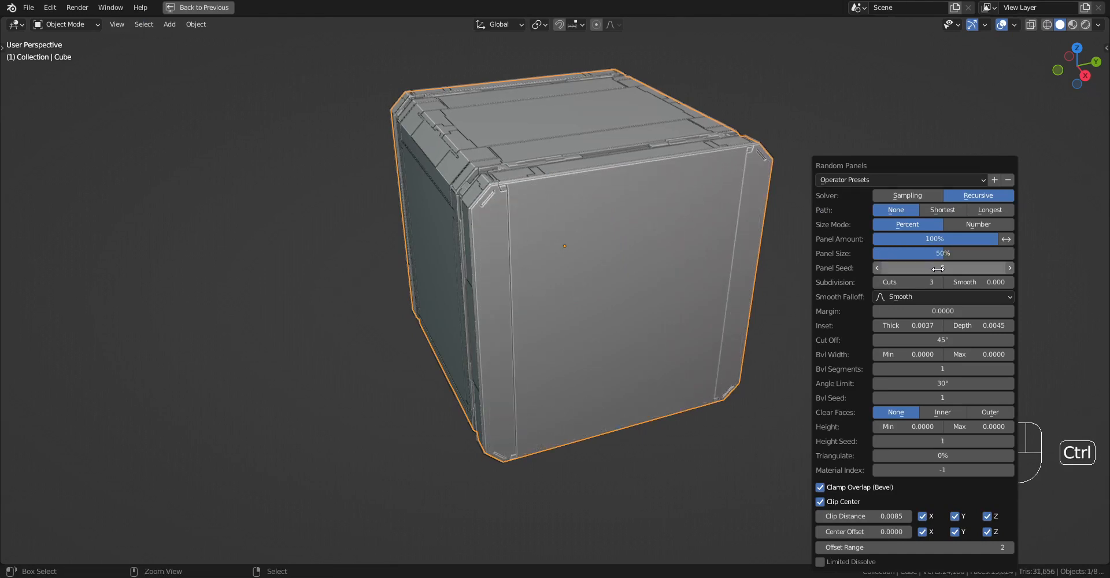
scroll(937, 269, "up", 5, "ctrl")
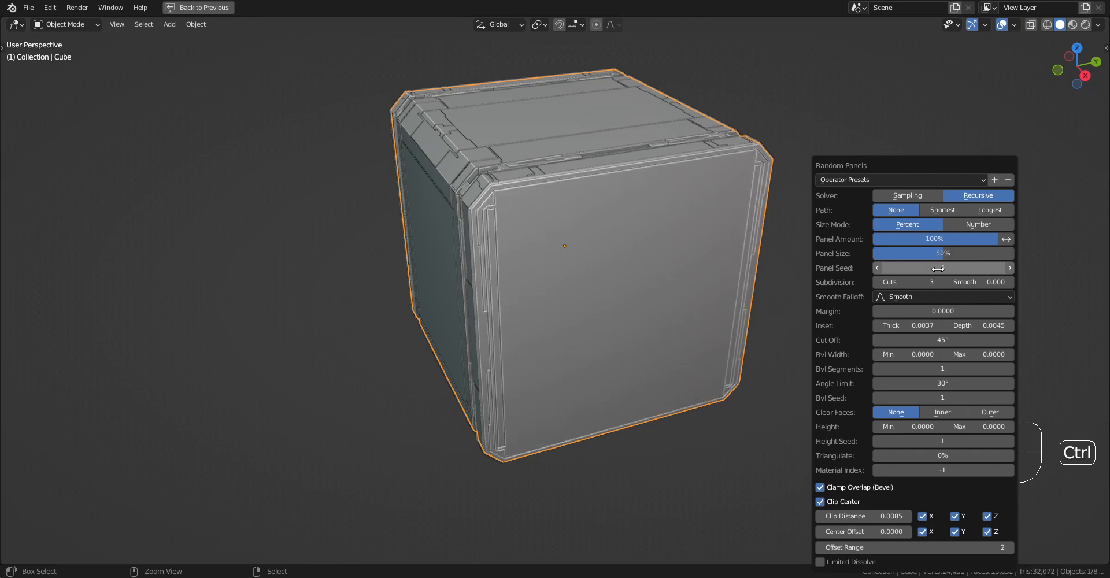
middle_click_drag(607, 249, 576, 258)
key("Tab")
left_click(570, 245)
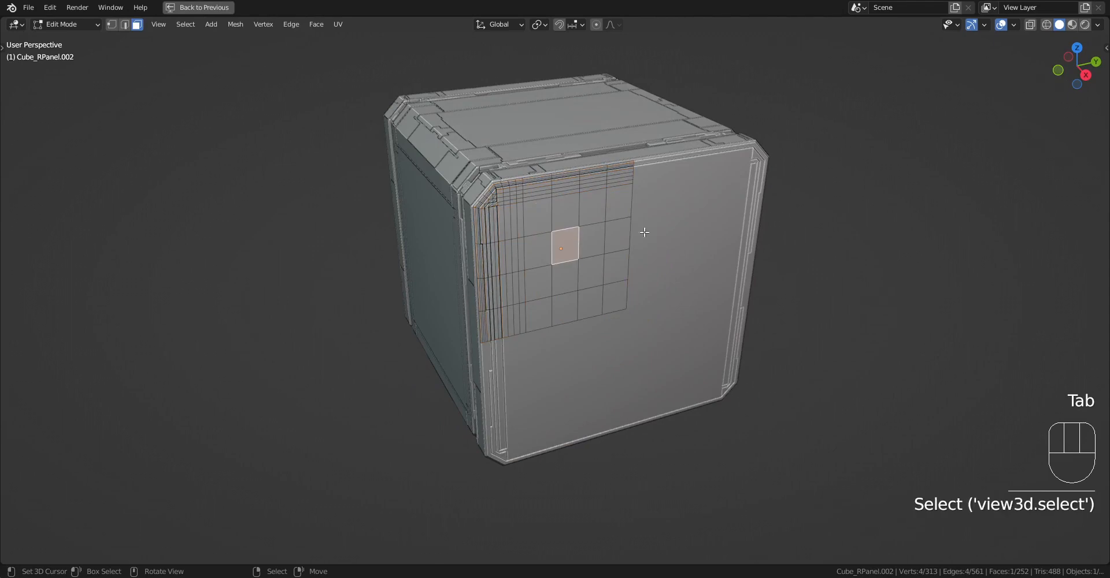
key("q")
left_click(674, 225)
scroll(666, 225, "up", 5)
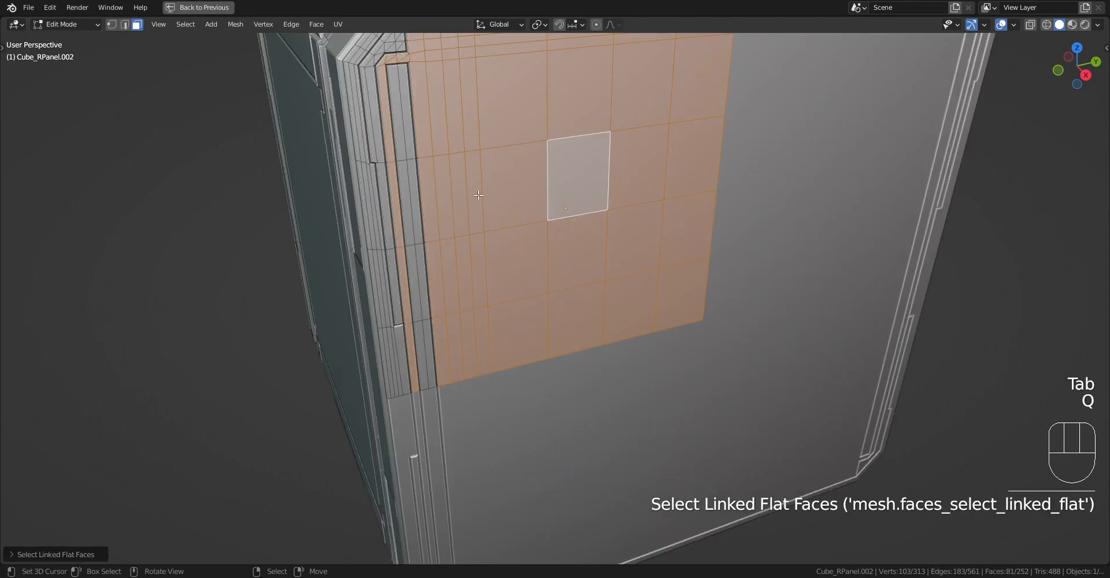
scroll(466, 161, "down", 2)
key("alt+a")
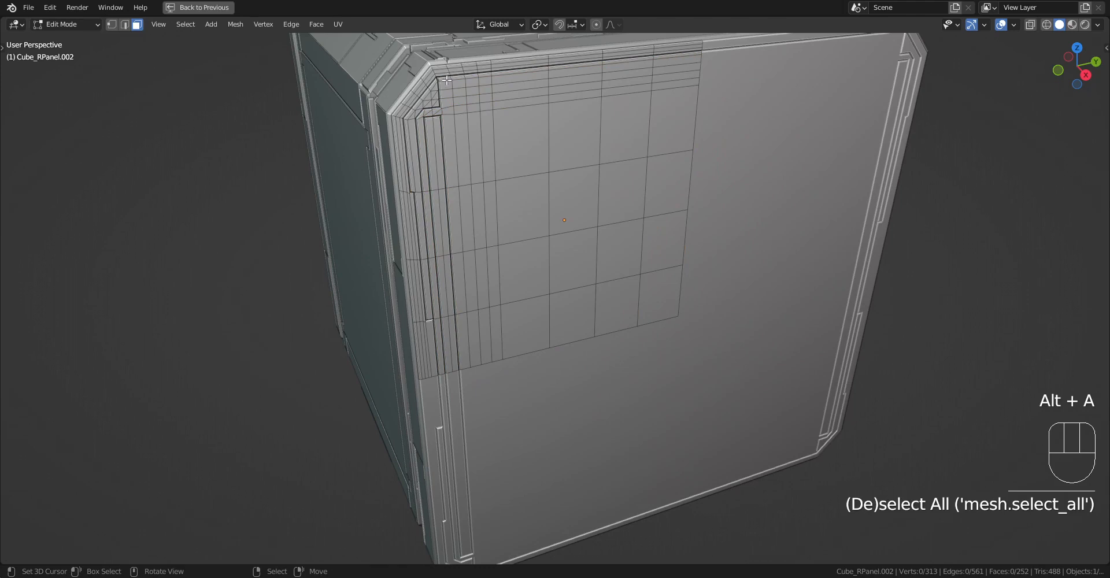
- Select the large rectangular block of flat faces inside the panel border, excluding the small face beside its corner
left_click(656, 301, "ctrl+shift")
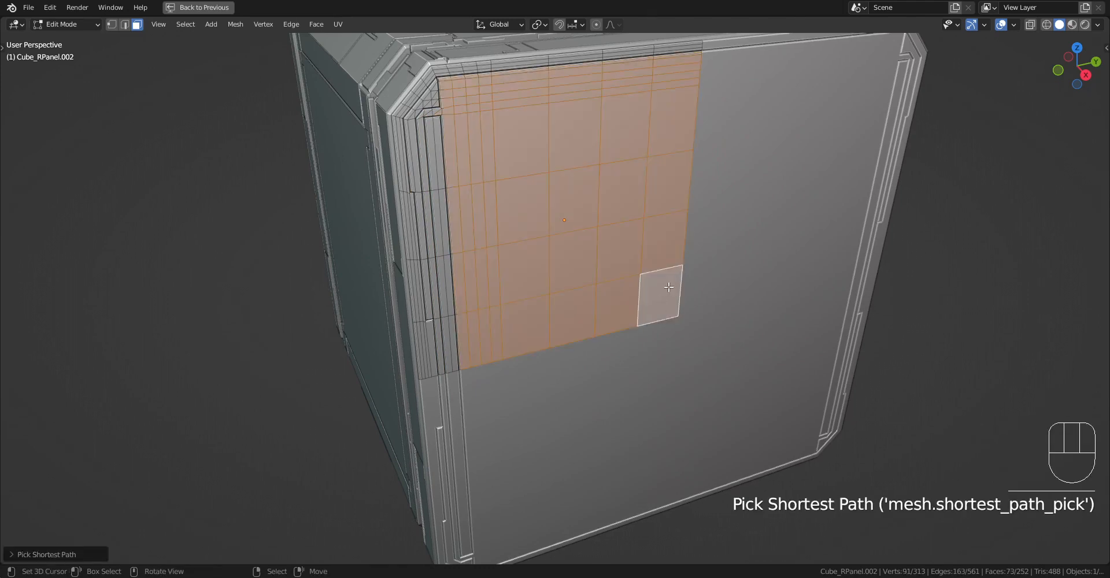
scroll(440, 106, "up", 4)
right_click(432, 120, "shift")
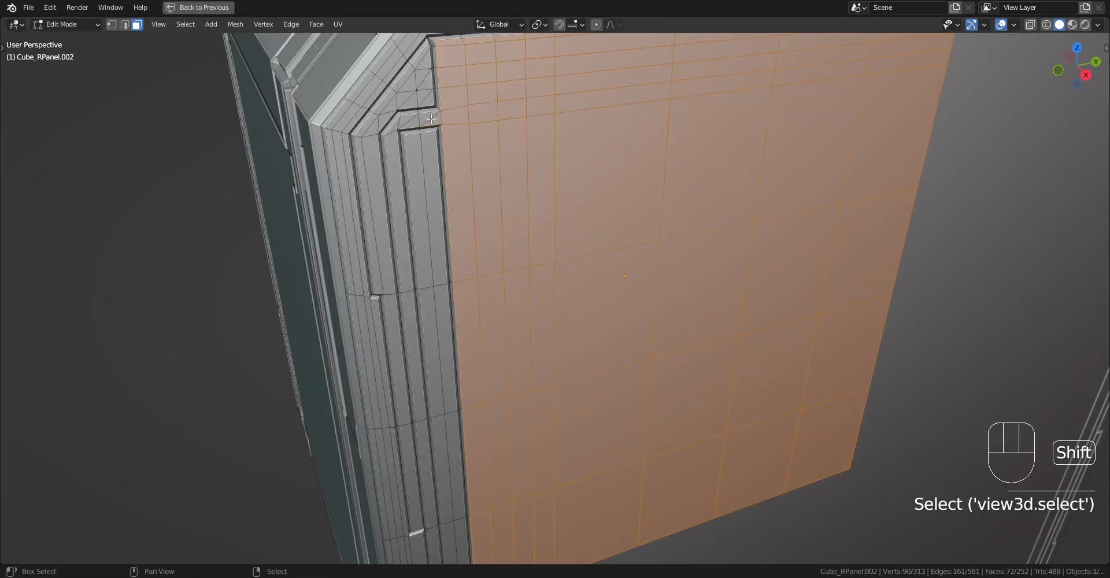
- Leave Edit Mode and generate Random Panels on the selected block, clearing the inner faces and using a panel size of 20%
key("Tab")
scroll(578, 202, "down", 5)
key("shift+q")
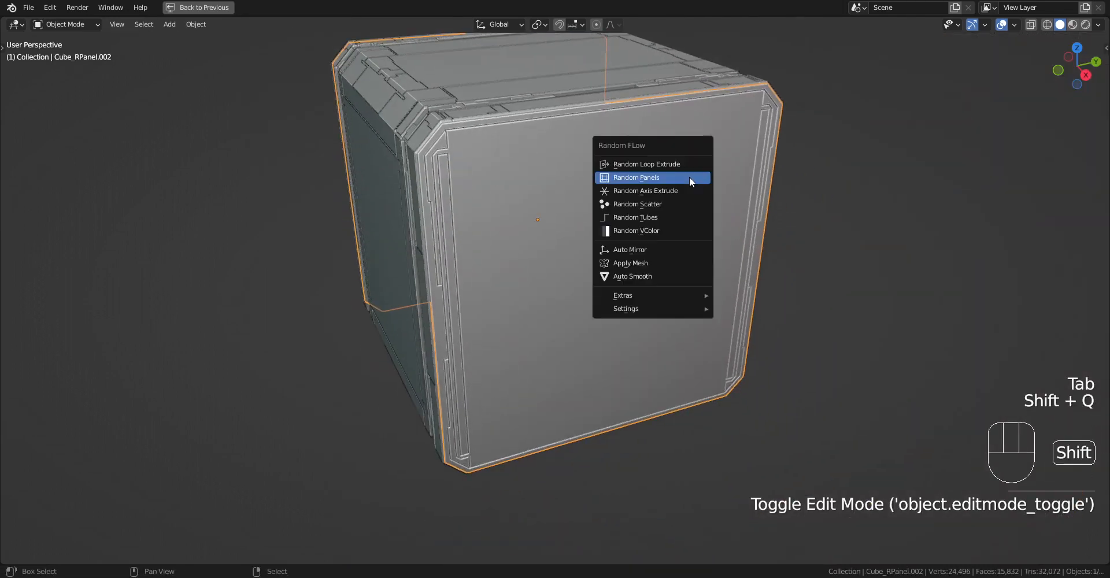
left_click(689, 176)
left_click(816, 412)
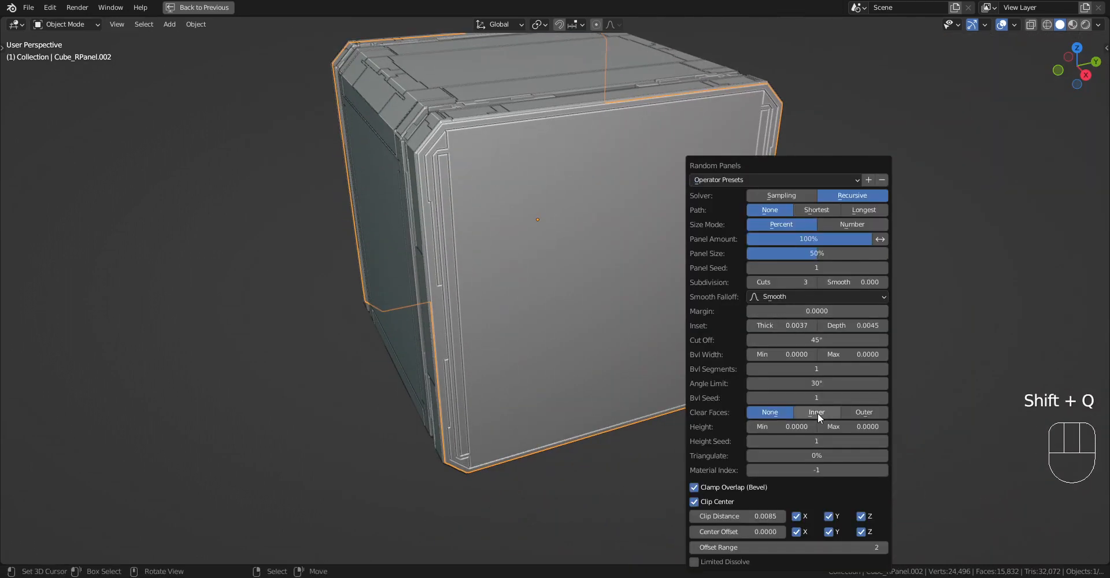
left_click_drag(816, 253, 775, 253)
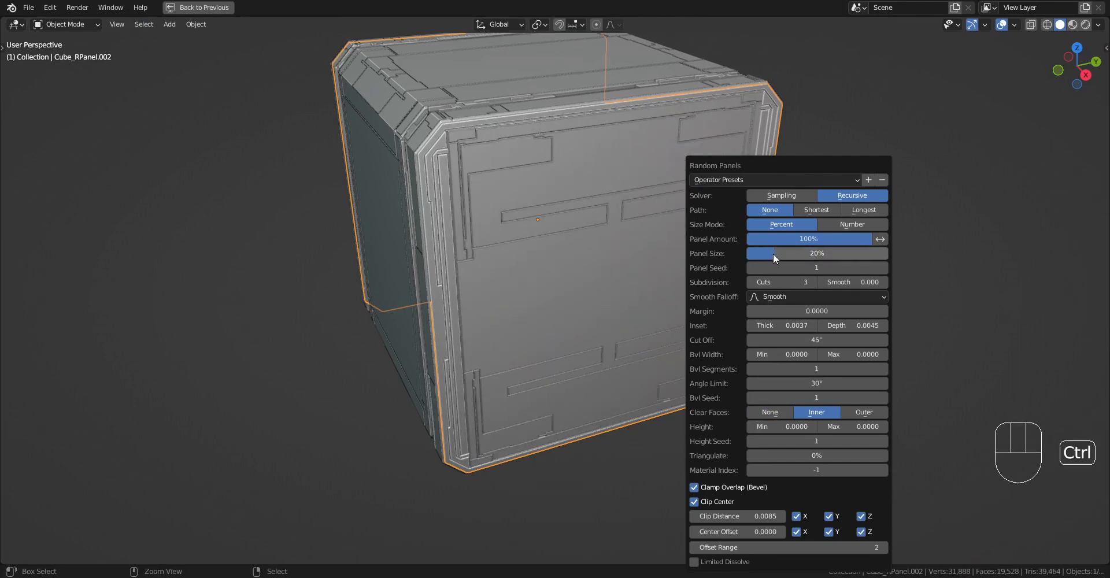
- Set the panel seed to 7, the inset thickness to 0.0022 and the inset depth to 0.0036
scroll(801, 265, "up", 6, "ctrl")
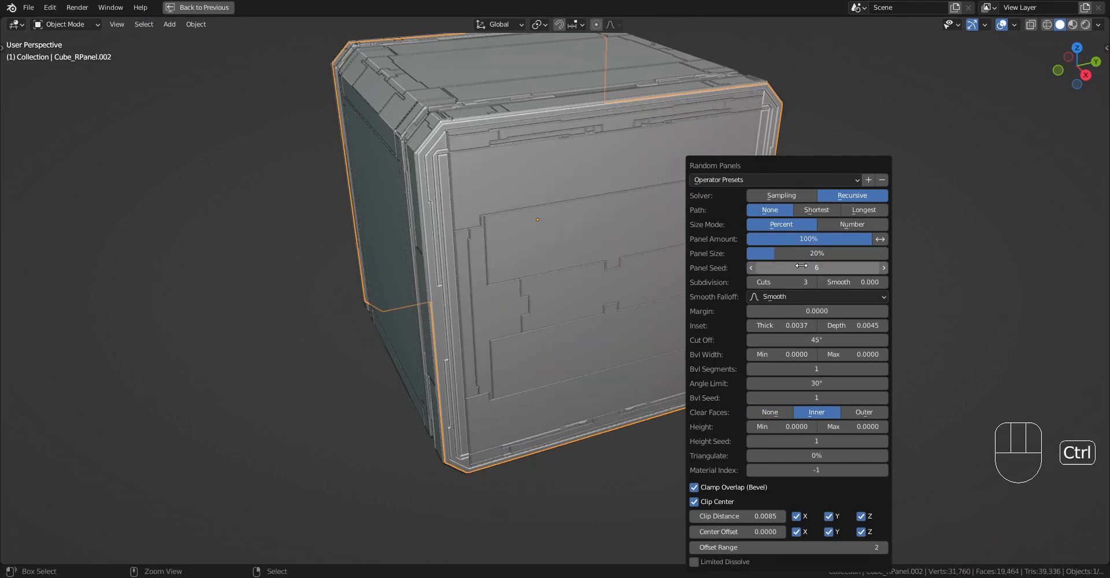
left_click_drag(797, 326, 781, 326, "shift")
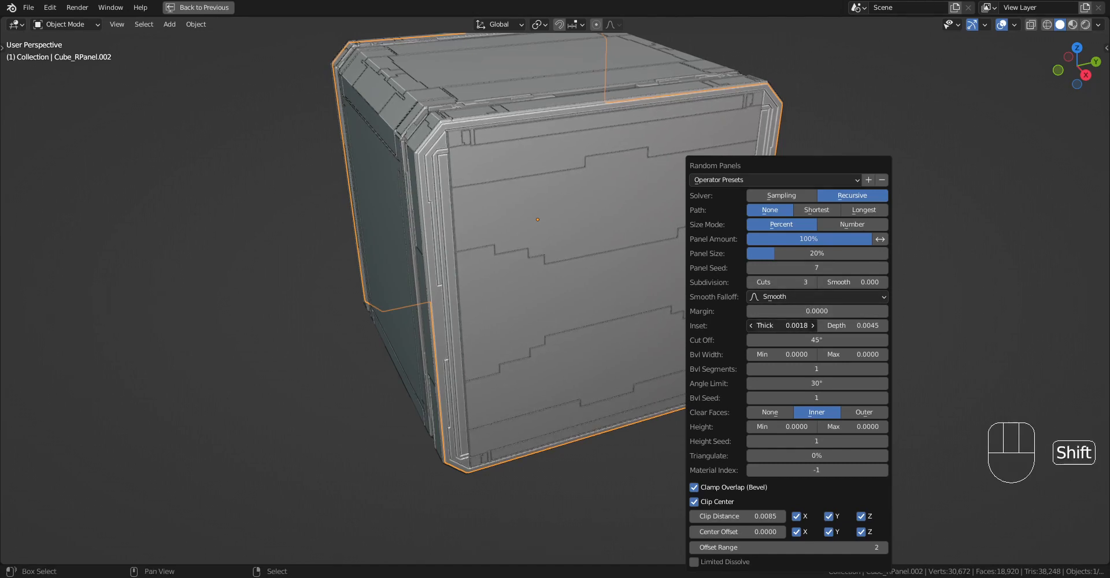
left_click_drag(856, 325, 853, 325, "shift")
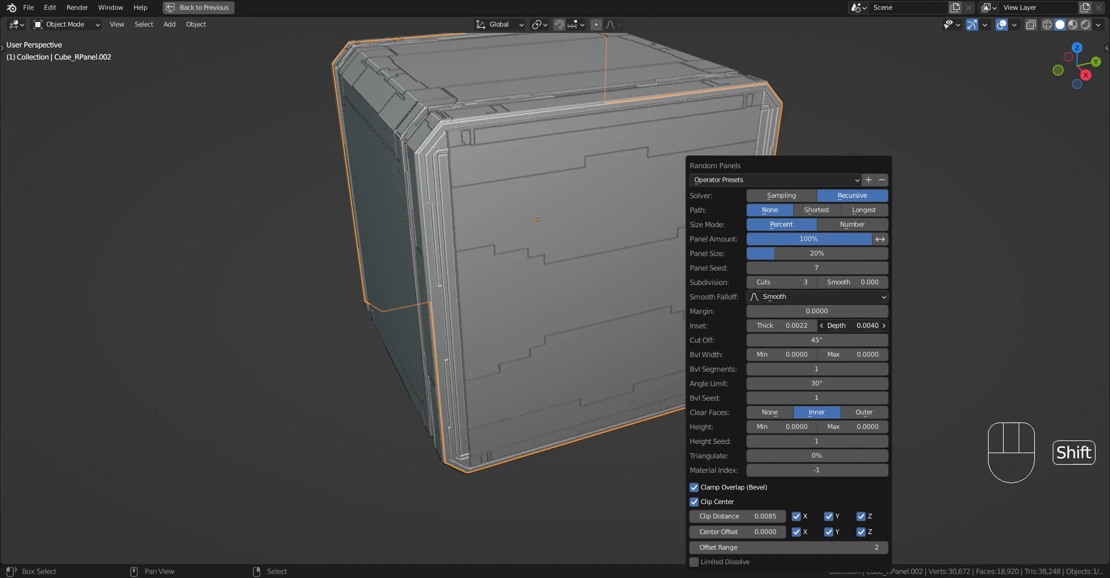
- Set the panel size to 40% and the panel seed to 15
scroll(801, 265, "up", 2, "ctrl")
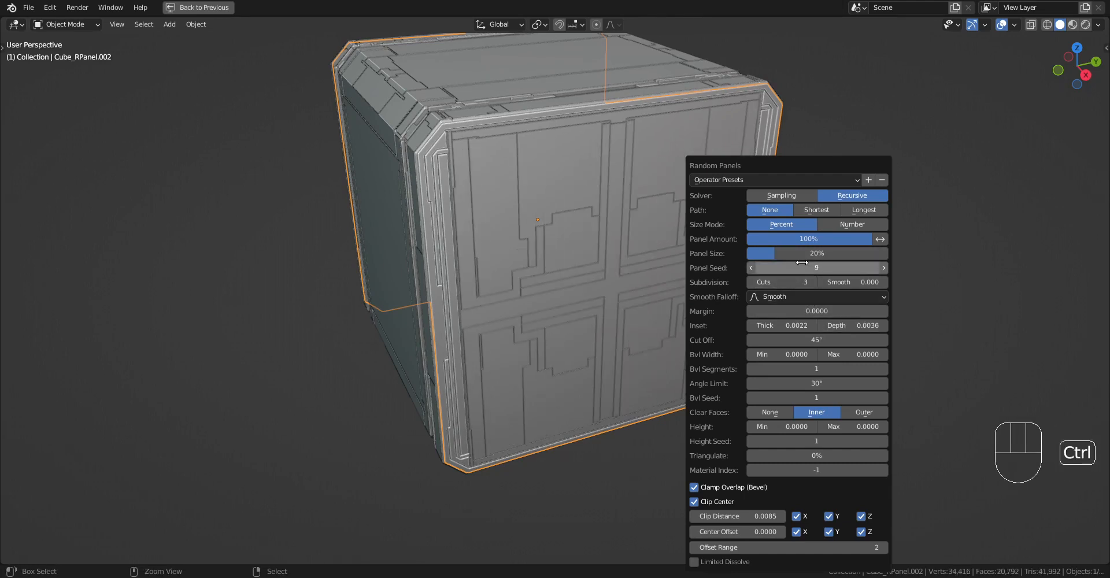
scroll(803, 257, "up", 2, "ctrl")
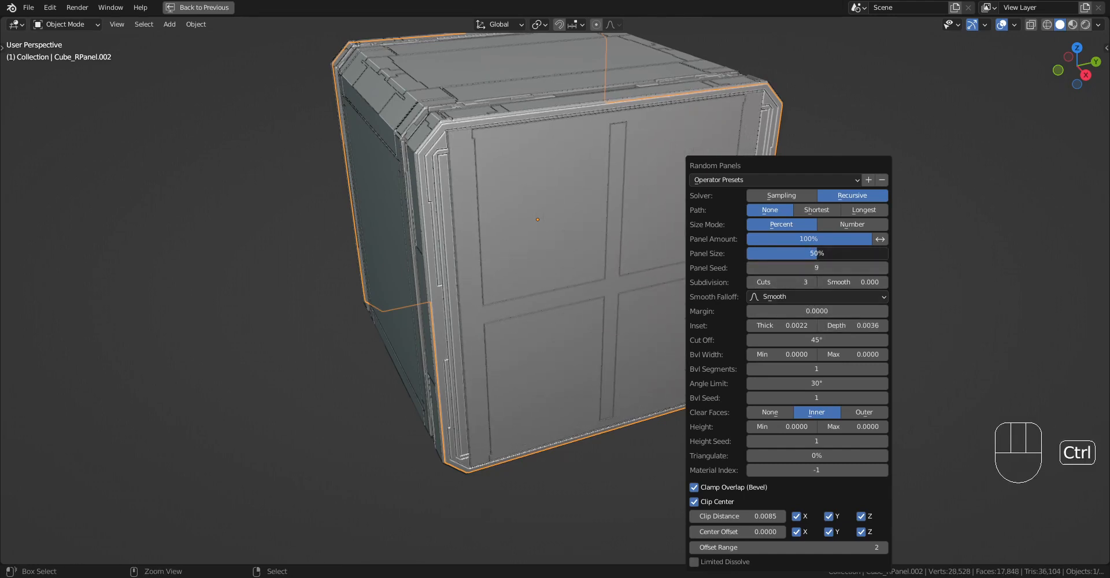
scroll(805, 265, "up", 6, "ctrl")
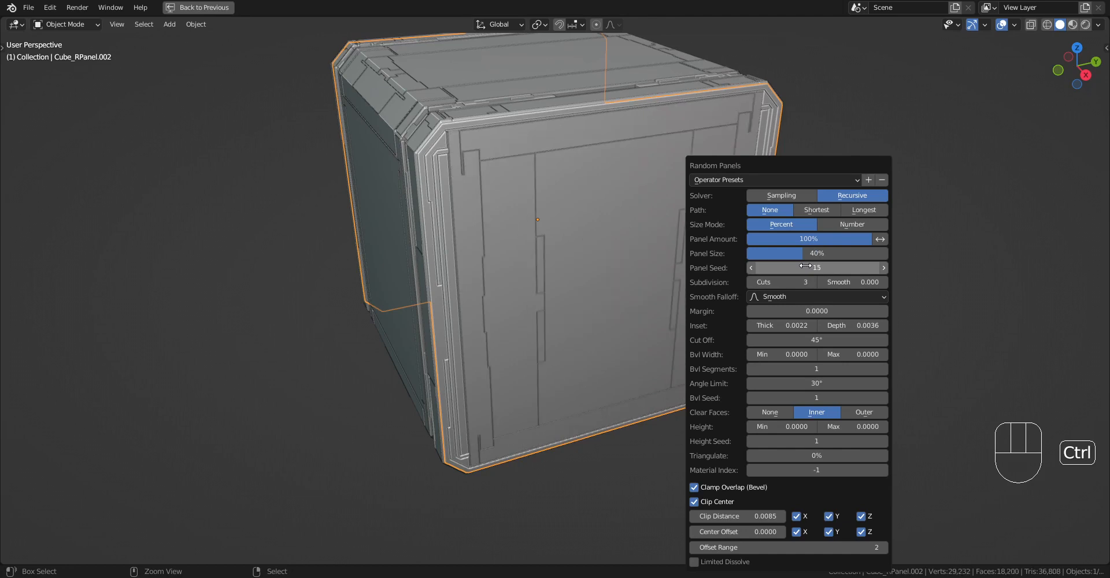
- Raise the panel seed further until small blocks sit in the side's corners with narrow vertical strips between them
scroll(574, 304, "down", 3)
mouse_move(574, 304)
middle_mouse_down()
mouse_move(521, 269)
mouse_move(512, 310)
mouse_move(574, 298)
middle_mouse_up()
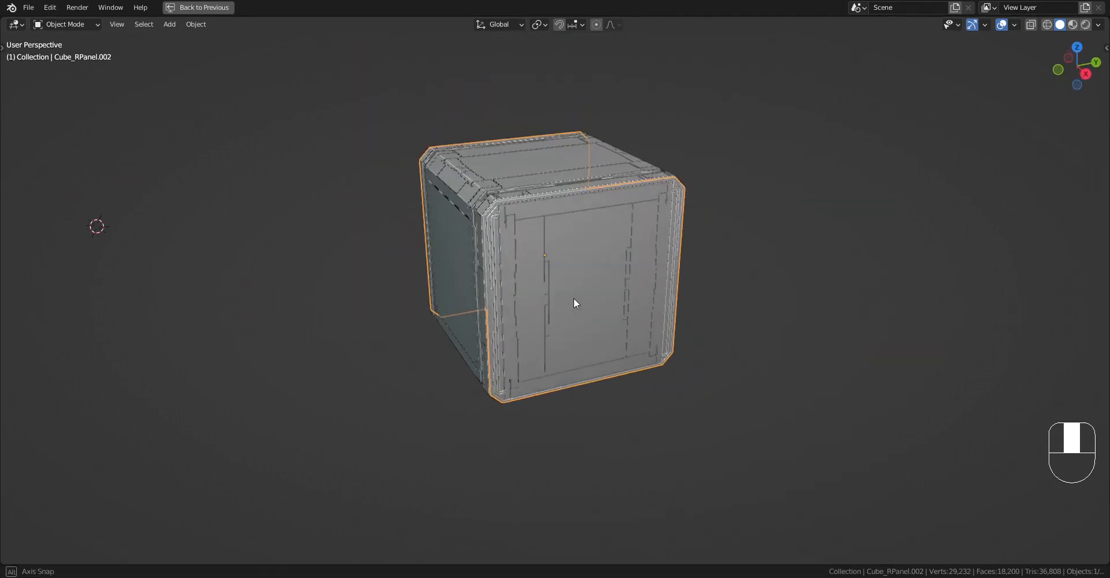
scroll(574, 302, "up", 2)
key("F9")
scroll(960, 268, "up", 1, "ctrl")
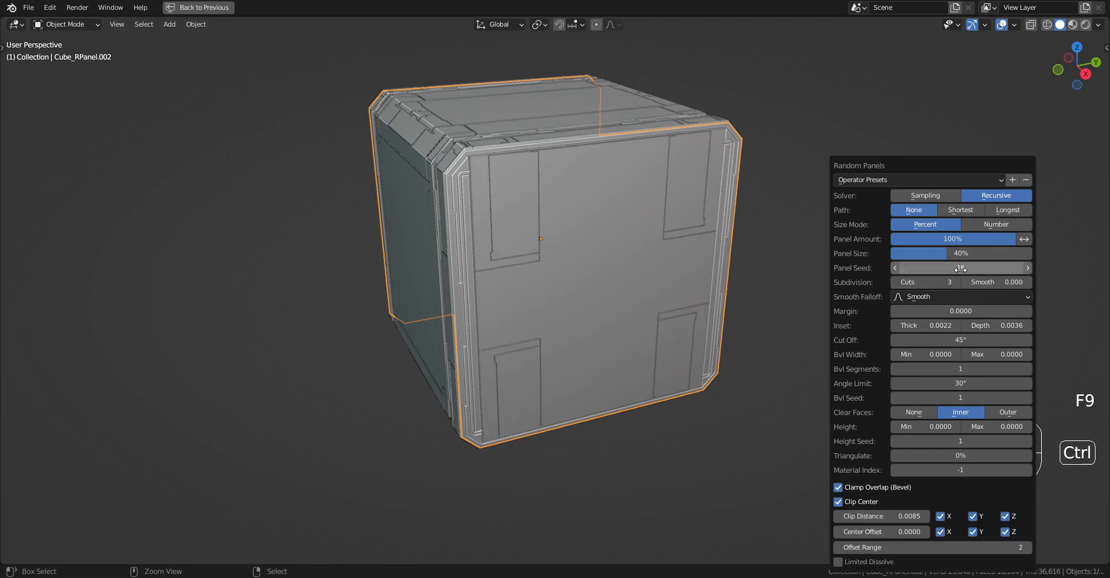
scroll(960, 269, "up", 3, "ctrl")
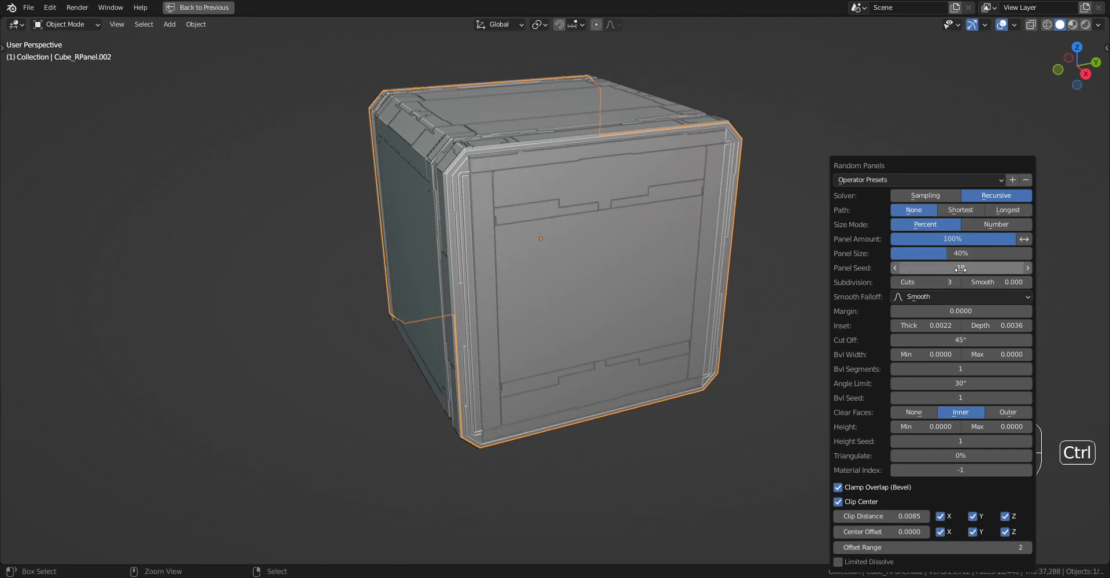
scroll(960, 269, "up", 1, "ctrl")
middle_click_drag(722, 248, 664, 260)
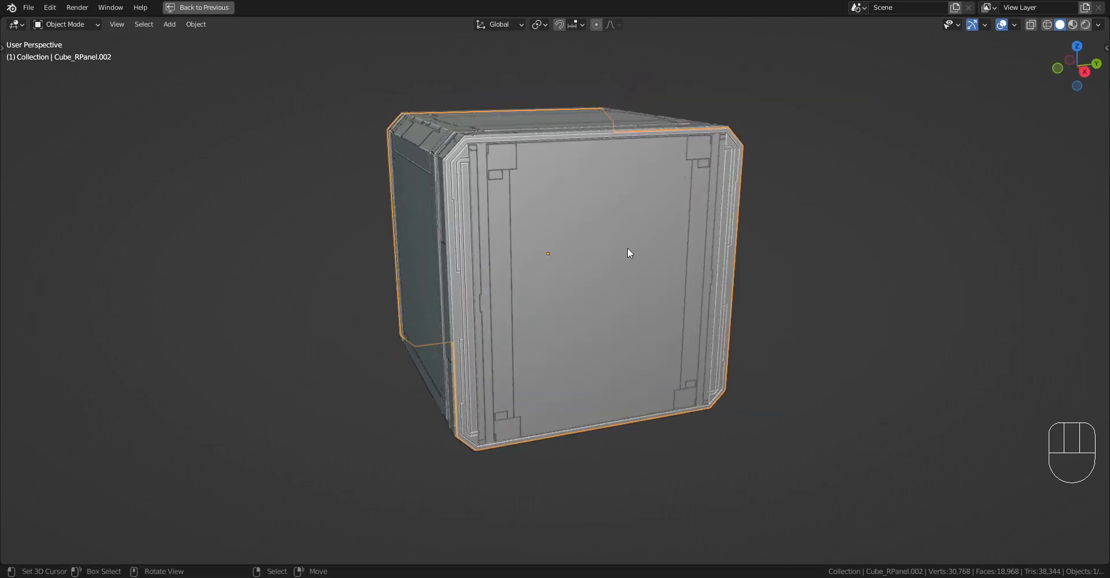
- Add a second layer of Random Panels on the same side with 0 subdivision cuts and a panel seed of 14
key("shift+q")
left_click(821, 192)
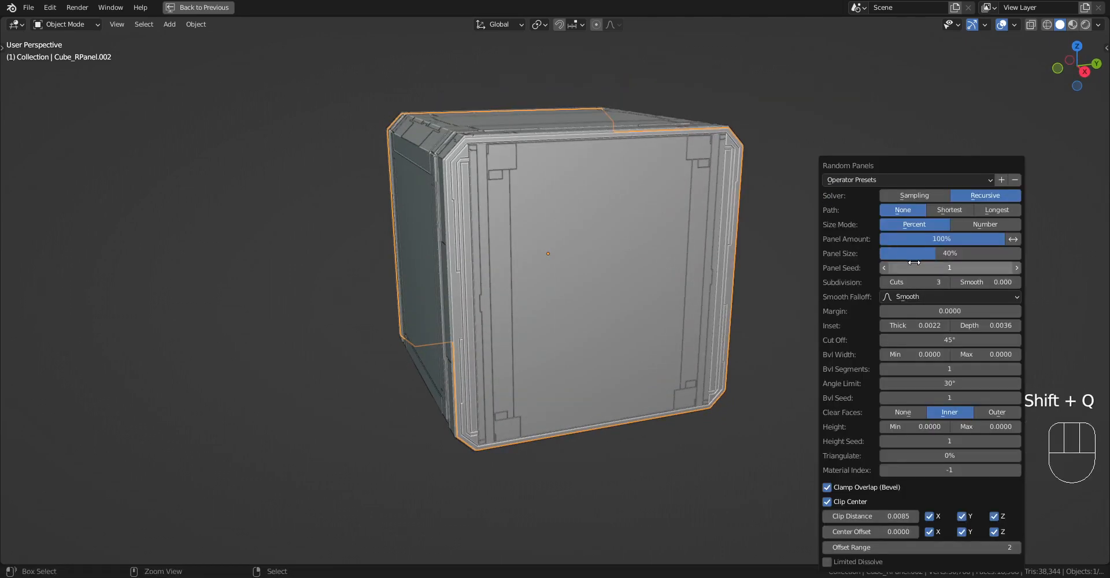
scroll(917, 267, "up", 1, "ctrl")
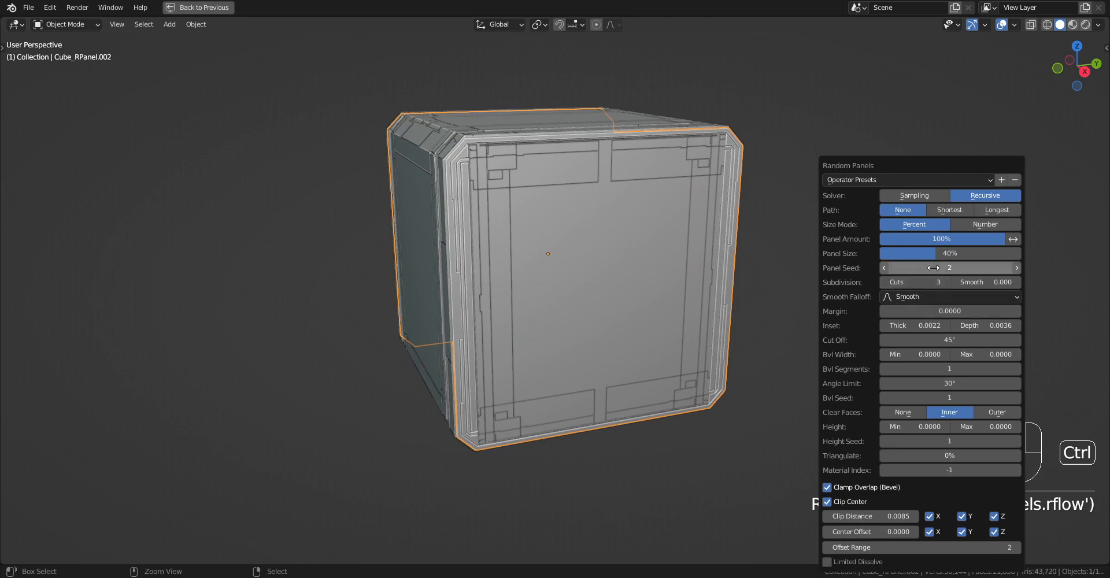
scroll(932, 265, "up", 3, "ctrl")
scroll(932, 282, "down", 3, "ctrl")
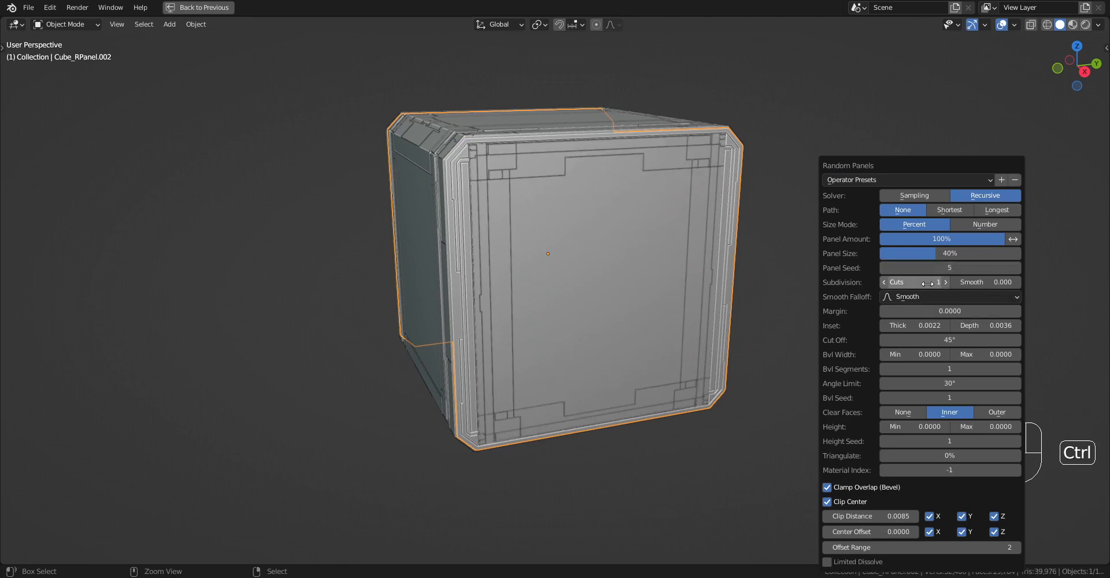
scroll(937, 267, "up", 6, "ctrl")
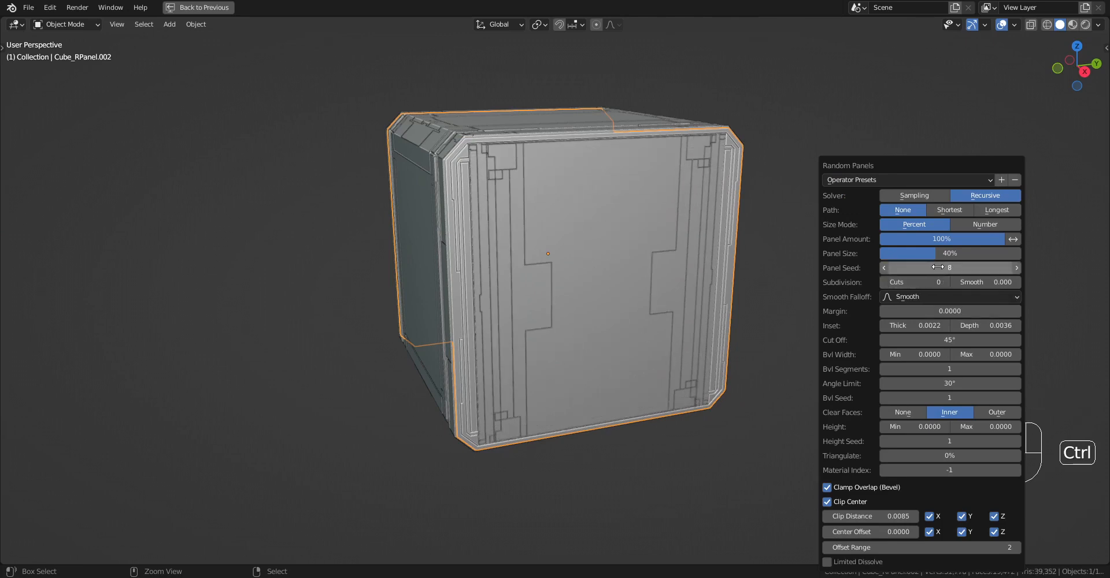
scroll(938, 267, "up", 3, "ctrl")
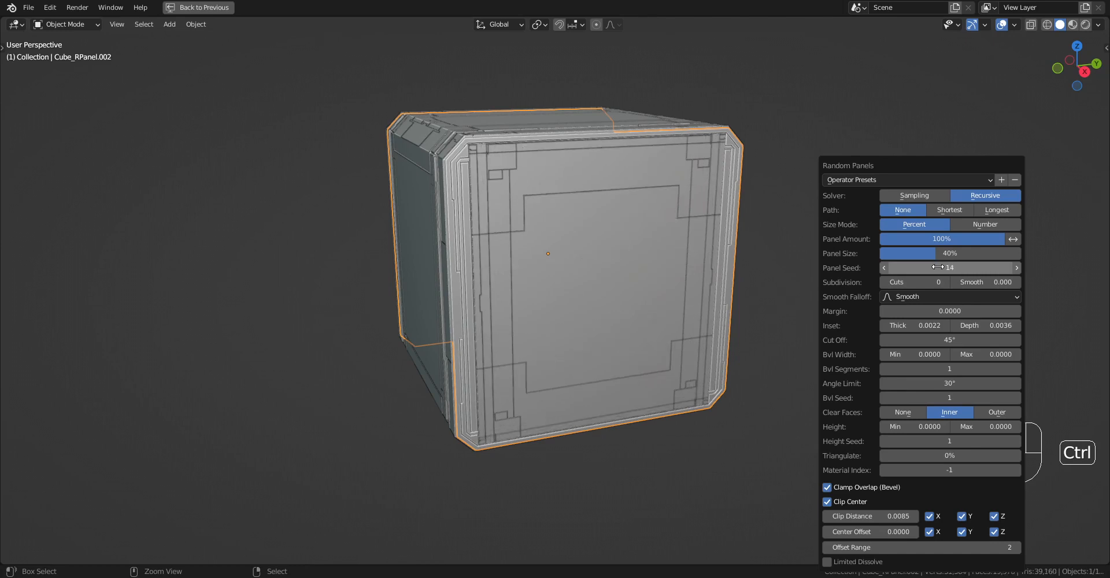
- Set the second layer's panel size to 50% and its panel seed to 30, giving a thin border around the side
left_click_drag(936, 254, 950, 254)
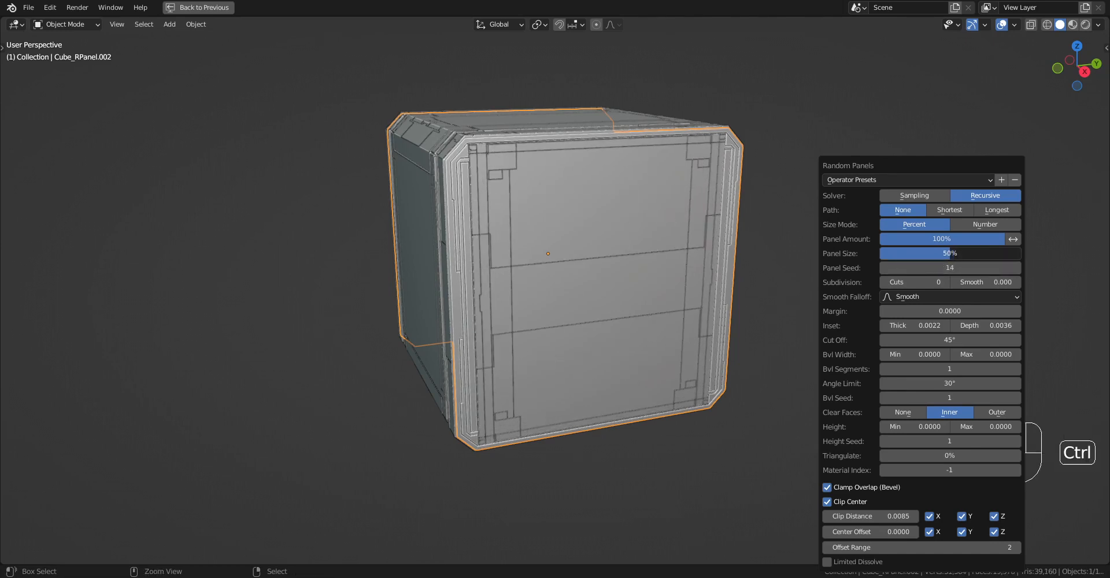
scroll(949, 263, "up", 3, "ctrl")
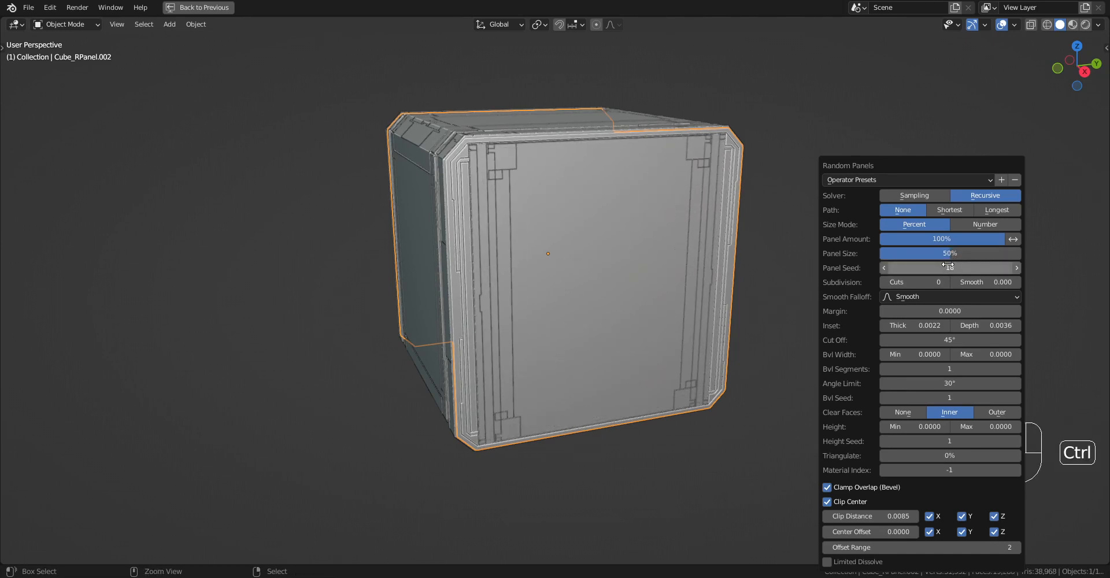
scroll(948, 265, "up", 3, "ctrl")
scroll(948, 265, "up", 3, "ctrl")
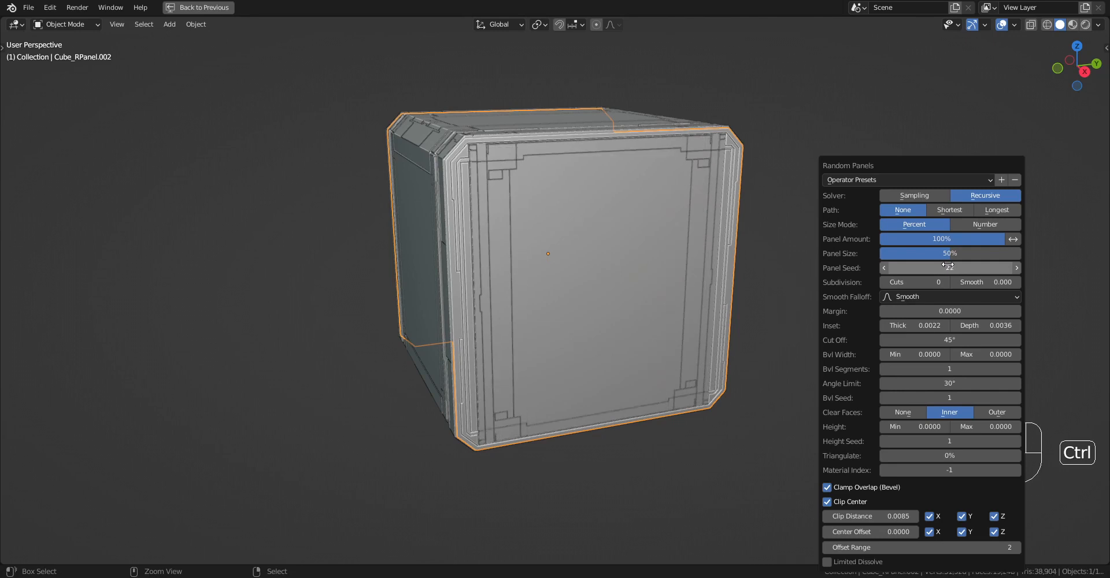
scroll(948, 265, "down", 1, "ctrl")
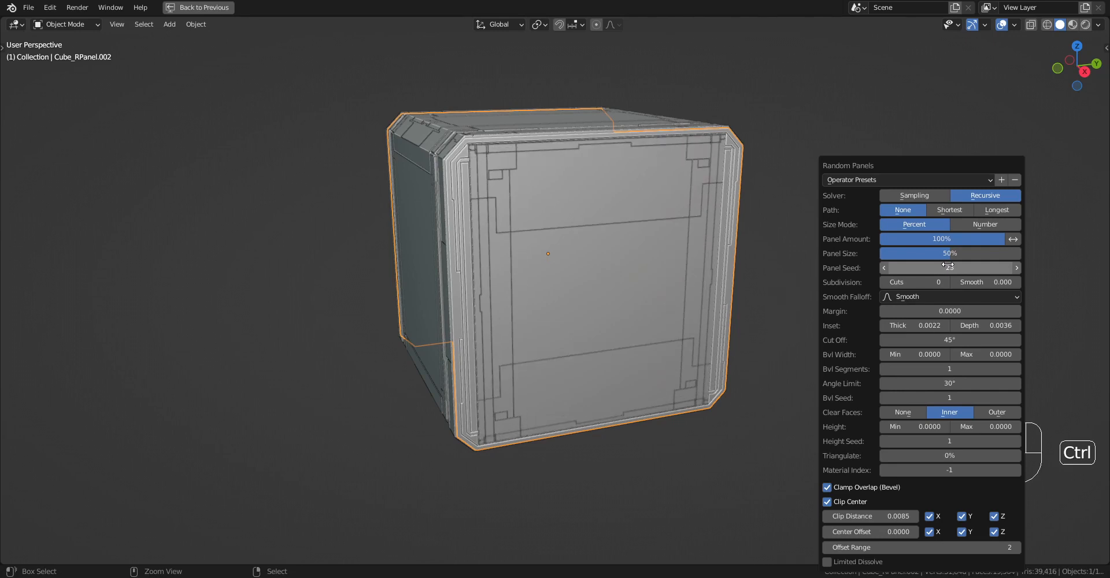
scroll(947, 265, "up", 6, "ctrl")
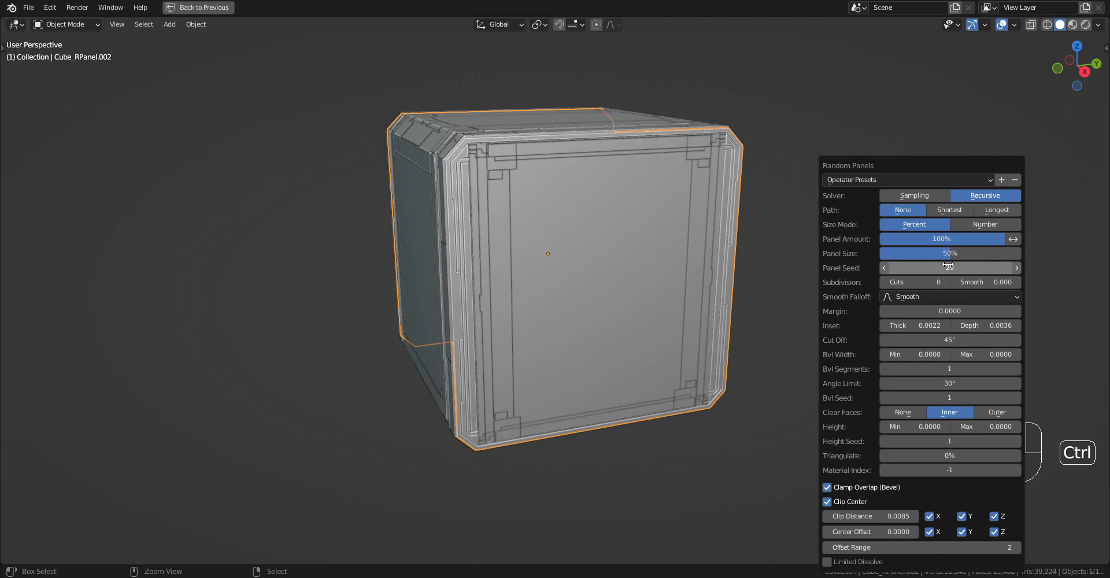
scroll(948, 264, "up", 1, "ctrl")
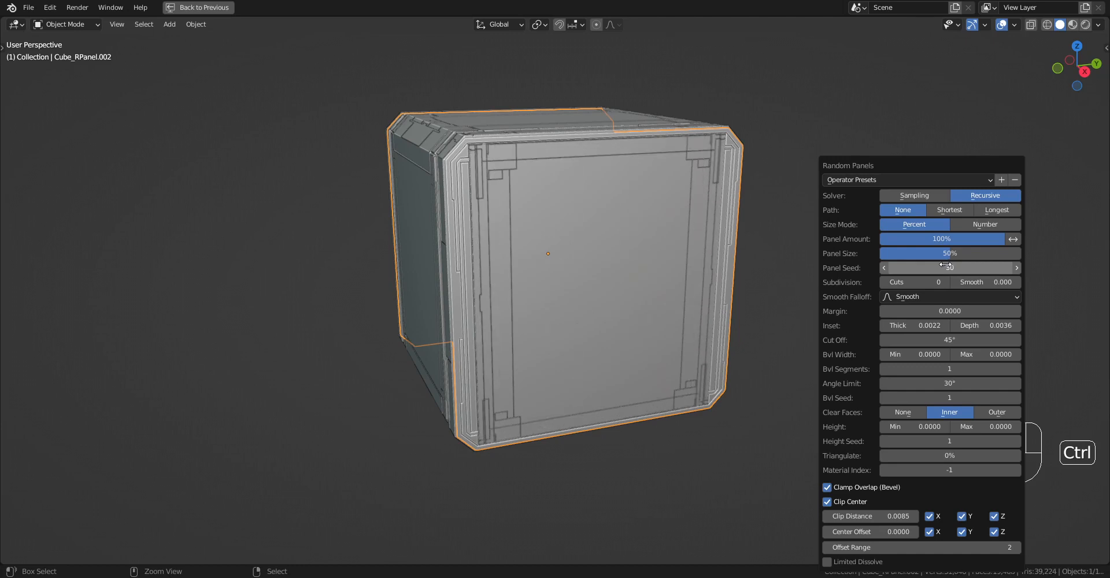
- Inspect the panelled cube from the side and above with the overlays hidden, and turn the overlays back on
middle_click_drag(945, 264, 717, 258)
key("shift+alt+z")
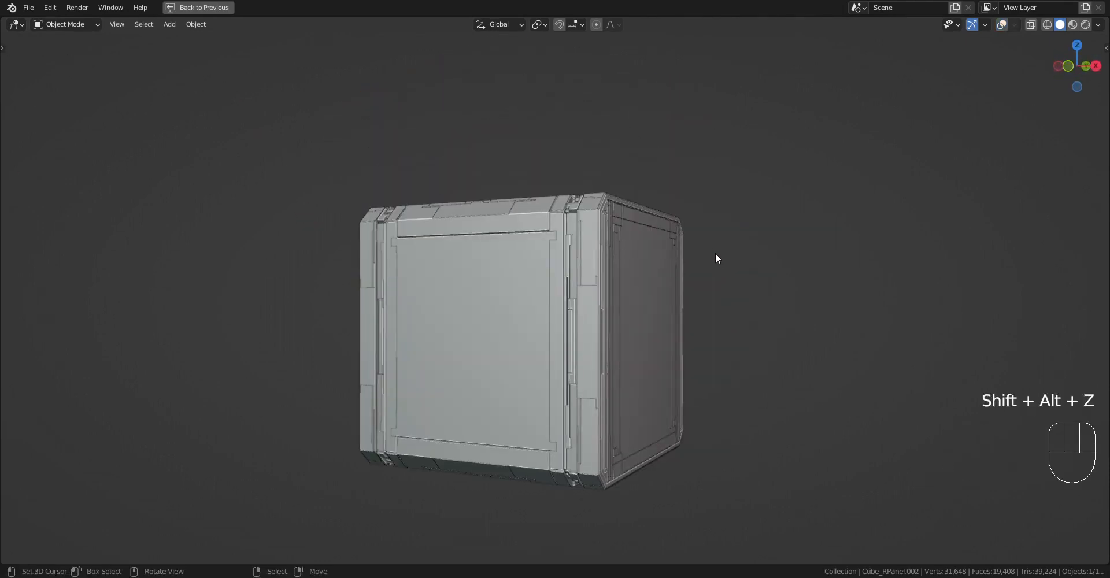
middle_click_drag(721, 207, 699, 295)
scroll(674, 267, "up", 4)
scroll(675, 267, "down", 3)
left_click(645, 264)
scroll(645, 264, "up", 2)
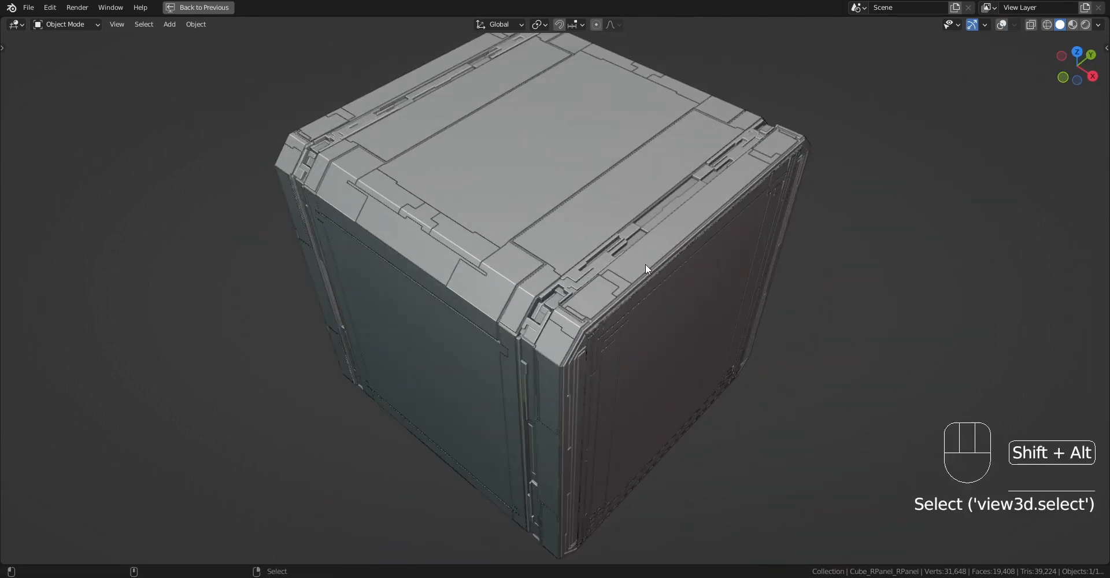
key("shift+alt+z")
- Select the base panel object on the cube, check its source mesh in Edit Mode, and select all objects grouped with it
key("Tab")
key("Tab")
left_click(644, 262)
key("Tab")
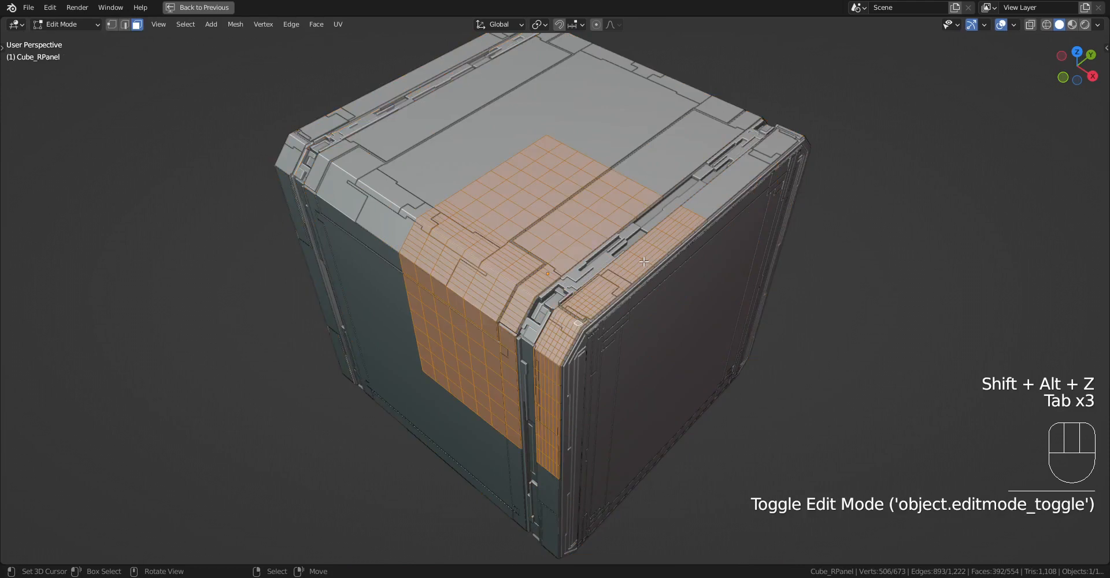
key("Tab")
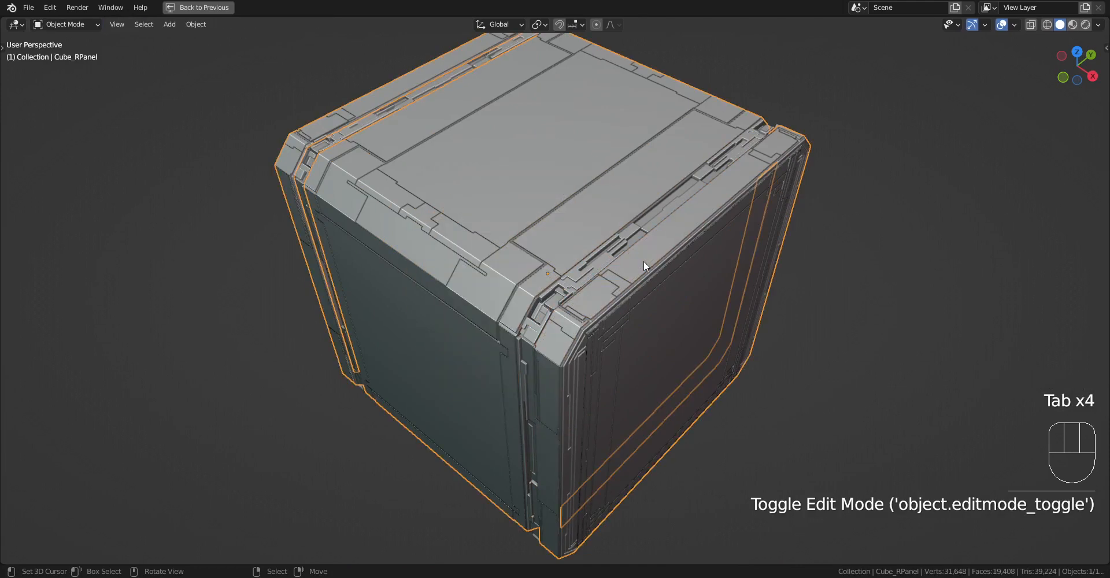
key("shift+g")
left_click(643, 262)
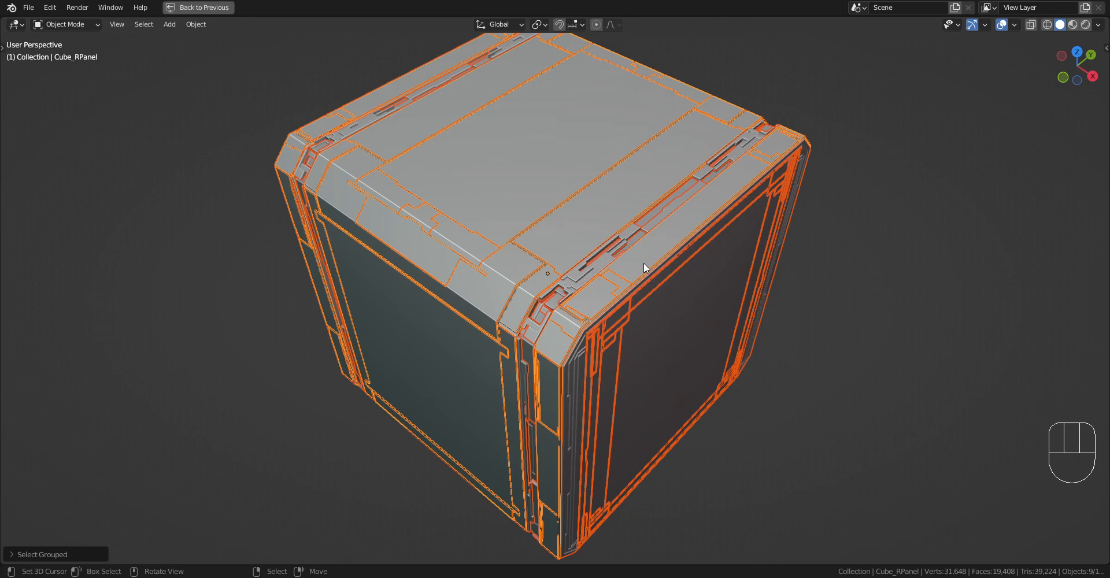
- Recheck the base panel object's faces in Edit Mode and reselect its grouped objects in Object Mode
key("Tab")
key("Tab")
key("Tab")
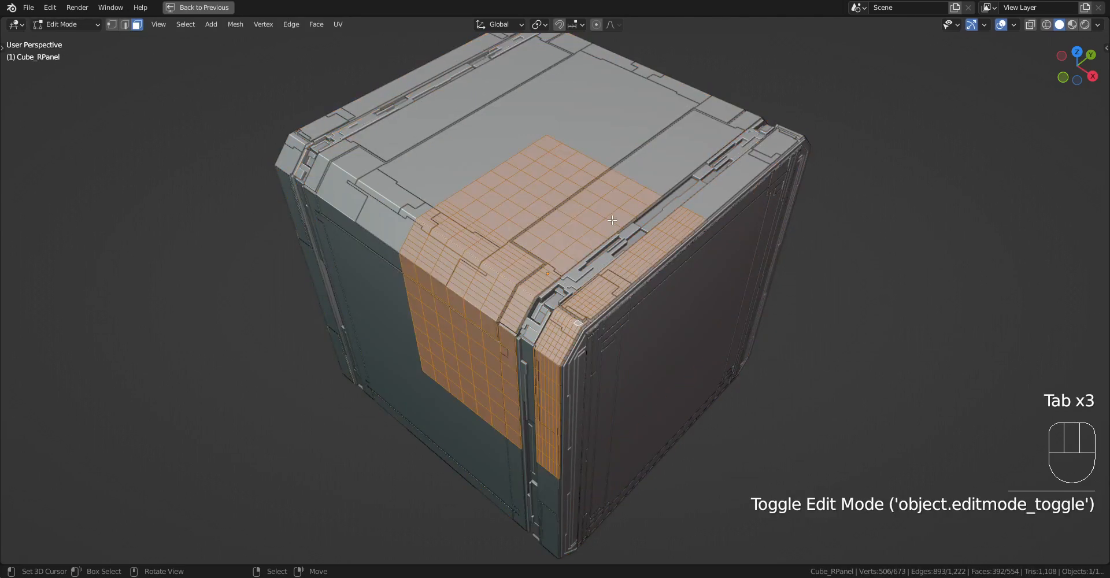
key("Tab")
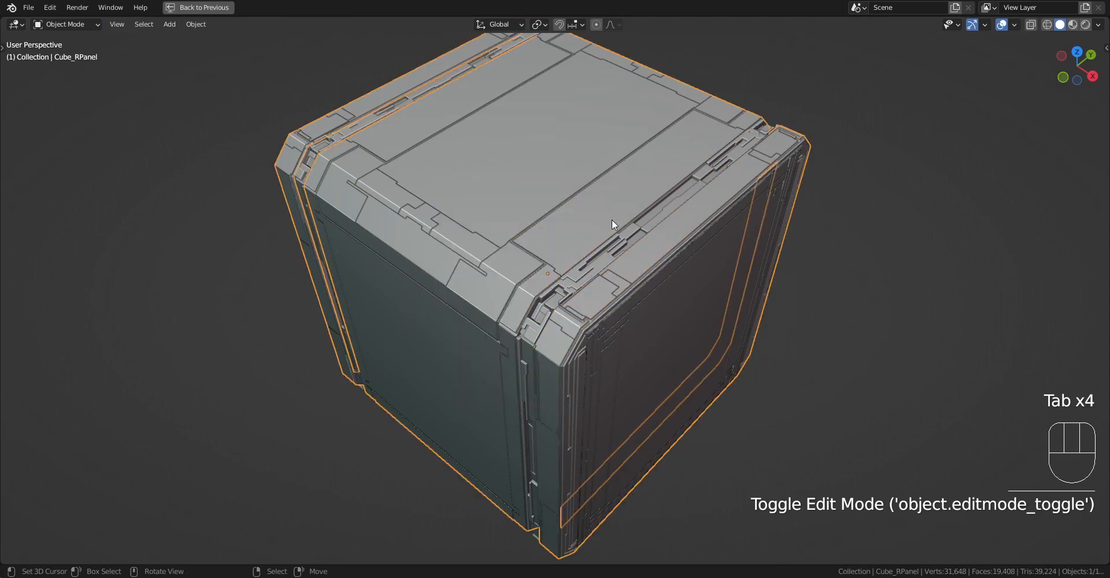
key("shift+g")
left_click(612, 220)
- Clean up the selected grouped meshes with Limited Dissolve at a max angle of 5° and Degenerate Dissolve at a merge distance of 0.0001
key("shift+q")
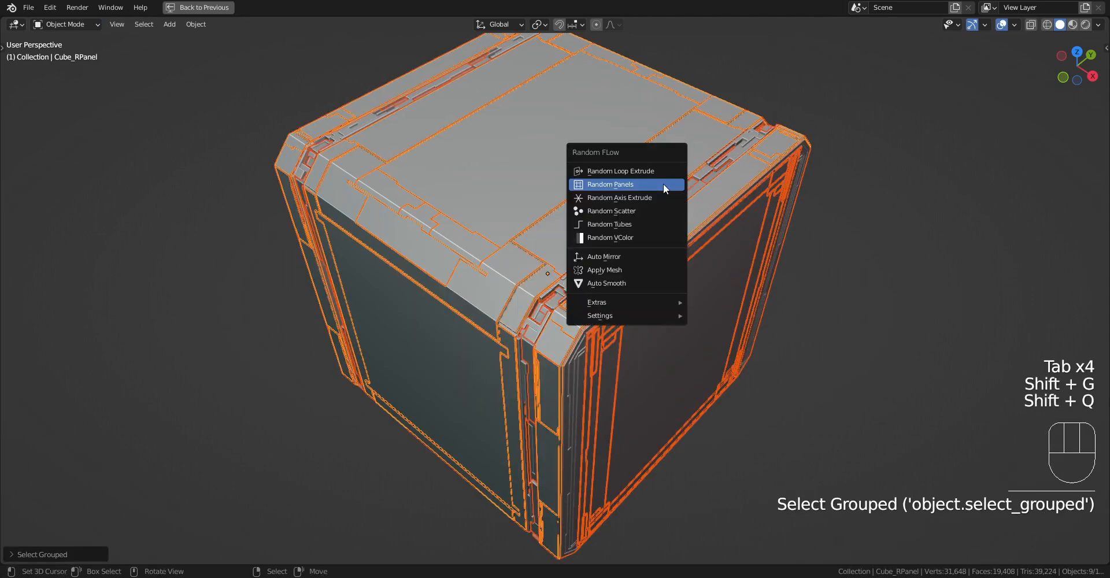
mouse_move(657, 299)
left_click(718, 304)
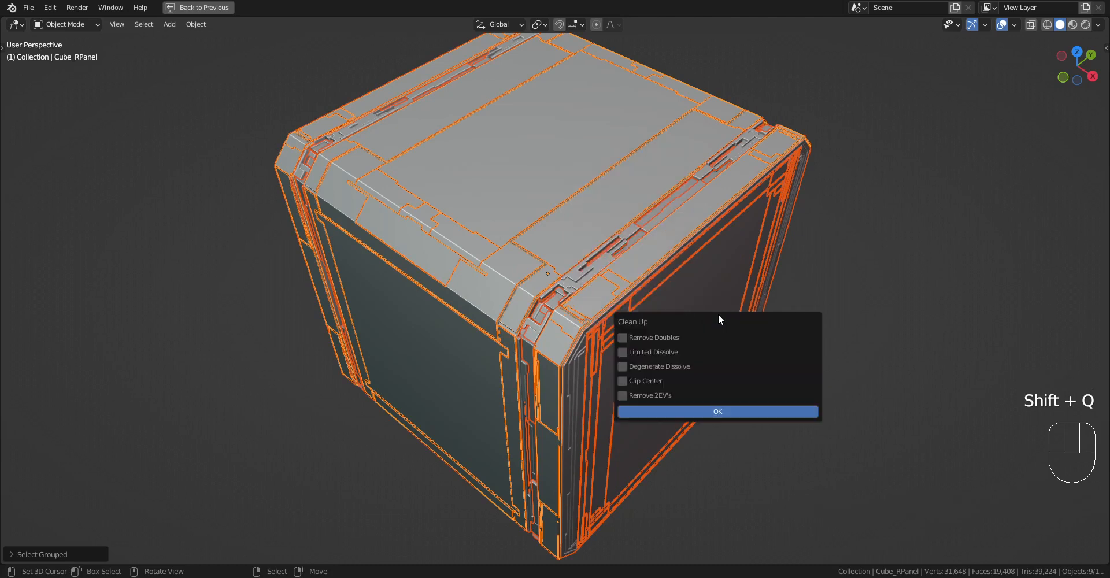
left_click_drag(718, 315, 642, 219)
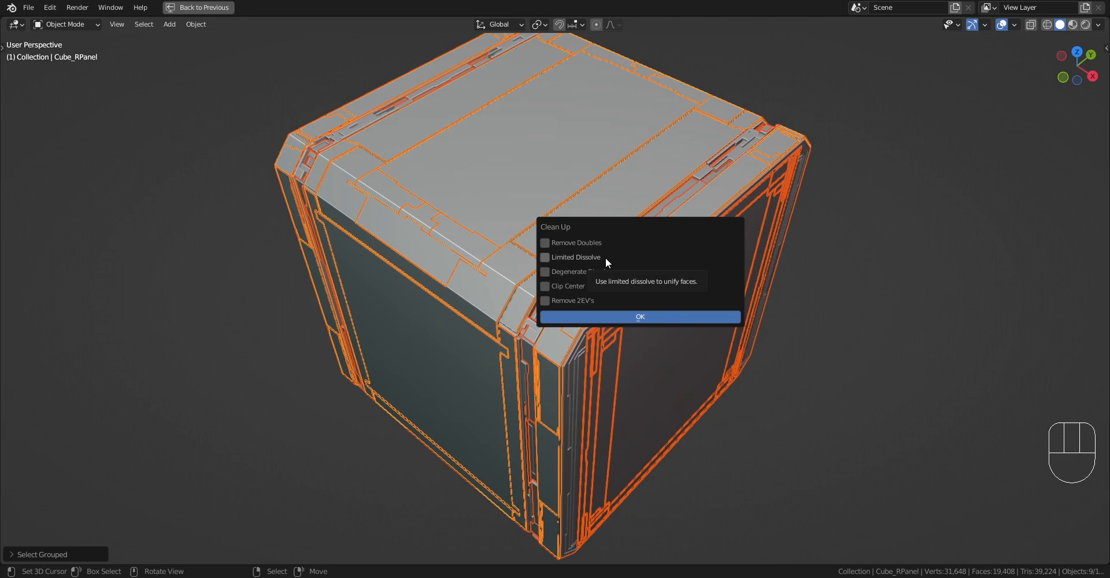
left_click(605, 257)
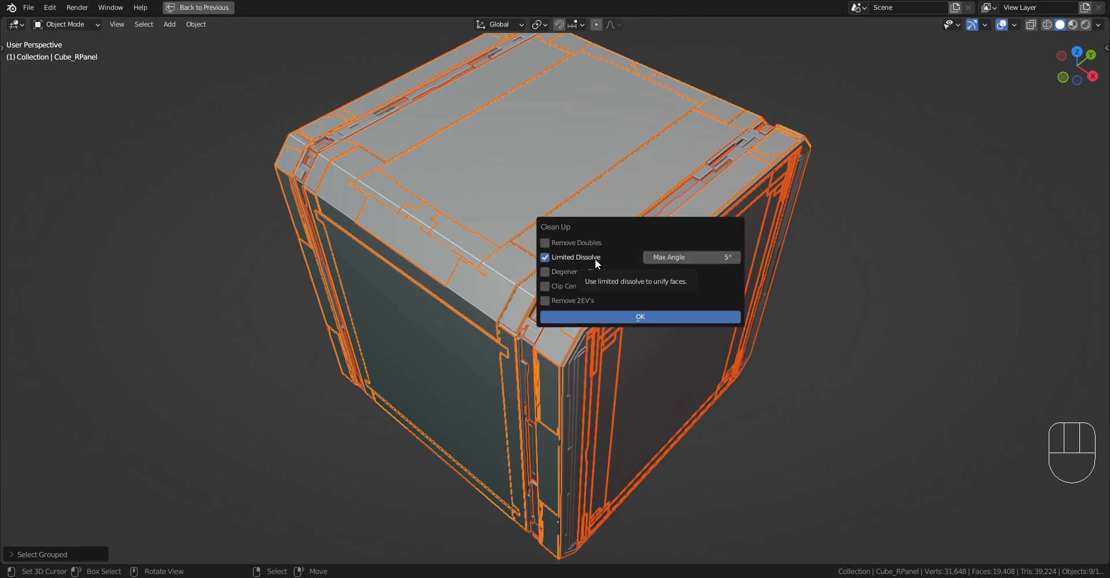
left_click(607, 272)
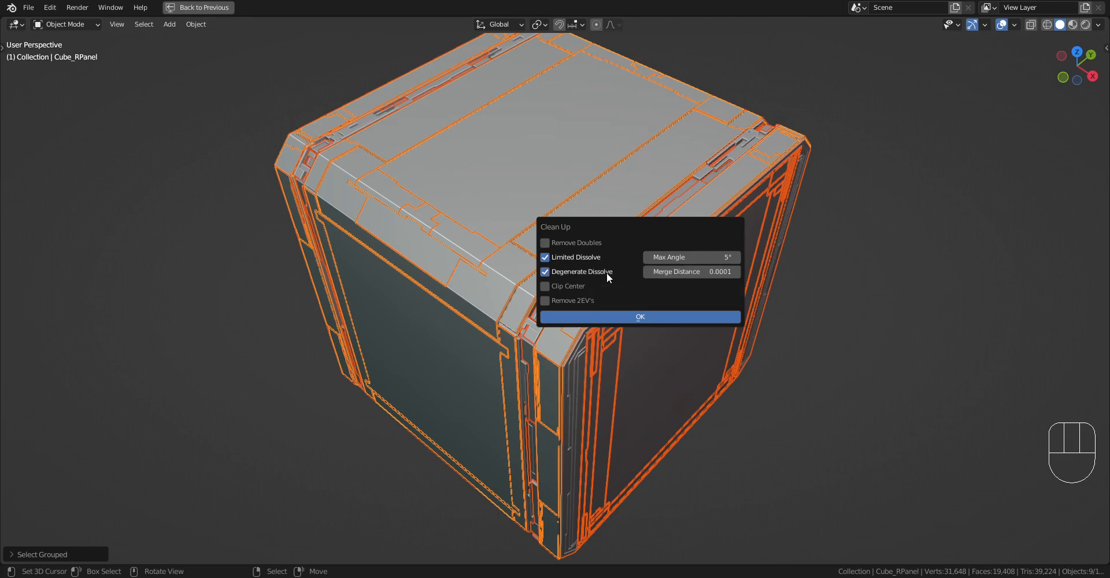
left_click(627, 315)
- Inspect the cleaned cube's sides, chamfered corner and top panels up close with the overlays hidden, comparing against the overlay view
middle_click_drag(637, 318, 724, 217)
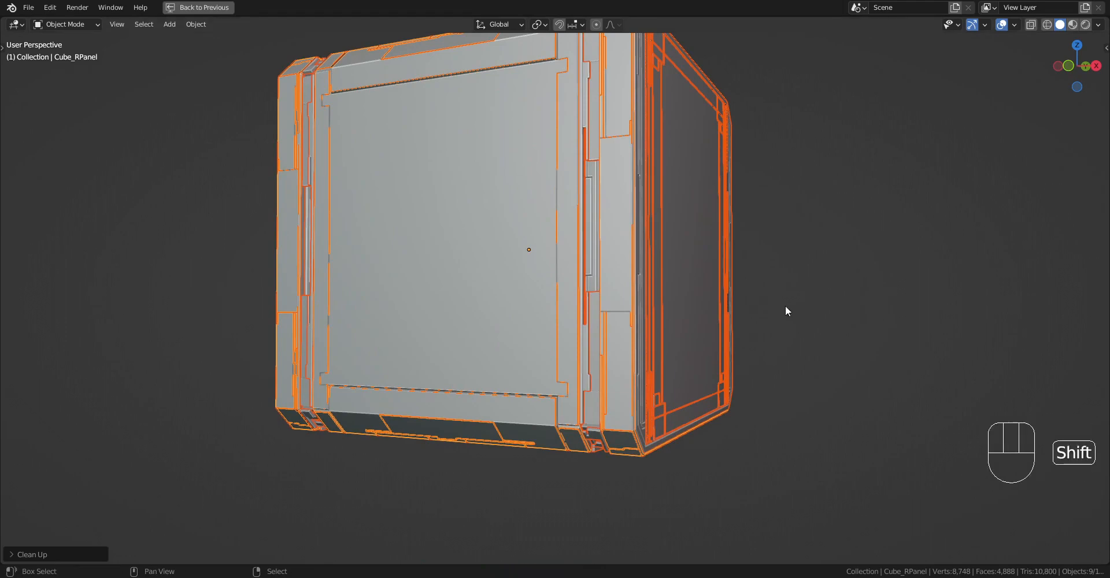
key("shift+z")
key("shift+z")
key("shift+alt+z")
middle_click_drag(775, 317, 668, 287)
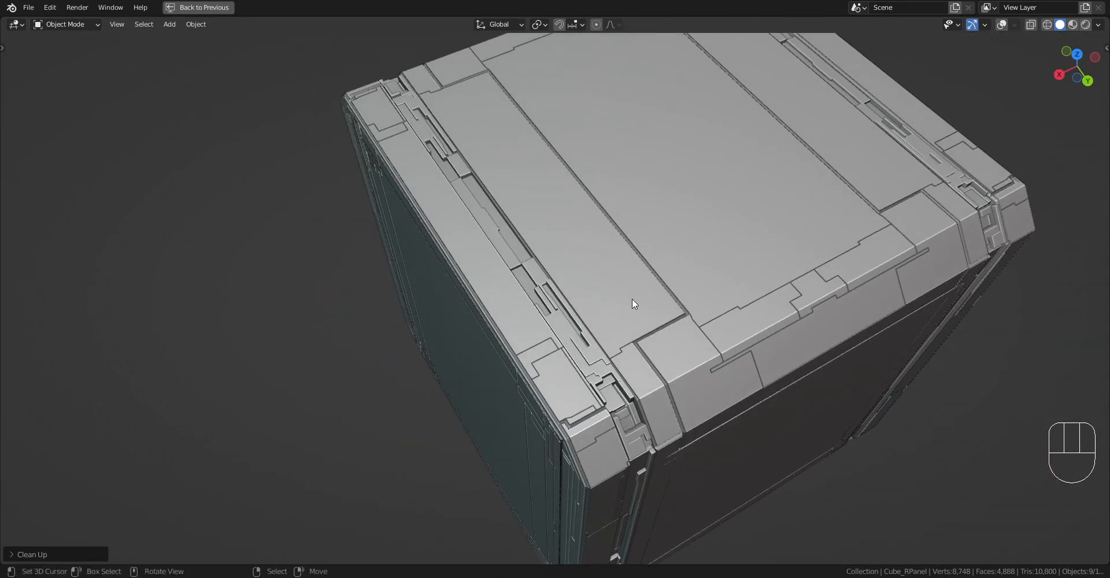
middle_click_drag(586, 305, 792, 341)
scroll(652, 259, "up", 5)
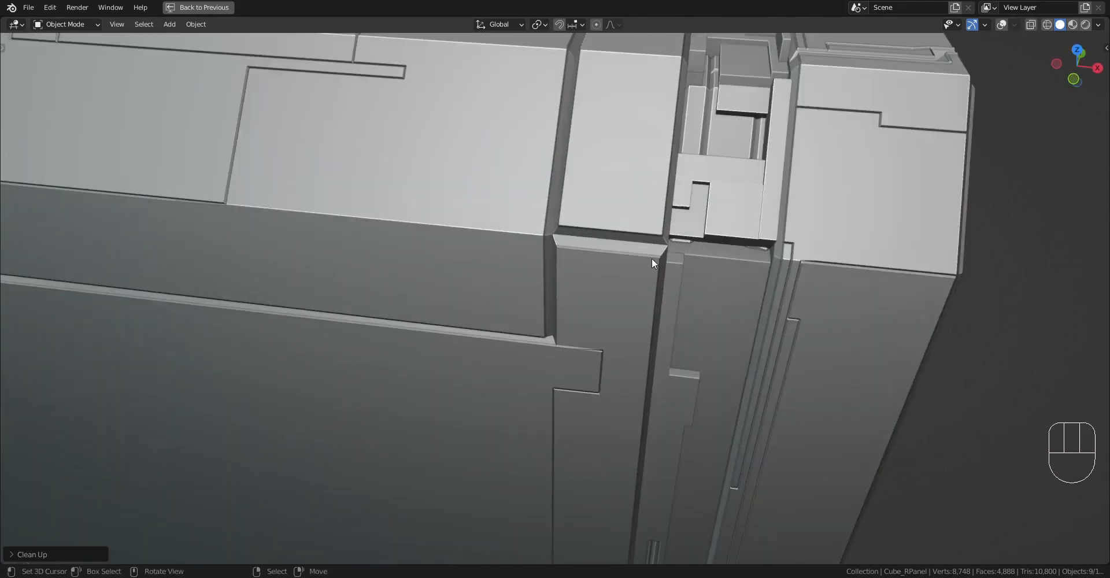
scroll(650, 254, "down", 3)
middle_click_drag(667, 287, 643, 363)
scroll(667, 349, "up", 3)
scroll(667, 354, "down", 3)
middle_click_drag(541, 363, 631, 275, "shift")
key("shift+alt+z")
middle_click_drag(734, 242, 699, 316, "shift")
key("shift+alt+z")
key("shift+alt+z")
key("shift+alt+z")
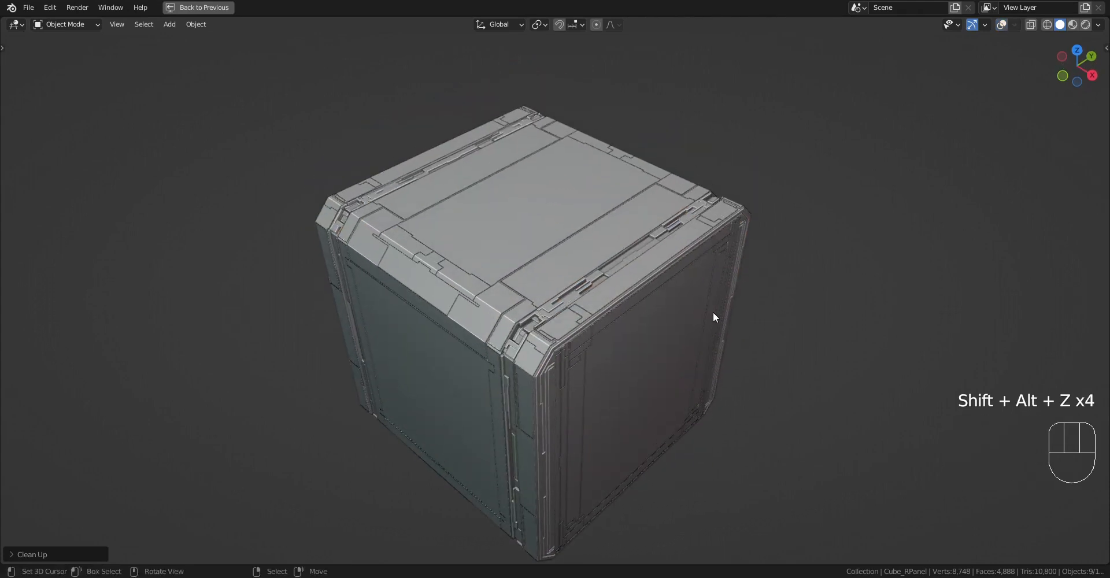
key("shift+alt+z")
key("shift+alt+z")
key("shift+alt+z")
- Restore the full workspace layout, create a new collection, and place the cube with all its extrusion and panel objects in it
key("ctrl+space")
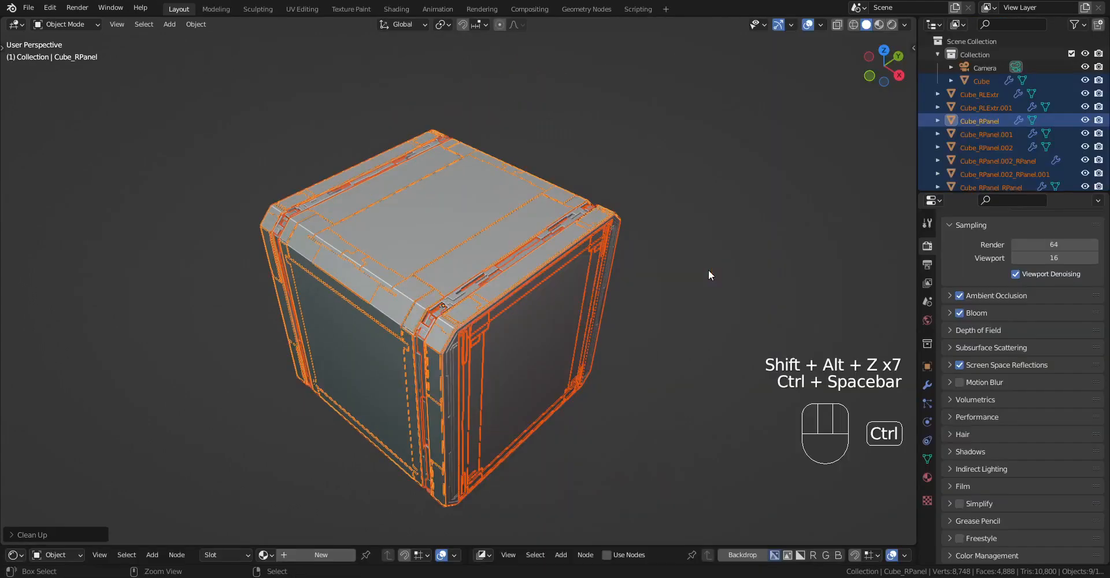
middle_click_drag(709, 270, 730, 218, "shift")
key("alt+a")
scroll(1015, 98, "down", 1)
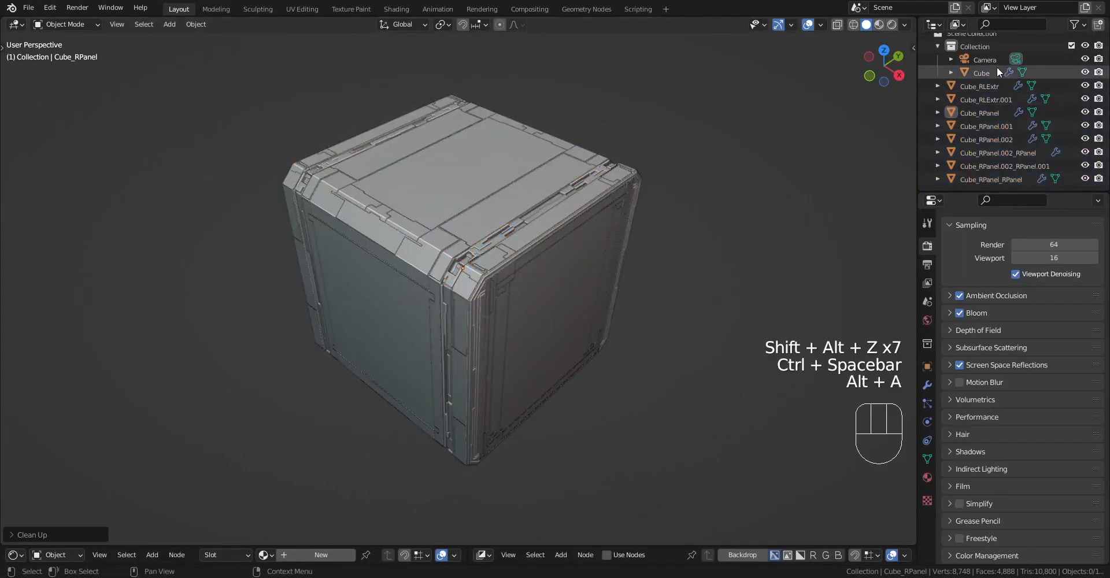
left_click(996, 72)
left_click(985, 176, "shift")
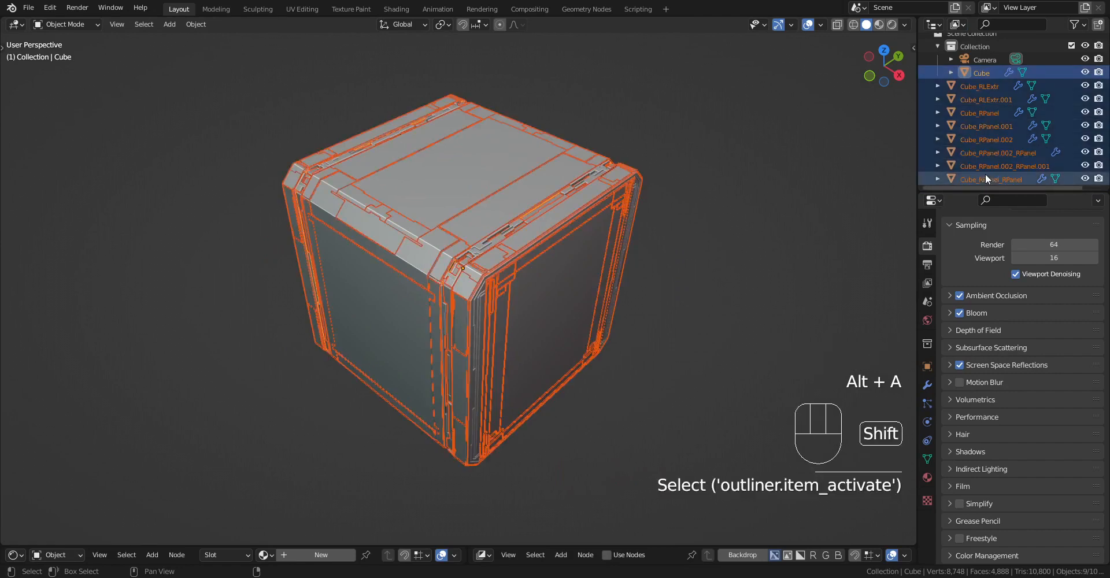
left_click(1097, 25)
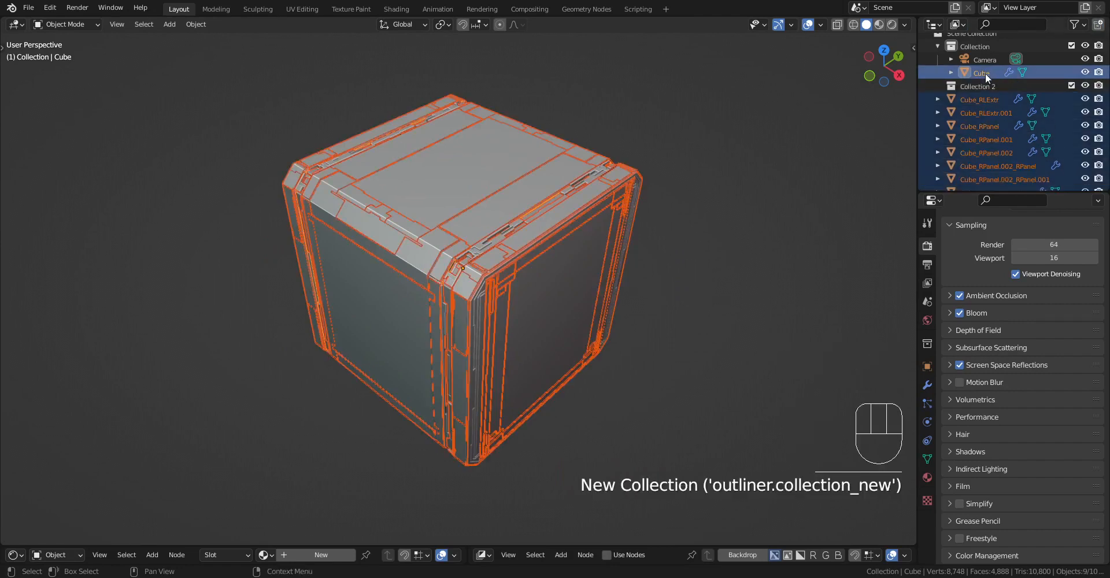
left_click_drag(985, 73, 972, 84)
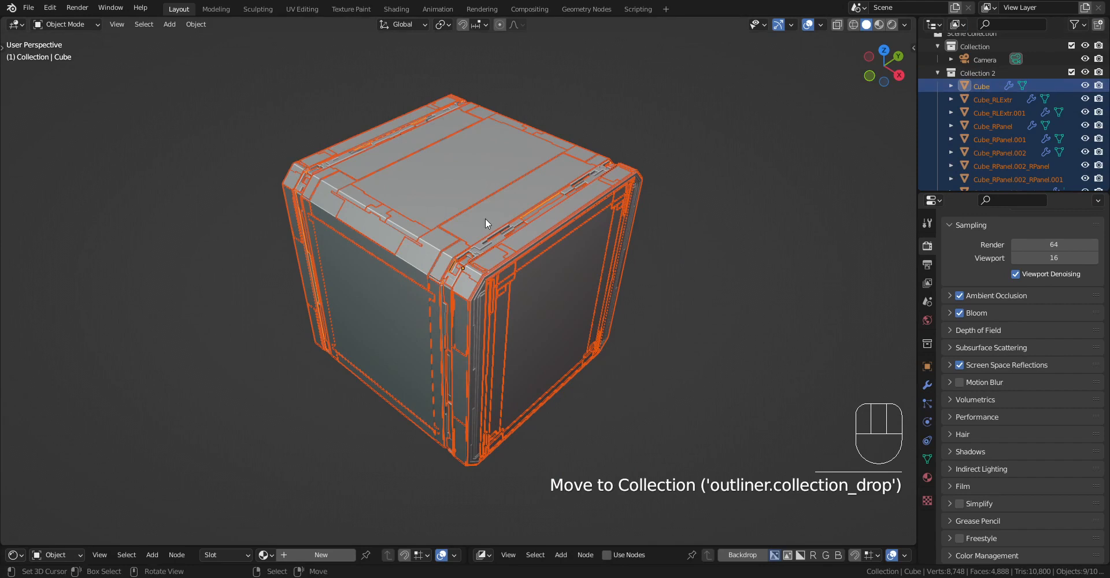
- Snap the 3D cursor to the selected objects, add a plain axes empty there, and scale it up beyond the cube's sides
key("shift+s")
left_click(637, 276)
key("shift+a")
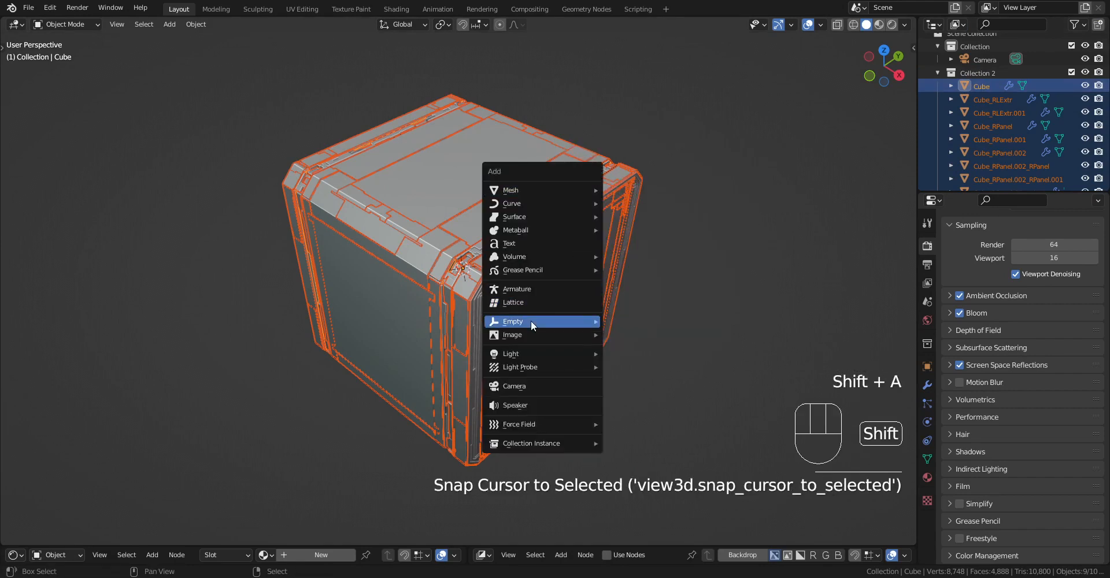
left_click(623, 320)
key("s")
left_click(880, 317)
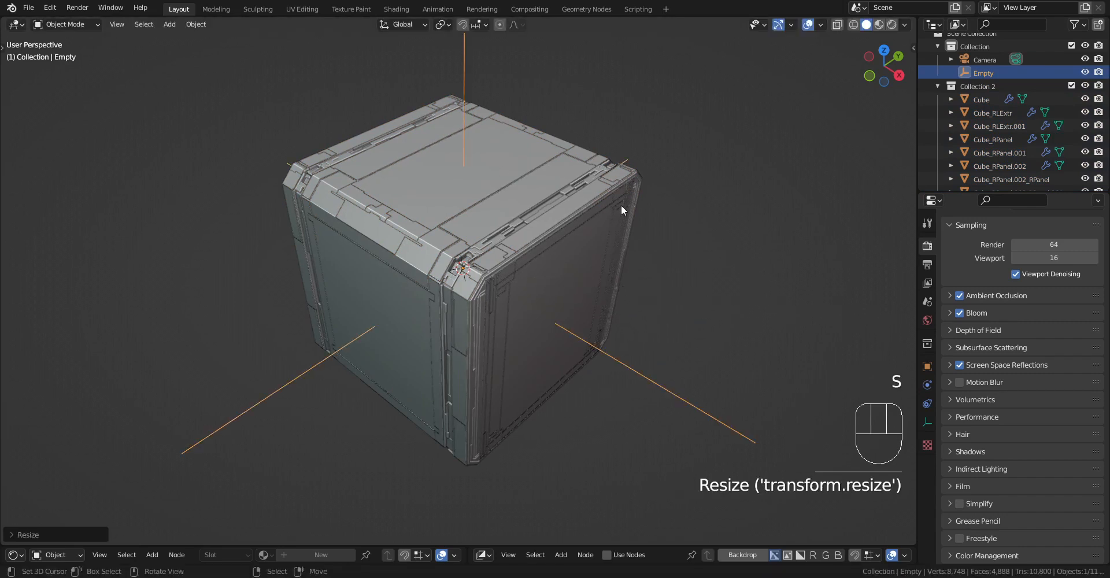
- Parent the cube and all its extrusion and panel objects to the empty using the Object option
left_click(980, 99)
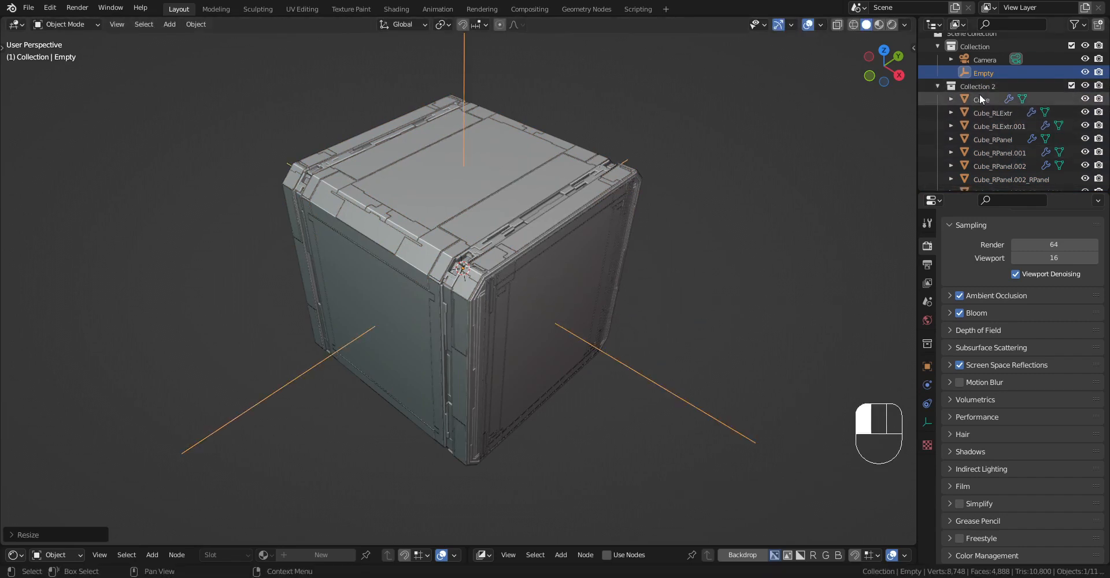
scroll(985, 132, "down", 2)
left_click(991, 178, "shift")
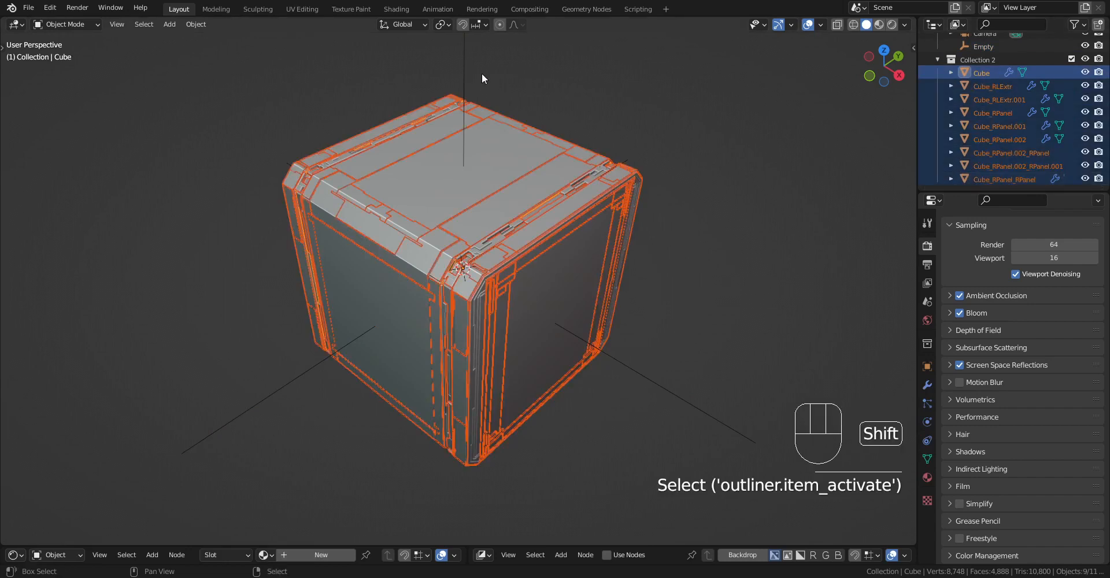
left_click(463, 71, "shift")
key("ctrl+p")
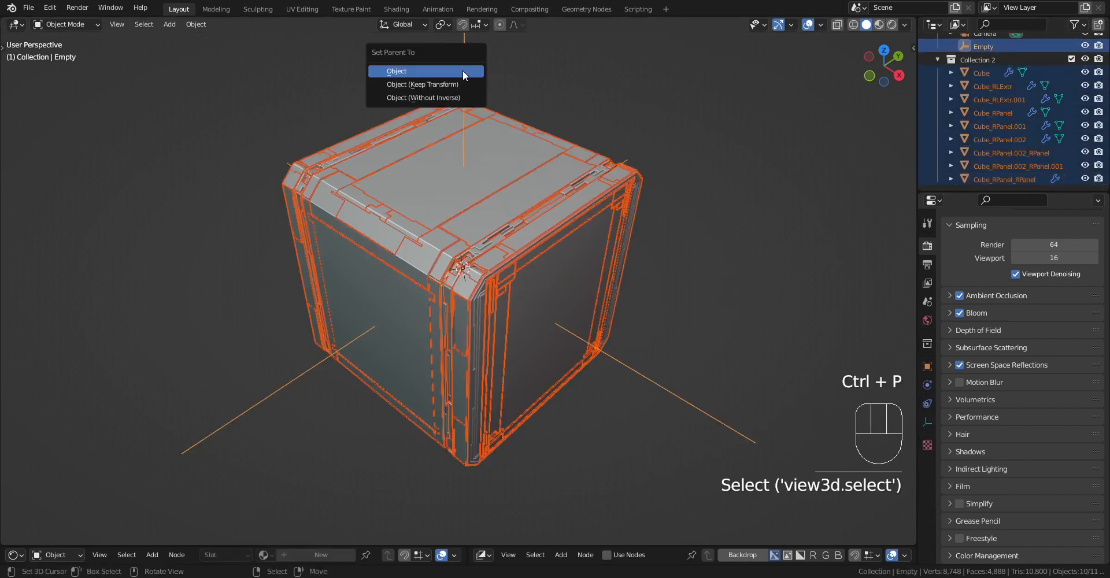
left_click(462, 70)
left_click(462, 71)
- Try moving the empty together with its parented cube and detail objects
scroll(462, 70, "down", 5)
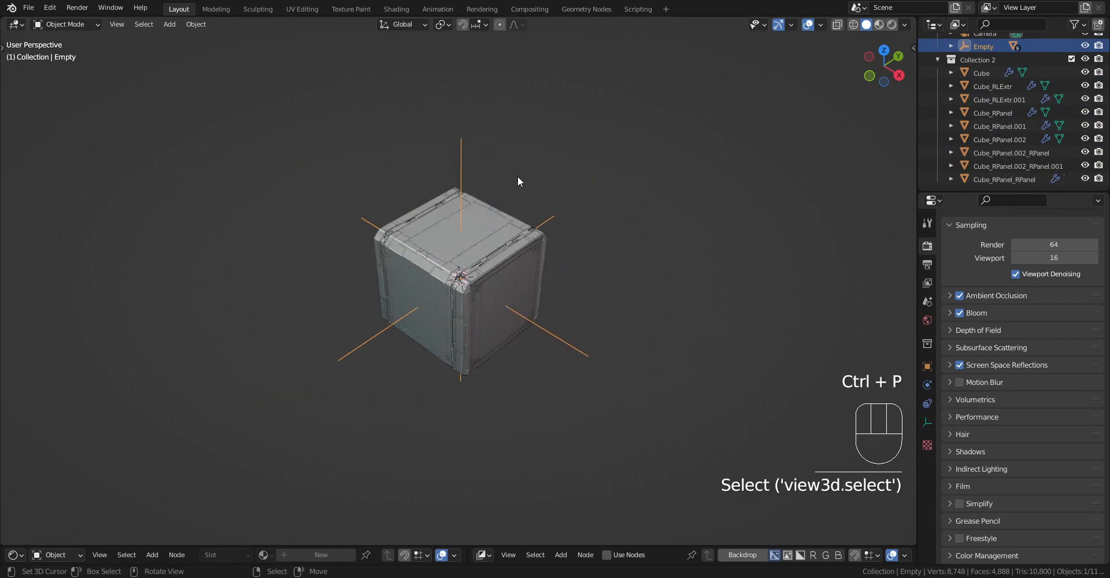
key("g")
right_click(585, 155)
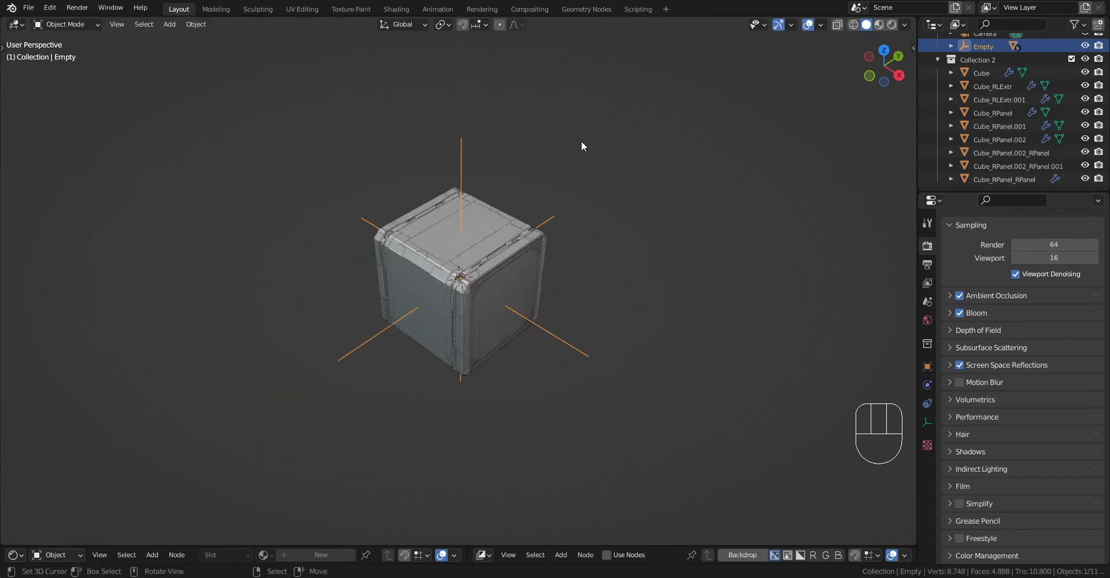
scroll(581, 140, "up", 5)
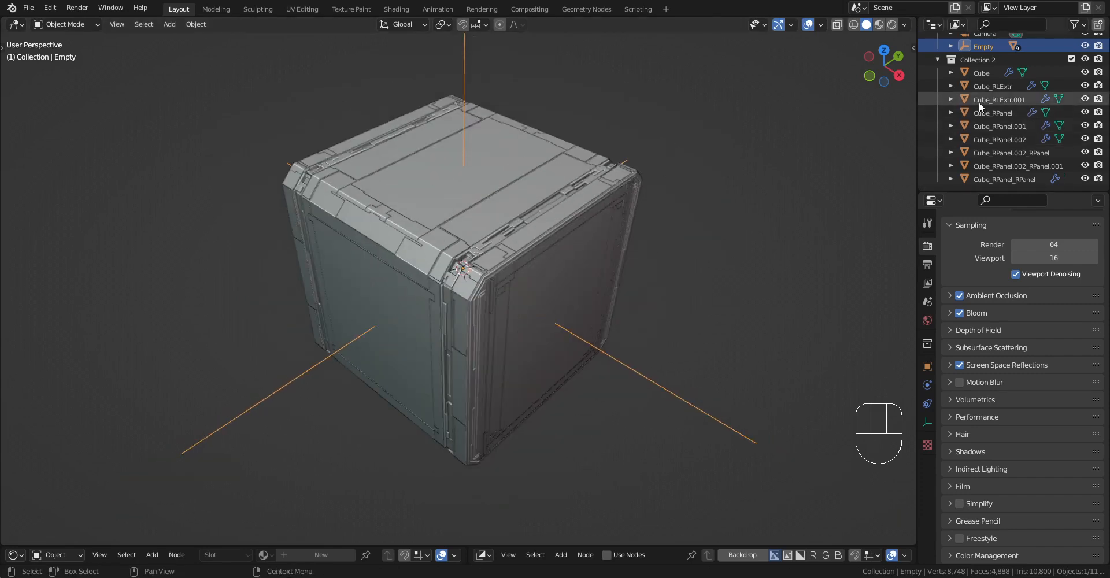
- Move the cube and all its detail objects out of Collection 2, directly into the Scene Collection
left_click(984, 72)
left_click(998, 180, "shift")
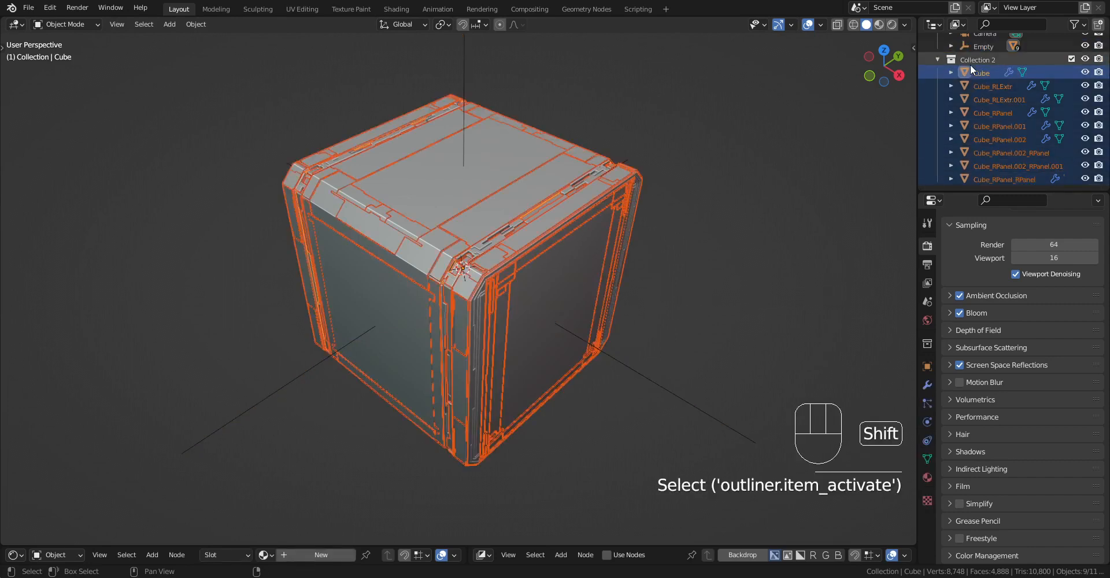
left_click_drag(972, 71, 951, 185)
scroll(978, 149, "up", 2)
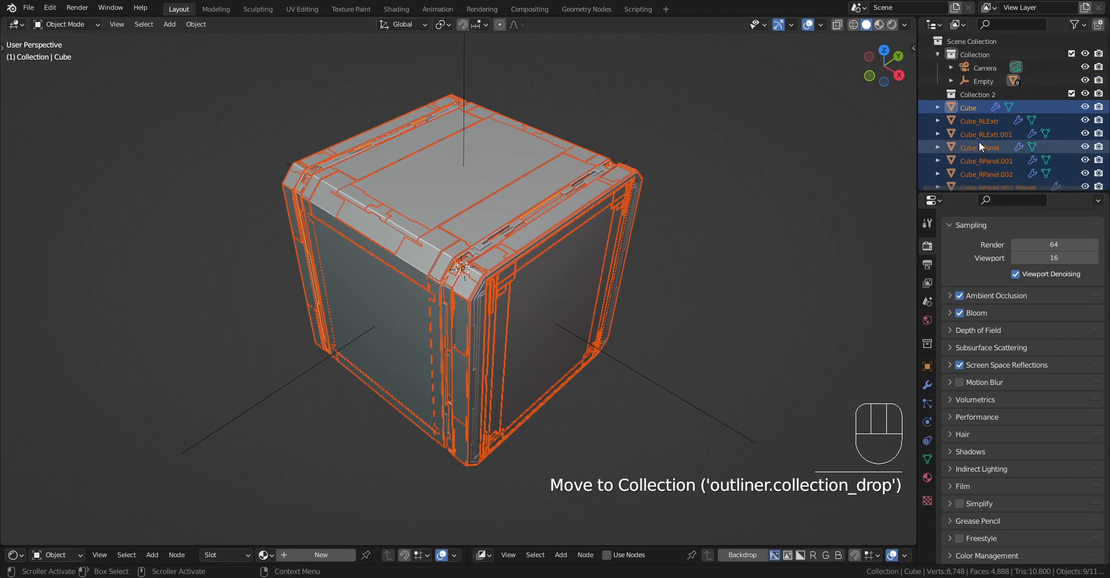
- Select the parent empty in the scene hierarchy and delete it
left_click(982, 89)
left_click(983, 82)
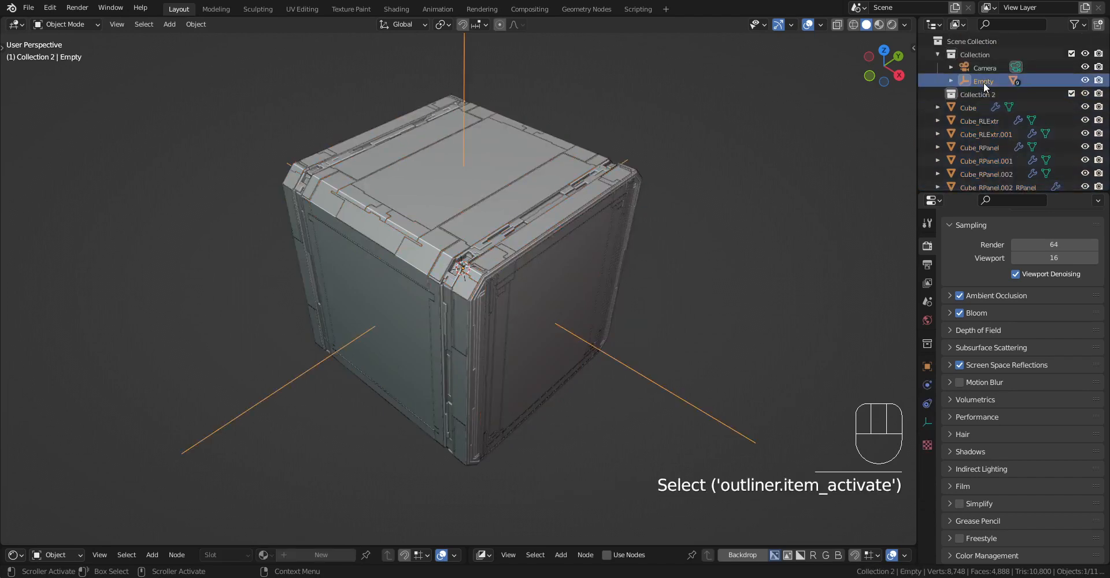
key("x")
left_click(681, 93)
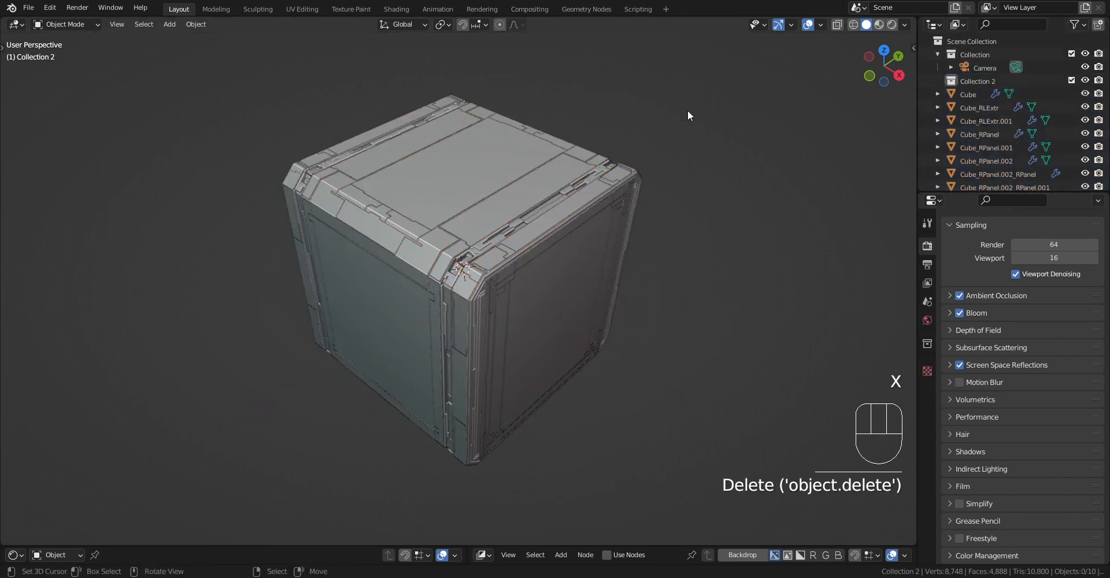
- Maximize the viewport, select the second-layer panel object with all objects grouped with it, and hide the overlays
key("ctrl")
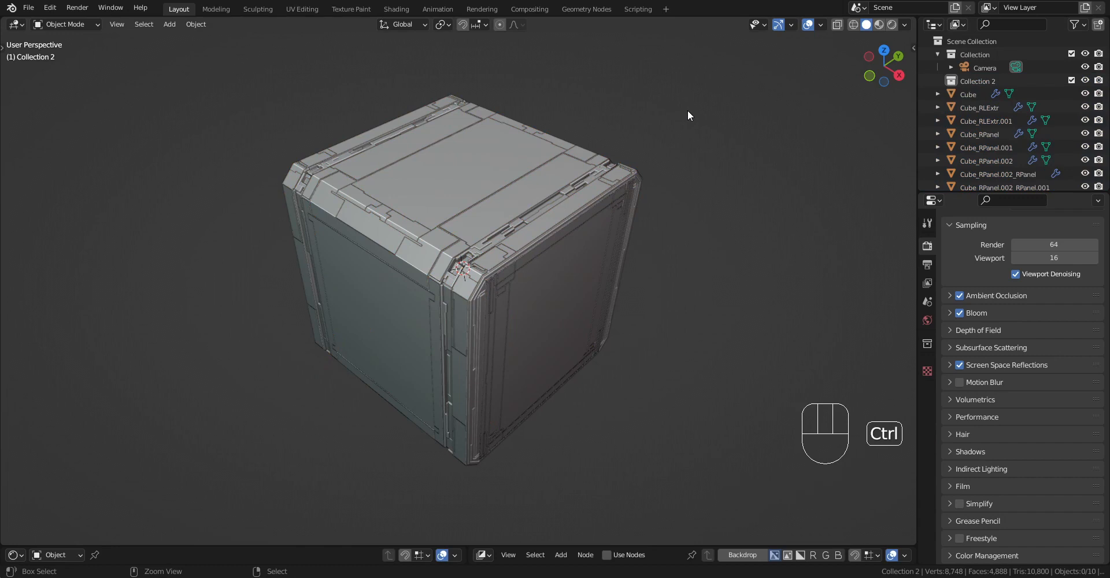
key("ctrl+space")
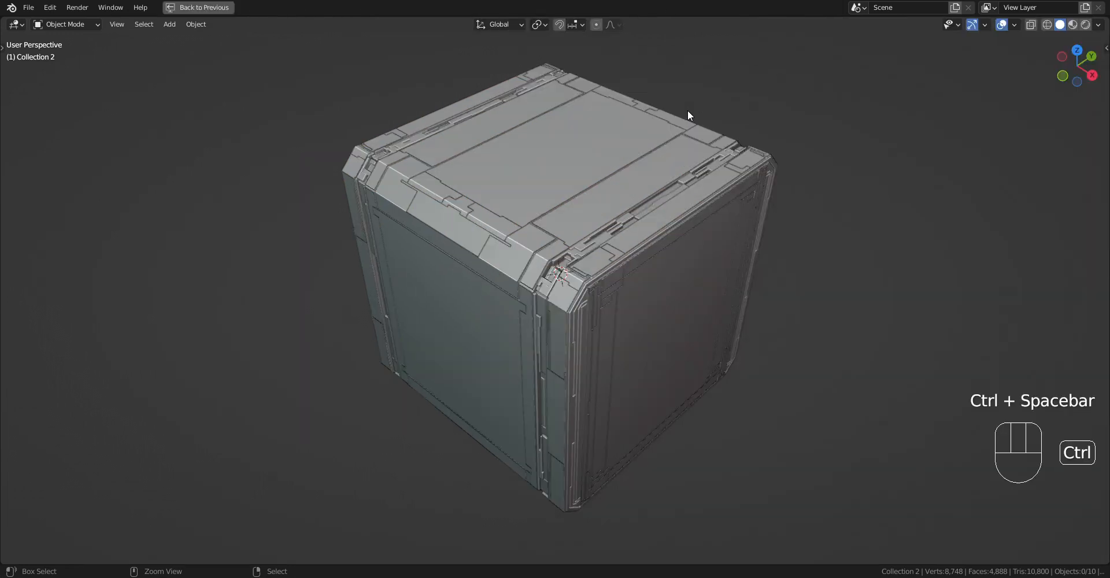
middle_click_drag(718, 157, 694, 185, "shift")
left_click(548, 212)
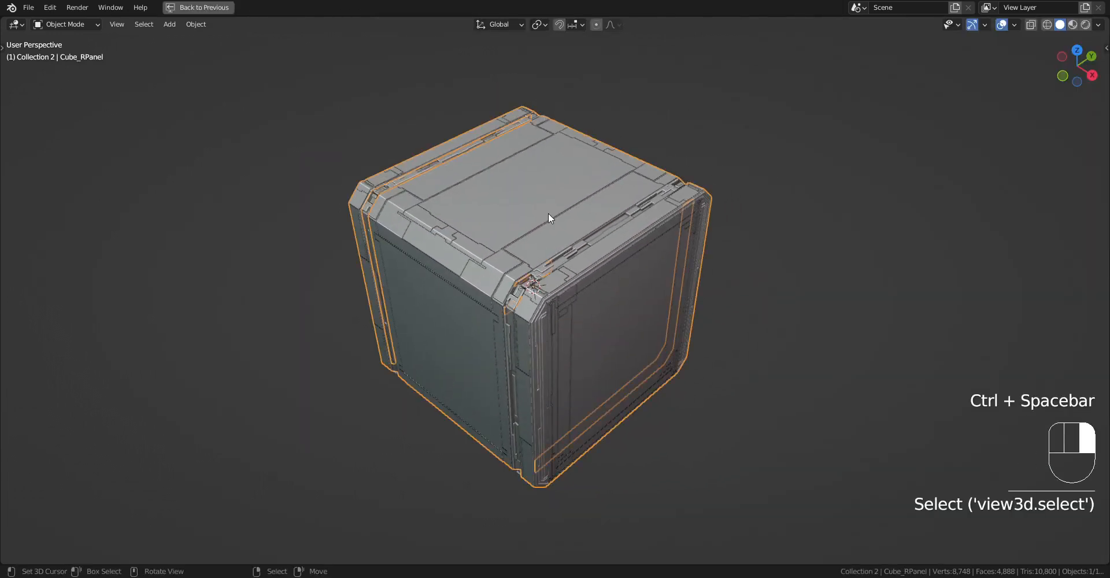
right_click(625, 258)
right_click(608, 223)
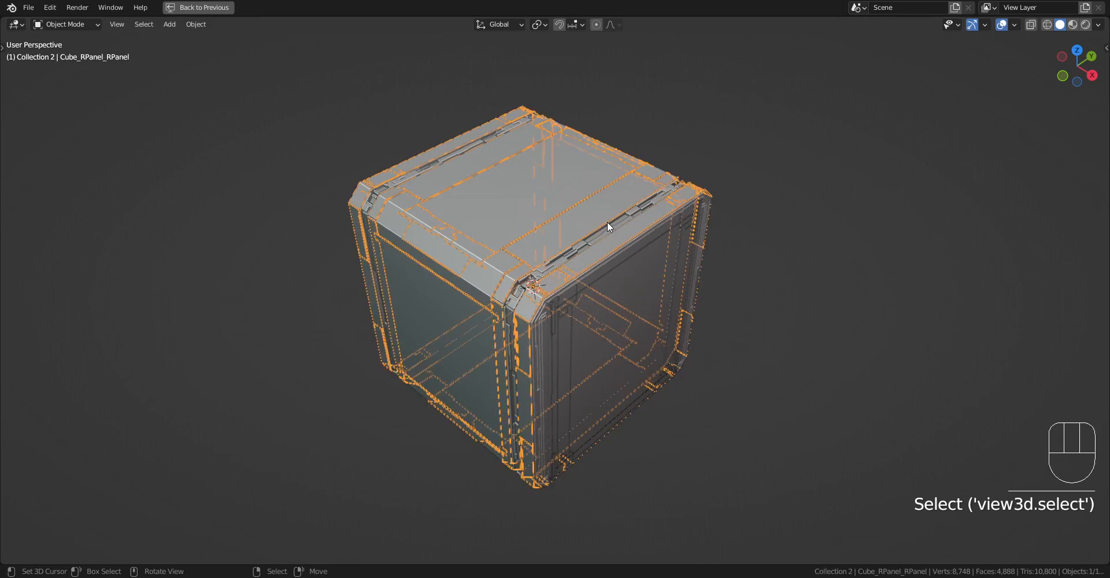
key("shift+g")
left_click(607, 222)
key("shift+alt+z")
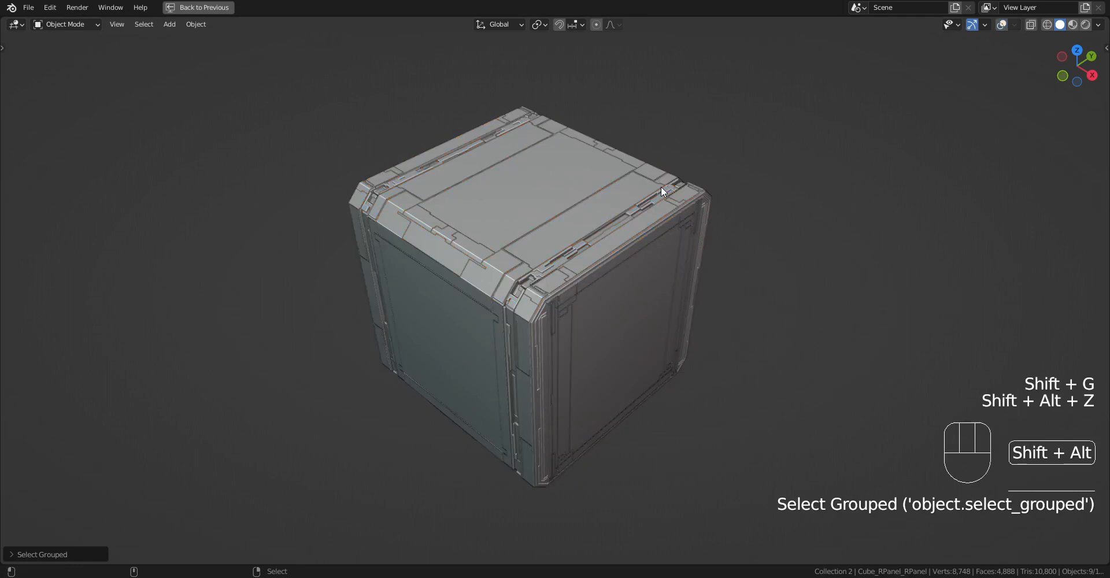
scroll(662, 188, "up", 2)
- Review the Apply Mesh options for the grouped objects, leave without applying them, and show the overlays again
key("shift+q")
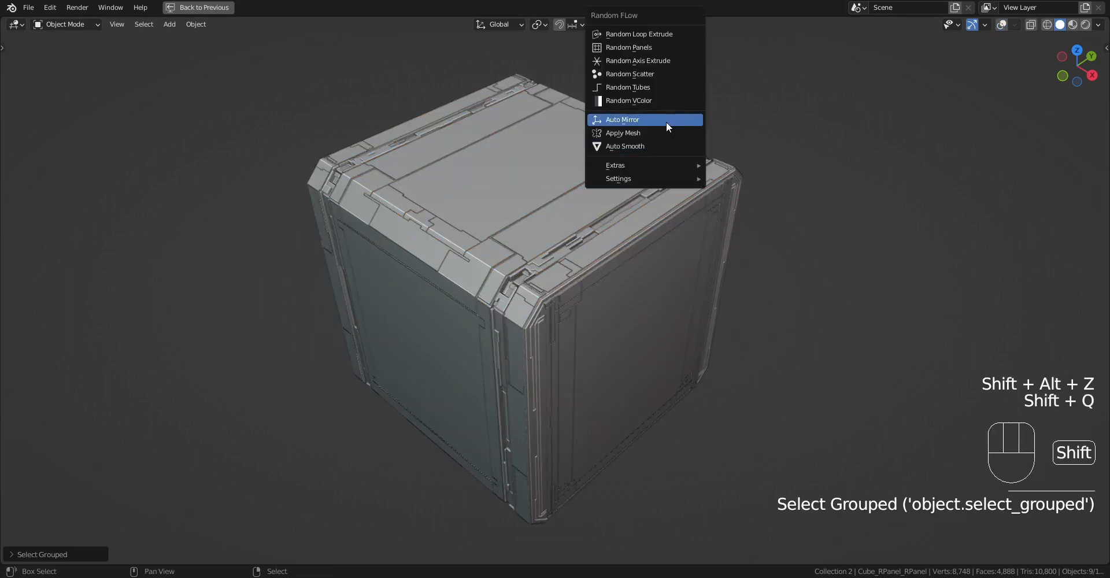
key("shift+alt+z")
key("shift+alt+z")
key("shift+q")
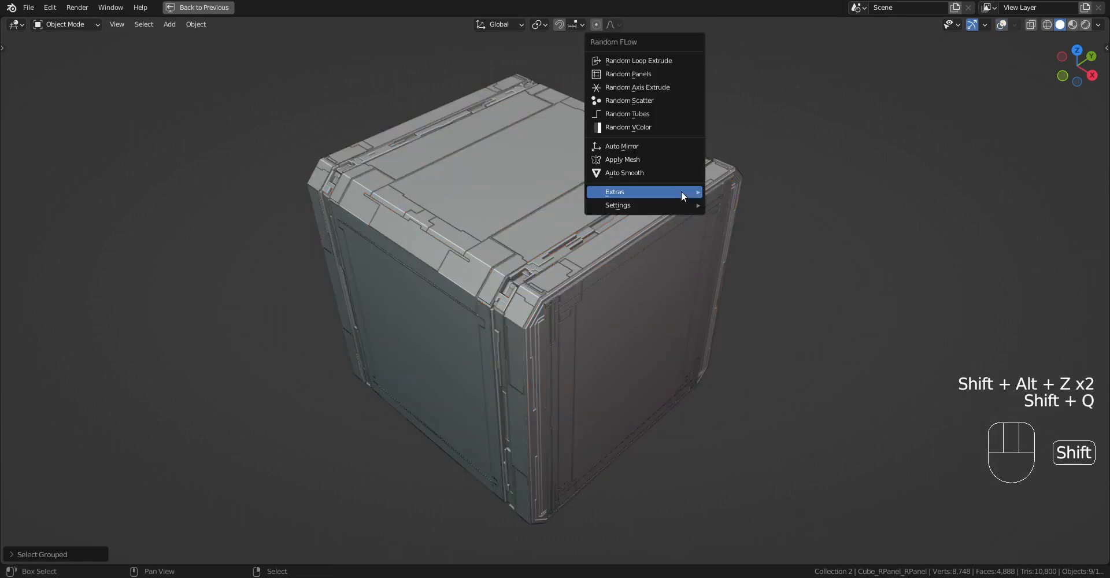
left_click(675, 162)
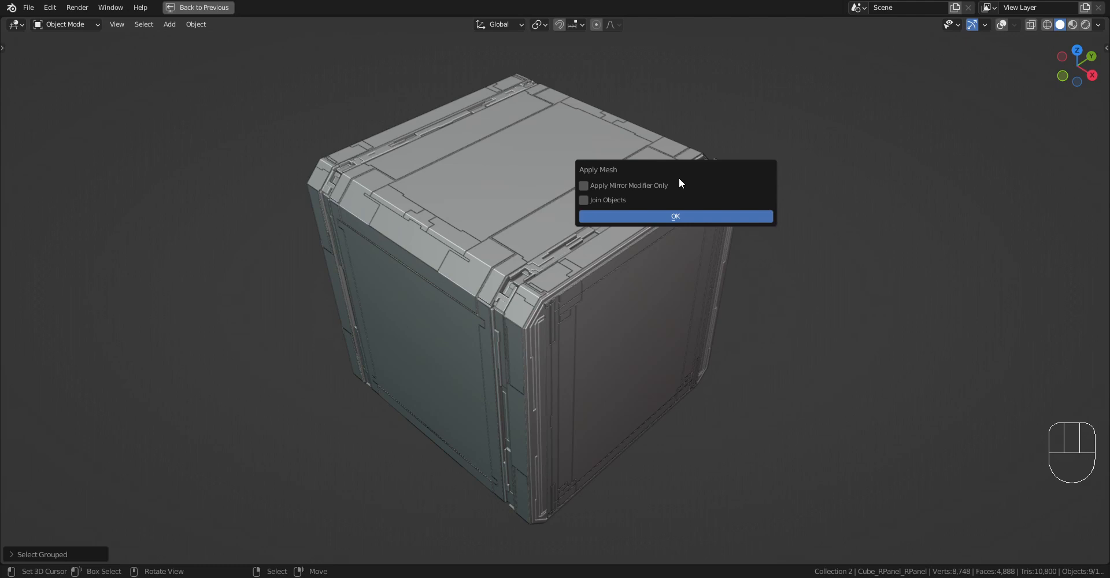
left_click(657, 221)
key("shift+alt+z")
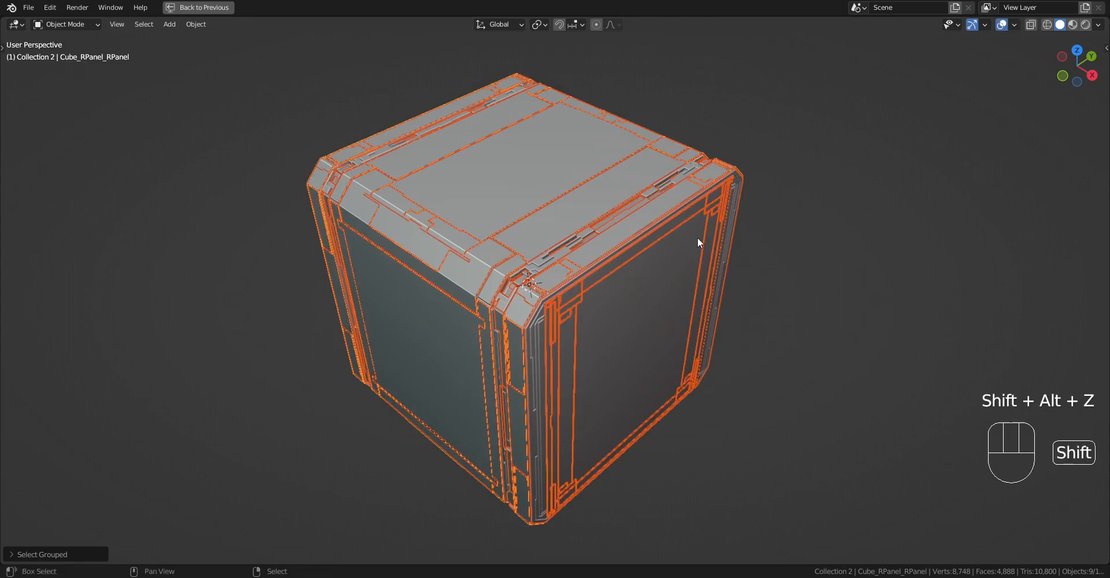
- Apply Mesh to the grouped objects with Apply Mirror Modifier Only off, Join Objects into Cube on, and Mesh To Vertex Group on
key("shift+q")
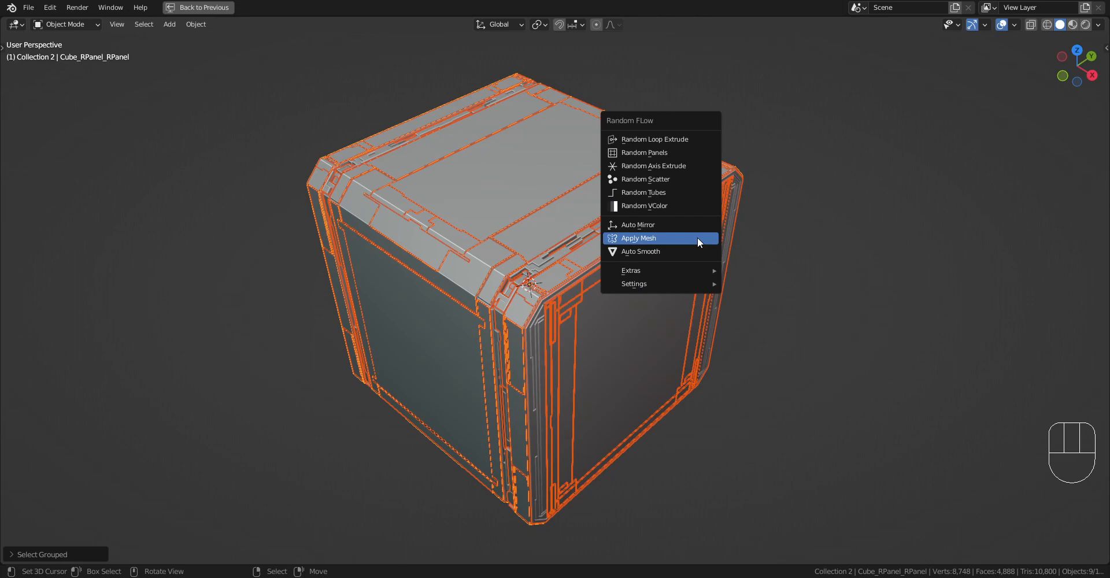
left_click(697, 237)
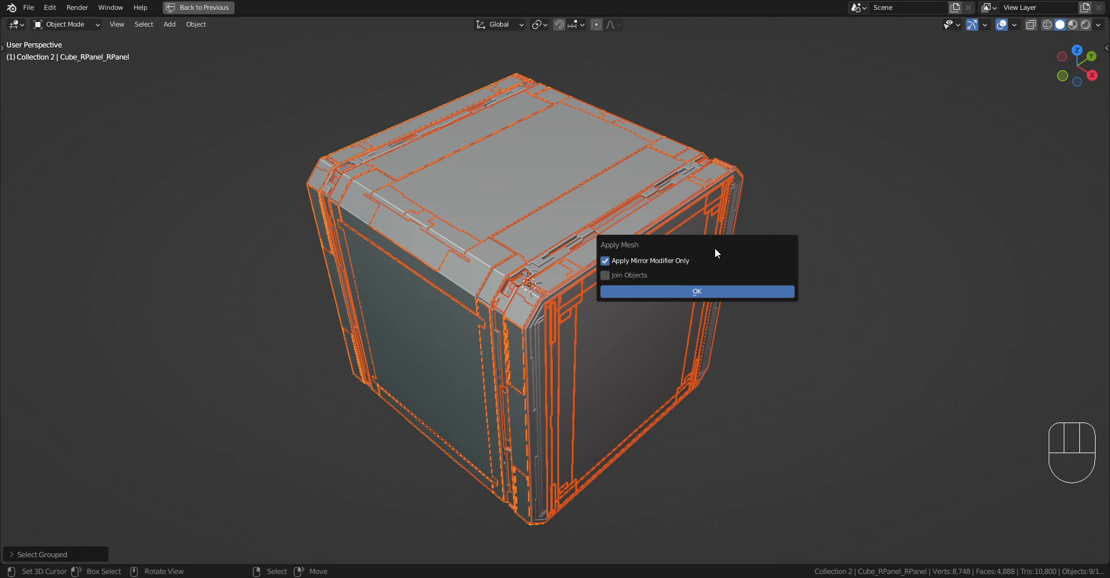
left_click(689, 260)
left_click(648, 279)
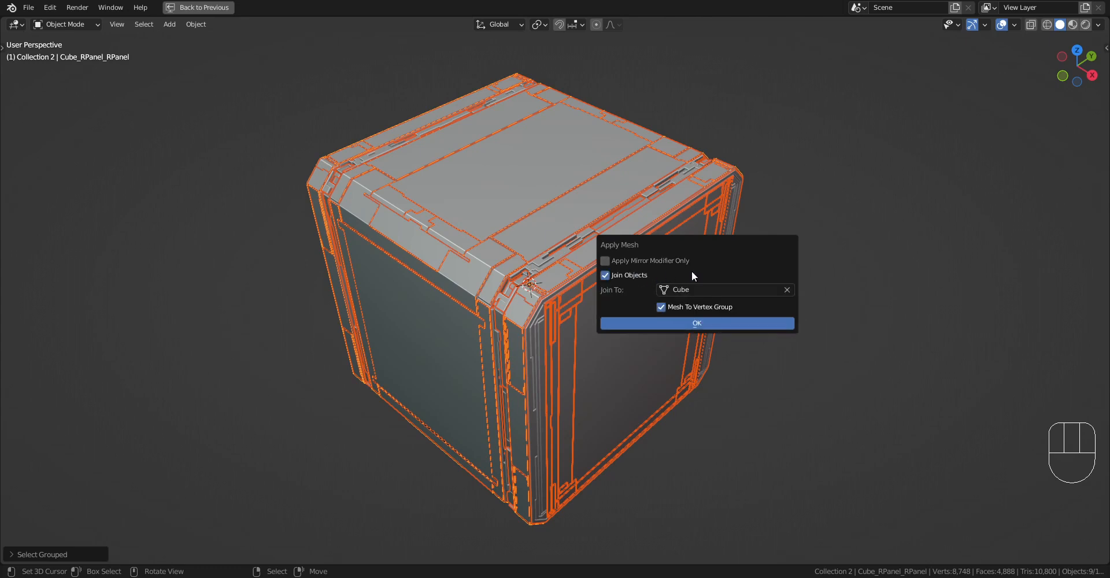
left_click(693, 290)
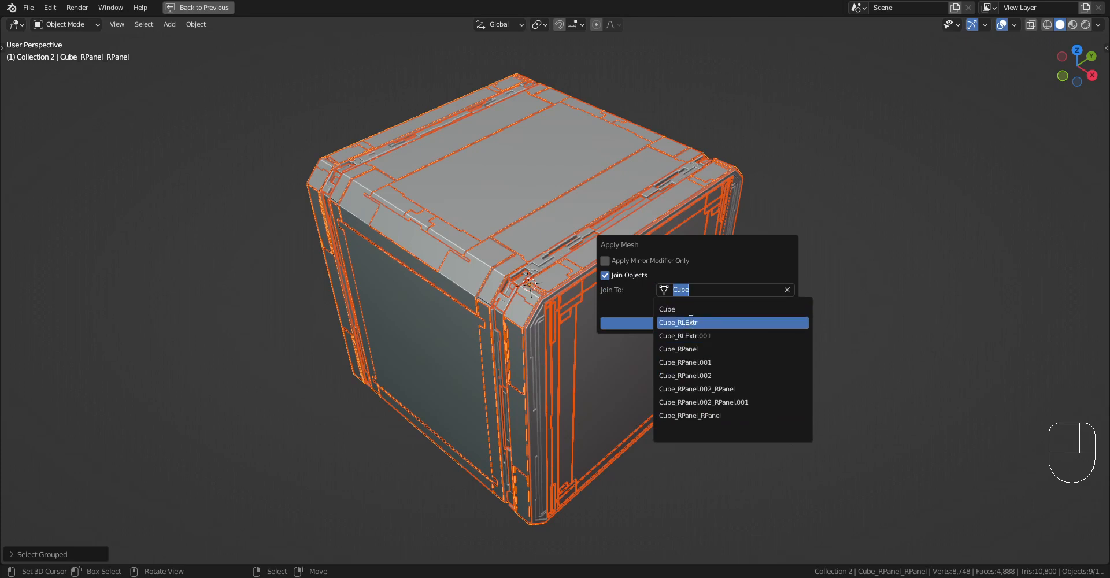
left_click(690, 310)
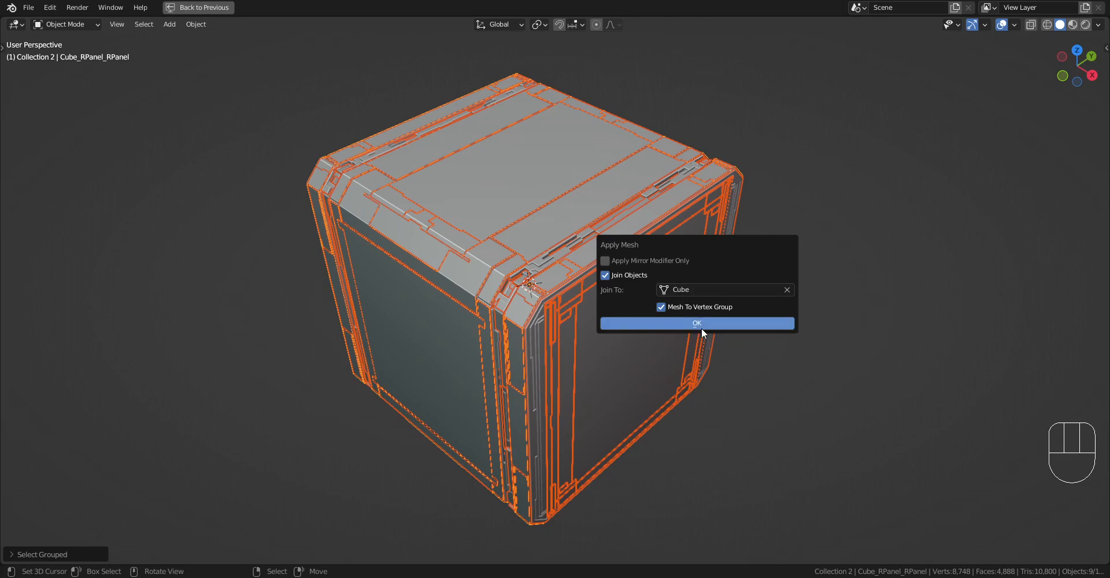
left_click(701, 323)
scroll(633, 281, "up", 3)
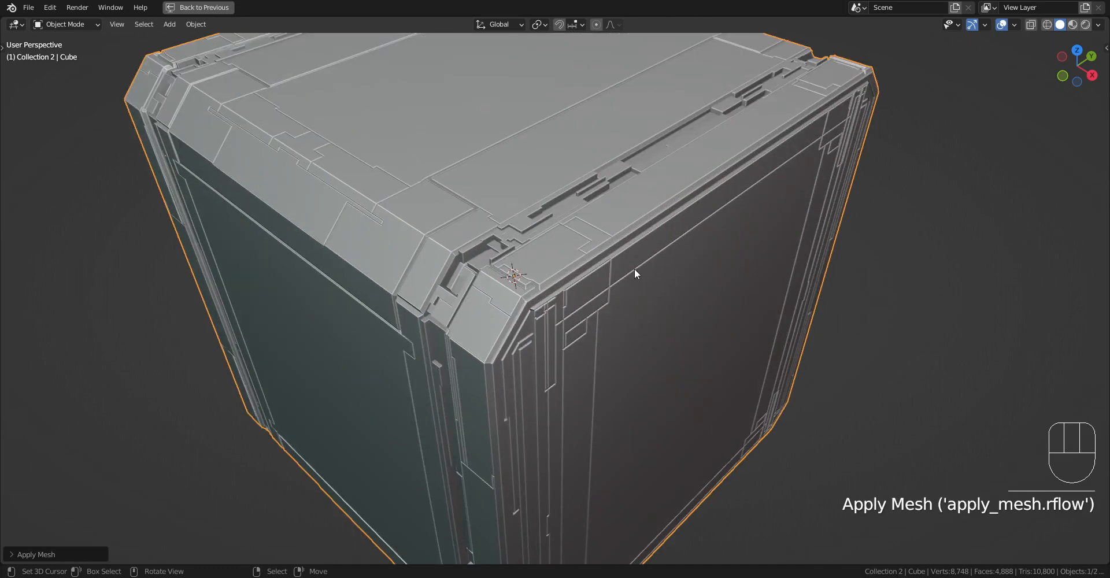
scroll(634, 265, "down", 5)
mouse_move(634, 266)
middle_mouse_down()
mouse_move(639, 228)
mouse_move(639, 258)
mouse_move(622, 282)
mouse_move(619, 254)
middle_mouse_up()
- Apply Random VColor to the joined cube using the values01 preset, Island limit and a Value Seed of 4
left_click(625, 232)
key("shift+q")
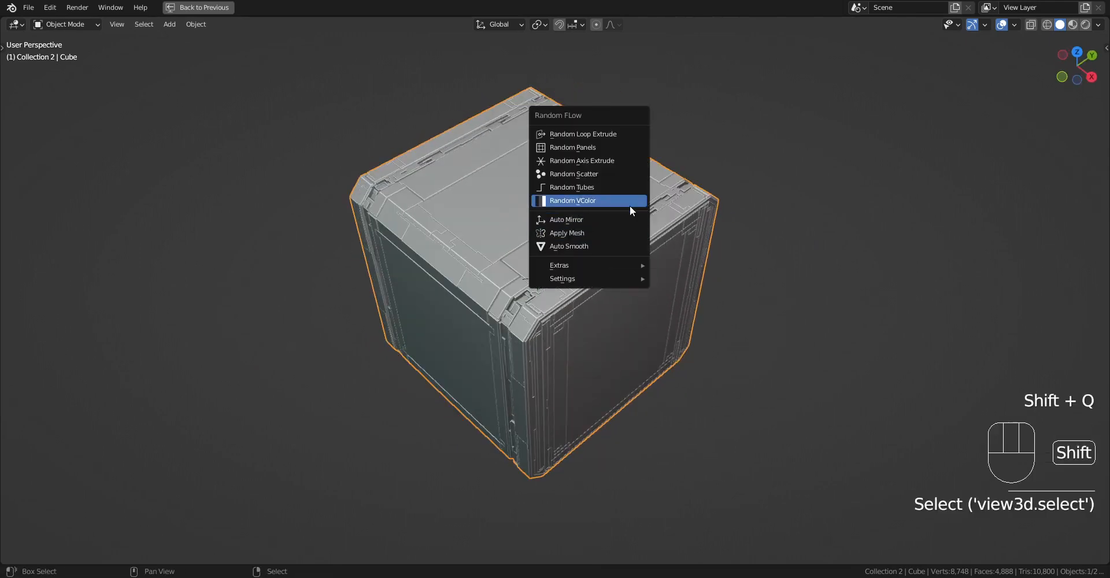
left_click(630, 203)
left_click(751, 227)
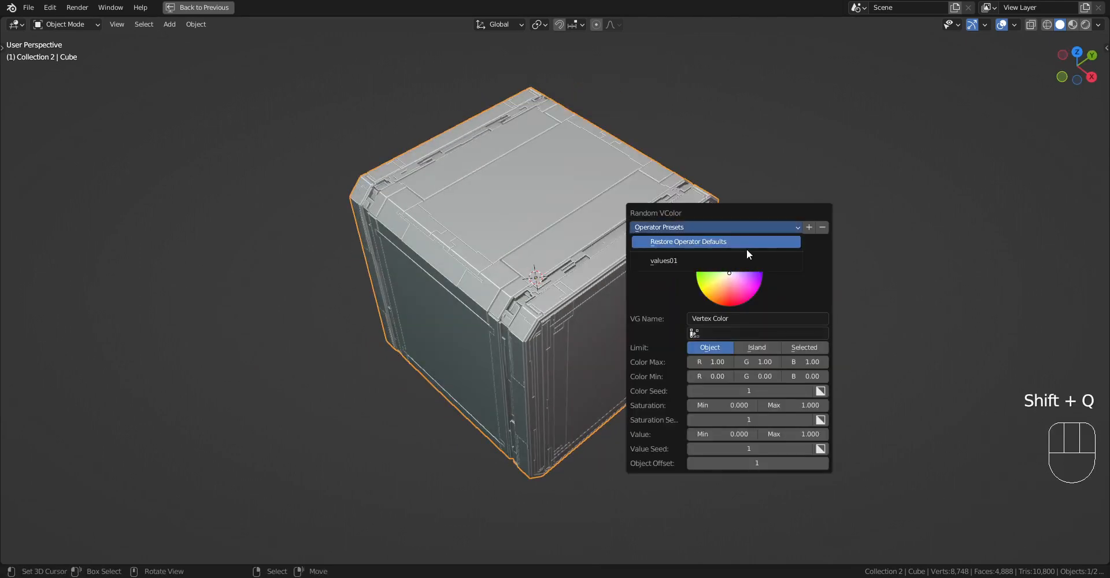
left_click(746, 260)
left_click(751, 346)
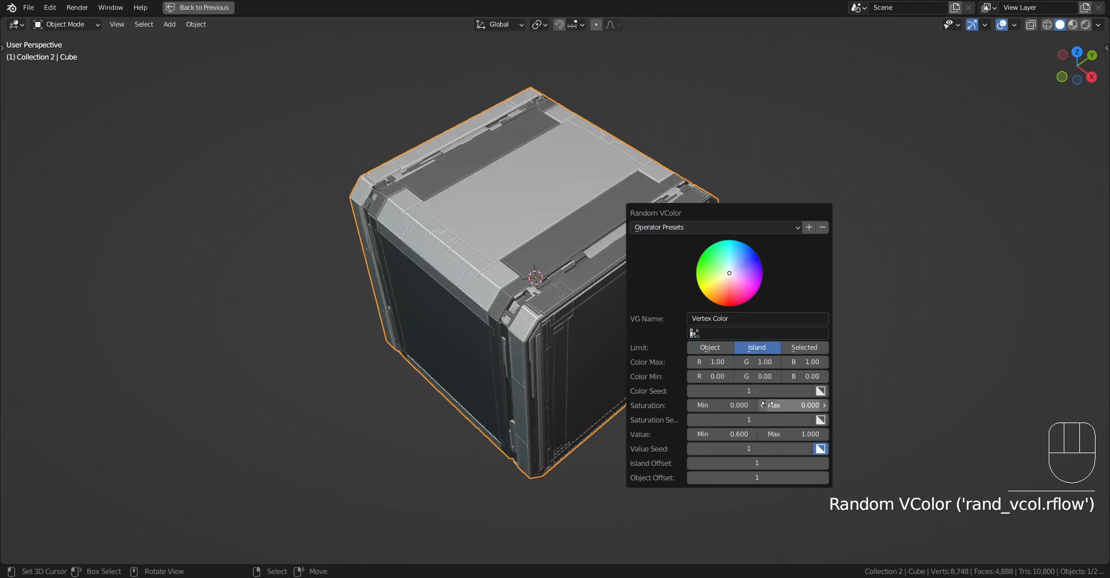
scroll(760, 450, "up", 4, "ctrl")
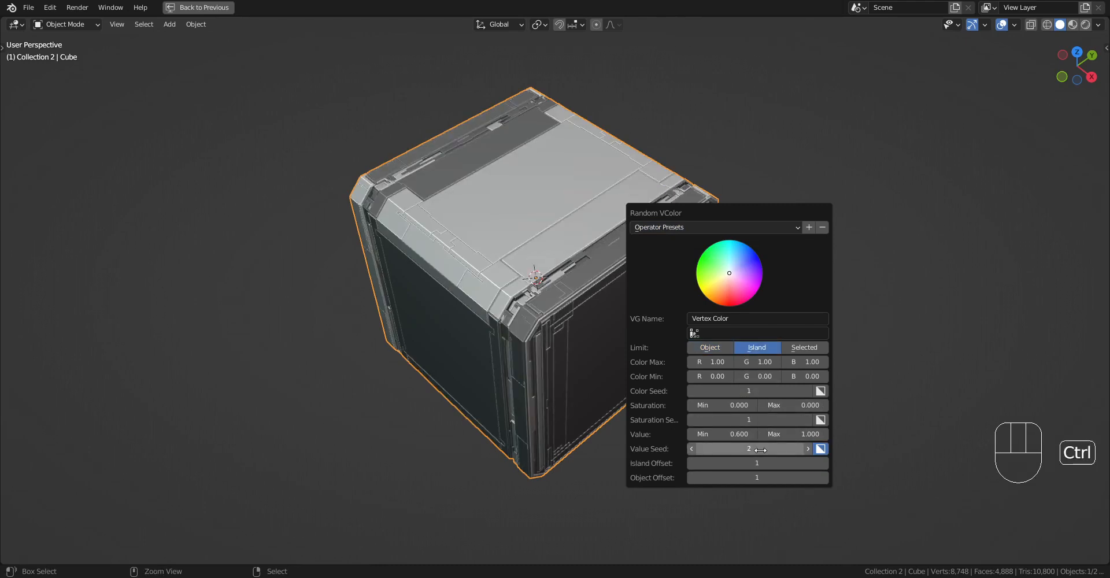
scroll(760, 450, "down", 1, "ctrl")
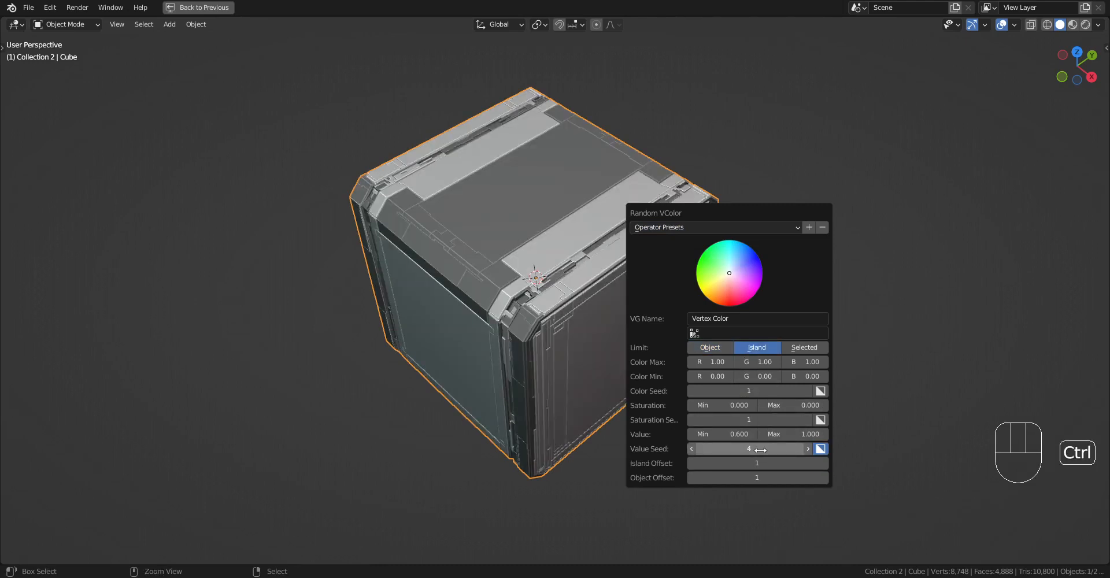
middle_click_drag(697, 329, 702, 298)
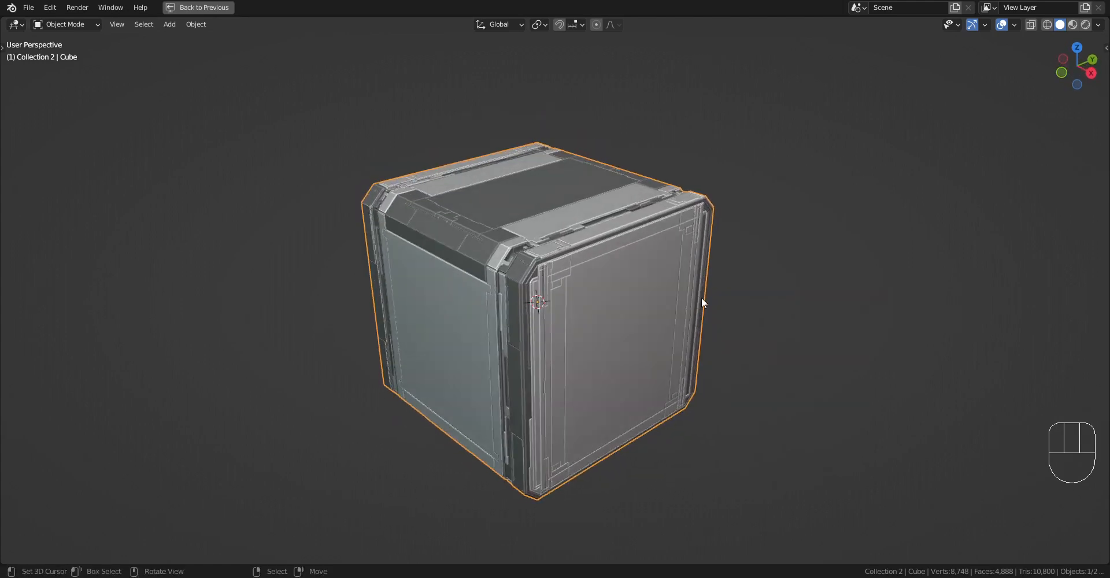
scroll(702, 297, "up", 1)
right_click(644, 281)
- Check the joined cube's deselected mesh in Edit Mode, restore the full workspace layout, and return to Object Mode
key("Tab")
key("alt+a")
middle_click_drag(735, 230, 652, 284)
key("ctrl+space")
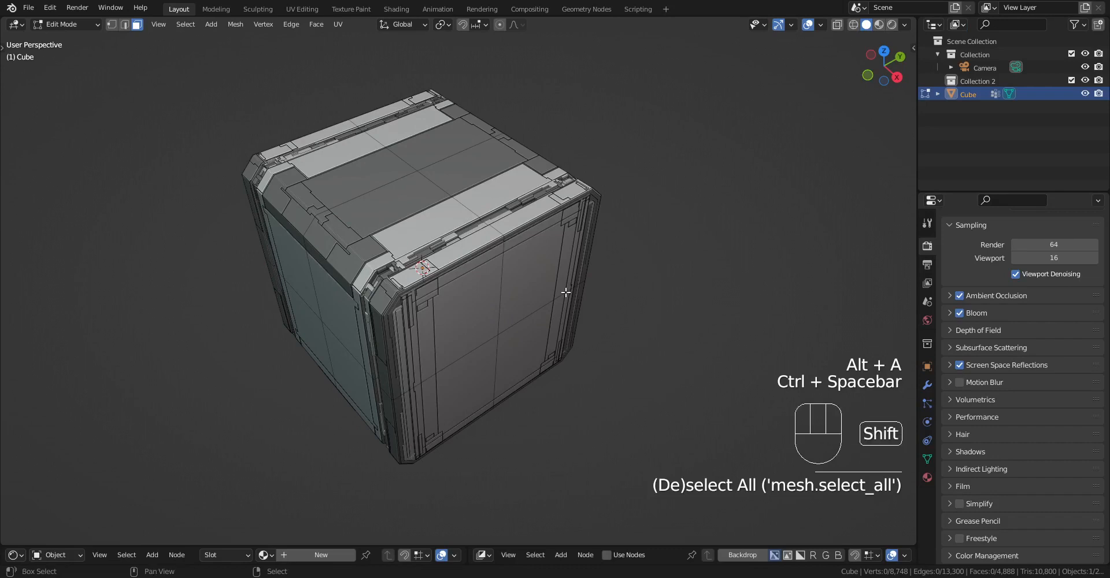
middle_click_drag(577, 291, 609, 286, "shift")
key("Tab")
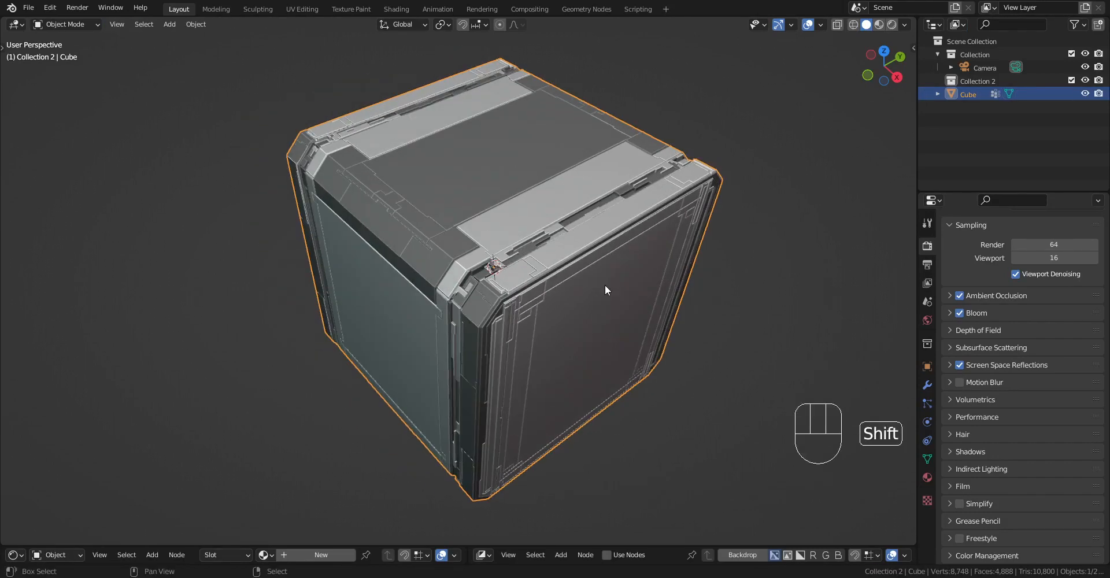
- Add an Auto Mirror to the cube on the X, Y and Z axes
key("shift+q")
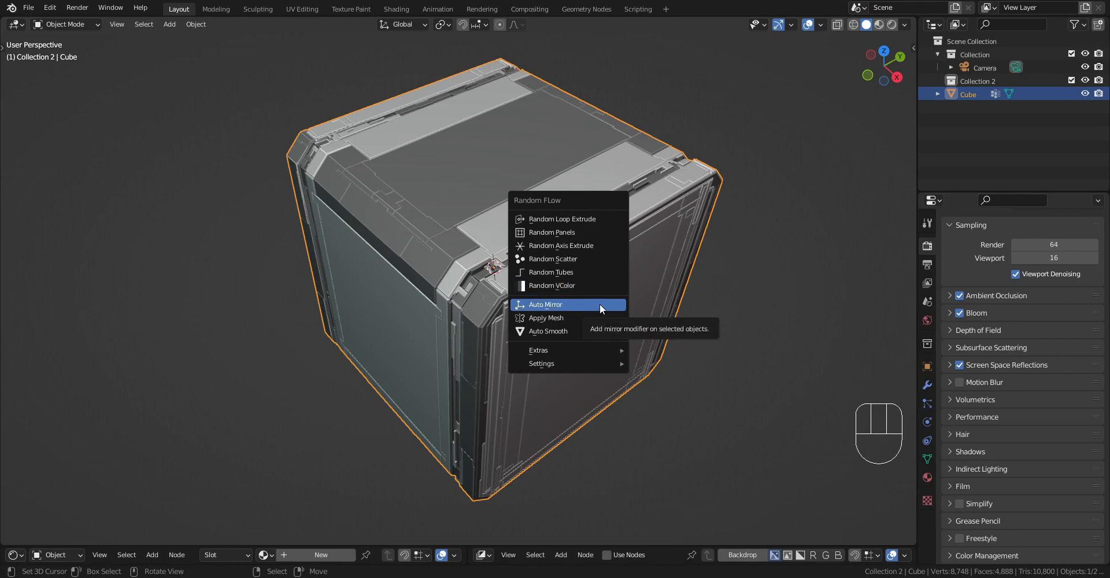
left_click(599, 303)
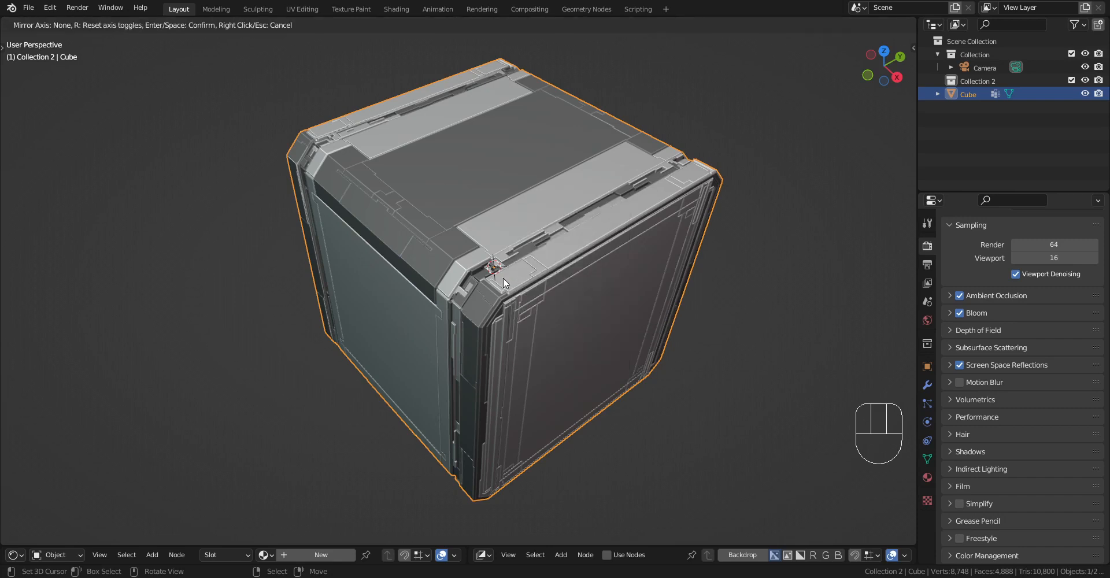
key("x")
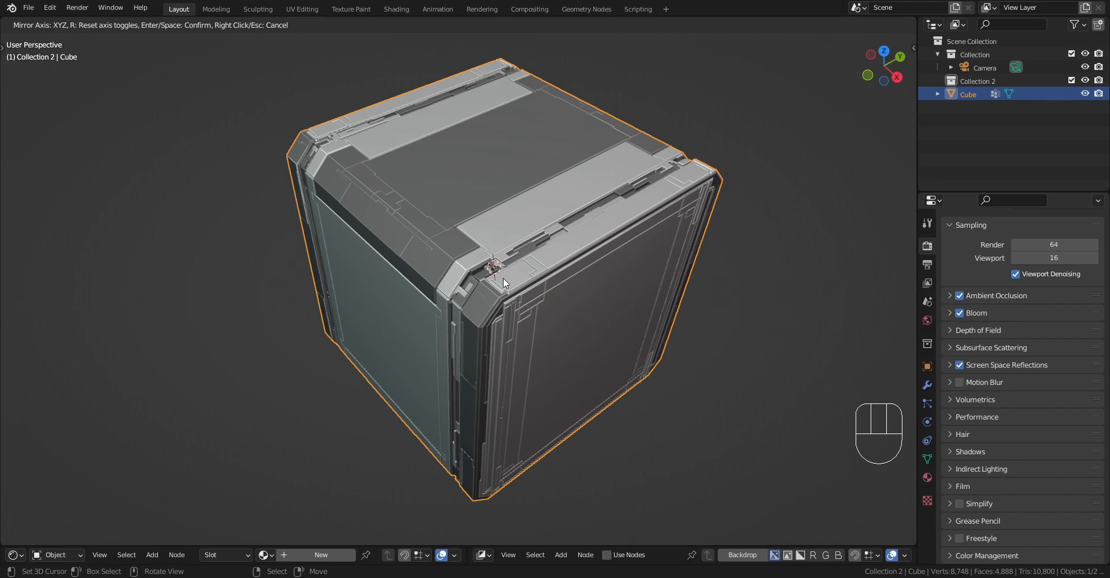
left_click(503, 278)
- Select all vertices of the cube's mirrored source mesh in Edit Mode, examine it from several sides, and return to Object Mode
key("Tab")
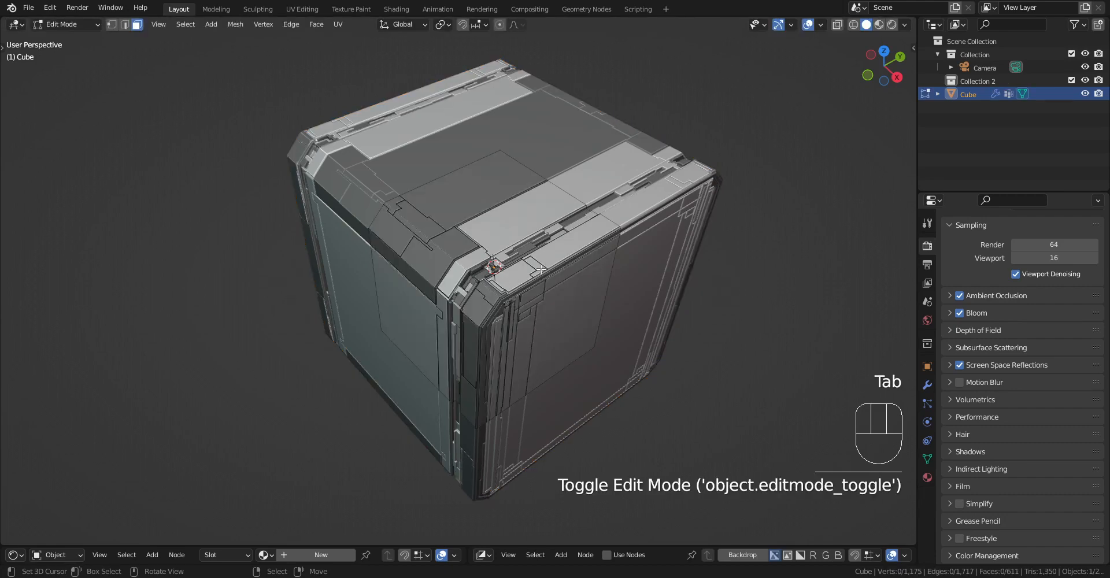
key("alt+a")
middle_click_drag(540, 268, 584, 260)
key("1")
key("a")
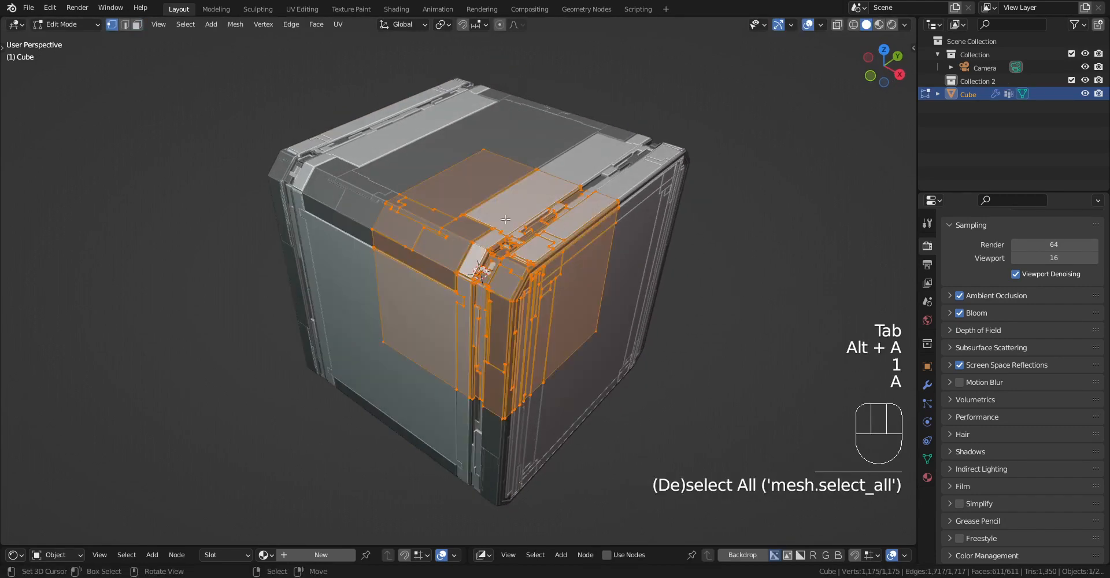
middle_click_drag(636, 234, 565, 257)
scroll(584, 295, "down", 2)
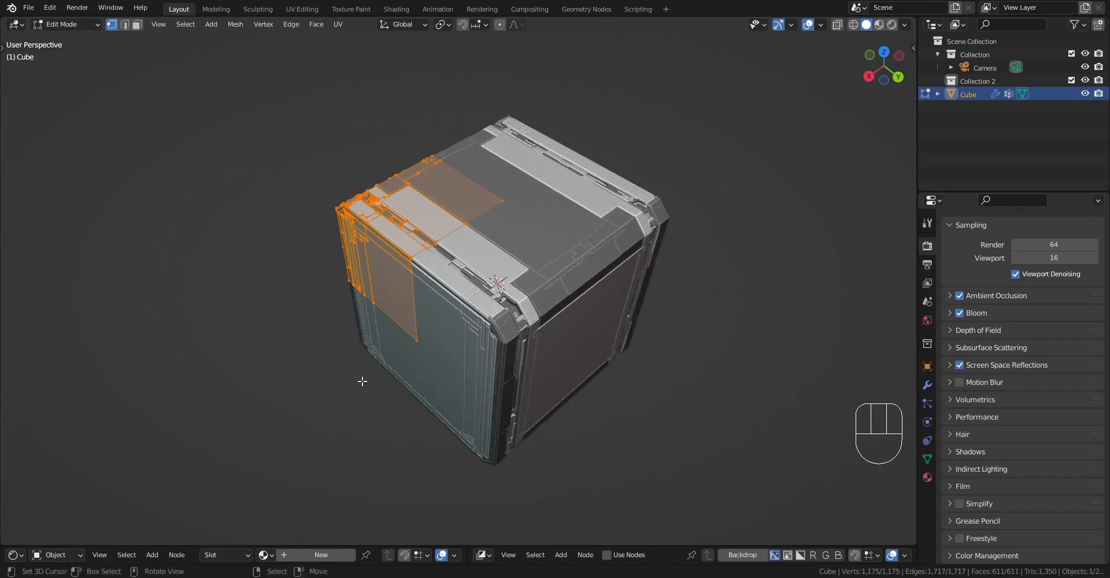
middle_click_drag(363, 382, 635, 370)
key("Tab")
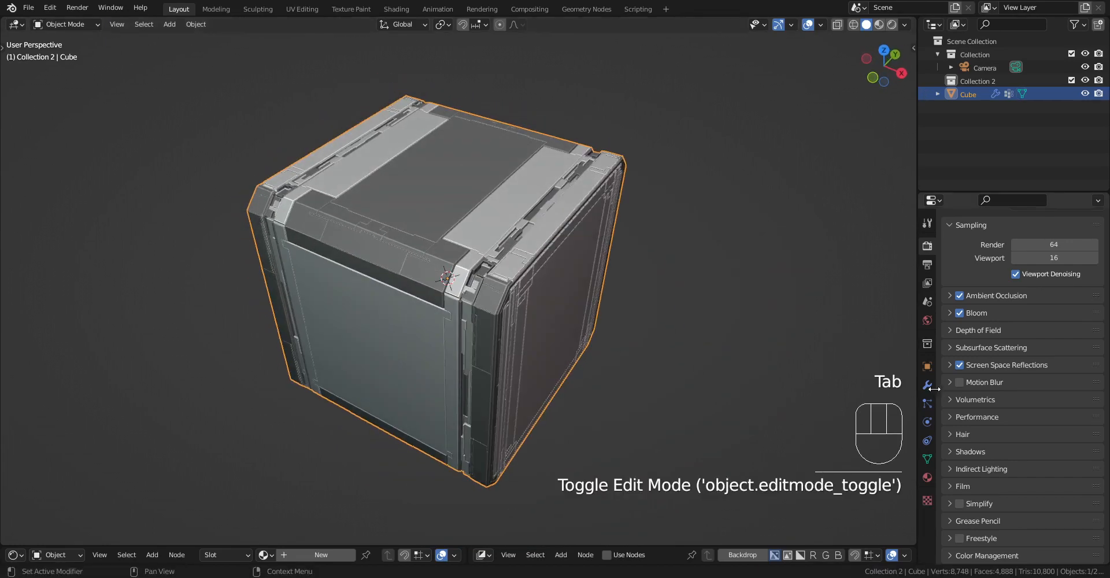
- In the cube's Mirror modifier, enable Bisect on X and Y and Flip on Y
left_click(928, 385)
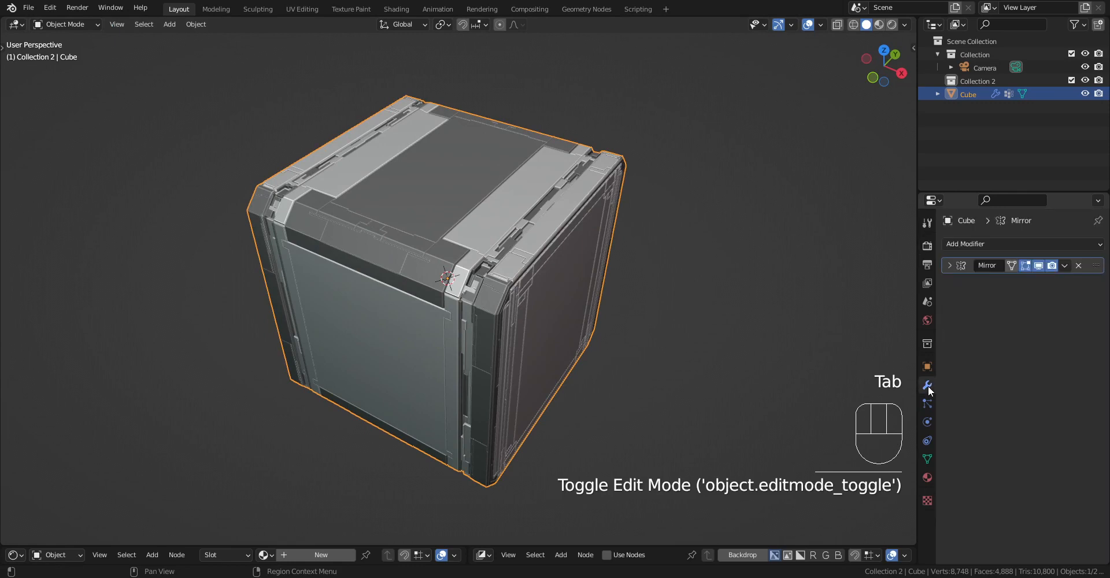
left_click(948, 266)
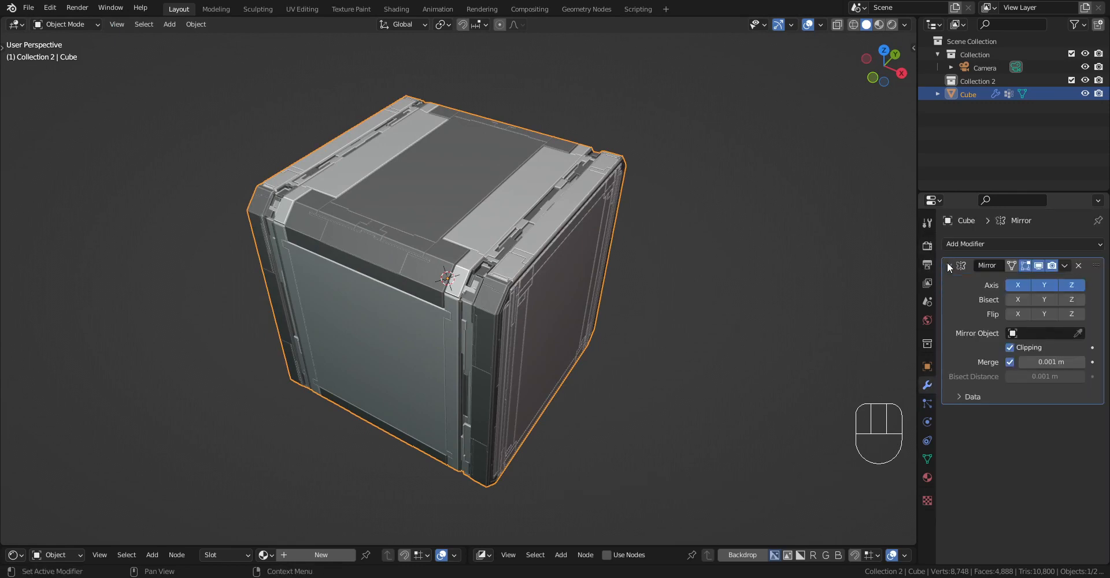
left_click(1017, 298)
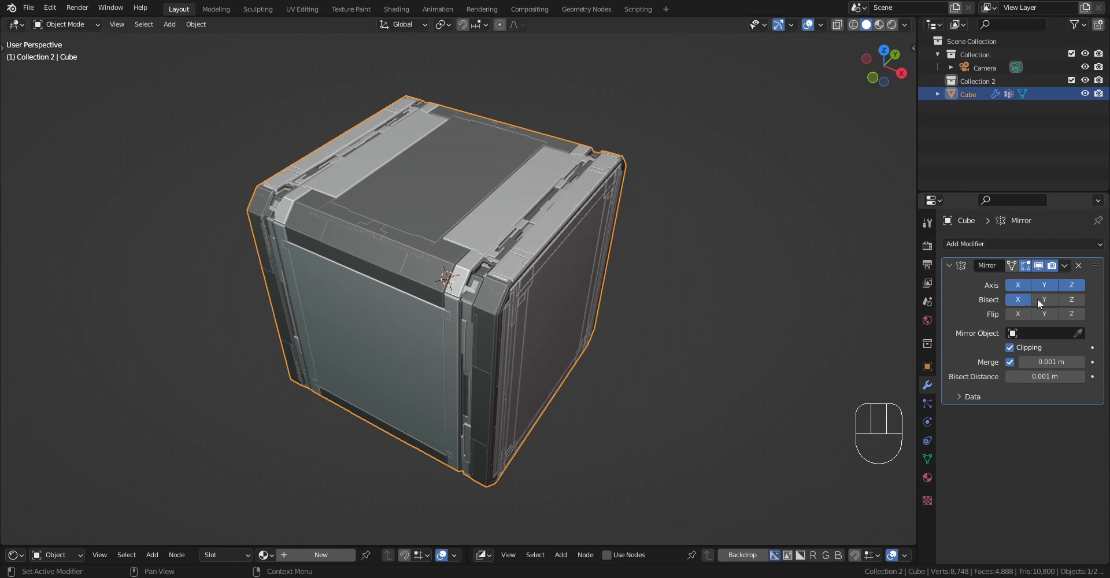
left_click(1043, 299)
left_click(1035, 313)
- Enter Edit Mode, turn off Clipping and Merge in the Mirror modifier, and hide the viewport overlays
key("Tab")
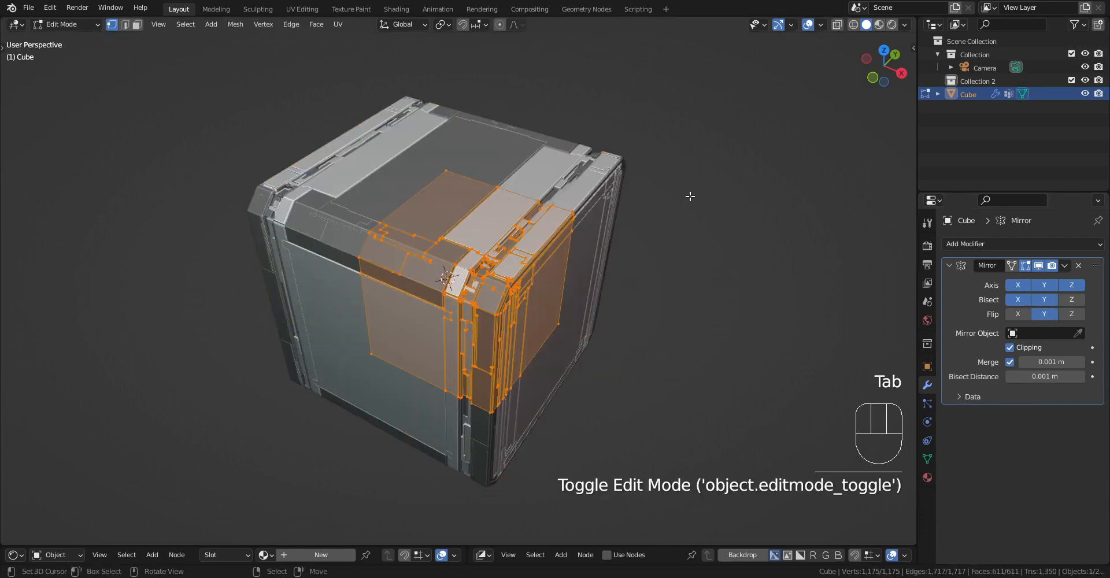
left_click(1009, 348)
left_click(1009, 362)
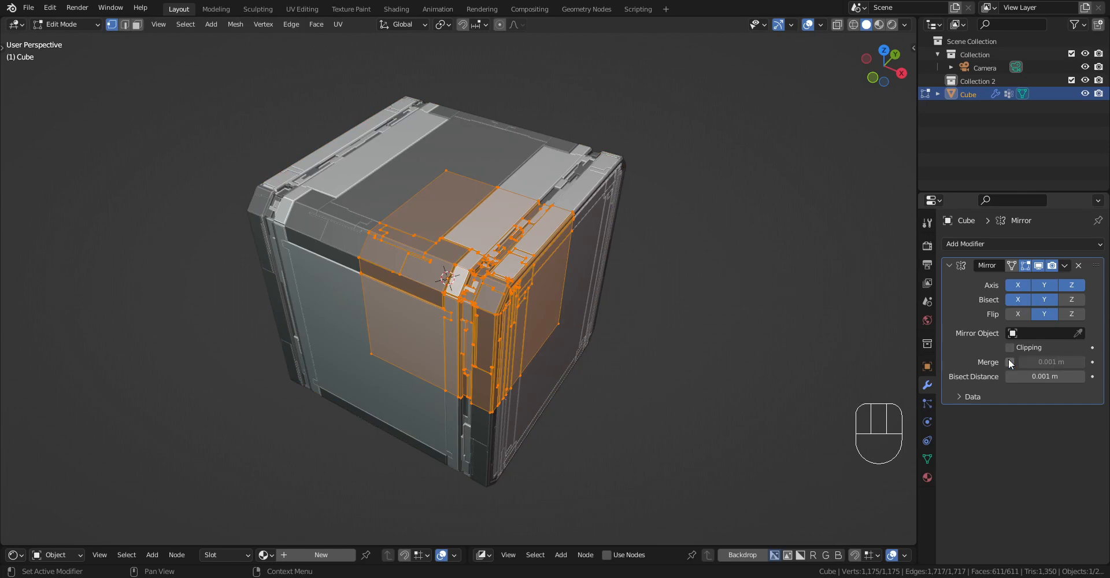
middle_click_drag(728, 237, 705, 225)
key("shift+alt+z")
- Try narrowing the mirrored cube by moving the selected mesh inward along X and along Y, and undo both moves
middle_click_drag(656, 265, 636, 323)
key("g")
key("x")
left_click(550, 296)
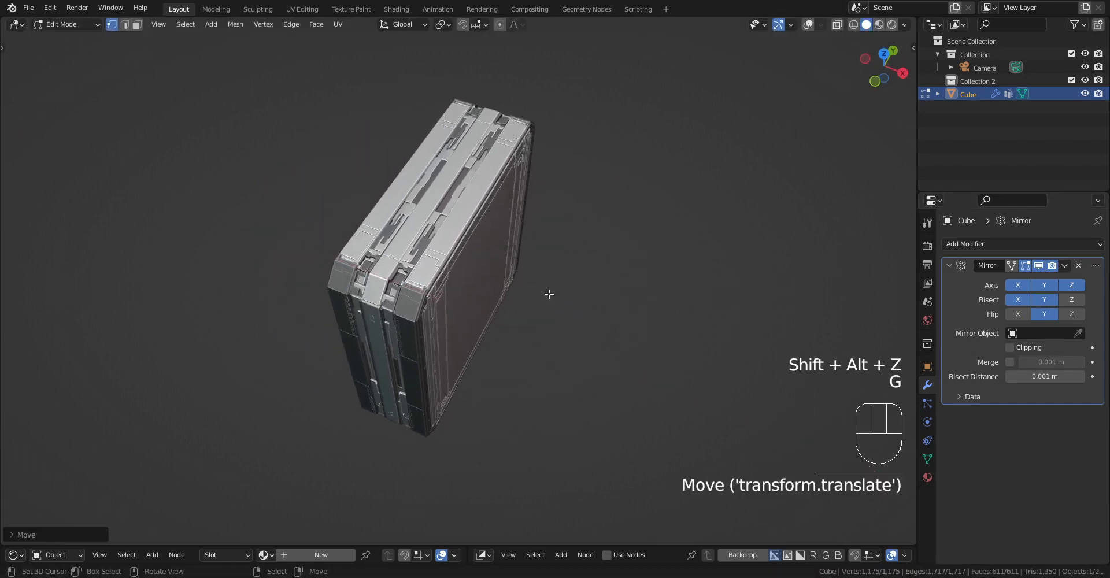
key("g")
key("x")
key("y")
right_click(596, 240)
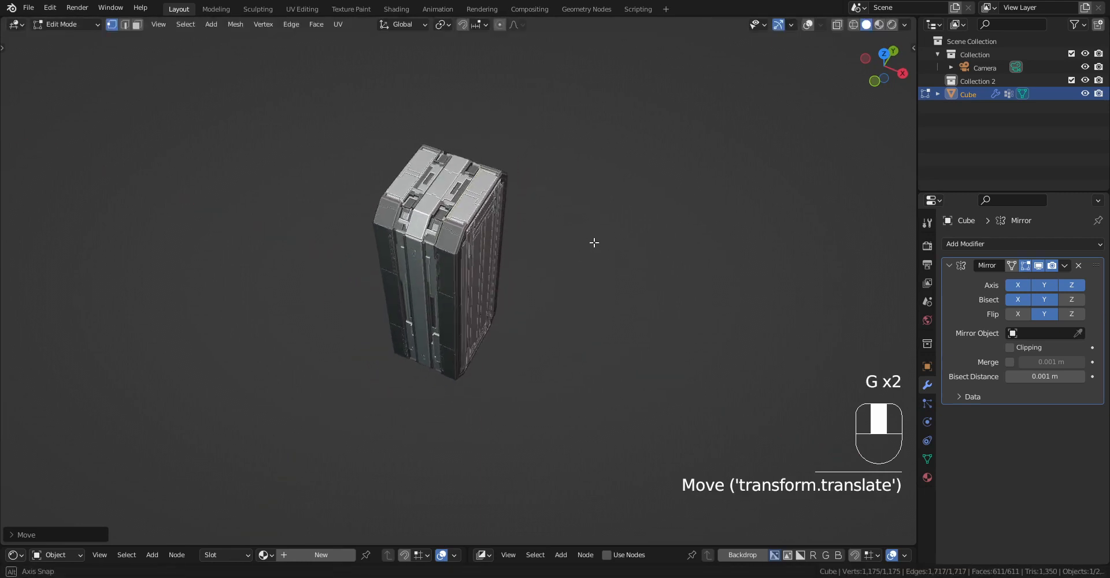
middle_click_drag(594, 240, 595, 289)
key("ctrl+z")
key("ctrl+z")
key("g")
key("x")
right_click(597, 297)
- Move the selected mesh inward about 0.6 m along the Y axis to narrow the mirrored cube
key("g")
key("y")
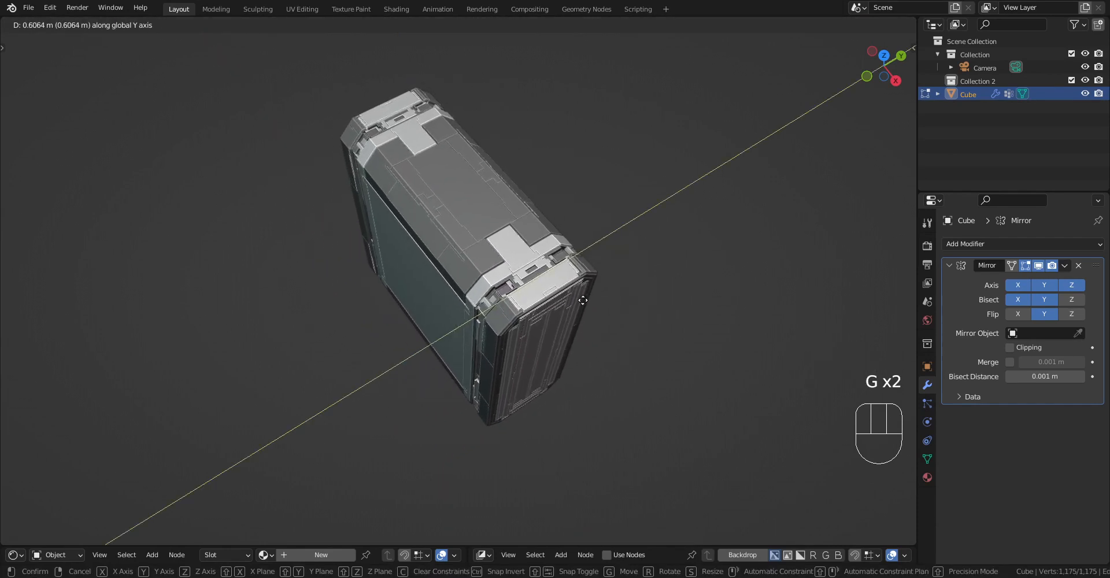
left_click(589, 298)
mouse_move(590, 298)
middle_mouse_down()
mouse_move(542, 212)
mouse_move(564, 310)
mouse_move(583, 312)
middle_mouse_up()
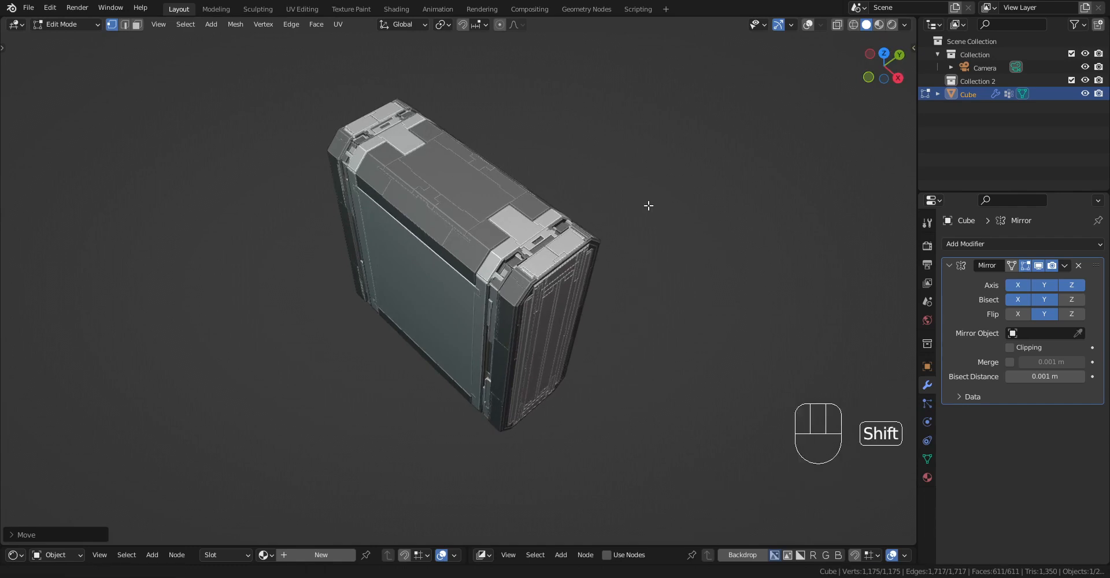
middle_click_drag(649, 205, 644, 225, "shift")
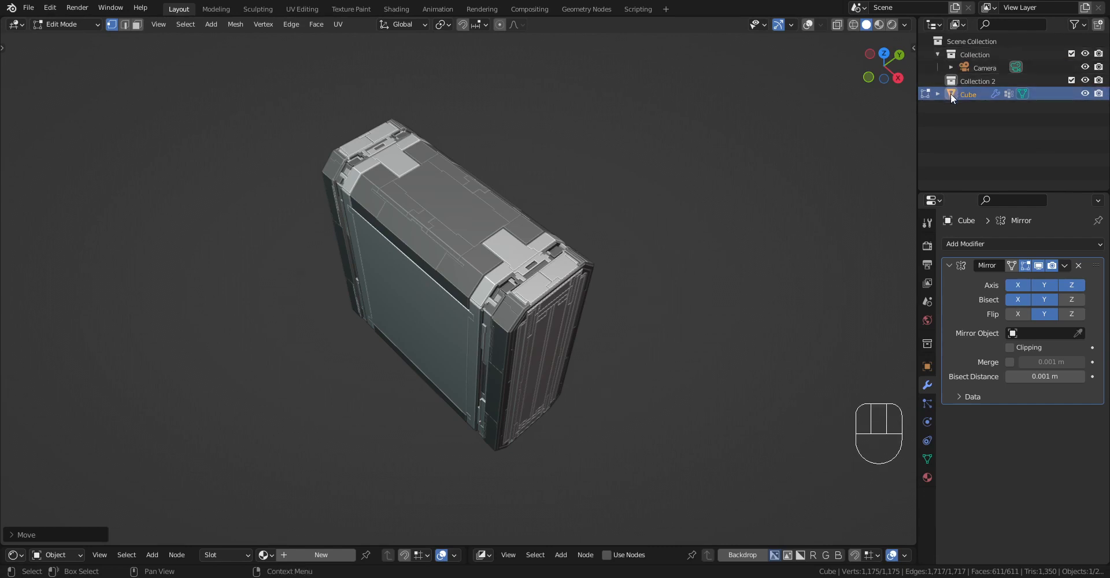
- Move the selected mesh about -0.55 m along the X axis to form a tall column, and inspect its shape
key("g")
key("x")
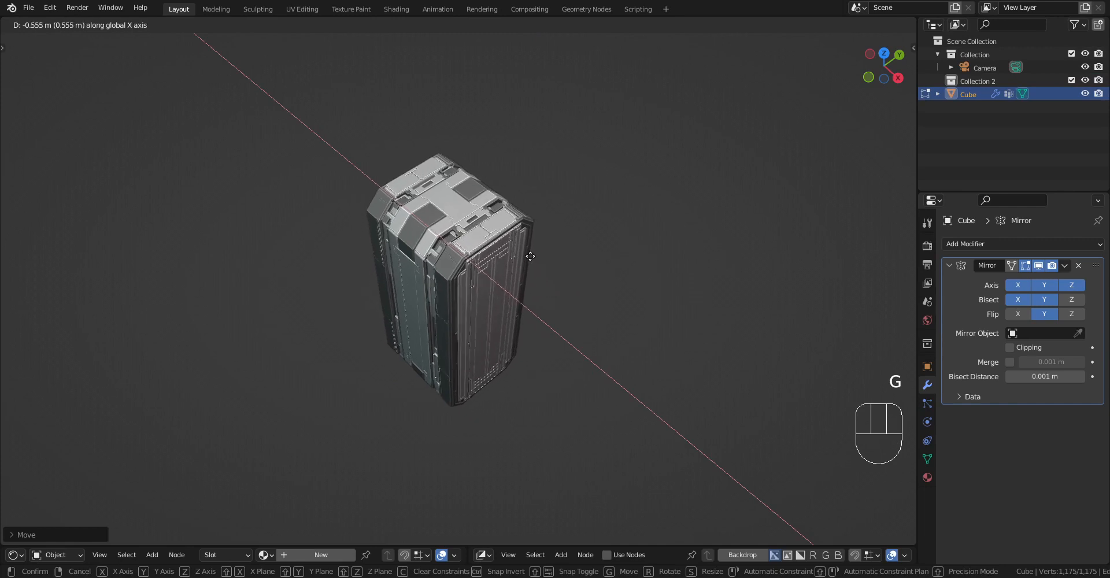
left_click(528, 254)
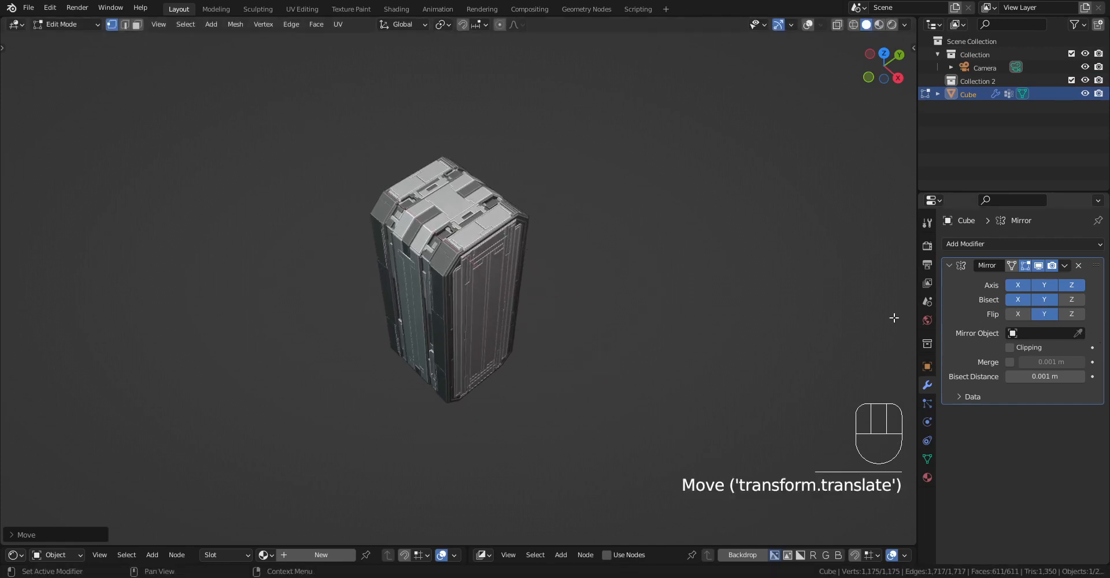
scroll(560, 312, "up", 4)
middle_click_drag(560, 312, 613, 270)
scroll(484, 225, "down", 3)
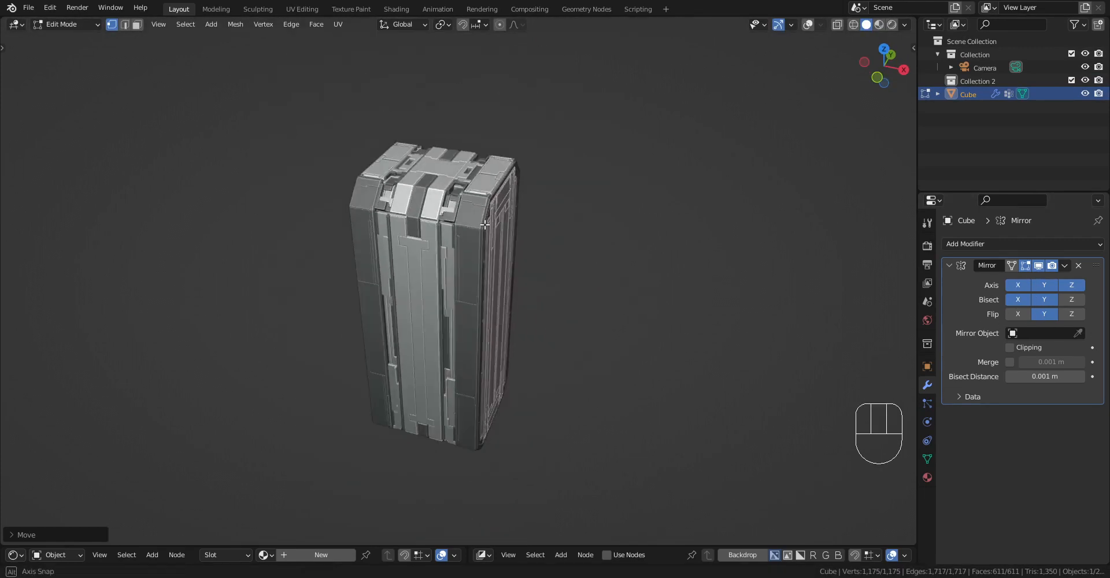
middle_click_drag(485, 225, 587, 280)
- Try another move of the mesh along the X axis, and undo the last three moves to restore the full cube
key("g")
key("x")
left_click(672, 283)
key("ctrl+z")
key("ctrl+z")
key("ctrl+z")
- Try narrowing the full mirrored cube into a tall column by moving the selected mesh inward along Y and along X
scroll(583, 272, "down", 2)
key("g")
key("x")
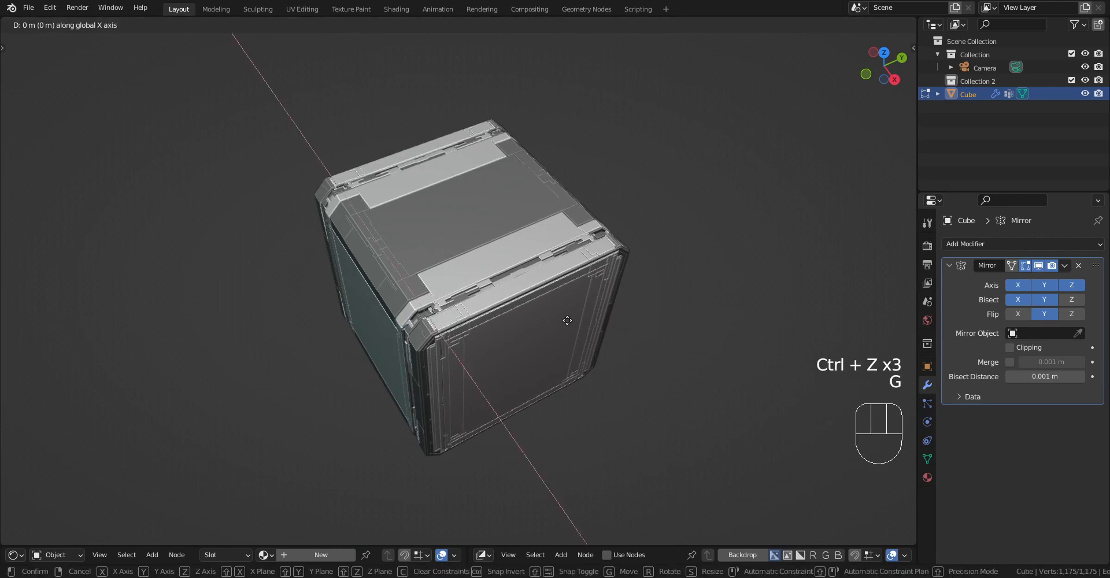
key("y")
left_click(612, 321)
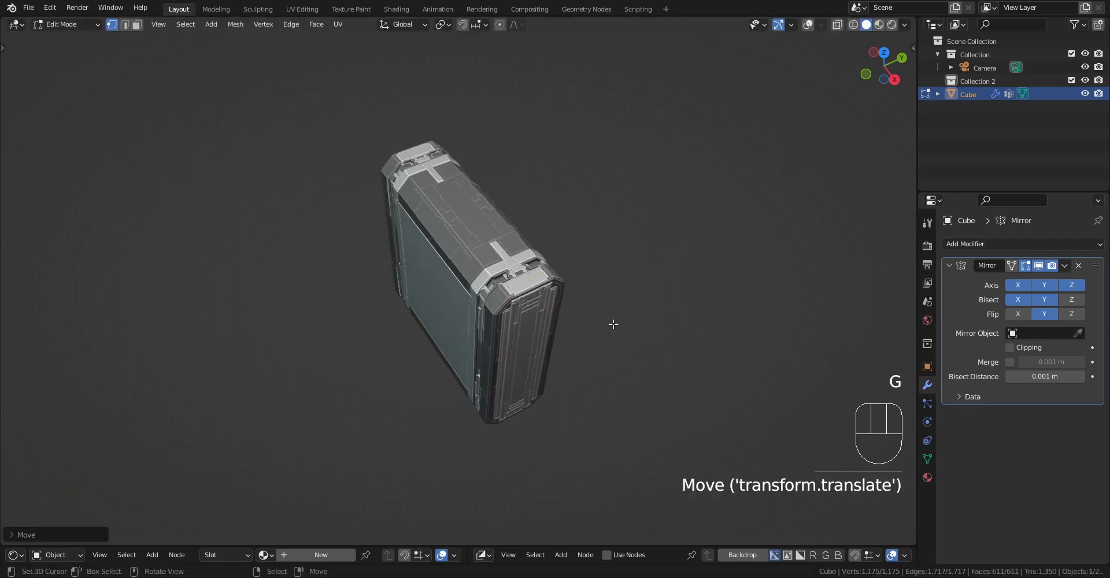
key("g")
key("x")
left_click(572, 299)
middle_click_drag(572, 300, 556, 354)
scroll(517, 302, "up", 2)
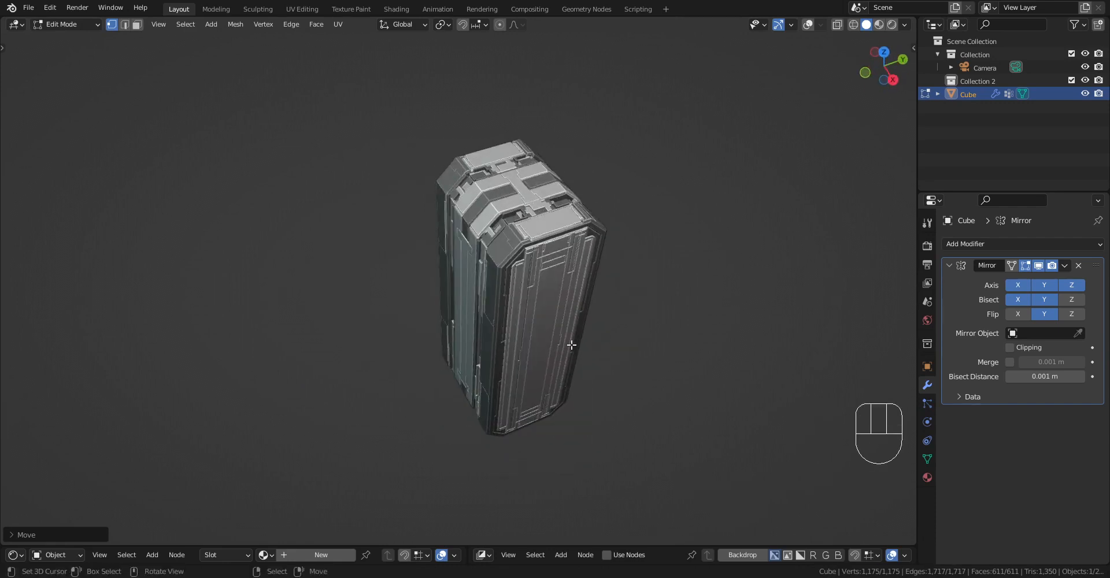
- Try a free move and another move along X to thin the column, and undo the last four moves
key("g")
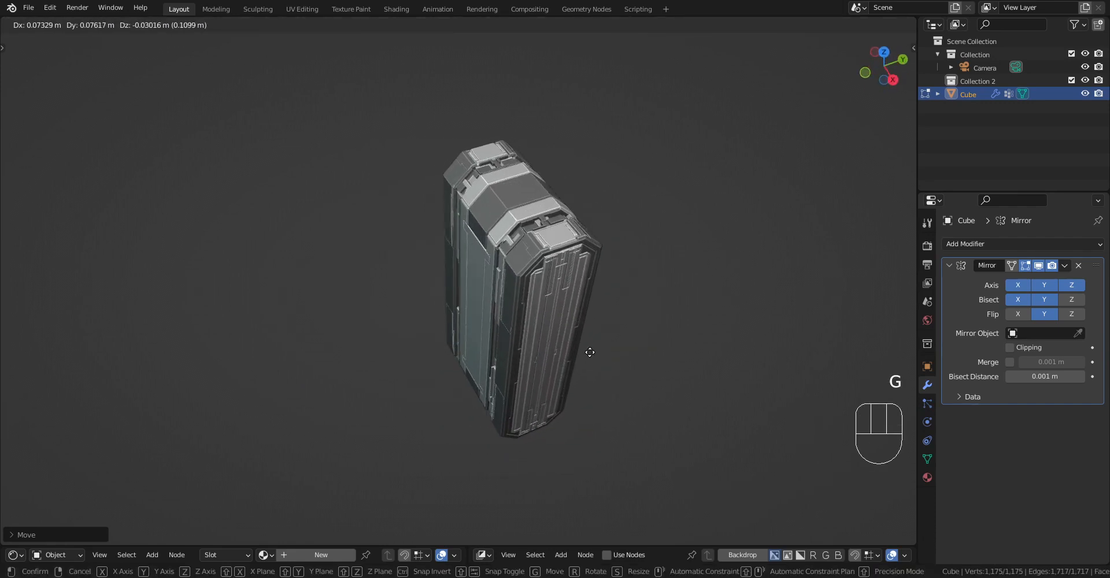
left_click(605, 346)
key("g")
key("x")
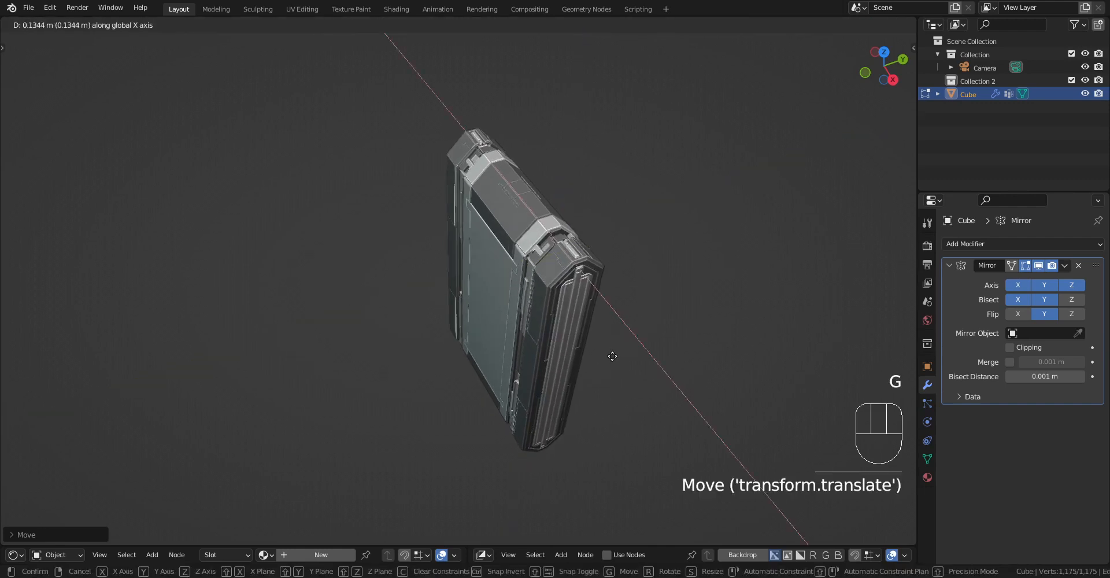
left_click(627, 384)
middle_click_drag(572, 373, 642, 326)
key("ctrl+z")
key("ctrl+z")
key("ctrl+z")
key("ctrl+z")
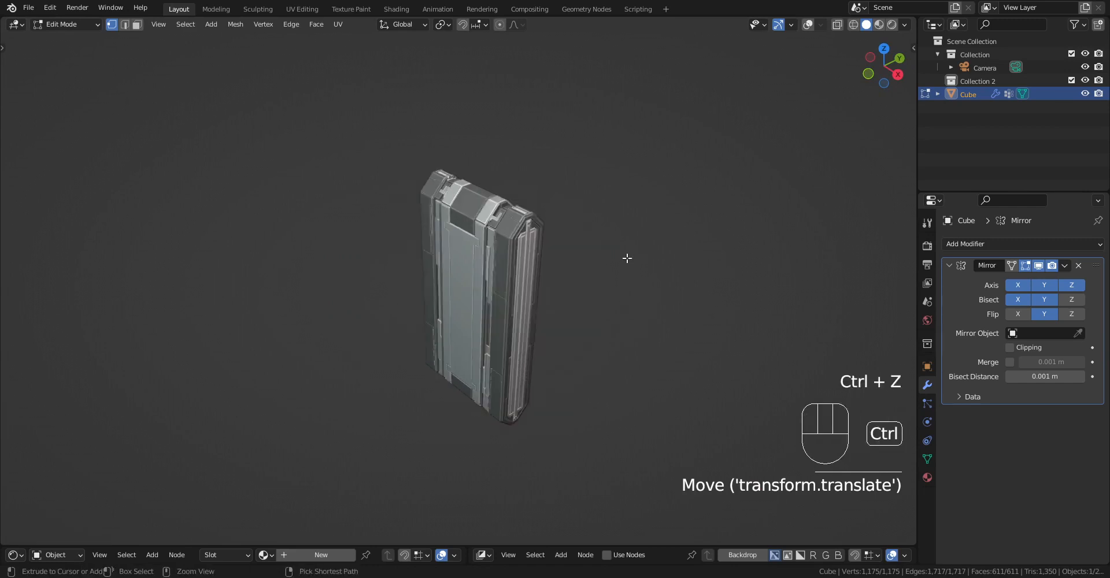
scroll(594, 252, "down", 2)
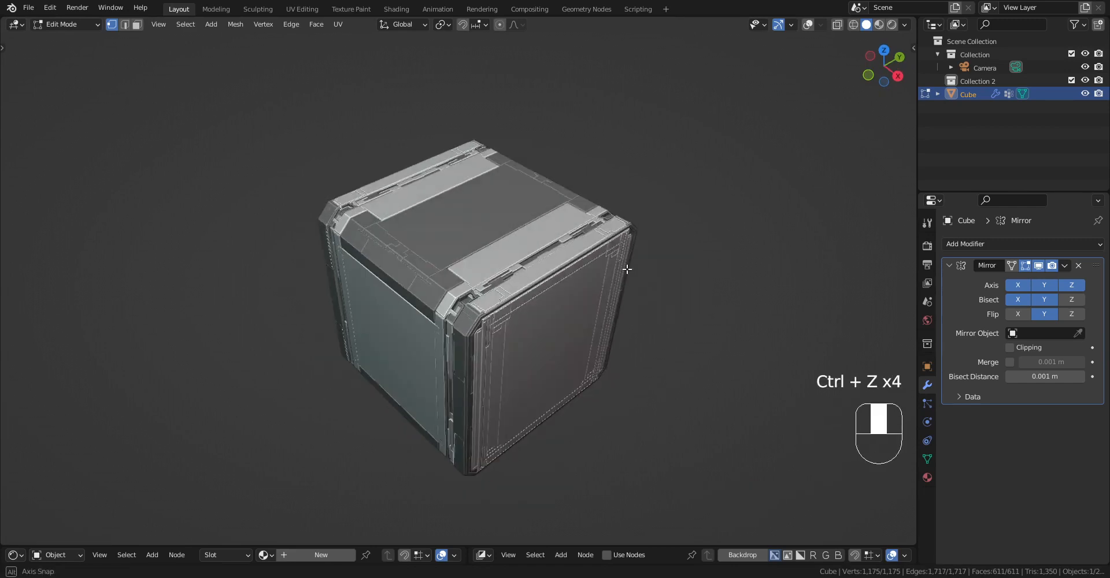
- Turn the viewport overlays back on and deselect the whole cube mesh in Edit Mode
scroll(595, 252, "up", 5)
key("Tab")
key("shift+alt+z")
key("Tab")
scroll(596, 255, "down", 4)
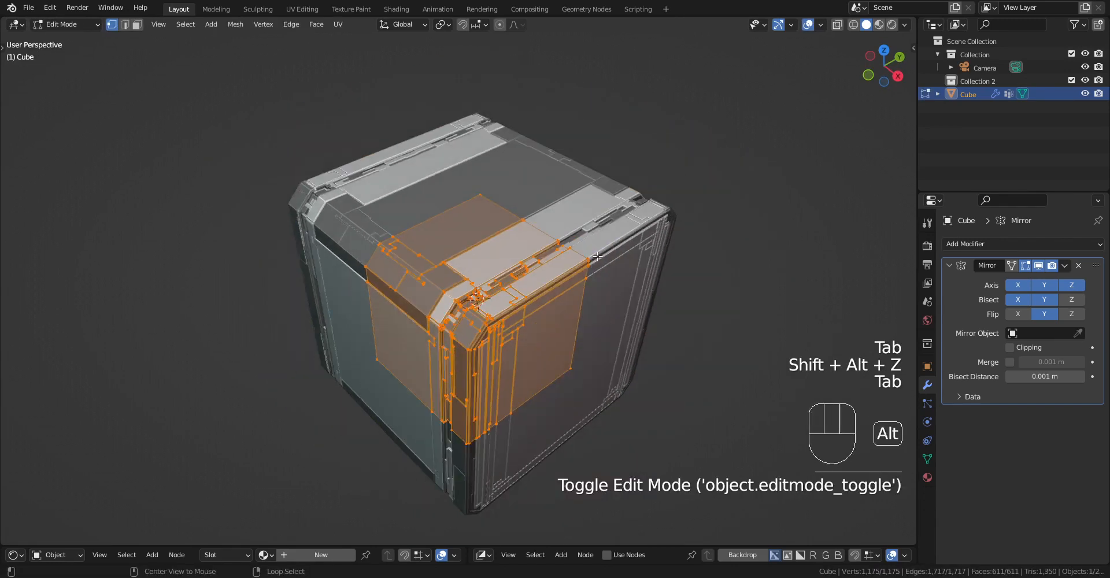
key("alt+a")
- Add a new cube object in Object Mode and move it beside the detailed cube
middle_click_drag(639, 248, 601, 220, "shift")
key("Tab")
key("shift+a")
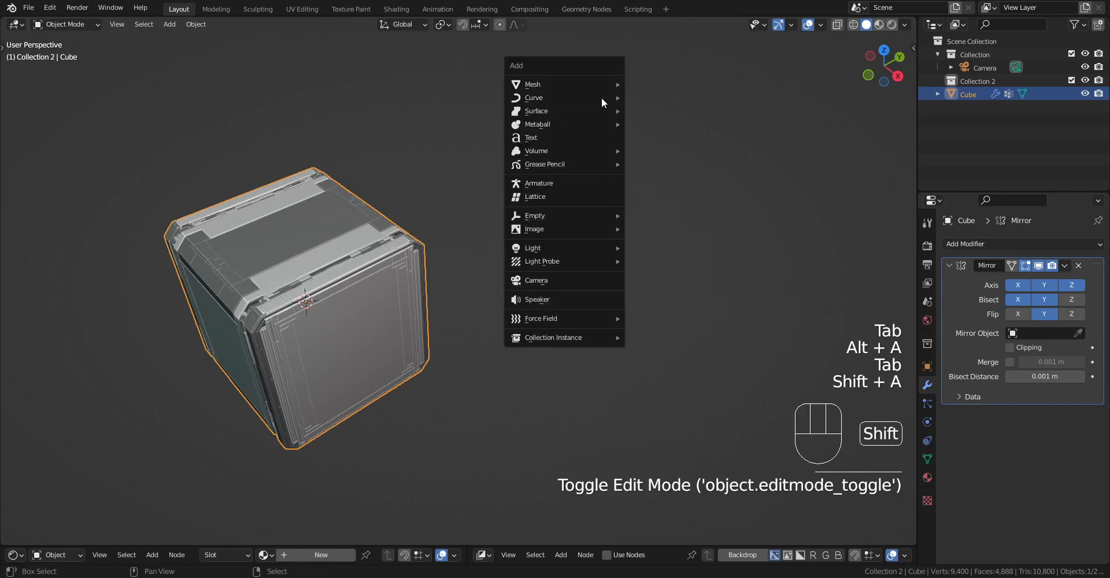
mouse_move(601, 97)
left_click(641, 97)
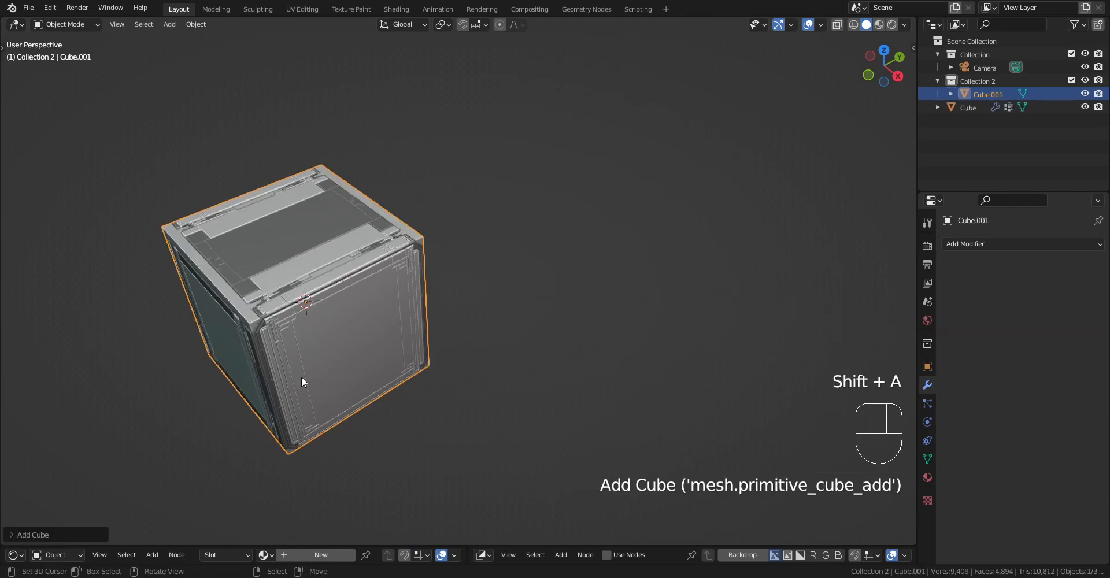
key("g")
left_click(746, 231)
- Duplicate the plain cube, place the copy next to it, and join both cubes into one object
key("shift+d")
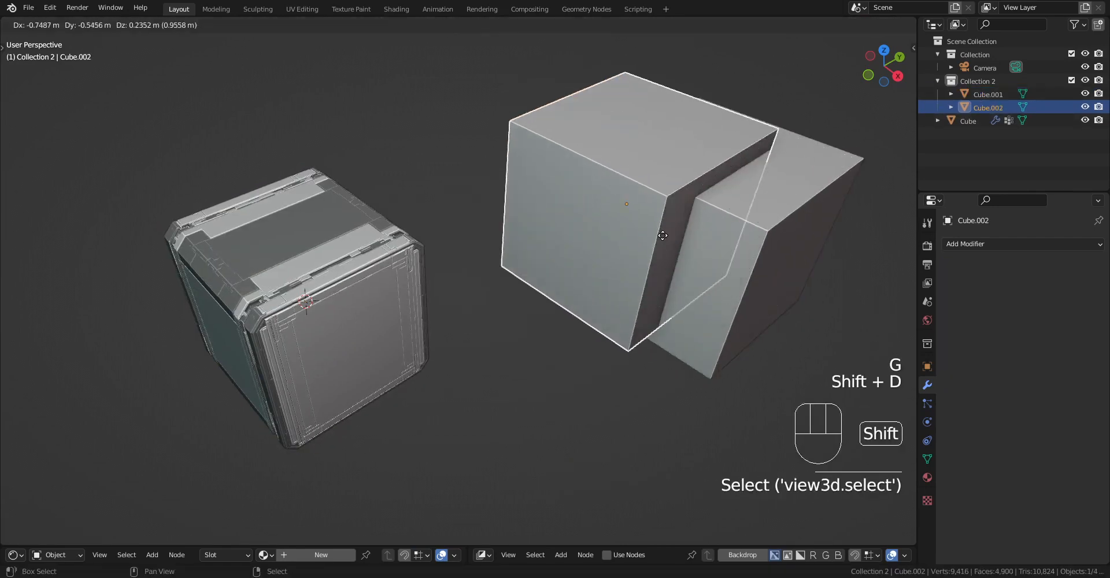
left_click(622, 224)
right_click(643, 229)
right_click(700, 236, "shift")
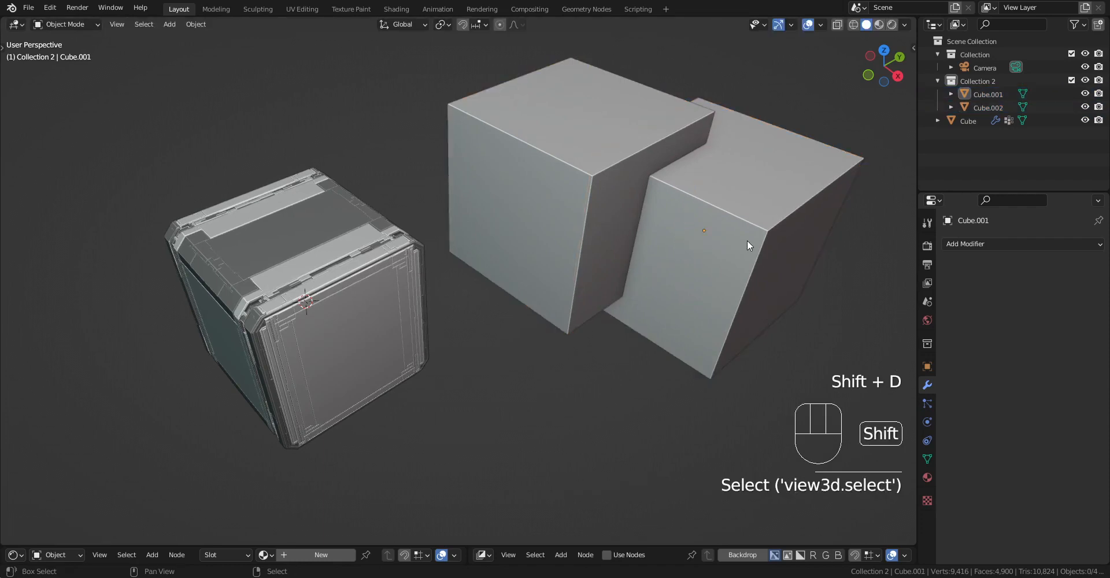
right_click(629, 217)
right_click(746, 220, "shift")
middle_click_drag(796, 221, 722, 237, "shift")
key("ctrl+j")
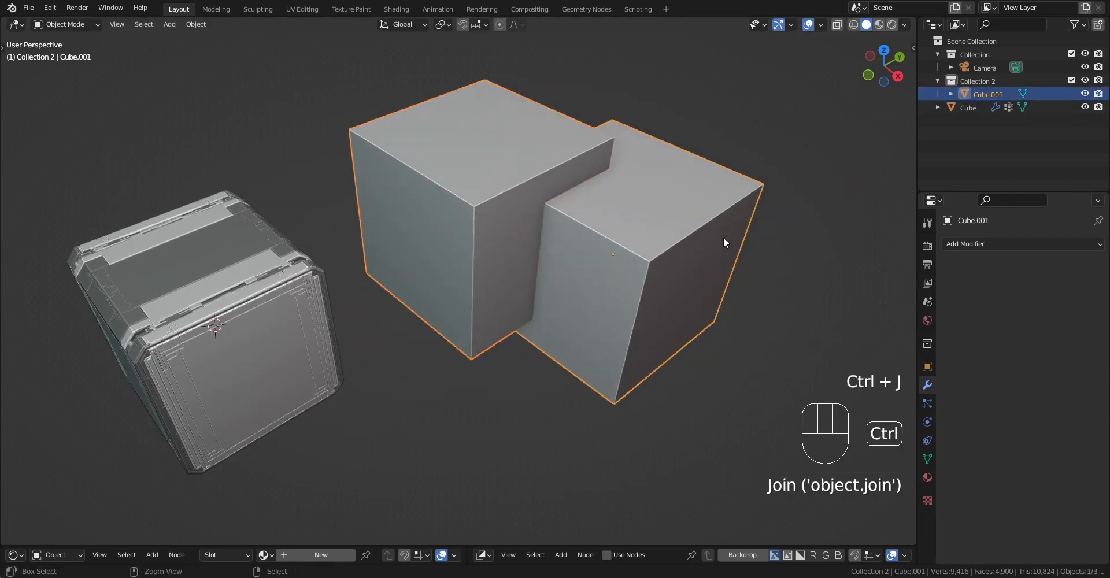
- Delete the joined pair of plain cubes
key("Tab")
key("Tab")
key("x")
left_click(684, 199)
middle_click_drag(298, 321, 513, 293, "shift")
scroll(514, 294, "up", 3)
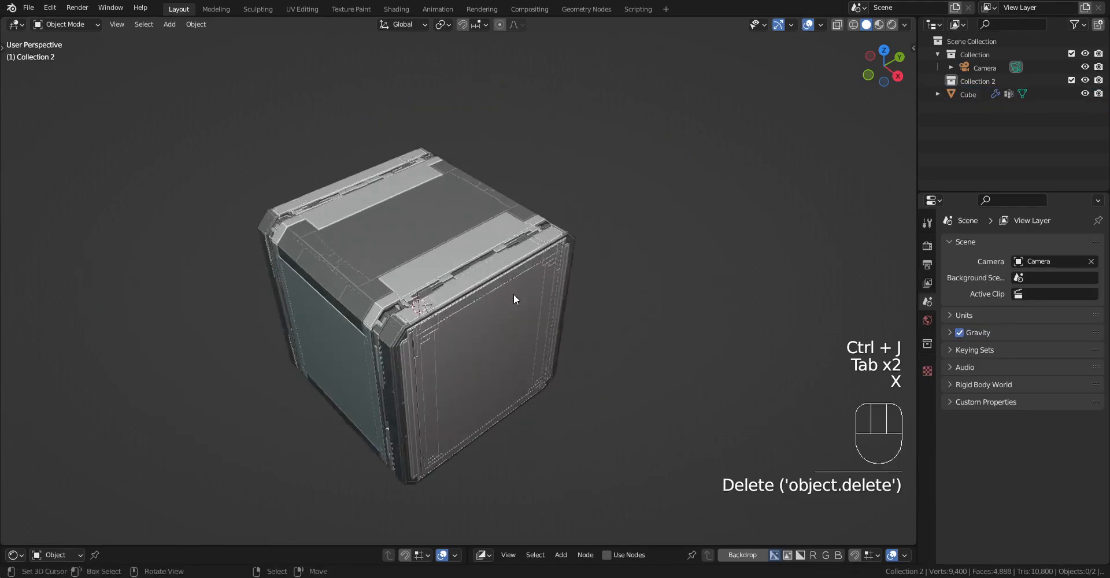
- Examine the unselected mesh of the detailed cube around its chamfered corner in Edit Mode
right_click(513, 294)
key("Tab")
scroll(451, 280, "up", 3)
middle_click_drag(399, 304, 498, 262, "shift")
key("alt+a")
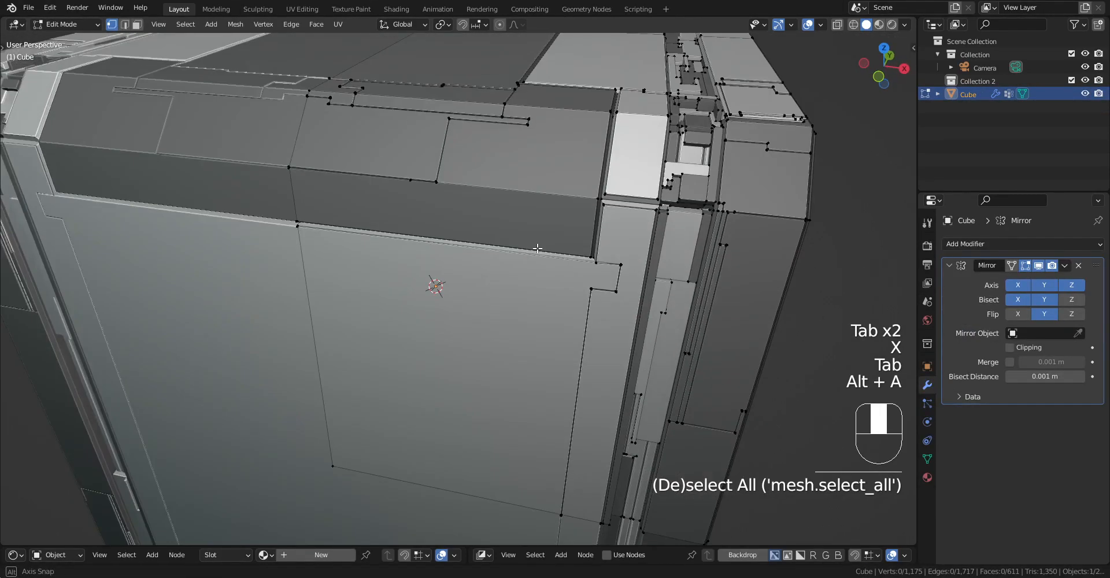
middle_click_drag(594, 245, 512, 247, "shift")
scroll(517, 277, "up", 2)
middle_click(510, 260, "alt")
scroll(513, 248, "up", 1)
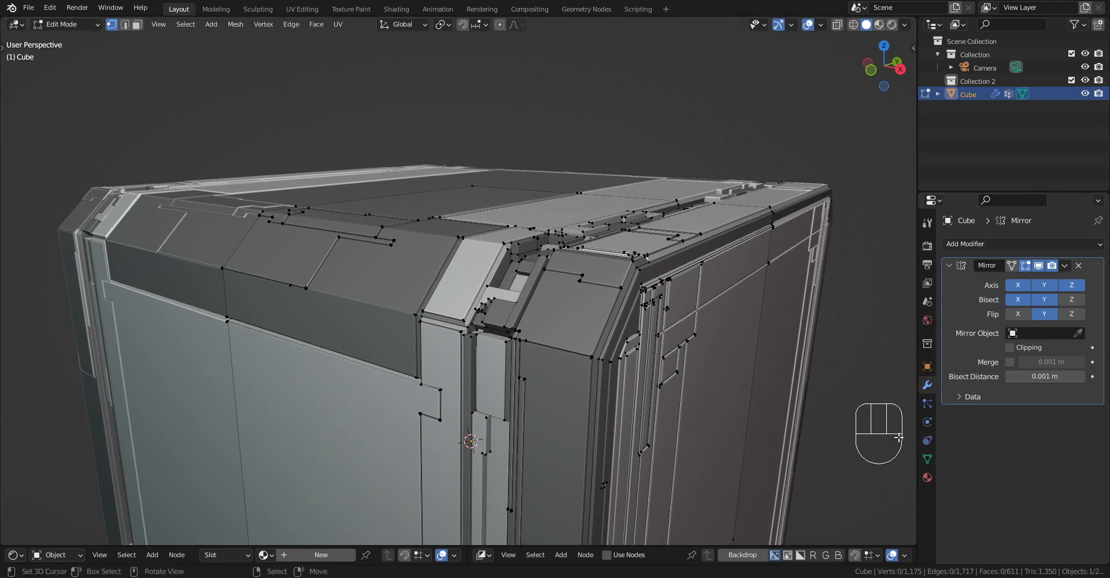
- View Random Flow's Apply Mesh options with Join Objects enabled, and return to Edit Mode without applying them
key("Tab")
key("shift+q")
left_click(570, 146)
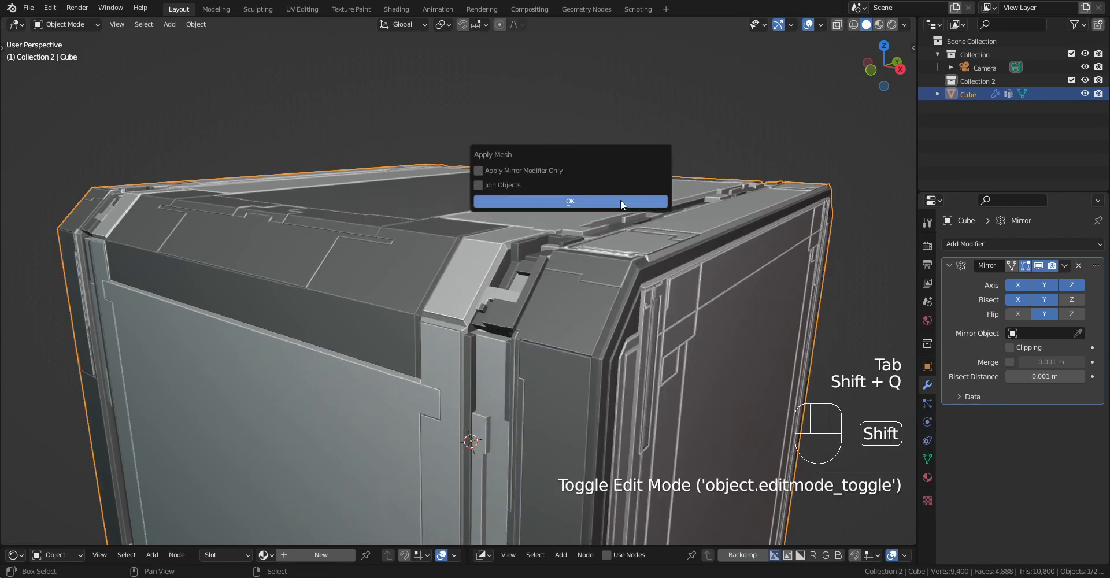
left_click(535, 187)
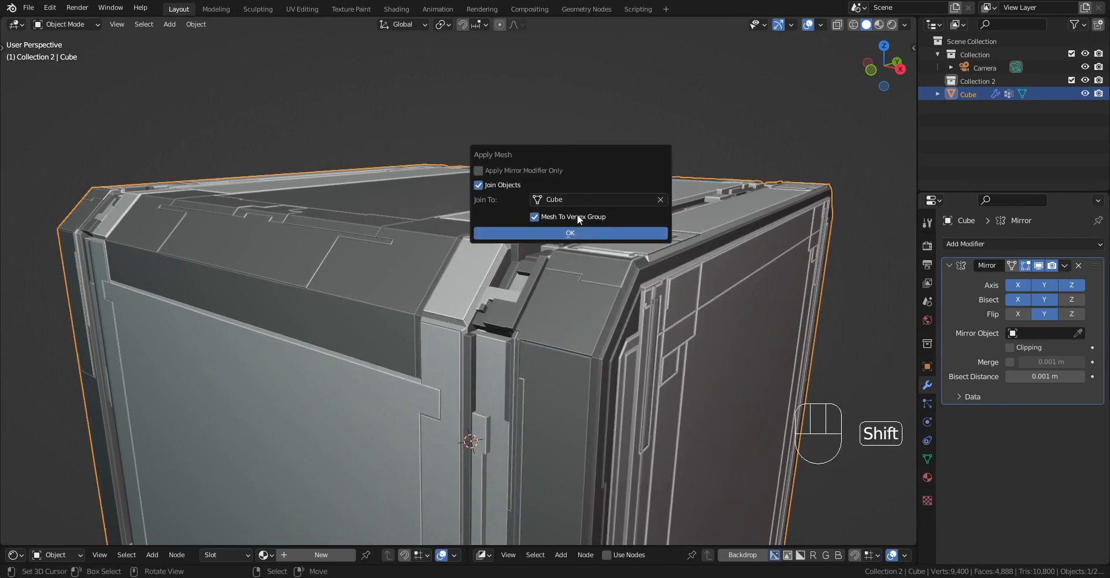
key("Tab")
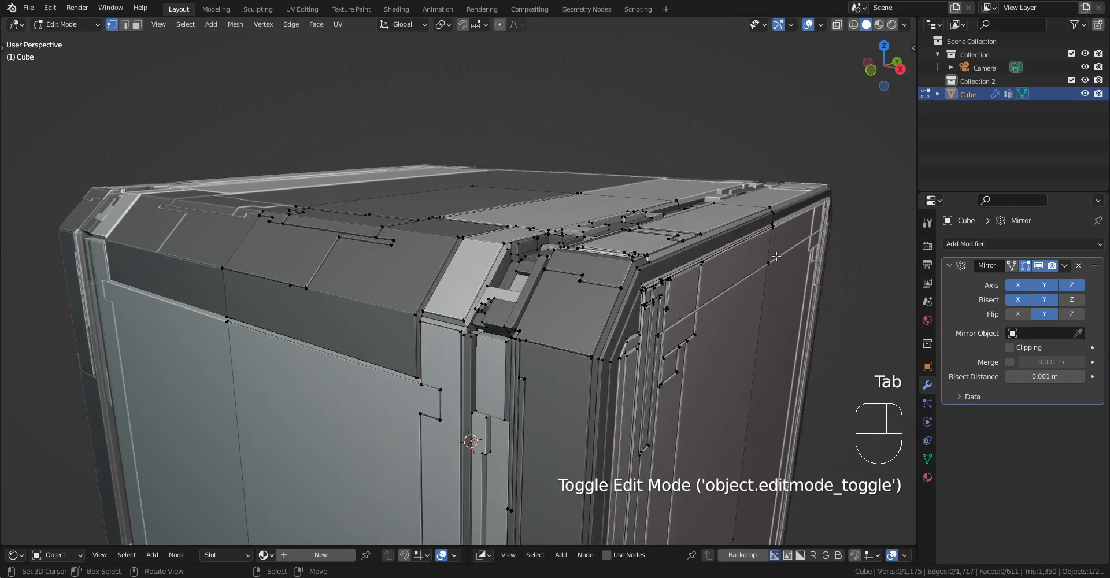
- Select the faces of the Cube vertex group and hide all other geometry
middle_click_drag(754, 227, 763, 272)
left_click(927, 458)
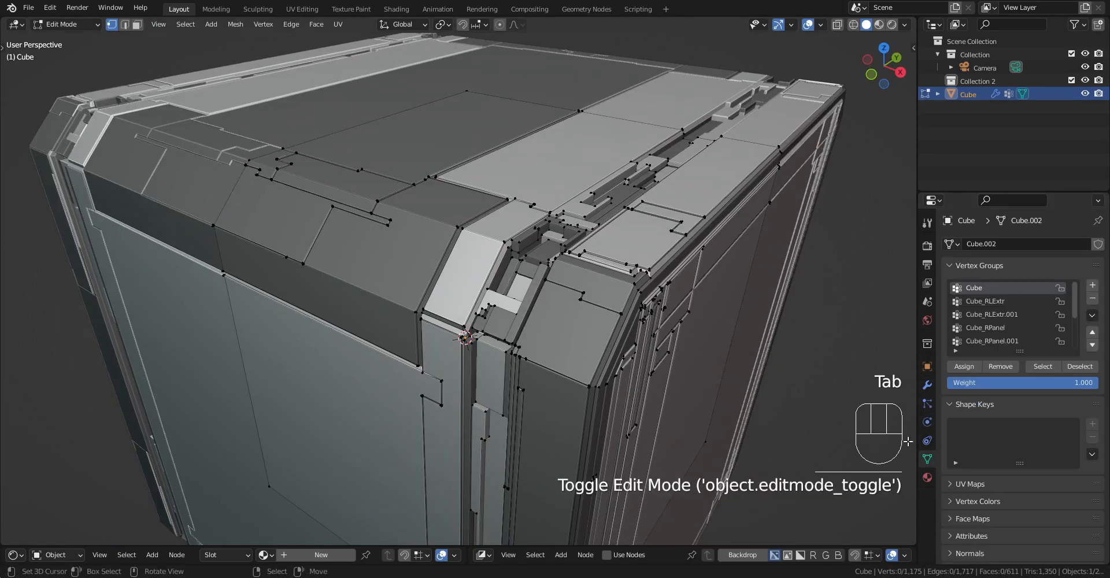
scroll(755, 236, "down", 3)
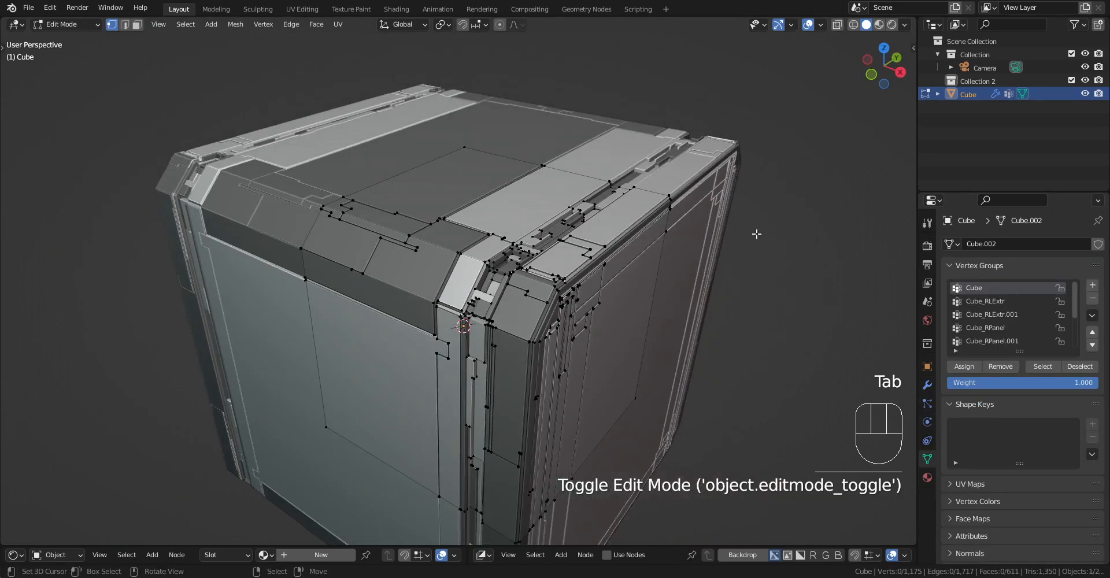
left_click(1042, 367)
key("shift+h")
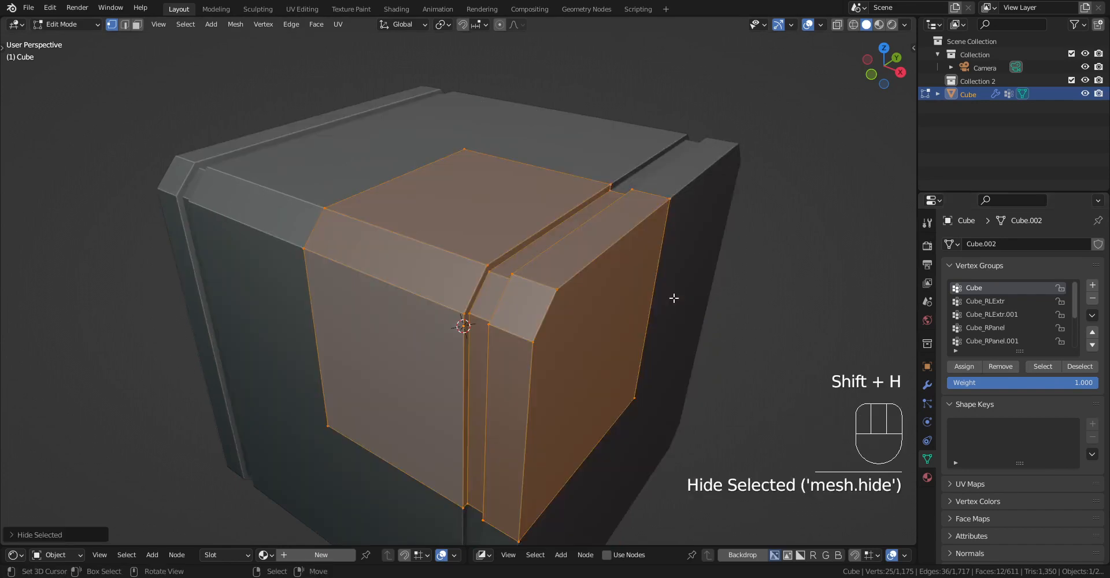
- Compare the isolated base mesh with the full object, reveal all hidden geometry, and clear the selection
key("Tab")
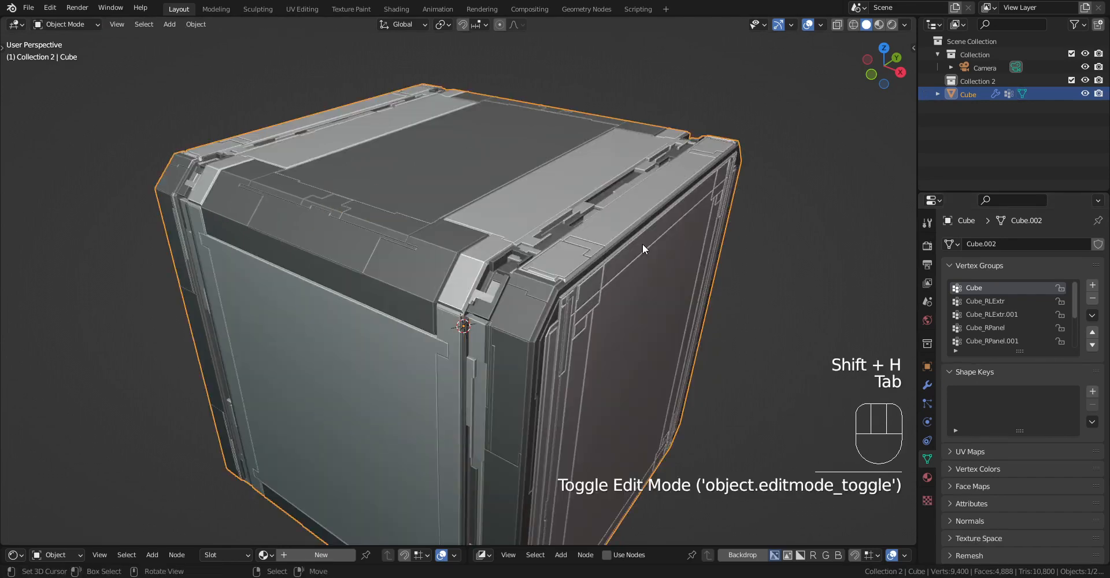
key("Tab")
key("alt+a")
key("Tab")
key("Tab")
key("alt+h")
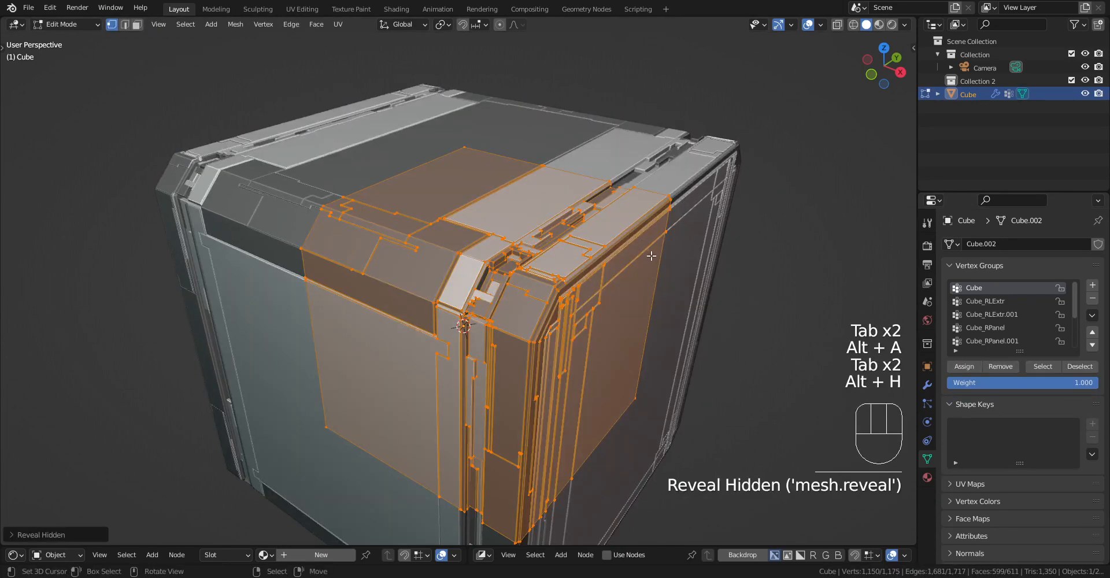
key("alt+a")
- Isolate the Cube_RLExtr vertex group's faces, reveal the rest of the mesh, and clear the selection
left_click(993, 301)
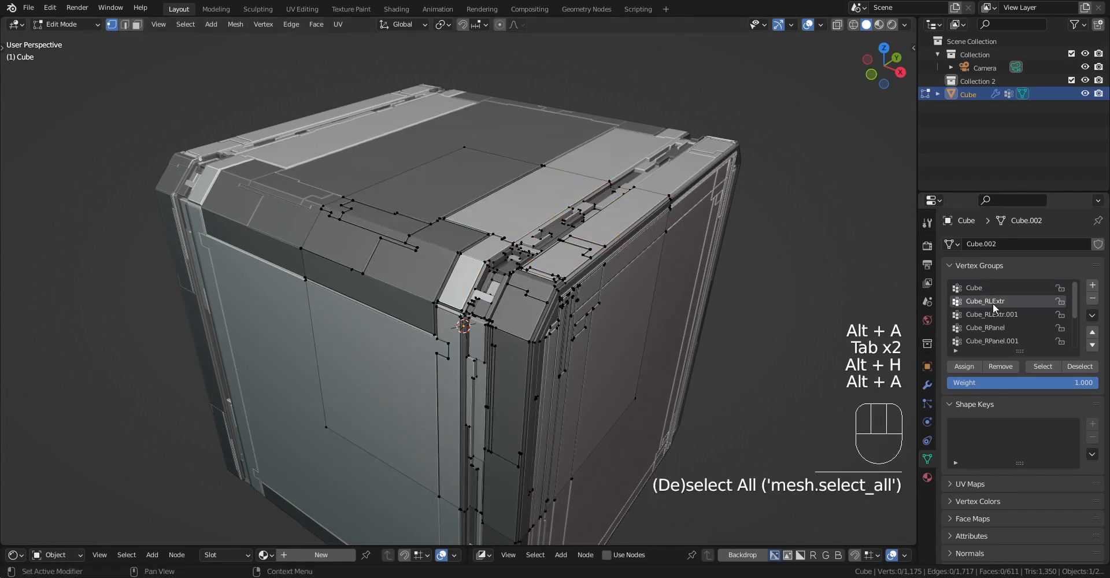
left_click(1033, 368)
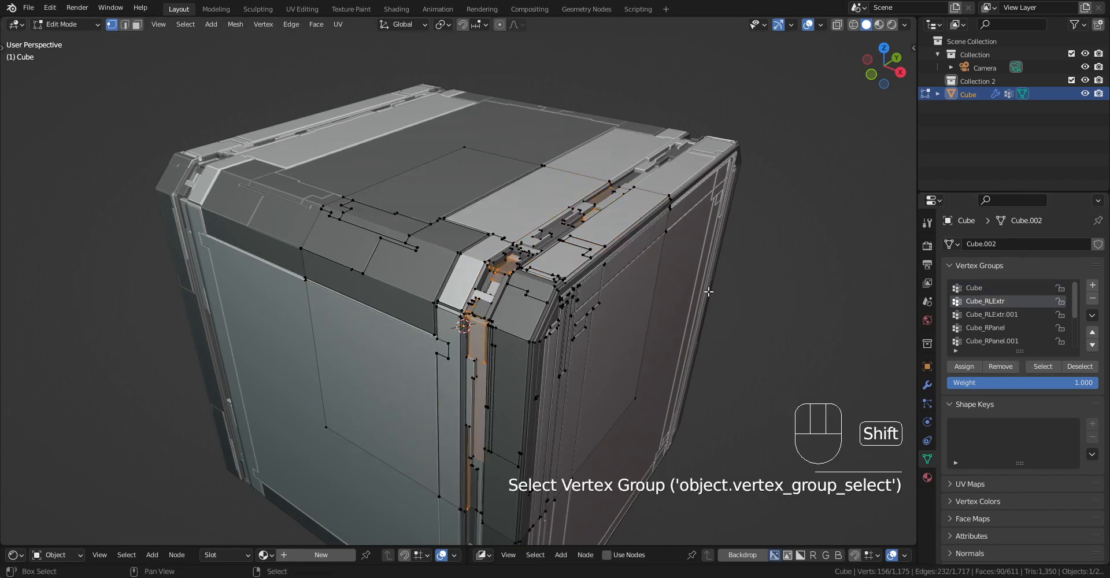
key("shift+h")
key("alt+h")
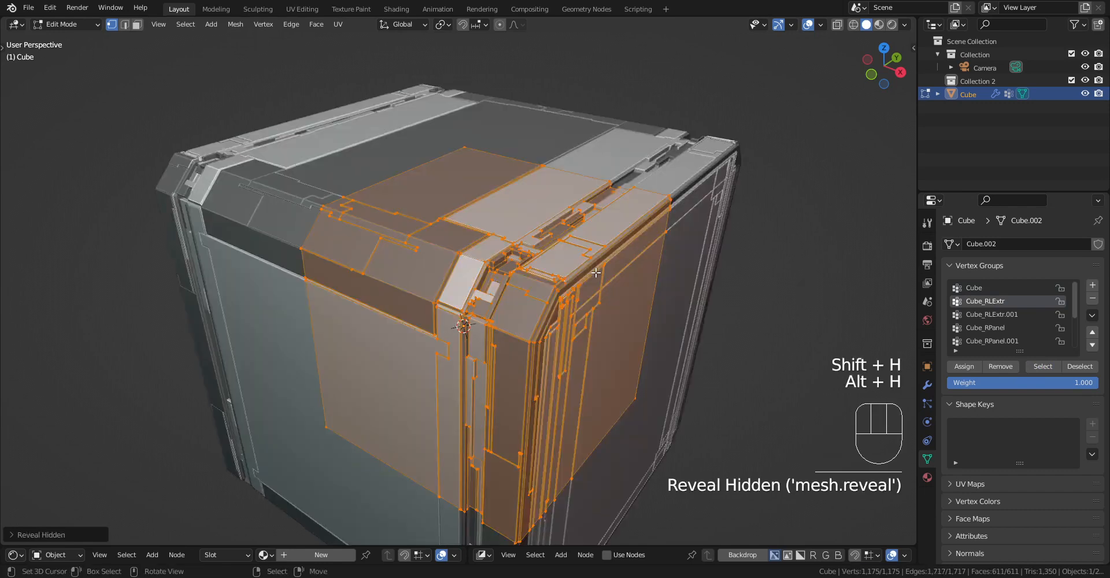
key("alt+a")
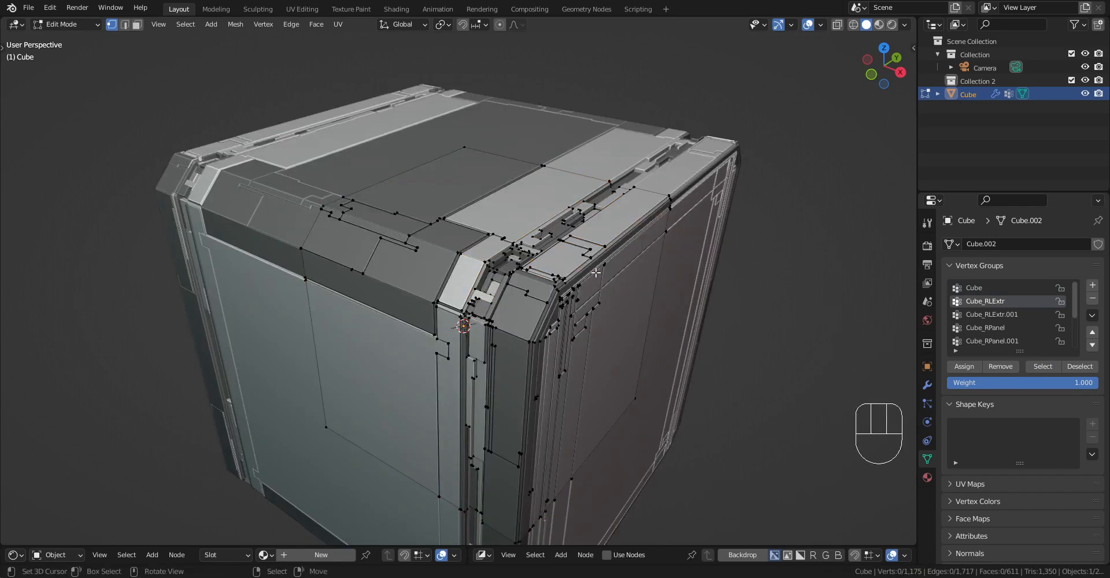
- Select the Cube_RPanel and Cube_RPanel.001 vertex groups to view their panels, and clear the selection
left_click(1006, 317)
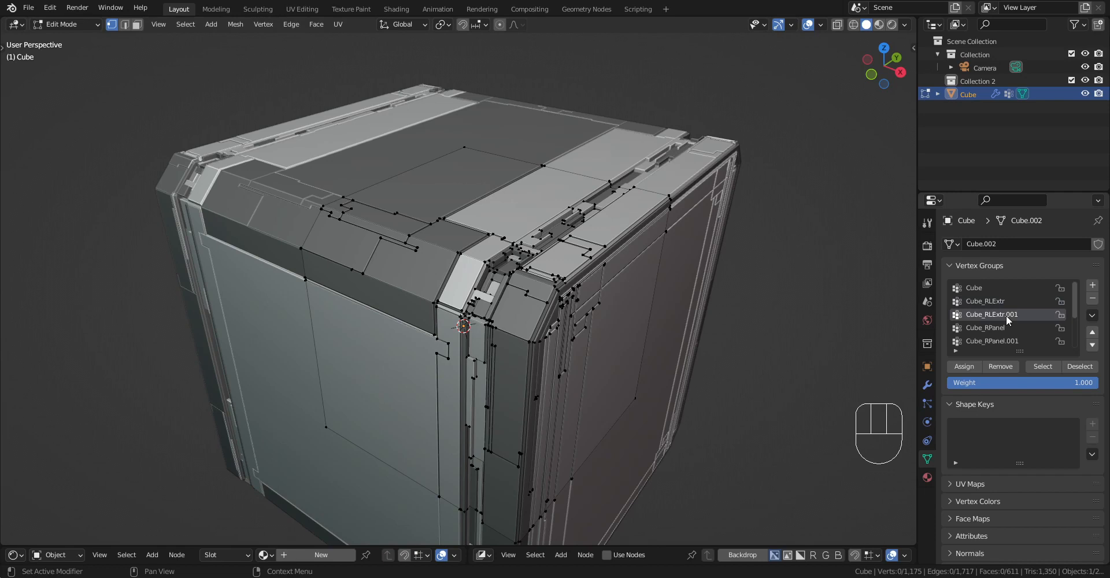
left_click(1003, 327)
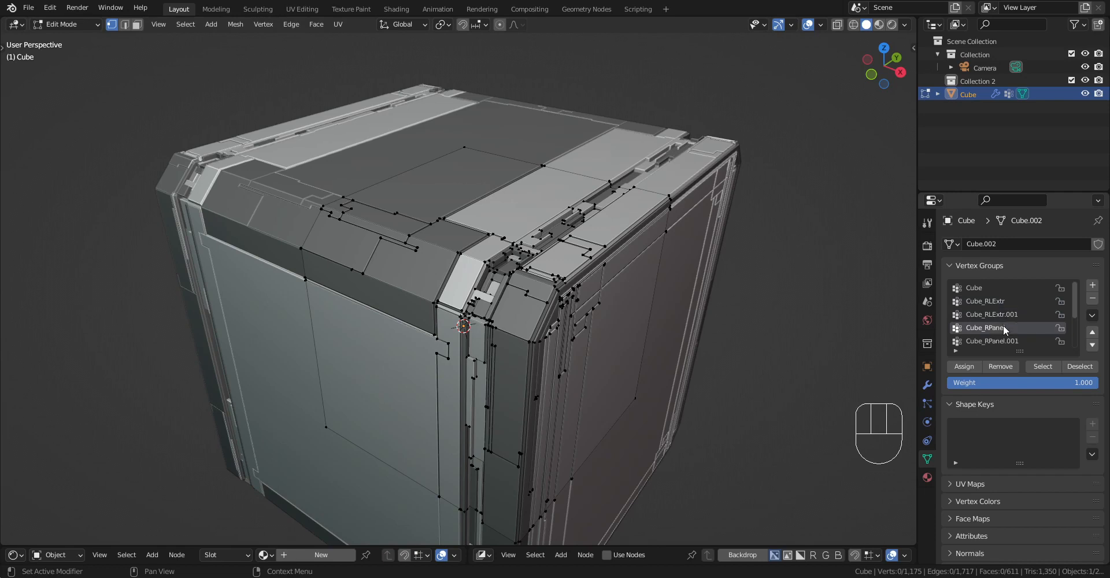
left_click(1040, 367)
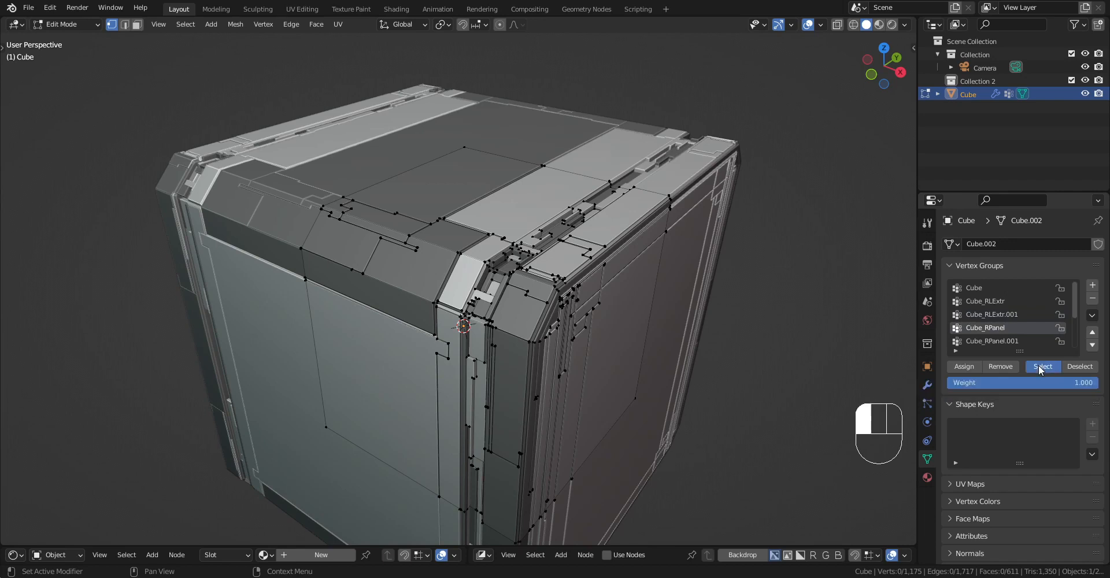
left_click(1022, 342)
left_click(1039, 364)
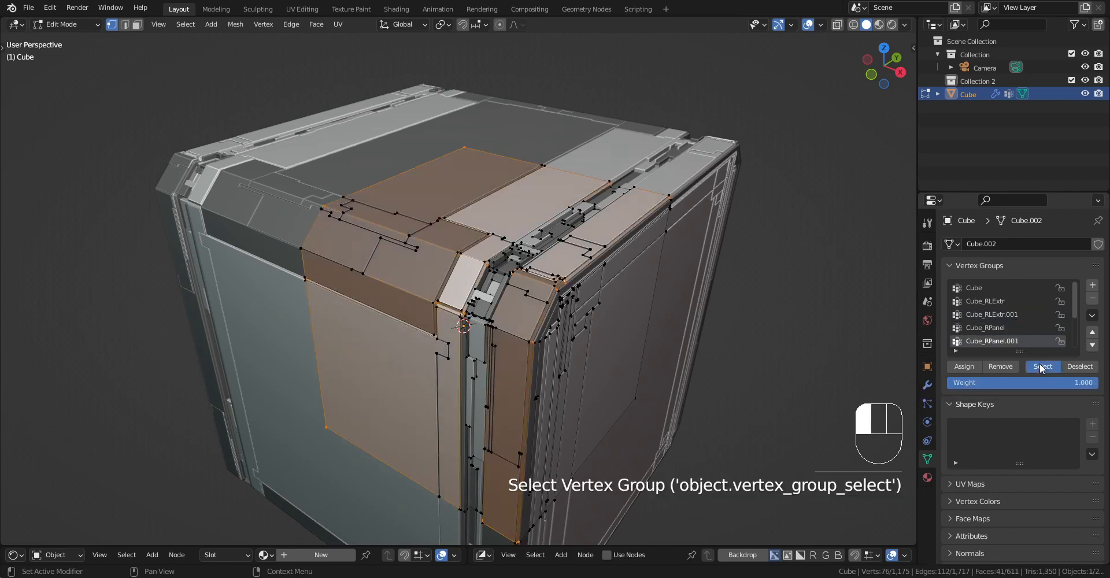
key("alt+a")
- Isolate the faces of the Cube_RPanel.002_RPanel vertex group and return to Object Mode
scroll(986, 330, "down", 2)
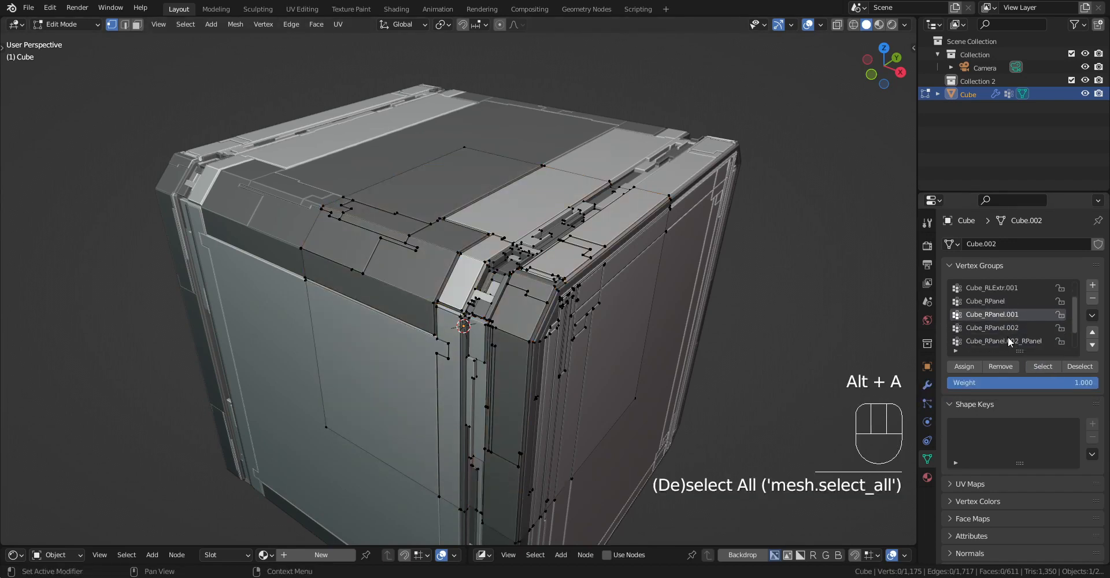
left_click(1011, 333)
left_click(1022, 342)
left_click(1040, 367)
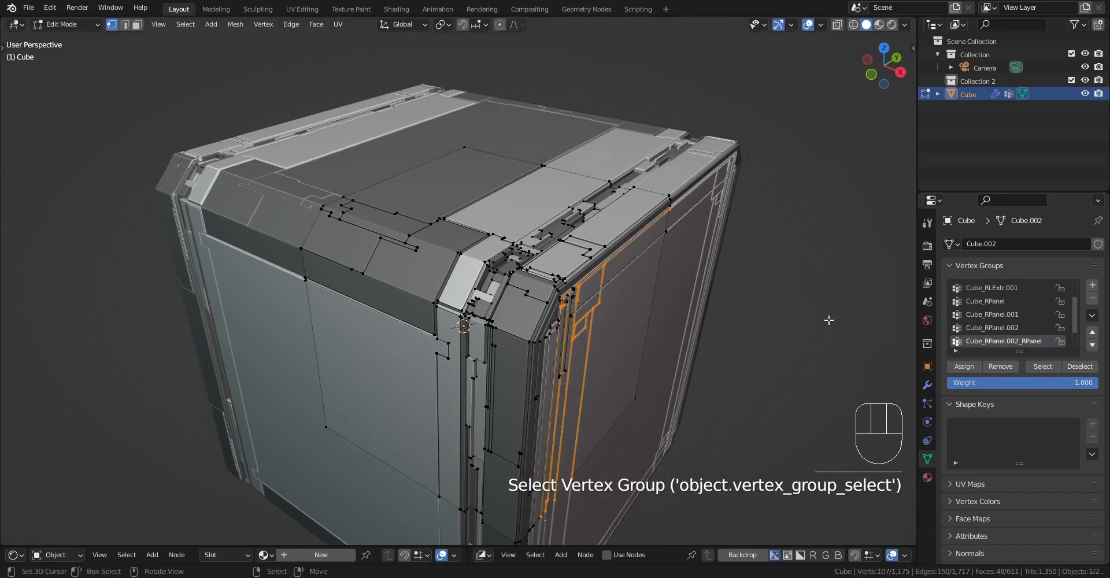
scroll(775, 280, "down", 1)
middle_click_drag(758, 267, 656, 226, "shift")
scroll(678, 218, "up", 2)
key("shift+h")
key("Tab")
key("alt+h")
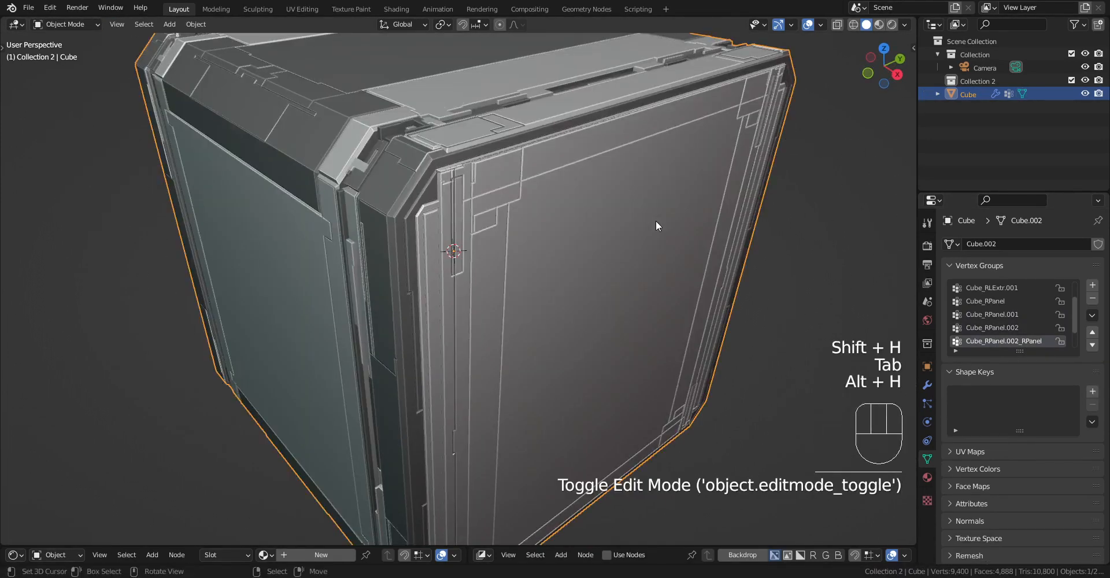
- Make the vertex group directly below Cube_RPanel.002_RPanel active and reveal all hidden geometry in Edit Mode
key("alt+a")
scroll(990, 327, "down", 2)
left_click(993, 330)
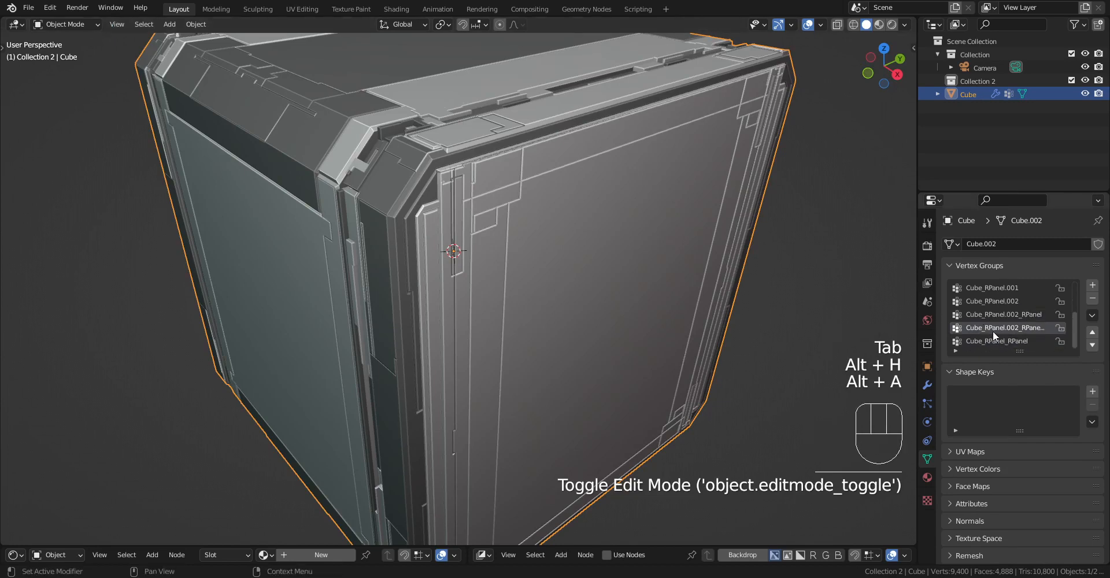
key("Tab")
key("alt+a")
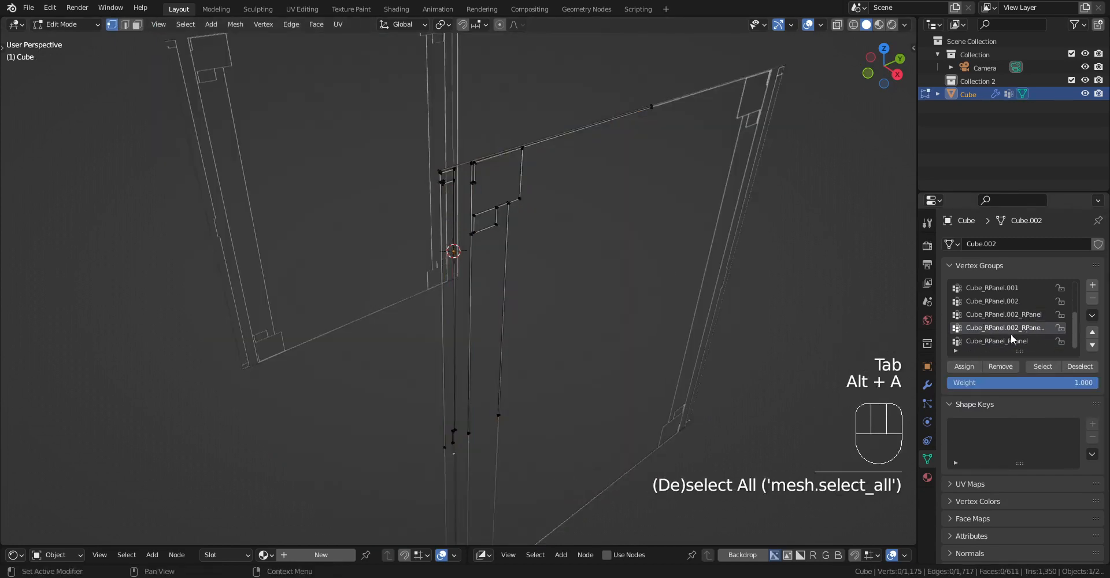
key("alt+h")
key("alt+a")
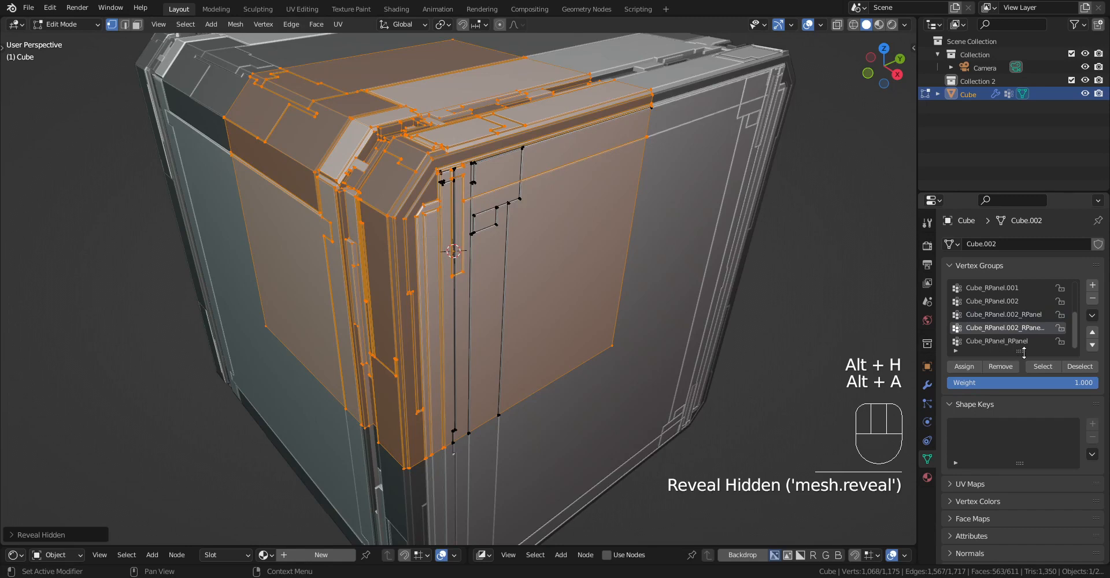
- Select the faces of the vertex group directly below Cube_RPanel.002_RPanel to view them, and clear the selection
key("alt+a")
left_click(1045, 364)
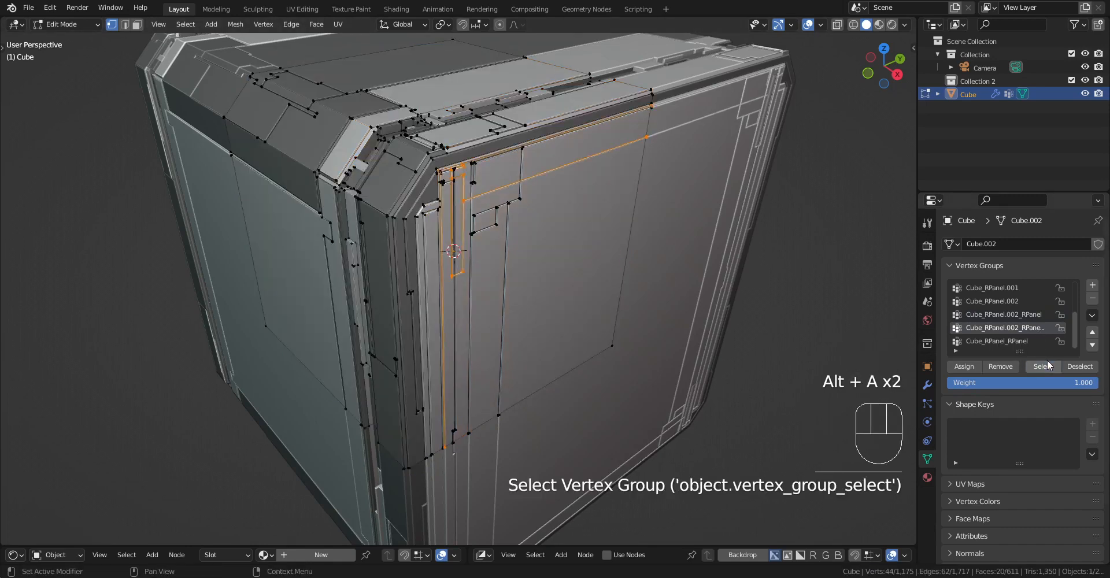
scroll(626, 242, "down", 3)
key("alt+a")
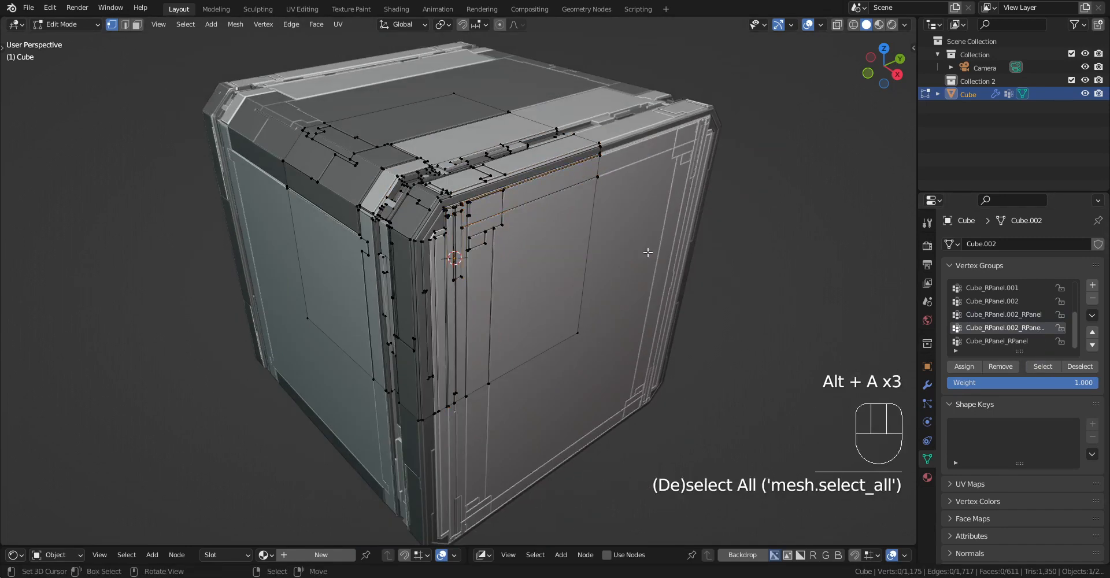
- Select the Cube_RPanel_RPanel vertex group, try moving its geometry, cancel the move, and bring up the Separate options
left_click(993, 342)
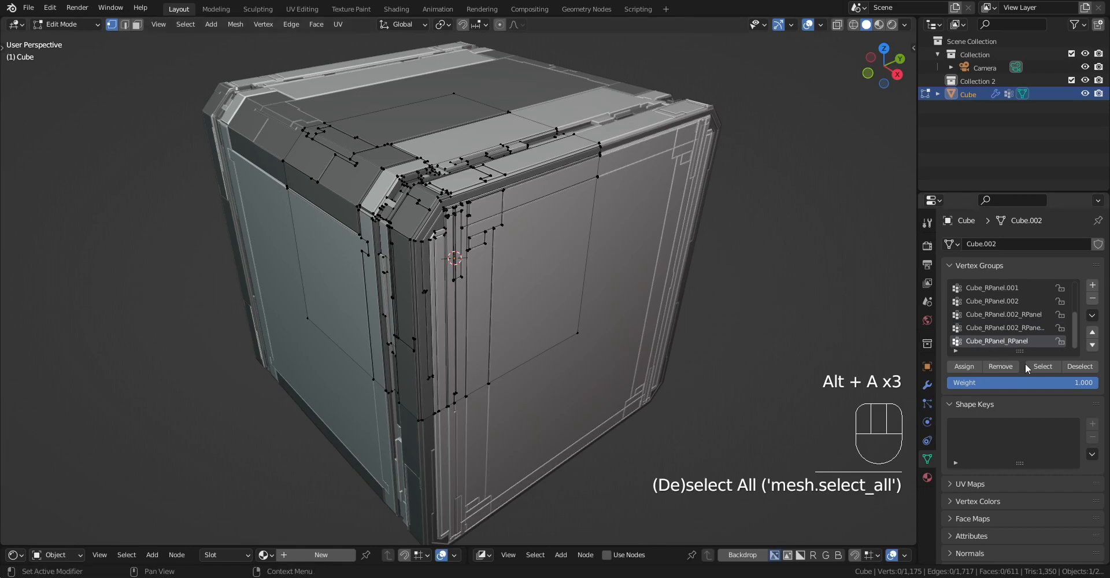
left_click(1037, 367)
key("g")
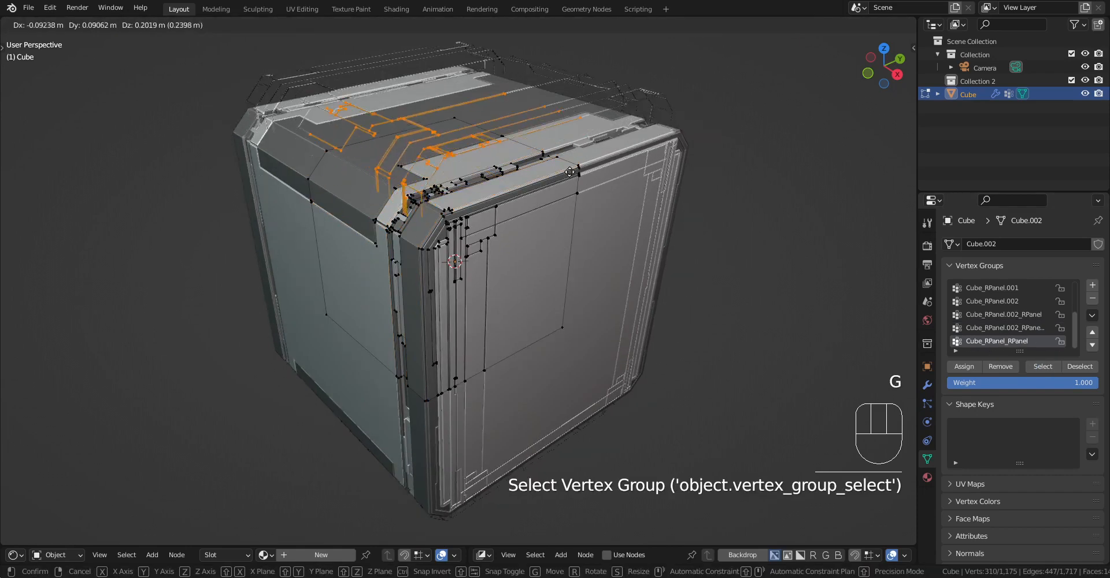
right_click(549, 188)
middle_click_drag(558, 200, 580, 210, "shift")
scroll(579, 211, "up", 1)
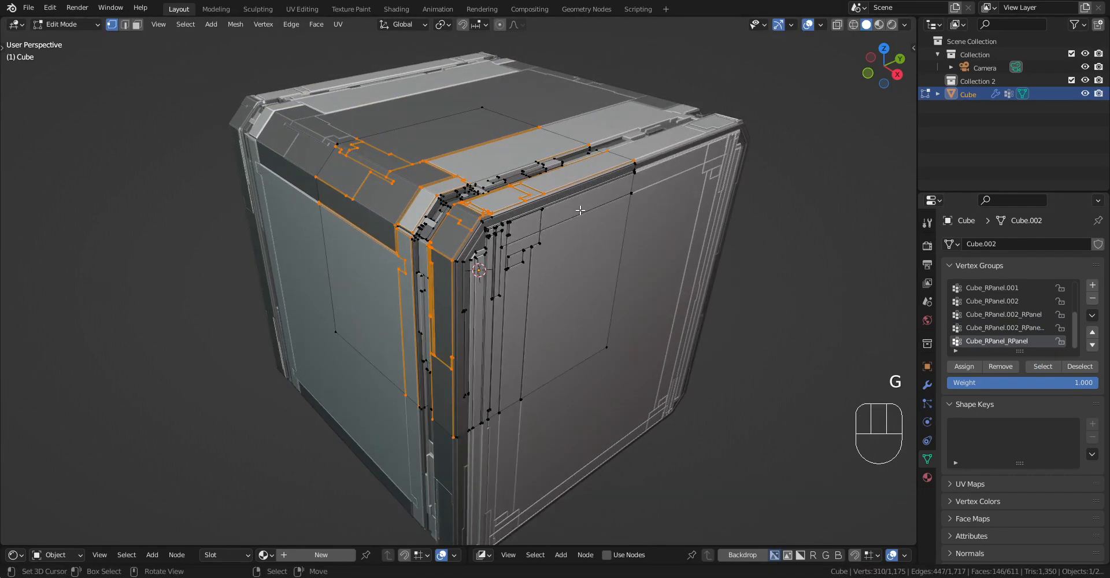
key("p")
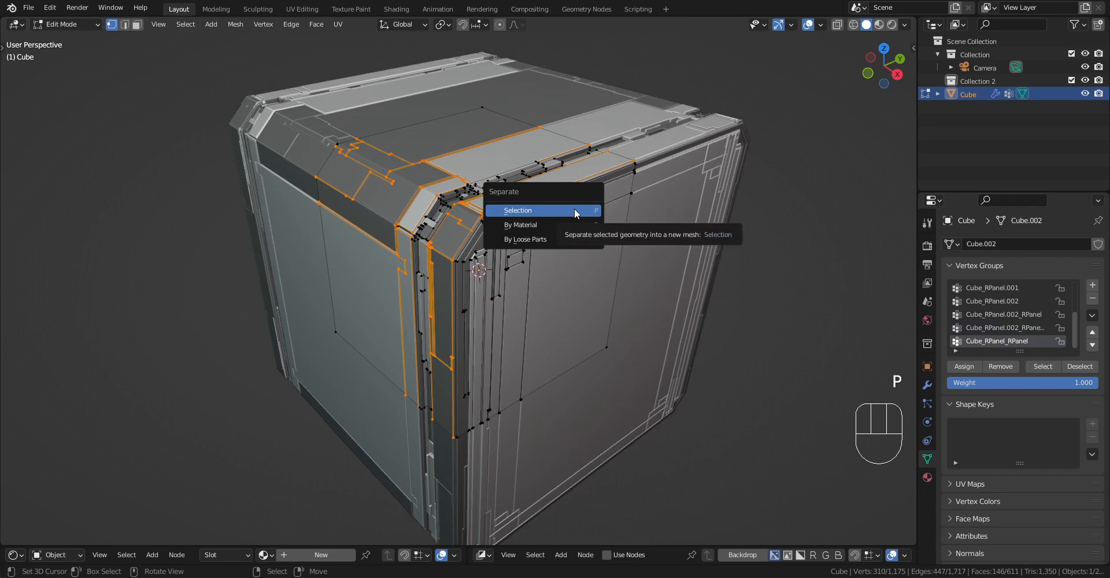
- Isolate the faces of the Cube_RPanel vertex group, reveal the rest of the mesh, and clear the selection
scroll(1020, 292, "up", 1)
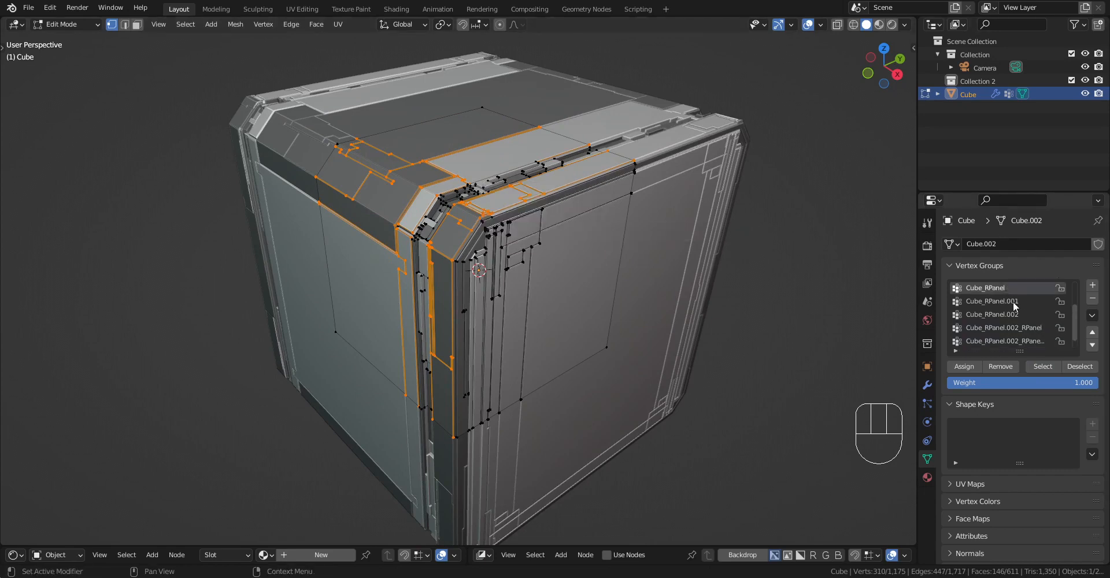
key("alt+a")
left_click(1030, 366)
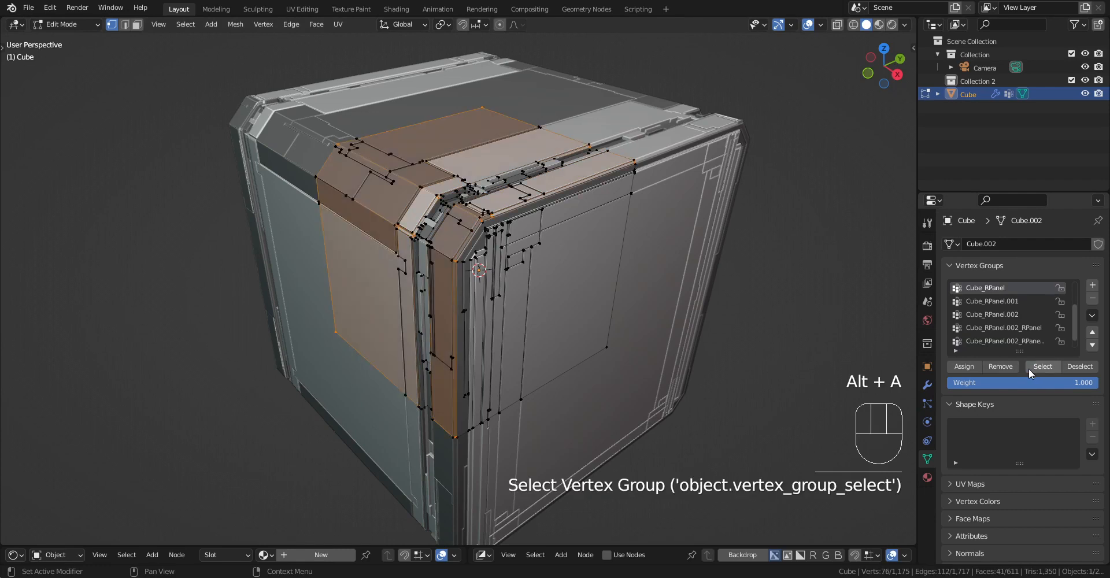
key("shift+h")
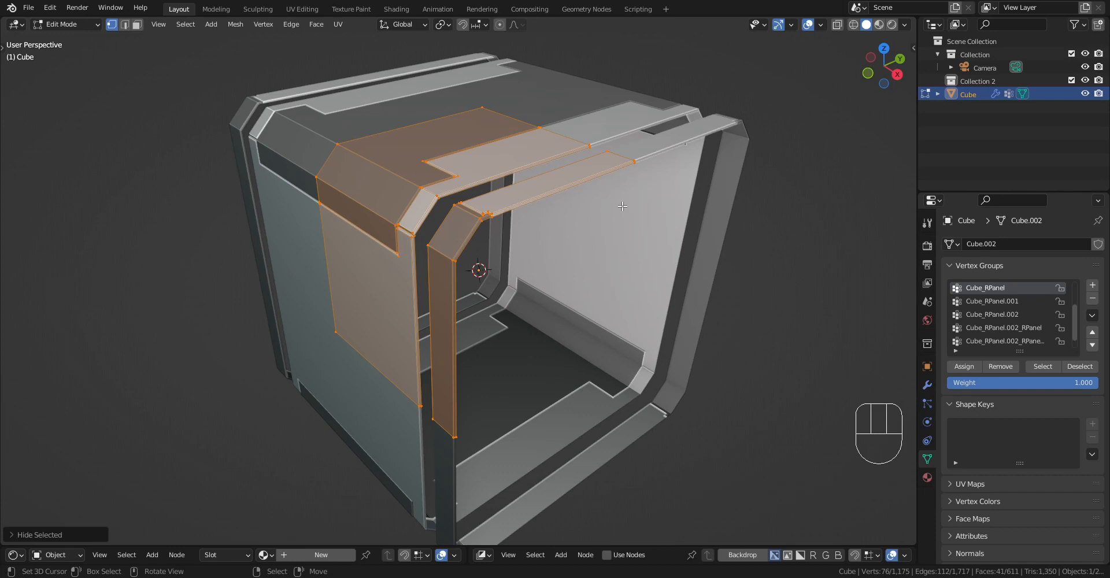
key("alt+h")
key("alt+a")
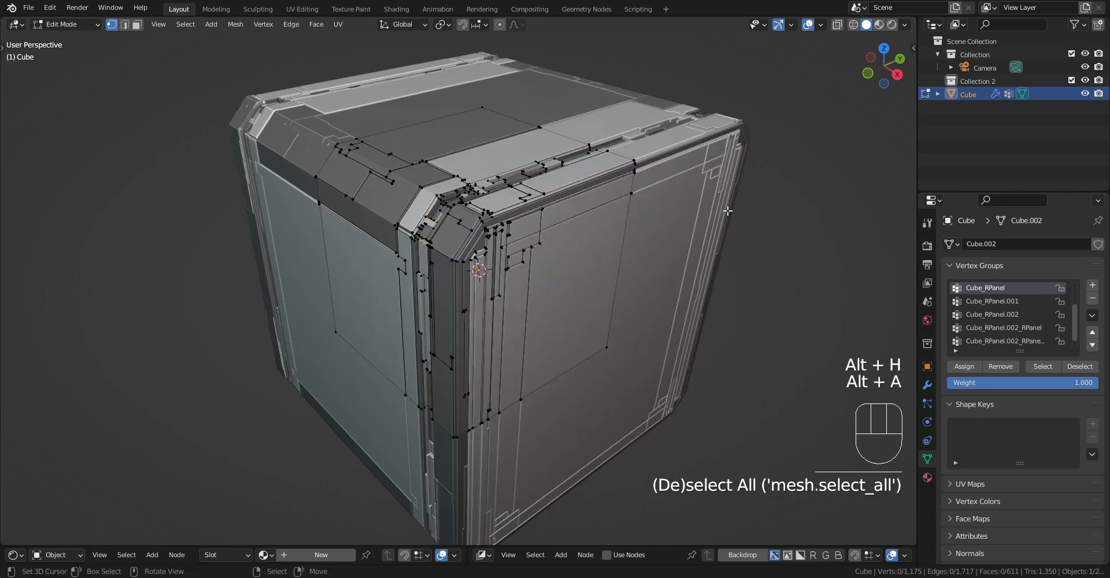
- Select the Cube_RPanel.001 vertex group's geometry and bring up the Separate options without separating it
left_click(999, 301)
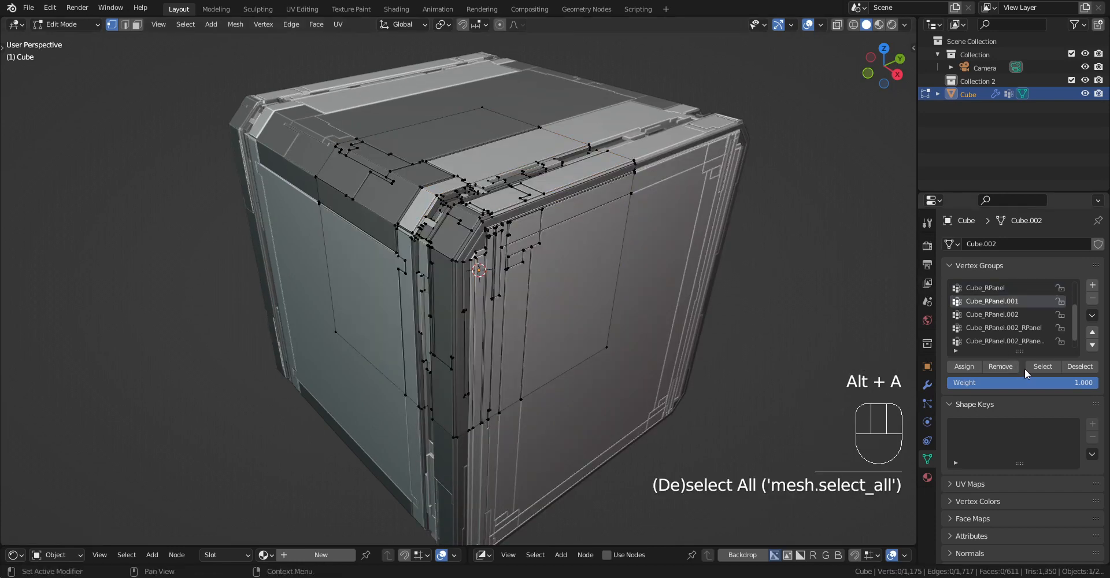
left_click(1034, 367)
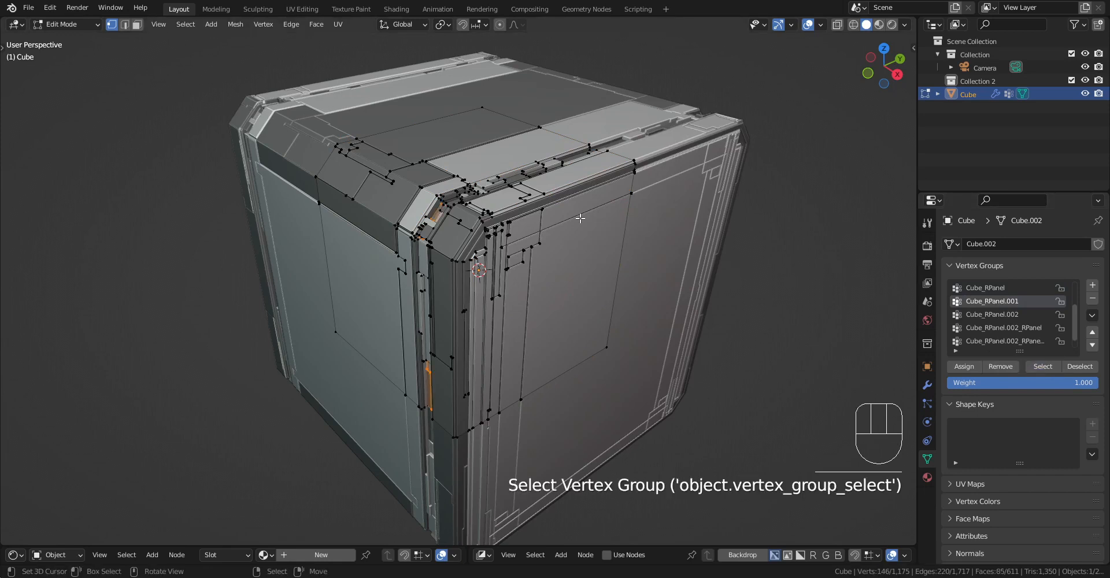
key("x")
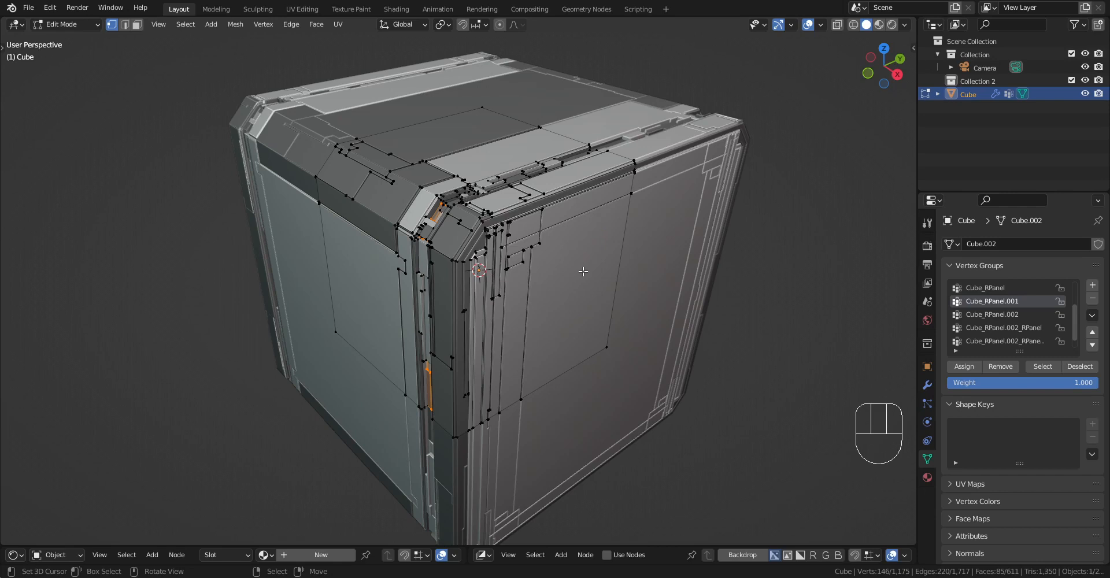
key("p")
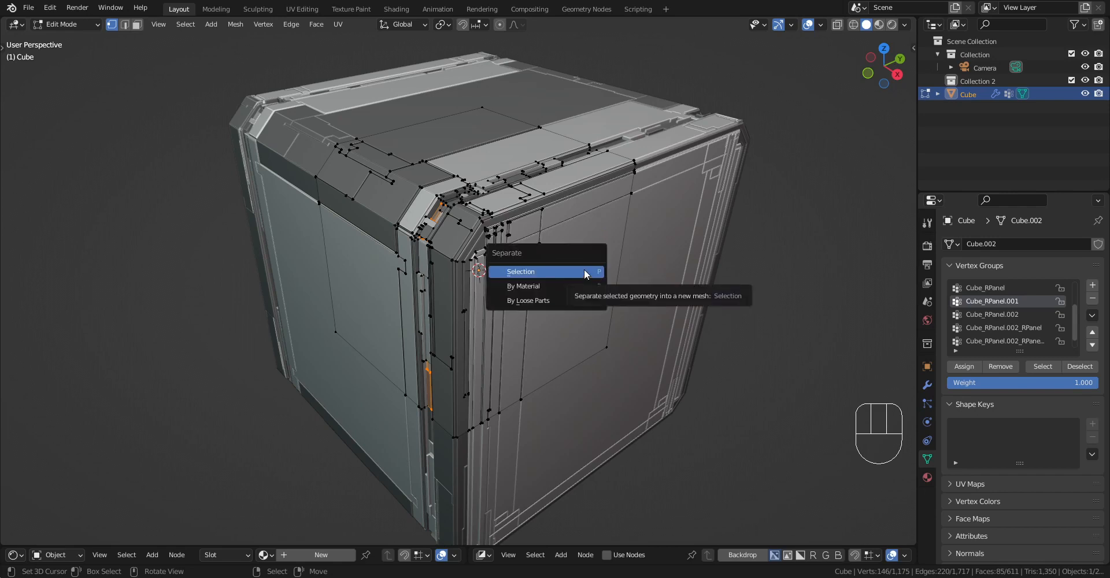
- Examine the cube's corner and side panel details up close, and return to Object Mode
scroll(468, 225, "up", 7)
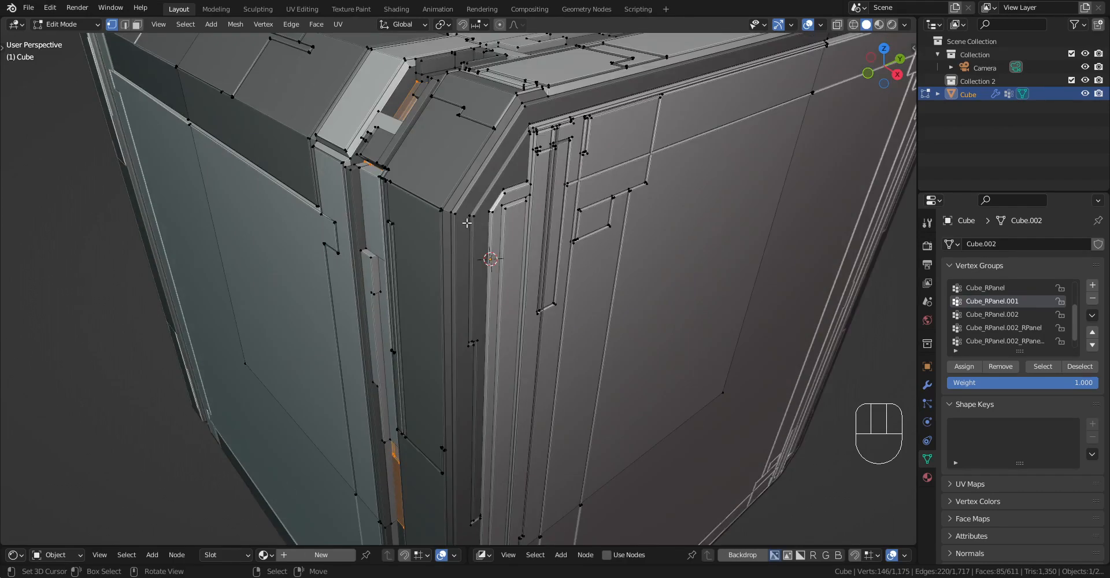
middle_click_drag(406, 218, 661, 187)
middle_click_drag(677, 228, 498, 258)
scroll(604, 278, "up", 2)
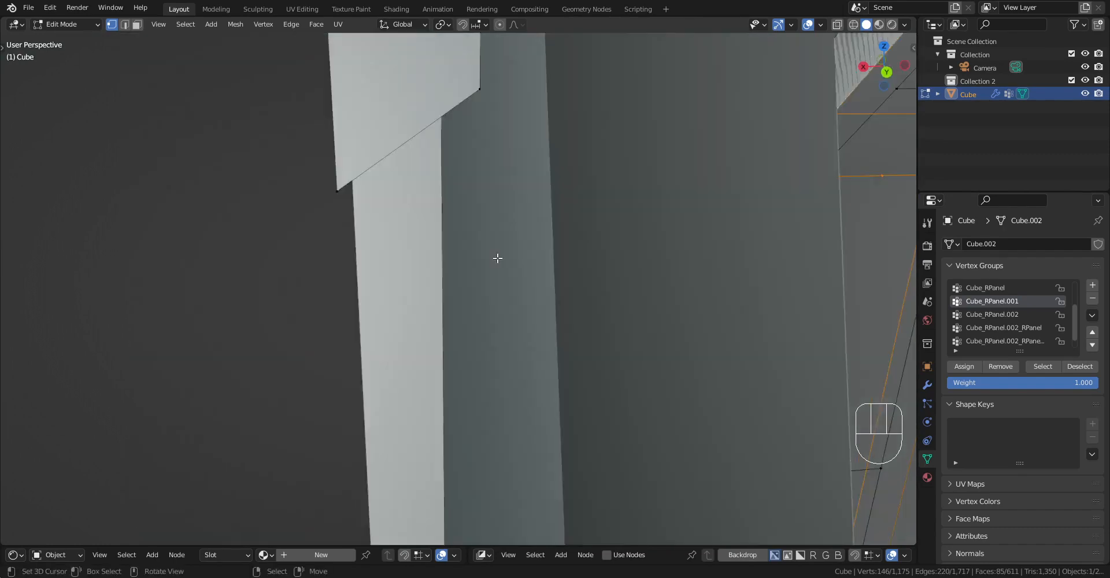
scroll(491, 248, "down", 5)
middle_click_drag(650, 262, 572, 208)
key("Tab")
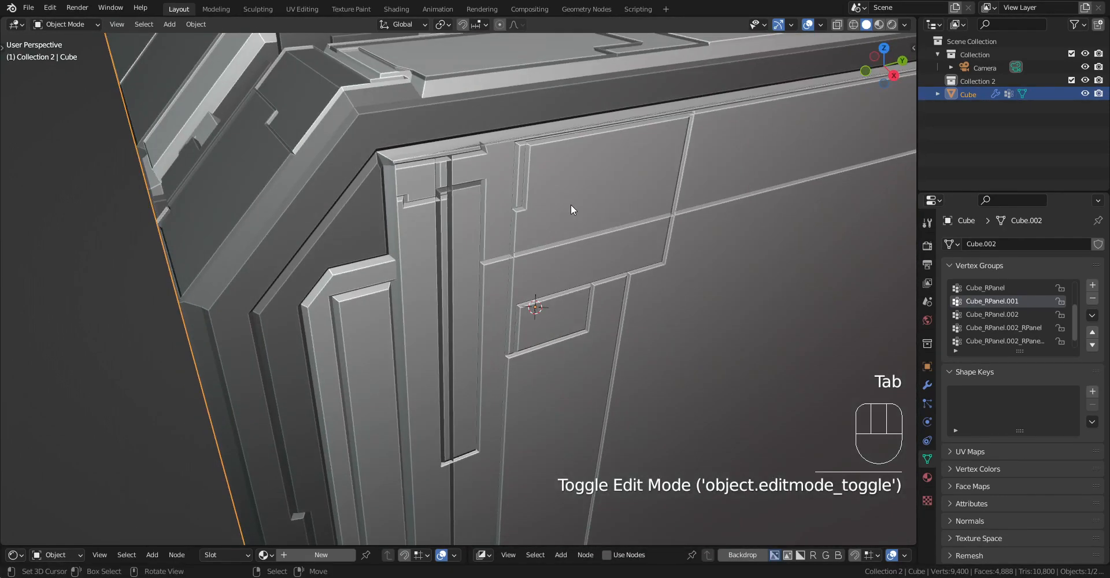
- Hide the large panel face beside the chamfered corner, using face selection in Edit Mode
key("Tab")
key("3")
right_click(576, 198)
middle_click_drag(673, 205, 622, 209, "shift")
scroll(622, 209, "up", 2)
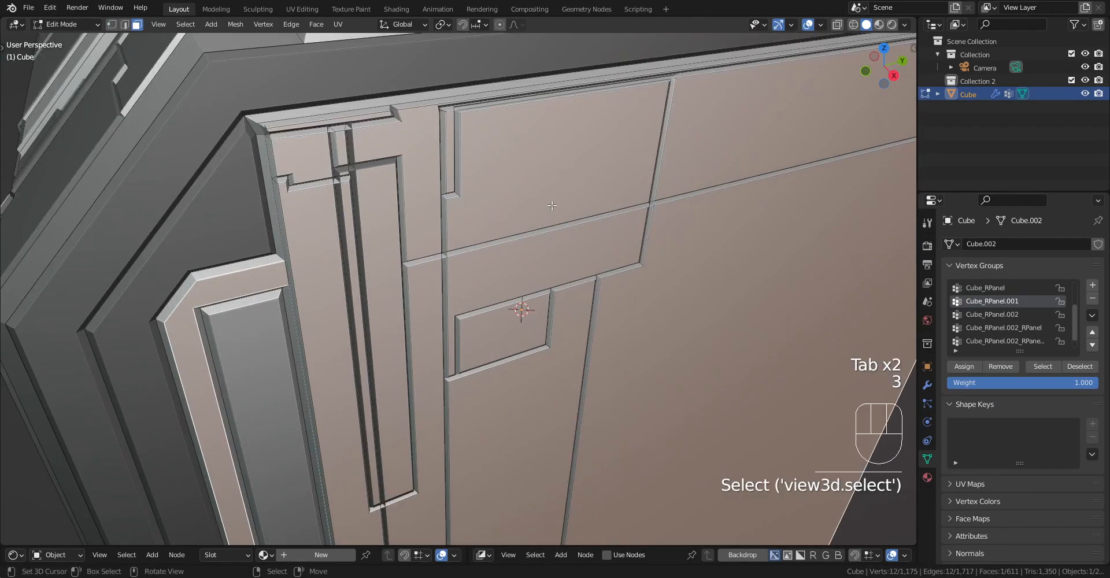
key("h")
scroll(594, 240, "down", 3)
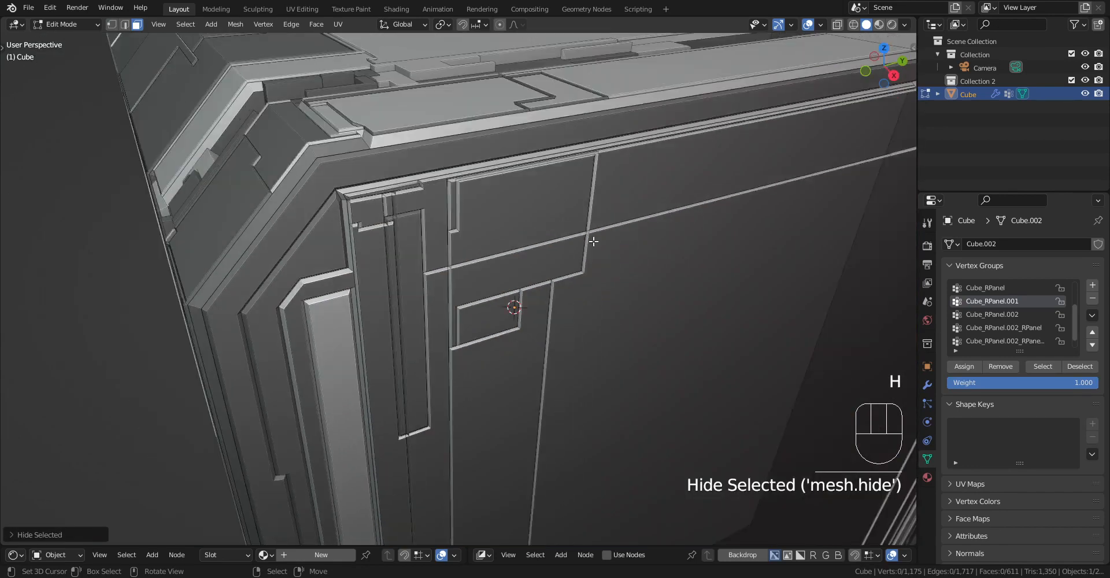
- Select the underlying side face exposed by the hidden panel, reveal all hidden geometry, and clear the selection
middle_click_drag(594, 241, 602, 258)
right_click(607, 265)
scroll(606, 265, "down", 4)
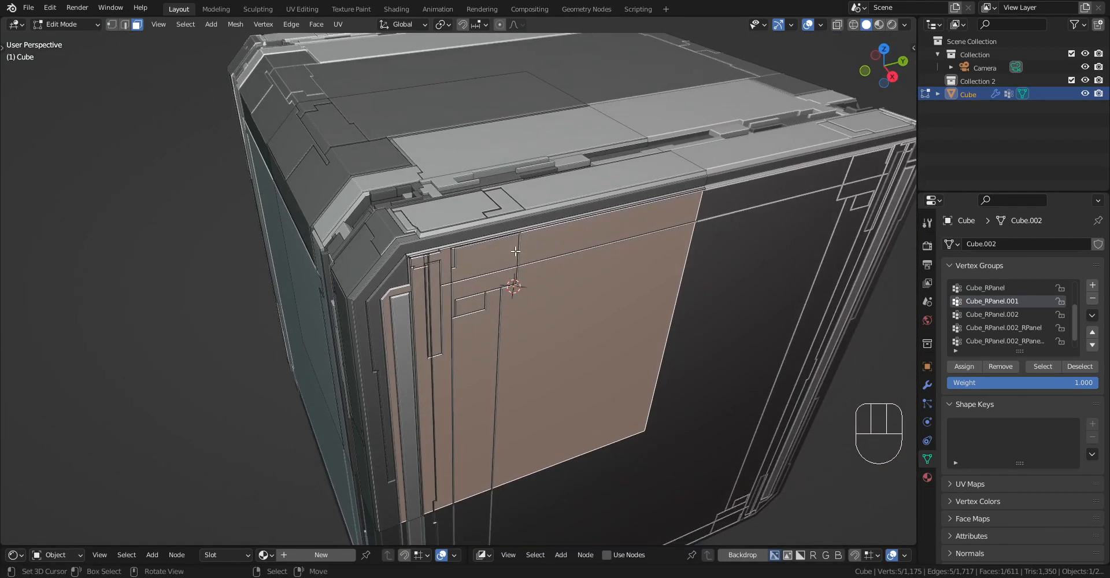
key("alt+h")
key("alt+a")
scroll(517, 252, "down", 5)
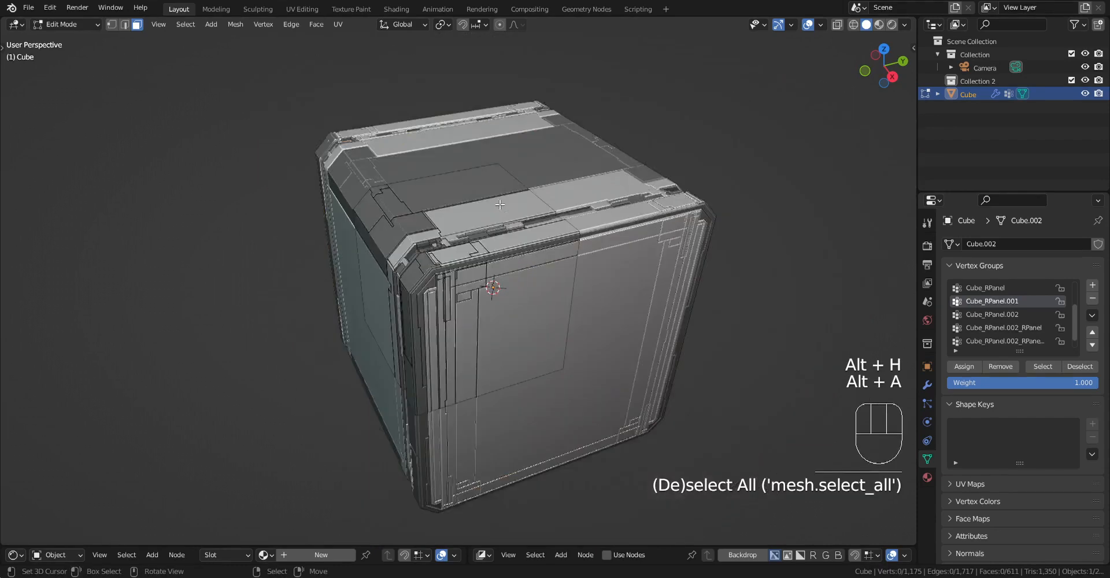
- Return to Object Mode and examine the complete mirrored cube from several angles
key("Tab")
mouse_move(517, 252)
middle_mouse_down()
mouse_move(543, 243)
mouse_move(535, 252)
middle_mouse_up()
middle_click_drag(535, 260, 574, 247, "shift")
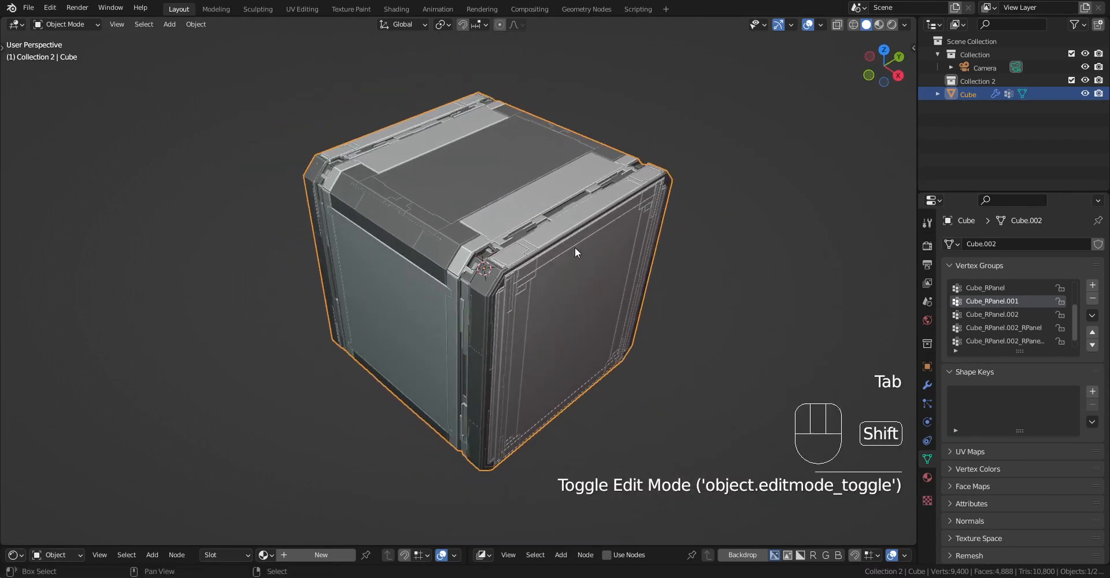
scroll(574, 247, "up", 1)
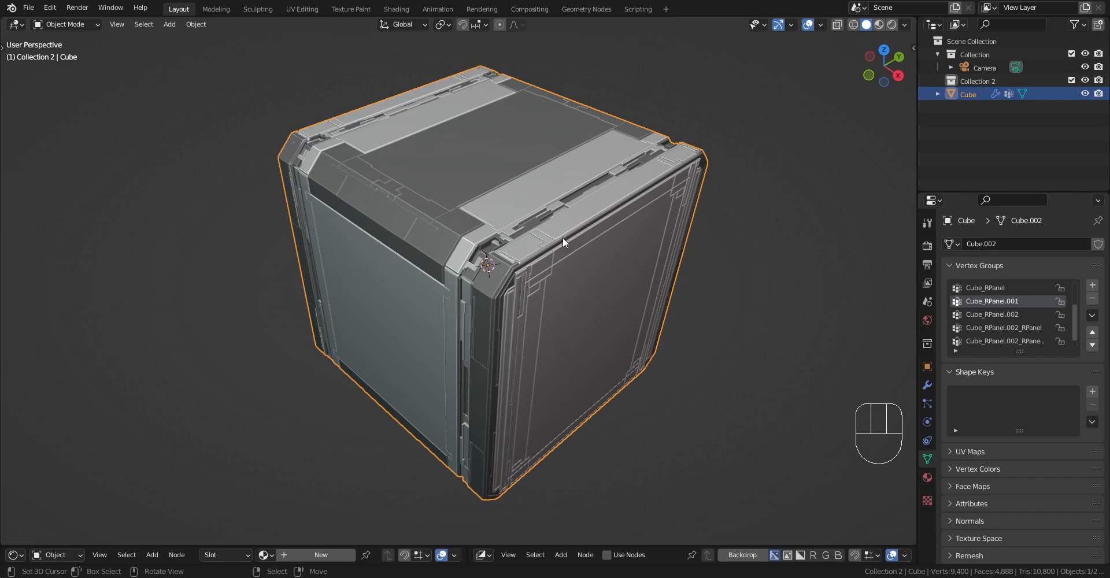
middle_click_drag(584, 347, 579, 379)
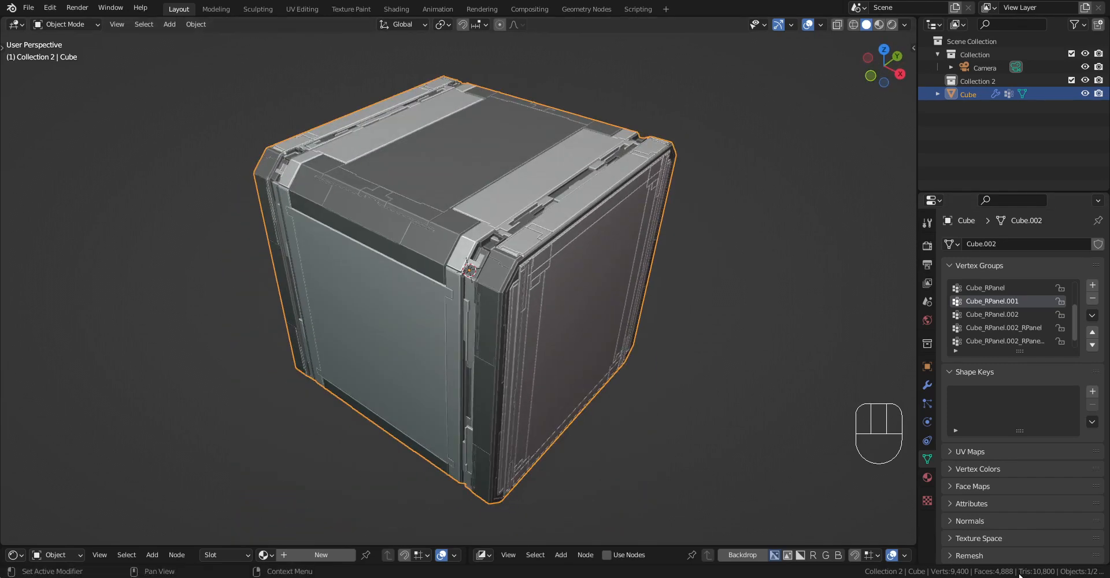
left_click(513, 262)
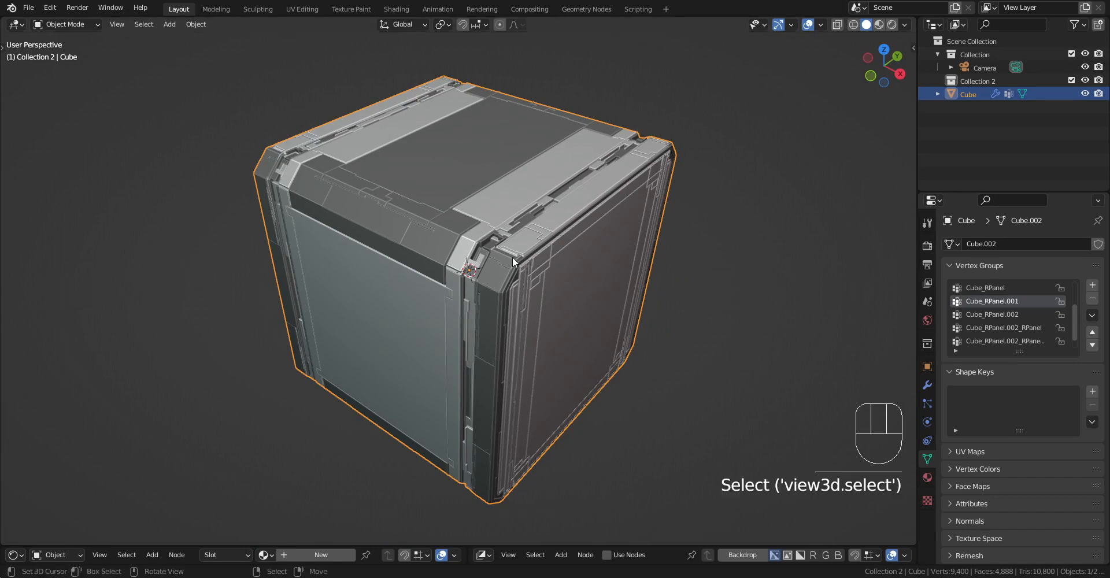
middle_click_drag(513, 261, 821, 289)
- Add an Array modifier to the cube and set its count to 500
left_click(928, 384)
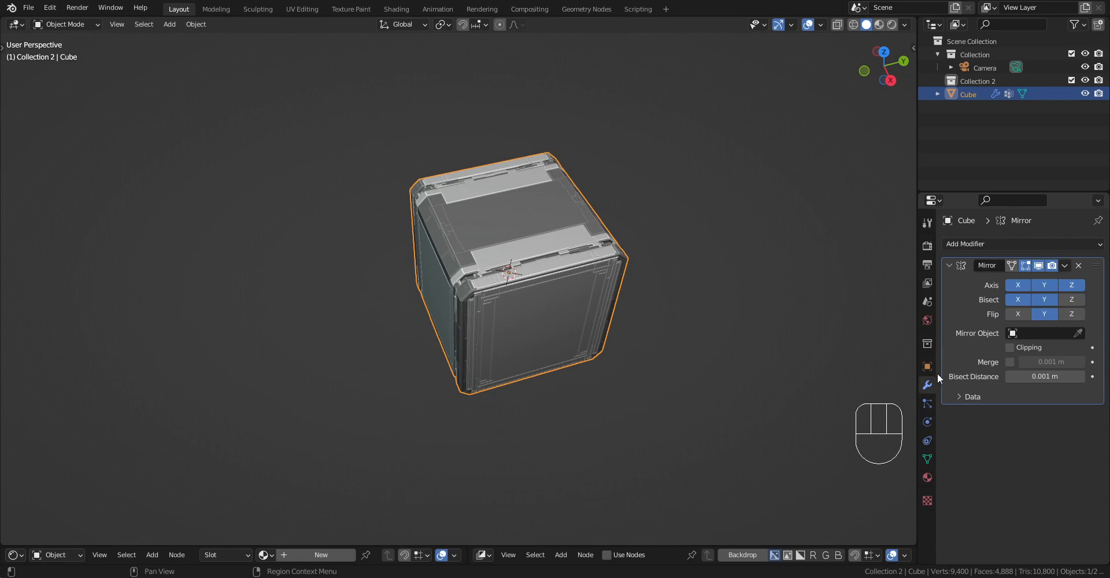
left_click(996, 241)
left_click(786, 283)
scroll(688, 366, "down", 3)
middle_click_drag(688, 366, 751, 375)
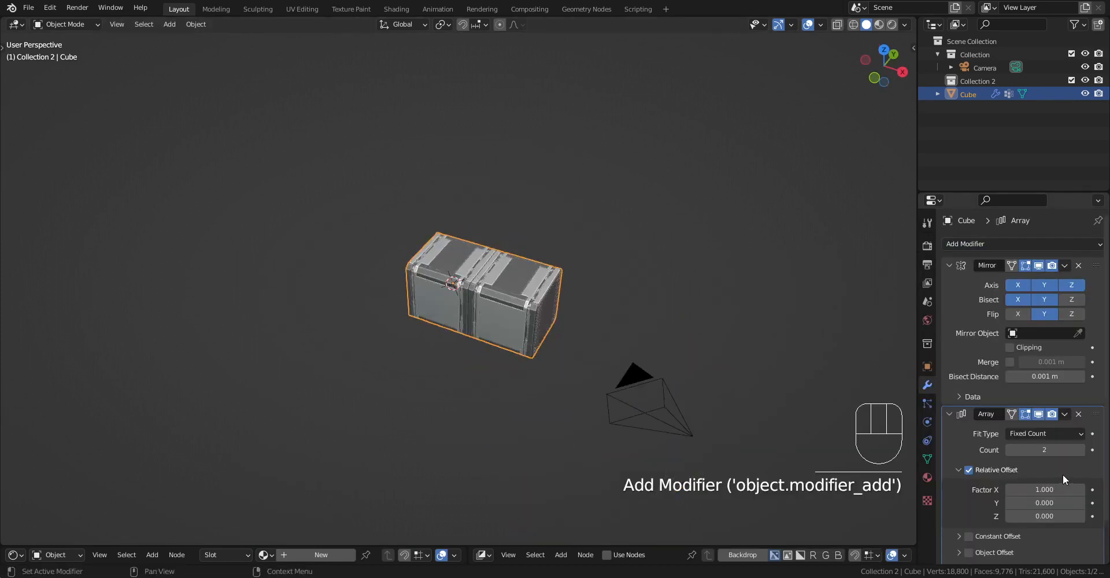
left_click(1062, 450)
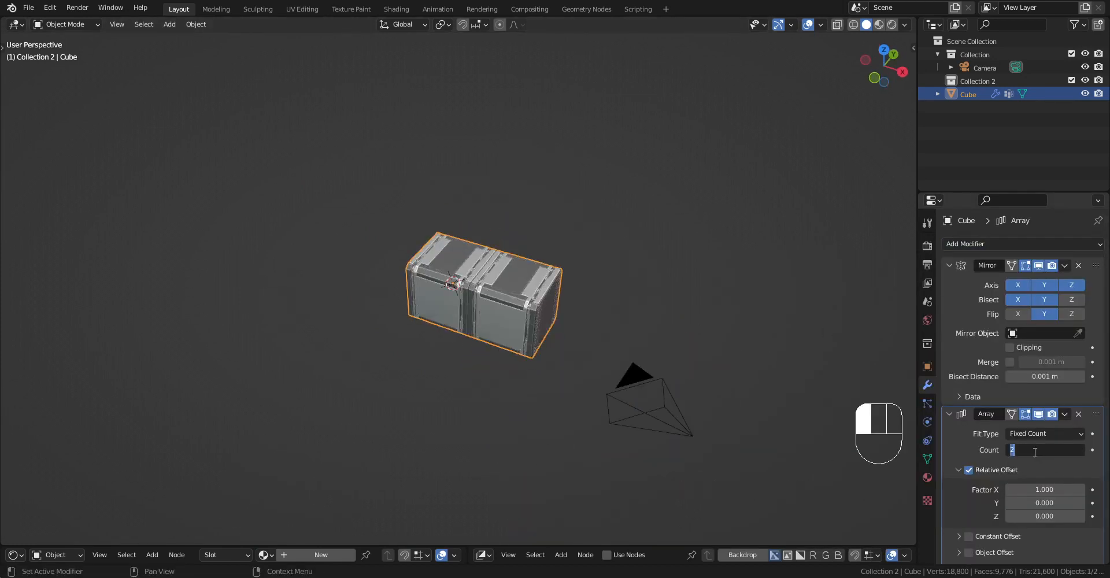
type("500")
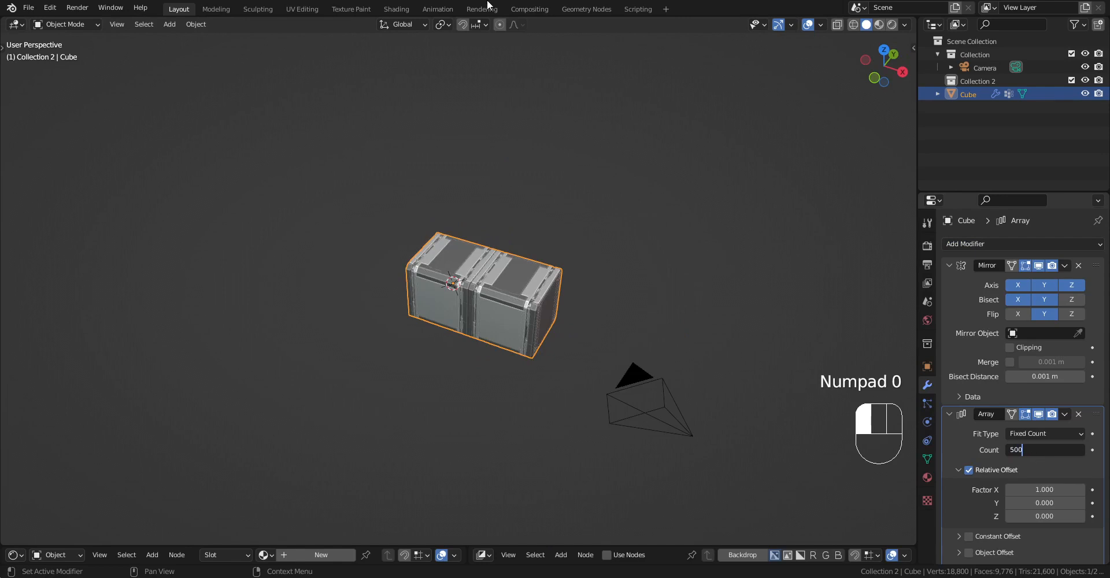
key("Return")
- Examine the long row of arrayed cubes and remove the Array modifier
middle_click_drag(550, 266, 703, 237)
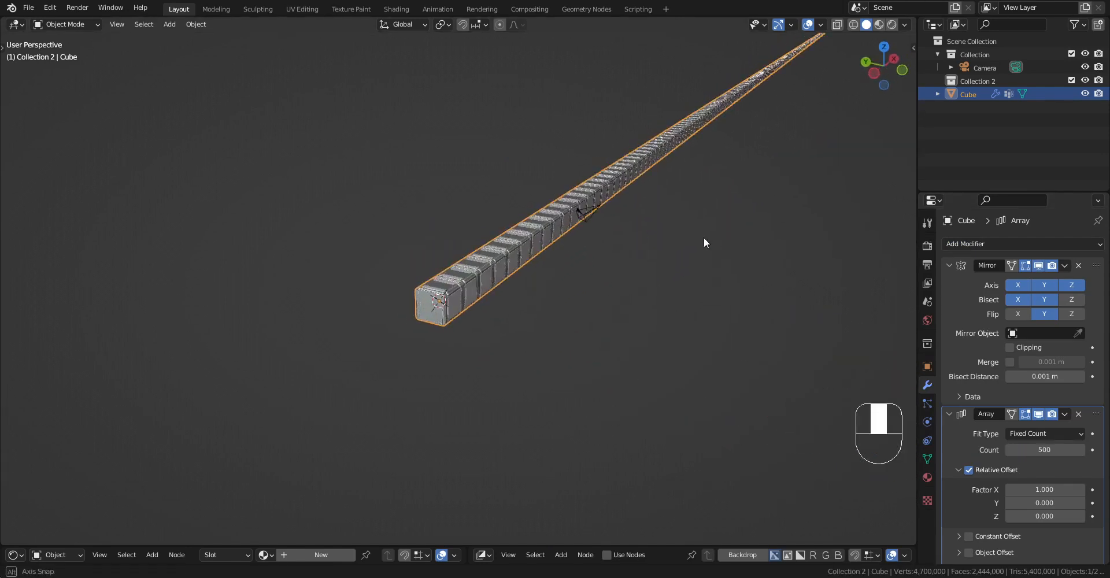
middle_click_drag(821, 165, 705, 258, "shift")
scroll(594, 281, "up", 5)
scroll(594, 281, "up", 2)
middle_click_drag(517, 300, 522, 294)
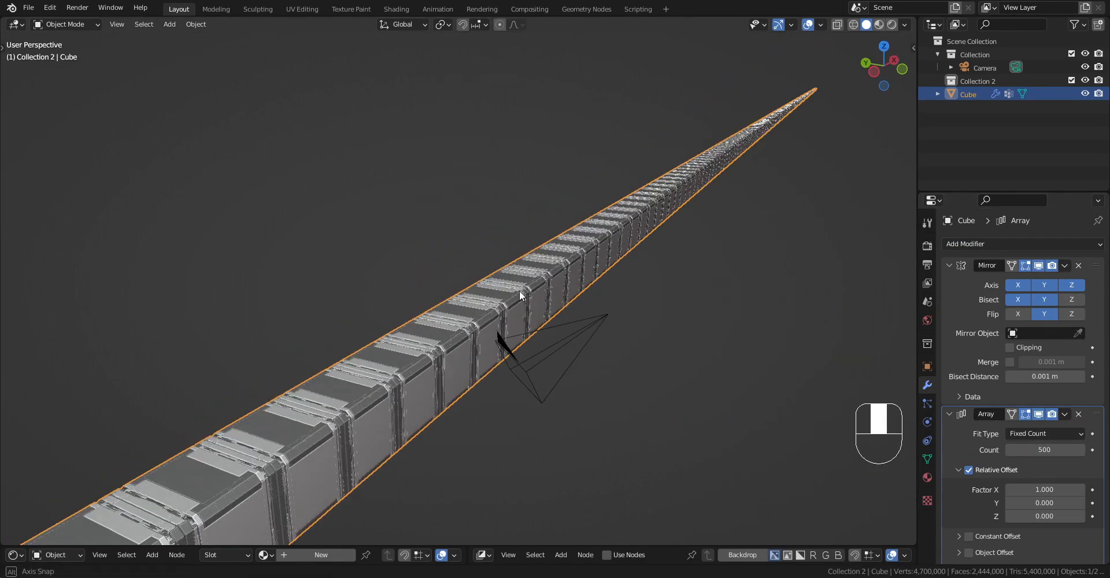
left_click(1077, 413)
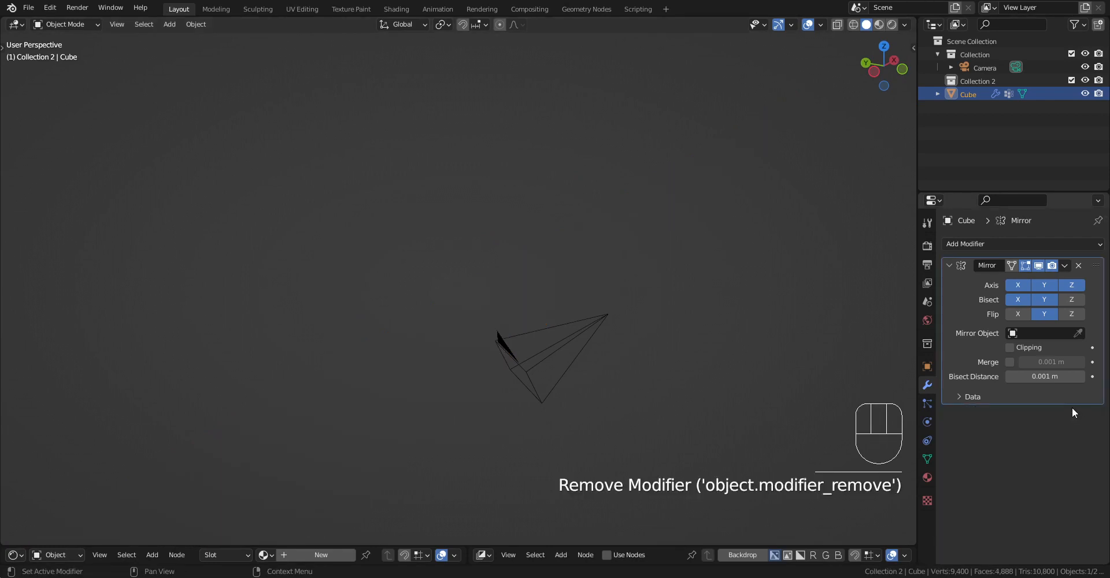
- Restore the removed Array modifier and reduce the cube's array count to 200
scroll(535, 317, "down", 6)
middle_click_drag(786, 333, 808, 262, "shift")
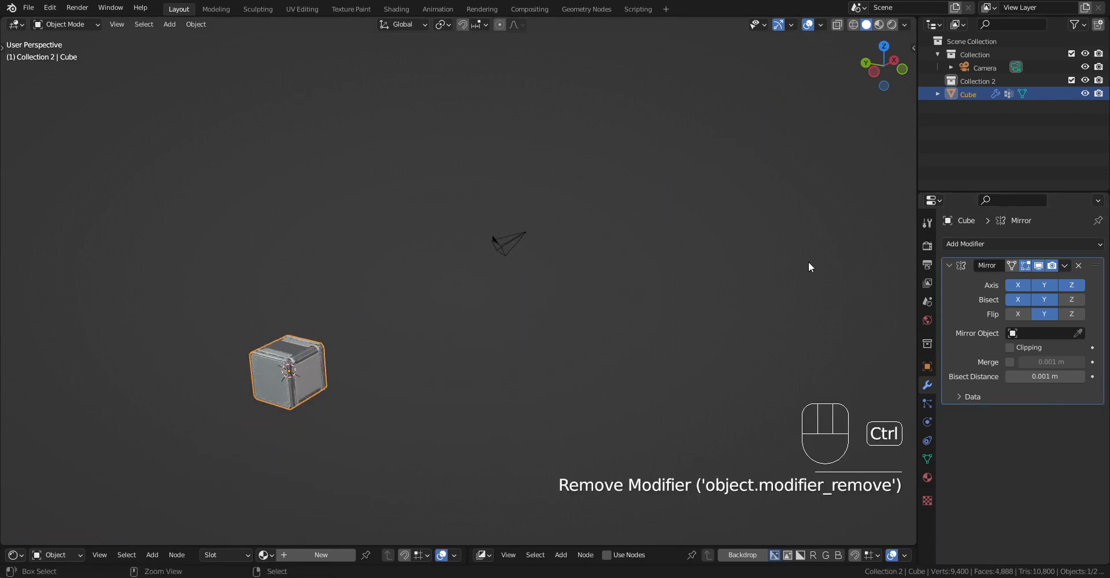
key("ctrl+z")
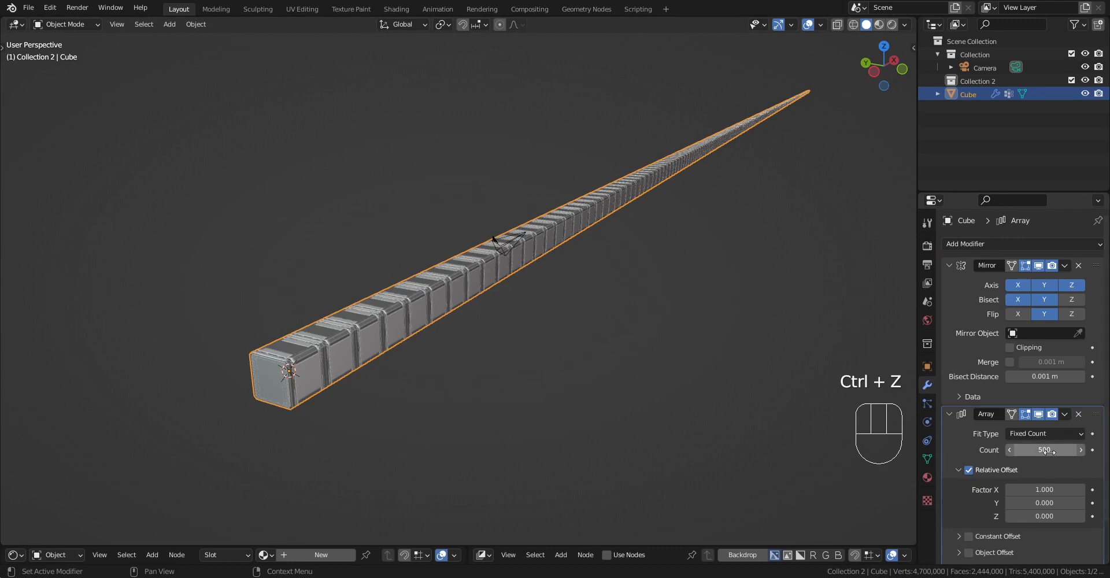
left_click(1033, 448)
type("200")
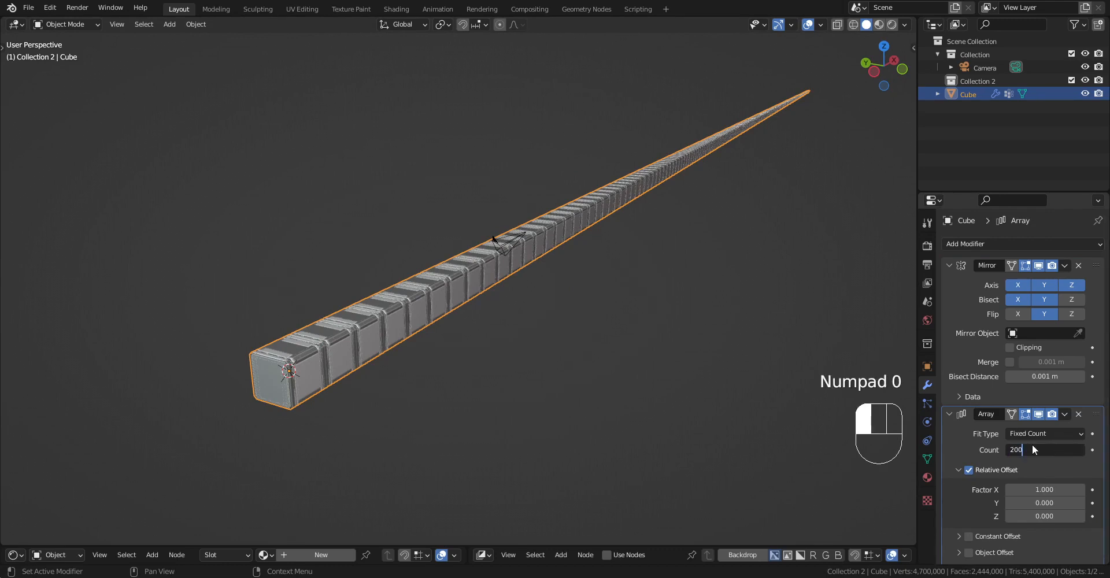
key("Return")
- Set the array count to 100, examine the shorter row, and remove the Array modifier
left_click(1032, 445)
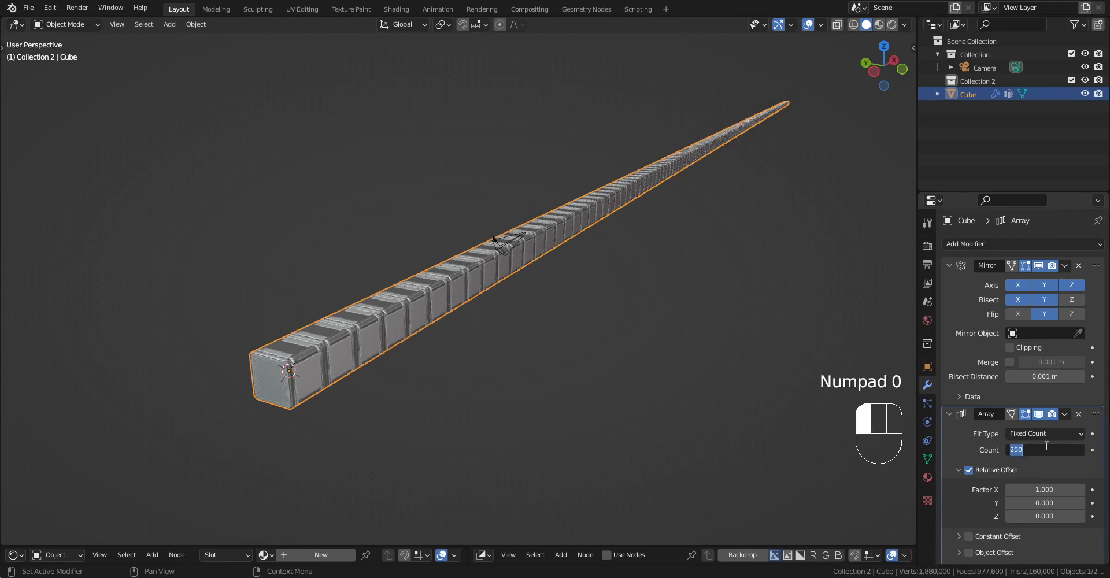
type("100")
key("Return")
mouse_move(778, 332)
middle_mouse_down()
mouse_move(728, 330)
mouse_move(757, 300)
mouse_move(784, 315)
middle_mouse_up()
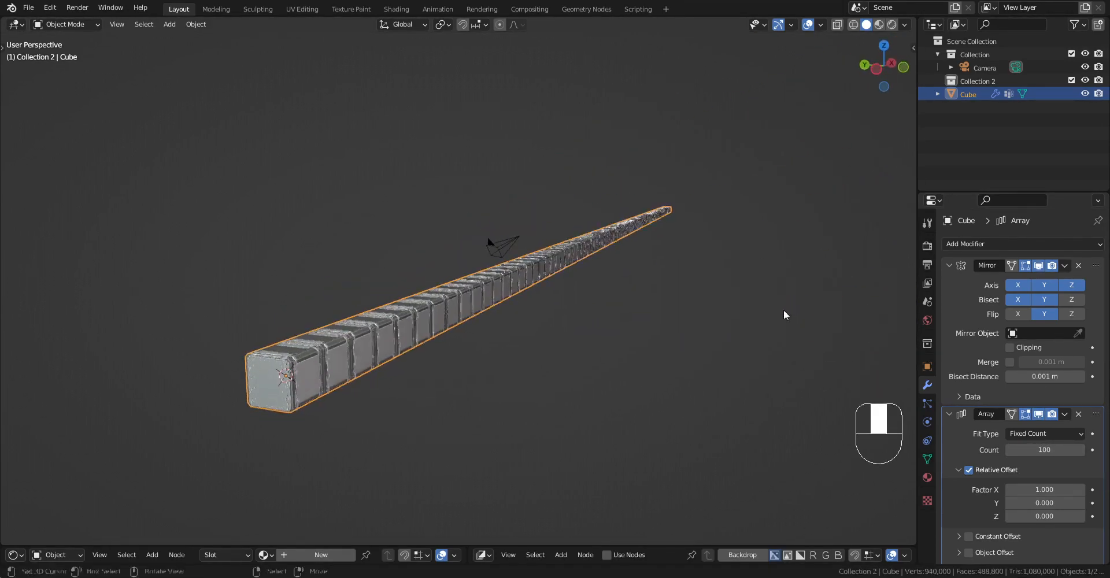
left_click(1078, 414)
- Maximize the 3D viewport and examine the single detailed cube up close
middle_click_drag(578, 335, 477, 357)
scroll(381, 355, "up", 2)
middle_click_drag(373, 355, 519, 354, "shift")
scroll(518, 359, "up", 4)
key("ctrl+space")
scroll(462, 374, "up", 3)
middle_click_drag(419, 360, 541, 338)
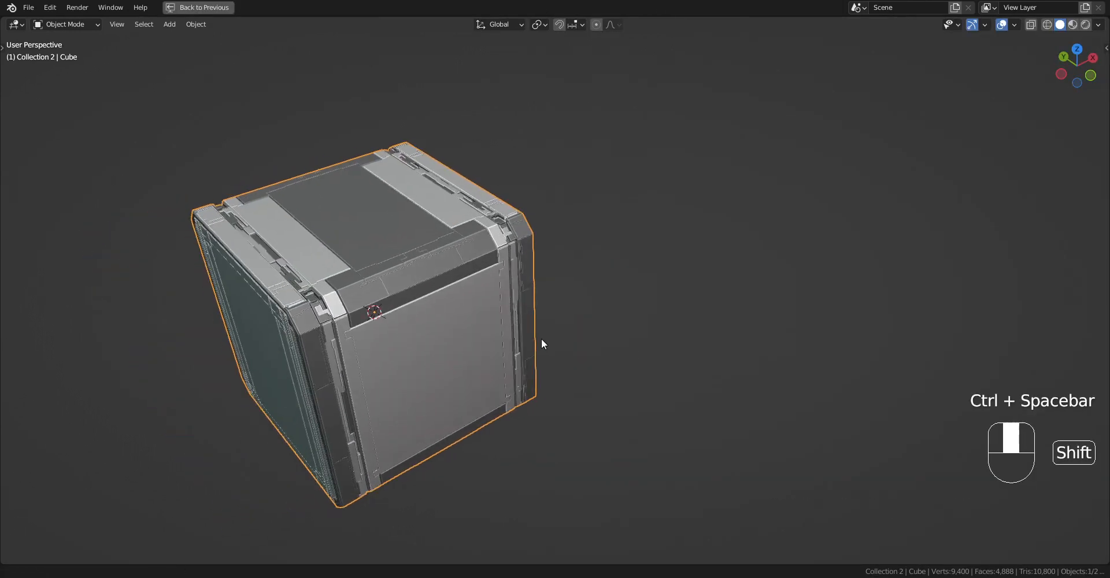
key("Tab")
key("Tab")
- Add a new plain cube in the empty space beside the detailed cube
scroll(500, 341, "down", 4)
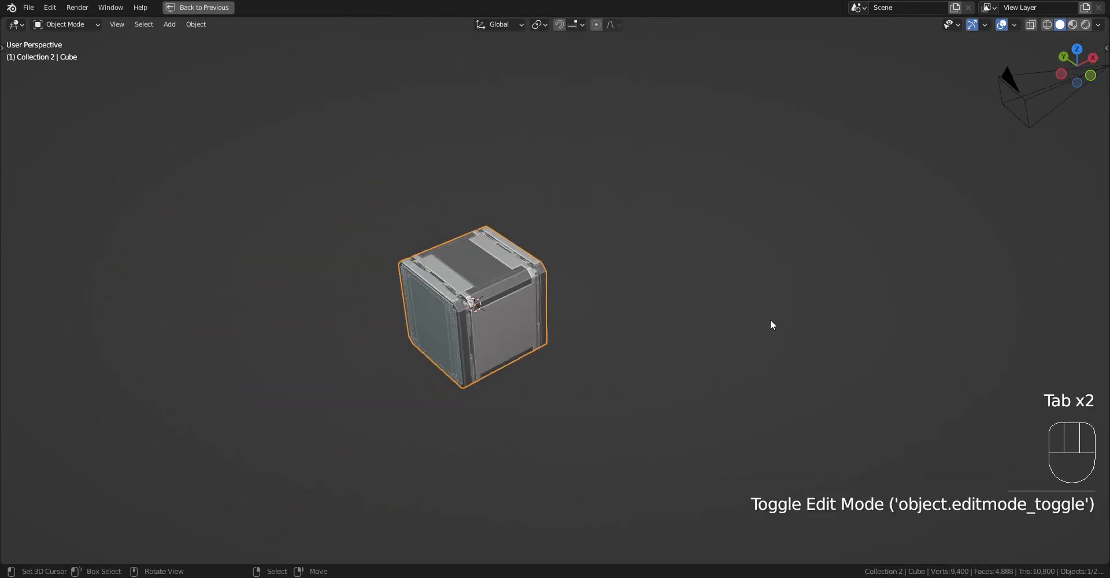
middle_click_drag(773, 325, 543, 365, "shift")
key("shift+a")
mouse_move(592, 255)
left_click(636, 268)
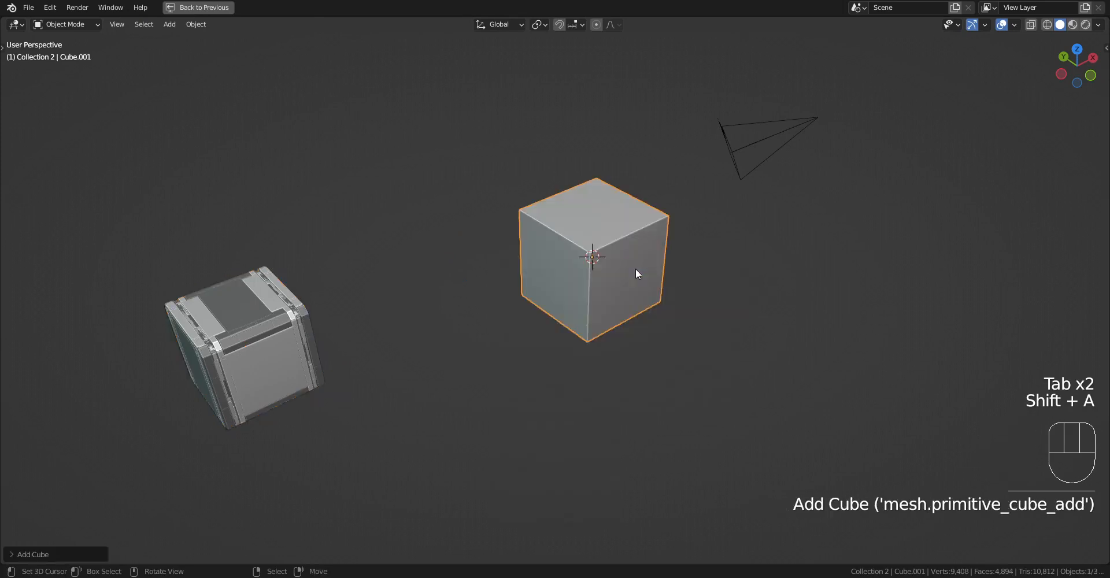
- Enter Edit Mode on the new cube and scale it down along Z into a flat slab
key("Tab")
key("s")
key("z")
left_click(686, 280)
scroll(665, 289, "up", 2)
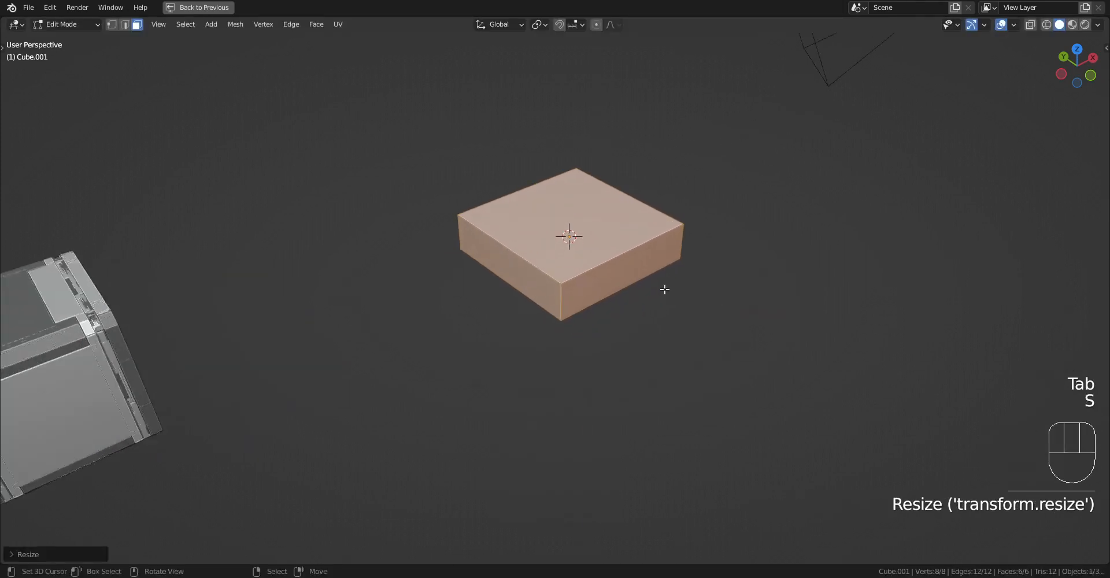
scroll(665, 289, "up", 1)
key("alt+a")
right_click(630, 254, "ctrl+alt+shift")
key("alt+a")
right_click(629, 253, "ctrl+alt+shift")
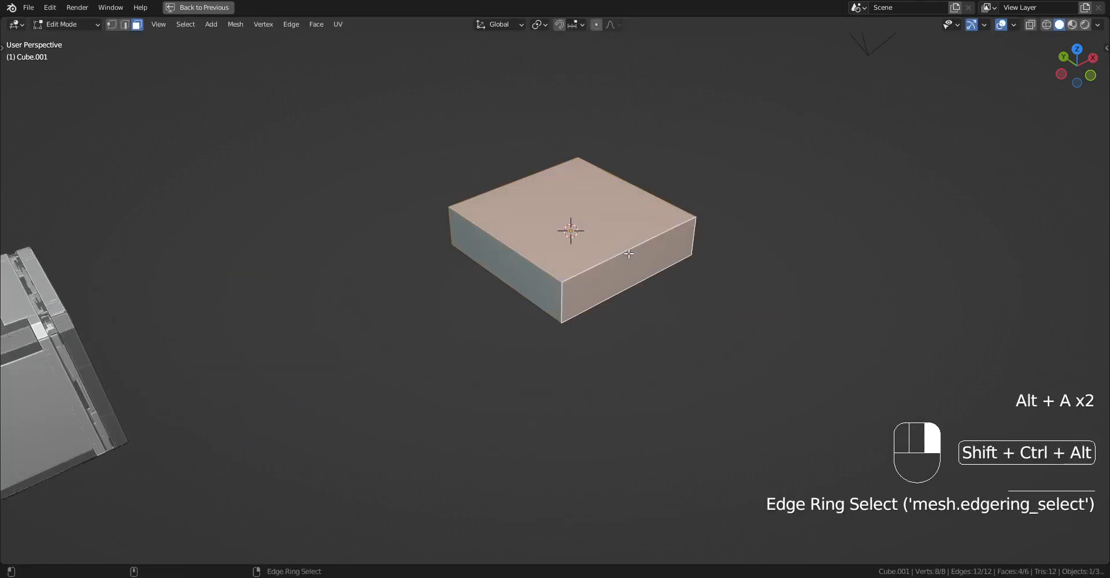
key("alt+a")
right_click(627, 254, "ctrl+alt+shift")
- In edge selection mode, select the ring of parallel lengthwise edges on the slab and bevel them into wide chamfers
key("2")
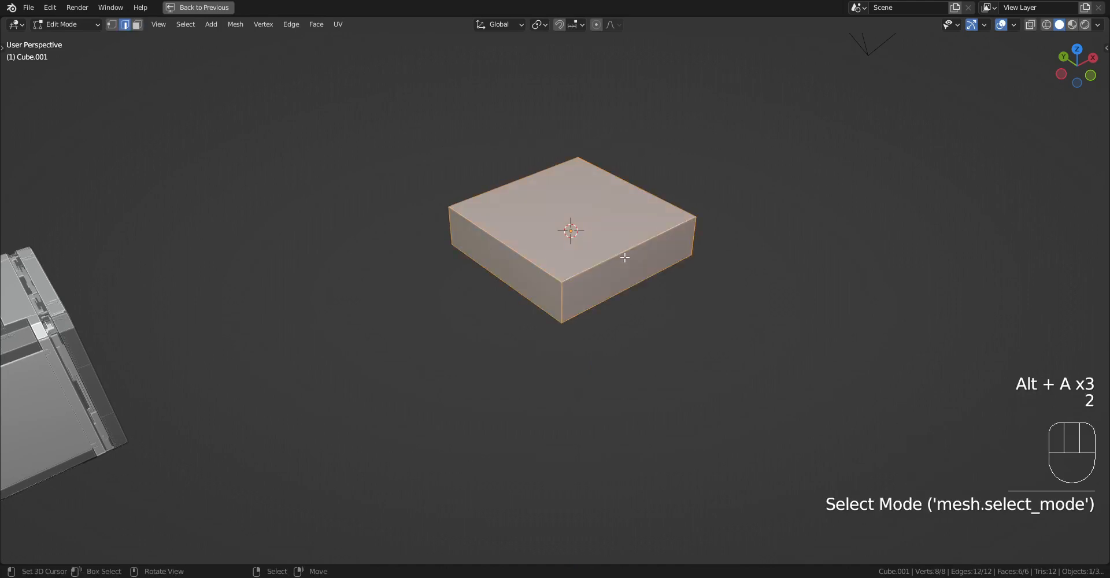
key("alt+a")
right_click(621, 253, "ctrl+alt+shift")
middle_click_drag(682, 260, 619, 323)
key("ctrl+b")
left_click(688, 312)
- Select the slab's two opposite octagonal end faces, inset them twice, and push the inner faces inward as recesses
middle_click_drag(1029, 424, 700, 357, "shift")
middle_click(700, 357, "alt")
middle_click_drag(829, 409, 550, 426)
key("3")
left_click(714, 336)
left_click(596, 425, "shift")
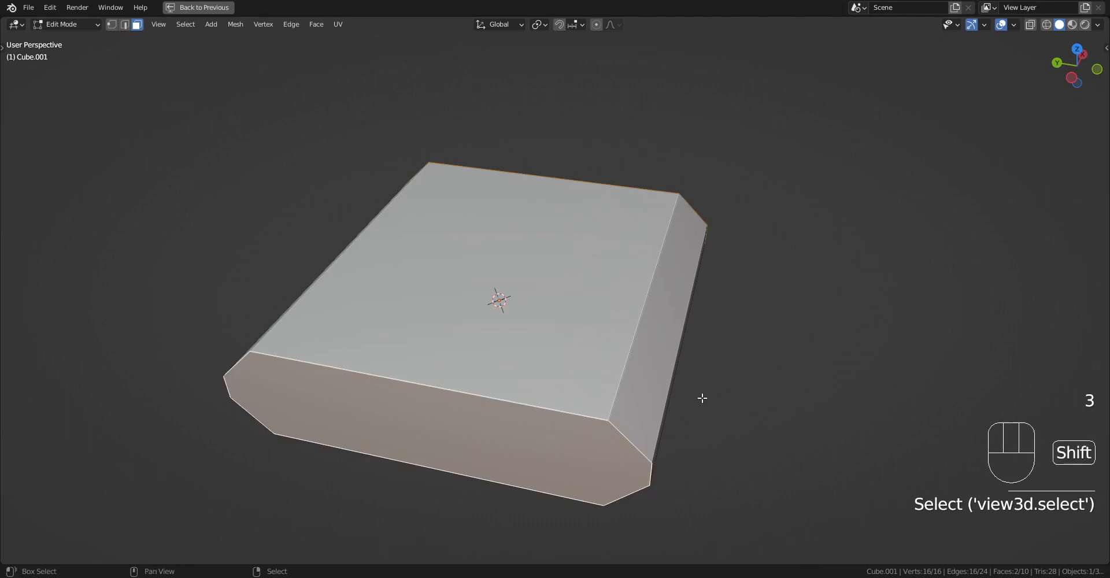
middle_click_drag(702, 399, 711, 352, "shift")
key("i")
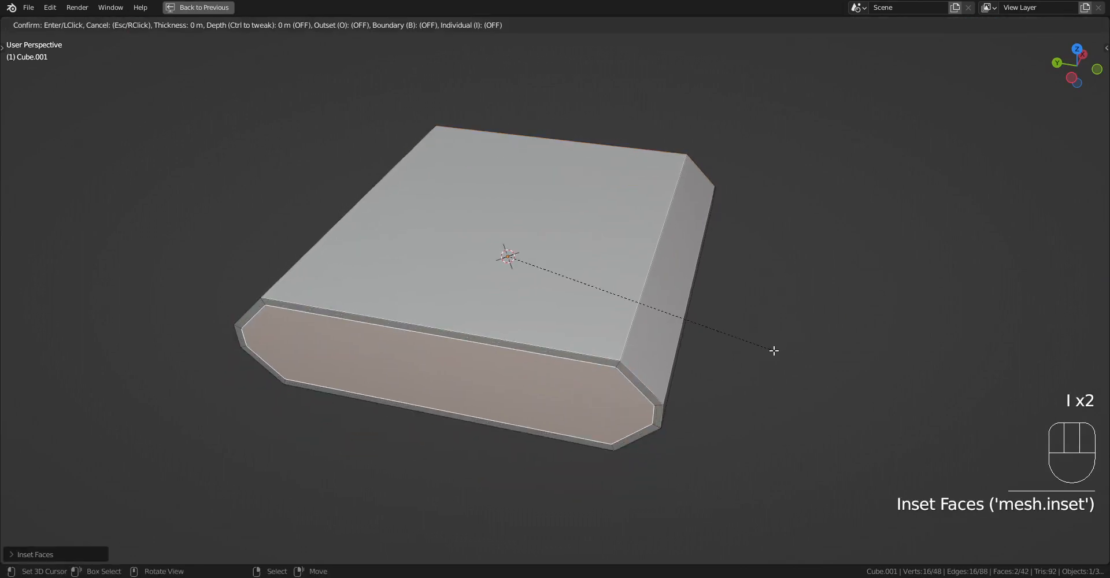
key("ctrl")
left_click(767, 348)
- Slice the recessed end faces into quads with Random Flow's Quad Slice, using the Tangent direction
key("shift+q")
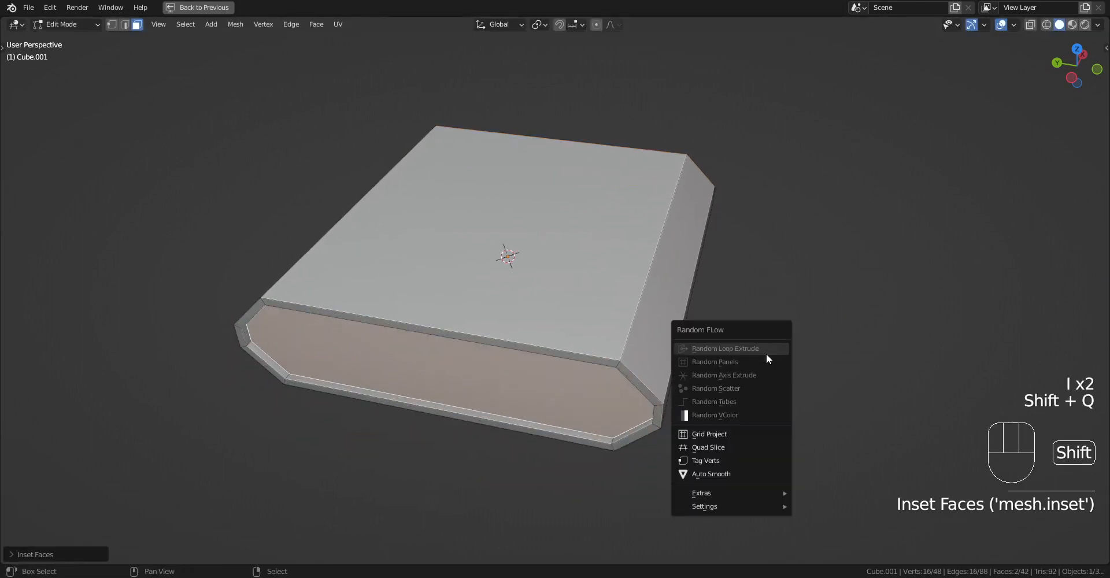
left_click(750, 442)
left_click(834, 440)
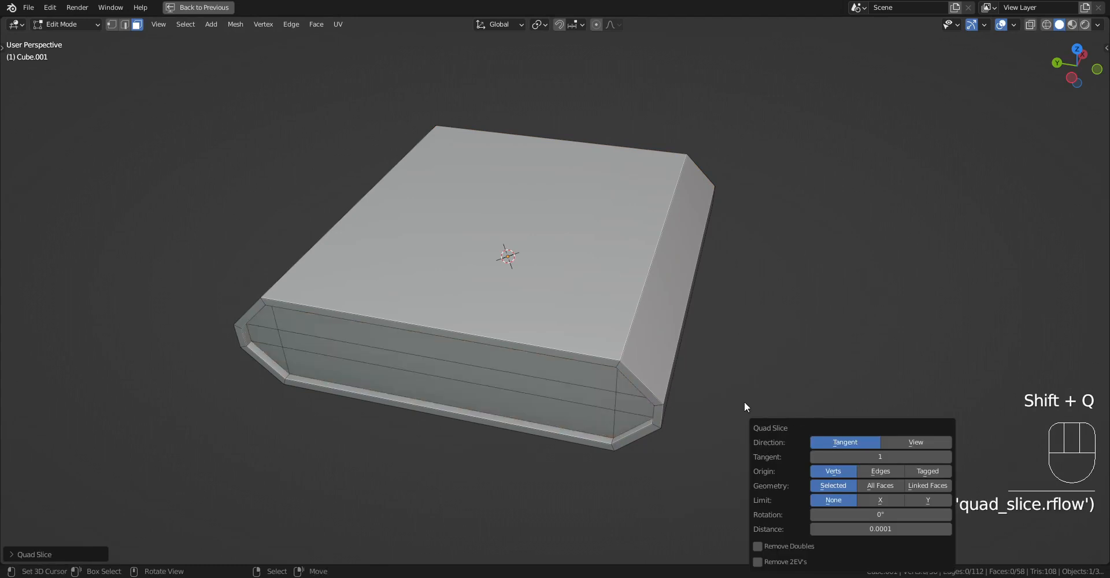
scroll(728, 347, "down", 2)
middle_click_drag(723, 318, 532, 324)
- Return to Object Mode and mirror the slab across X, Y and Z with Random Flow's Auto Mirror
key("Tab")
key("shift+q")
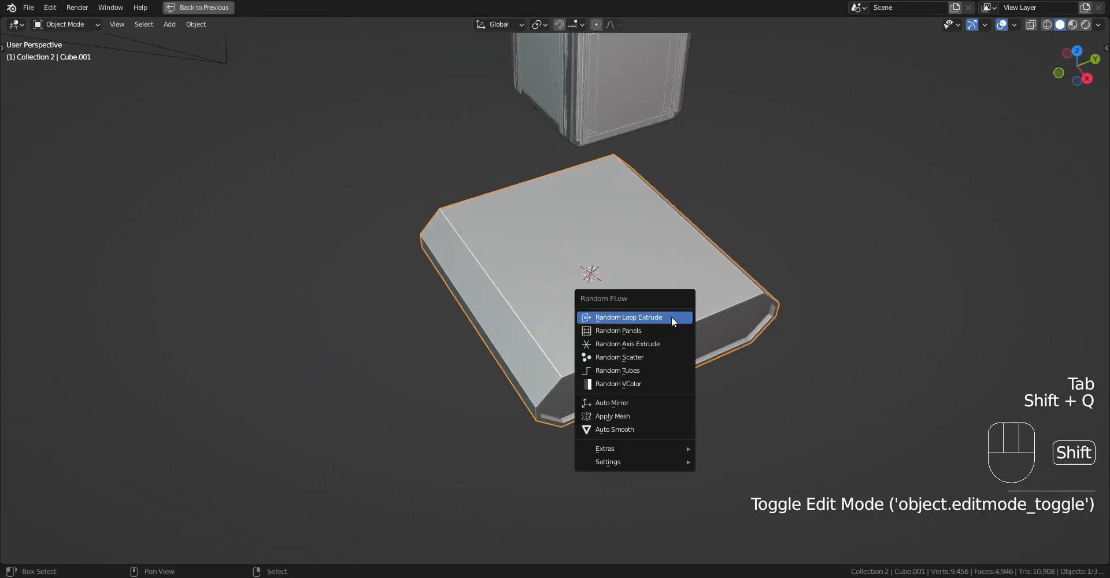
left_click(651, 406)
key("x")
key("y")
key("z")
key("space")
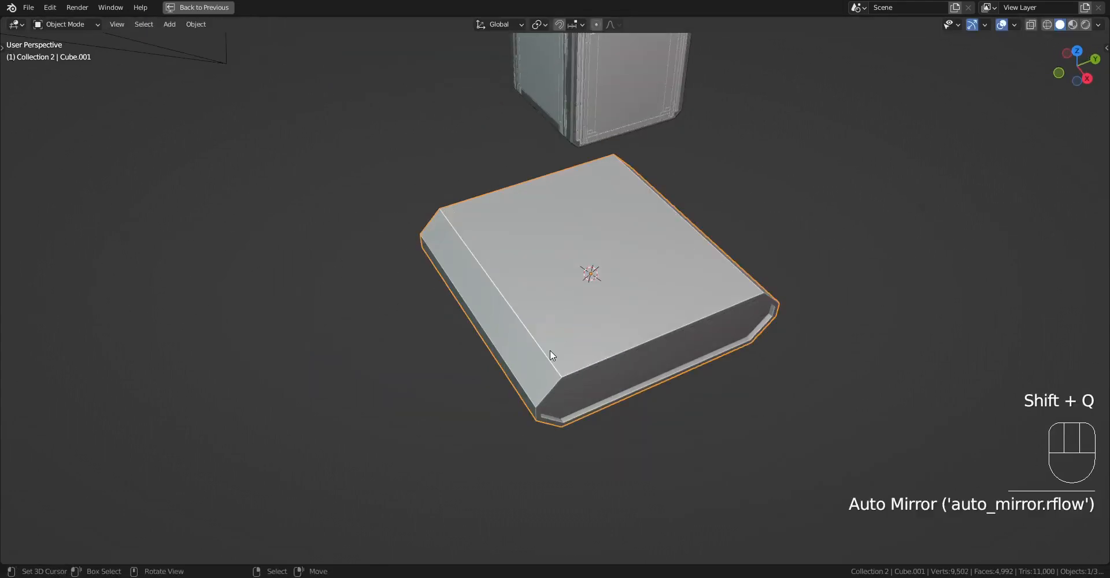
- In Edit Mode, add a loop cut around the slab's mirrored section and slide it close to the recessed end
key("Tab")
middle_click_drag(549, 350, 567, 371)
scroll(603, 352, "up", 1)
scroll(602, 353, "up", 1)
key("ctrl+r")
left_click(569, 370)
left_click(609, 390)
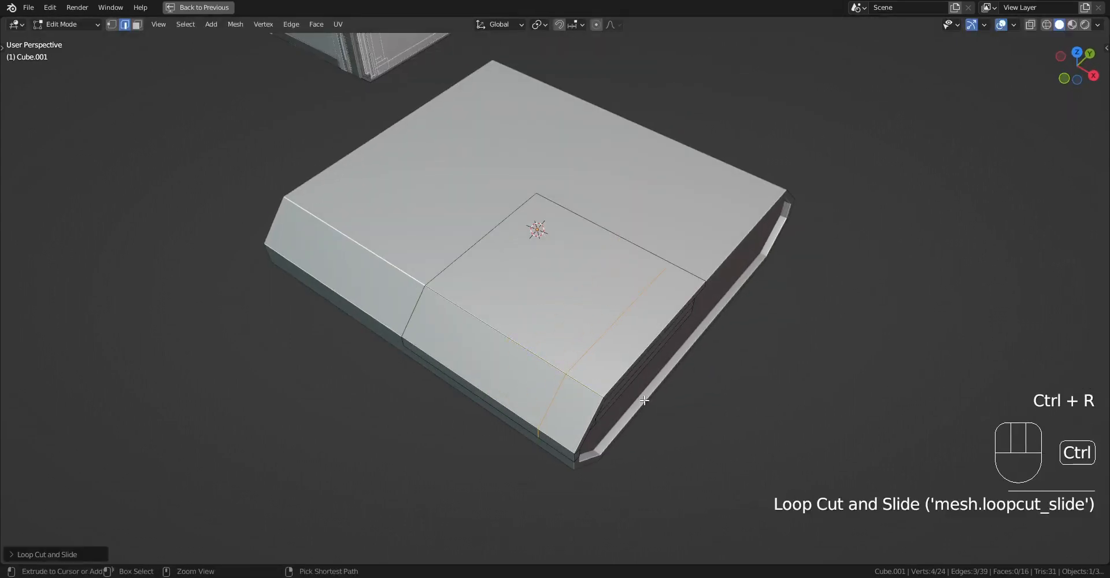
- Bevel the new edge loop into a narrow strip of faces and recess the strip inward as a groove
key("ctrl+b")
left_click(657, 402)
key("i")
key("ctrl")
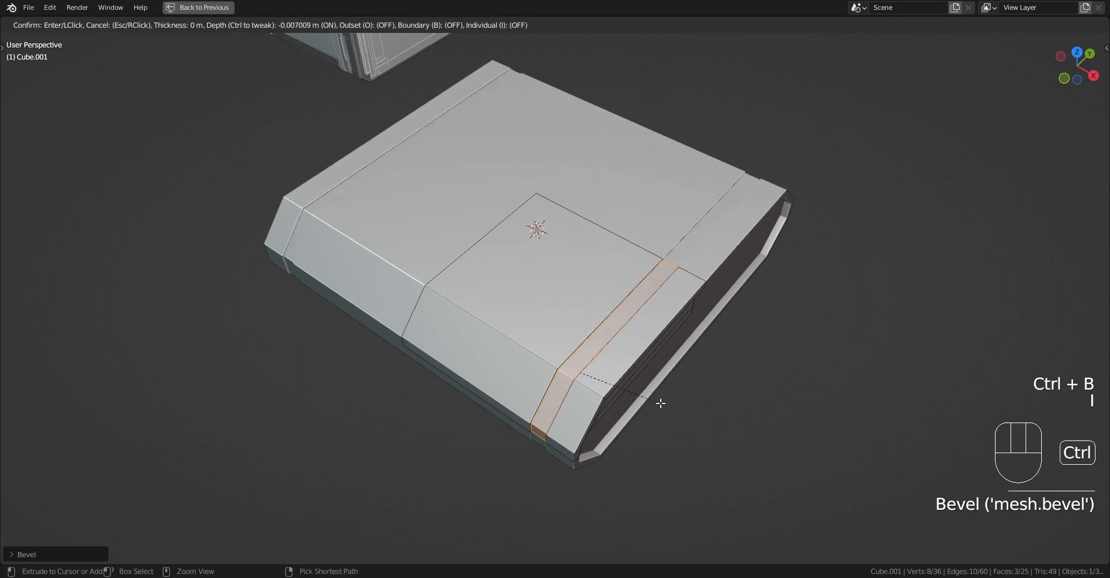
left_click(644, 390)
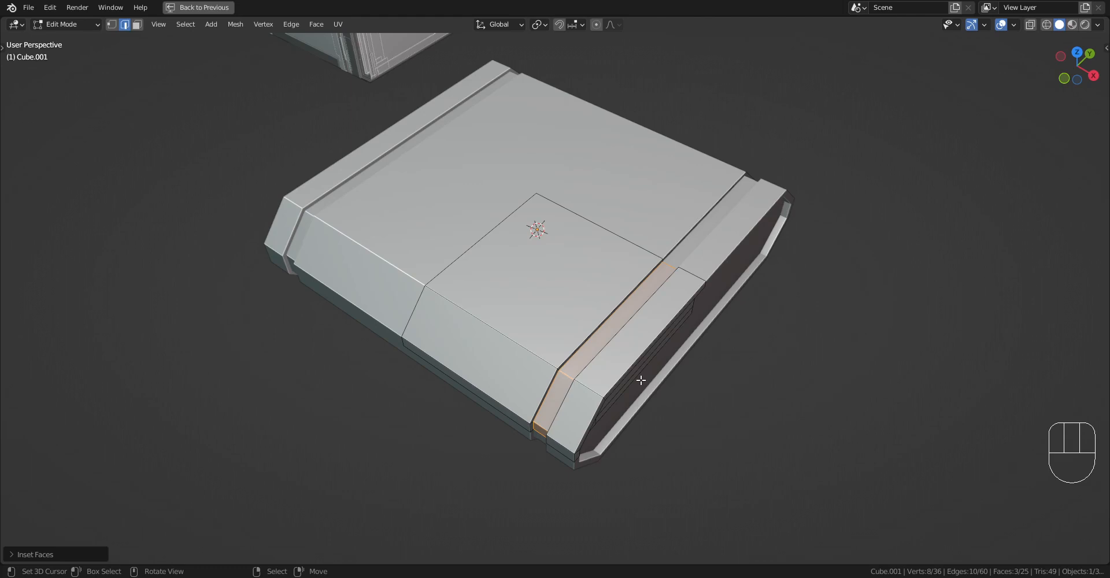
- Return to Object Mode and run Random Loop Extrude on the slab's groove with loops 1 and 2 enabled
scroll(642, 379, "up", 2)
middle_click_drag(642, 377, 682, 341)
scroll(694, 346, "down", 1)
middle_click_drag(734, 352, 662, 345, "shift")
key("Tab")
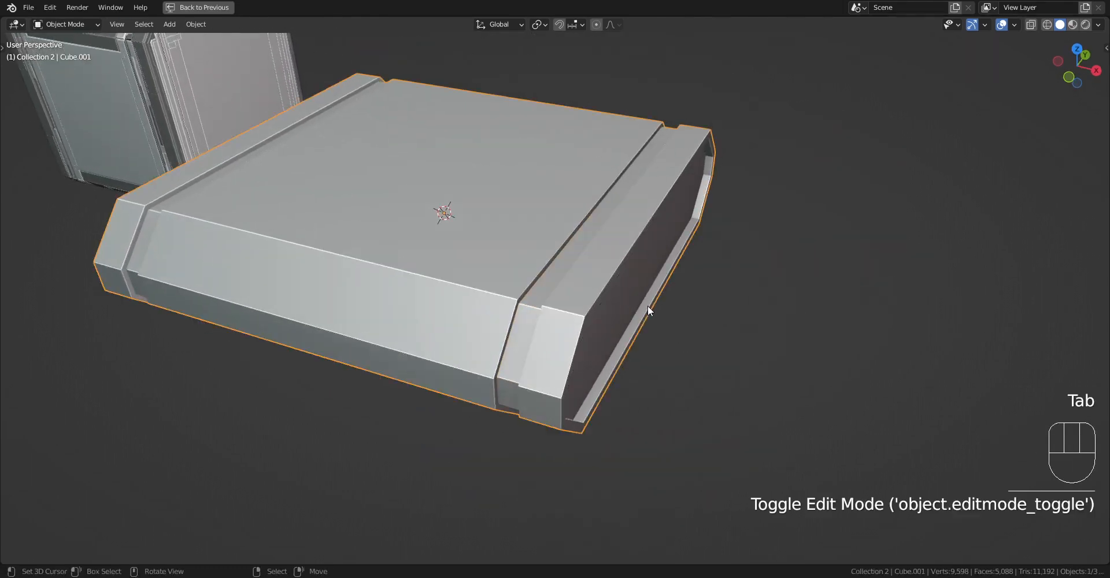
middle_click_drag(678, 292, 692, 315)
key("shift+q")
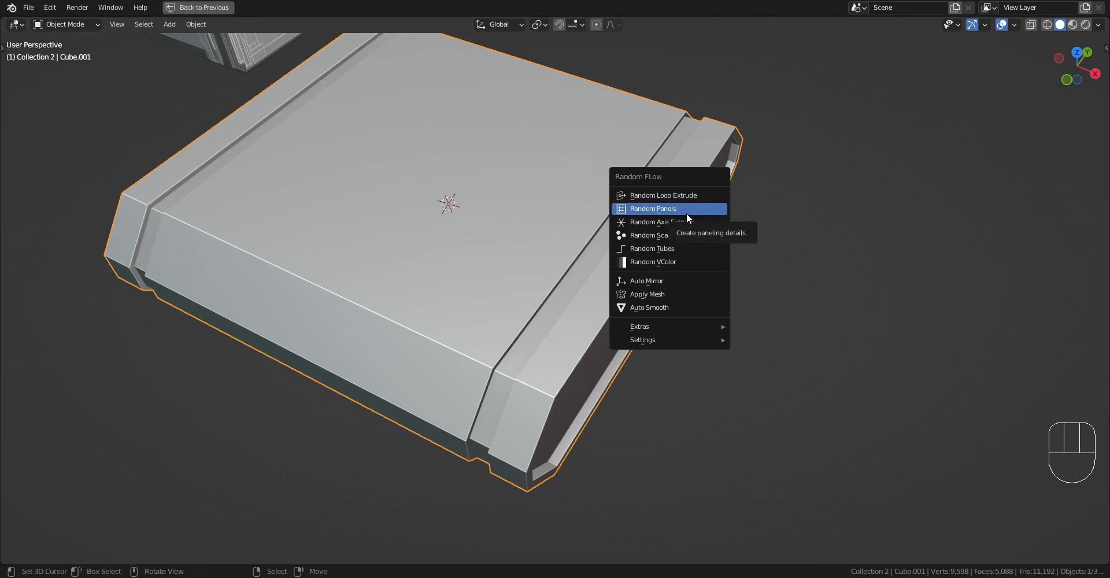
left_click(688, 196)
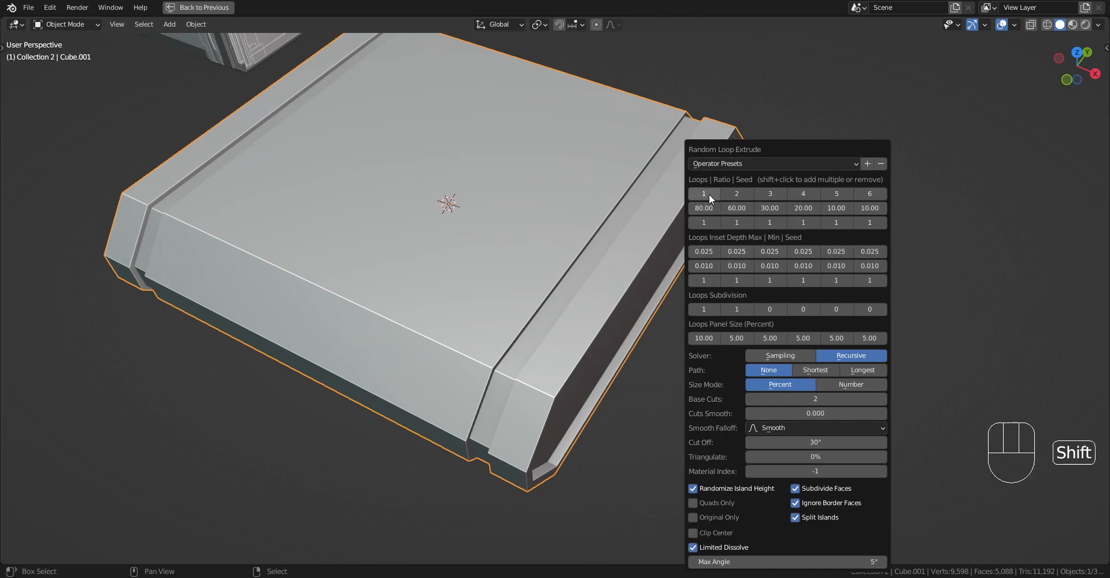
left_click(735, 195, "shift")
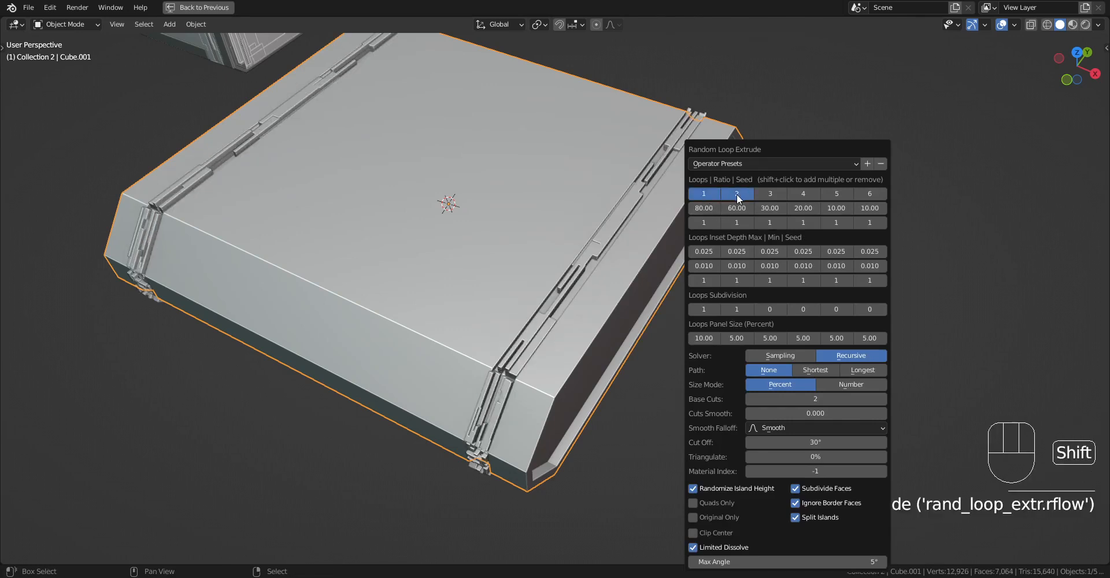
- Disable loop 2 of the Random Loop Extrude and set loop 1's maximum inset depth to 0.036 and panel size to 5
middle_click_drag(628, 319, 749, 266)
key("F9")
left_click(838, 194, "shift")
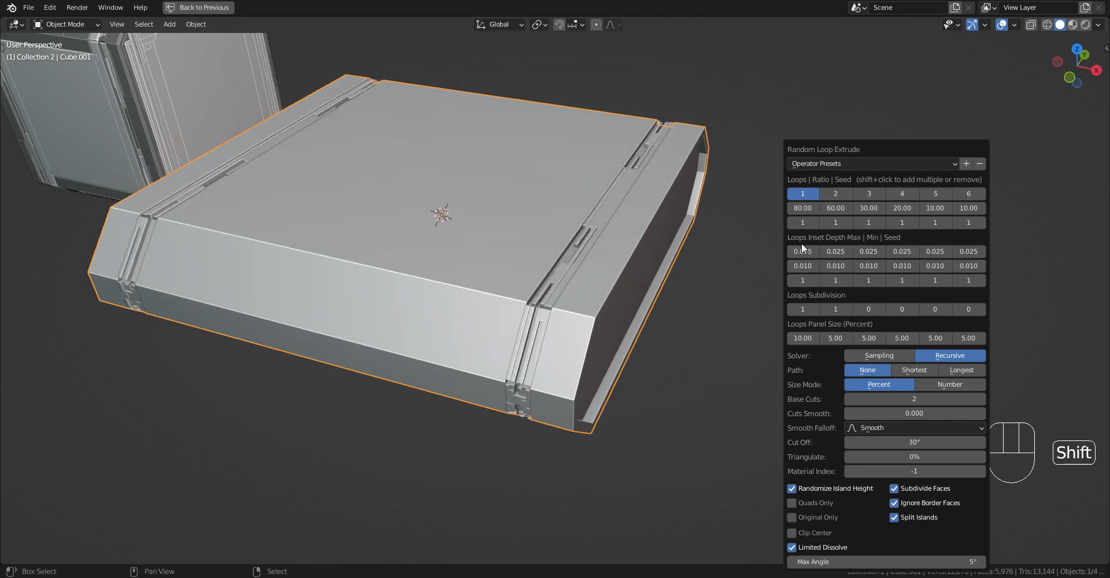
left_click_drag(803, 251, 838, 251, "shift")
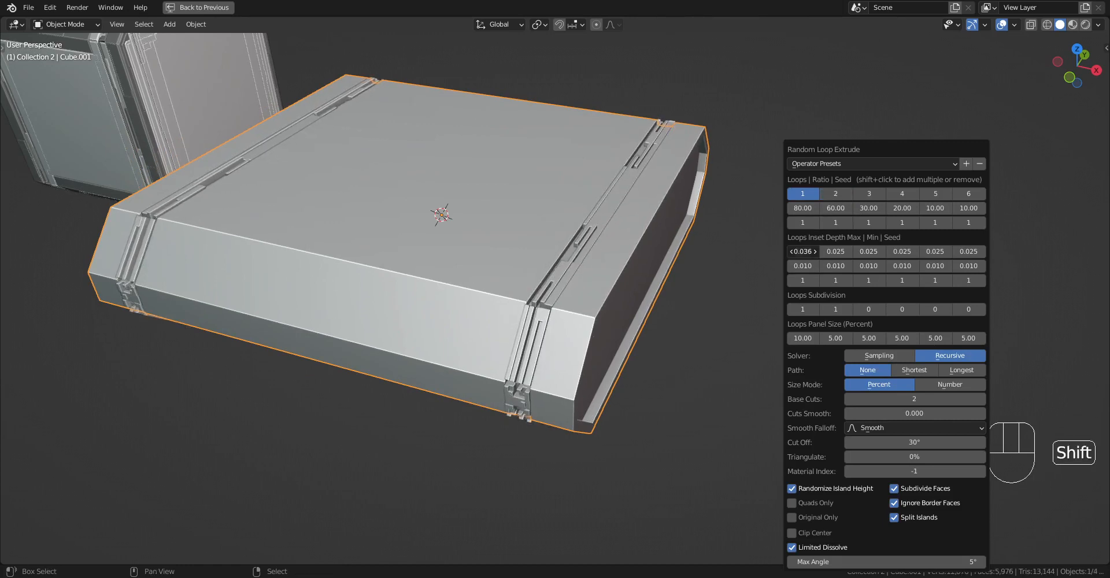
left_click(800, 337)
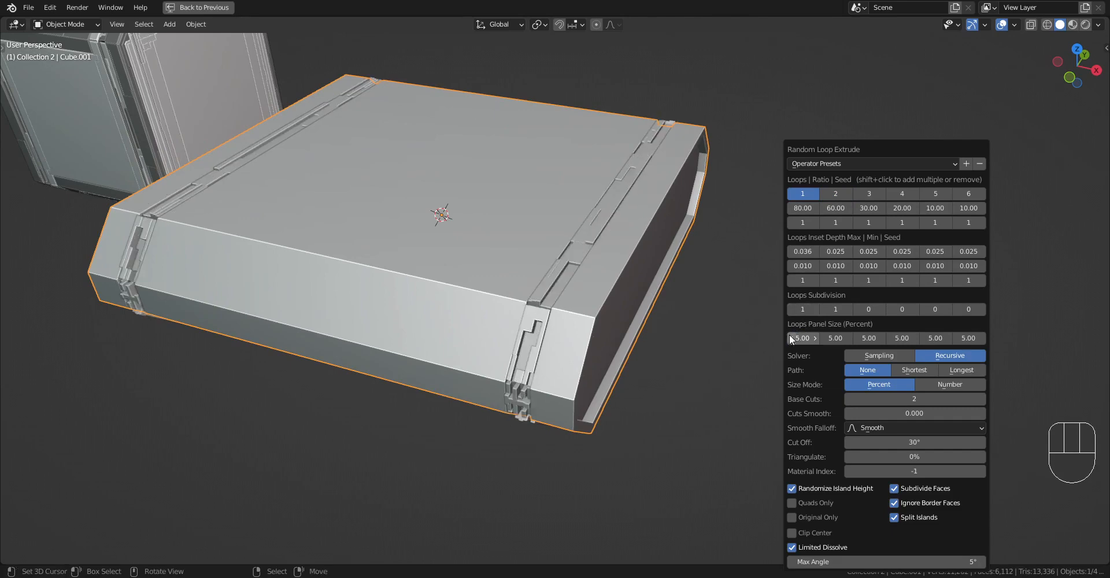
key("Return")
- Clear the groove selection, select the slab's face loops on both sides of the groove, and return to Object Mode
middle_click_drag(723, 346, 572, 340)
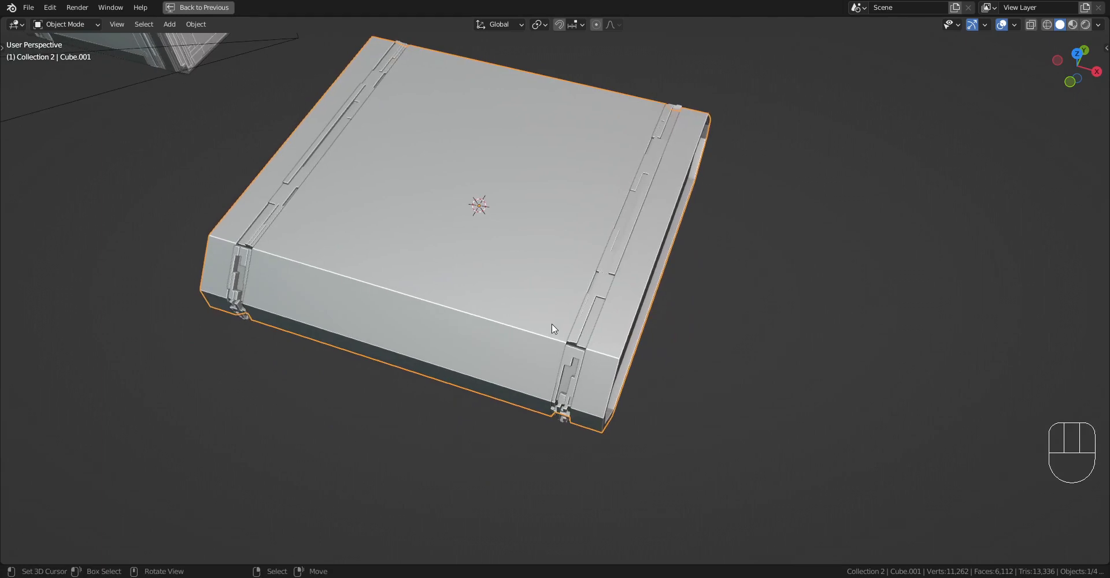
key("Tab")
left_click(519, 327)
key("alt+a")
key("3")
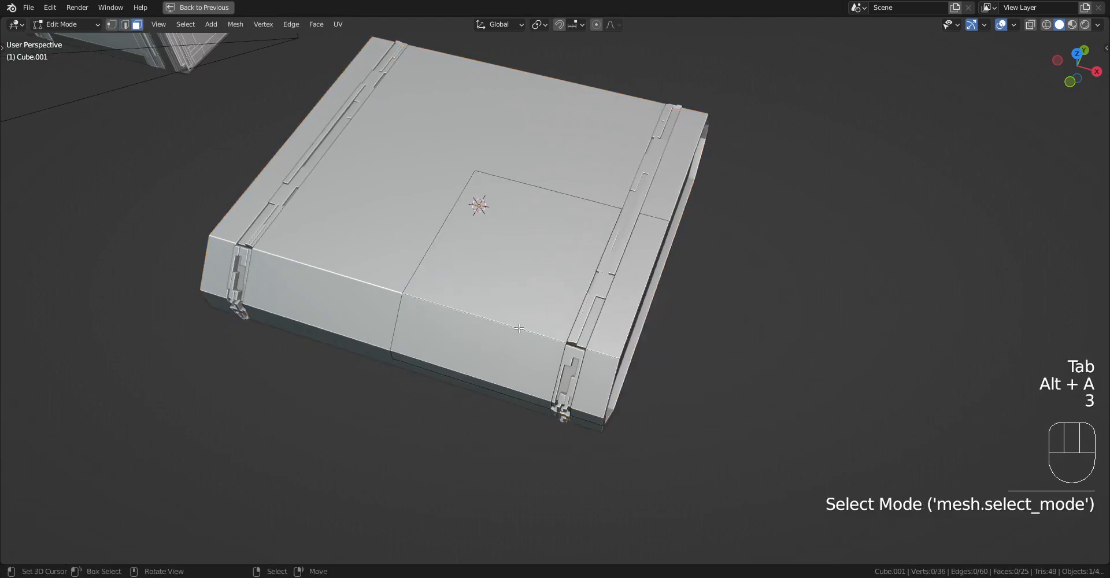
left_click(519, 328, "alt+shift")
left_click(575, 361, "alt+shift")
key("Tab")
- Generate Random Panels on the slab's selected faces and set the panel size to 11%
key("shift+q")
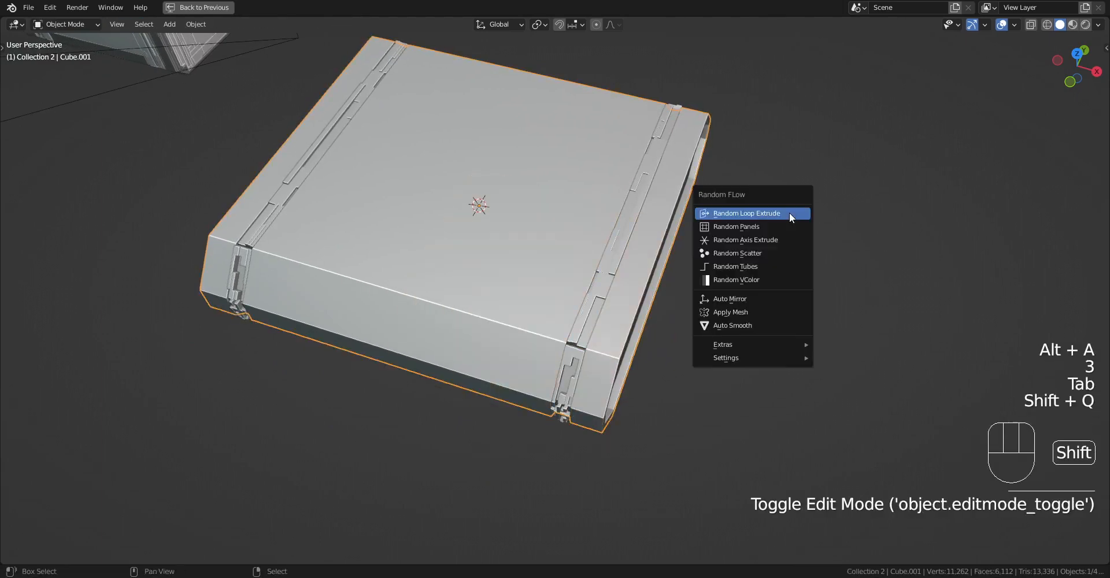
left_click(789, 213)
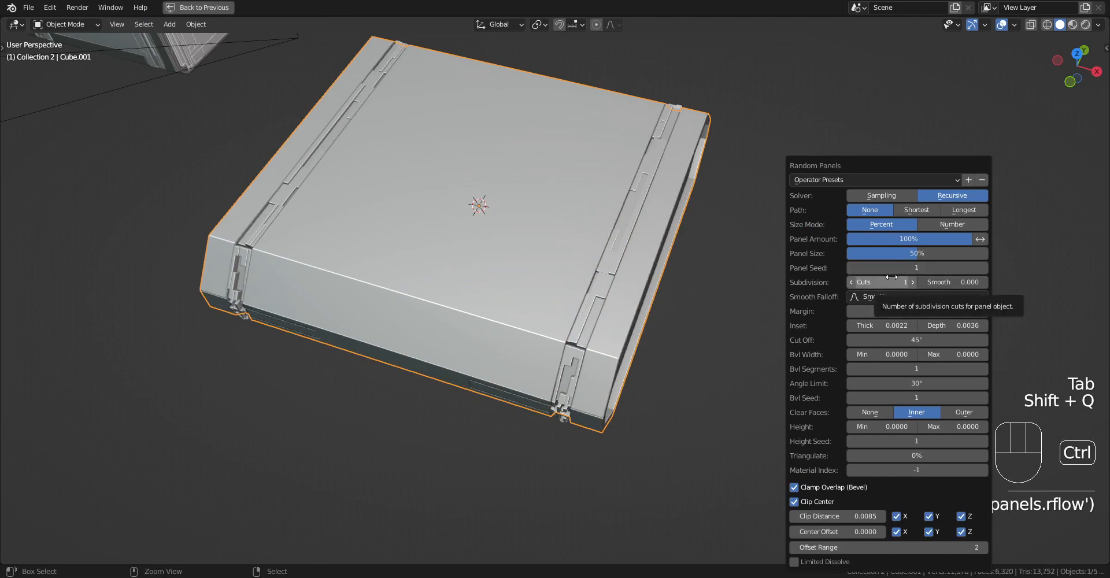
left_click_drag(917, 253, 862, 260)
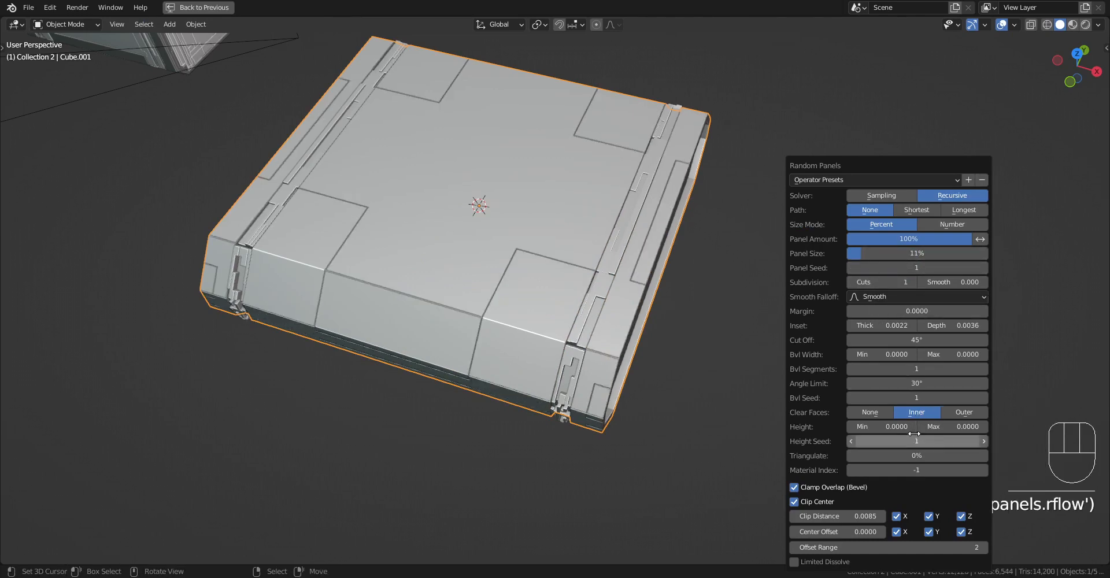
- Try the None and Outer options of the panels' Clear Faces setting and return it to Inner
left_click(889, 412)
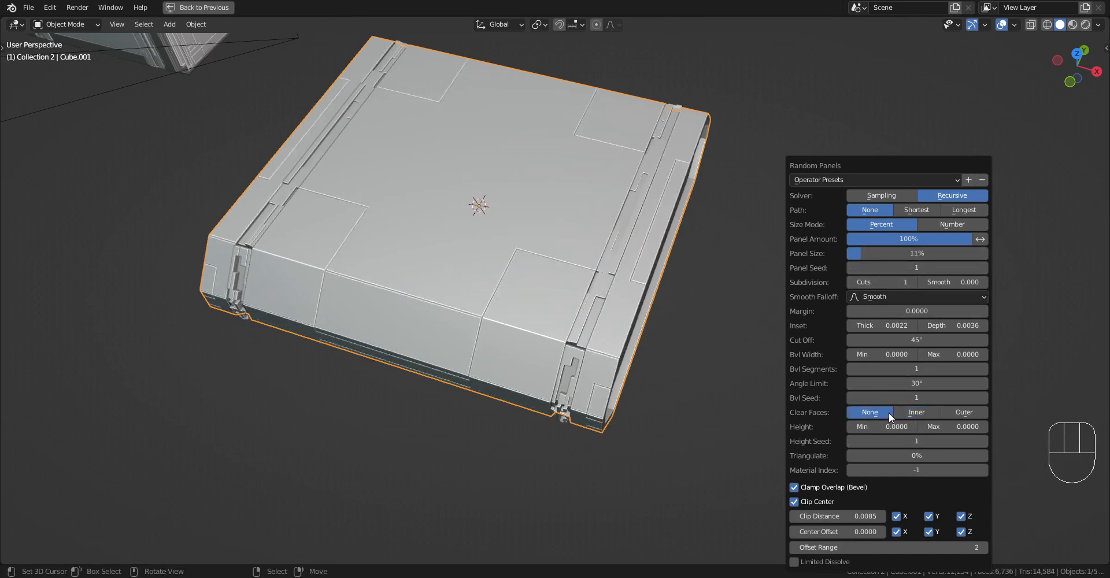
left_click(918, 412)
left_click(968, 410)
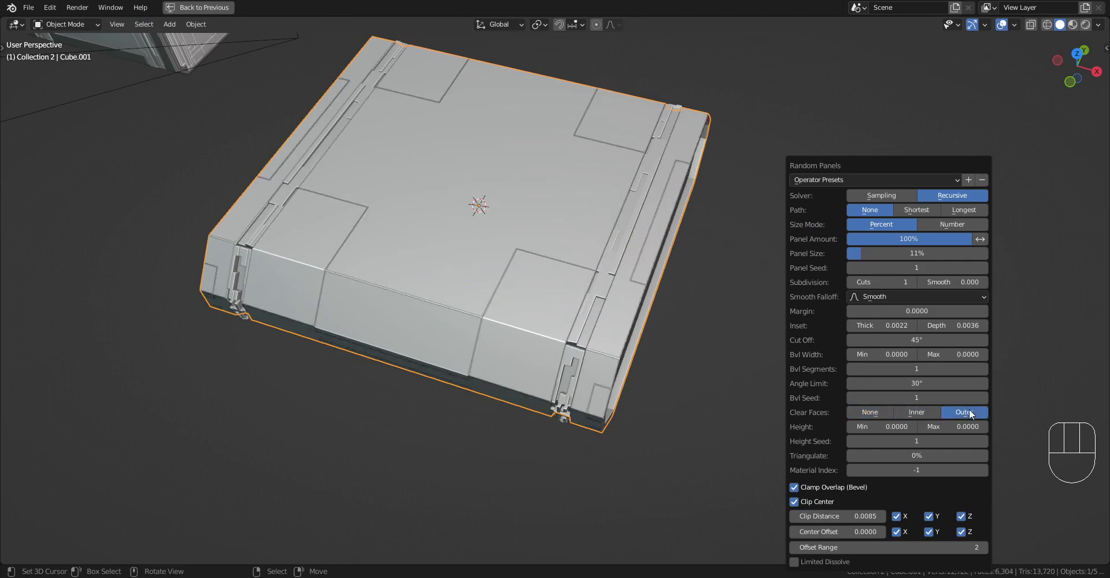
left_click(909, 414)
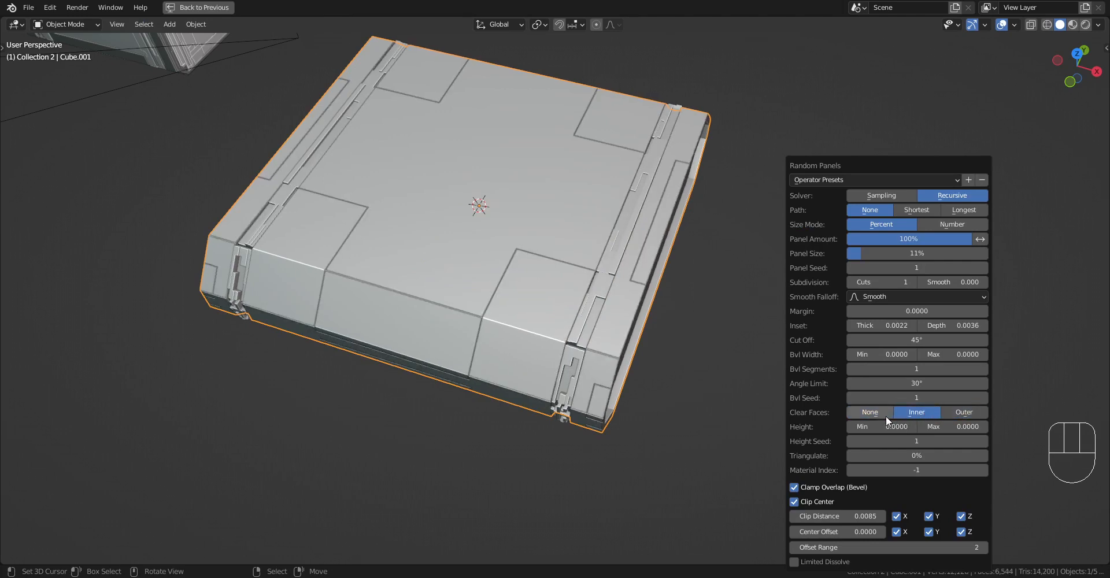
- Compare the Inner and Outer options of the random panels' Clear Faces setting and set it to None
left_click(880, 413)
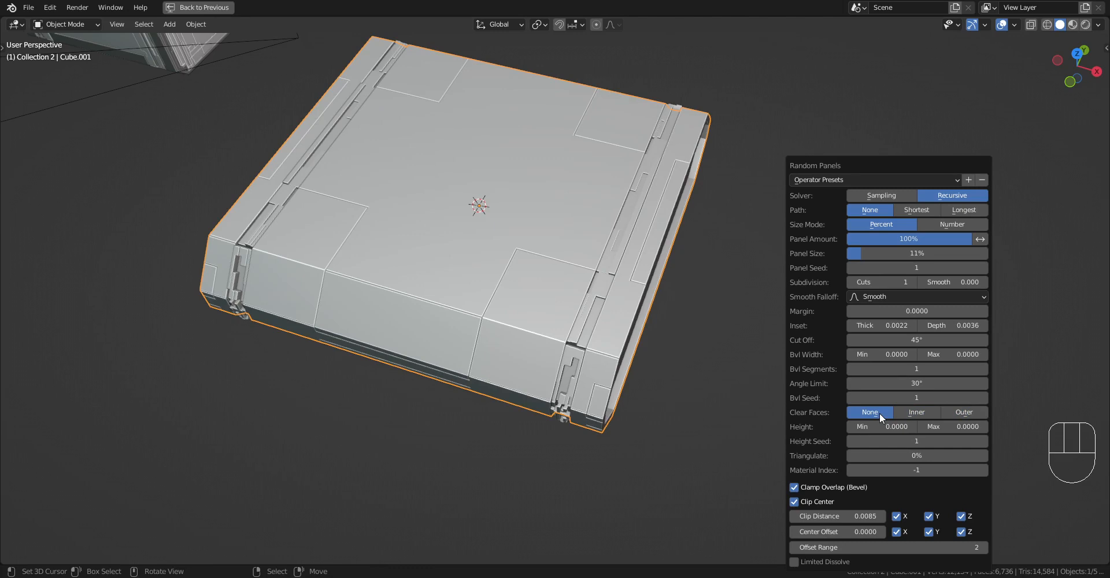
scroll(540, 112, "up", 4)
middle_click_drag(583, 237, 698, 239)
scroll(571, 213, "down", 3)
key("F9")
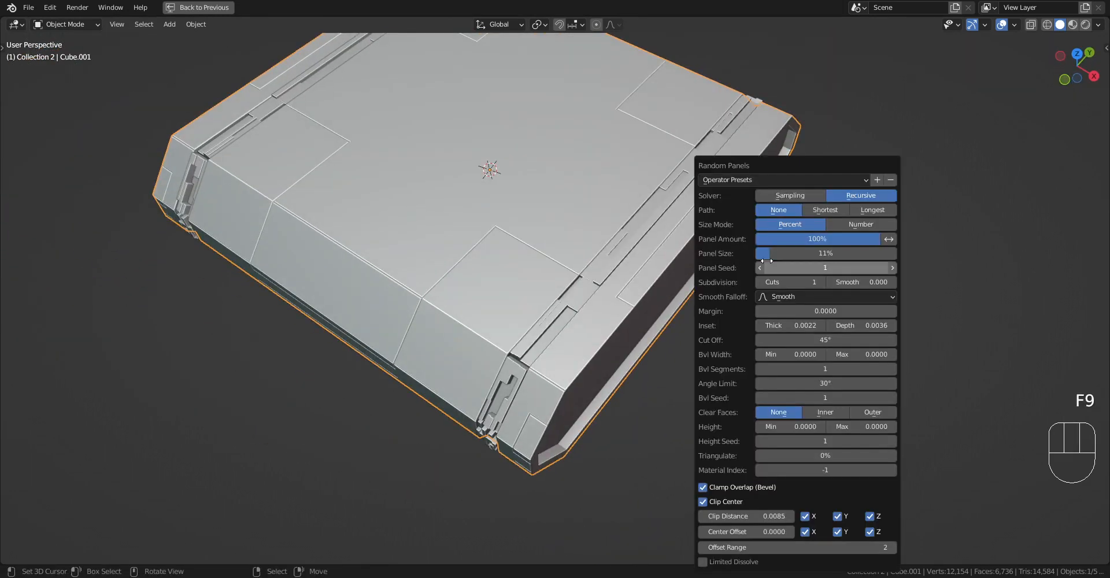
left_click(841, 406)
left_click(869, 414)
left_click(789, 413)
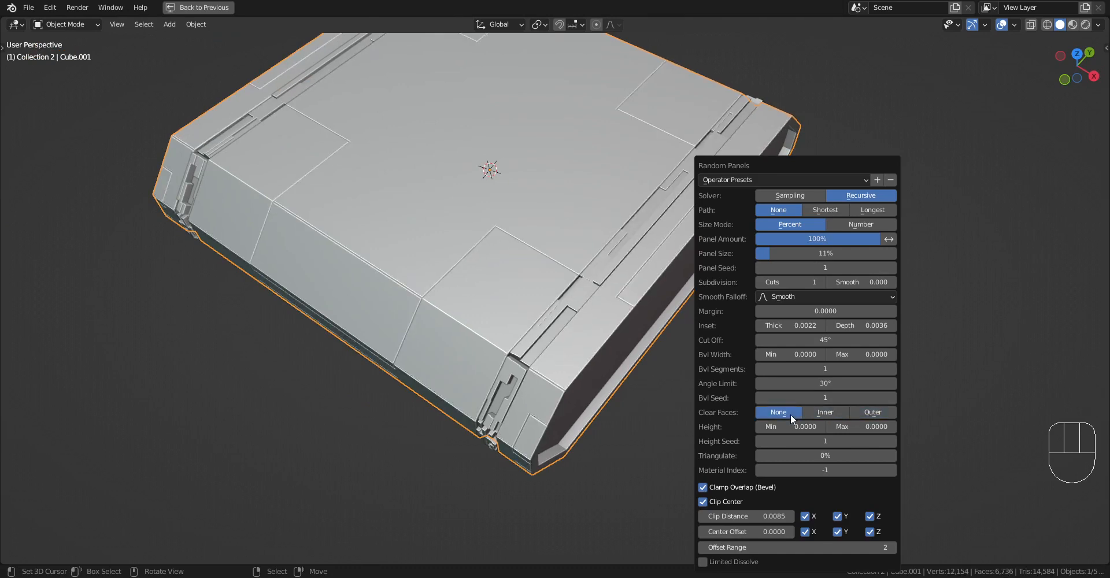
- Set the random panels' panel seed to 5, panel size to 10% and subdivision cuts to 3
scroll(815, 266, "up", 4, "ctrl")
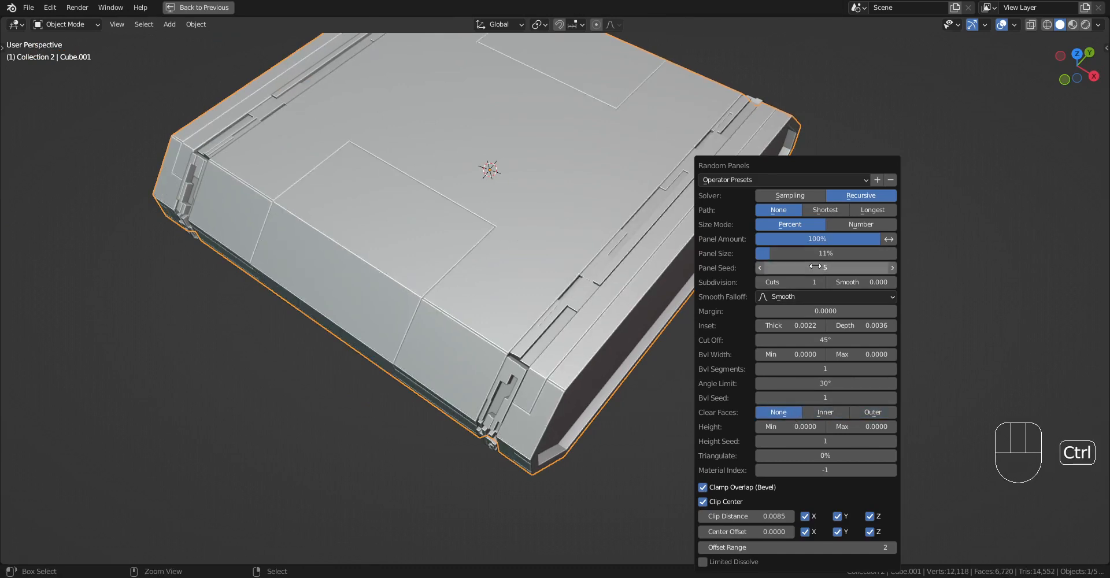
scroll(806, 254, "up", 4, "ctrl")
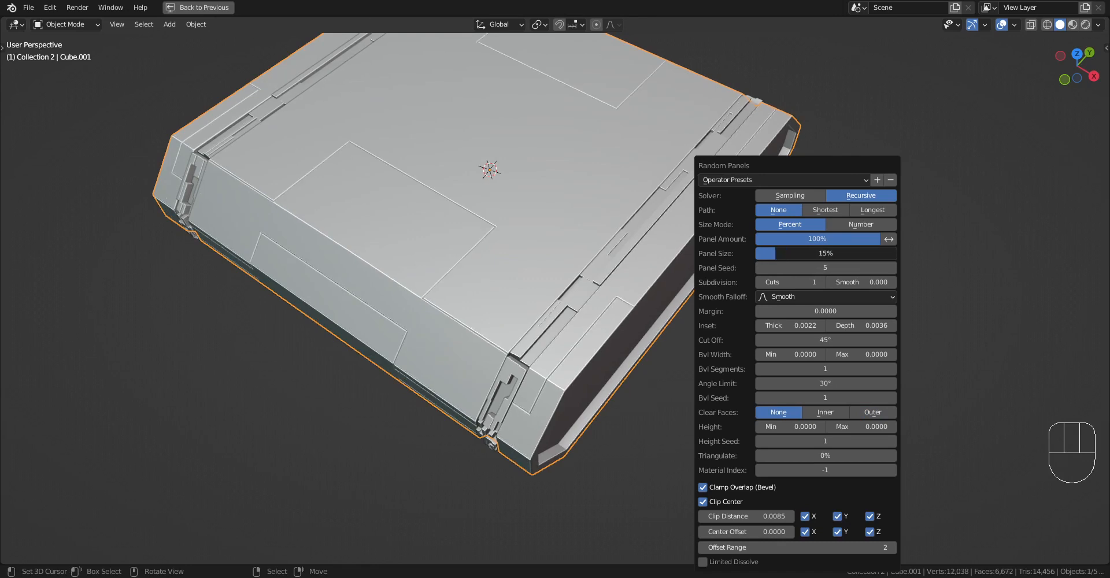
scroll(807, 254, "down", 5, "ctrl")
scroll(781, 278, "up", 2, "ctrl")
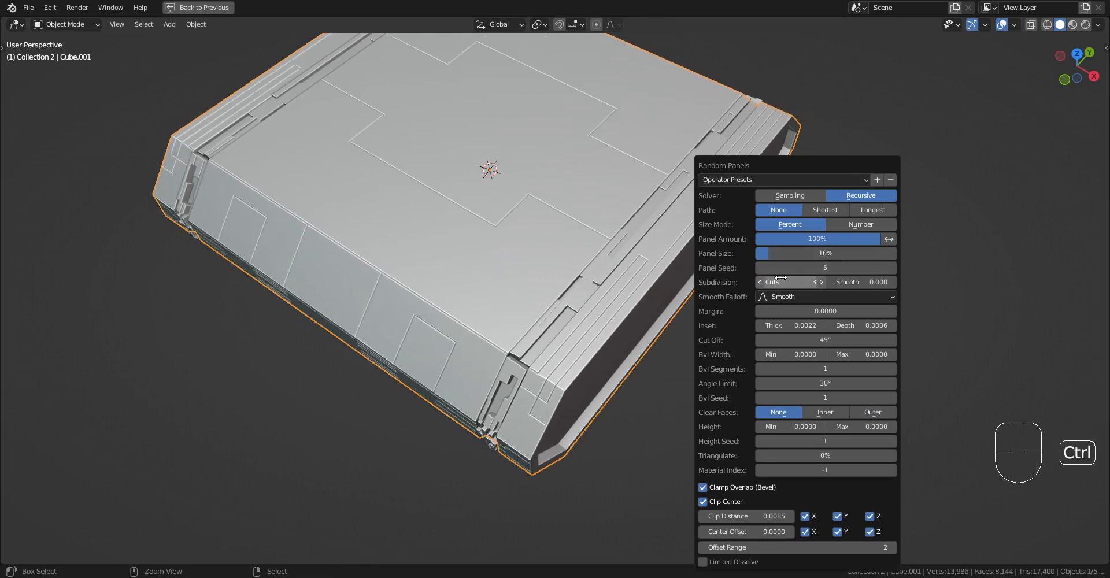
- Select the slab together with its loop-extrude and panel objects using a box selection in wireframe display
mouse_move(480, 299)
middle_mouse_down()
mouse_move(534, 304)
mouse_move(588, 255)
mouse_move(588, 294)
mouse_move(613, 321)
middle_mouse_up()
right_click(569, 260)
scroll(569, 260, "down", 3)
scroll(588, 294, "up", 2)
key("shift+g")
left_click(588, 293)
key("alt+a")
key("shift+z")
mouse_move(344, 138)
left_mouse_down("shift")
mouse_move(580, 356)
mouse_move(624, 376)
left_mouse_up("shift")
key("shift+z")
middle_click_drag(624, 377, 643, 293)
scroll(556, 303, "up", 5)
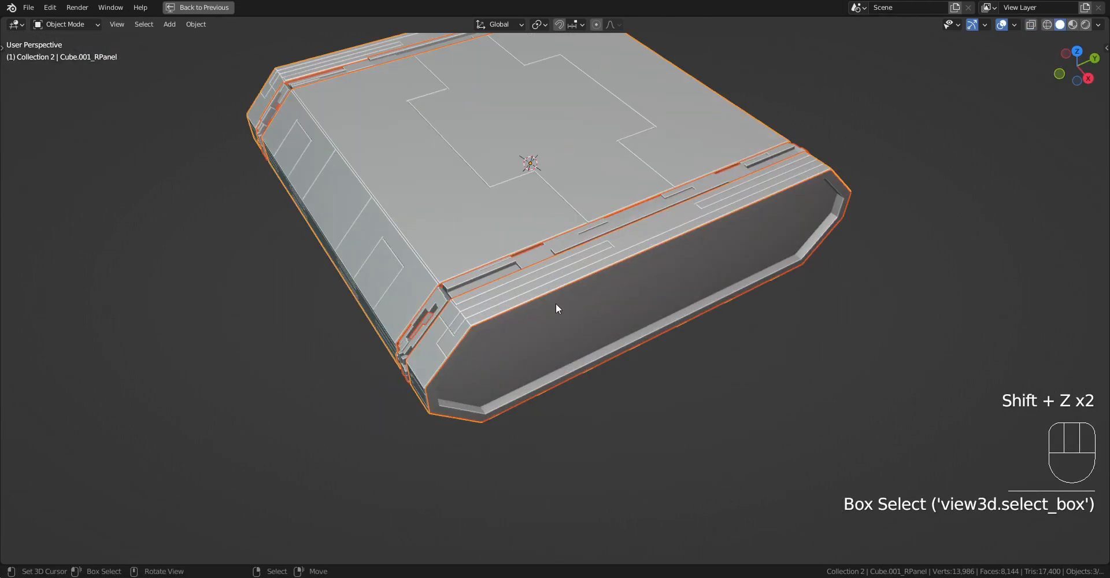
key("shift+alt+z")
mouse_move(556, 303)
middle_mouse_down()
mouse_move(620, 324)
mouse_move(600, 301)
middle_mouse_up()
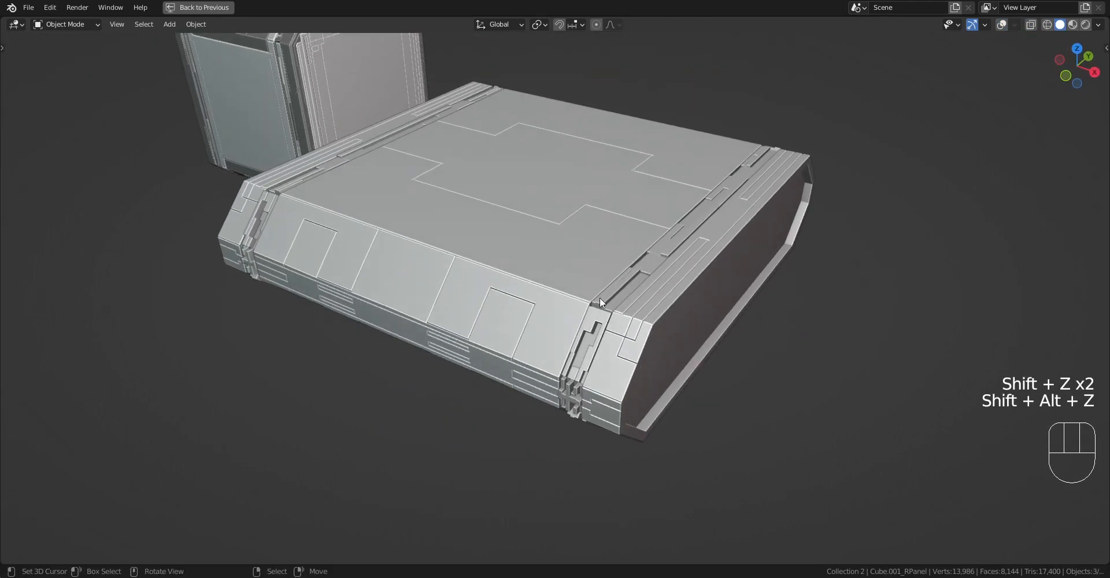
middle_click_drag(684, 201, 681, 196)
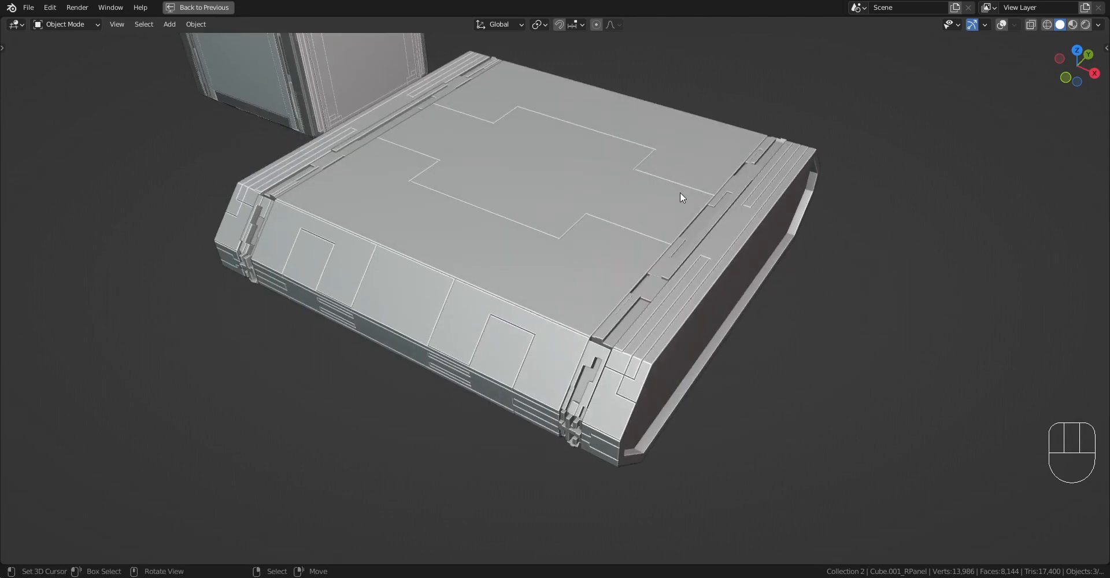
key("shift+q")
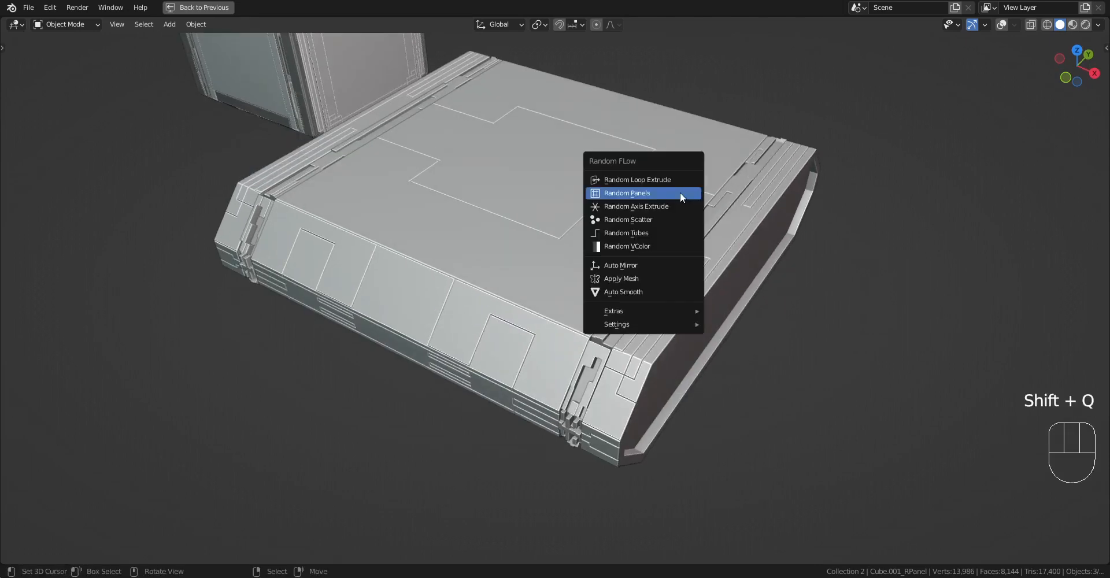
mouse_move(664, 311)
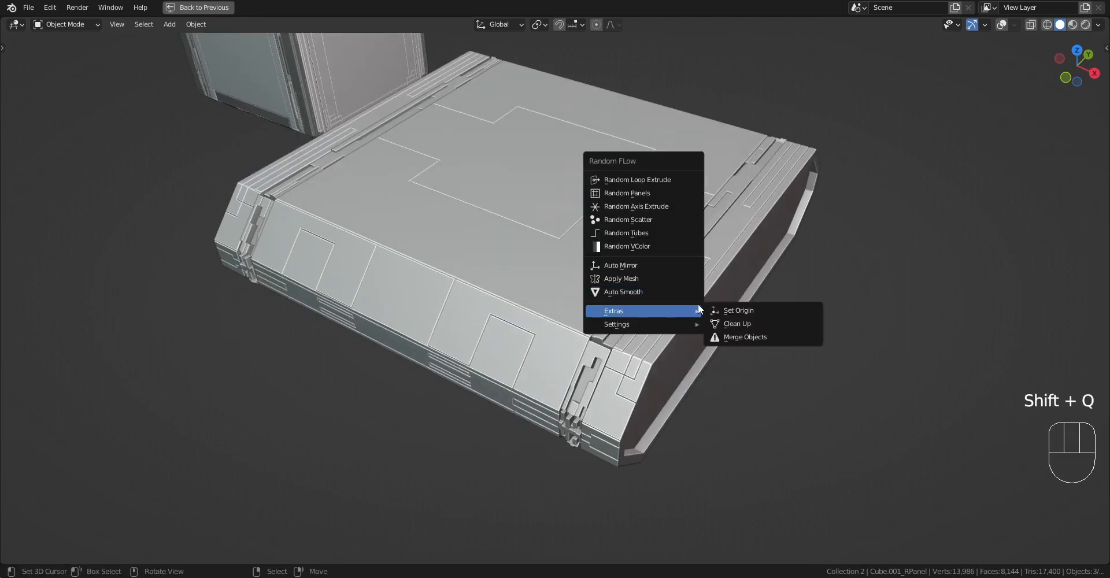
left_click(765, 340)
left_click_drag(761, 344, 689, 207)
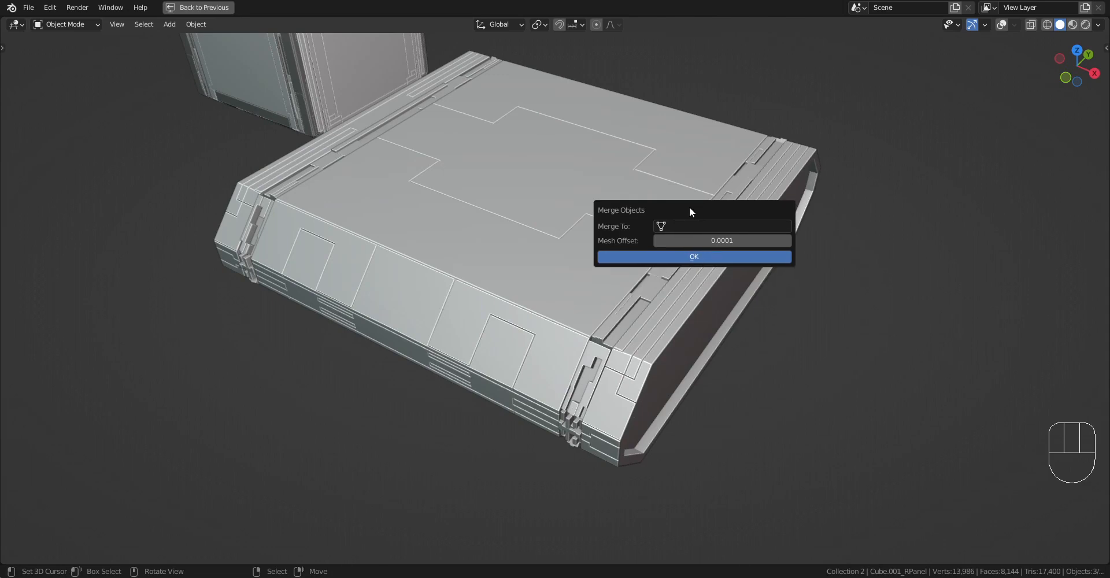
left_click(695, 226)
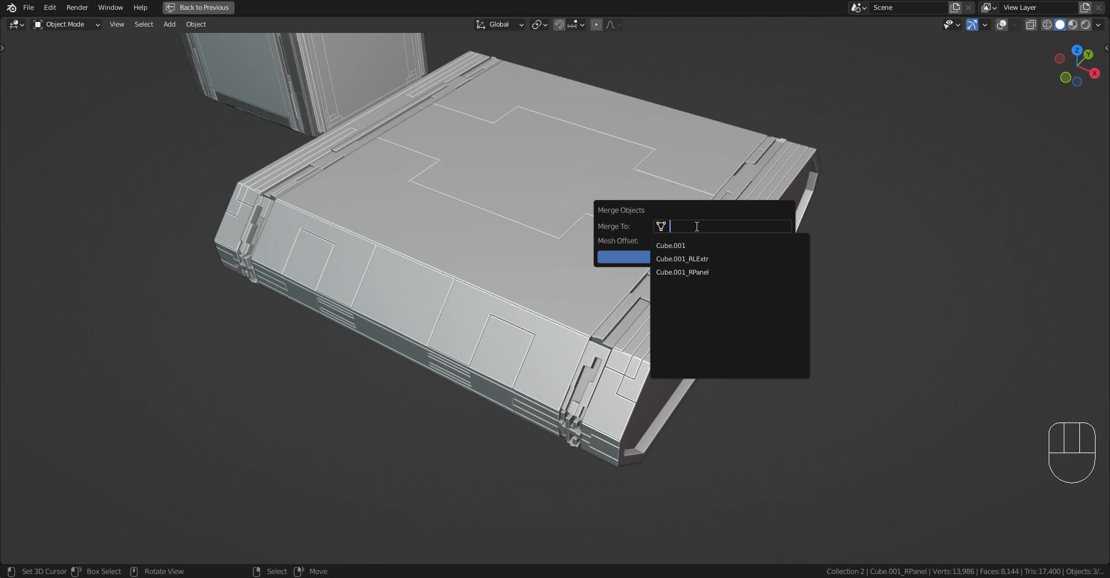
left_click(656, 210)
left_click(686, 231)
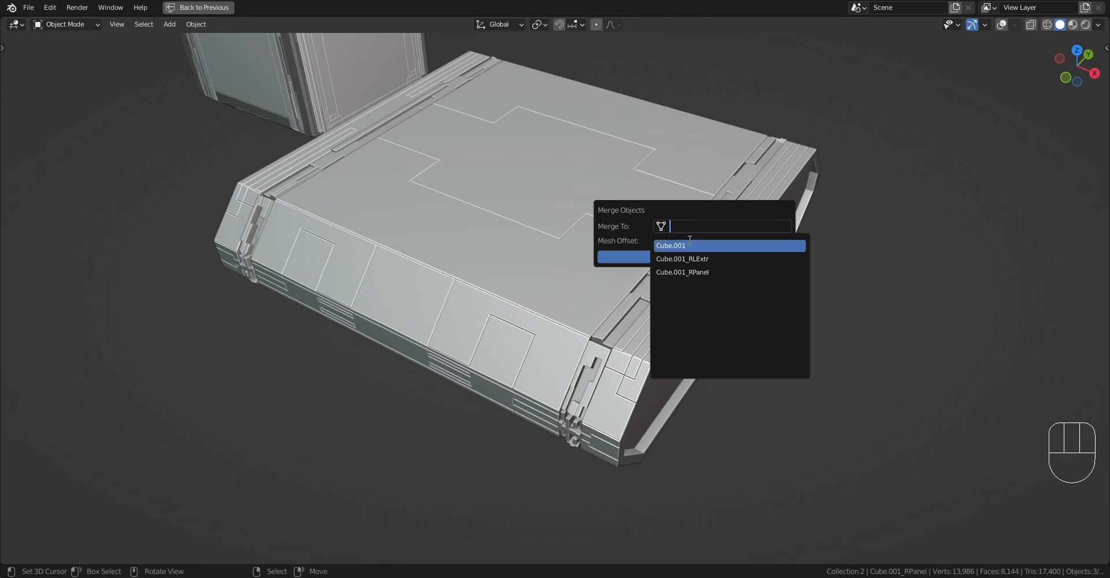
left_click(688, 245)
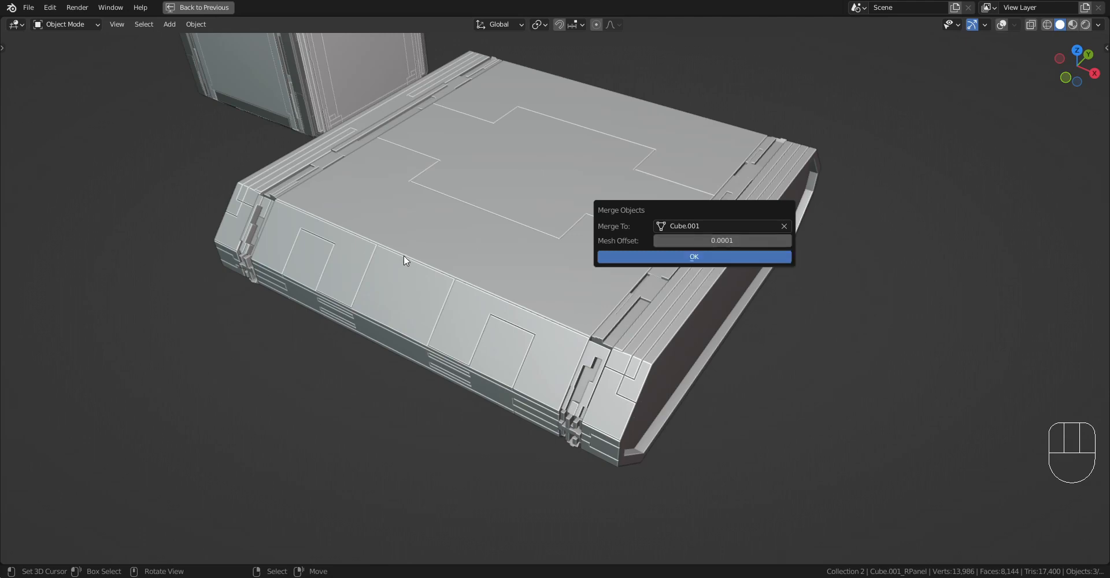
left_click(559, 245, "alt")
- Isolate the base slab, try scaling its whole mesh in Edit Mode, and unhide the other objects in Object Mode
left_click(558, 245)
key("shift+h")
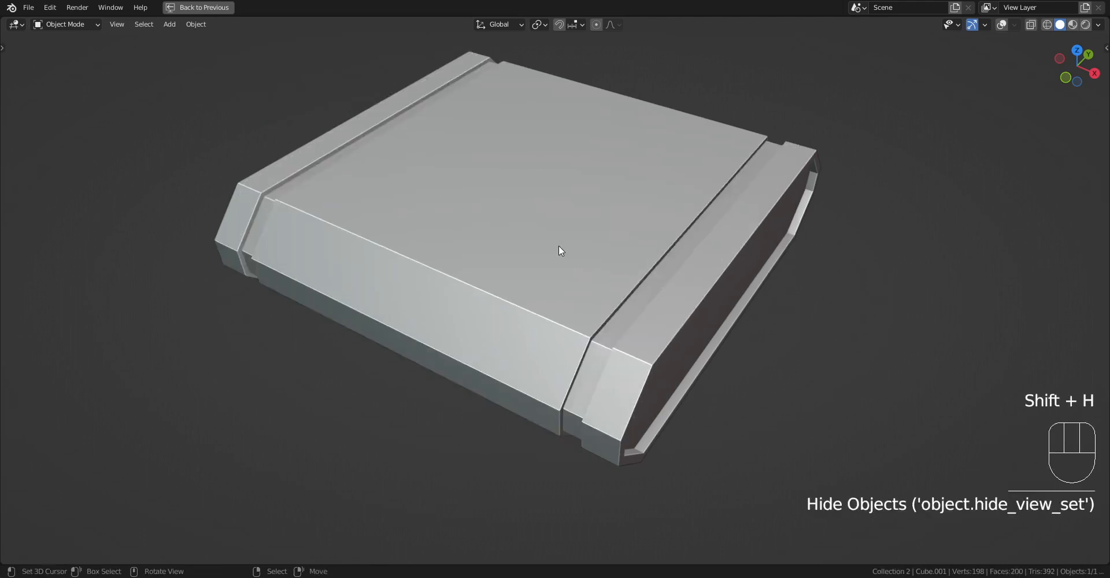
key("Tab")
key("shift+alt+z")
middle_click_drag(558, 246, 701, 216)
scroll(701, 217, "up", 3)
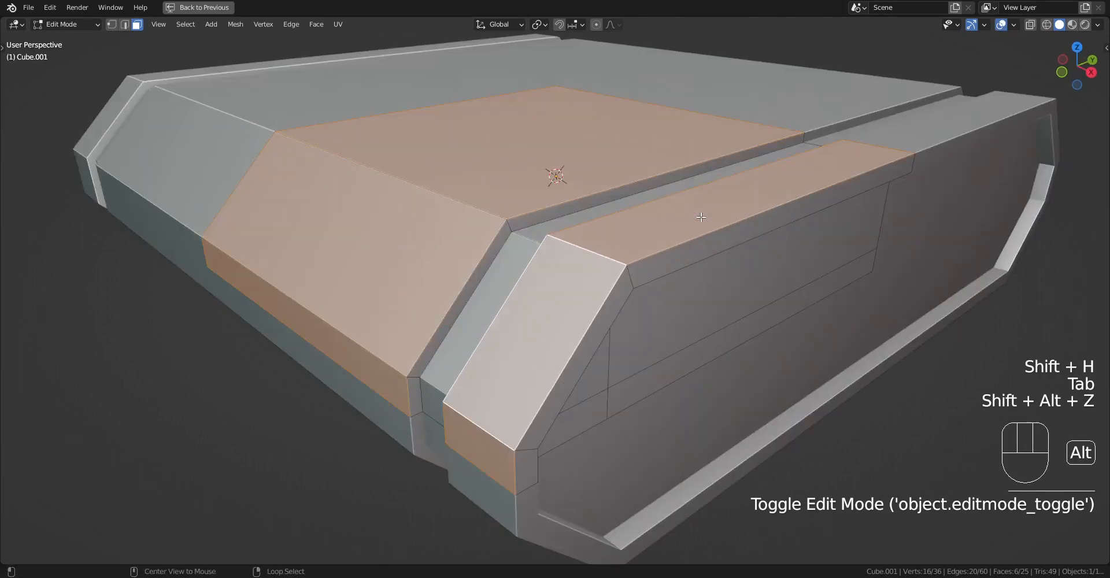
key("a")
key("s")
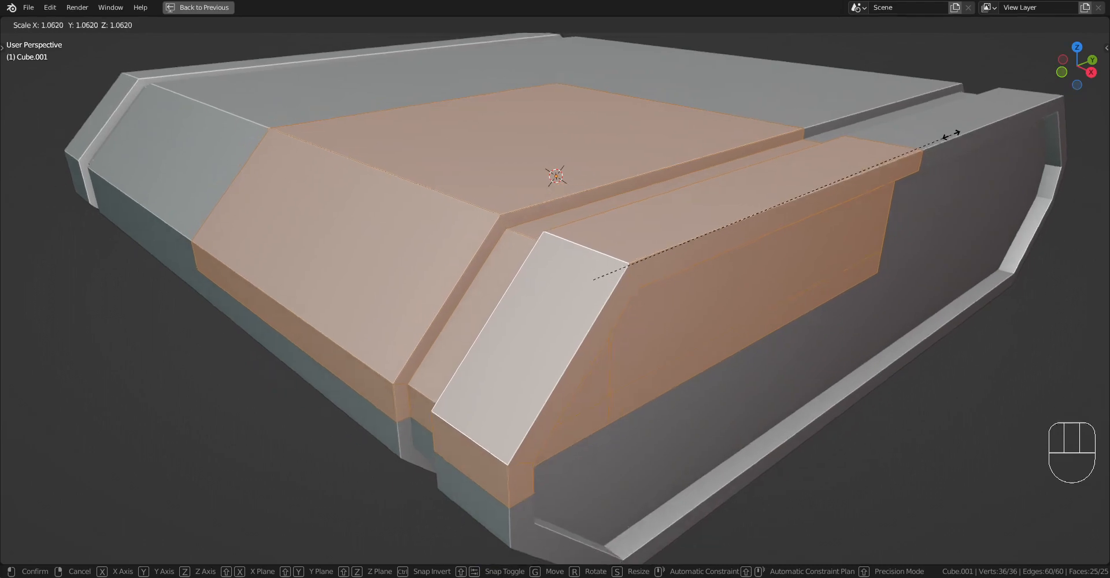
right_click(838, 158)
key("Tab")
key("alt+h")
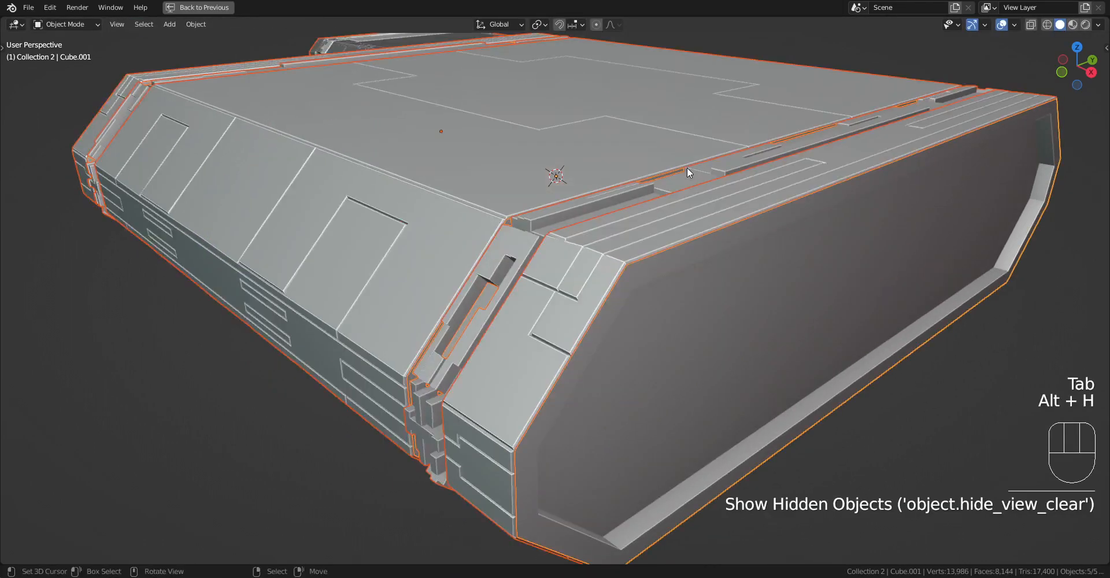
- Clear the selection and box-select only the slab with its groove and panel detail objects in wireframe display
scroll(686, 168, "down", 4)
key("alt+a")
middle_click_drag(653, 171, 713, 225)
key("shift+z")
middle_click_drag(578, 185, 636, 178)
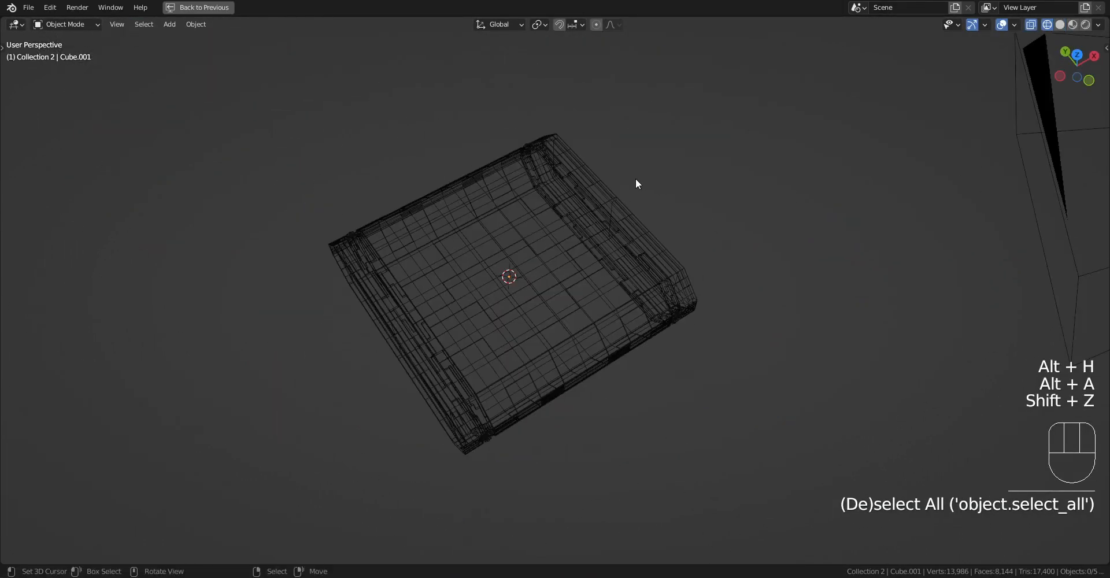
left_click_drag(400, 151, 747, 445)
key("shift+z")
scroll(716, 312, "up", 2)
middle_click_drag(792, 350, 652, 235)
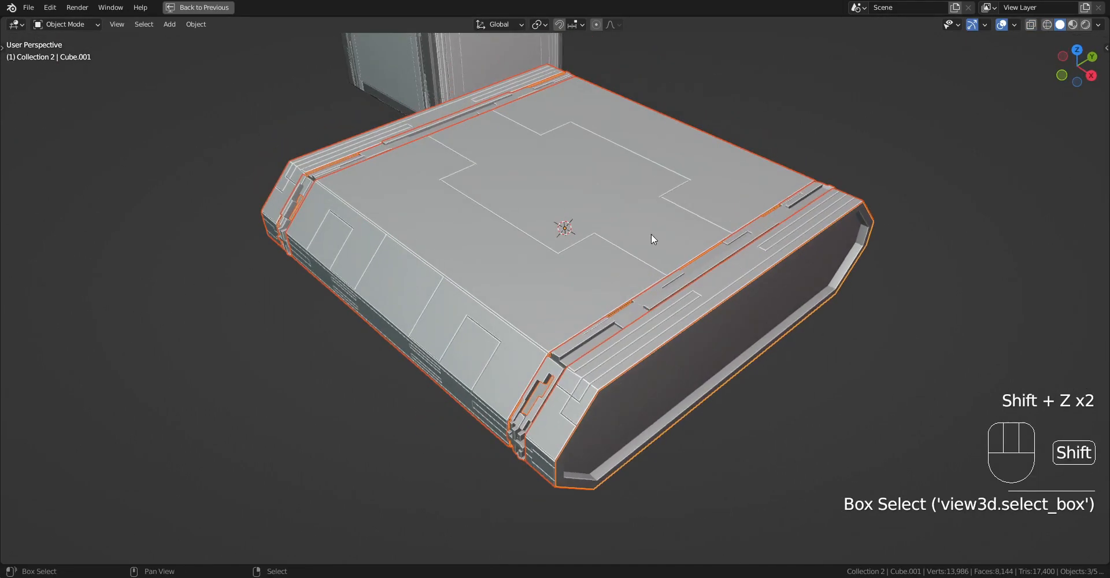
- Merge the selected slab objects into Cube.001 with Random Flow's Merge Objects, keeping the 0.0001 mesh offset
key("shift+q")
mouse_move(651, 235)
left_click(743, 261)
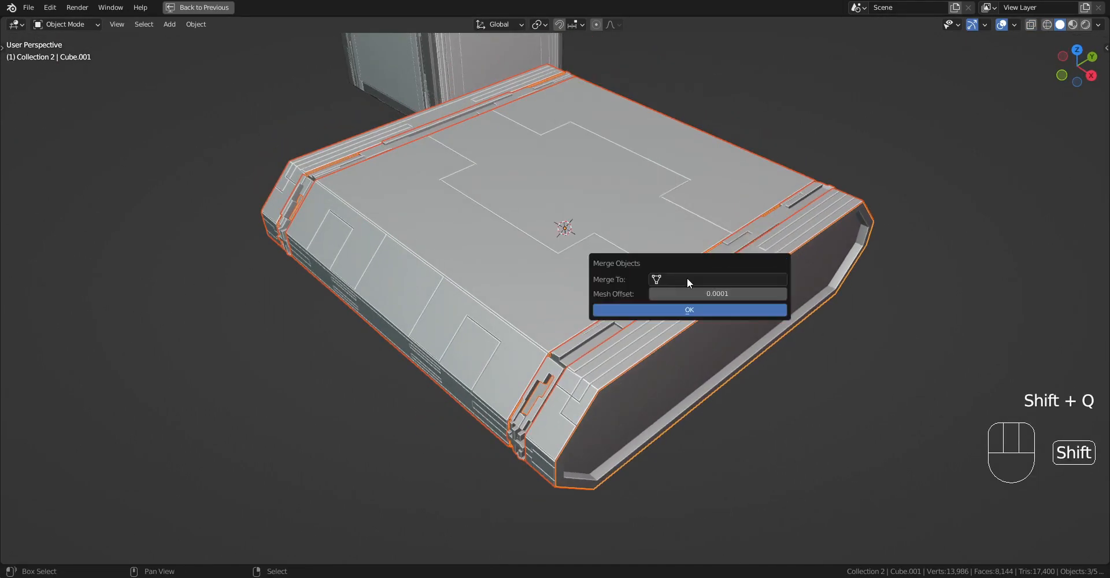
left_click(687, 278)
left_click(690, 298)
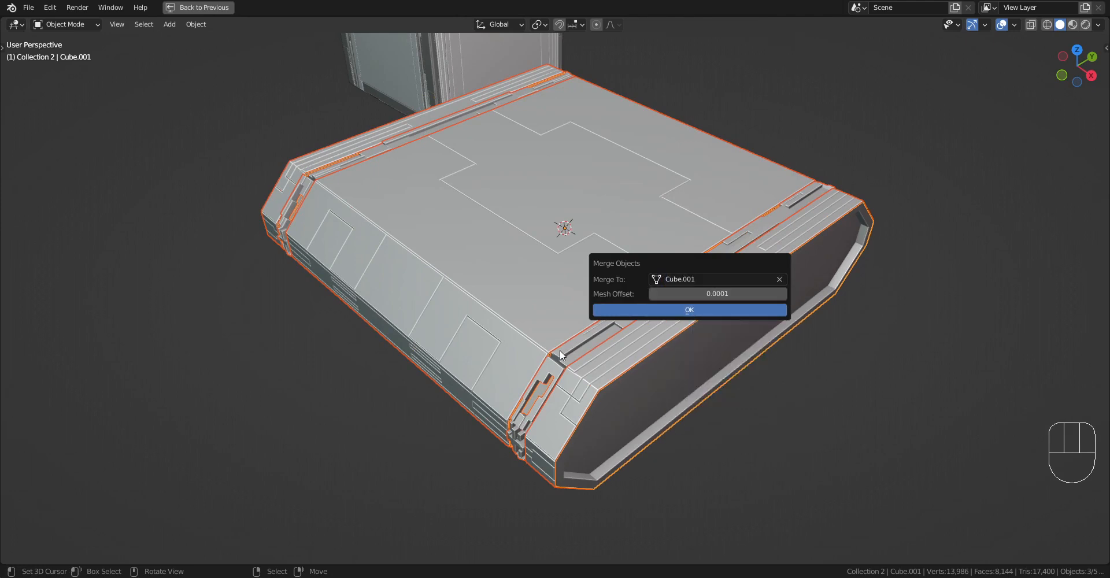
key("Return")
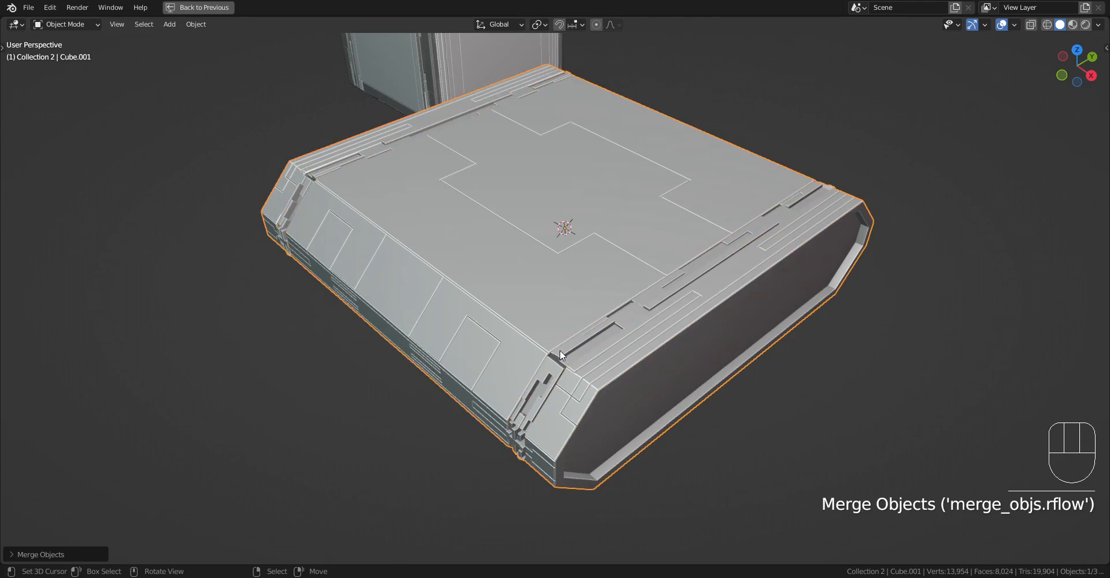
- Examine the merged slab's interior and its vertices along the grooves and panels in Edit Mode
scroll(563, 348, "up", 6)
middle_click_drag(595, 305, 772, 245)
scroll(702, 275, "up", 4)
scroll(651, 220, "down", 5)
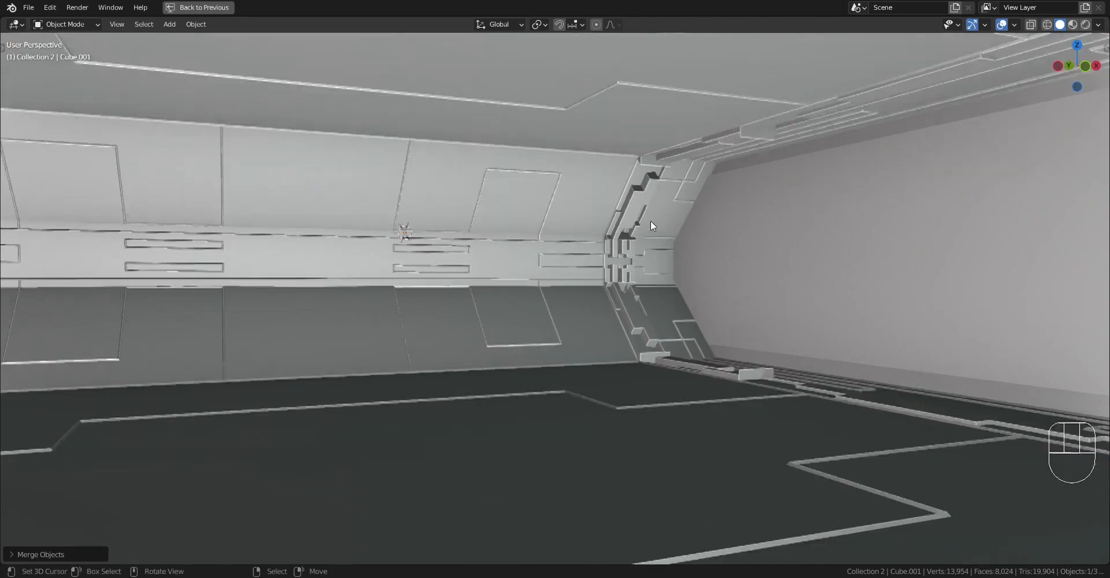
middle_click_drag(650, 221, 657, 275)
scroll(760, 334, "down", 4)
right_click(658, 275)
key("Tab")
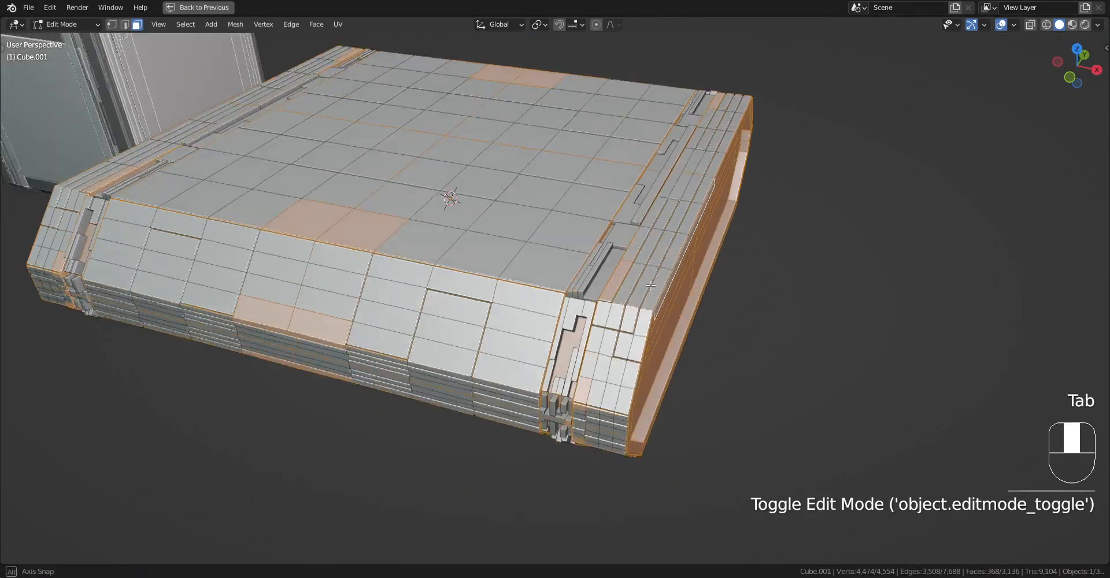
key("alt+a")
scroll(659, 280, "up", 3)
key("1")
scroll(606, 309, "up", 6)
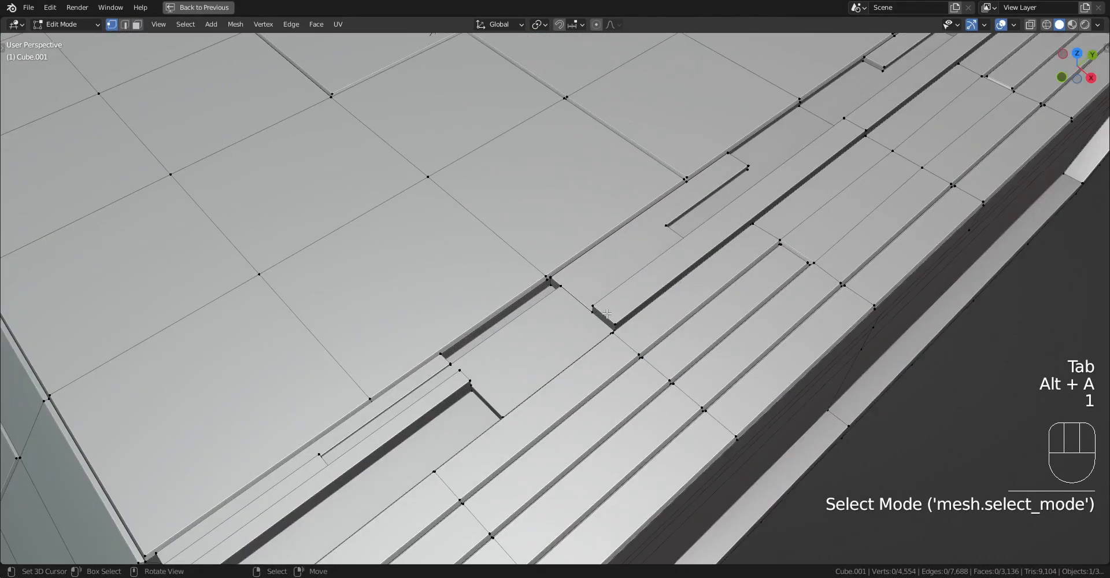
scroll(616, 329, "down", 8)
middle_click_drag(615, 329, 602, 247)
key("Tab")
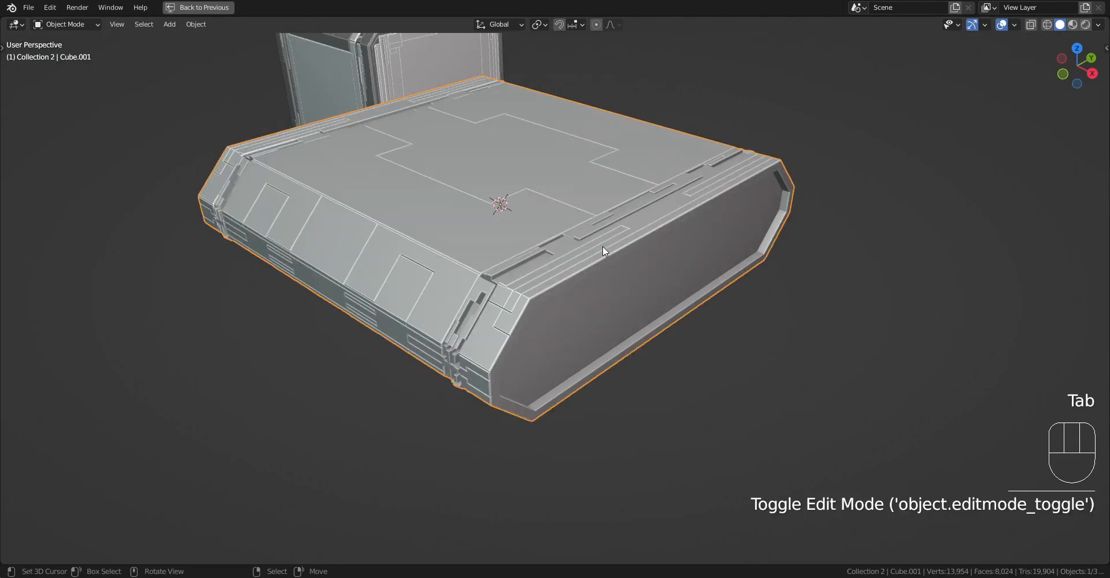
- Run Random Flow's Clean Up on the merged slab with Remove Doubles, Limited Dissolve and Degenerate Dissolve enabled
right_click(602, 247)
key("shift+q")
mouse_move(602, 247)
left_click(649, 258)
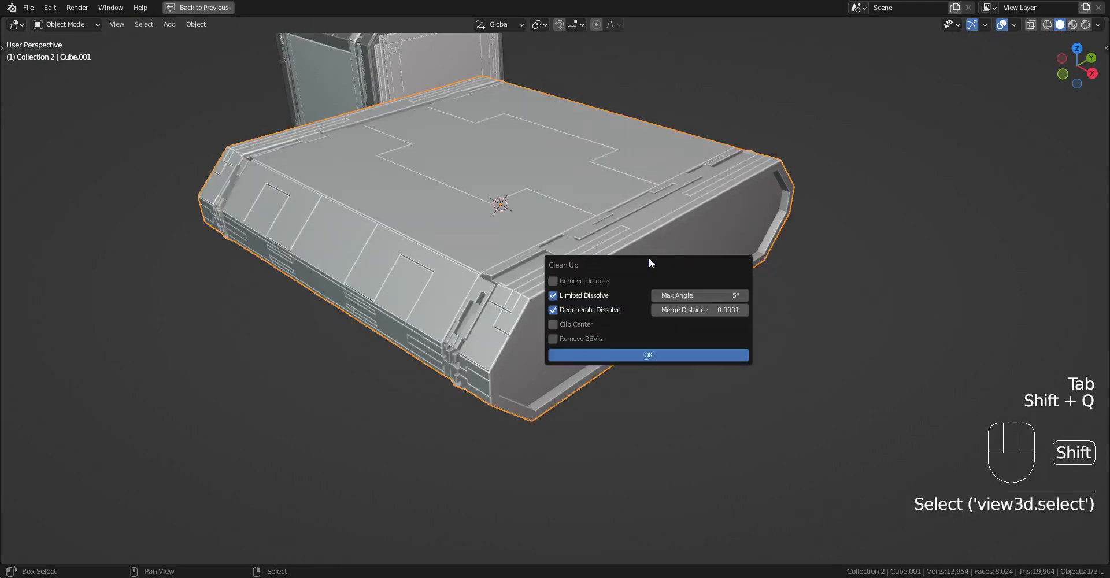
left_click(594, 282)
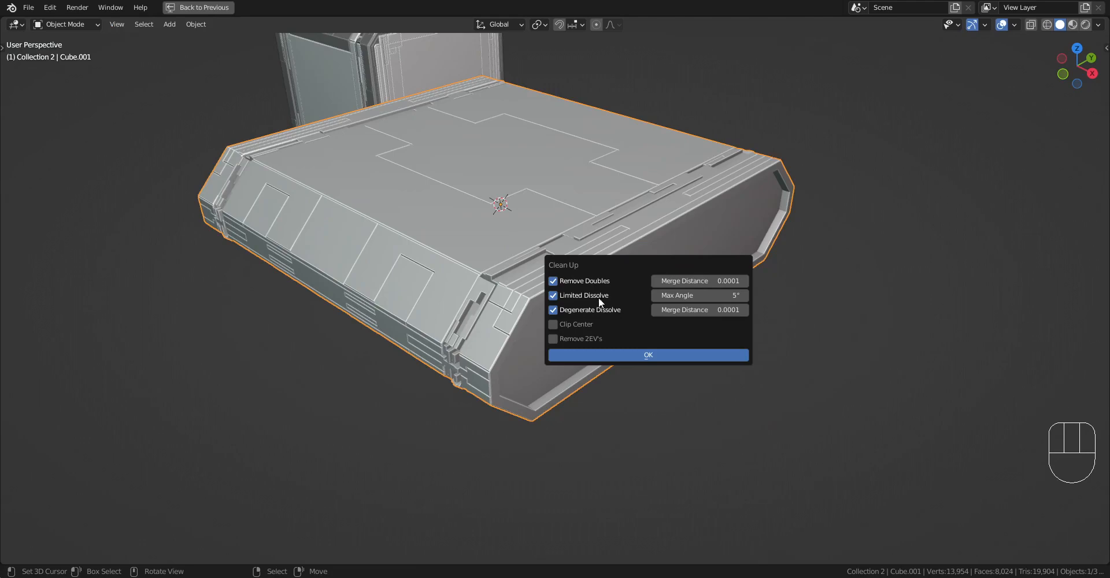
left_click(615, 354)
mouse_move(615, 352)
middle_mouse_down()
mouse_move(740, 198)
mouse_move(797, 335)
mouse_move(800, 396)
mouse_move(609, 347)
middle_mouse_up()
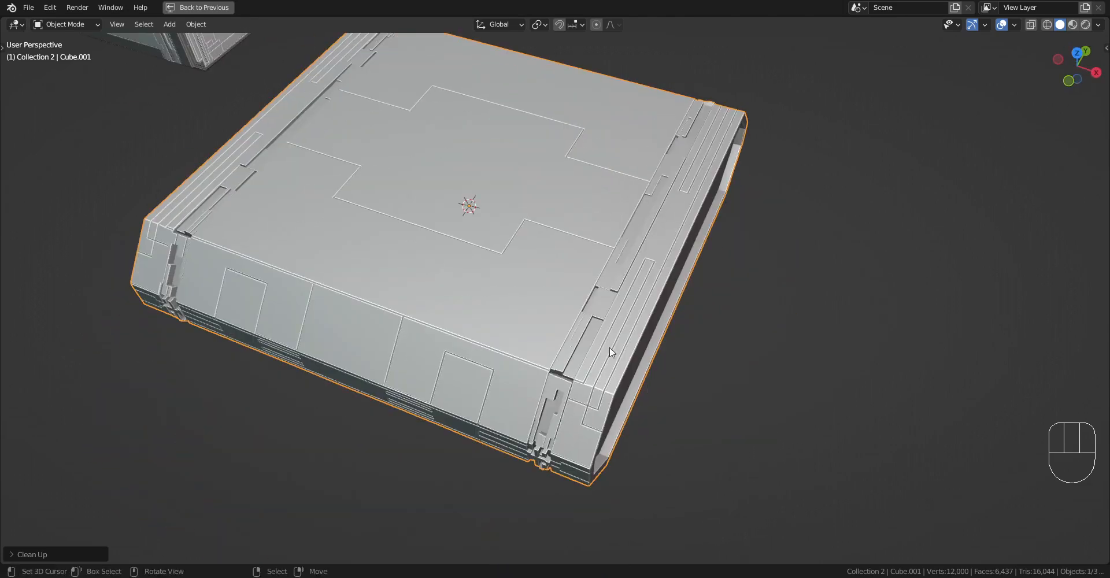
- Examine the cleaned-up slab's topology in Edit Mode, inside and outside around the grooves and panel lines
key("Tab")
scroll(569, 328, "up", 2)
key("Tab")
key("Tab")
scroll(571, 327, "up", 6)
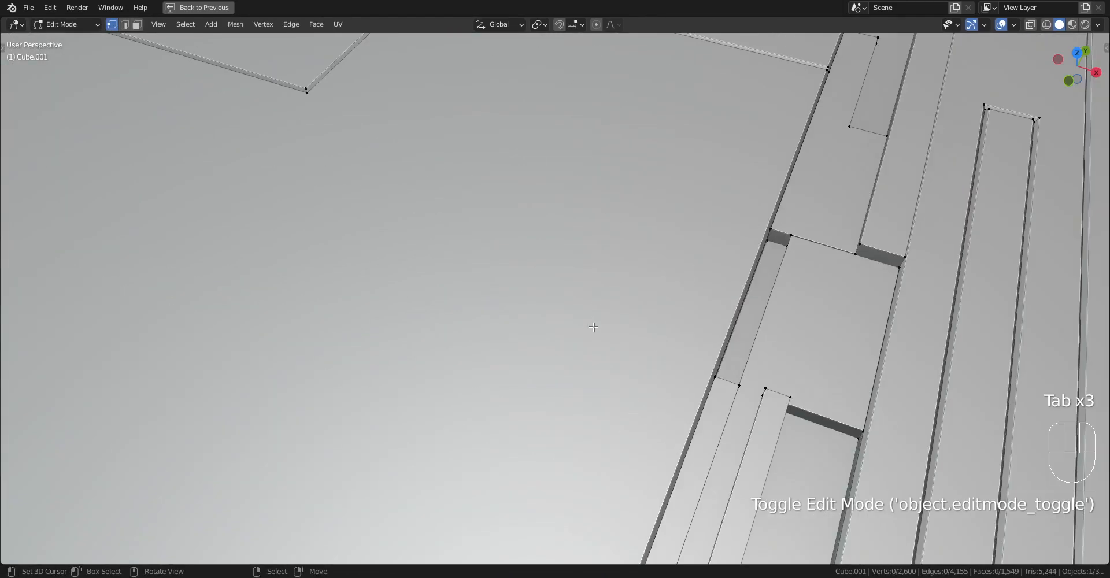
middle_click_drag(624, 317, 466, 266)
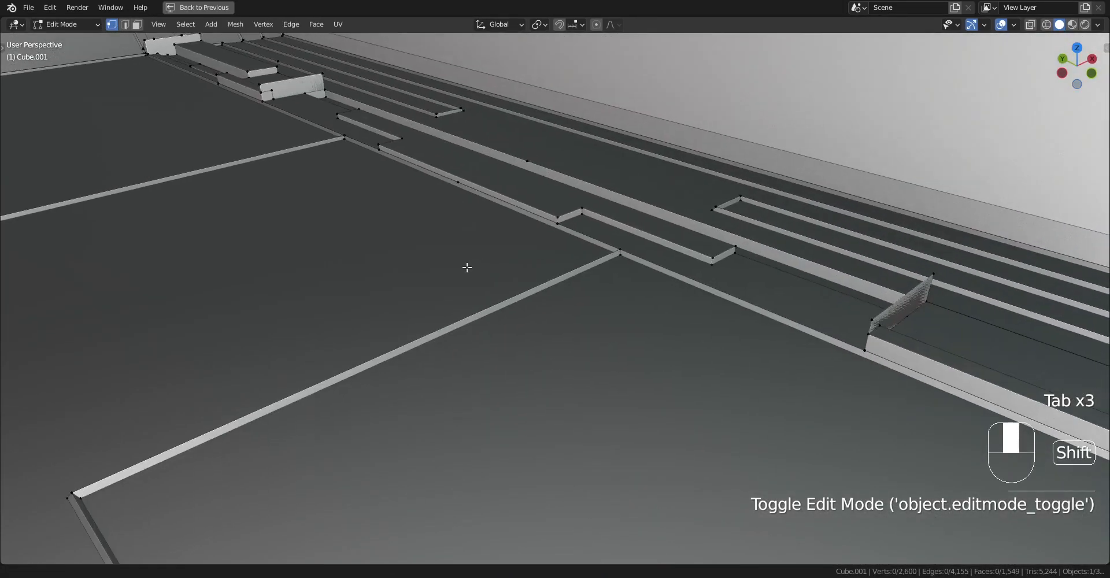
scroll(467, 267, "up", 1)
scroll(648, 245, "up", 3)
middle_click_drag(649, 245, 693, 234)
scroll(664, 354, "down", 3)
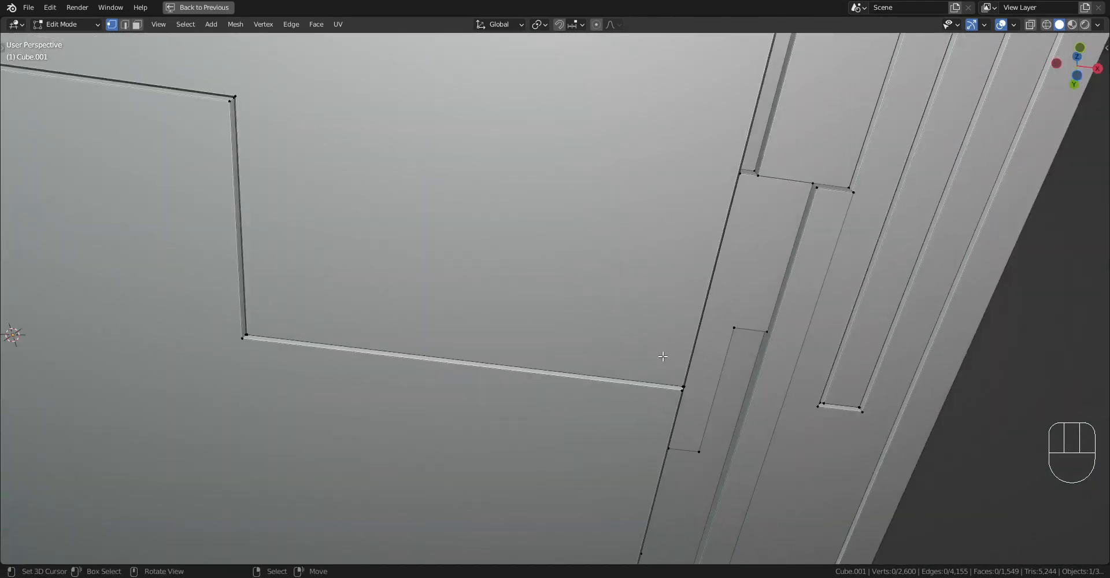
- Hide the large face beside the stepped panel line on the slab's underside to look inside, and reveal it again
middle_click_drag(373, 175, 518, 247, "shift")
left_click(539, 221)
key("3")
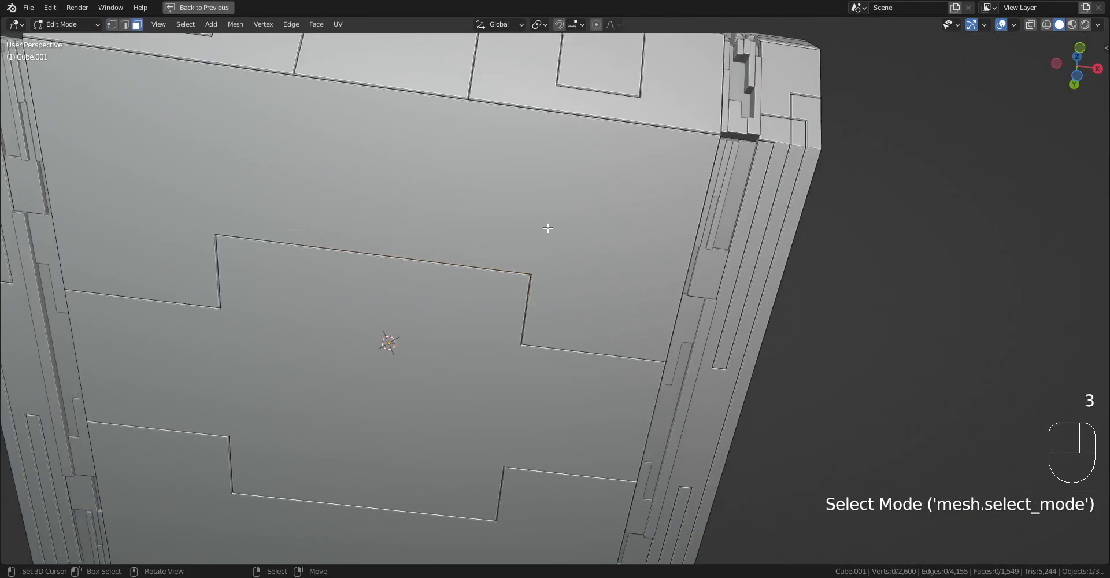
left_click(548, 228)
key("h")
scroll(548, 228, "down", 5)
middle_click_drag(548, 228, 336, 323)
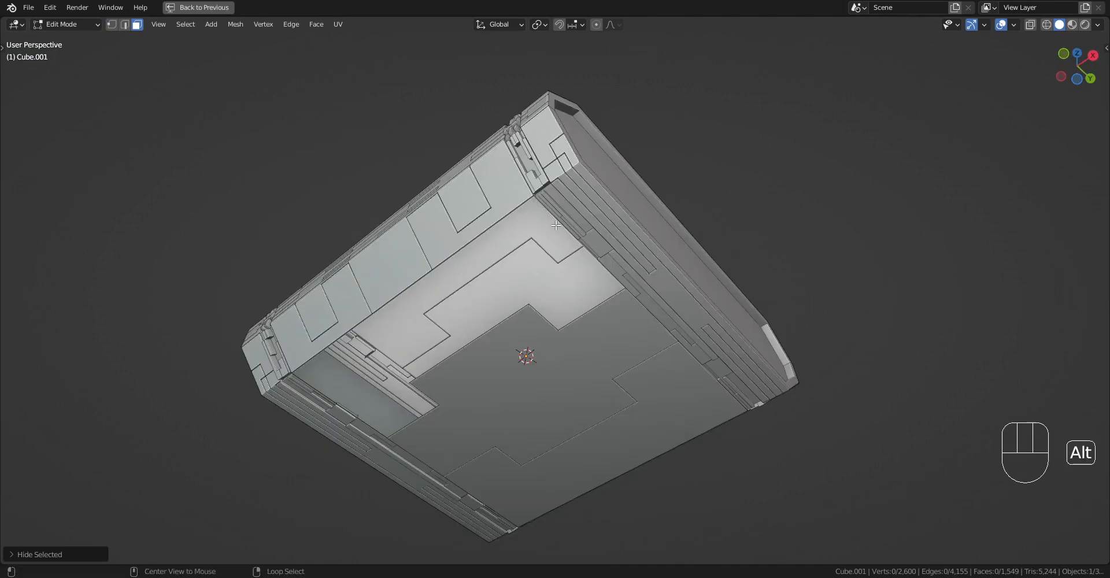
key("alt+h")
- Hide and reveal another slab face, clear the selection, and hide one more face to look at the corner groove detail
middle_click_drag(557, 204, 650, 353)
left_click(514, 227)
key("h")
key("alt+h")
key("alt+a")
left_click(643, 253)
key("h")
scroll(578, 248, "up", 5)
scroll(471, 180, "up", 4)
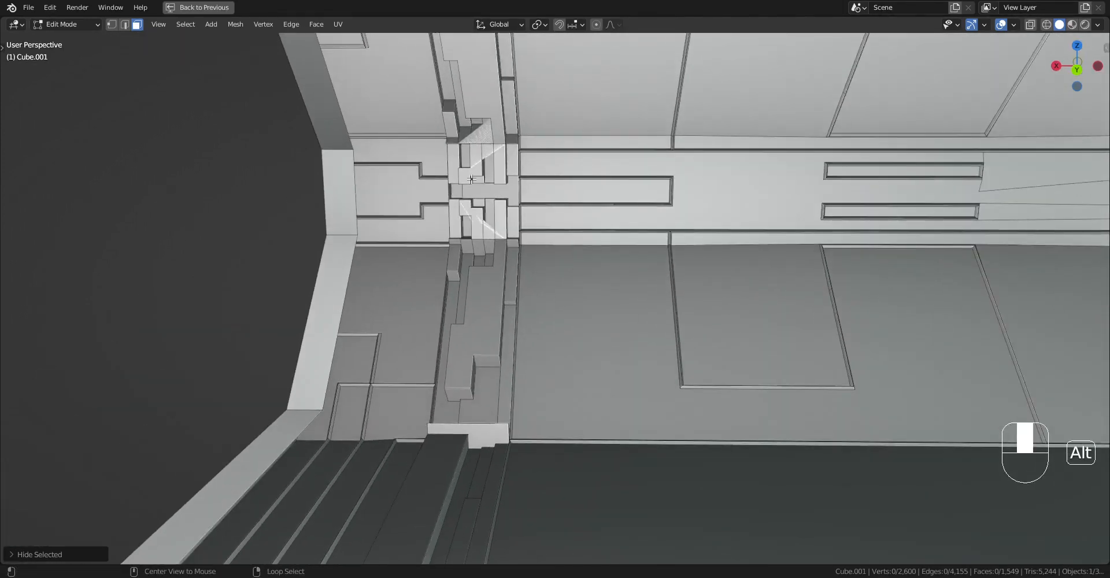
- Try deleting the long face running into the corner groove detail, and undo the deletion
middle_click(471, 179, "alt")
middle_click_drag(471, 179, 617, 174)
left_click(618, 174)
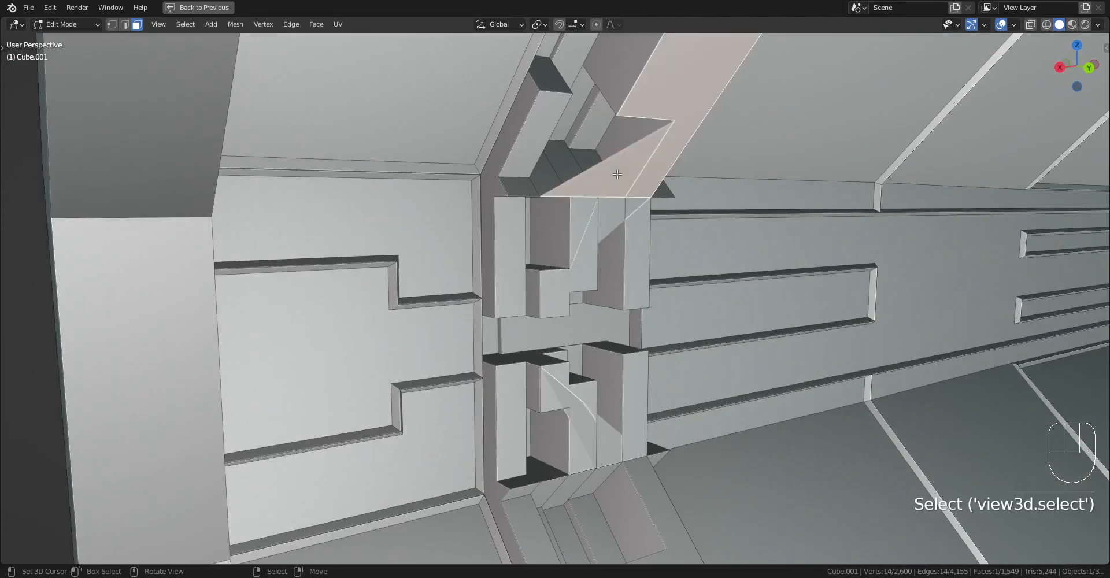
key("x")
left_click(616, 173)
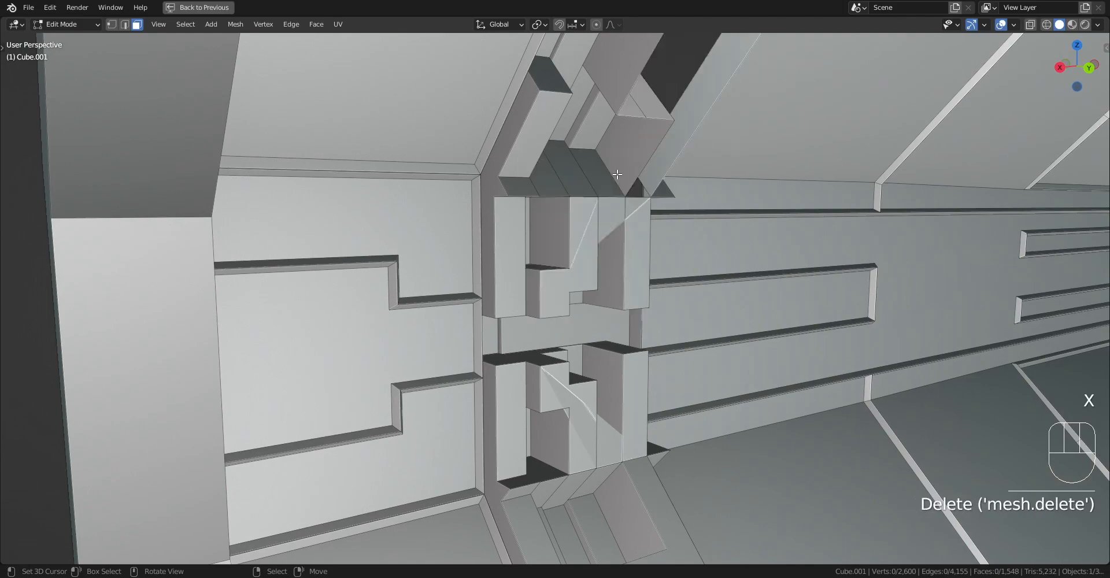
middle_click_drag(617, 174, 639, 232)
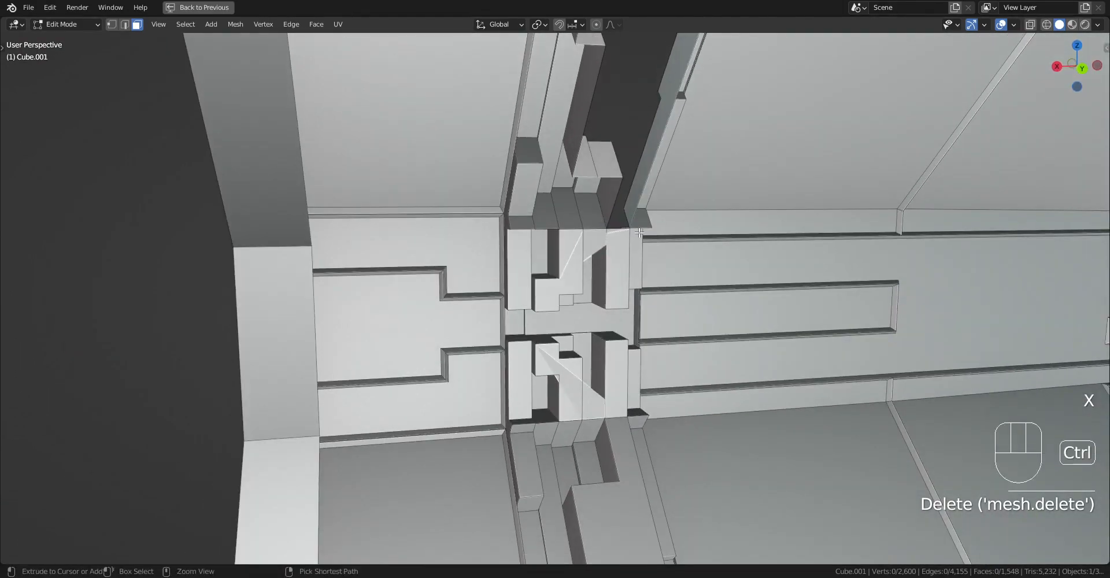
key("ctrl+z")
- Examine the whole merged slab from several sides in Object Mode, comparing it with its Edit Mode mesh
key("Tab")
scroll(639, 232, "down", 7)
middle_click_drag(485, 199, 727, 251)
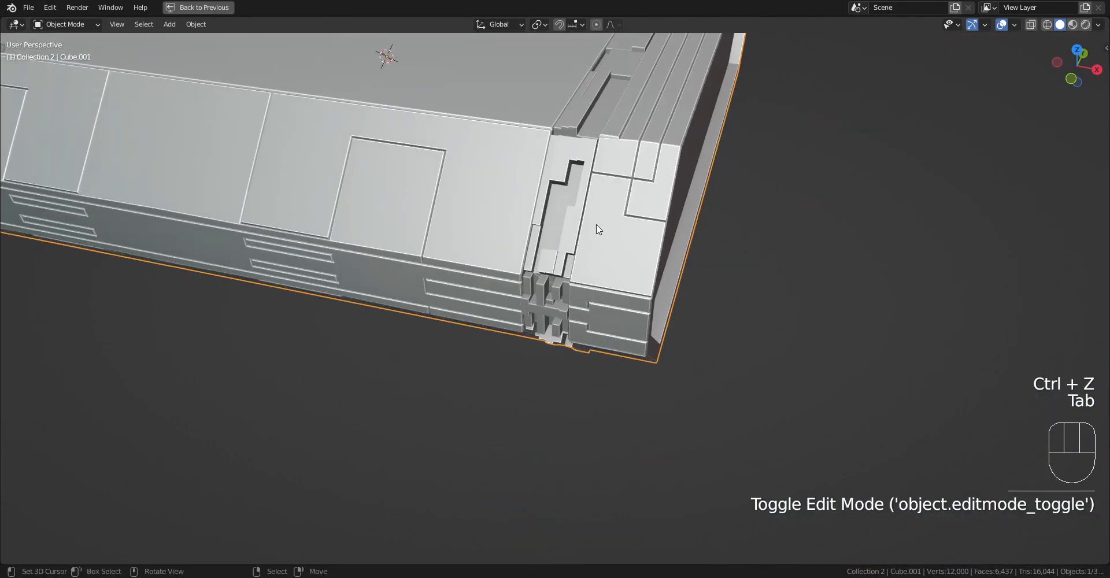
key("Tab")
key("Tab")
scroll(596, 224, "down", 5)
middle_click_drag(627, 200, 661, 269)
scroll(658, 307, "up", 3)
scroll(664, 296, "down", 5)
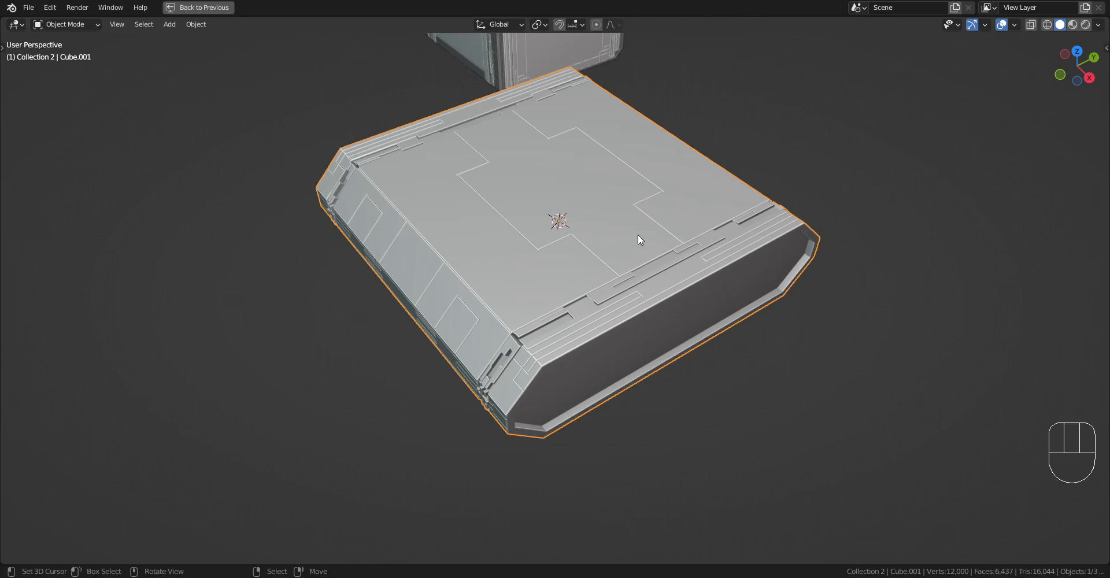
scroll(636, 234, "down", 3)
middle_click_drag(497, 302, 623, 324)
middle_click_drag(527, 348, 695, 218, "shift")
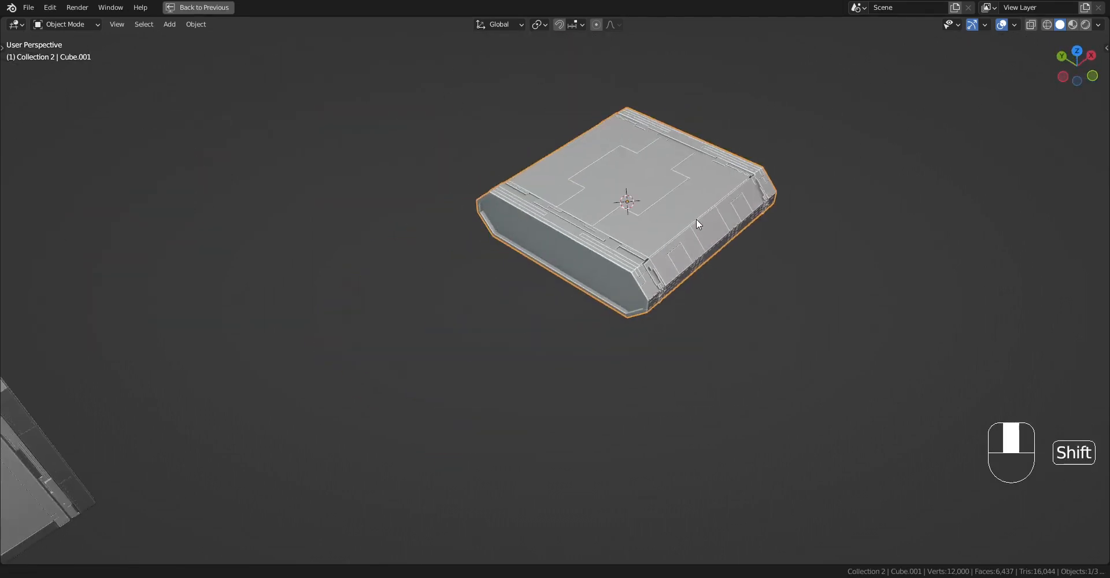
scroll(697, 219, "up", 2)
left_click(701, 219)
key("Tab")
key("Tab")
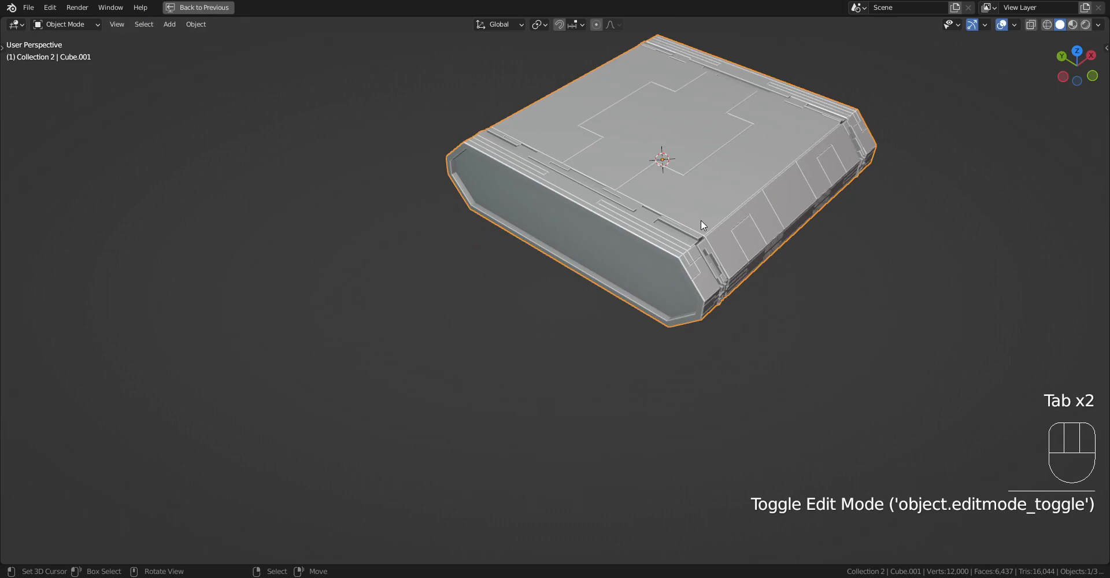
middle_click_drag(700, 220, 706, 262)
left_click(706, 262)
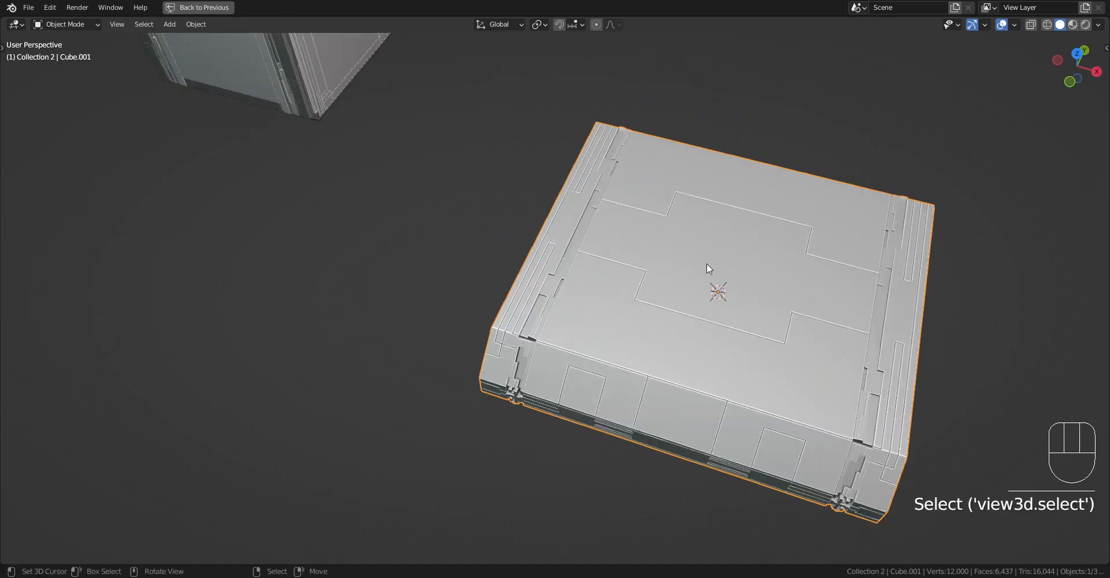
key("Tab")
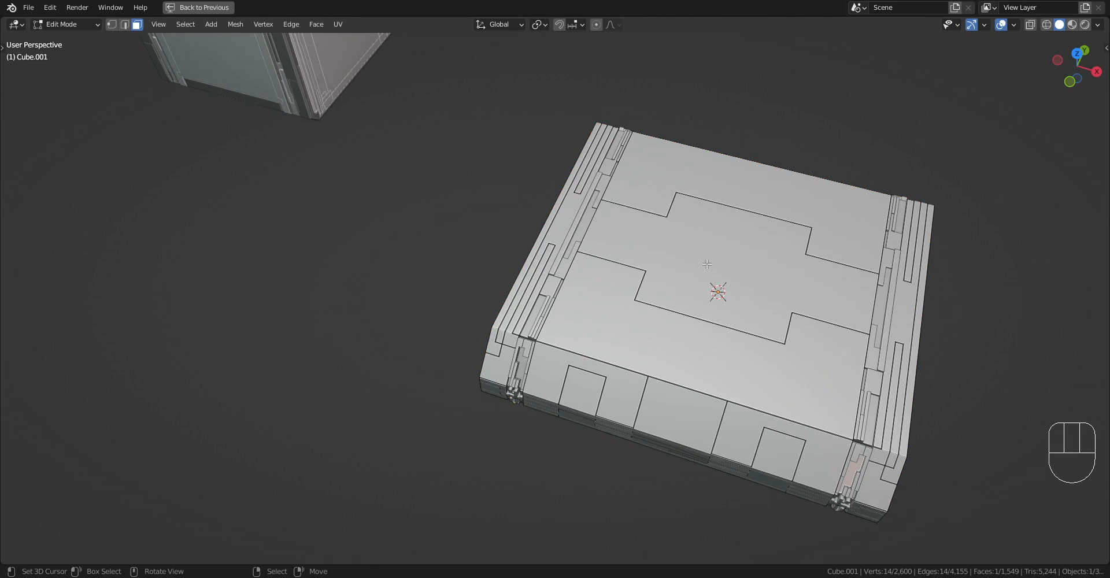
- Leave Edit Mode and delete the merged slab Cube.001, leaving the panelled cube in the scene
scroll(706, 264, "down", 7)
middle_click_drag(691, 256, 756, 232)
middle_click_drag(500, 289, 721, 258, "shift")
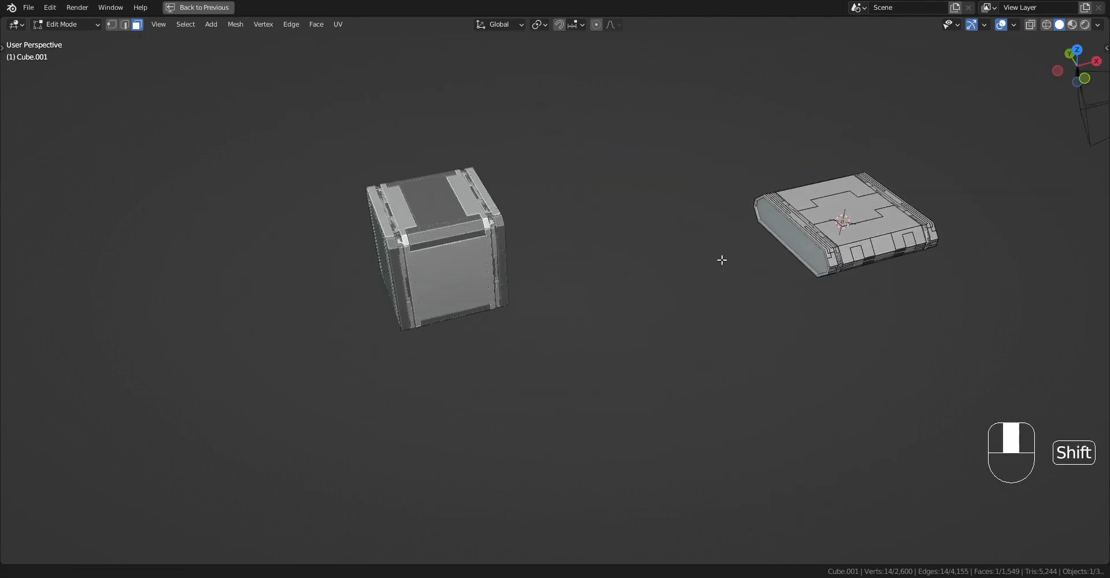
scroll(723, 260, "up", 2)
key("Tab")
left_click(921, 226)
key("x")
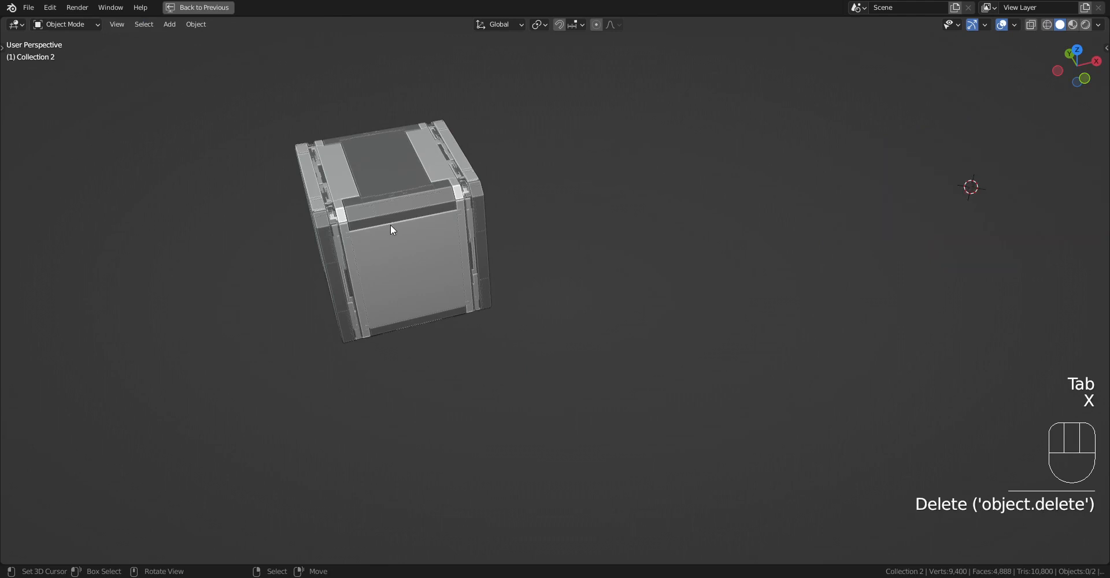
- Select the panelled cube and examine its panels, edges and groove details up close and as a whole
scroll(643, 238, "up", 3)
middle_click_drag(391, 227, 677, 231, "shift")
left_click(633, 239)
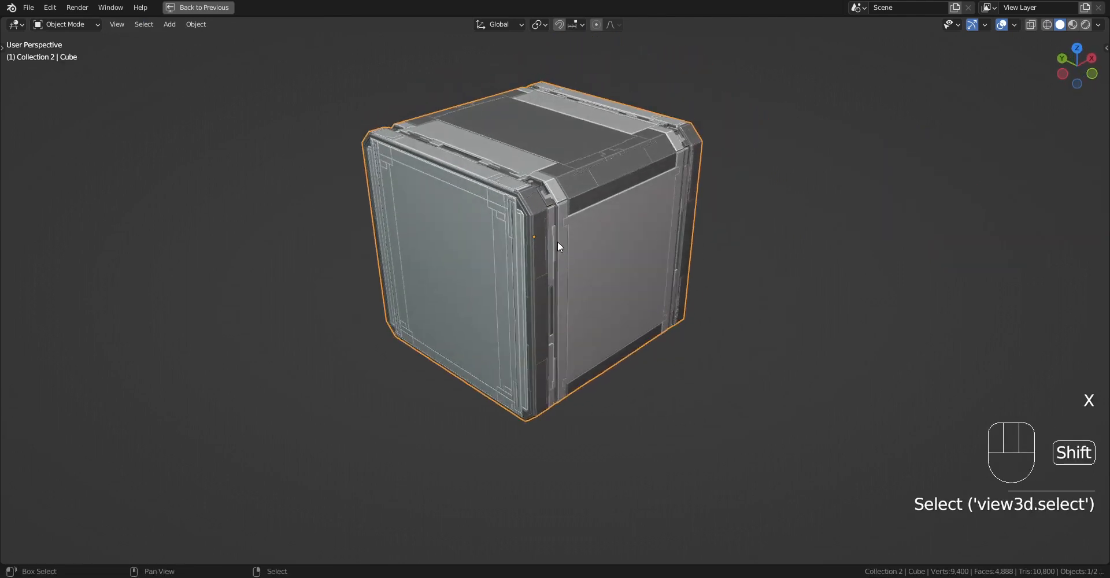
scroll(632, 275, "up", 3)
middle_click_drag(558, 241, 458, 278, "shift")
middle_click(632, 275, "alt")
scroll(613, 336, "down", 4)
middle_click_drag(662, 361, 681, 231, "shift")
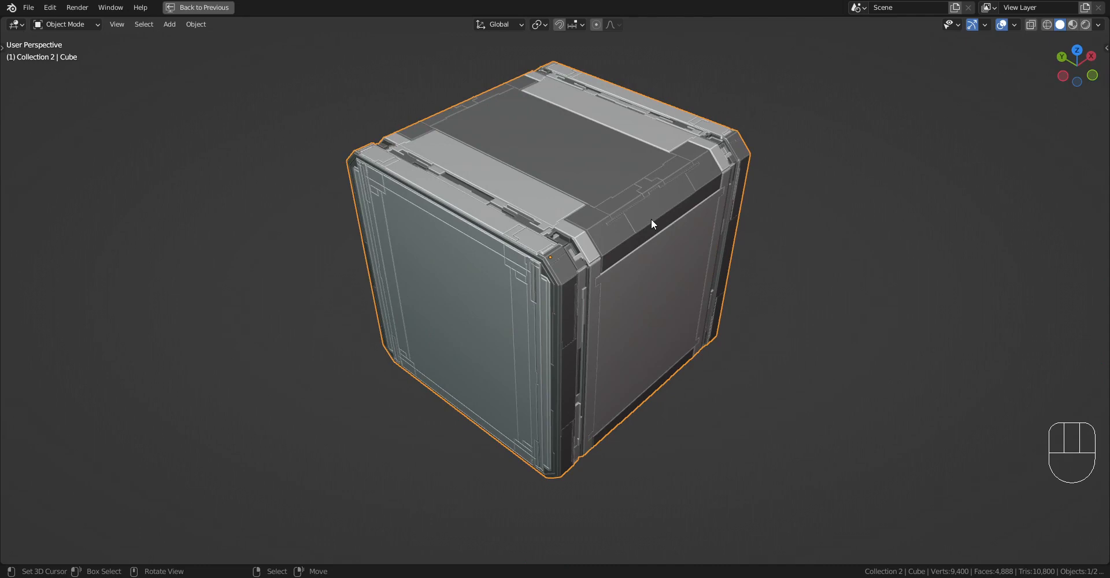
scroll(651, 218, "up", 5)
scroll(651, 219, "down", 6)
middle_click_drag(651, 219, 655, 205)
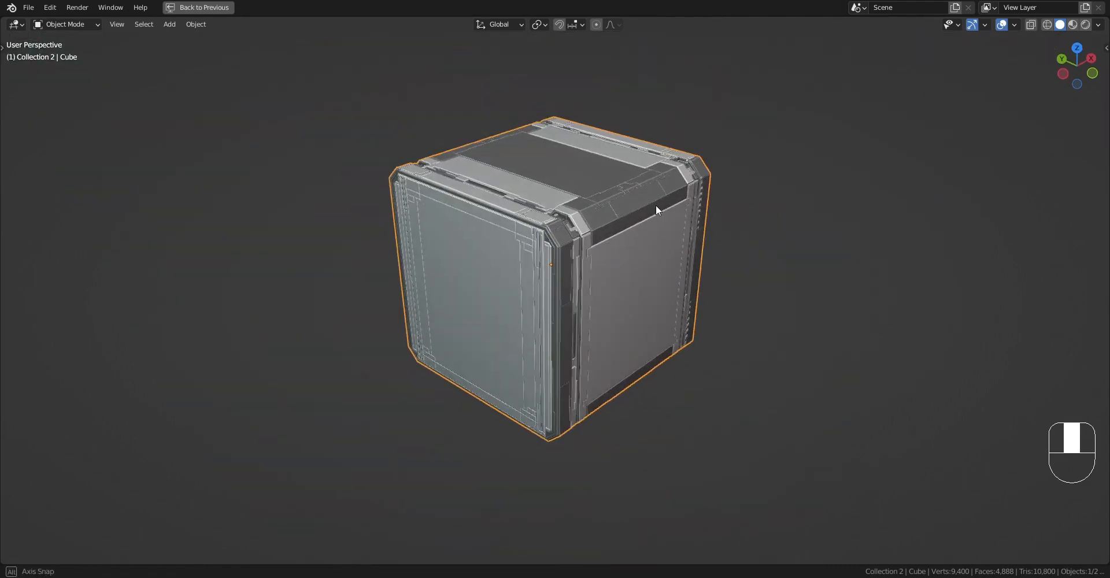
scroll(655, 206, "up", 2)
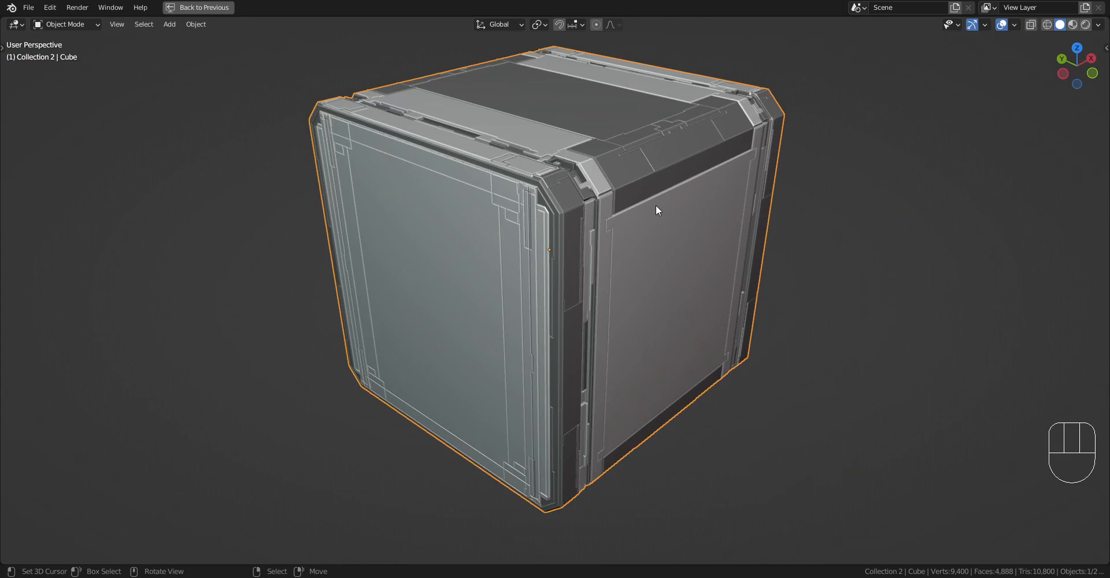
- Restore the full layout, enlarge the lower editors, and create a new text block in a Text Editor with larger text
key("ctrl+space")
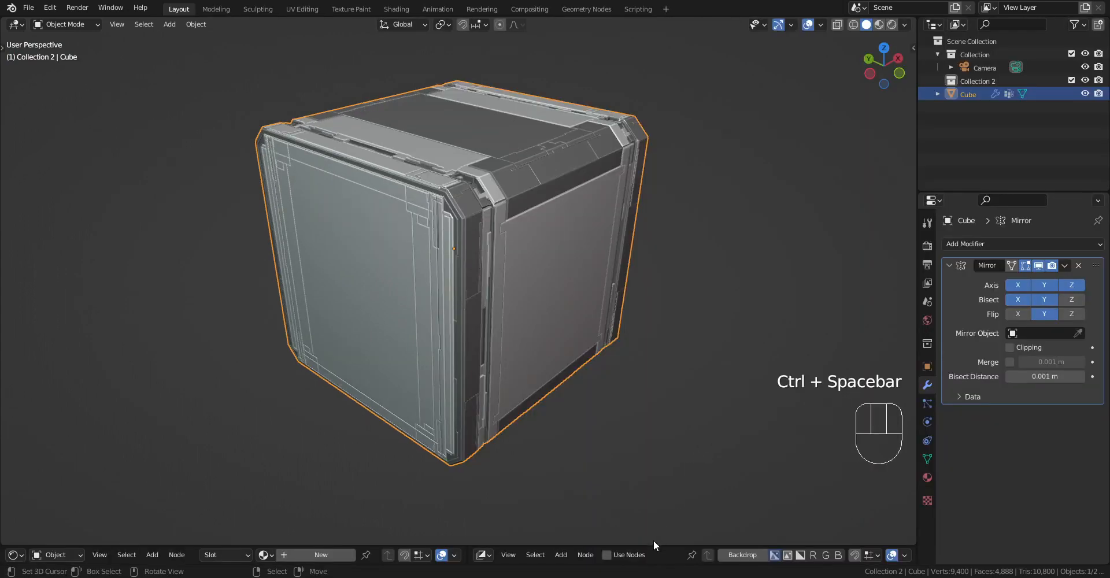
left_click_drag(653, 540, 658, 358)
left_click(483, 367)
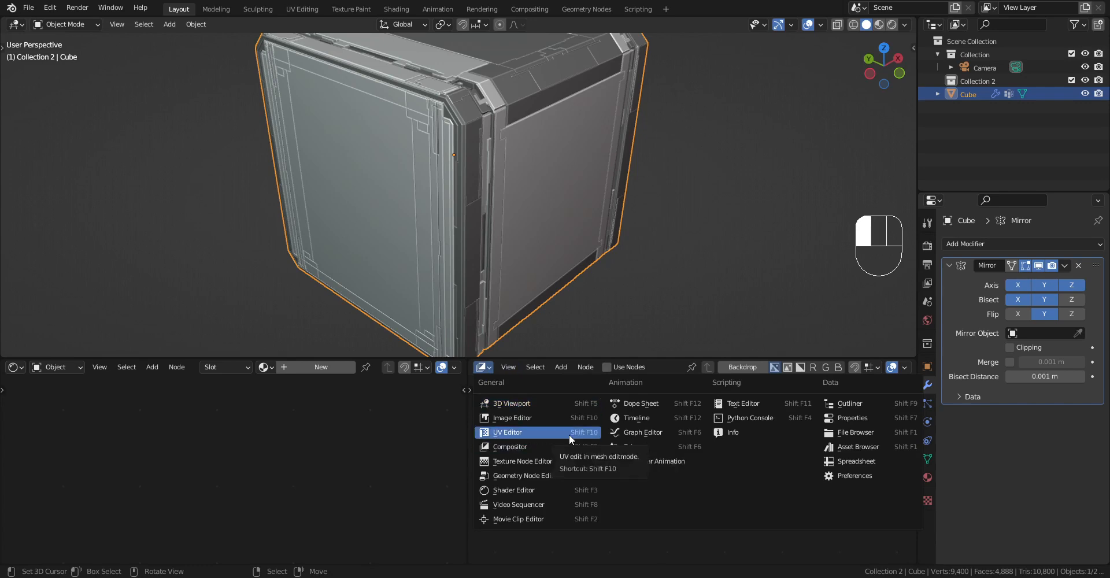
key("shift+F11")
left_click(685, 368)
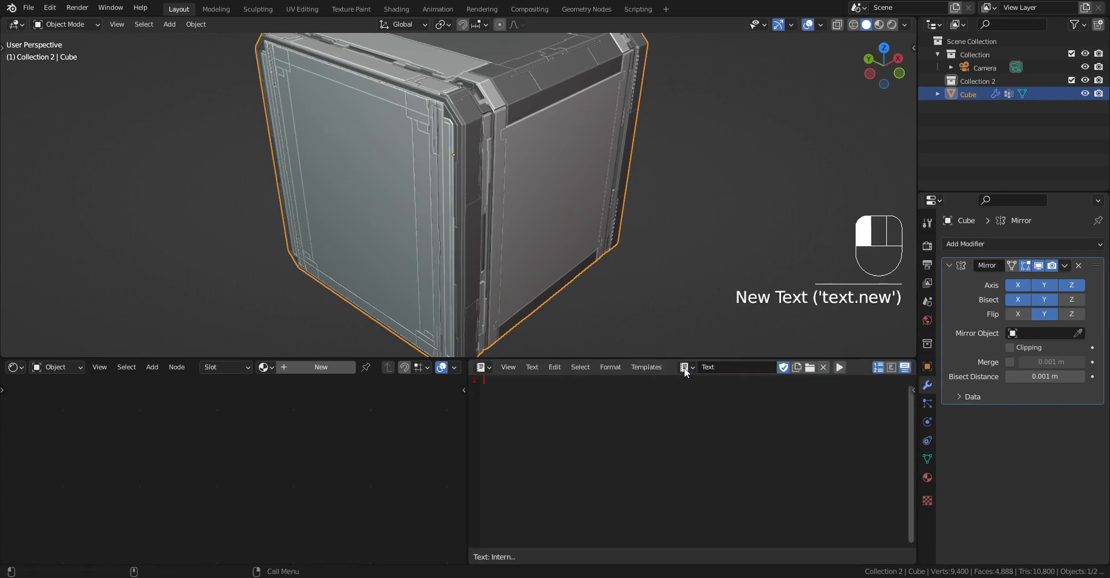
scroll(637, 407, "up", 1, "ctrl")
key("ctrl+space")
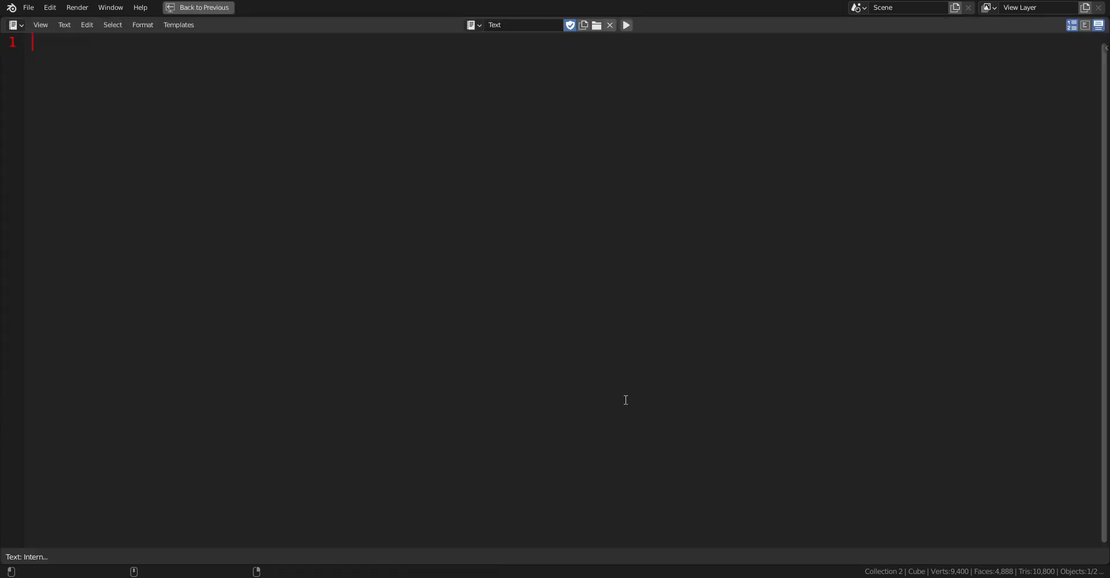
key("ctrl+space")
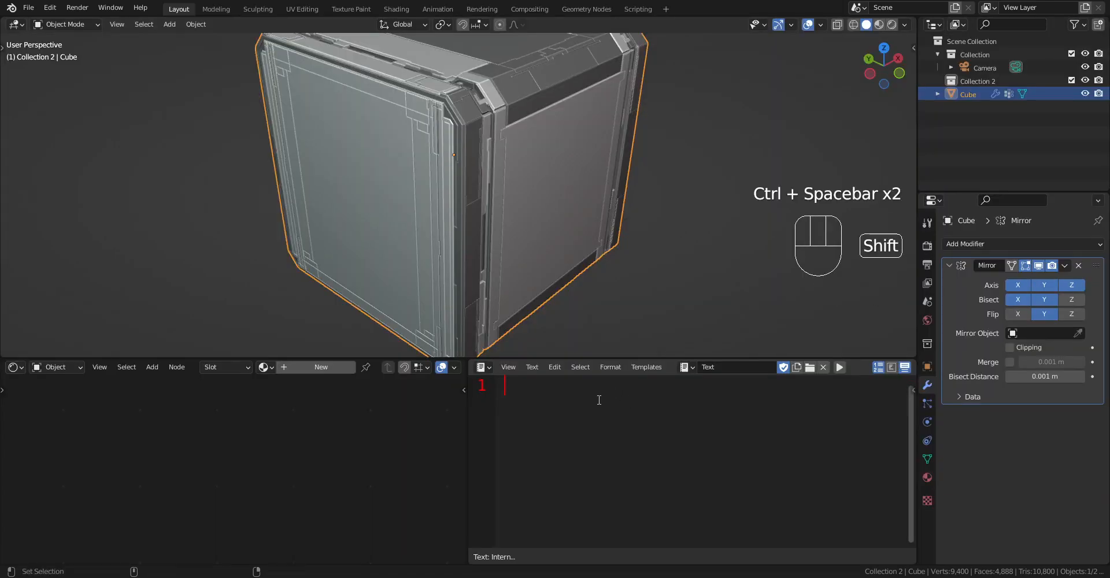
- Write "MIC just turned off." on the first line of the new text block
type("MIC just tu")
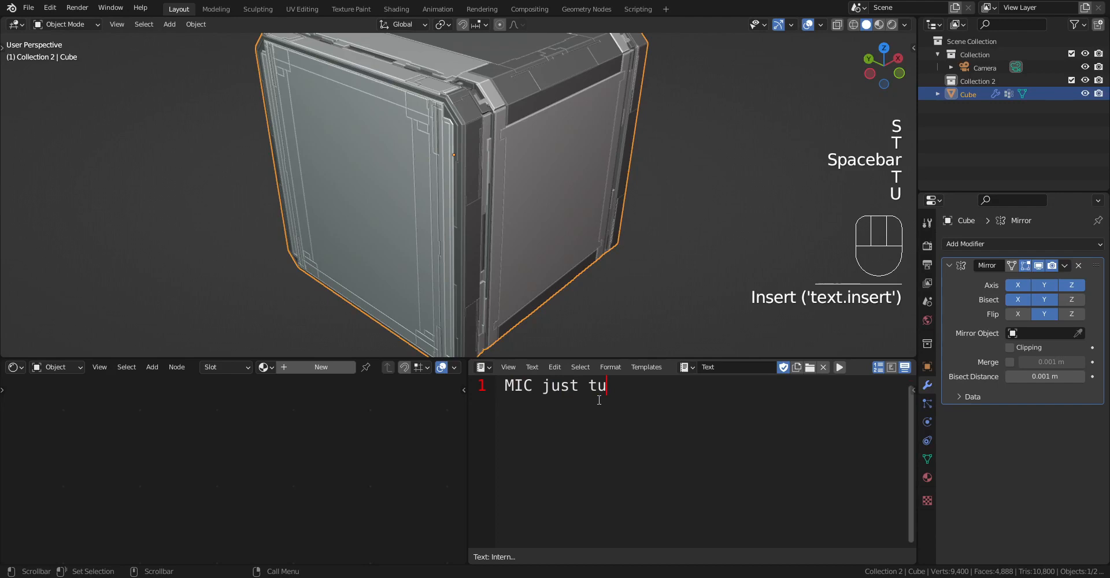
type("n")
key("BackSpace")
type("rend")
key("BackSpace")
key("BackSpace")
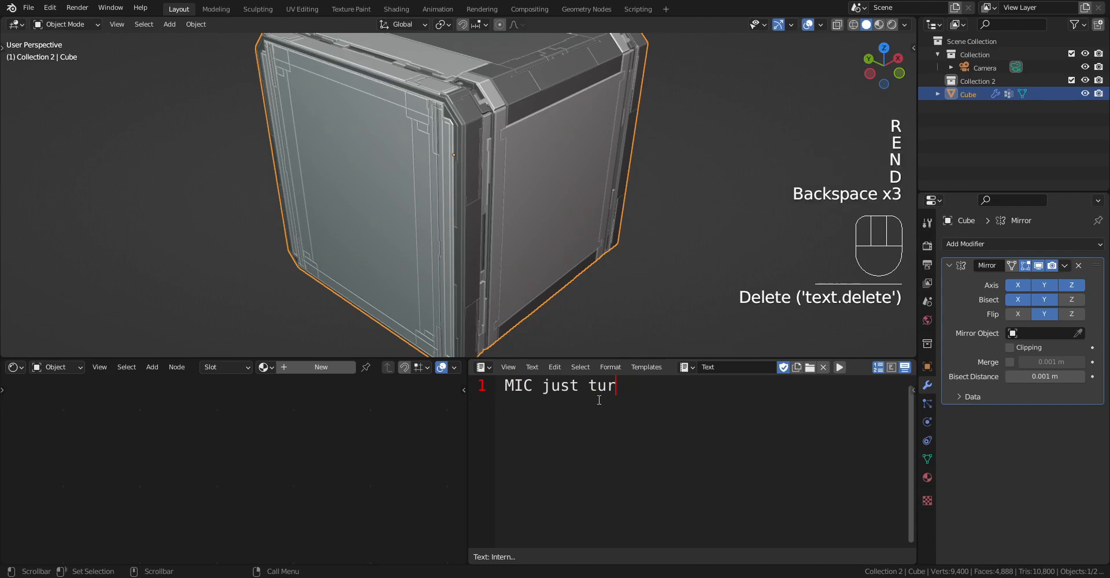
type("e")
key("BackSpace")
type("ned")
type(" o")
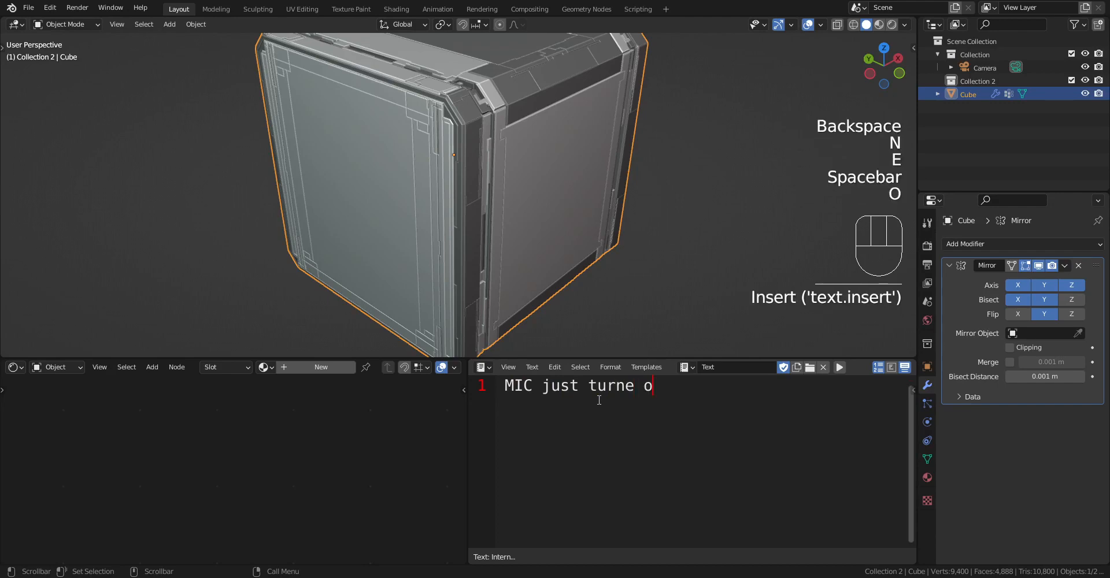
key("BackSpace")
key("BackSpace")
type("d off.")
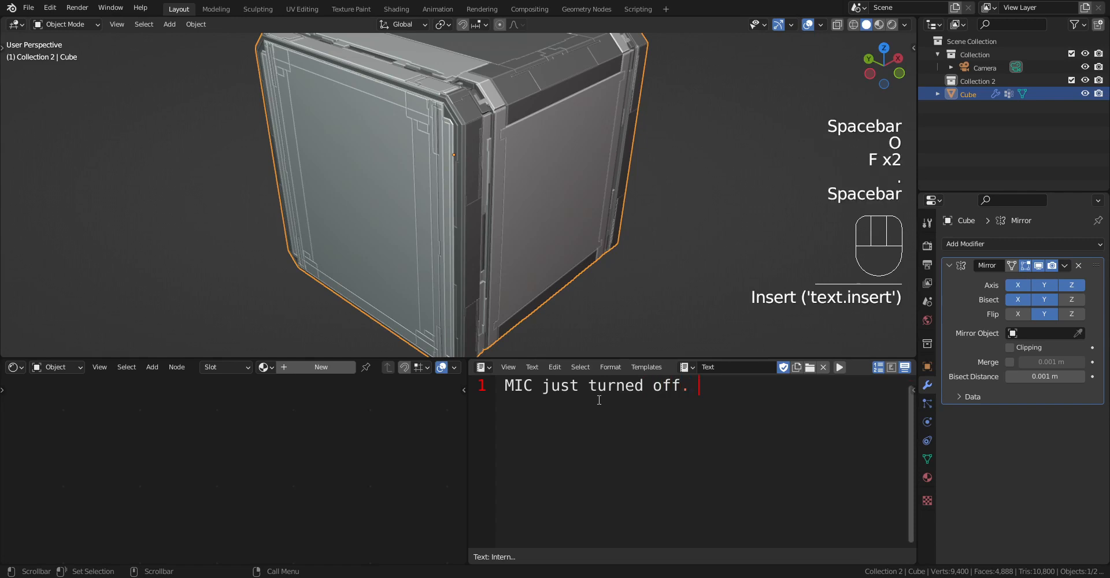
- Add "Thanks for watching and have a nice day." to the first line and start a second line
key("shift")
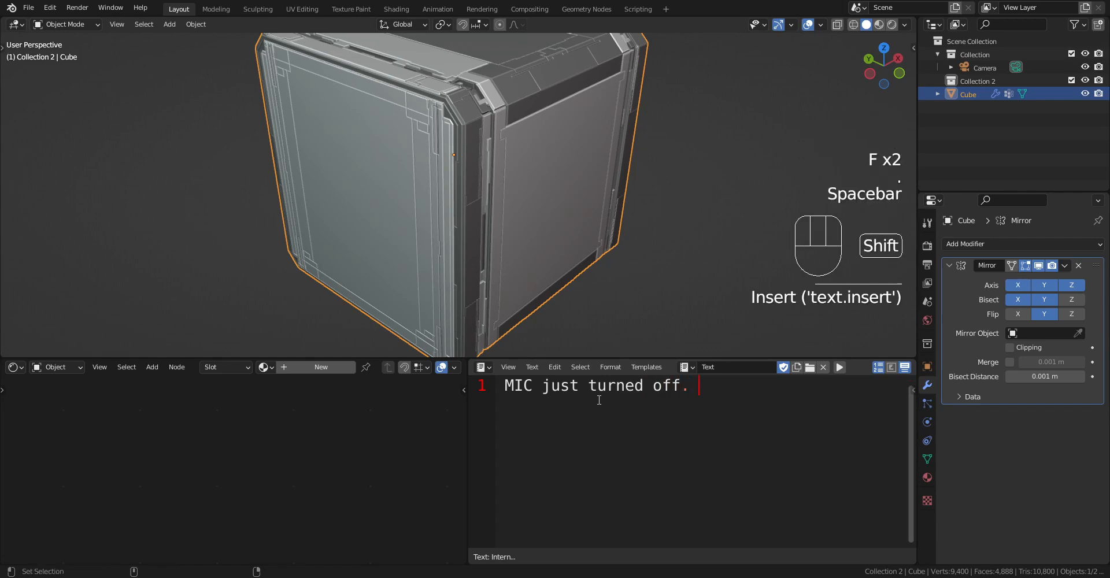
type("Thanks")
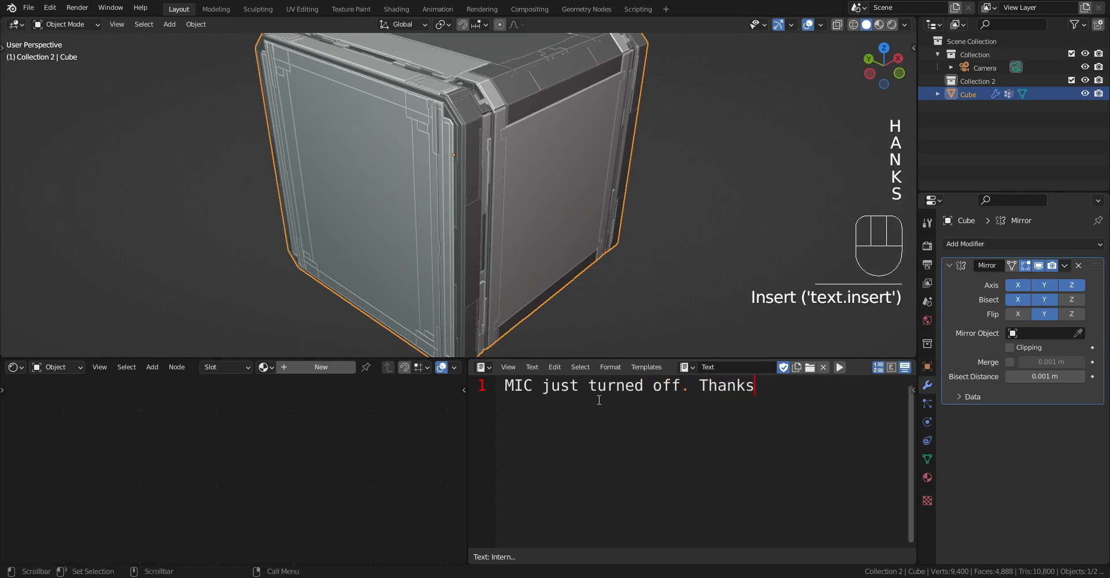
type(" y")
key("BackSpace")
type("for watc")
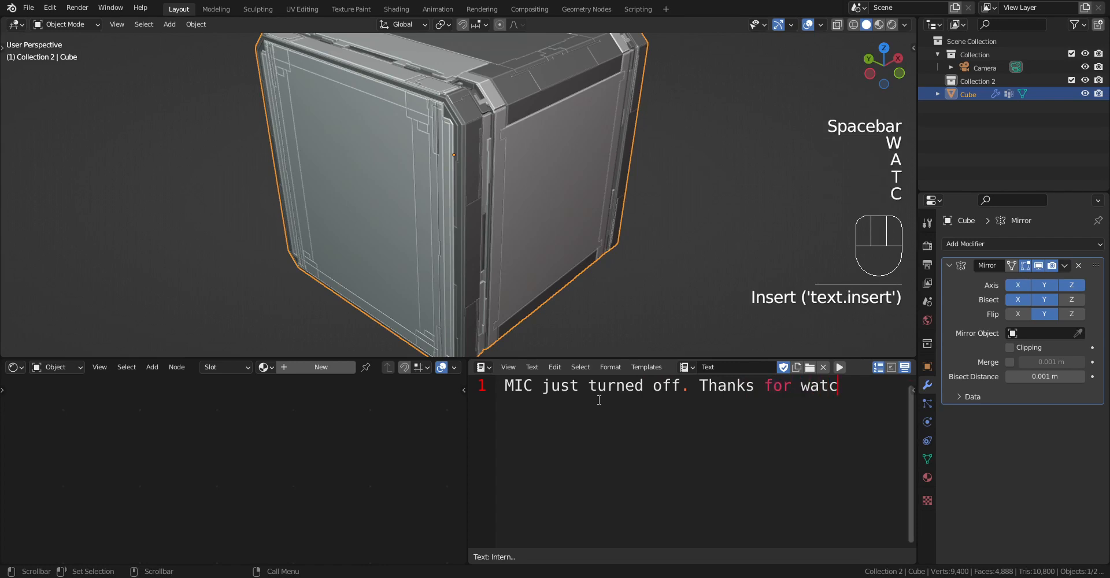
type("hing")
key("BackSpace")
key("BackSpace")
type("ing a")
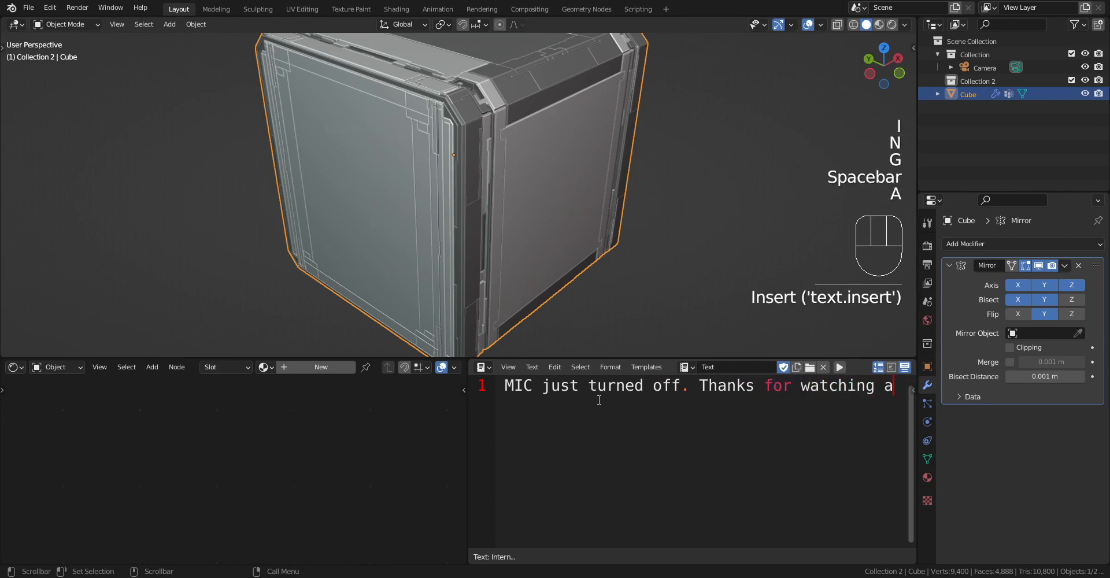
type("nd have a nice day.")
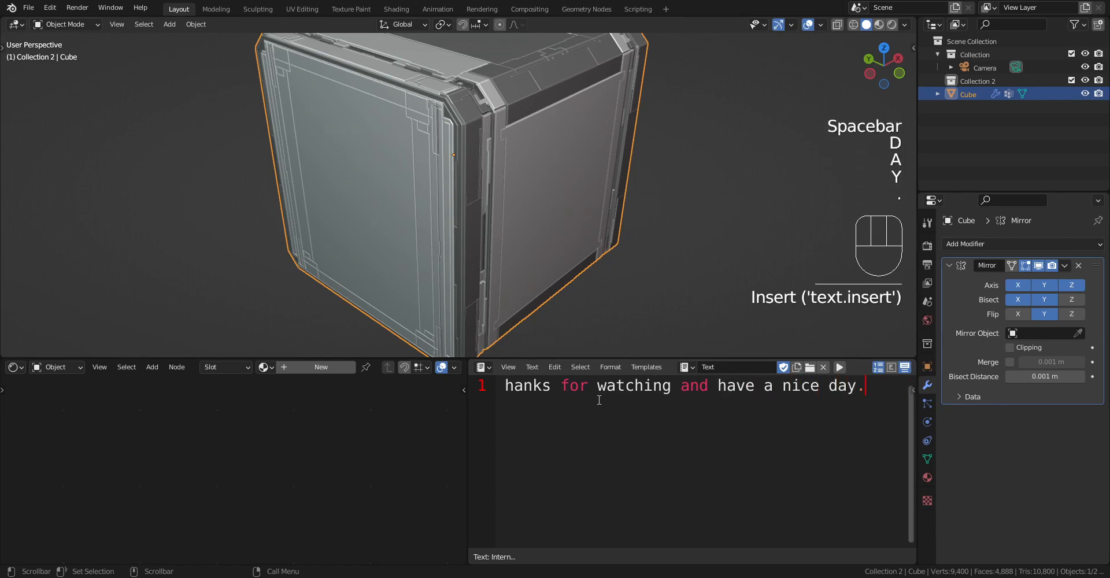
key("Return")
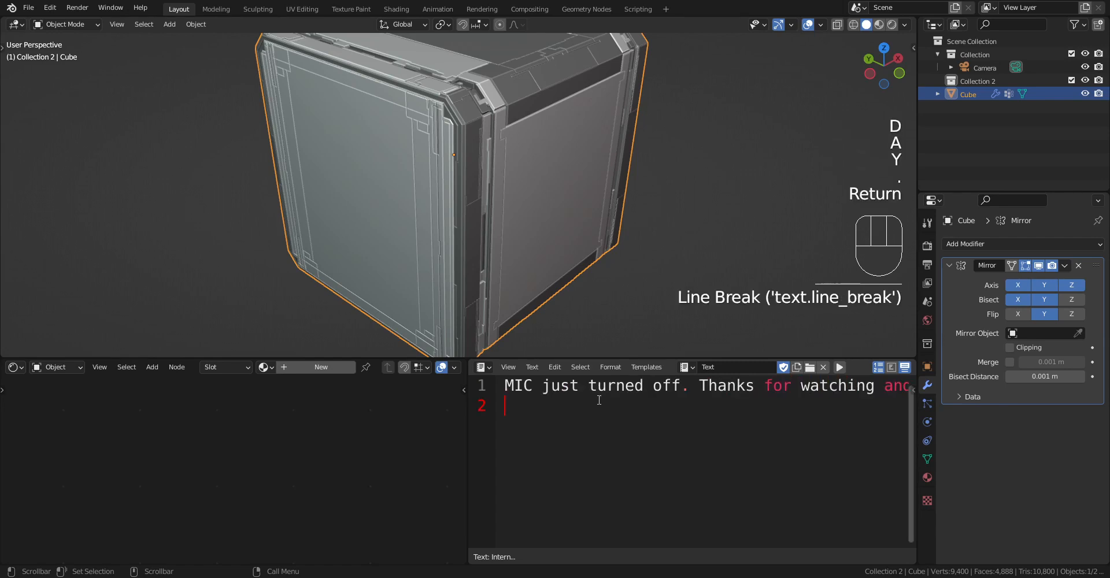
- Write "Message me if you have any questions." on the second line of the text block
type("Message ")
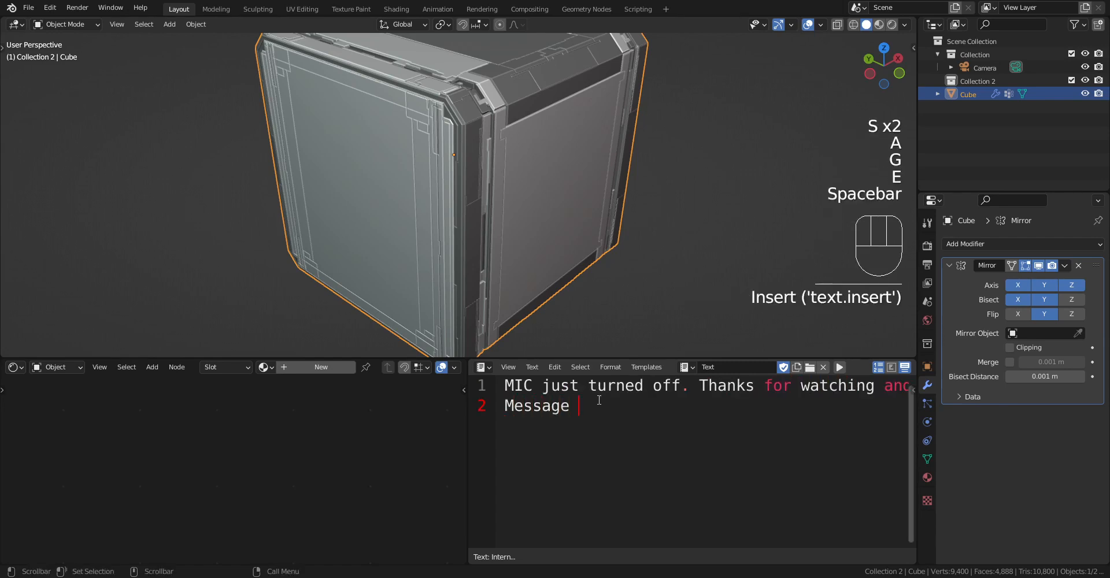
type("me if you have an")
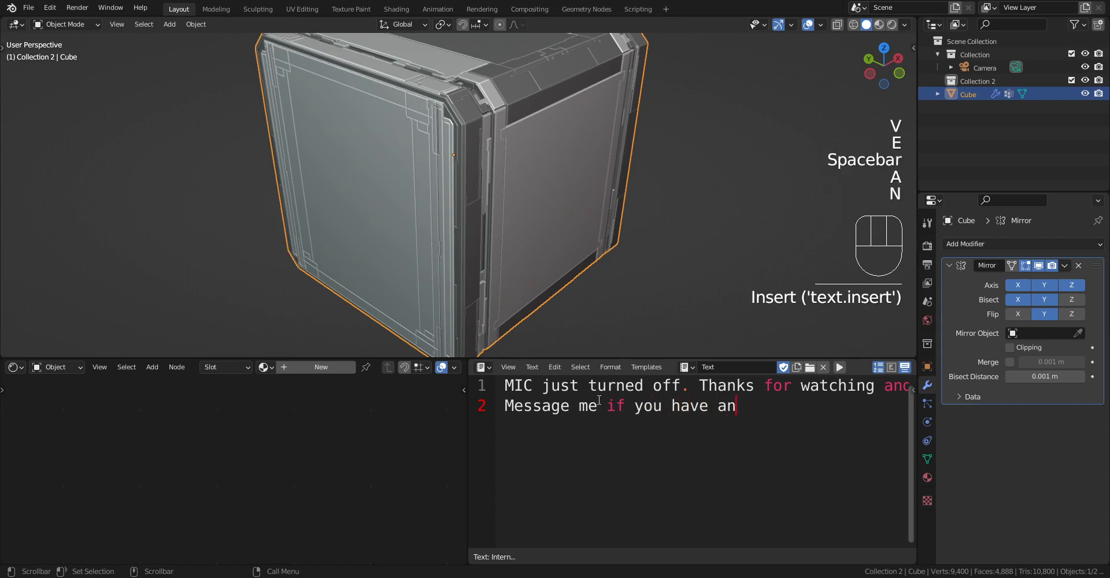
type("y questions")
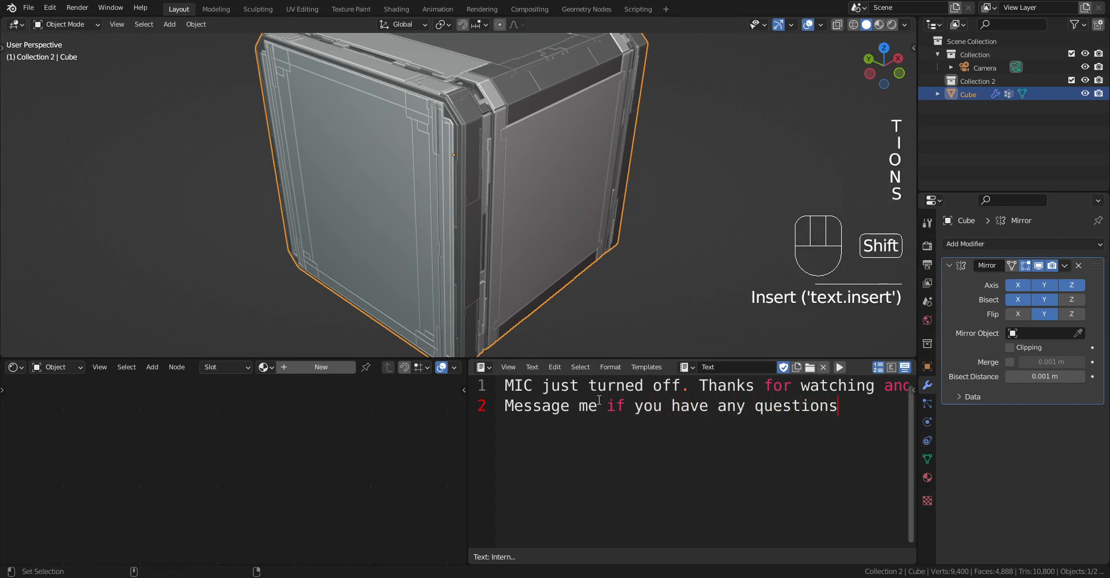
type("!")
key("BackSpace")
type(".")
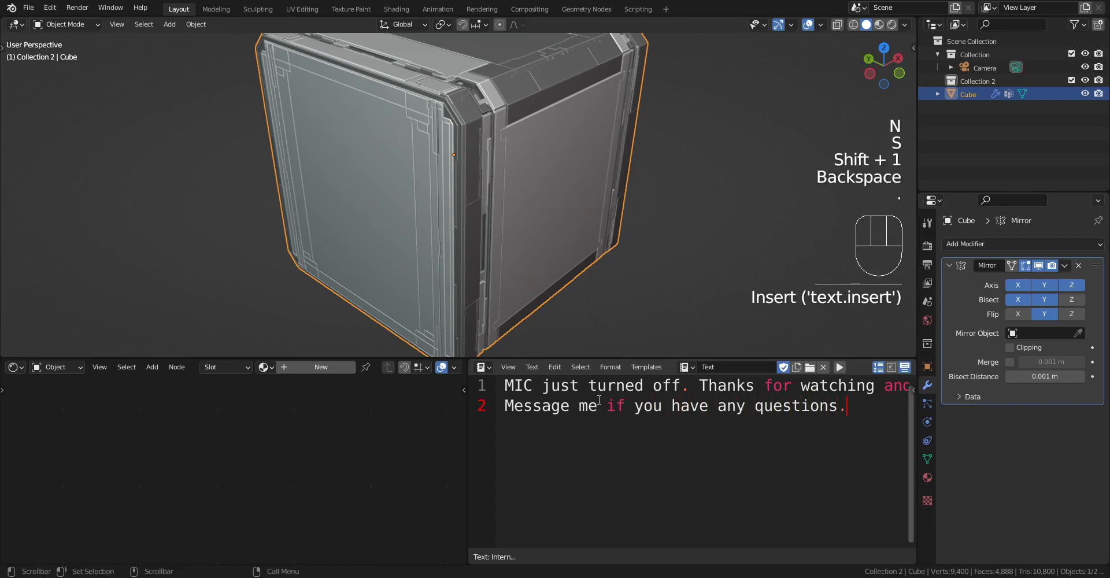